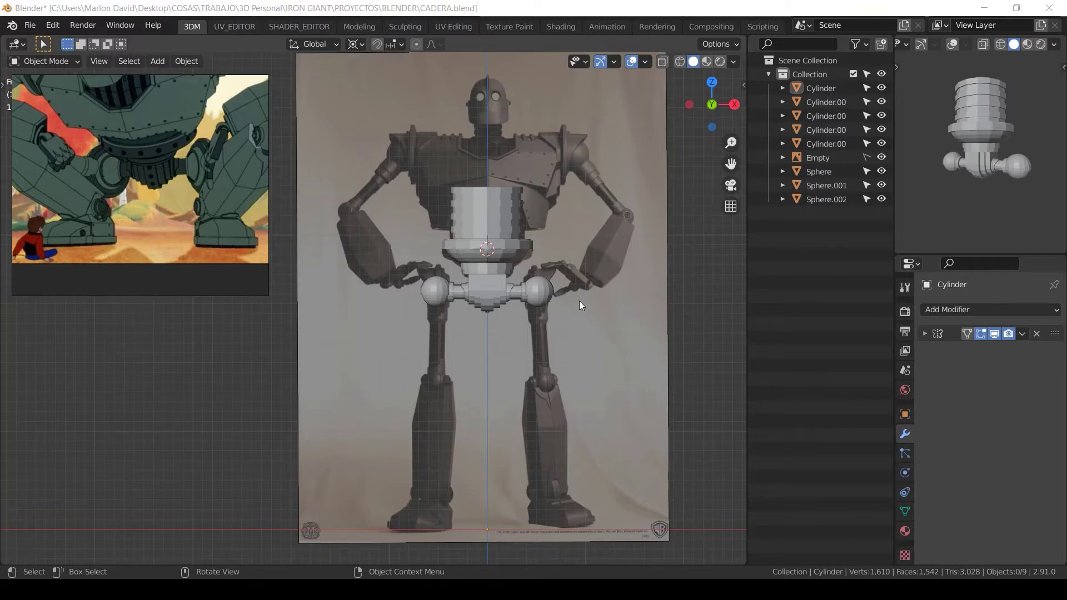
Step: Delete the collar ring and the large ball at the outer end of the hip shaft
scroll(559, 289, "up", 8)
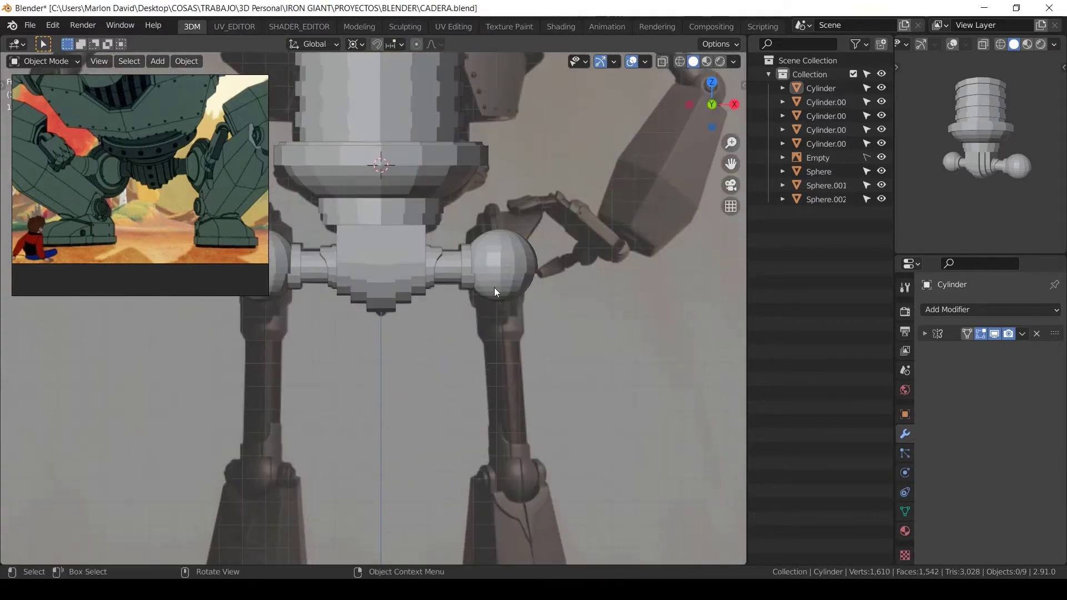
middle_click_drag(530, 310, 547, 294, "ctrl")
middle_click_drag(614, 271, 545, 323, "shift")
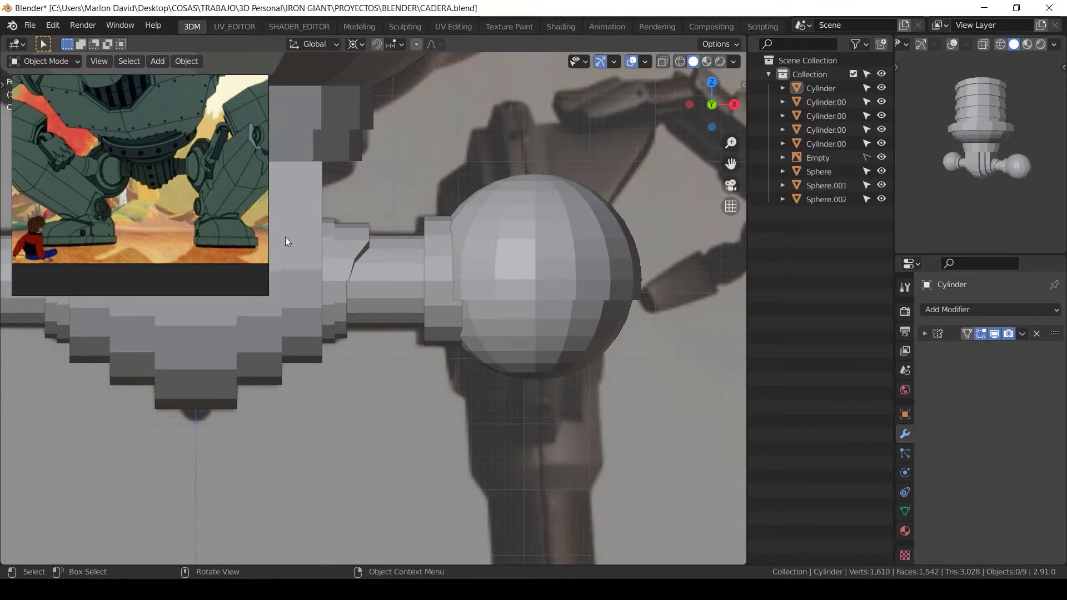
left_click(387, 284)
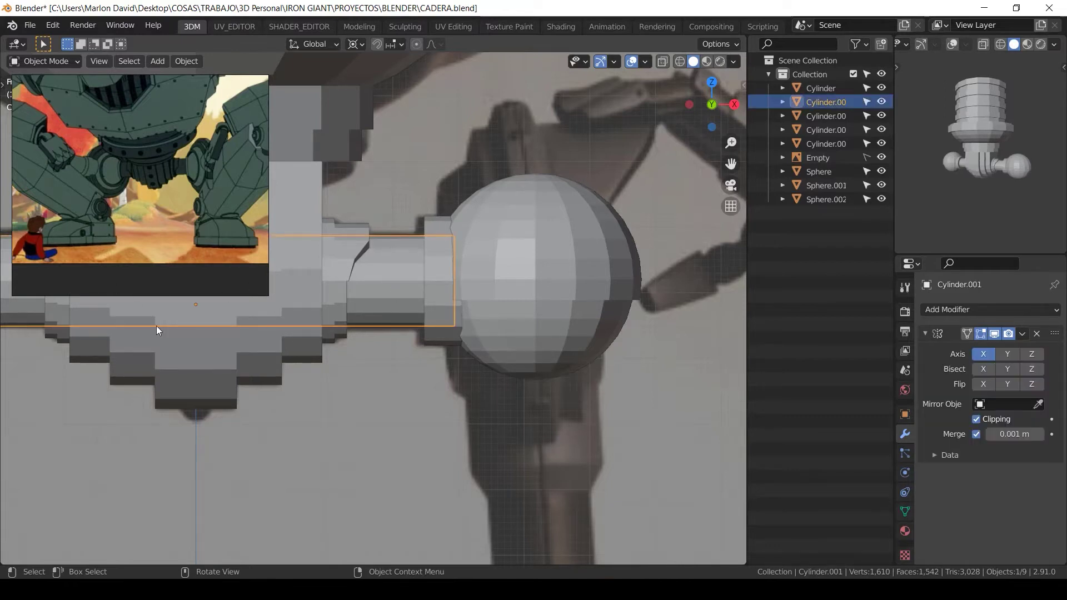
left_click(429, 226)
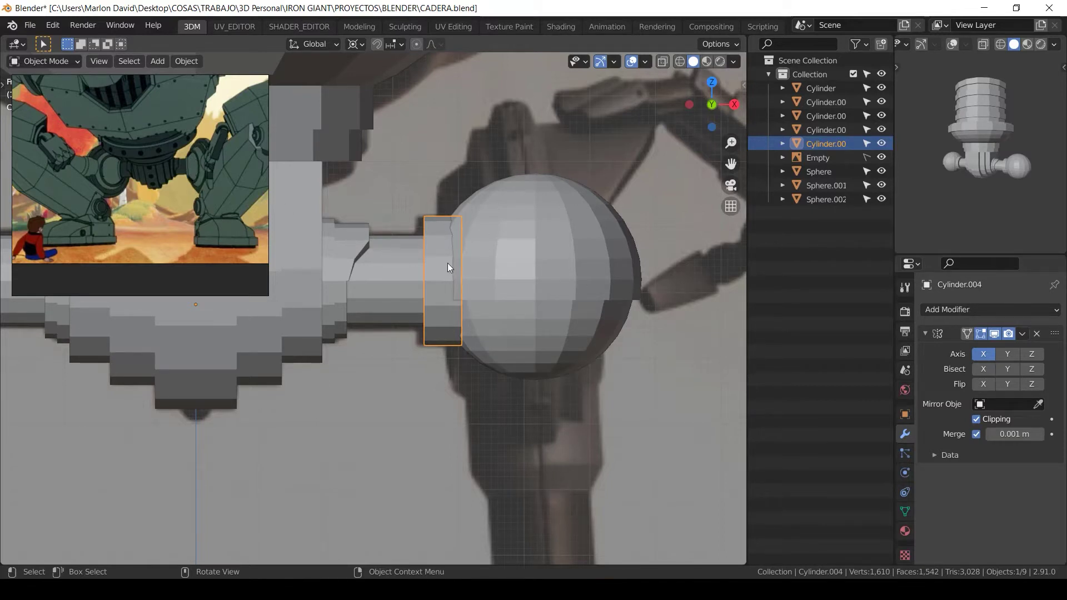
key("x")
left_click(443, 224)
left_click(537, 261)
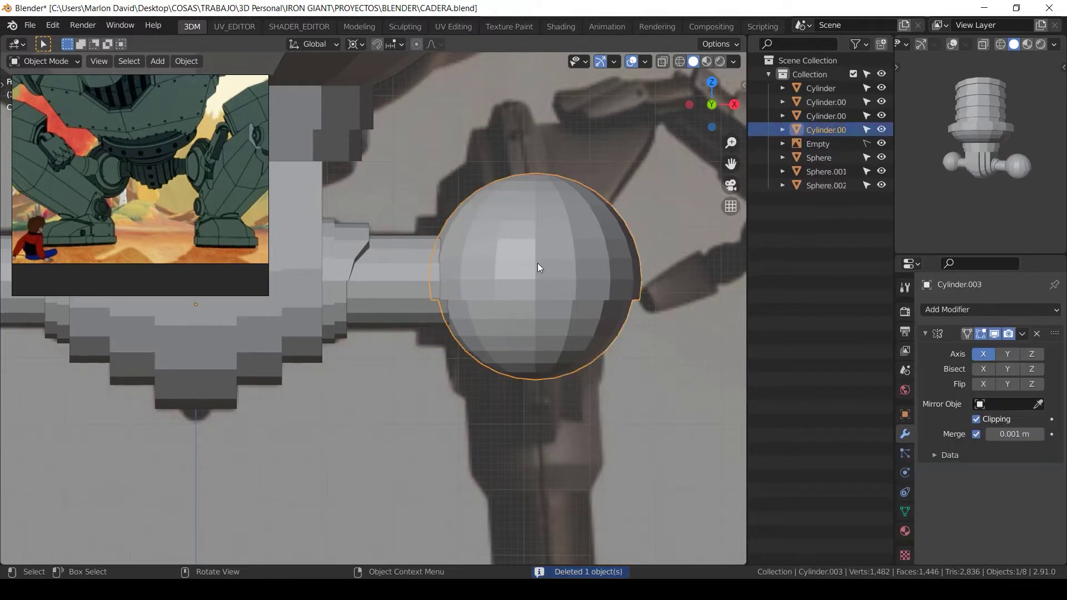
key("x")
left_click(481, 264)
Step: Select the hip shaft's outer end vertices in wireframe display and place the 3D cursor at their centre
left_click(421, 296)
key("Tab")
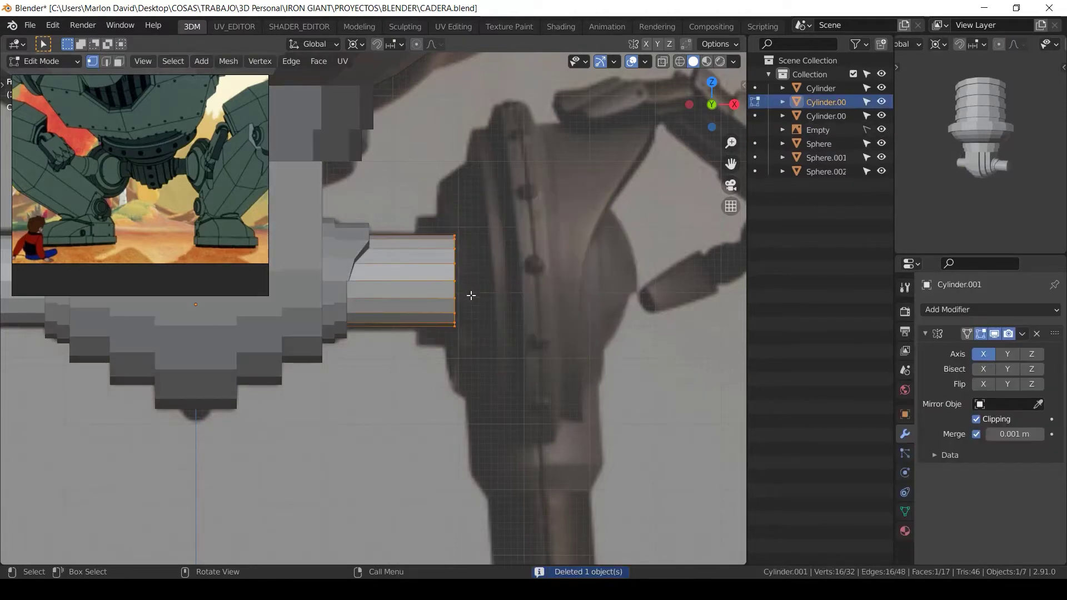
key("Tab")
key("Tab")
key("z")
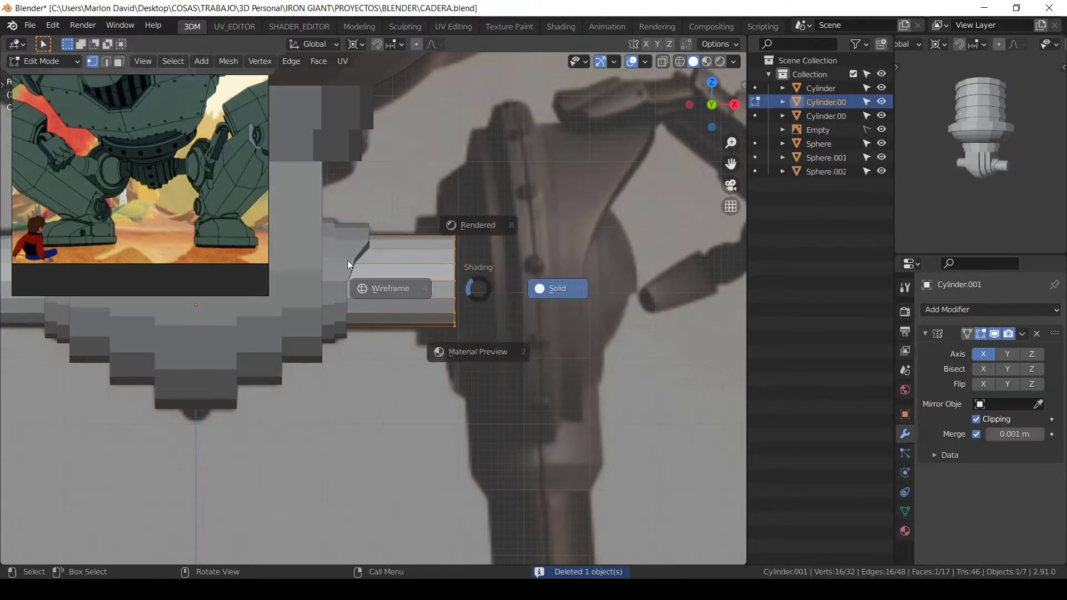
left_click(373, 317)
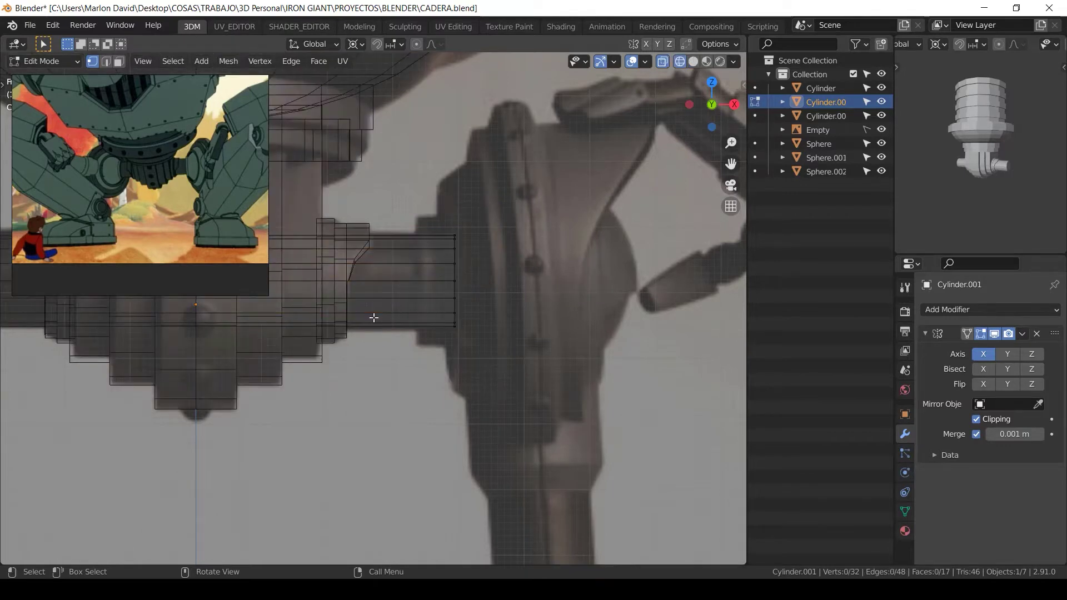
key("a")
key("a")
left_click_drag(507, 172, 406, 390)
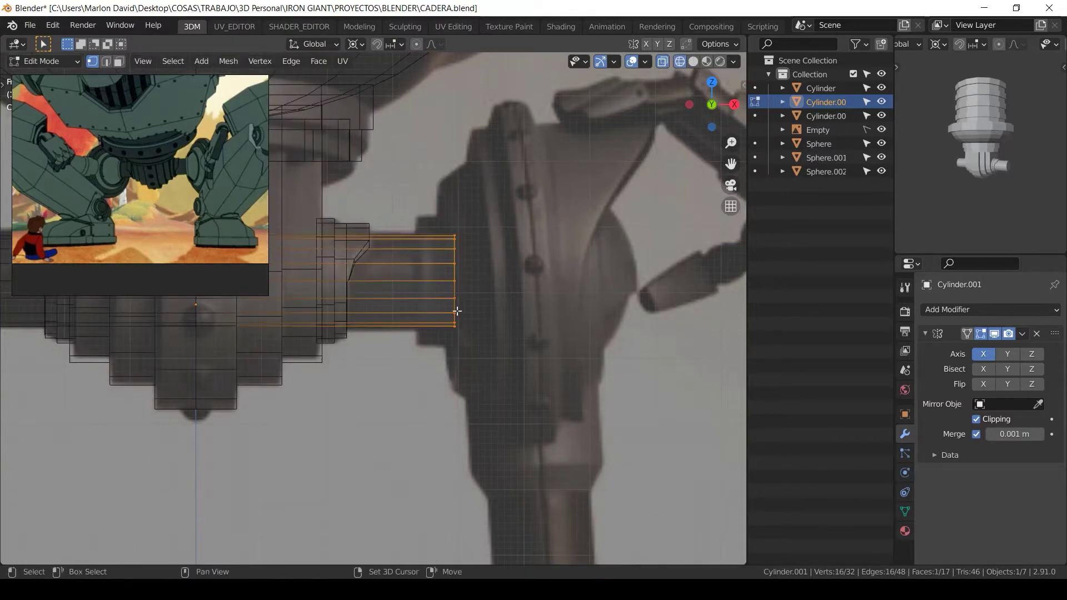
key("Tab")
key("z")
Step: Add a UV sphere with 16 segments and 16 rings at the hip shaft's outer end
key("shift+a")
mouse_move(537, 281)
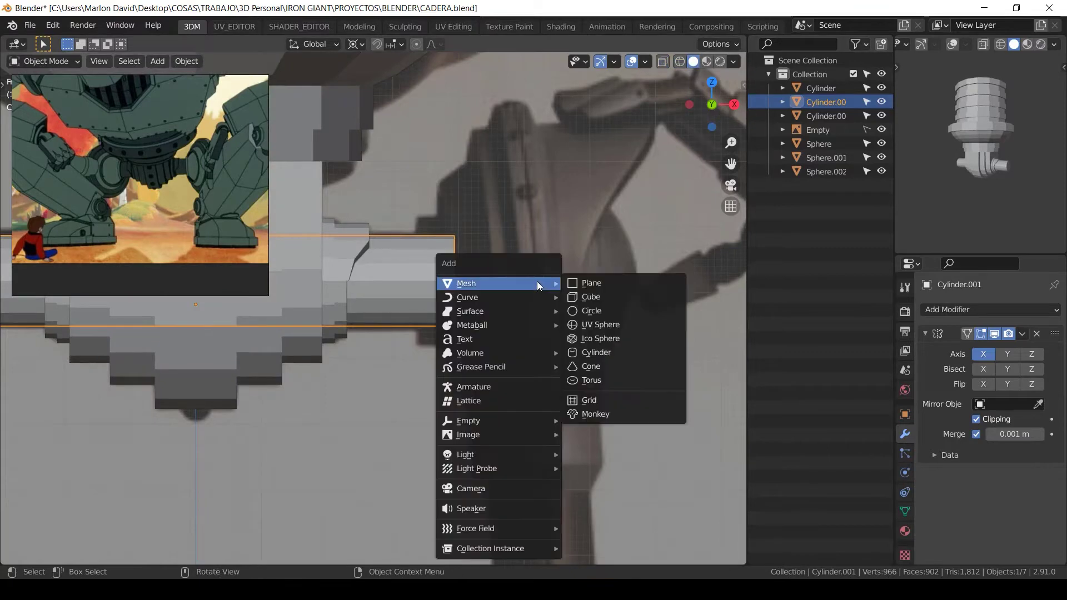
left_click(594, 327)
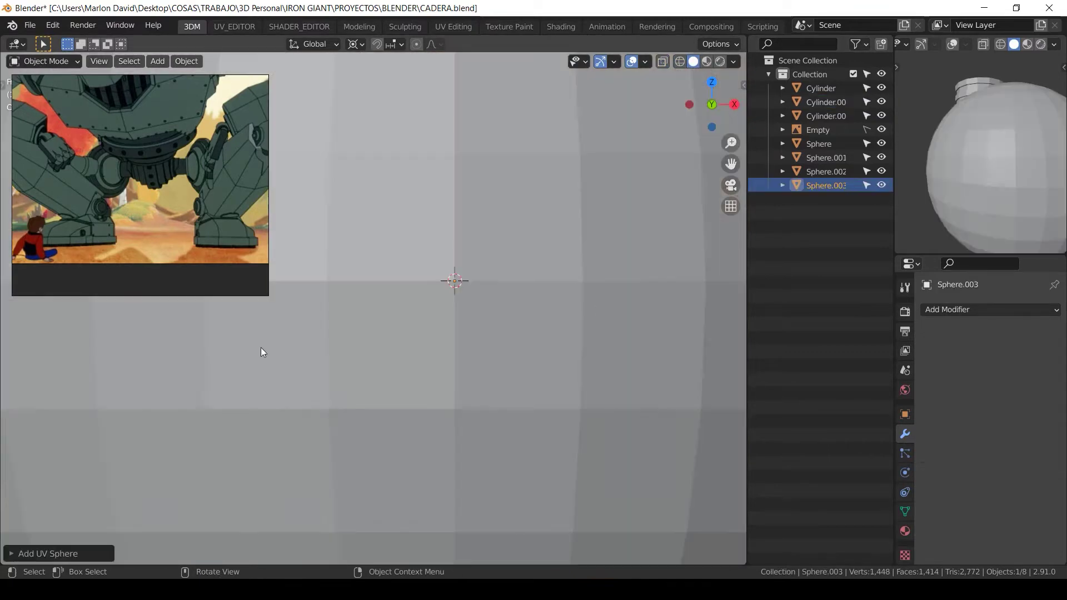
left_click(24, 552)
left_click(136, 404)
type("16")
key("Return")
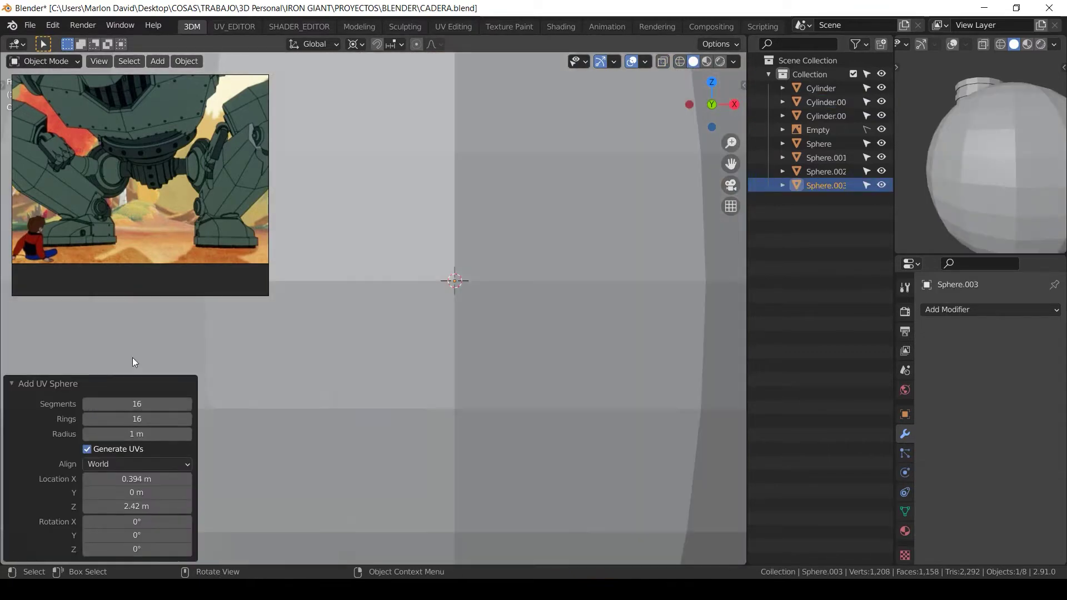
Step: Scale the new sphere's mesh down towards hip-joint size and rotate it 90° in the front view
key("Tab")
key("s")
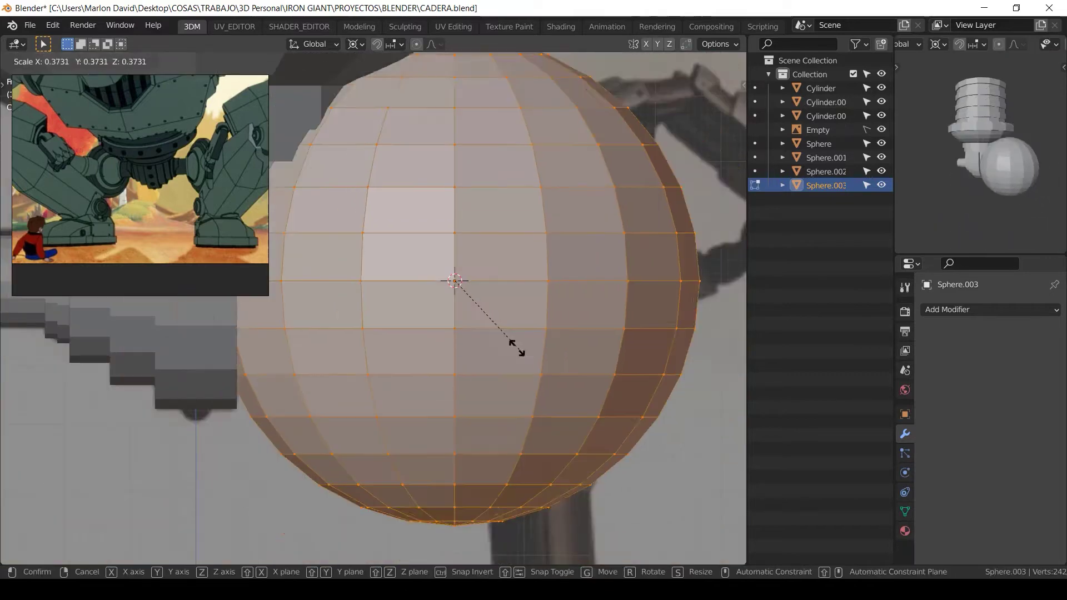
left_click(581, 390)
type("r90")
key("Return")
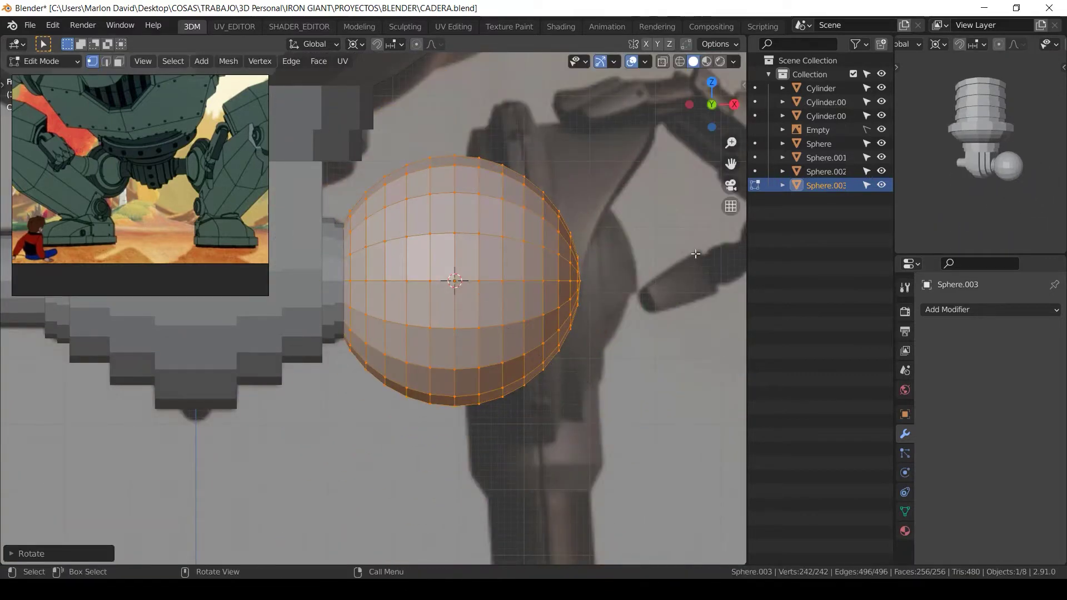
Step: Move the sphere outward along X and scale it down against the reference hip joint in see-through display
key("g")
key("x")
left_click(582, 322)
key("alt+z")
key("s")
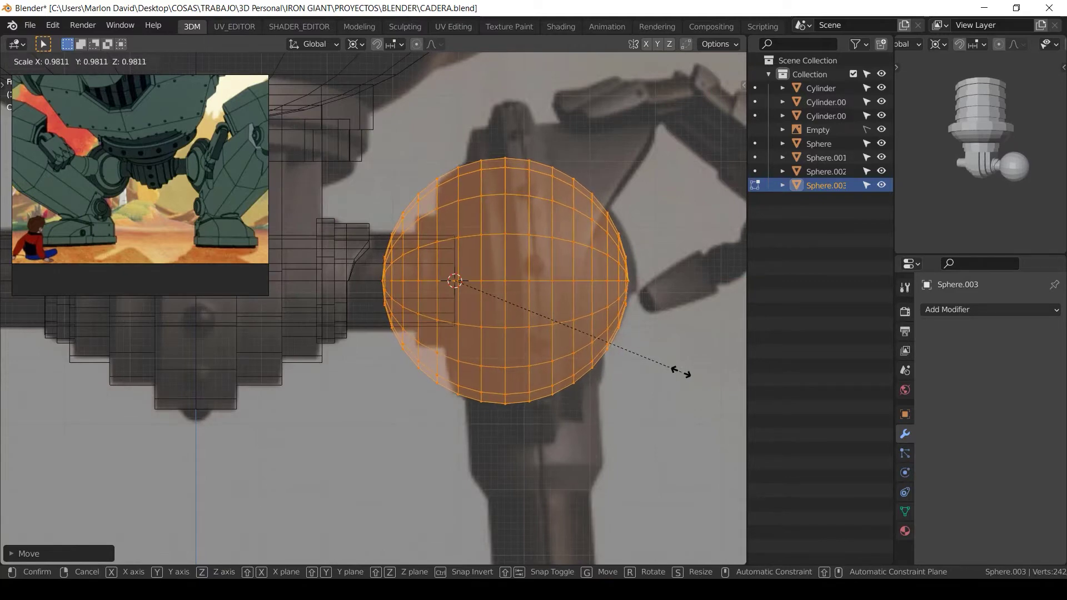
left_click(679, 372)
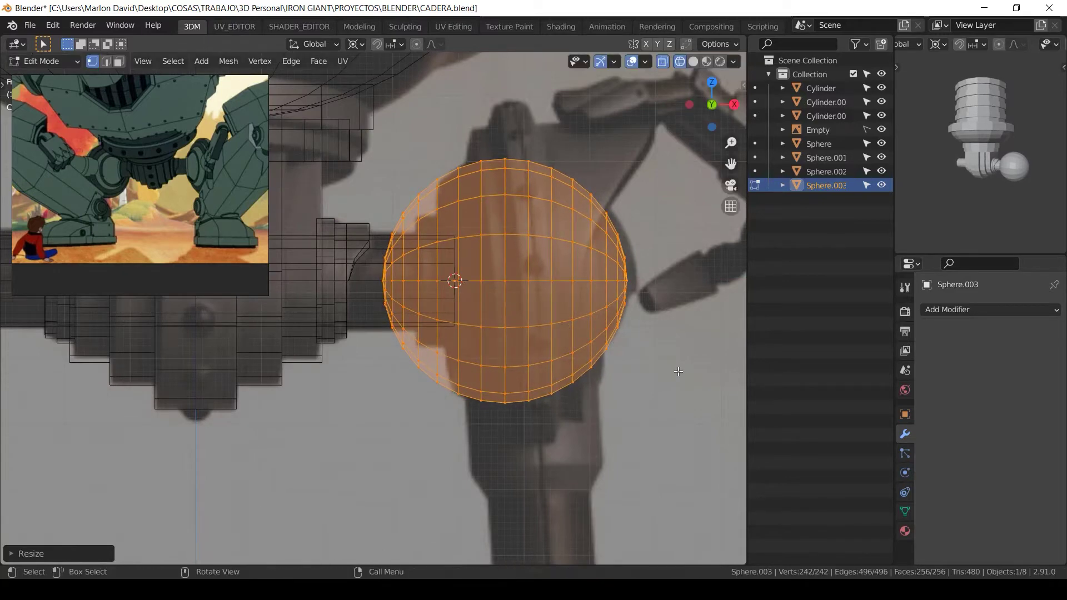
left_click(676, 371)
key("a")
key("s")
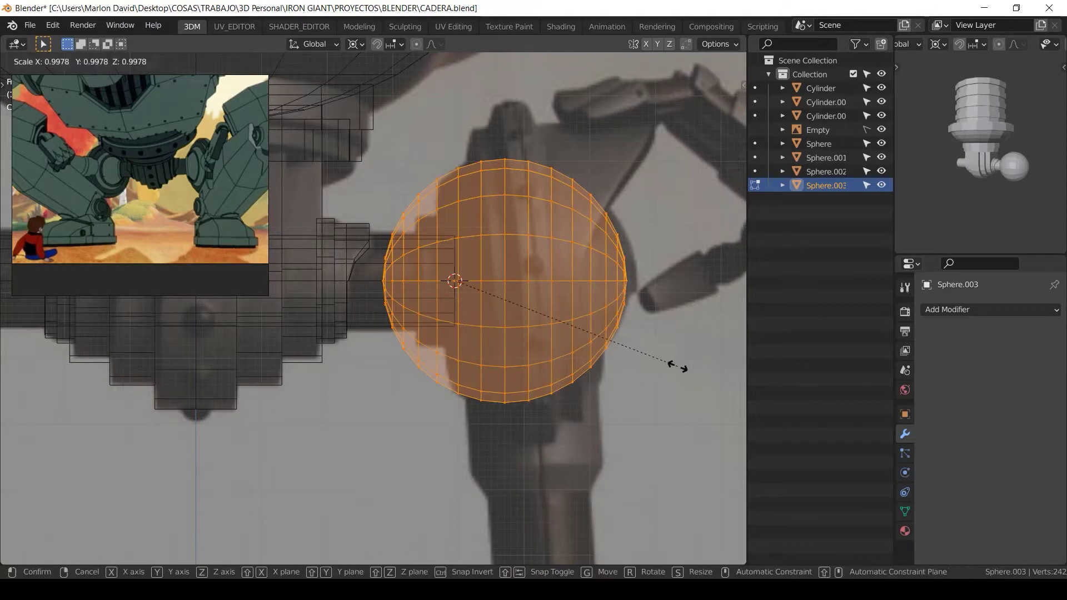
left_click(675, 366)
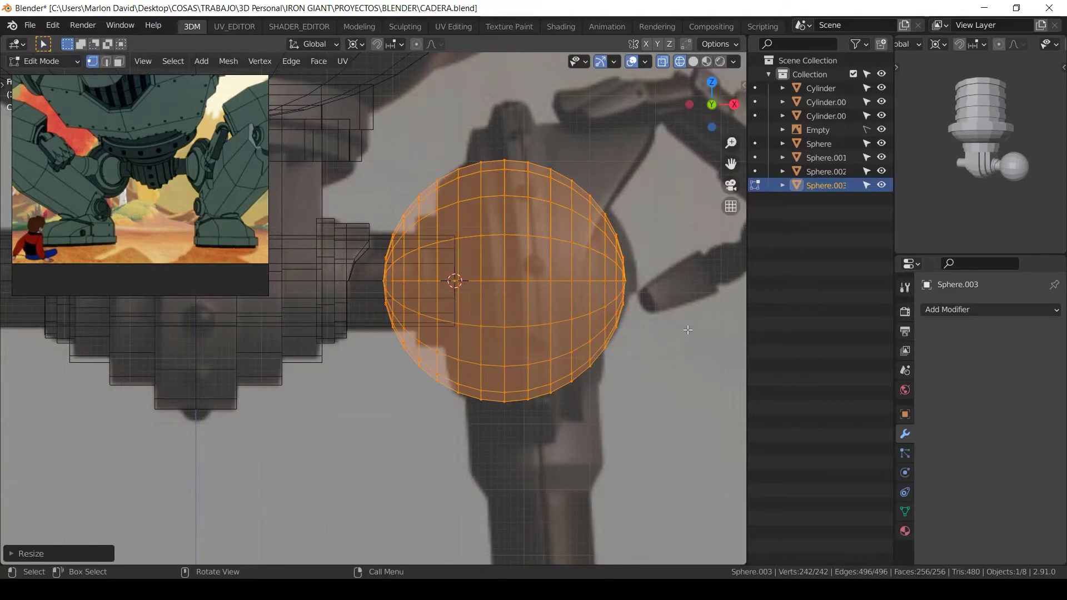
key("s")
left_click(667, 361)
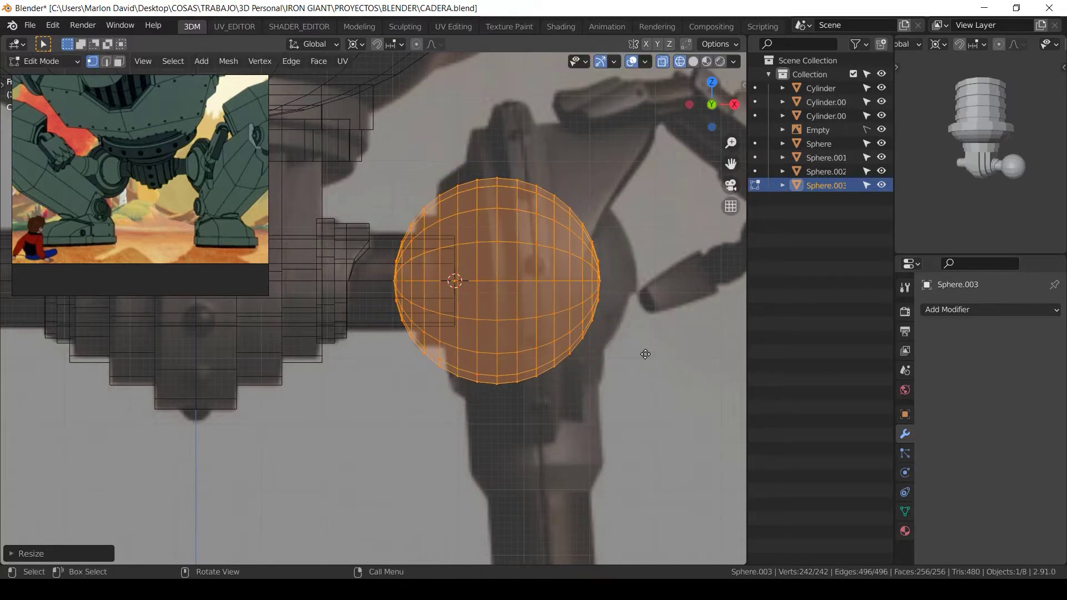
Step: Fine-tune the sphere's X position and size so its outer edge follows the reference hip joint
key("g")
key("x")
left_click(670, 357)
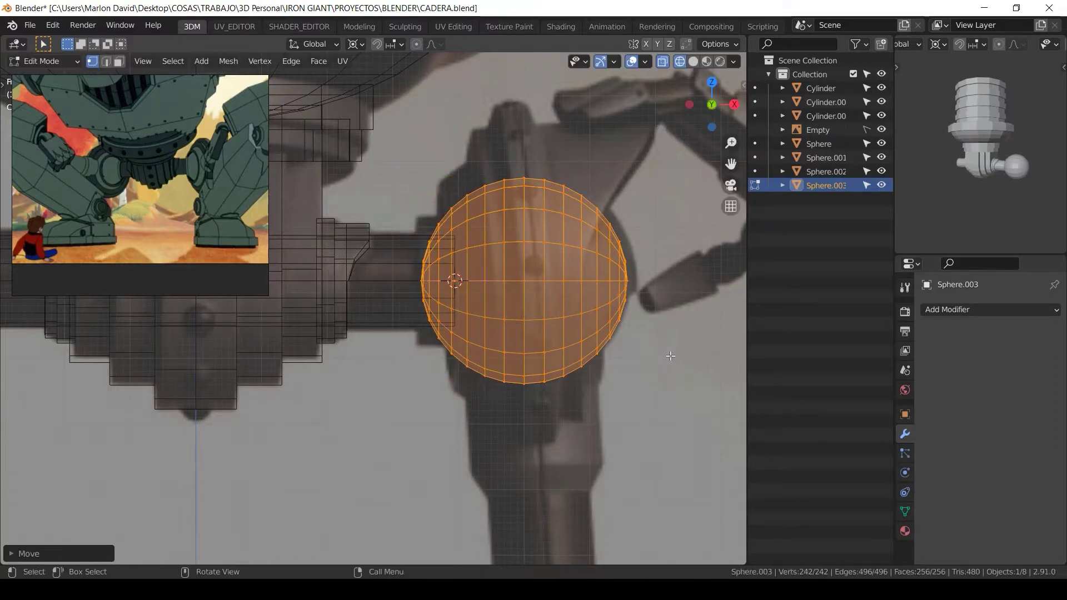
key("s")
left_click(667, 354)
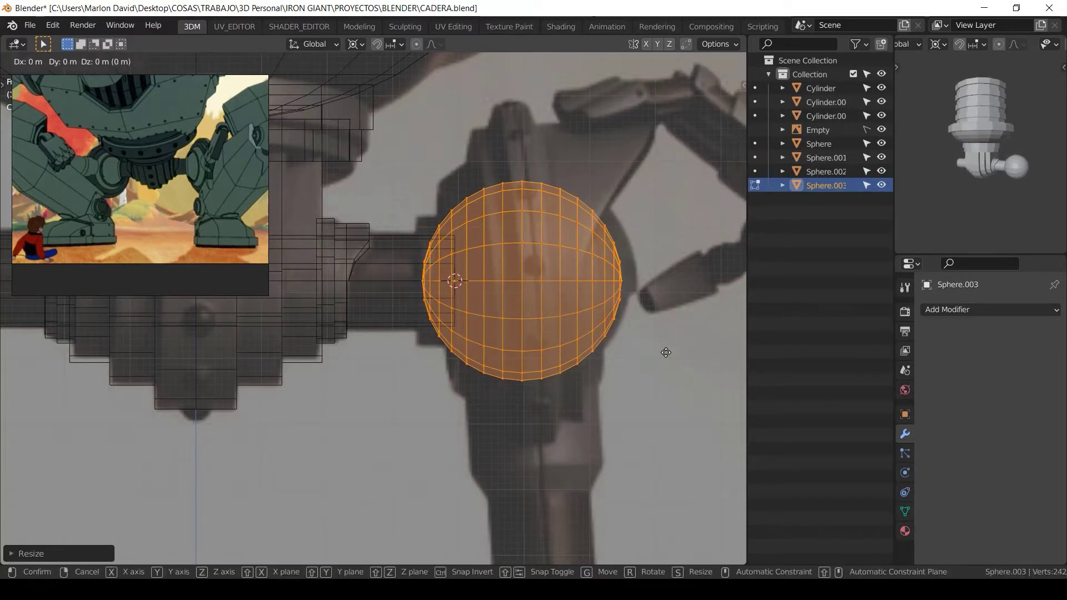
key("g")
key("x")
left_click(707, 349)
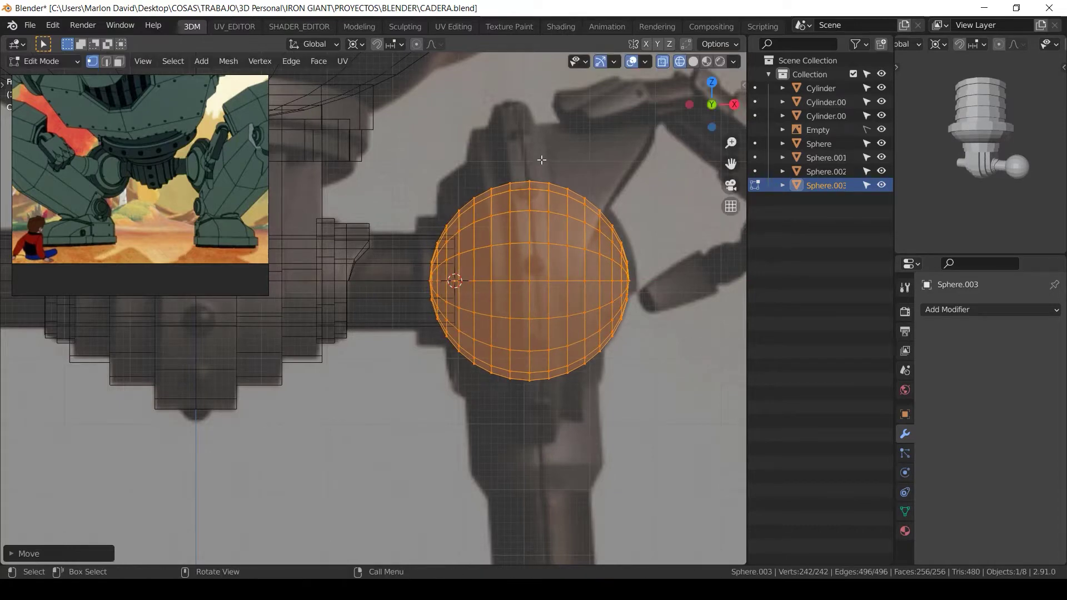
Step: Add a loop cut to the hip shaft's mesh and slide it to where the shaft meets the sphere
middle_click_drag(549, 222, 534, 229, "shift")
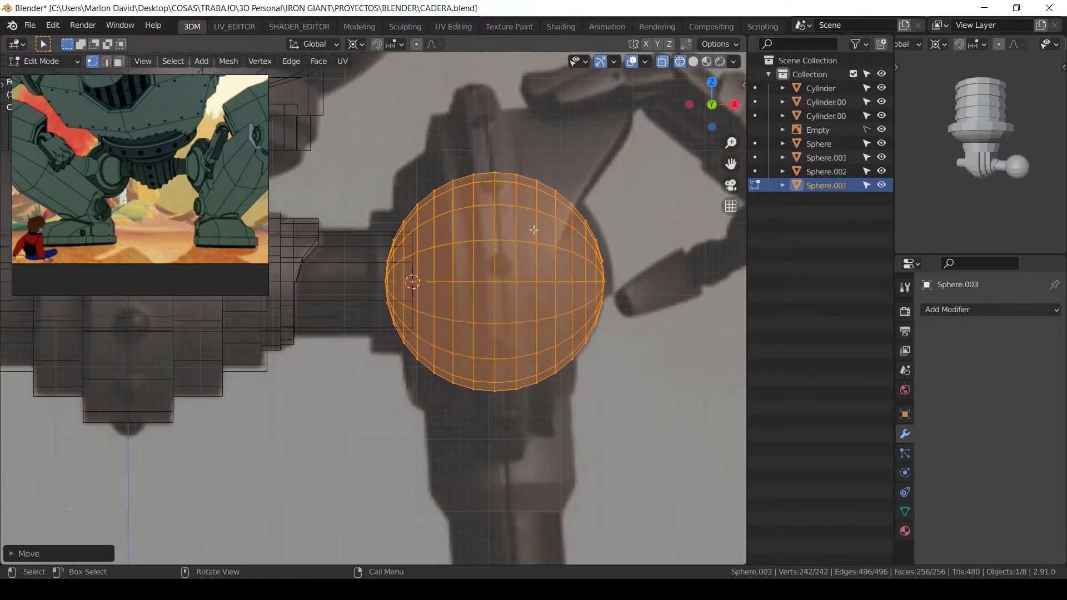
key("Tab")
left_click(370, 238)
key("Tab")
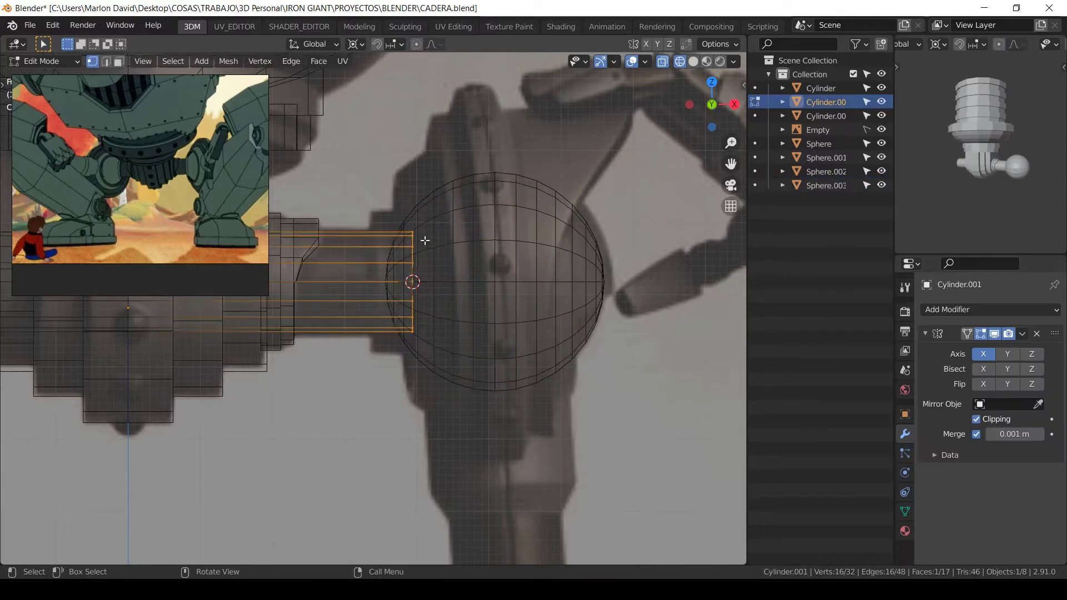
middle_click_drag(389, 245, 428, 236, "ctrl")
key("shift+z")
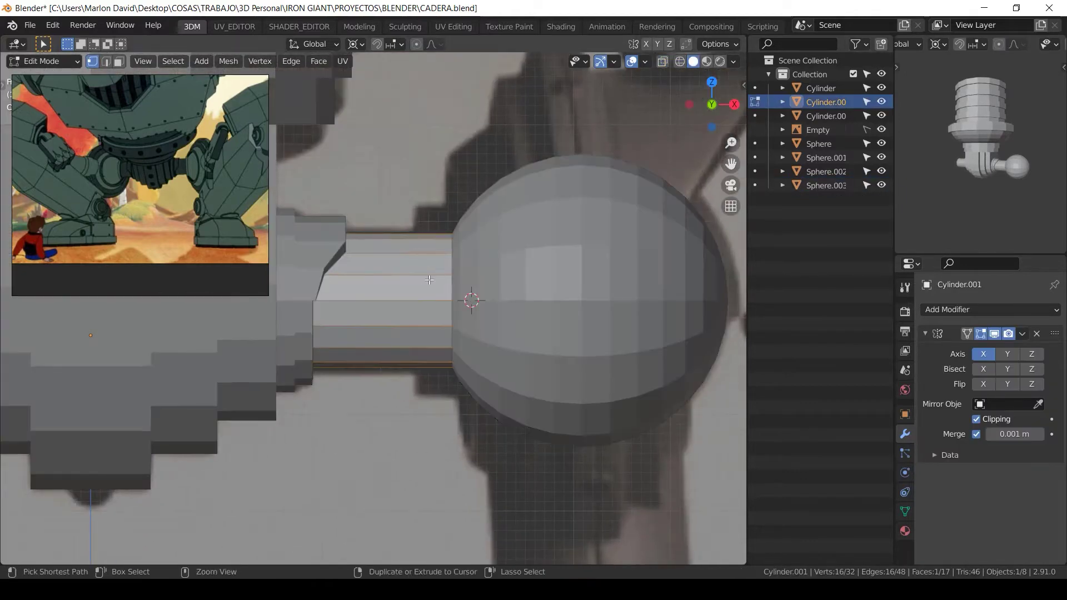
scroll(450, 250, "up", 1)
middle_click_drag(449, 248, 407, 260, "ctrl")
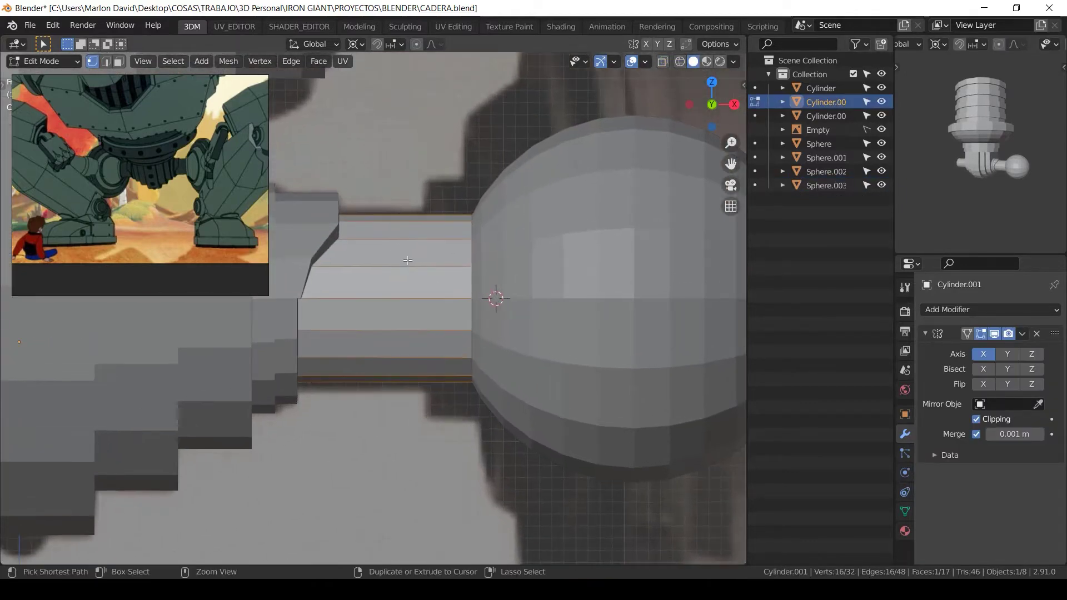
key("ctrl+r")
left_click(399, 272)
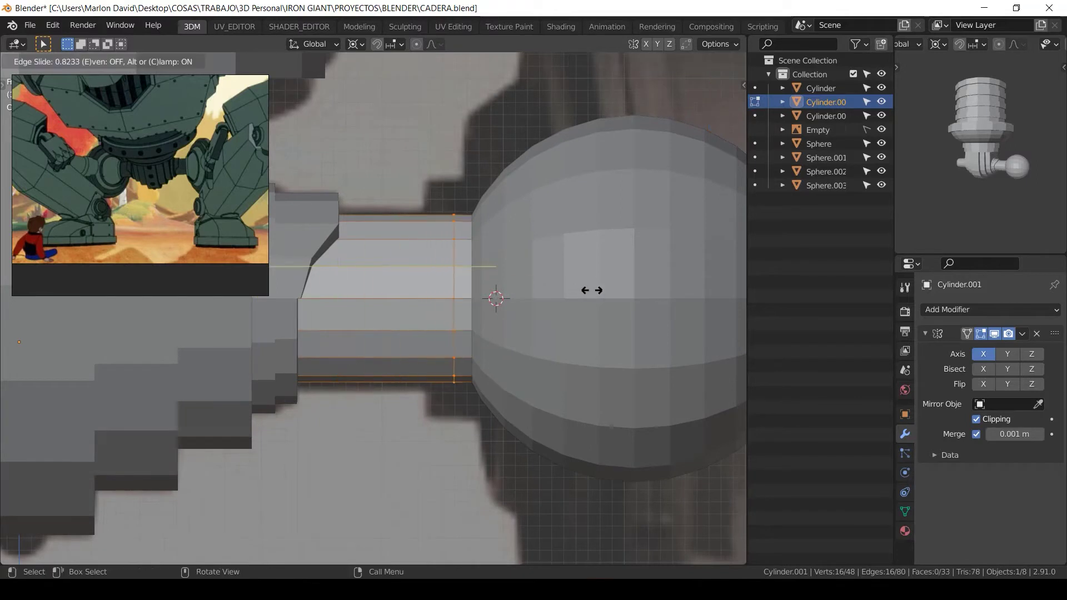
key("shift")
left_click(497, 266)
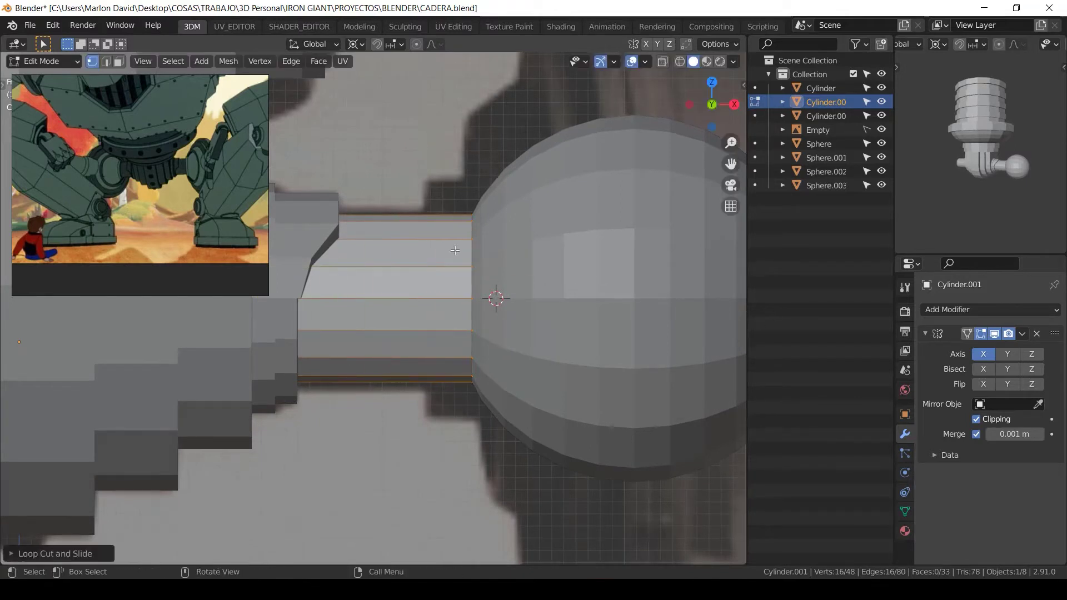
Step: Add a second loop cut close to the first, leaving a narrow band of faces beside the sphere
key("ctrl+r")
left_click(465, 255)
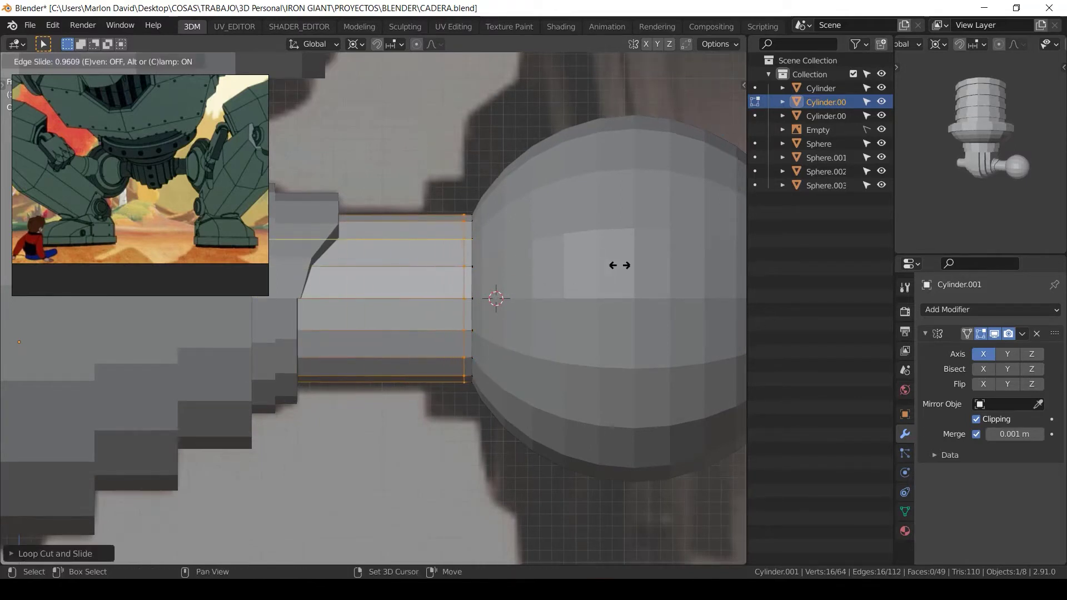
left_click(561, 255)
Step: Extrude the narrow face band around the shaft and scale it to about 1.08 in Y and Z, forming a raised collar
key("3")
left_click(468, 234, "alt")
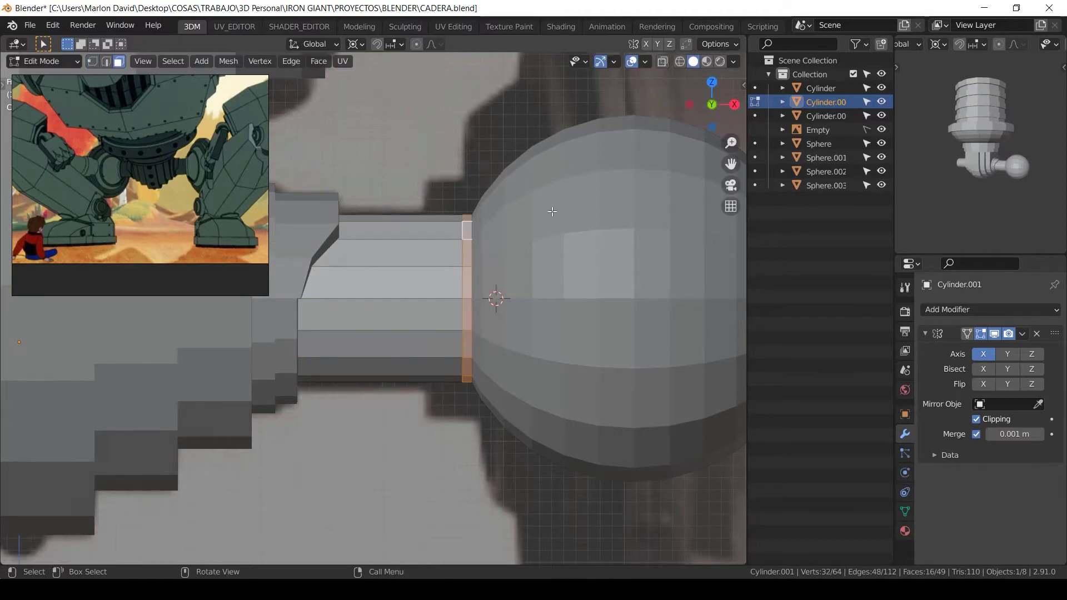
key("e")
key("s")
key("shift+x")
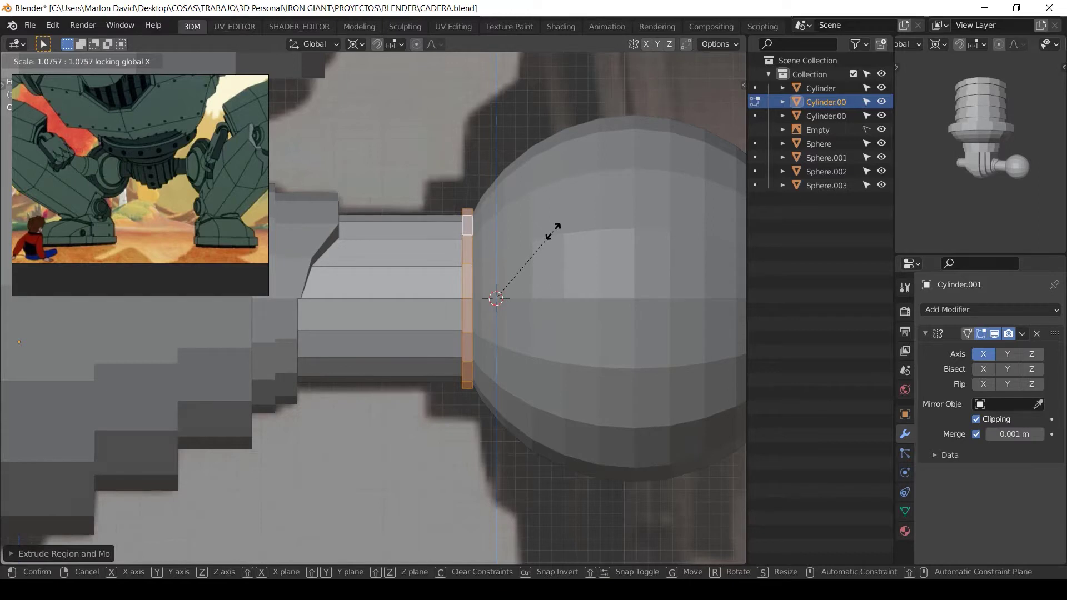
left_click(554, 230)
Step: Widen the collar by moving its outer vertices and the shaft end about 0.005 m along X into the sphere
key("shift+z")
key("alt+a")
left_click_drag(535, 156, 469, 399)
key("g")
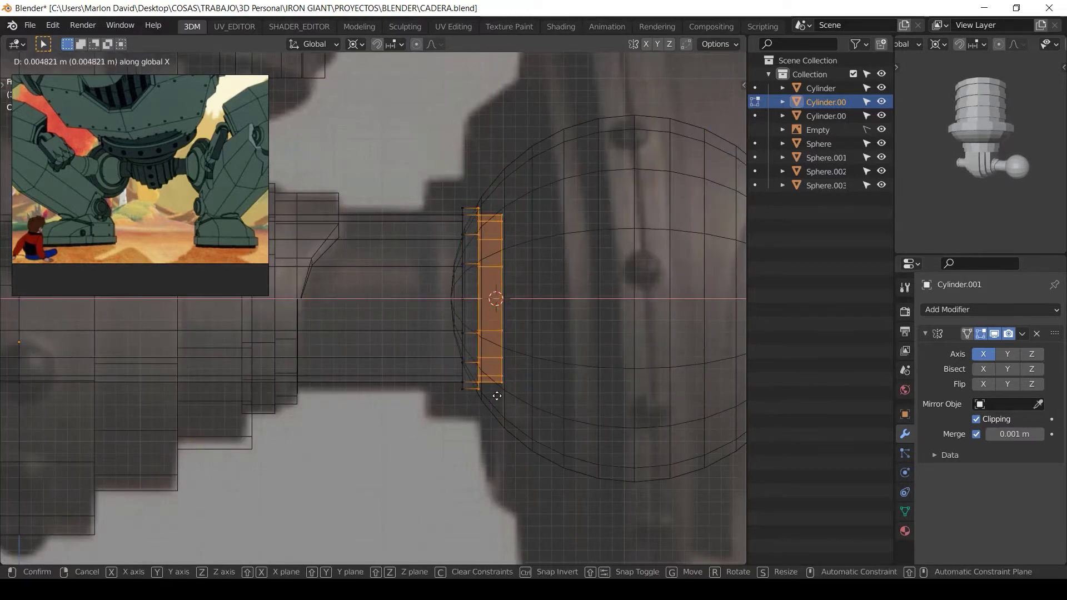
left_click(496, 393)
key("z")
left_click(817, 338)
key("alt+a")
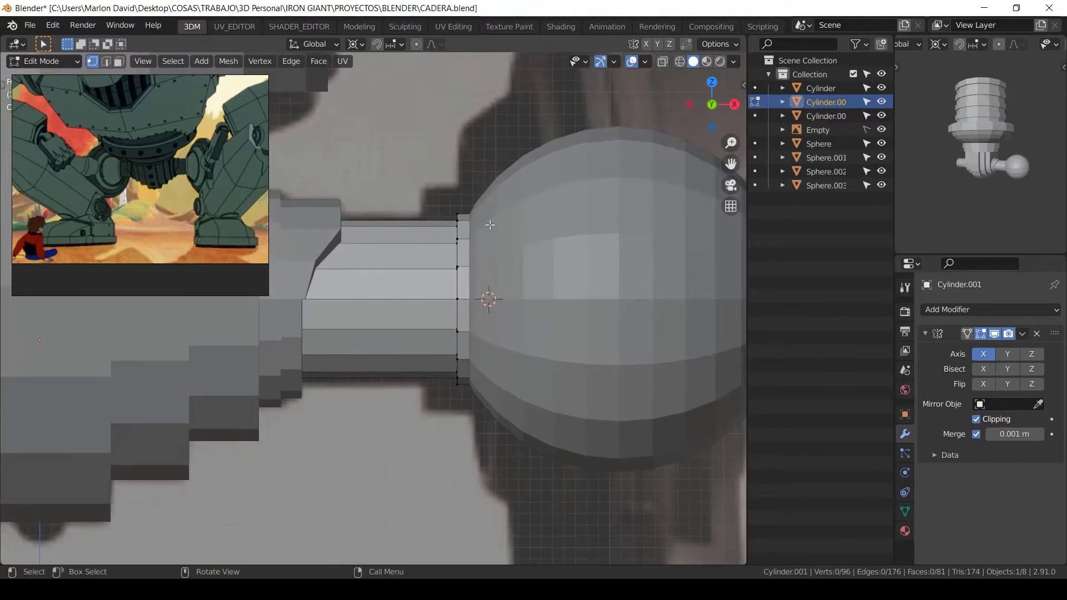
middle_click_drag(582, 202, 445, 328)
key("Tab")
key("alt+a")
mouse_move(458, 283)
middle_mouse_down()
mouse_move(493, 255)
mouse_move(453, 257)
mouse_move(506, 271)
mouse_move(449, 244)
mouse_move(459, 265)
middle_mouse_up()
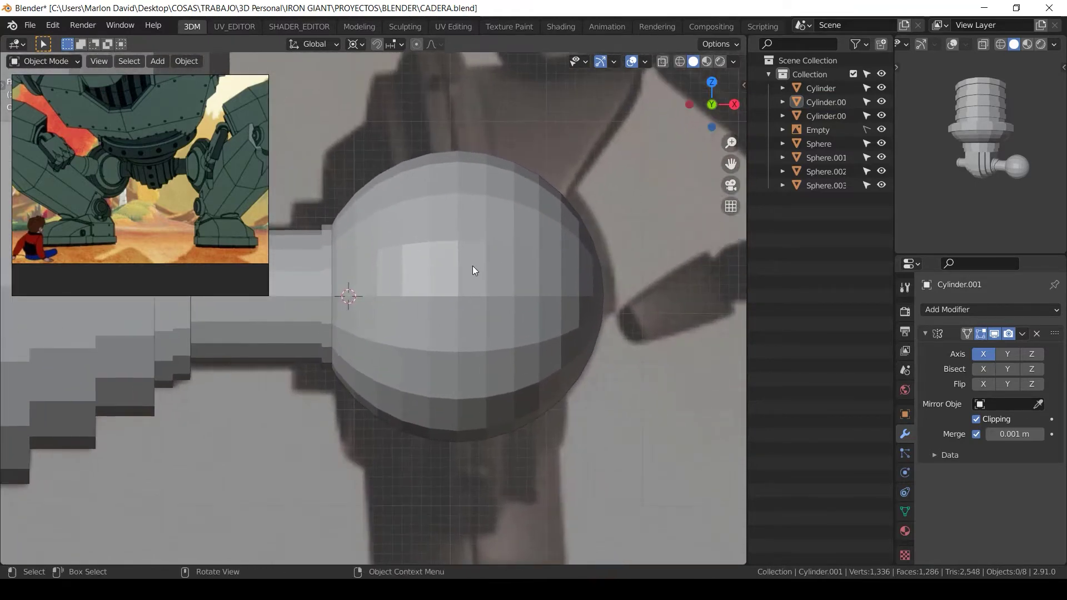
key("Tab")
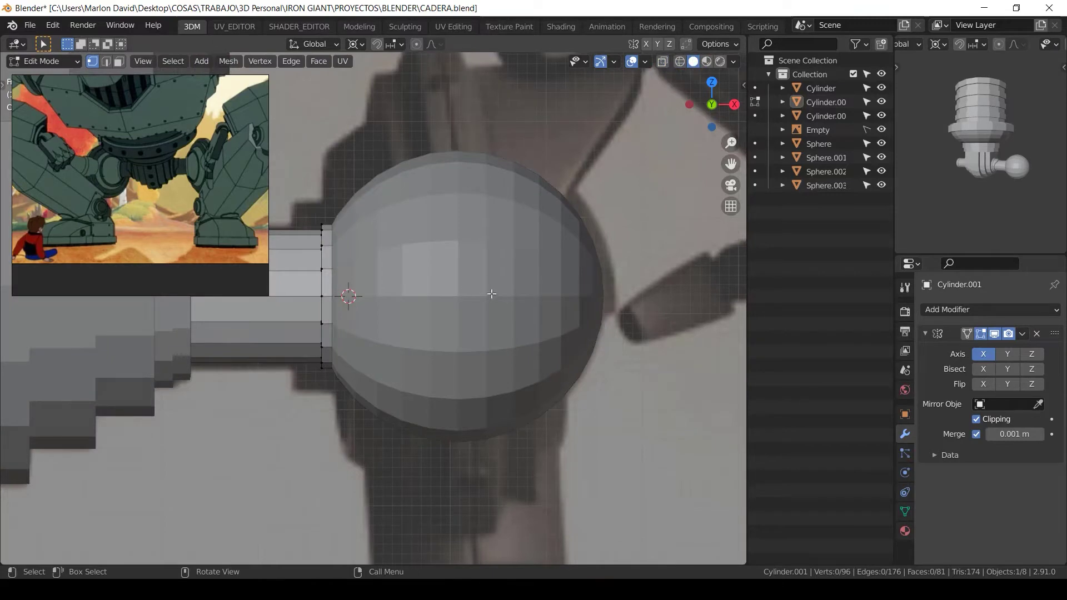
Step: Return to Object Mode, snap the 3D cursor to the hip ball's centre, and show the model in wireframe
key("Tab")
left_click(474, 282)
scroll(555, 289, "down", 2)
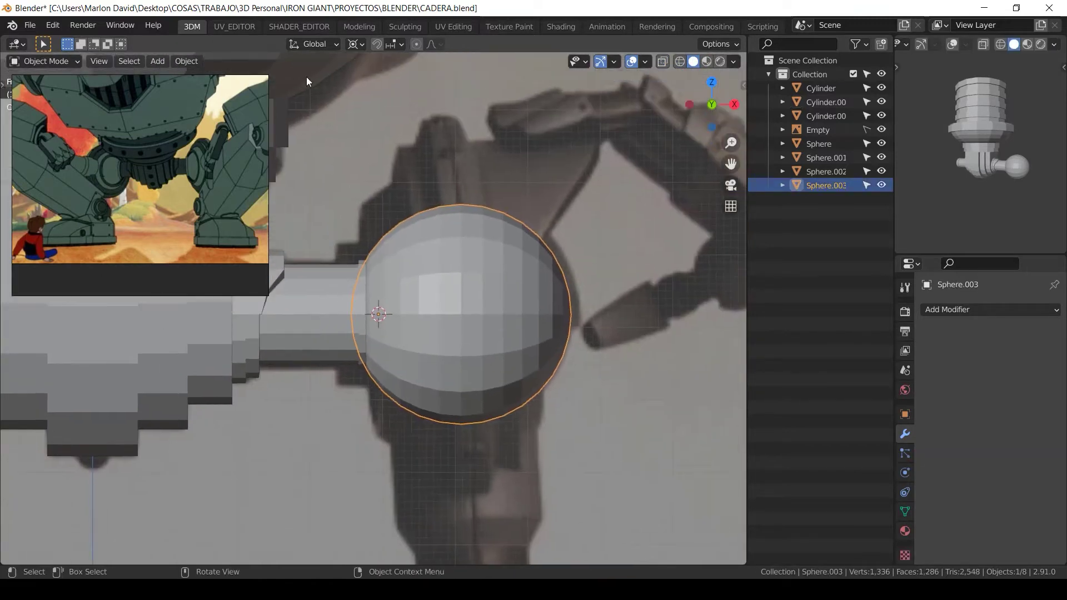
key("Delete")
key("shift+z")
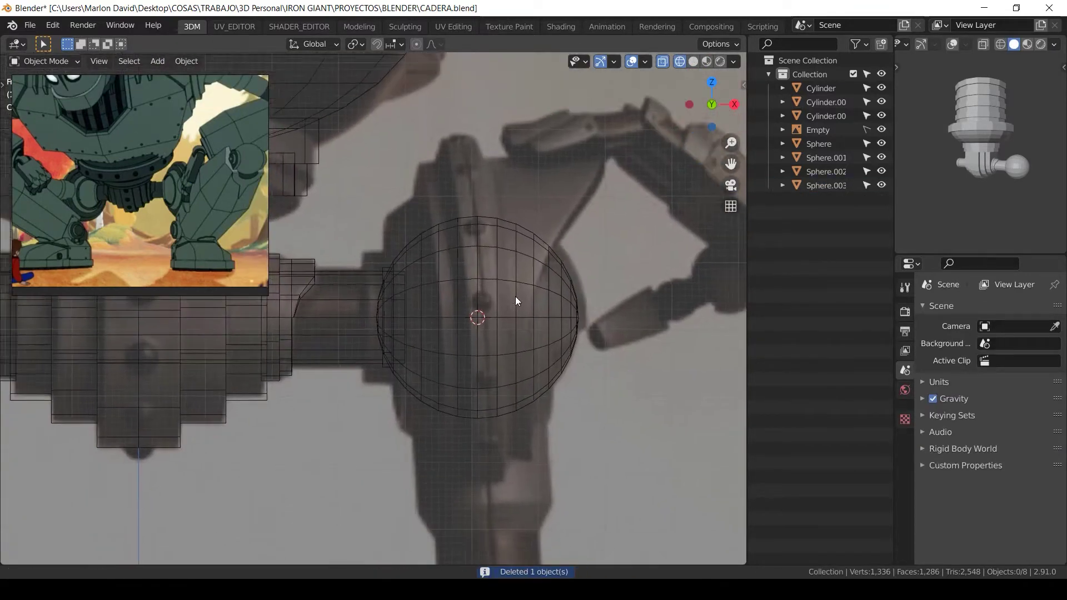
Step: Add a cylinder with 16 vertices at the hip ball's centre
key("shift+a")
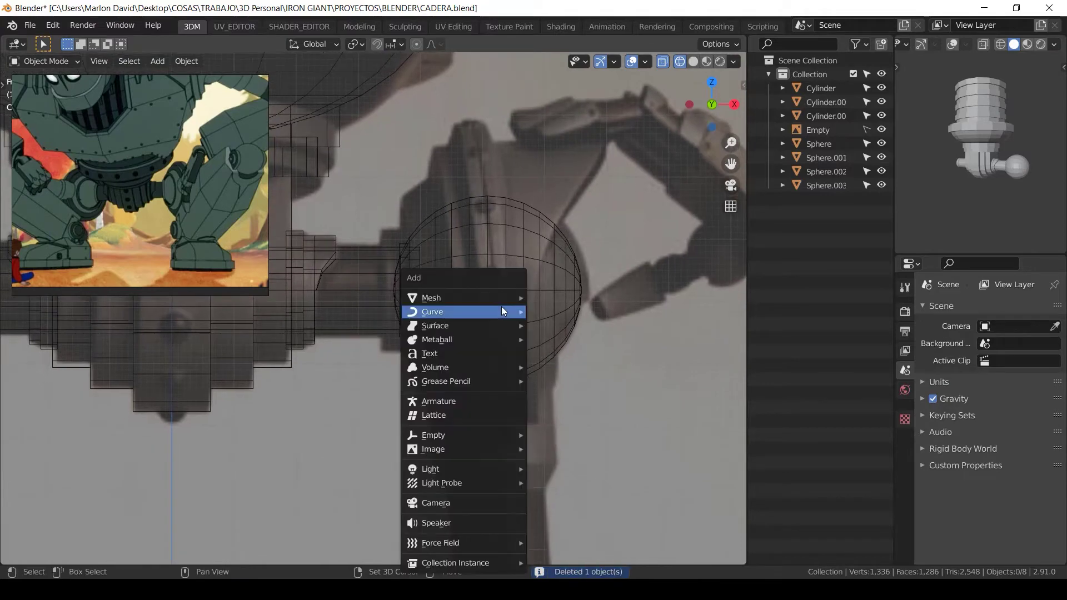
mouse_move(499, 308)
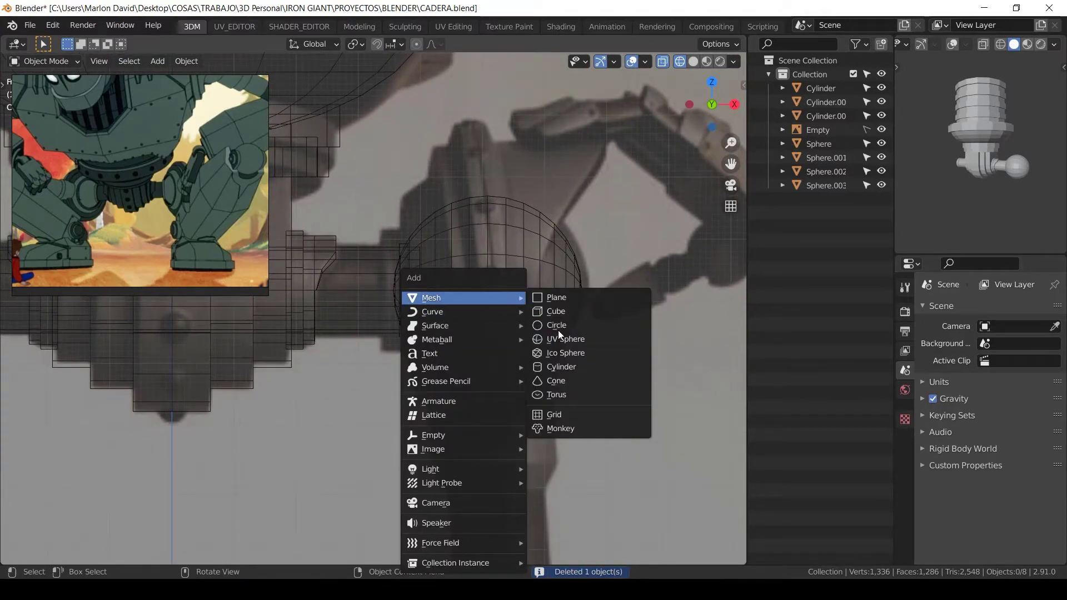
left_click(565, 366)
left_click(15, 551)
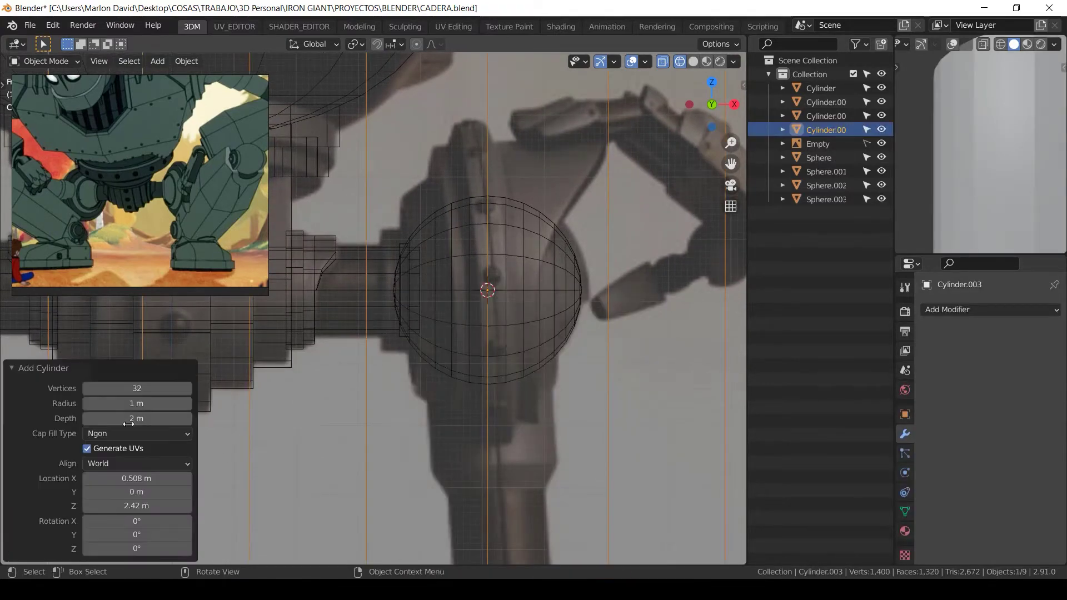
left_click(136, 388)
type("16")
key("Return")
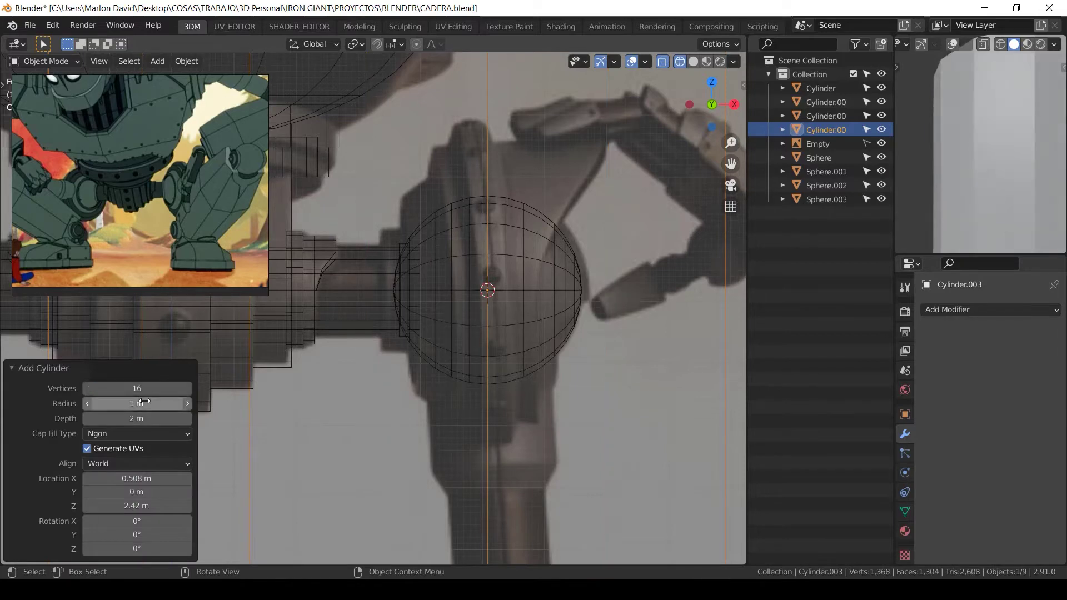
left_click(31, 367)
Step: In Edit Mode, rotate the cylinder 90° around Y and scale it down to the height of the reference's hip disc
key("Tab")
key("s")
left_click(519, 316)
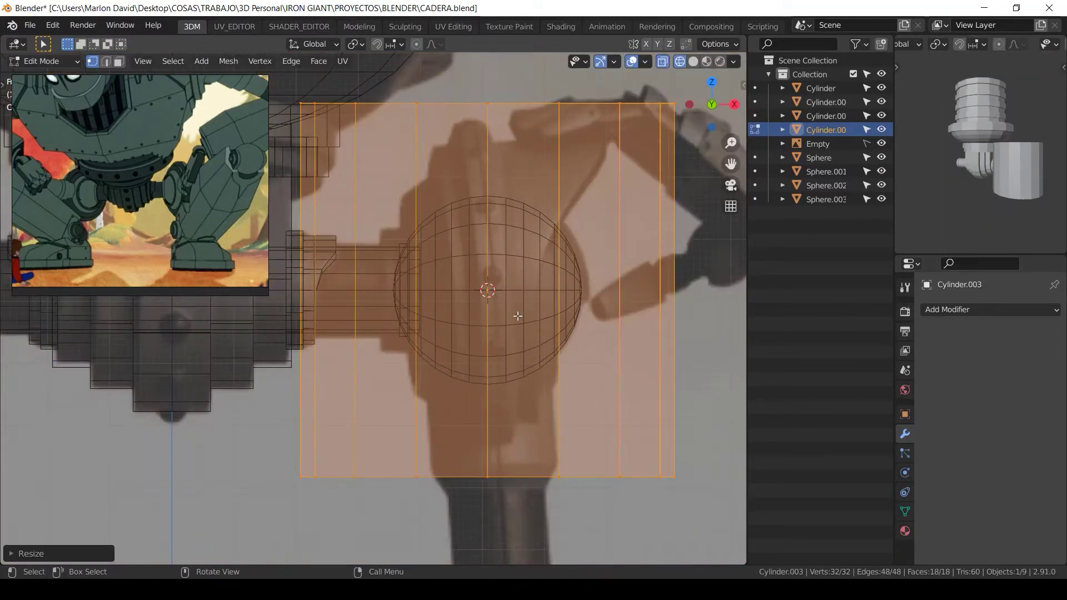
type("ry90")
key("Return")
key("s")
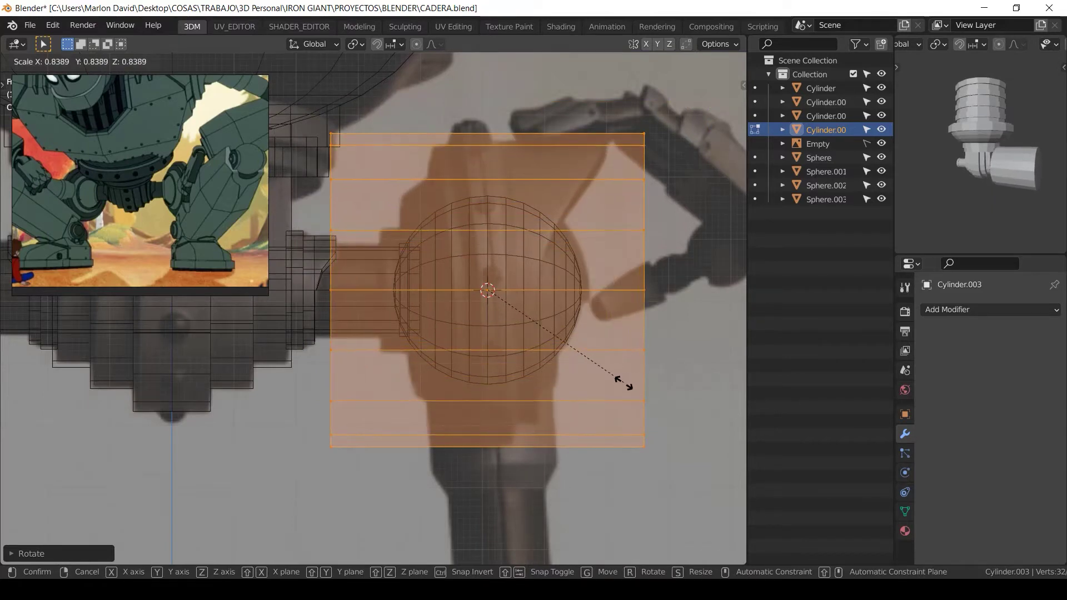
left_click(667, 443)
Step: Flatten the cylinder along X into a thin disc centred on the ball, matching the reference's central ring
key("s")
key("x")
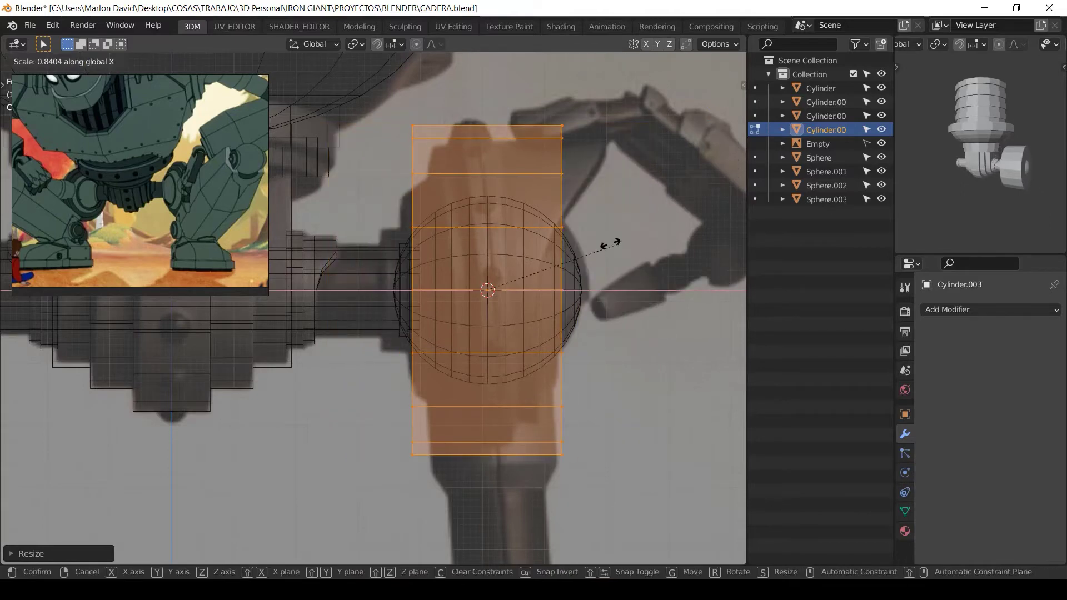
left_click(519, 230)
key("s")
key("x")
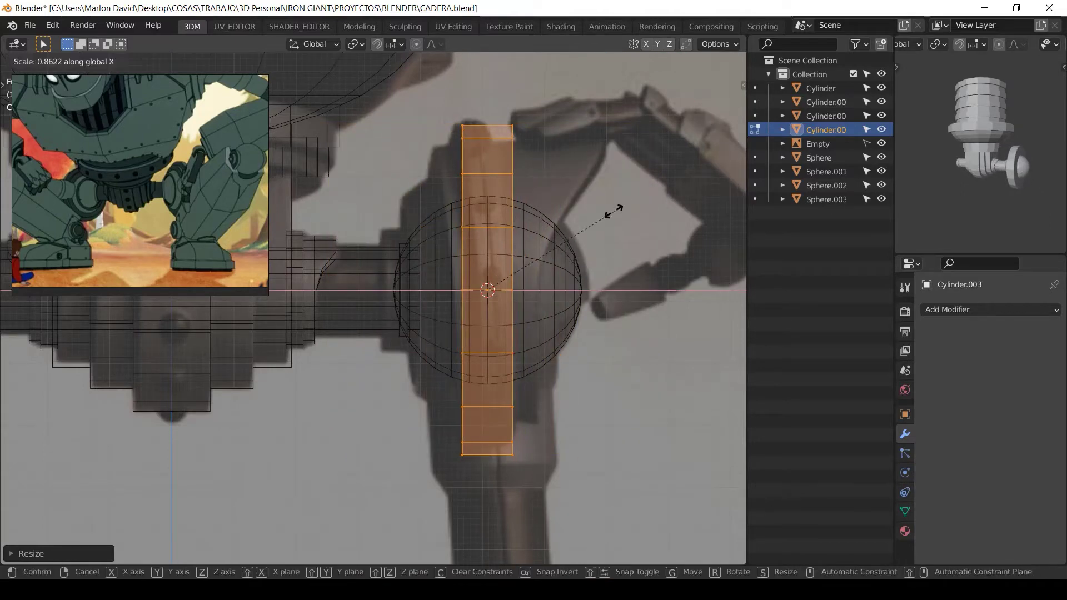
left_click(585, 228)
key("g")
left_click(640, 218)
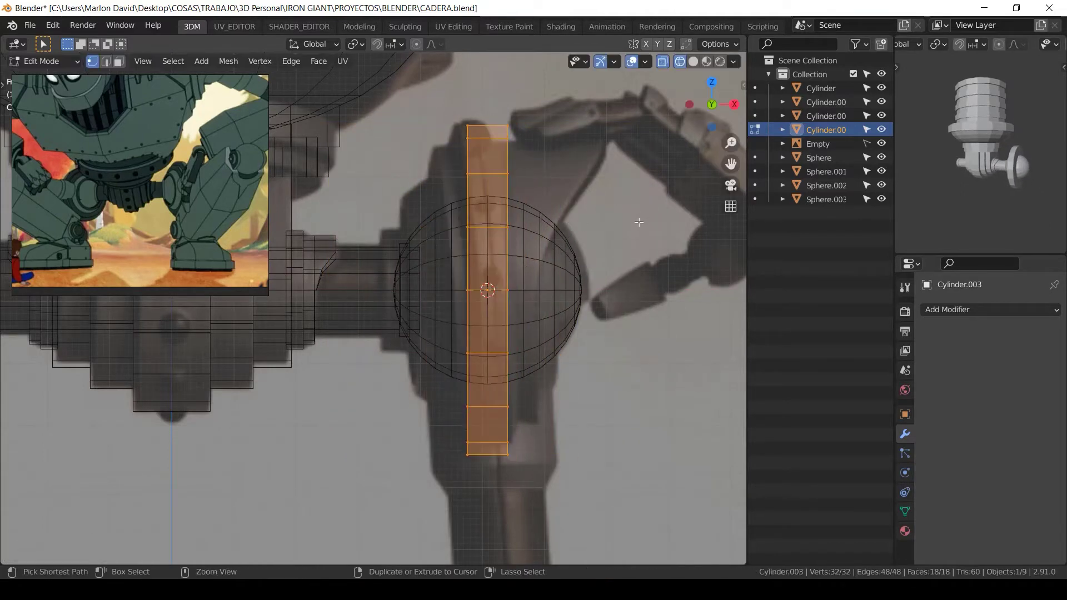
key("s")
key("x")
left_click(614, 221)
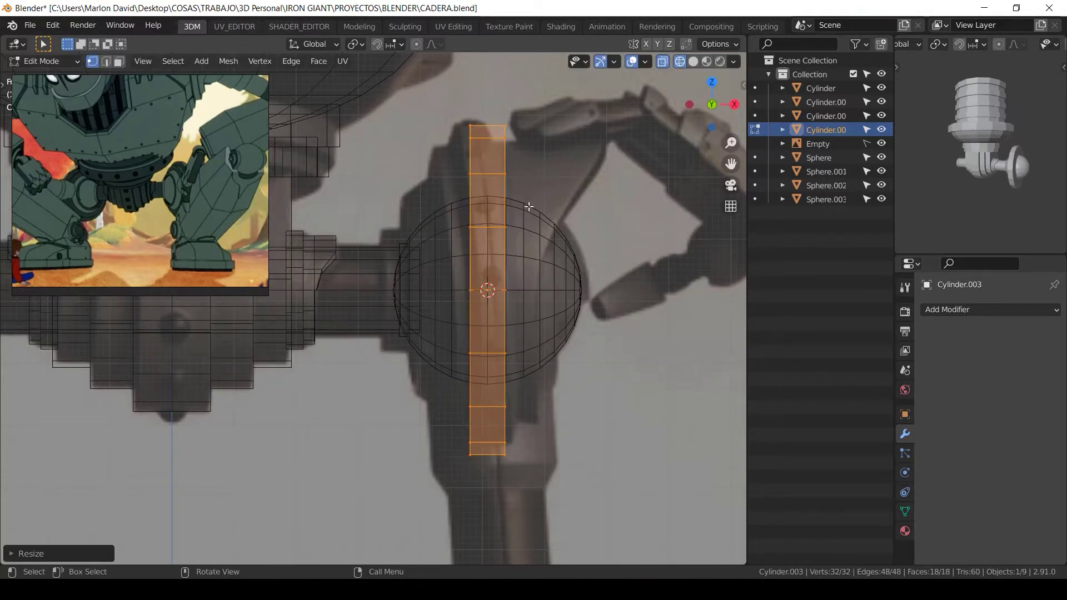
Step: Cut the disc through the middle with a centred loop and delete the vertices of the half facing away from the shaft
key("ctrl+r")
left_click(488, 182)
right_click(488, 181)
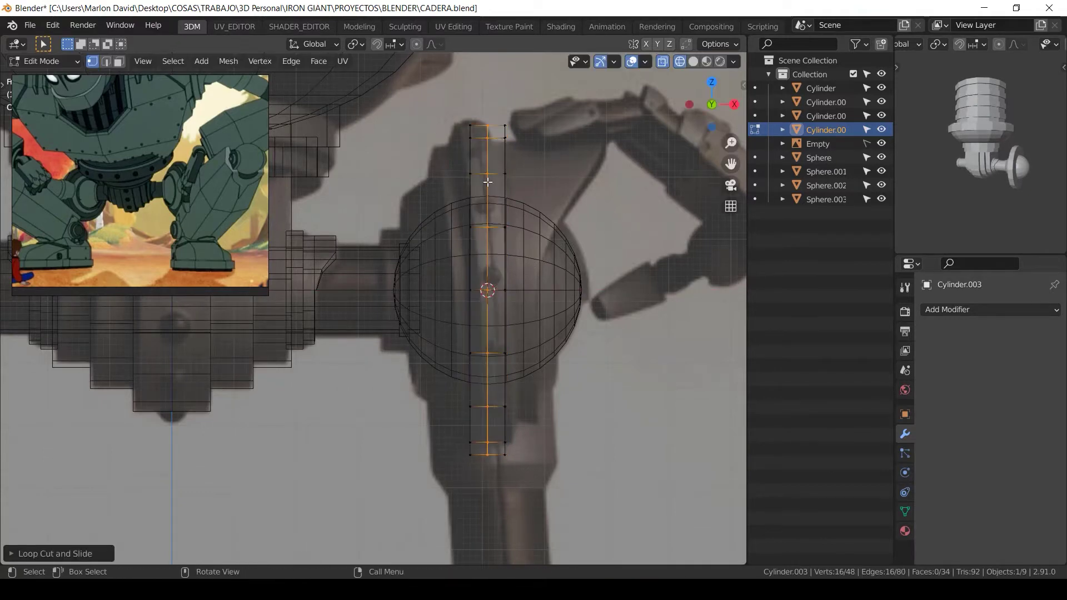
left_click(541, 75)
left_click_drag(541, 74, 498, 451)
key("x")
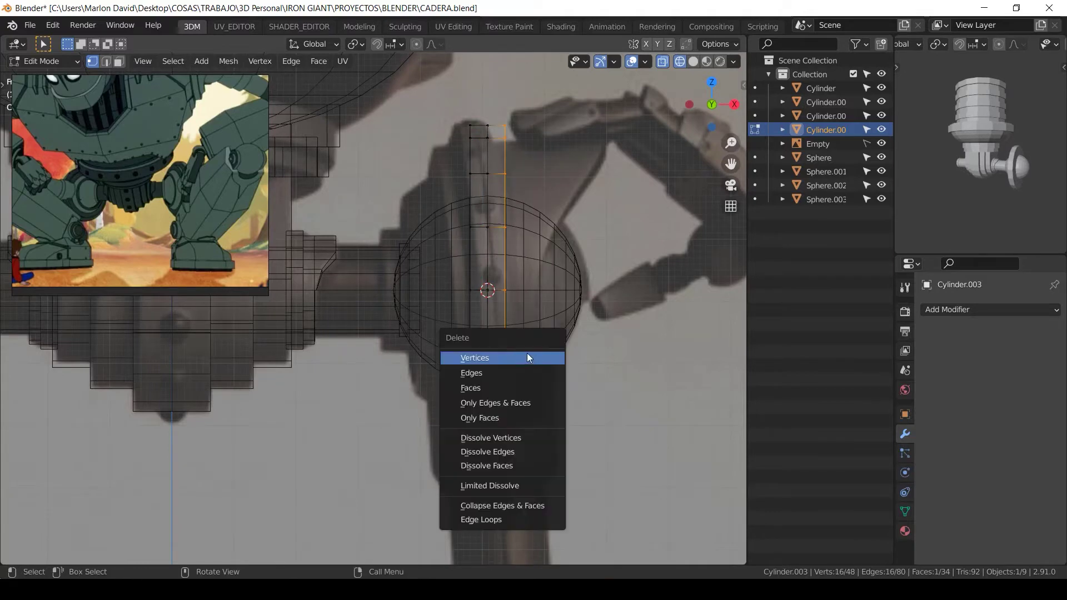
left_click(527, 356)
key("shift+s")
key("Tab")
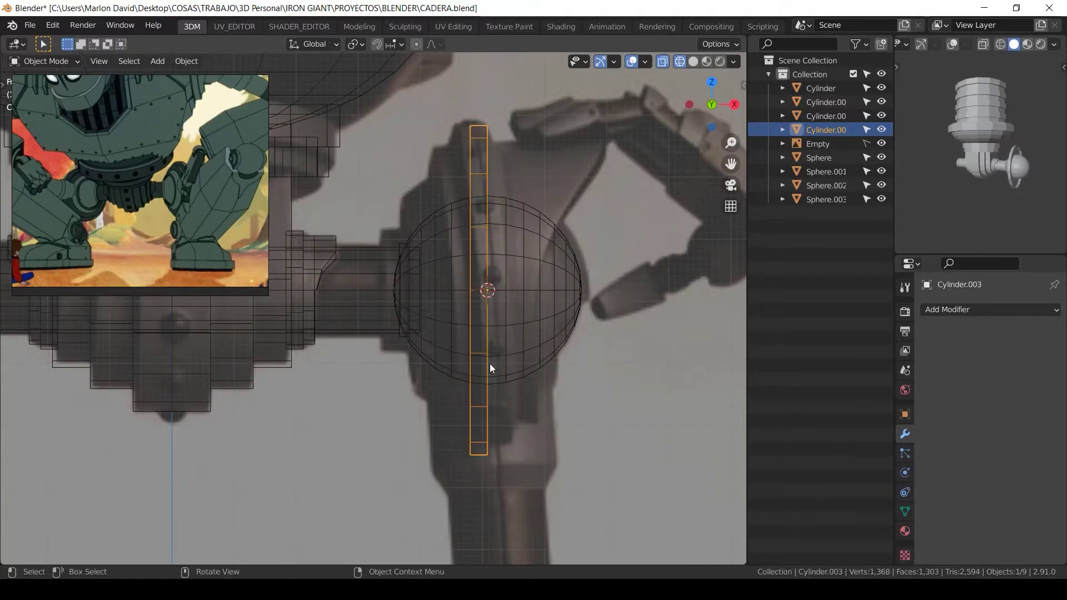
Step: Set the half disc's origin to the 3D cursor and add a Mirror modifier on X with Clipping enabled
left_click(187, 61)
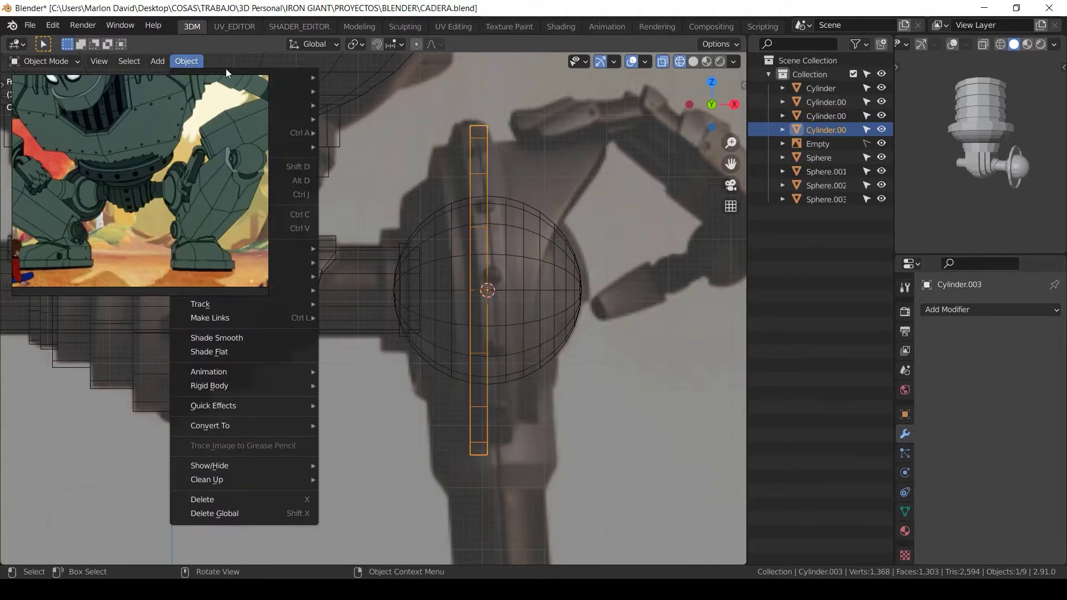
mouse_move(288, 90)
left_click(340, 120)
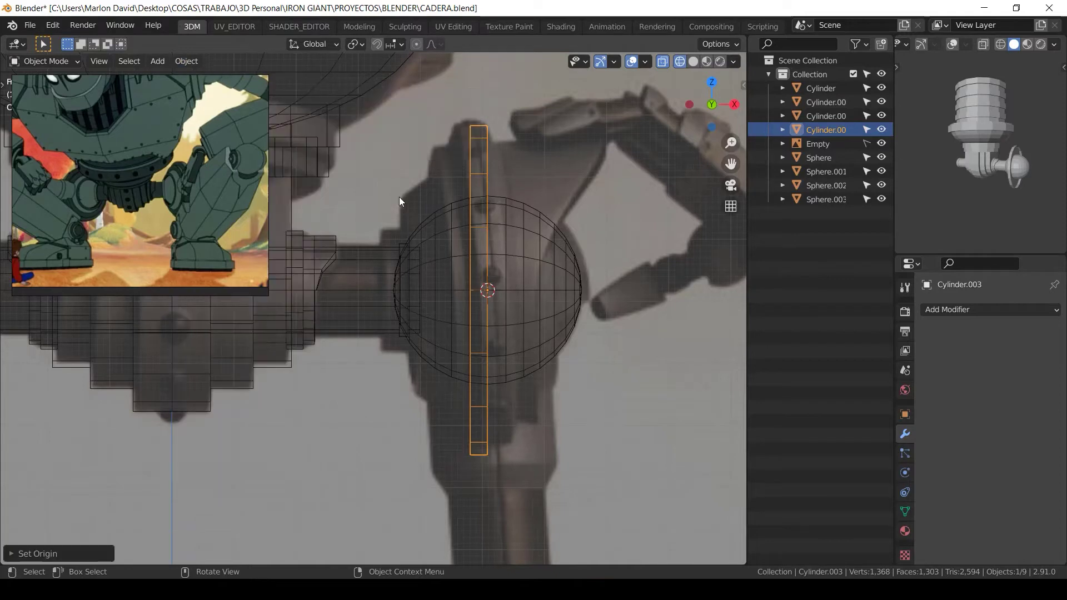
left_click(945, 311)
left_click(827, 143)
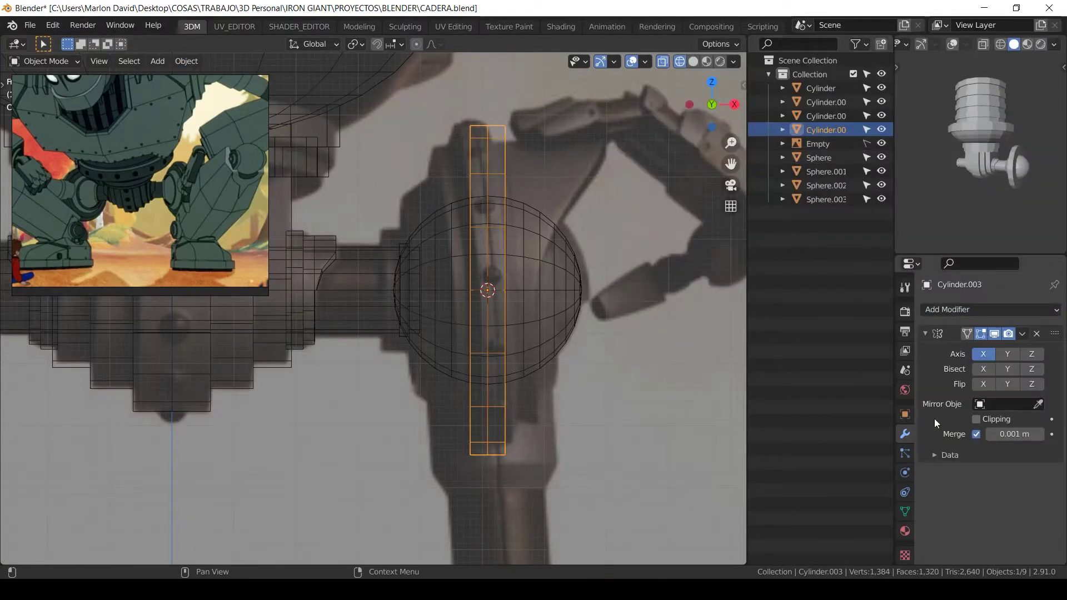
left_click(977, 419)
Step: Inset the half disc's shaft-side cap face and extrude it toward the shaft to form a smaller second tier
key("Tab")
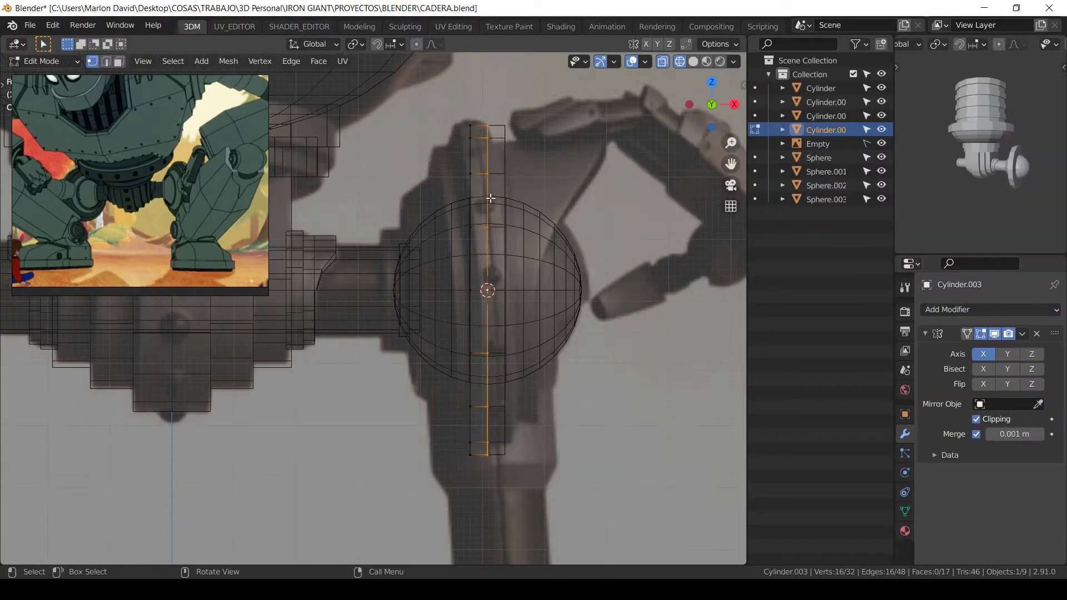
key("alt+a")
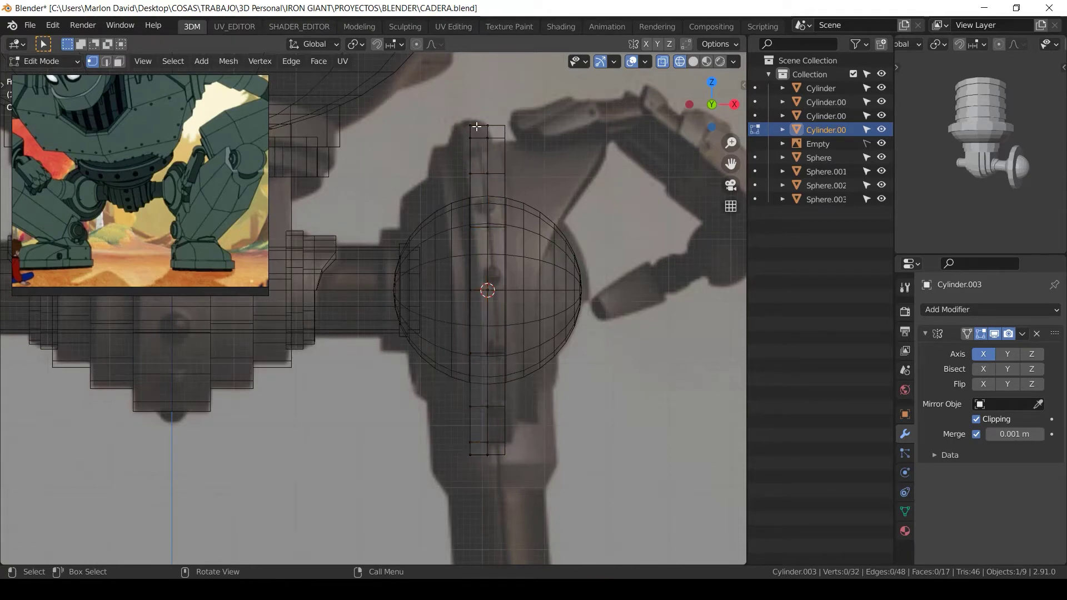
key("b")
left_click_drag(479, 107, 425, 480)
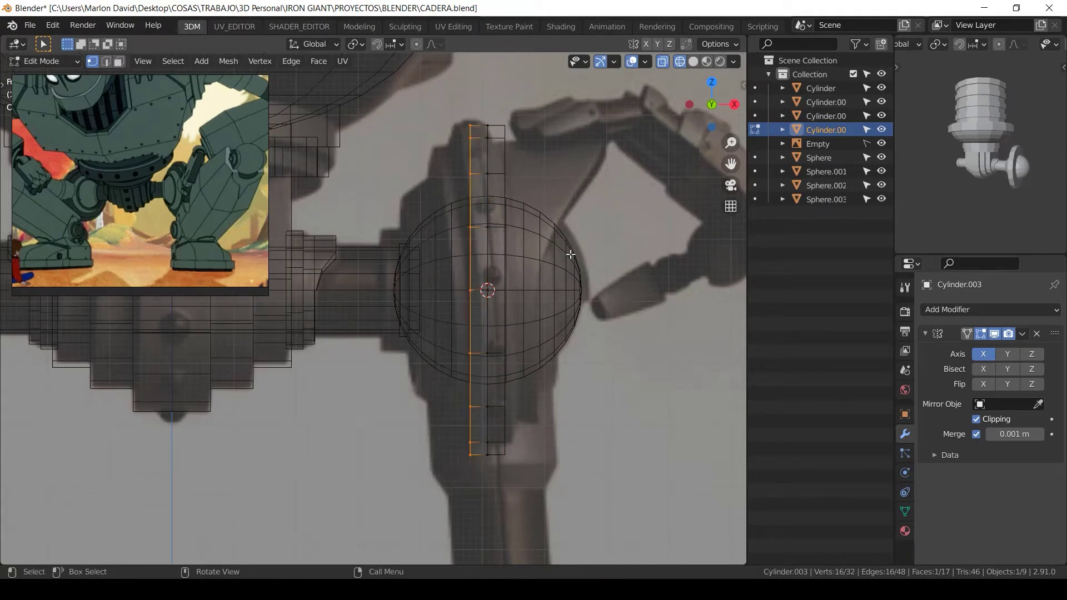
mouse_move(545, 249)
middle_mouse_down()
mouse_move(578, 255)
mouse_move(547, 248)
middle_mouse_up()
key("i")
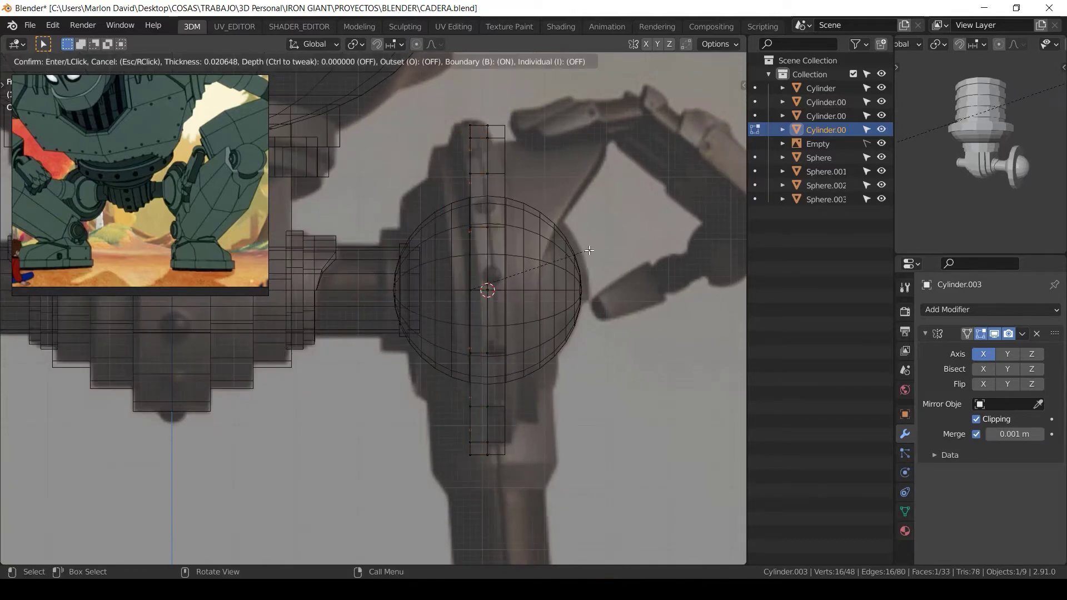
left_click(557, 293)
key("e")
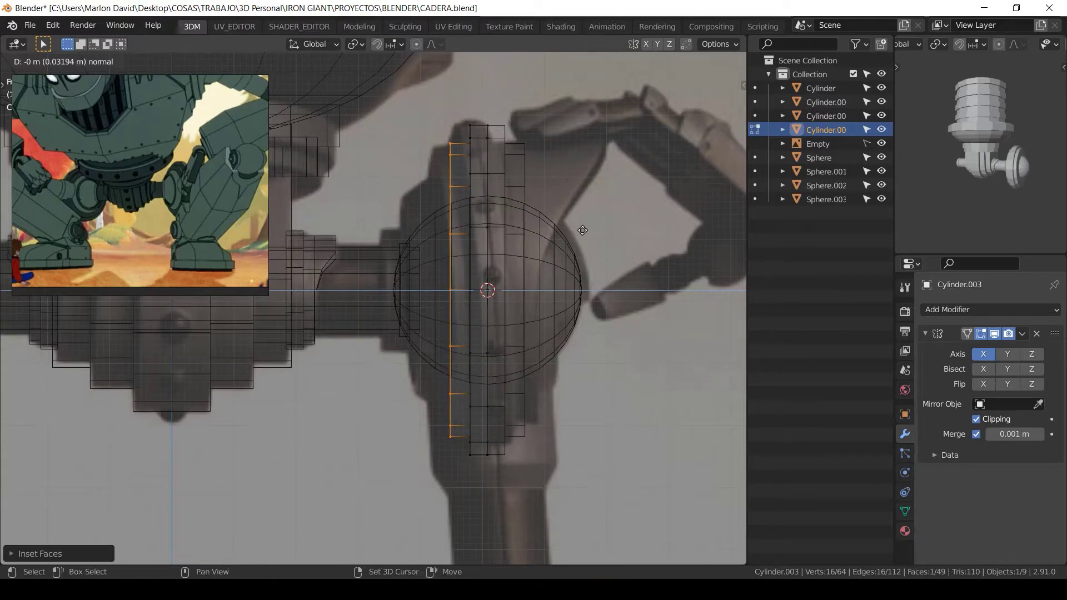
left_click(543, 236)
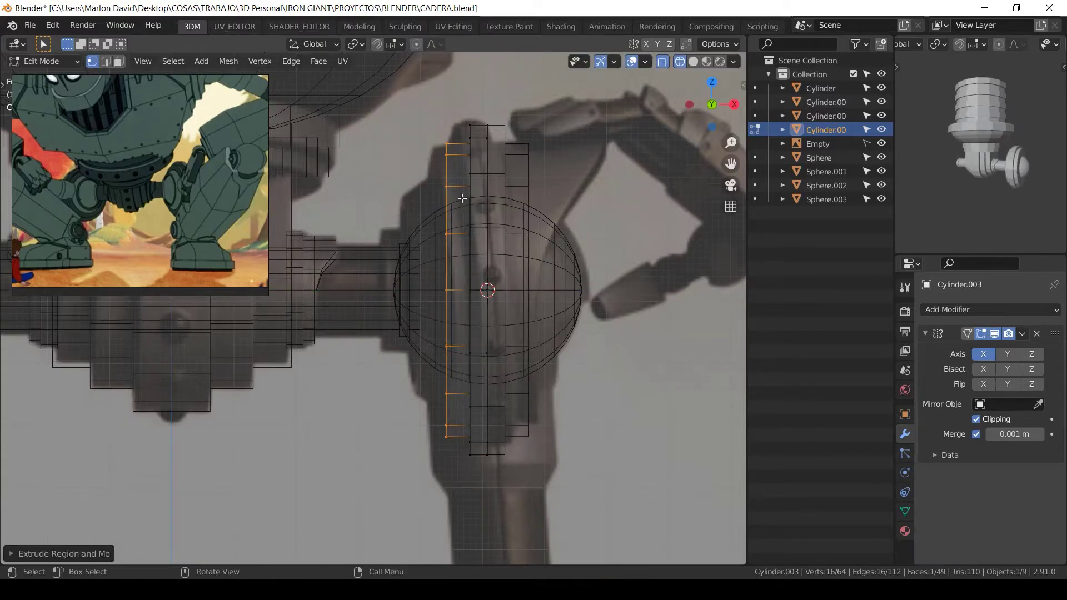
key("a")
key("g")
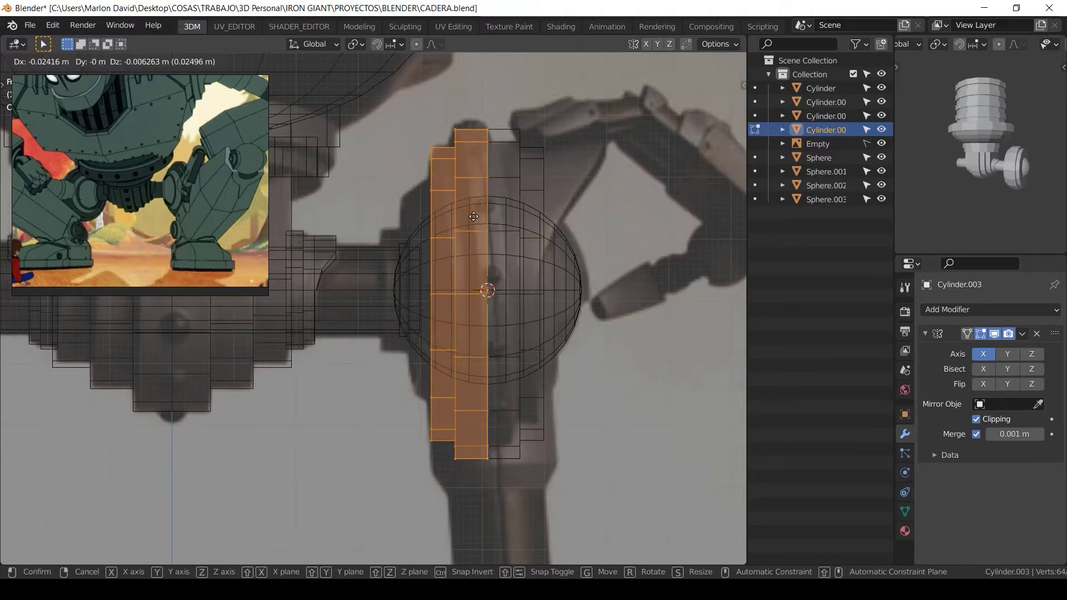
key("Escape")
Step: Inset the second tier's outer cap face and extrude it toward the shaft's collar as a deeper third tier
key("alt+a")
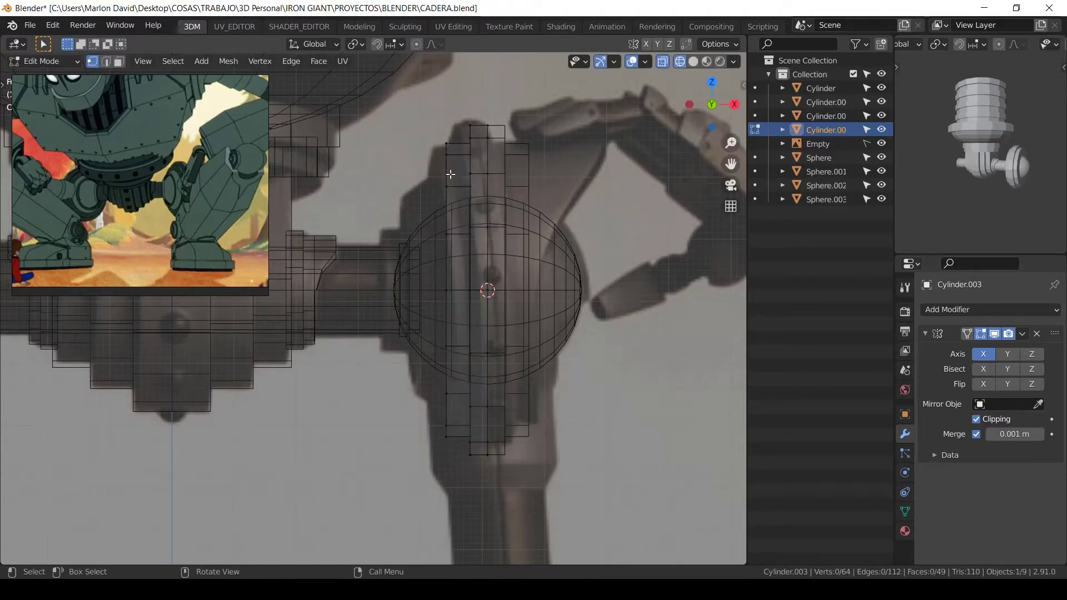
left_click(445, 175, "alt")
key("i")
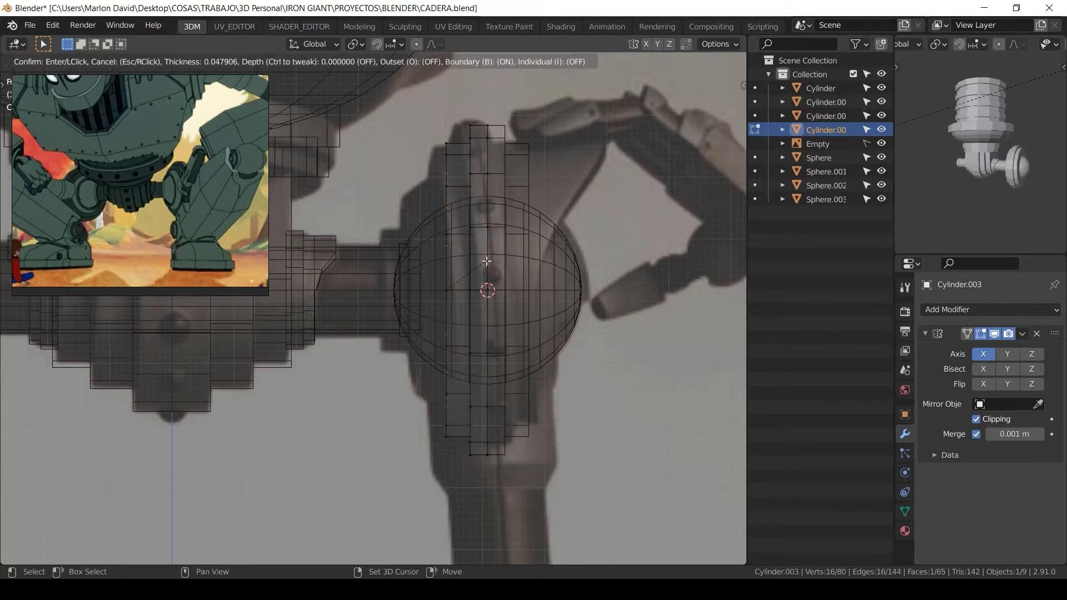
left_click(505, 258)
key("e")
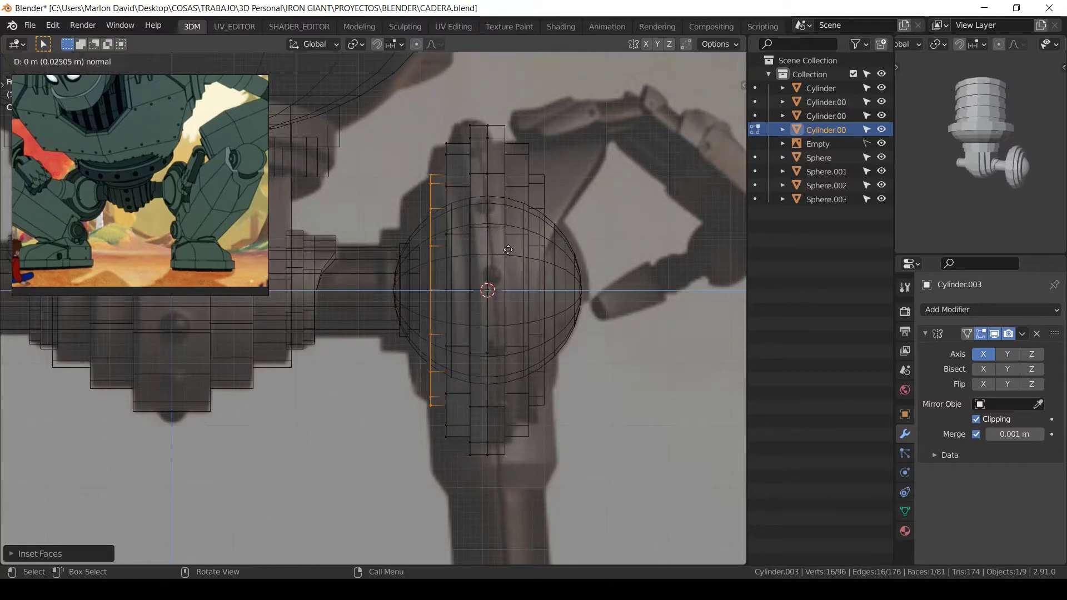
left_click(478, 251)
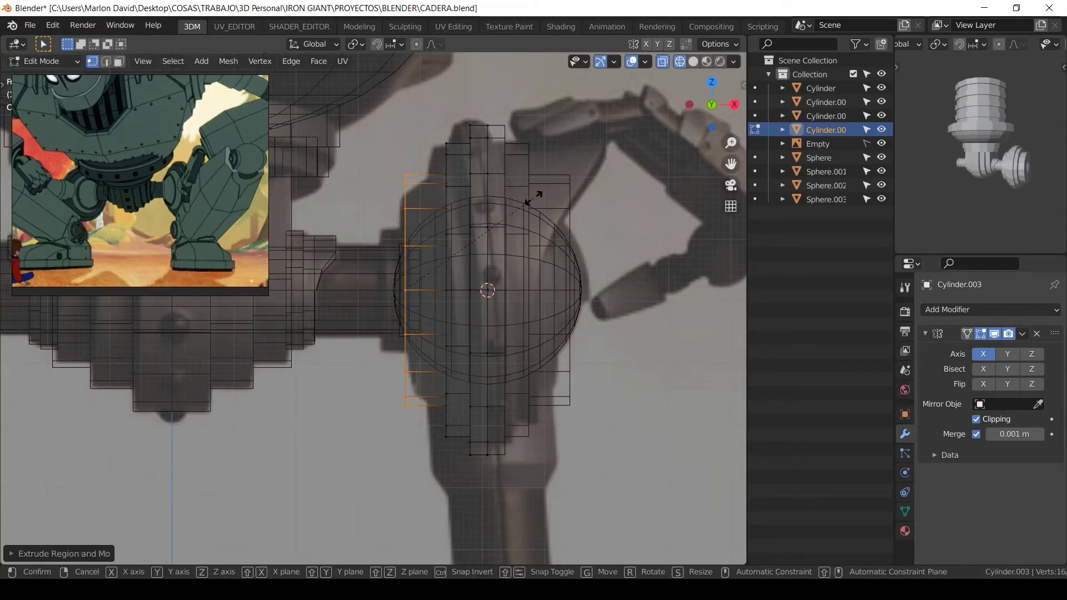
Step: Taper the third tier by scaling its end face to about 0.8 and moving it slightly inward along X
key("s")
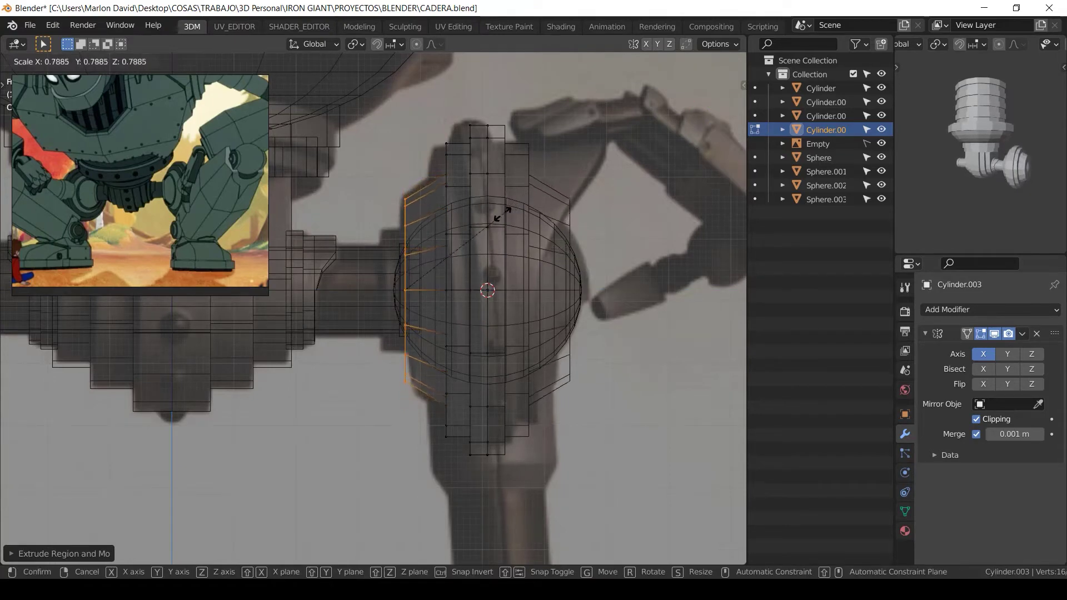
left_click(496, 218)
key("g")
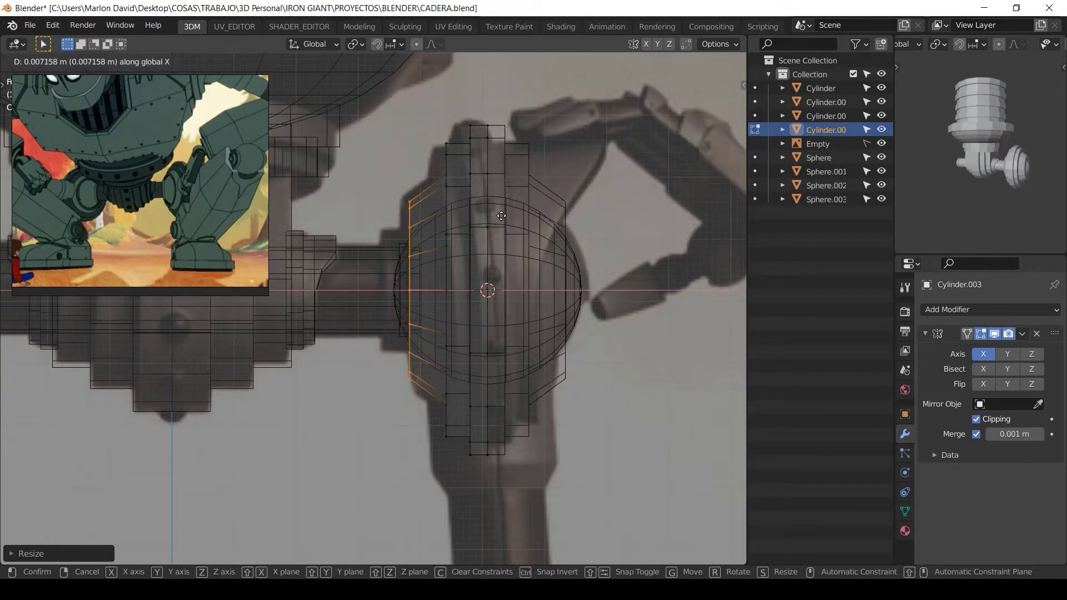
left_click(503, 215)
key("s")
left_click(509, 211)
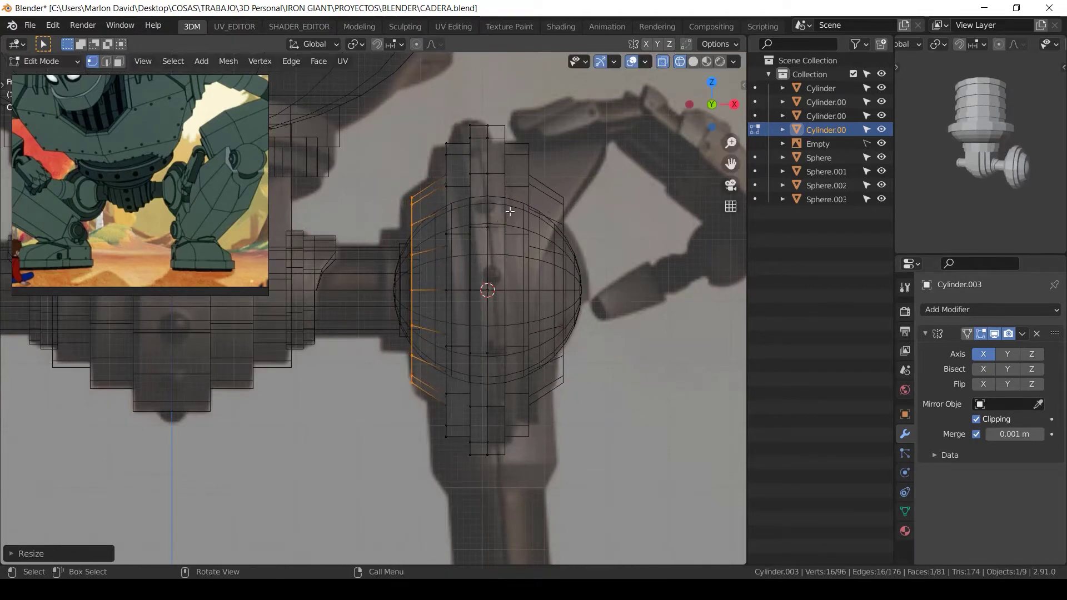
Step: In solid shading, delete the third tier's end cap face around the hip shaft to expose the ball inside
key("shift+z")
middle_click_drag(572, 286, 571, 278)
key("KP_1")
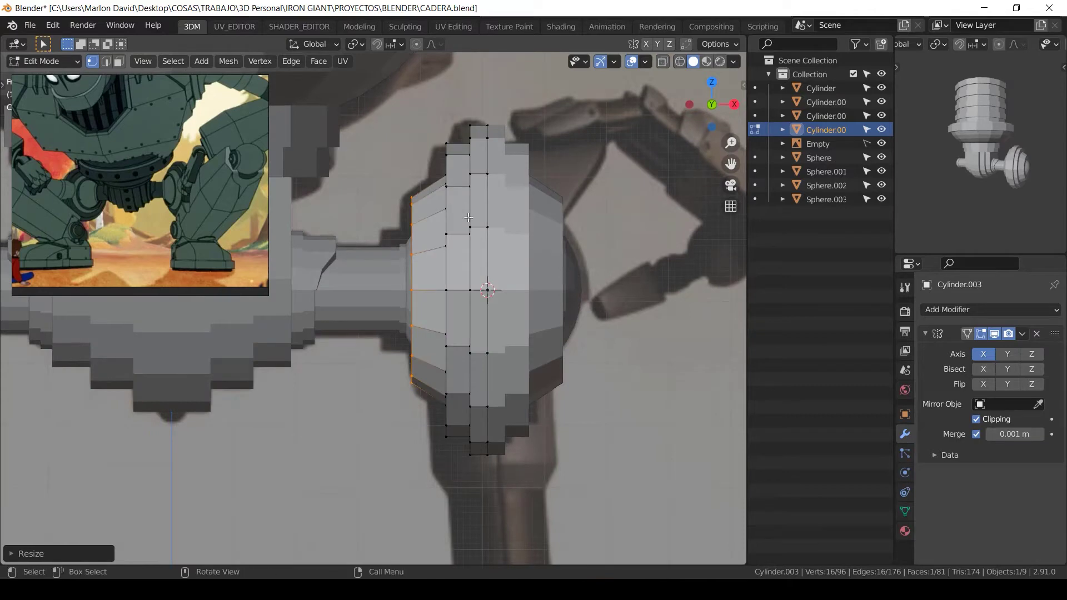
middle_click_drag(476, 186, 528, 241)
scroll(606, 234, "up", 2)
key("s")
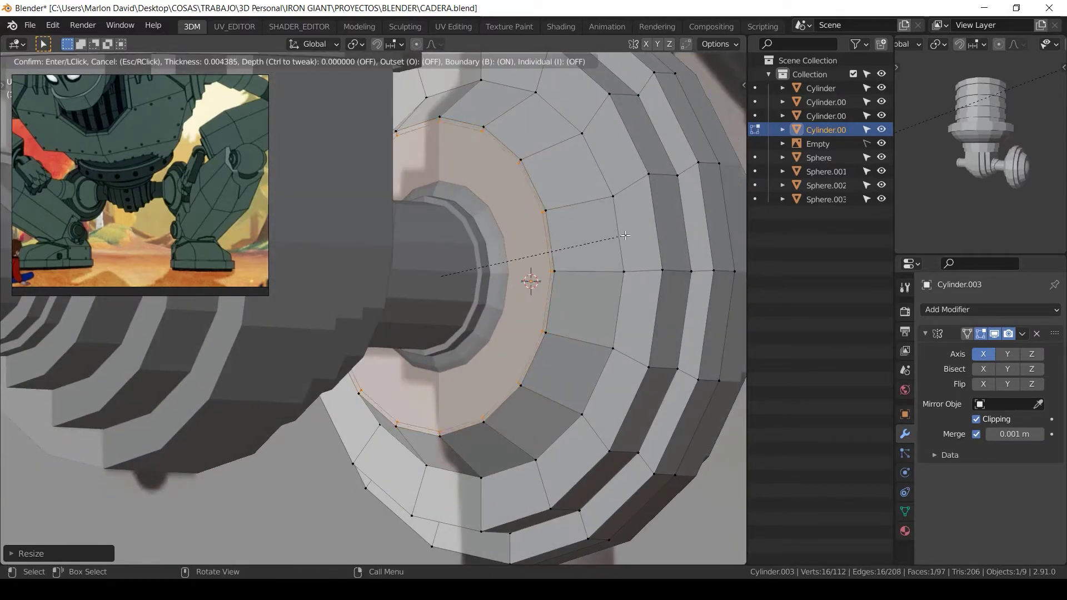
key("Escape")
key("x")
left_click(611, 272)
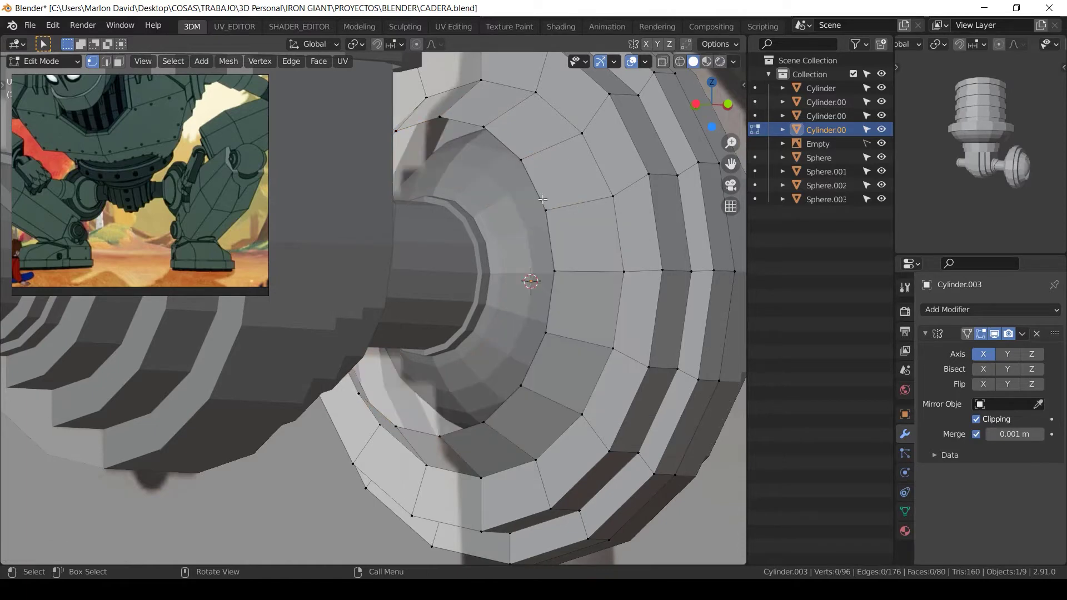
Step: Cap the housing's open shaft-side rim, inset the cap by about 0.007 m and delete the inner face around the shaft
left_click(543, 195, "alt")
scroll(556, 211, "down", 3)
middle_click_drag(568, 229, 575, 243)
scroll(584, 233, "up", 3)
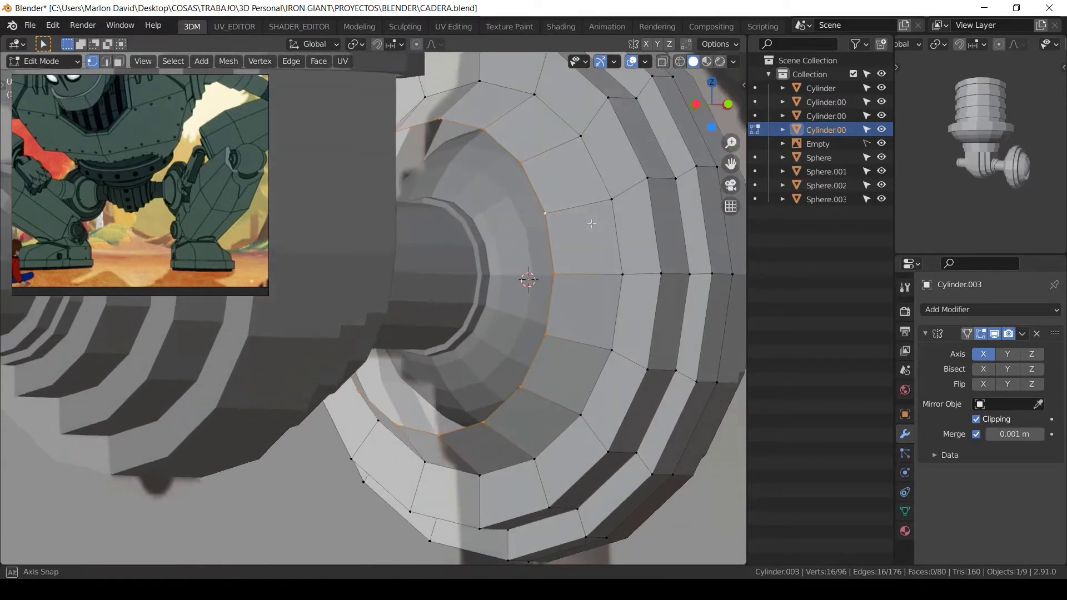
key("f")
key("i")
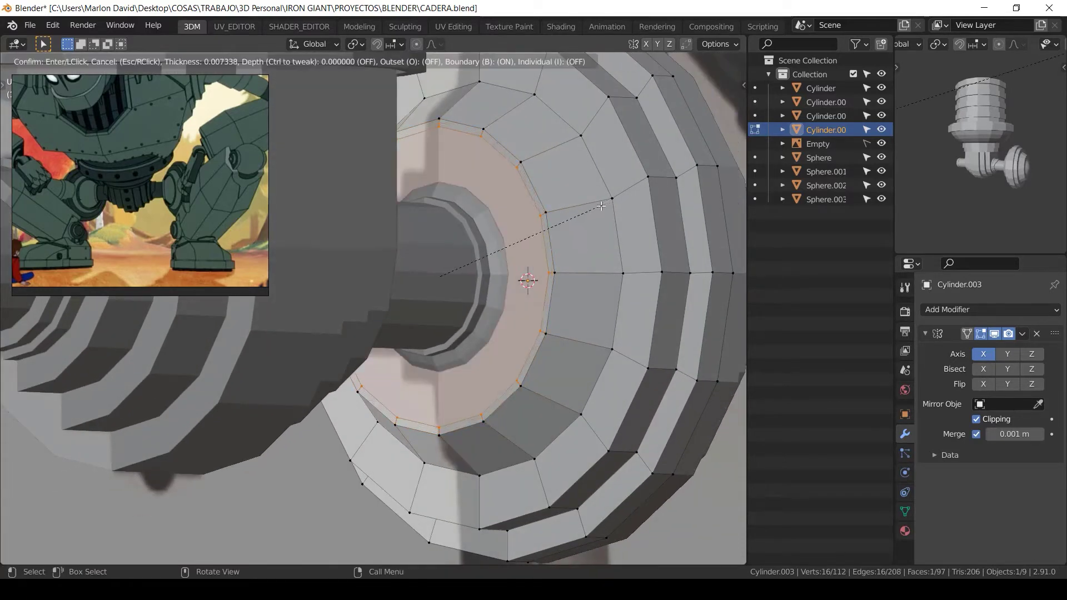
left_click(577, 223)
scroll(577, 221, "down", 2)
key("x")
left_click(579, 201)
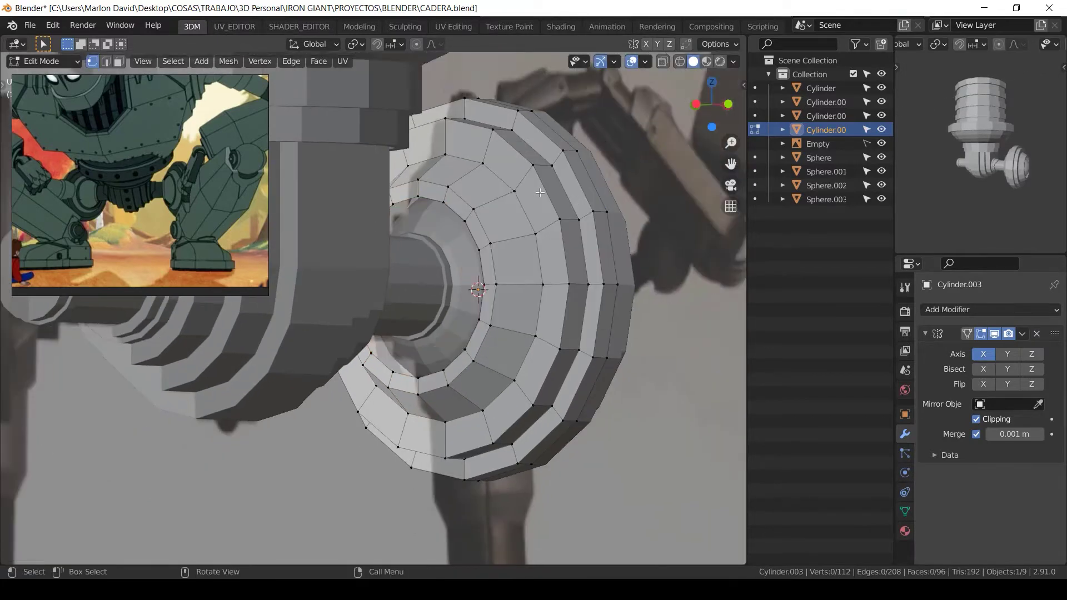
Step: Extrude the opening's inner edge loop about 0.055 m into the housing along X and scale it up to about 1.23
scroll(494, 221, "up", 1)
left_click(494, 219, "alt")
mouse_move(498, 219)
middle_mouse_down()
mouse_move(517, 240)
mouse_move(492, 239)
middle_mouse_up()
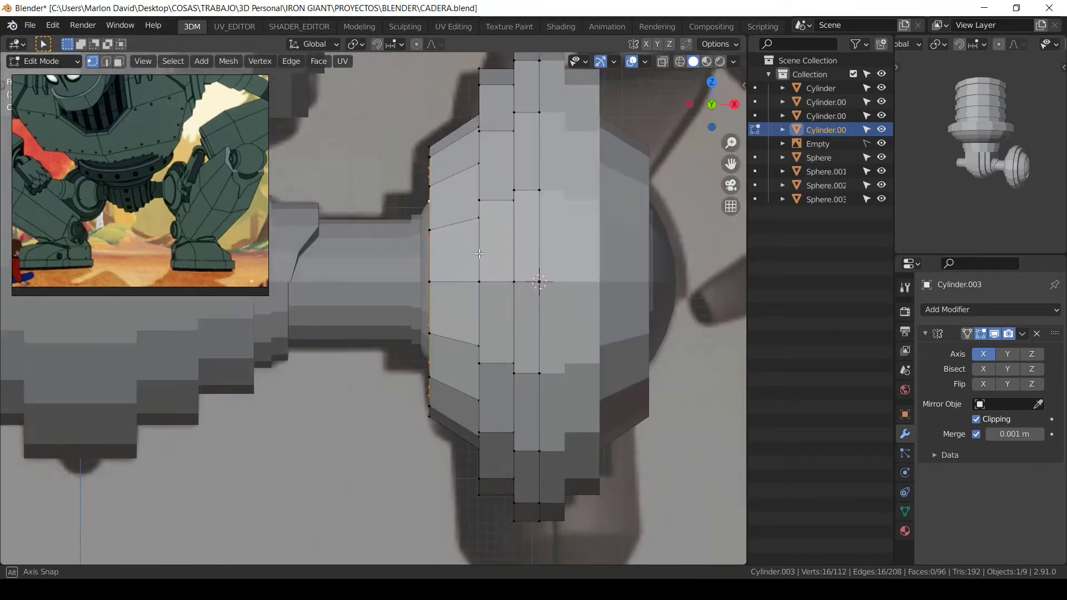
key("z")
left_click(452, 254)
key("e")
key("x")
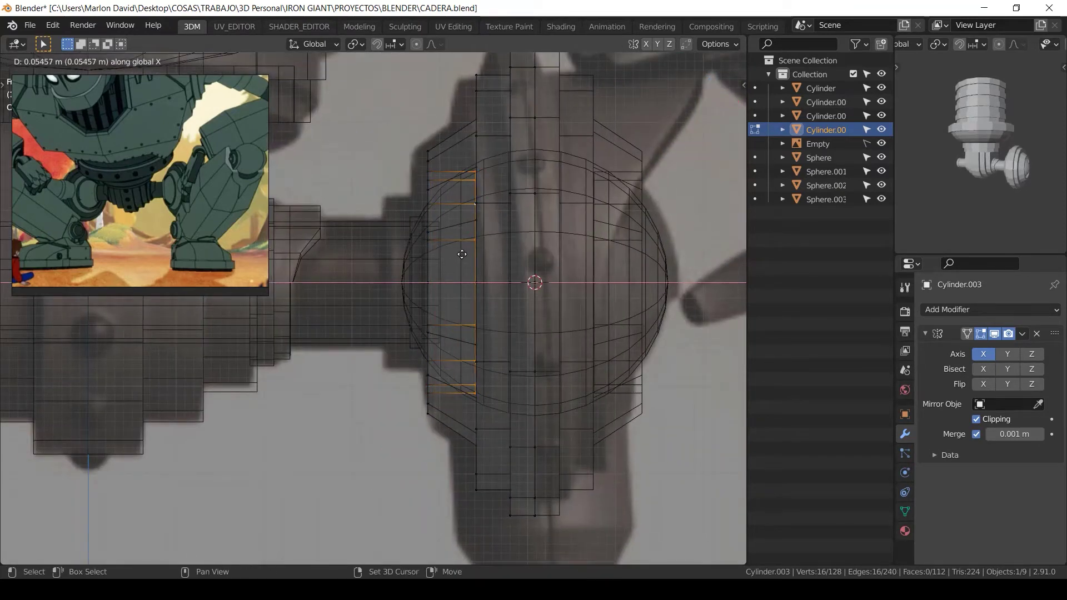
left_click(472, 253)
key("s")
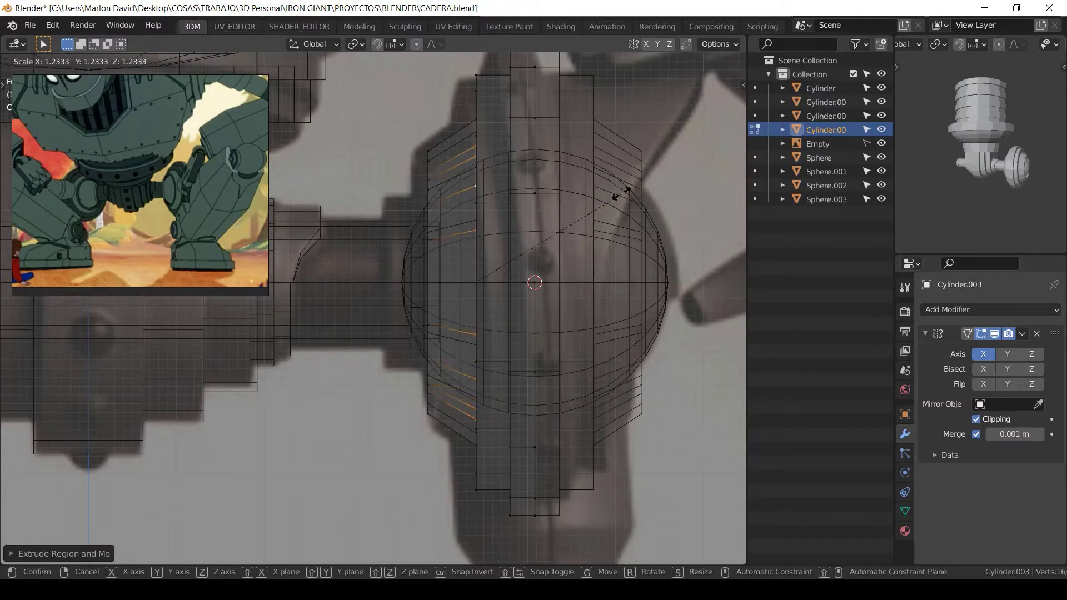
Step: Extrude the inner wall's end loop along X up to the mirror plane, then return to Object Mode in solid shading with nothing selected
key("e")
key("x")
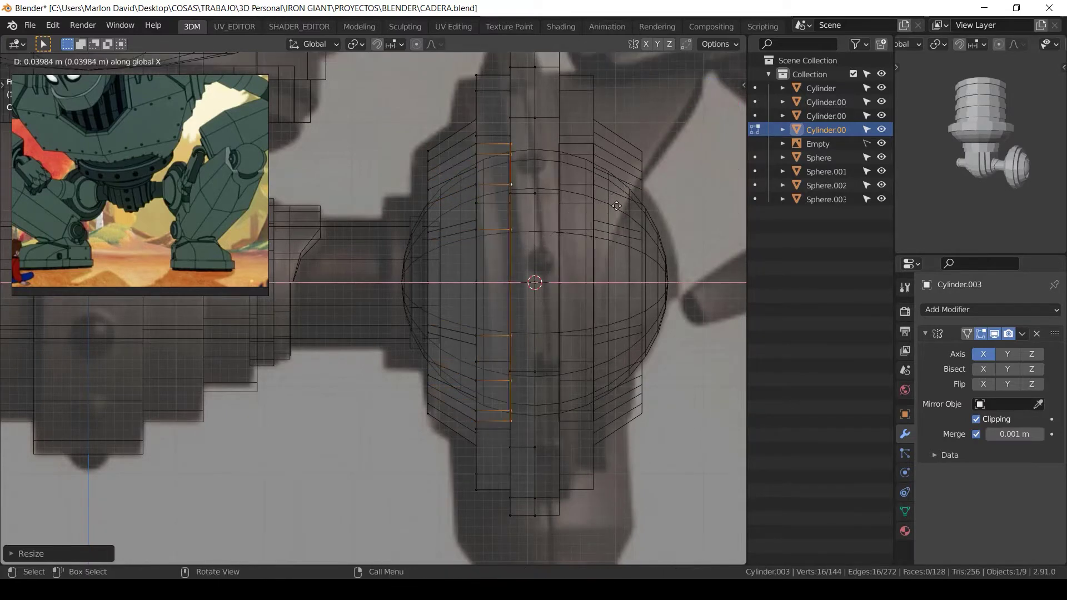
left_click(641, 200)
key("z")
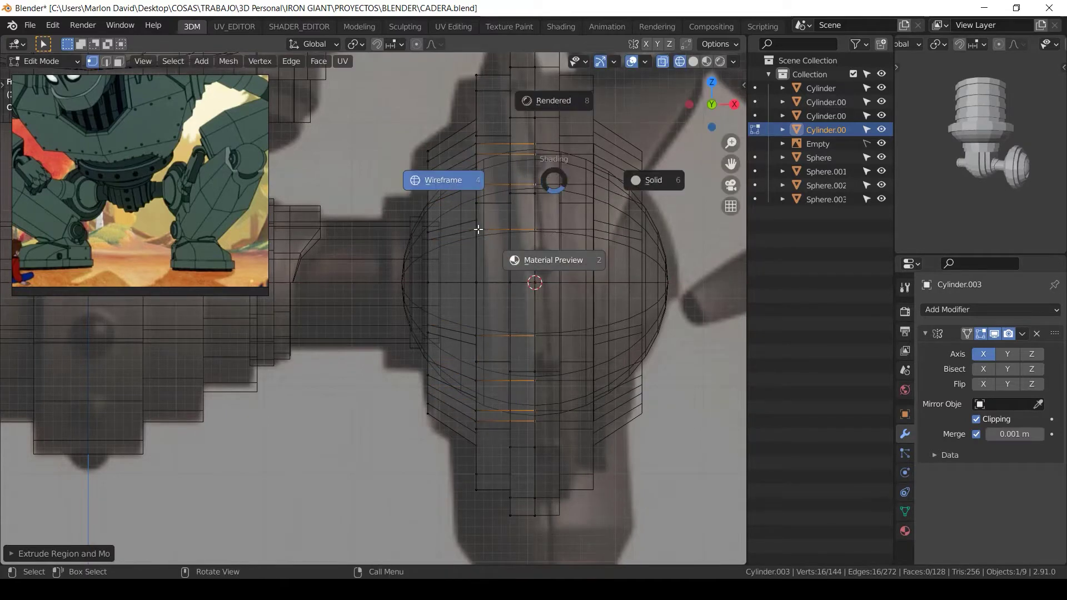
key("6")
key("Tab")
scroll(459, 237, "down", 2)
mouse_move(446, 231)
middle_mouse_down()
mouse_move(458, 215)
mouse_move(475, 220)
mouse_move(441, 228)
middle_mouse_up()
scroll(437, 247, "up", 1)
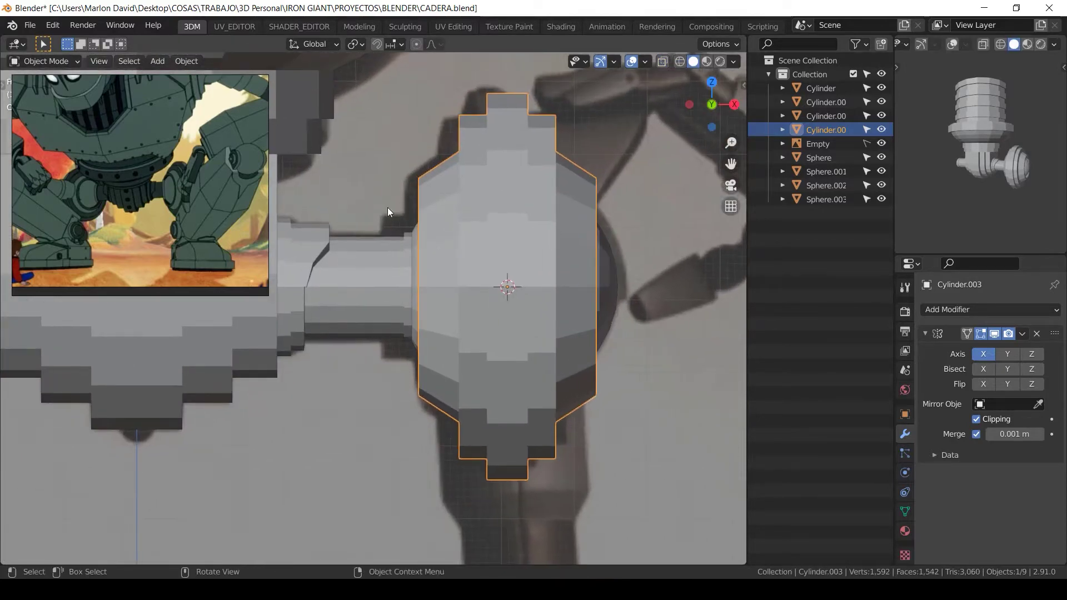
key("alt+a")
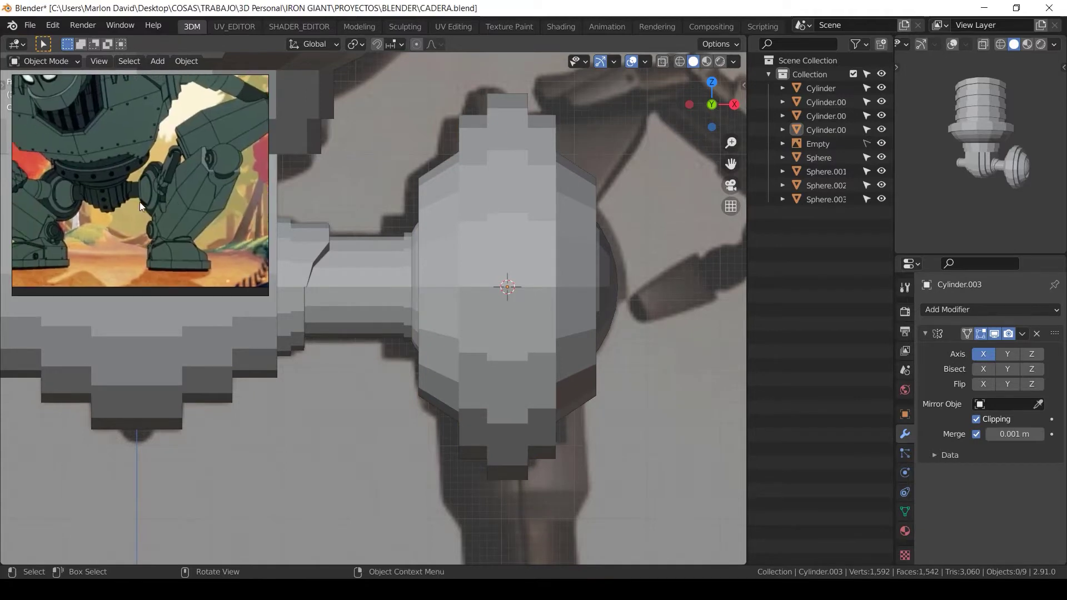
Step: Try to flatten the whole disc housing along X to about 0.92
middle_click_drag(558, 301, 518, 275, "ctrl")
key("Tab")
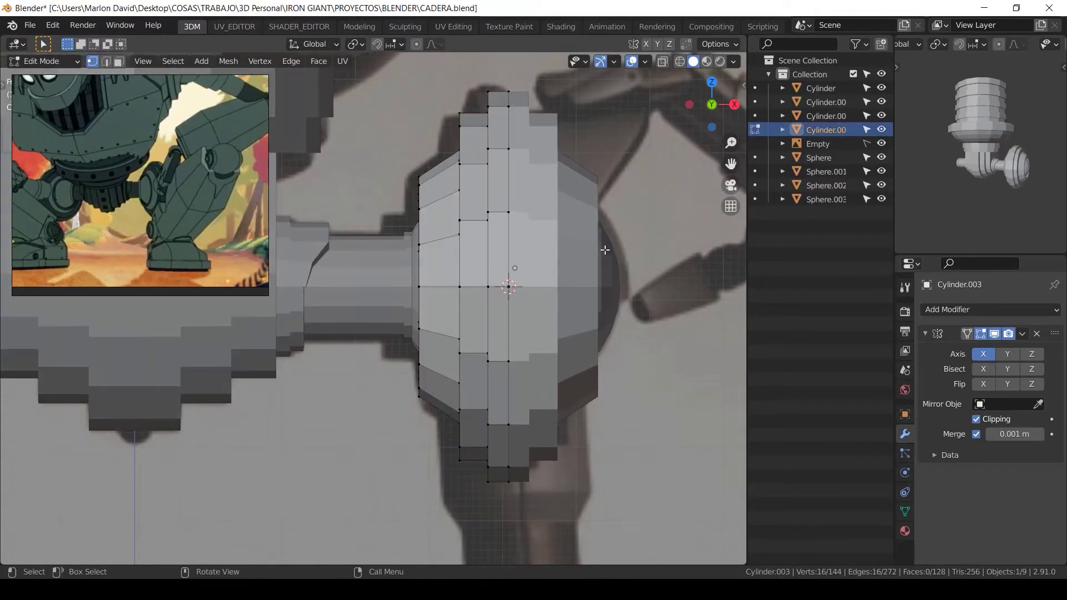
mouse_move(603, 260)
middle_mouse_down("ctrl")
mouse_move(585, 252)
mouse_move(587, 263)
middle_mouse_up("ctrl")
key("shift+z")
key("a")
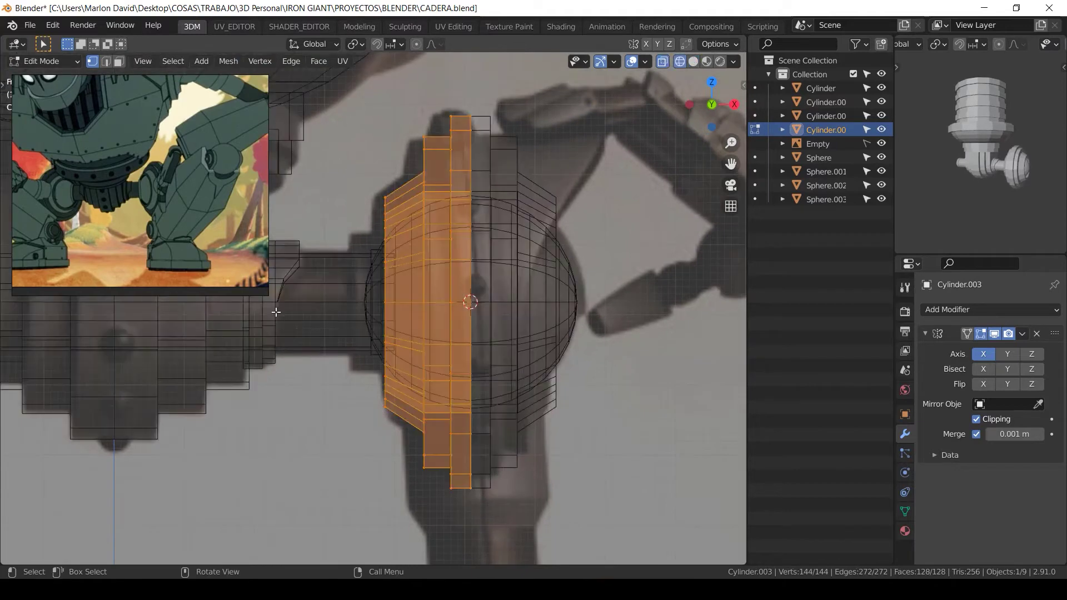
key("s")
key("x")
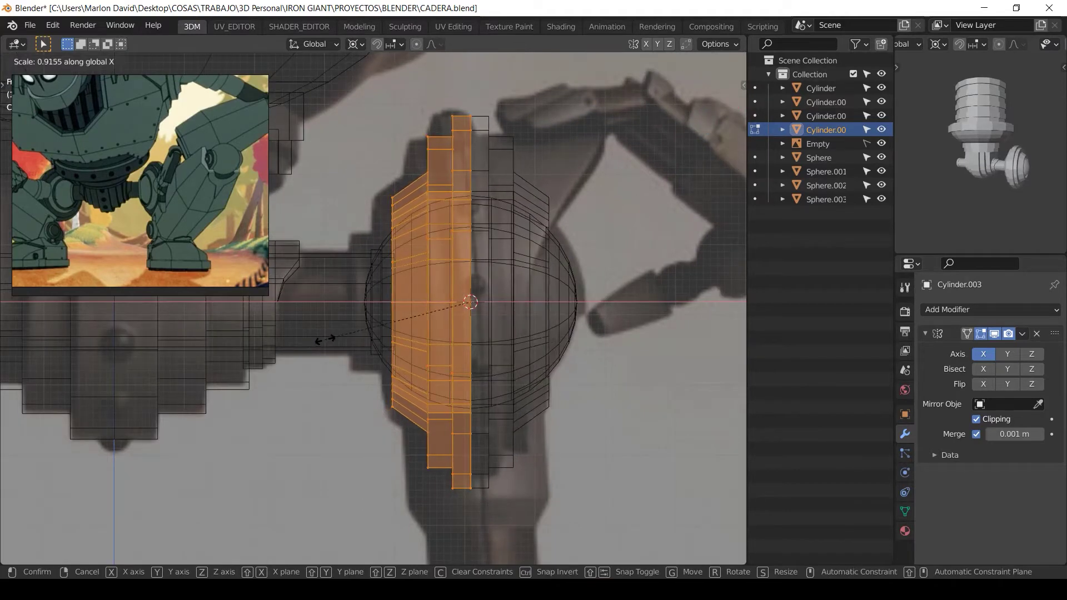
left_click(313, 337)
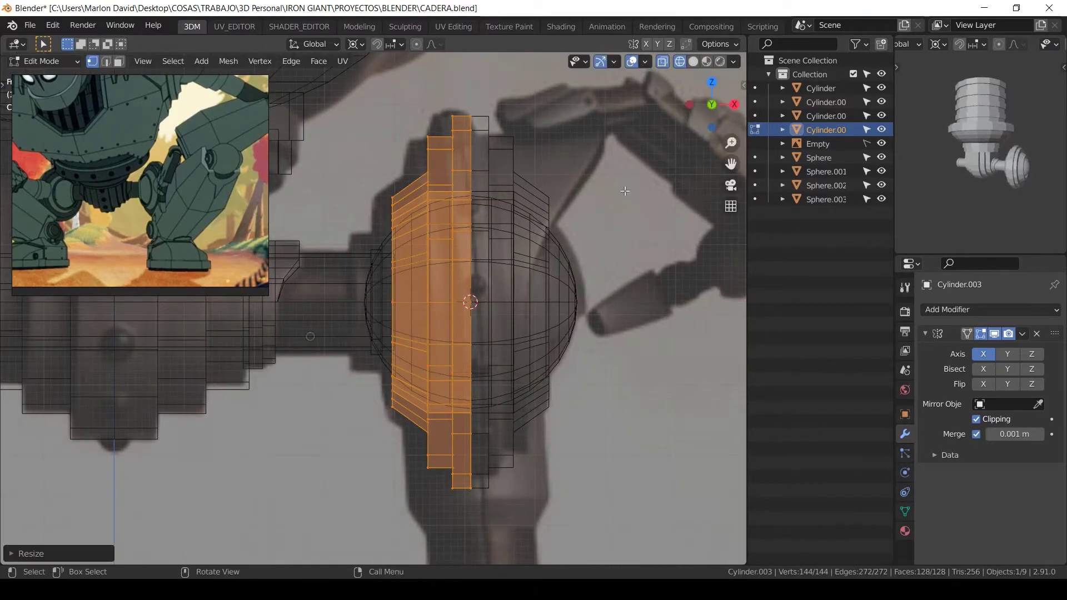
key("ctrl+z")
Step: Scale the whole disc housing down slightly to fit the reference, then narrow it a little more along X
key("s")
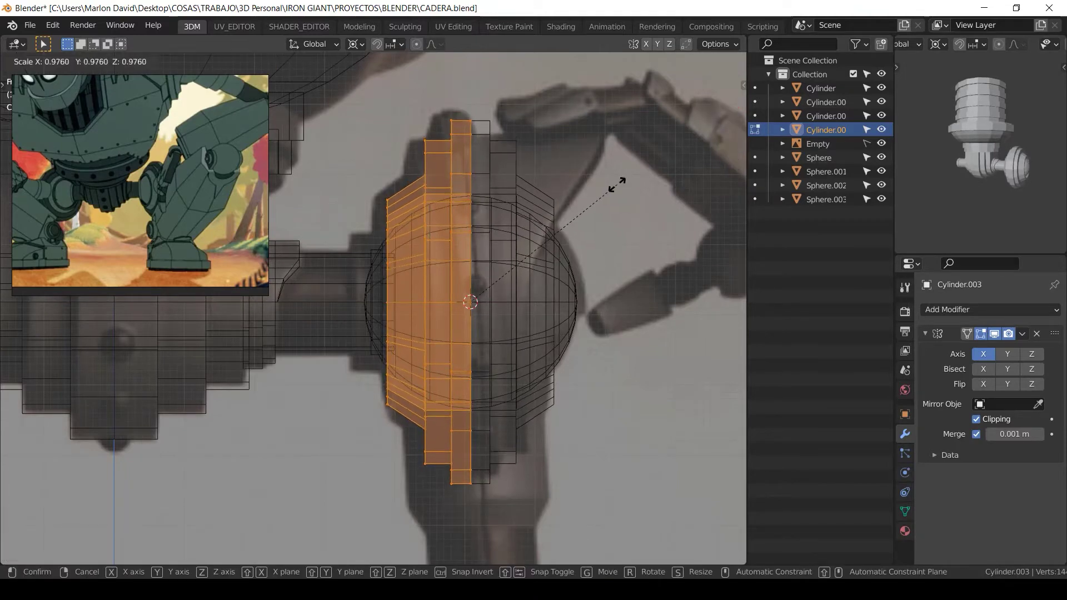
left_click(639, 182)
key("shift+z")
key("s")
key("x")
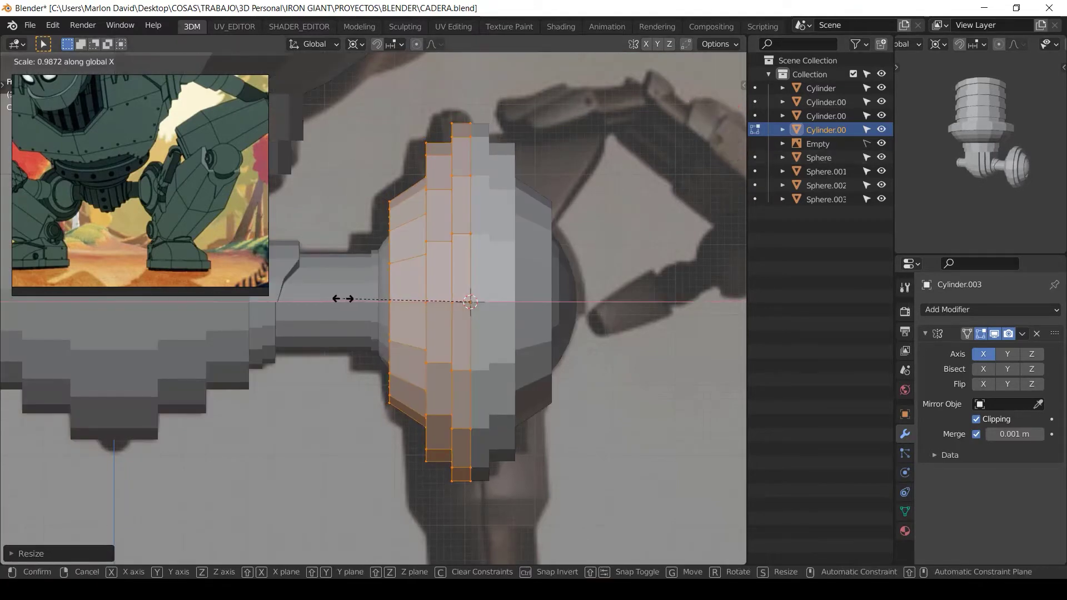
left_click(345, 300)
key("Tab")
Step: Scale up the ball's mesh slightly inside the housing to match the reference outline
left_click(385, 288)
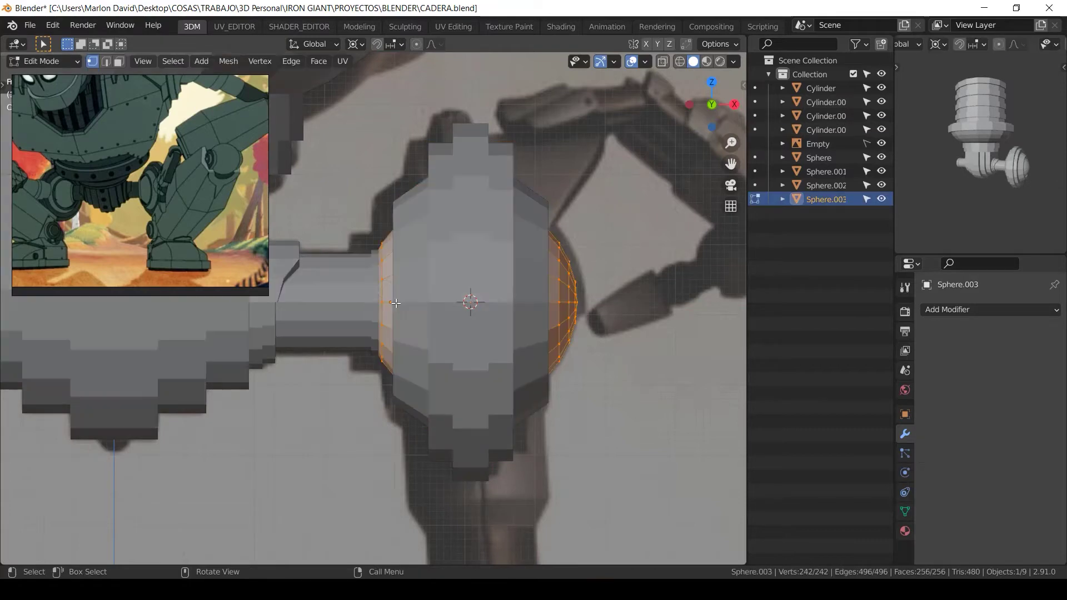
key("Tab")
key("shift+z")
key("s")
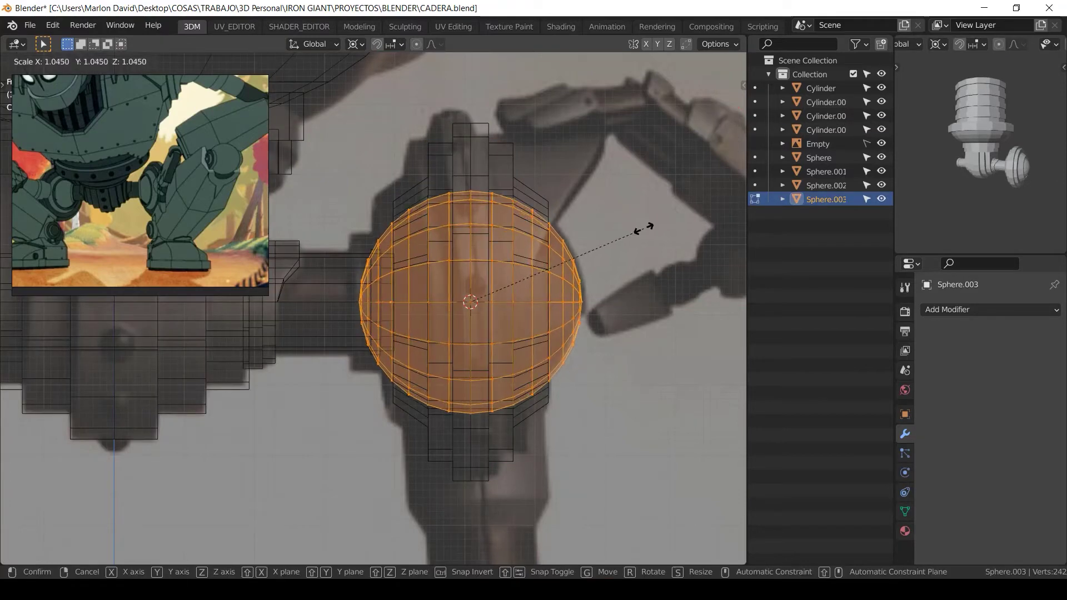
left_click(638, 226)
key("Tab")
key("shift+z")
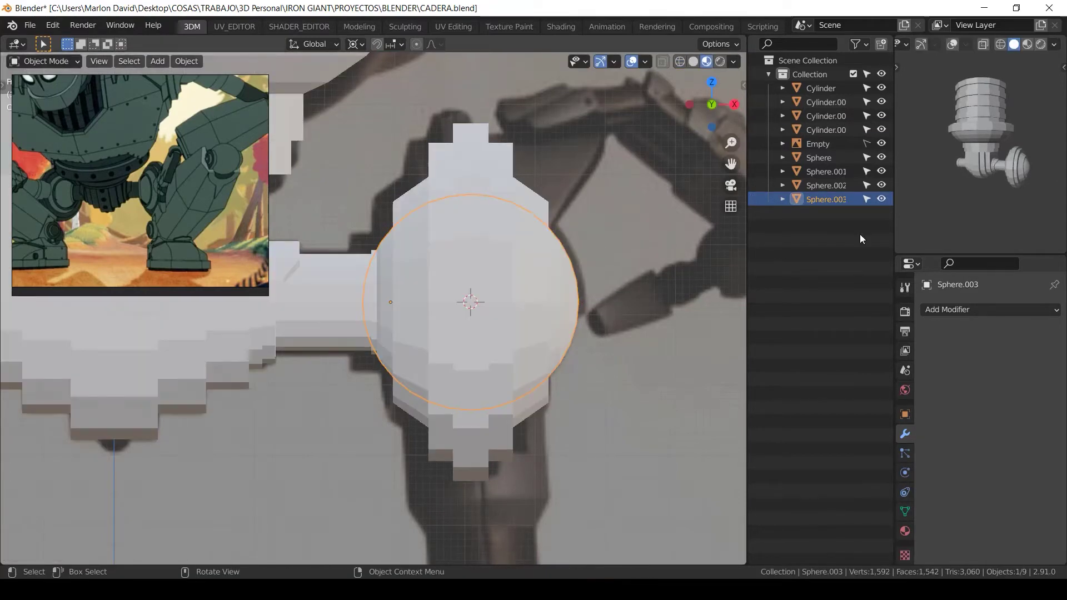
key("Tab")
key("Tab")
key("z")
Step: Move the collar end of the hip shaft slightly along X toward the pelvis, then return to Object Mode
left_click(335, 295)
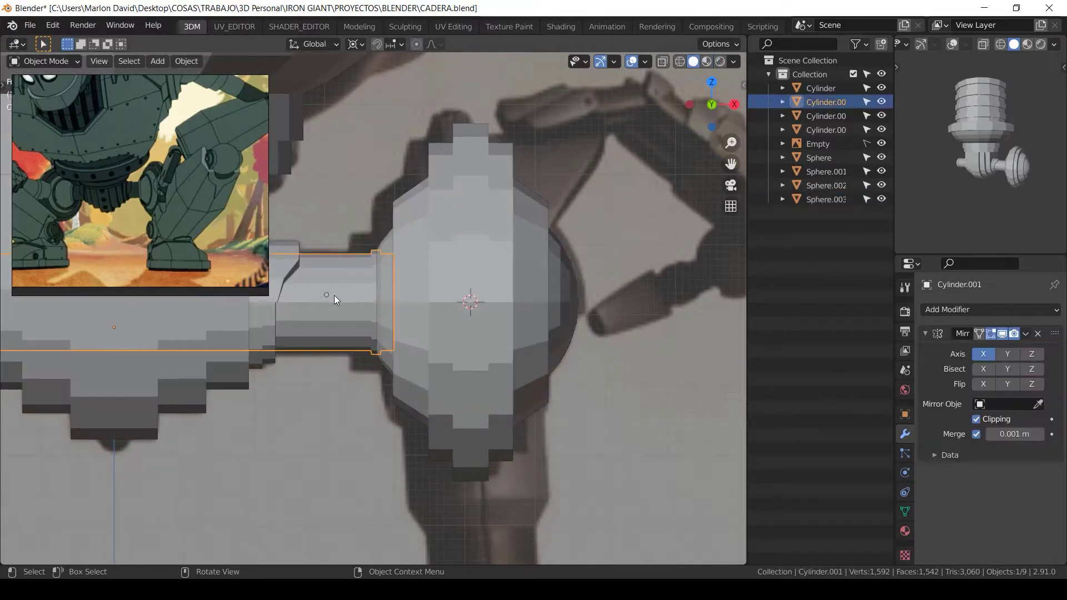
key("Tab")
key("z")
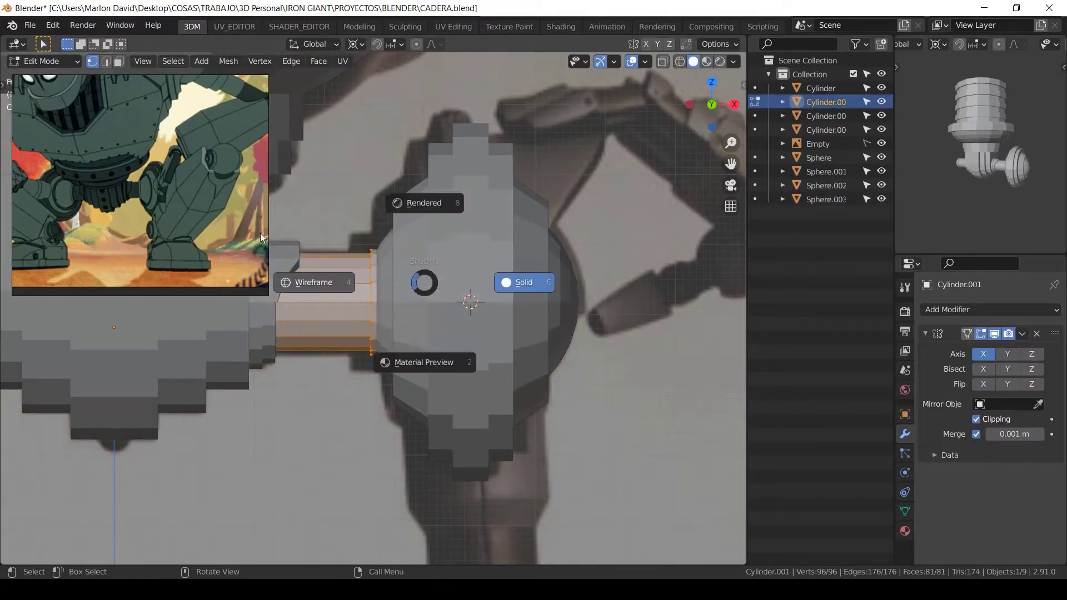
left_click(310, 281)
left_click_drag(421, 222, 318, 393)
key("z")
key("g")
key("x")
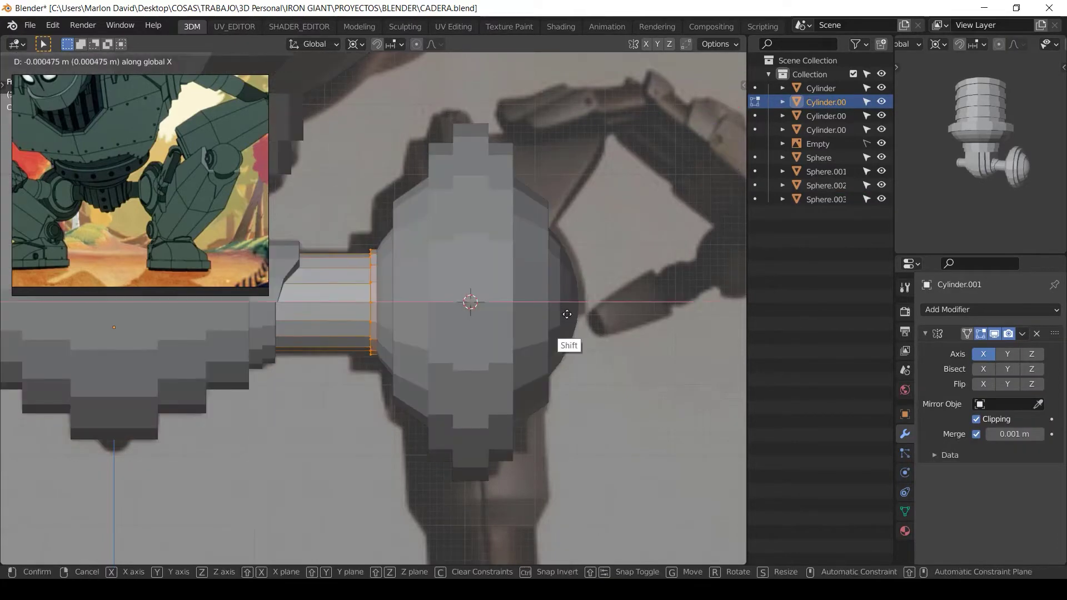
left_click(537, 314)
key("Tab")
key("alt+a")
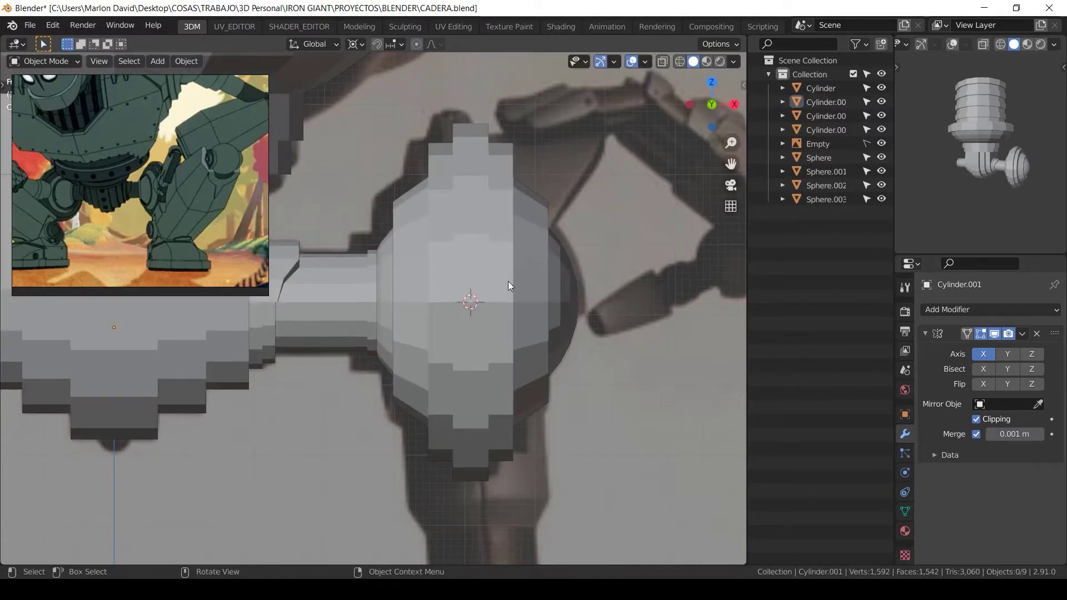
Step: Select the housing's shaft-side rim vertices in wireframe and move them slightly inward along X
middle_click_drag(508, 281, 501, 250)
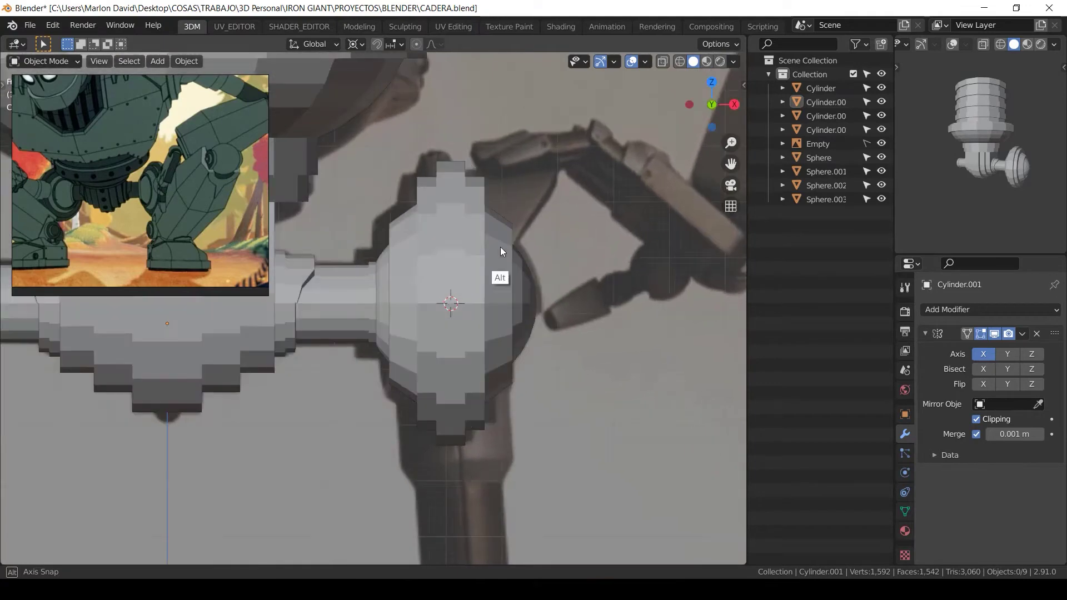
middle_click_drag(412, 235, 372, 241, "shift")
middle_click_drag(372, 241, 400, 245, "ctrl")
left_click(485, 248)
key("Tab")
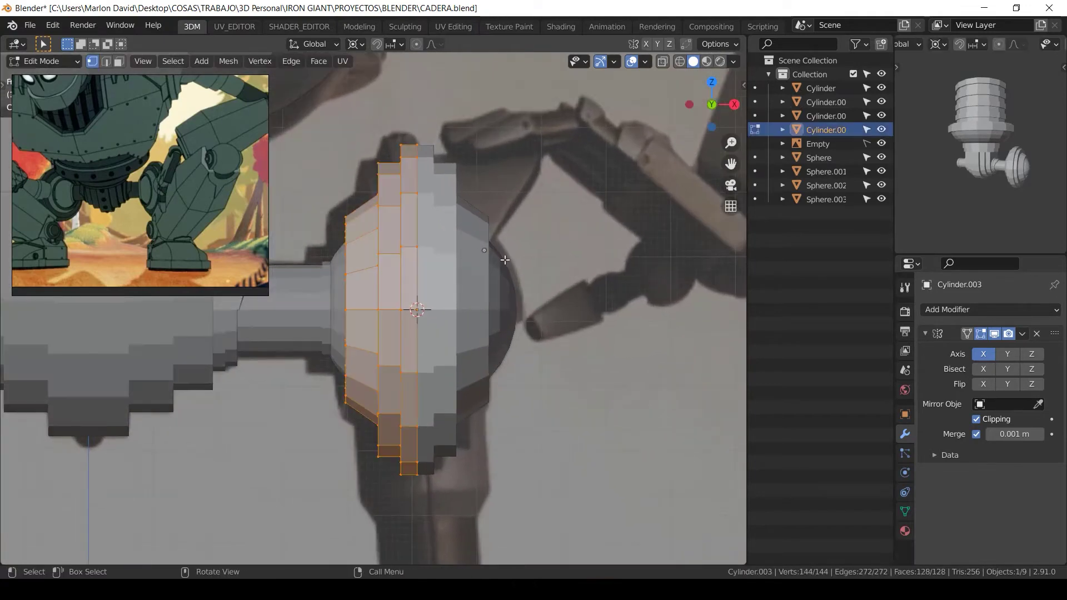
key("shift+z")
key("alt+a")
left_click_drag(354, 227, 315, 412)
key("g")
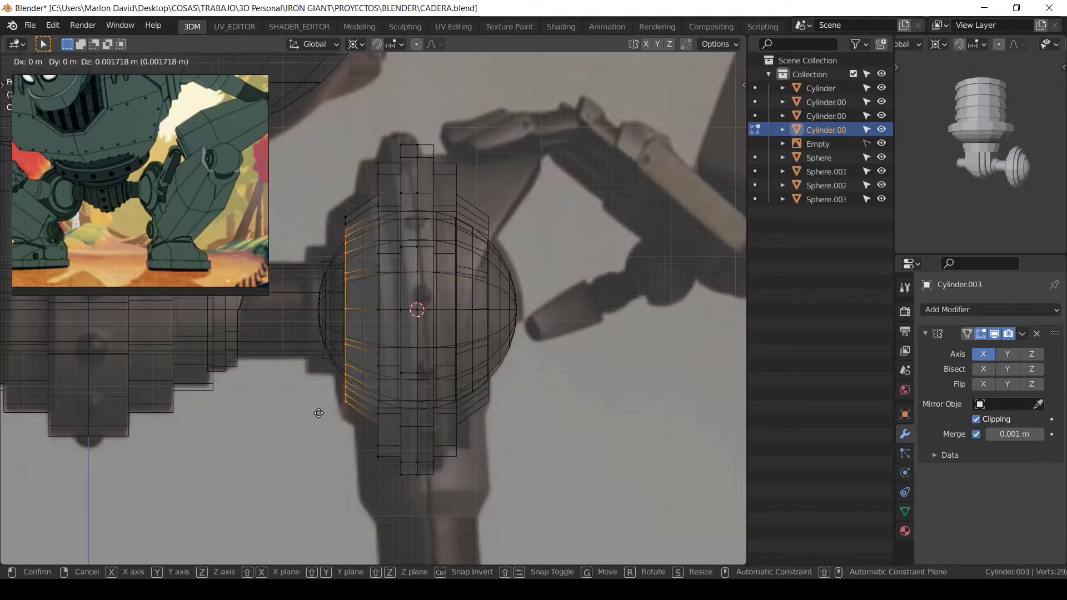
key("x")
left_click(341, 320)
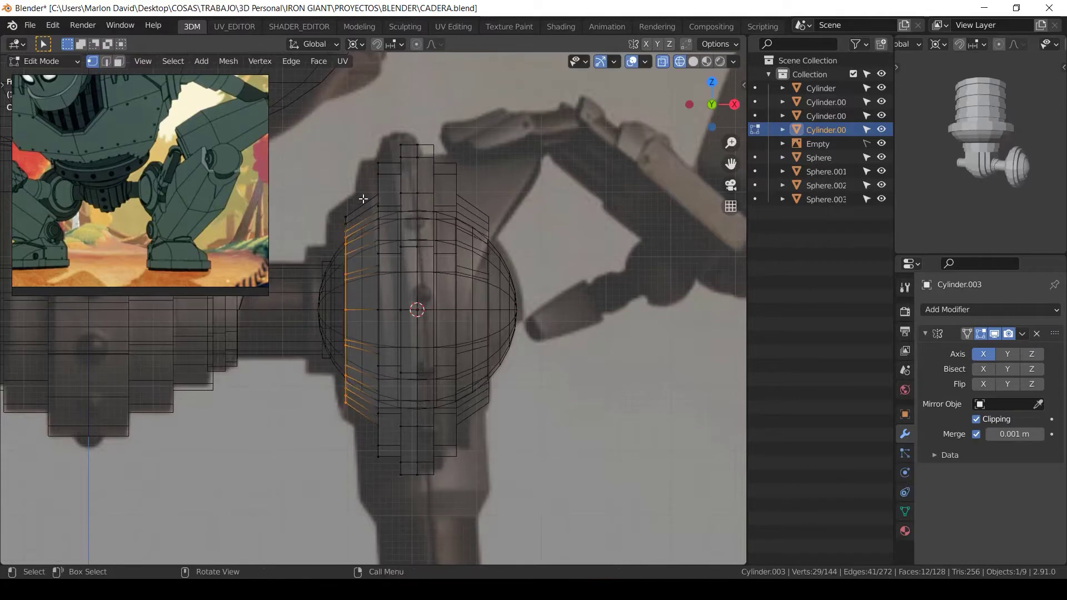
key("g")
key("x")
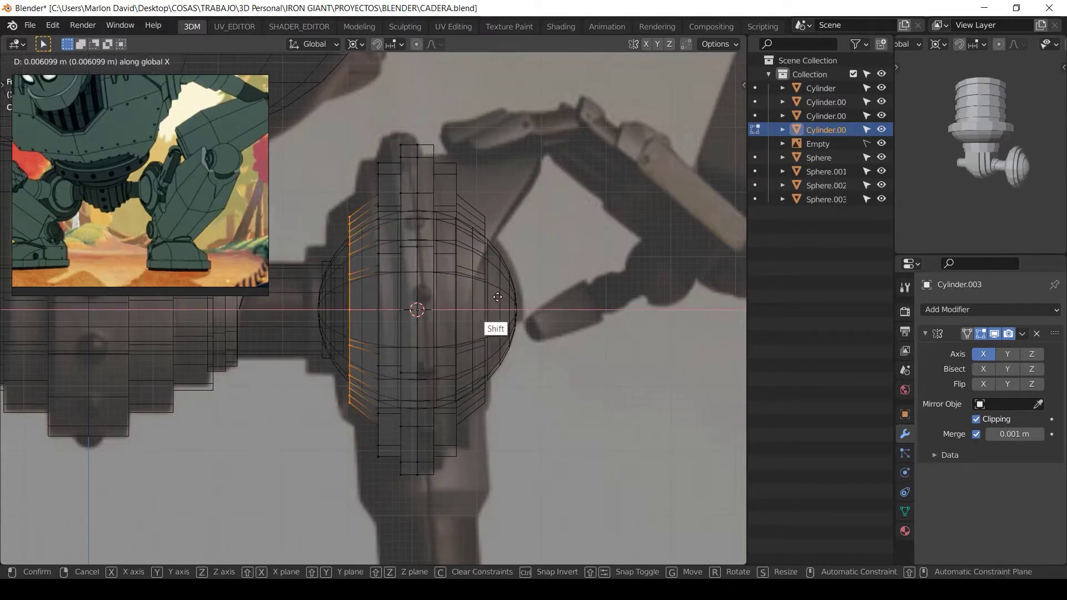
left_click(508, 292)
Step: Change the transform pivot point, scale the housing's selected rim up slightly, and return to Object Mode in solid shading
key("s")
right_click(499, 290)
key("period")
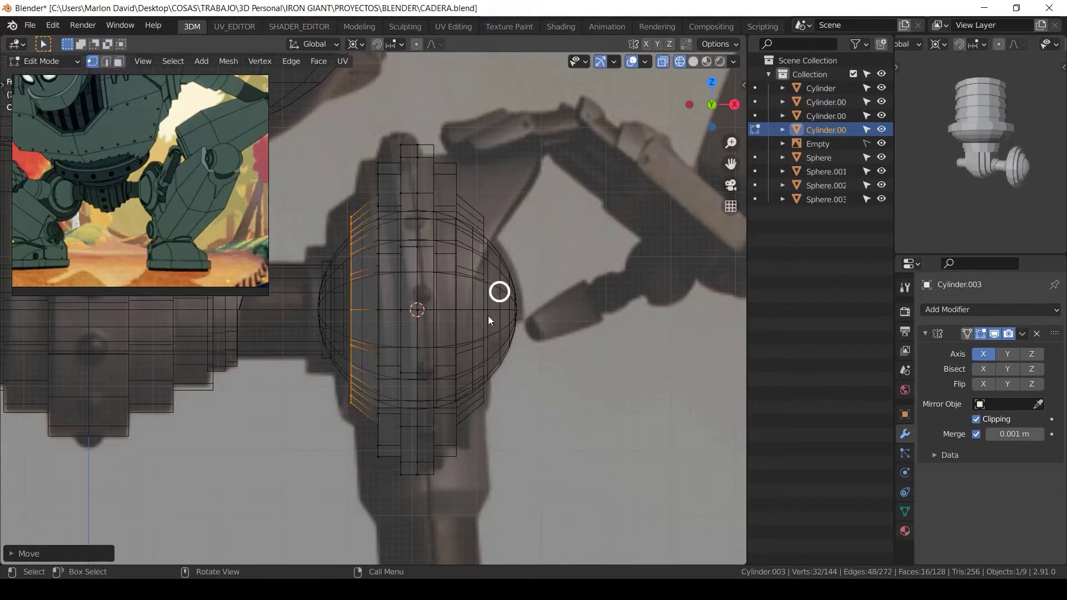
left_click(503, 240)
key("s")
left_click(496, 236)
key("z")
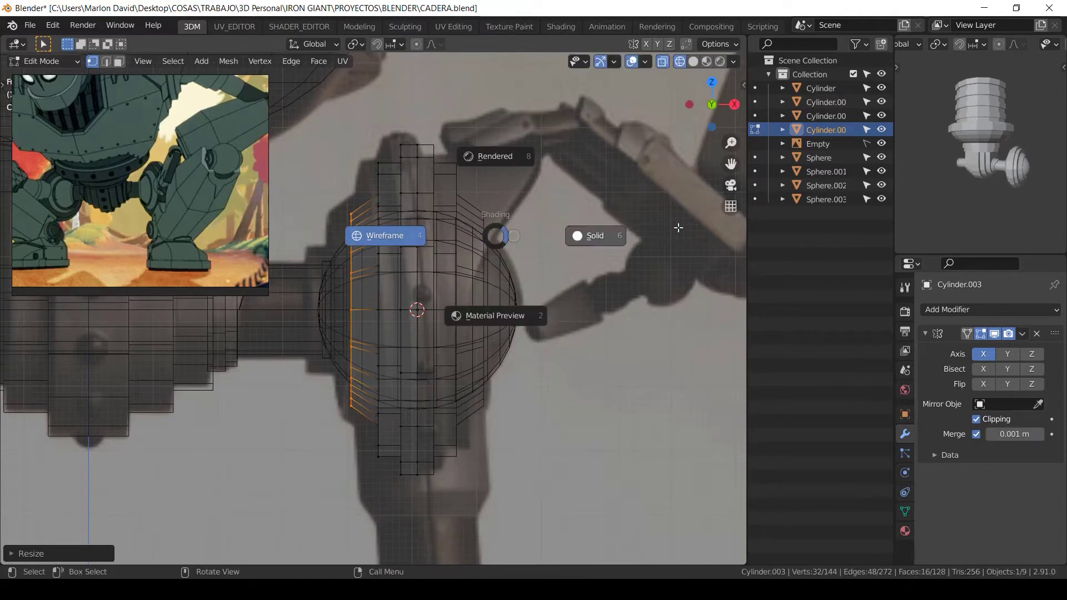
left_click(678, 229)
mouse_move(470, 251)
middle_mouse_down()
mouse_move(550, 264)
mouse_move(465, 254)
mouse_move(457, 239)
mouse_move(402, 243)
middle_mouse_up()
key("Tab")
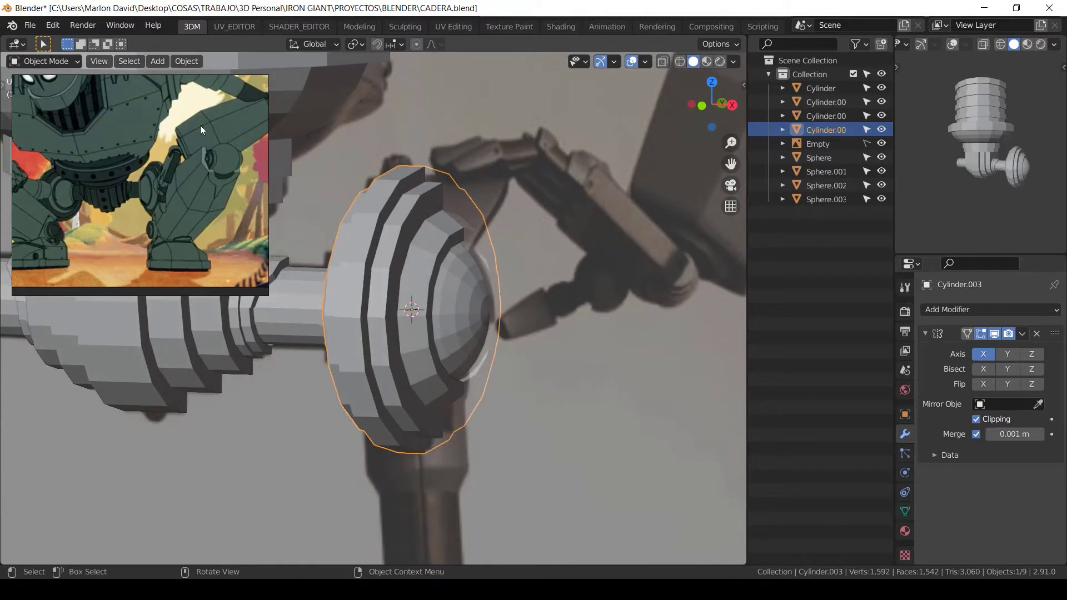
Step: Add an edge loop on the housing's shaft-side sloped ring, slide it toward the ring's outer edge, and return to Object Mode
middle_click_drag(483, 280, 478, 252, "alt")
key("shift+z")
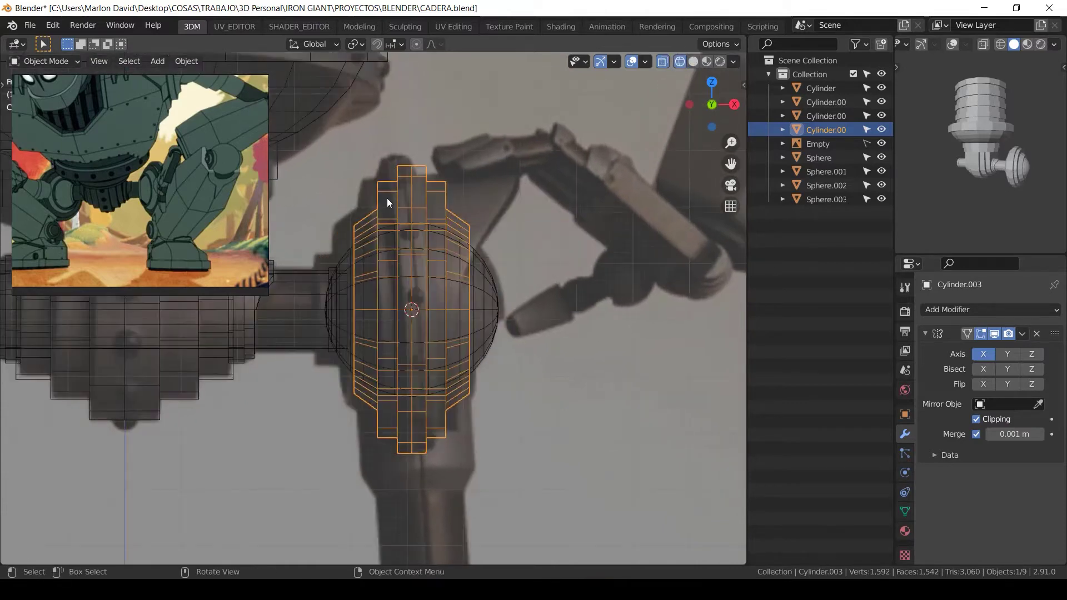
middle_click_drag(445, 208, 412, 193, "shift")
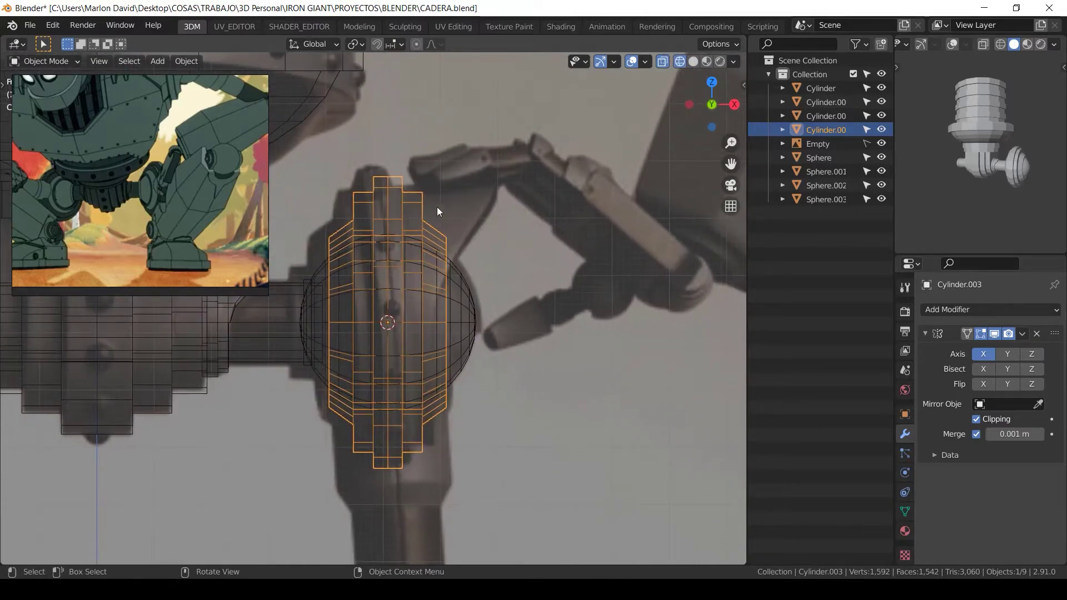
key("shift+z")
mouse_move(524, 233)
middle_mouse_down()
mouse_move(366, 250)
mouse_move(417, 225)
middle_mouse_up()
key("Tab")
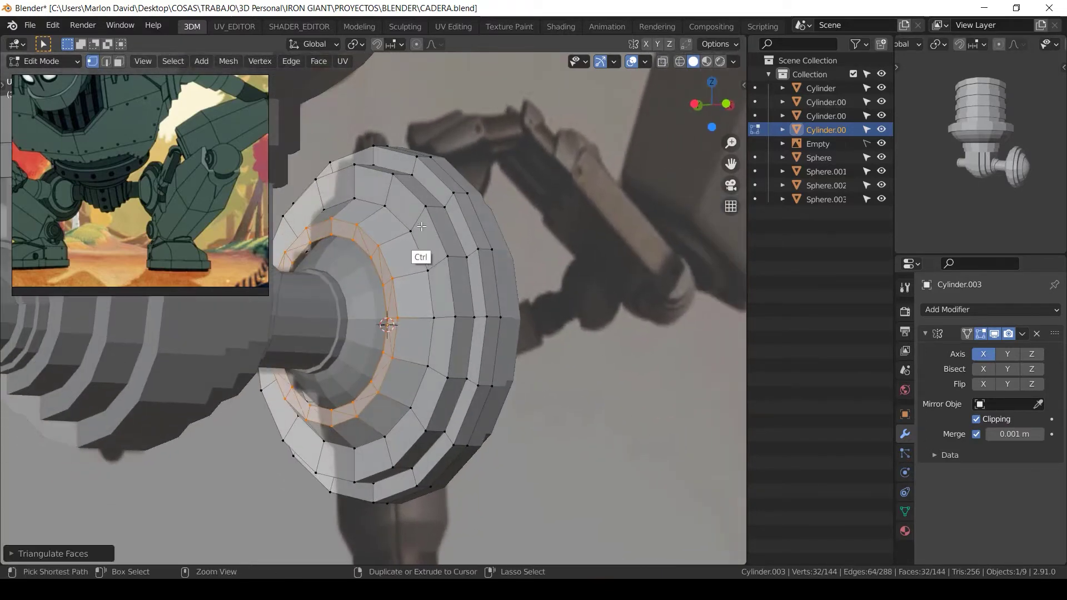
key("ctrl+r")
left_click(420, 221)
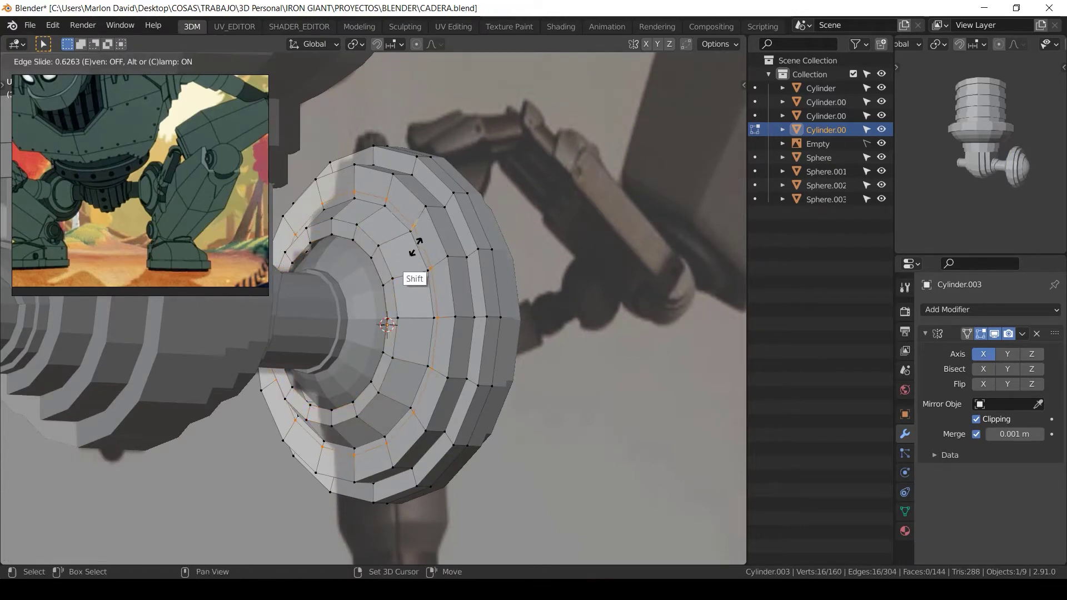
left_click(409, 264)
key("Tab")
Step: Apply the housing's Mirror modifier
key("KP_1")
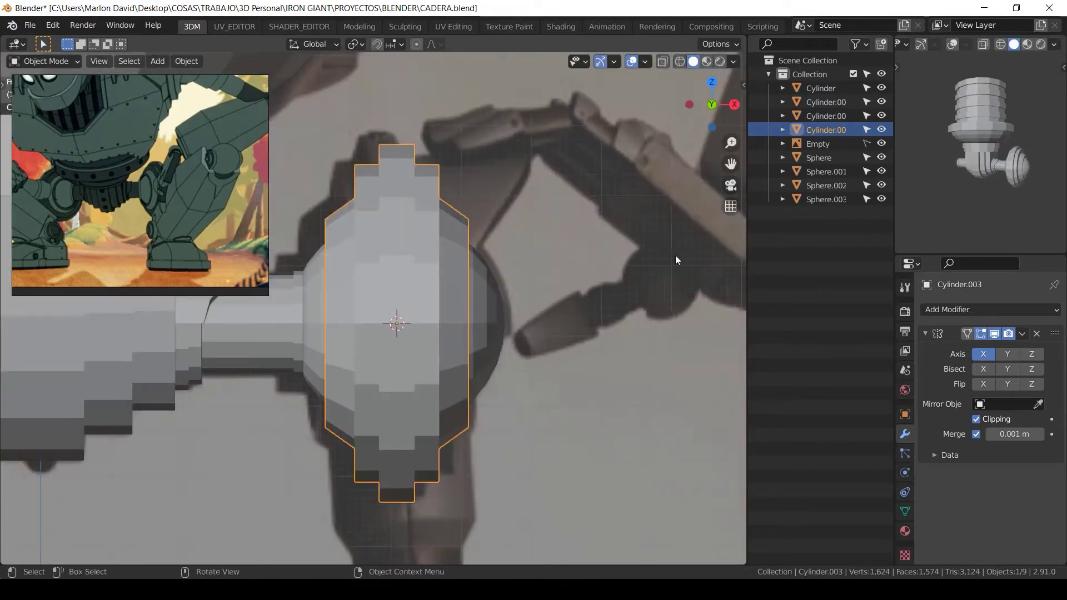
left_click(1022, 334)
left_click(964, 349)
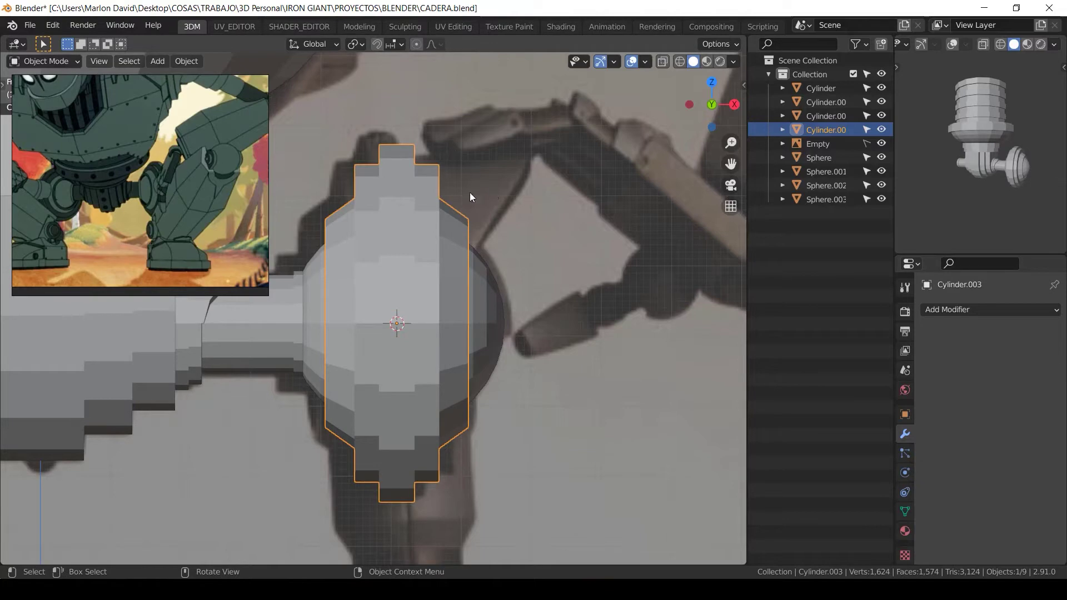
Step: Select the face ring on the housing's step facing away from the shaft and extrude it outward along X, past the ball
middle_click_drag(469, 192, 395, 156)
key("Tab")
middle_click_drag(471, 181, 443, 207)
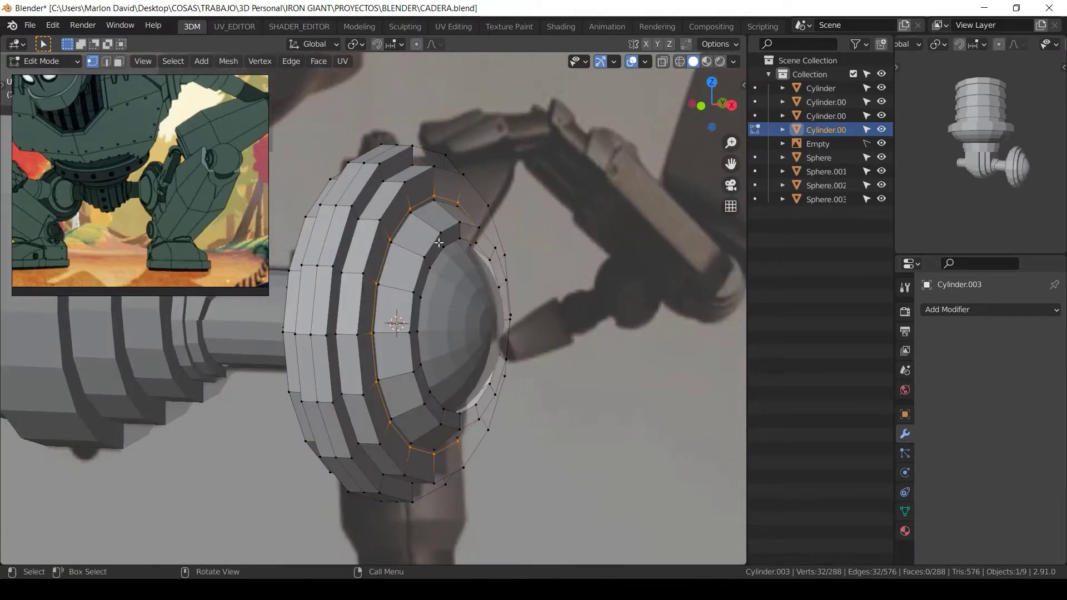
left_click(409, 200, "alt")
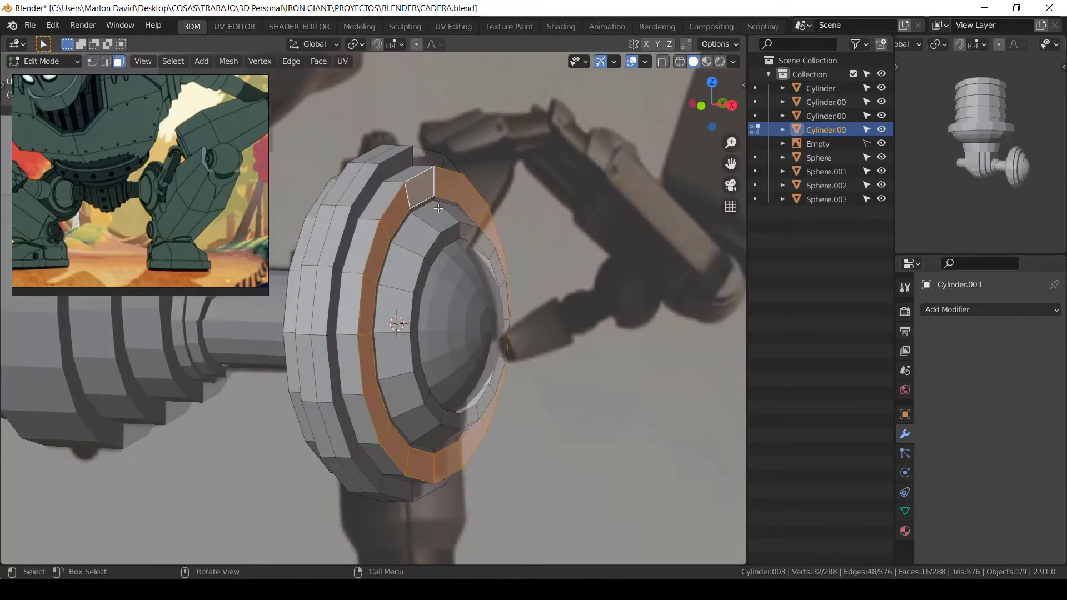
middle_click_drag(438, 208, 531, 244)
key("alt+z")
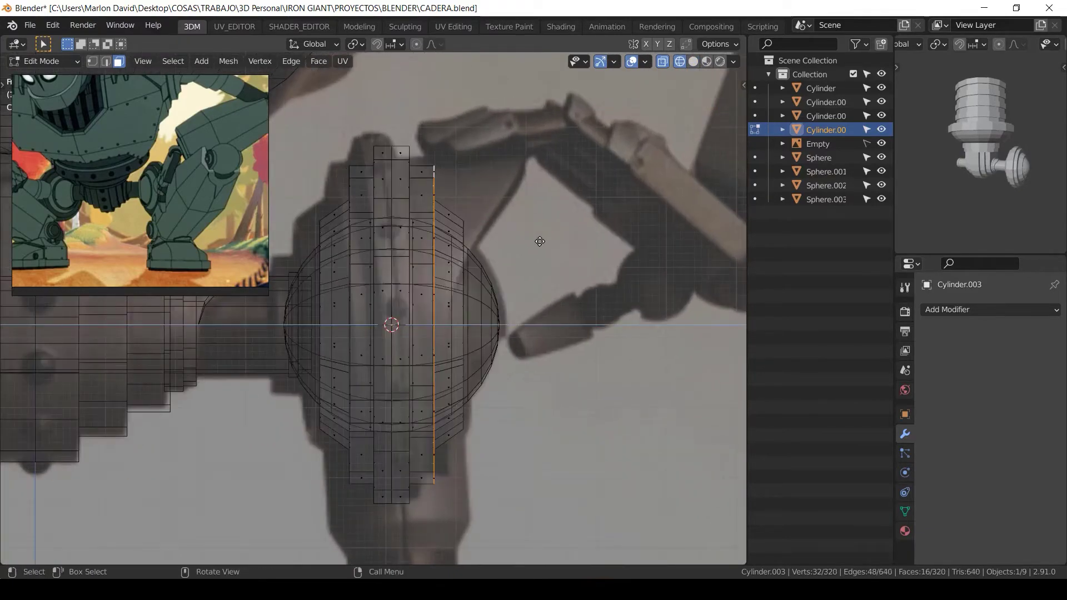
key("e")
left_click(581, 238)
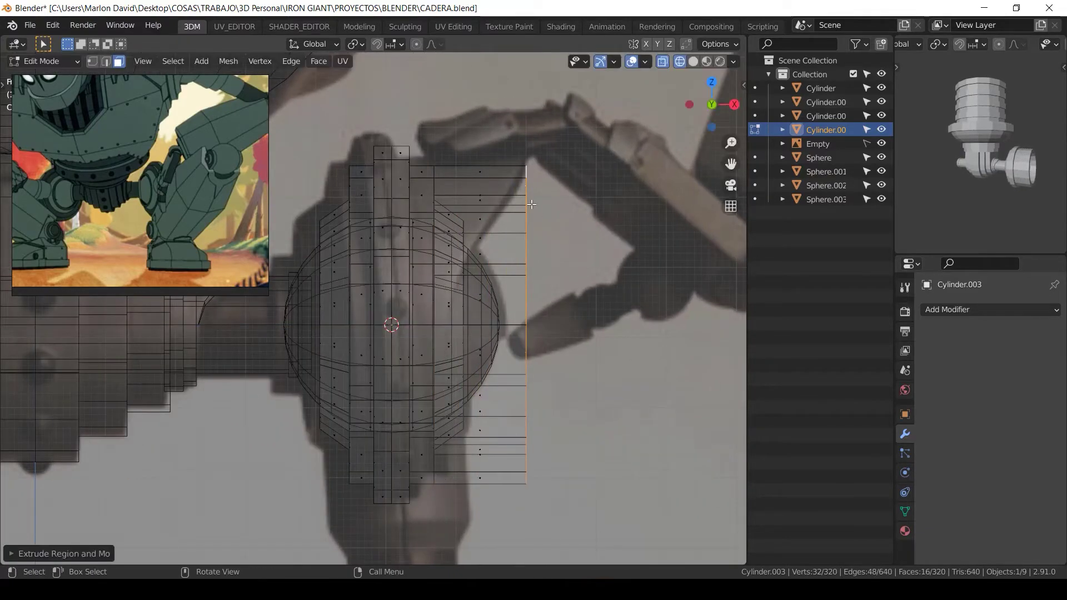
Step: Select the extruded rim's vertices below its upper section in wireframe and move them back along X toward the housing
key("1")
middle_click_drag(547, 201, 550, 177)
key("alt+a")
key("a")
key("alt+a")
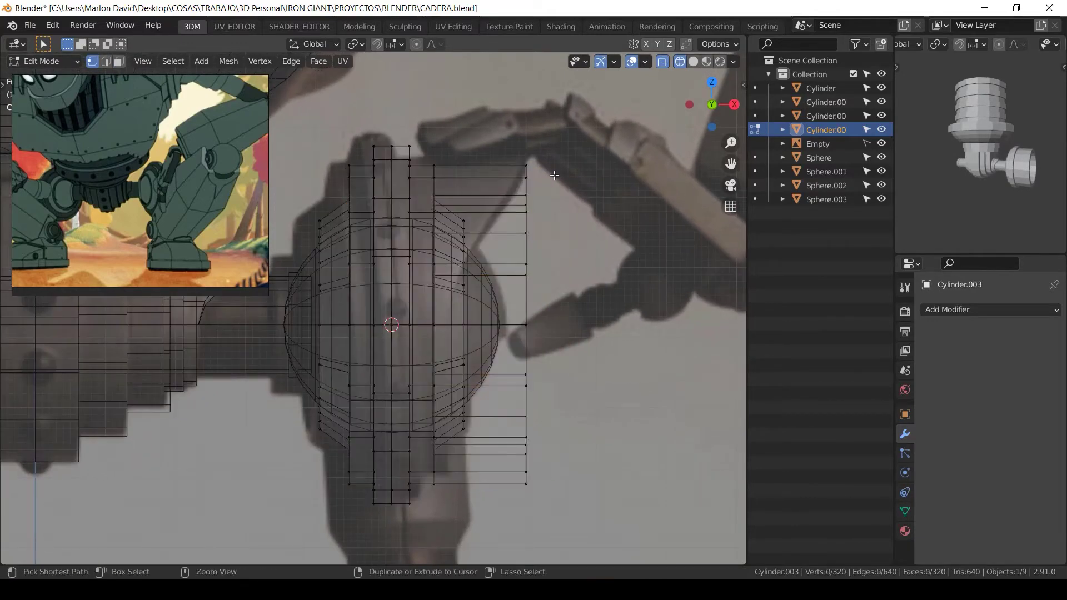
key("a")
key("alt+a")
key("b")
left_click_drag(556, 134, 514, 212)
key("b")
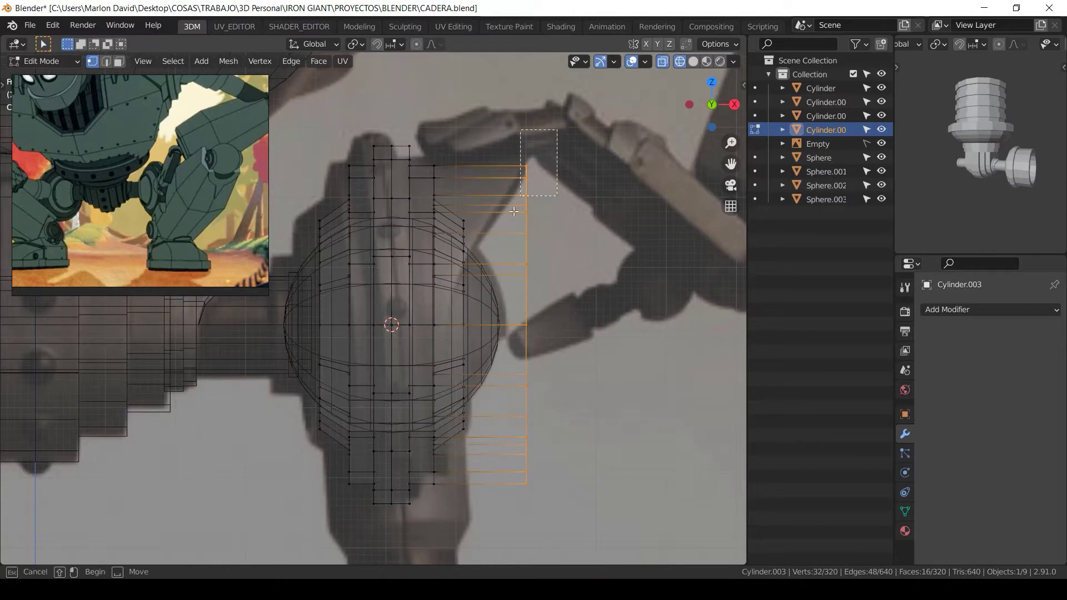
middle_click_drag(497, 247, 499, 247)
middle_click_drag(499, 247, 520, 250, "alt")
key("g")
key("x")
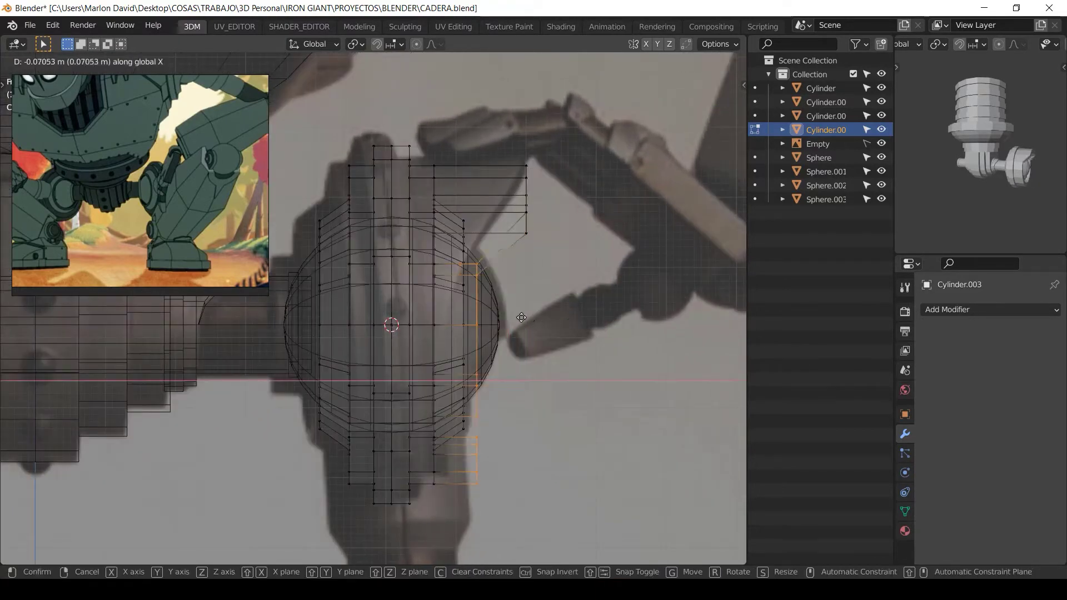
left_click(510, 320)
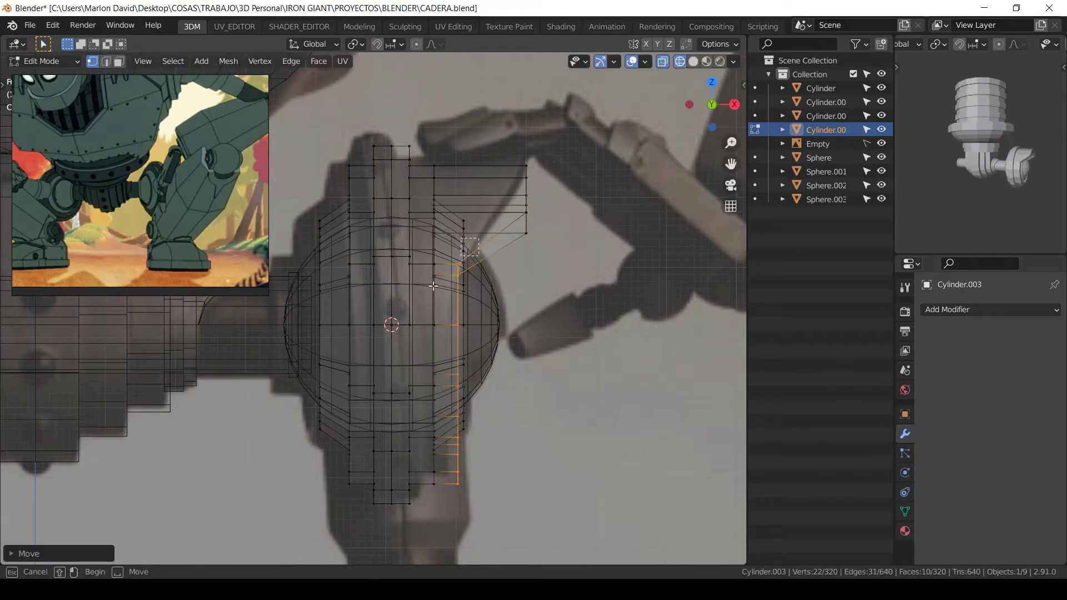
Step: Move the extruded rim's vertices from the ball's mid-height downward about 0.018 m further inward along X, then clear the selection
key("g")
key("x")
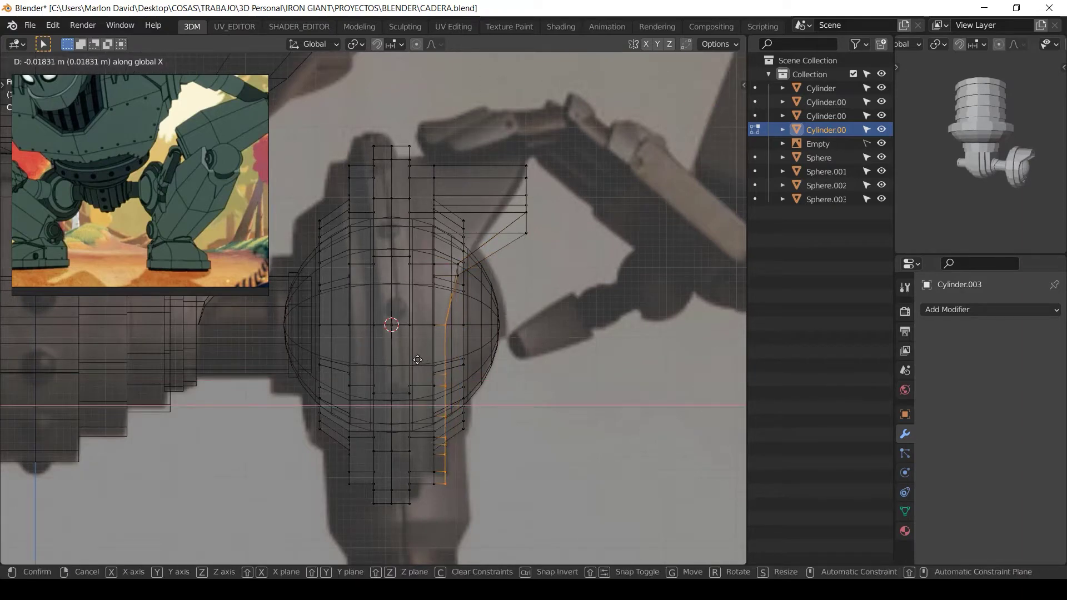
left_click(416, 360)
key("alt+a")
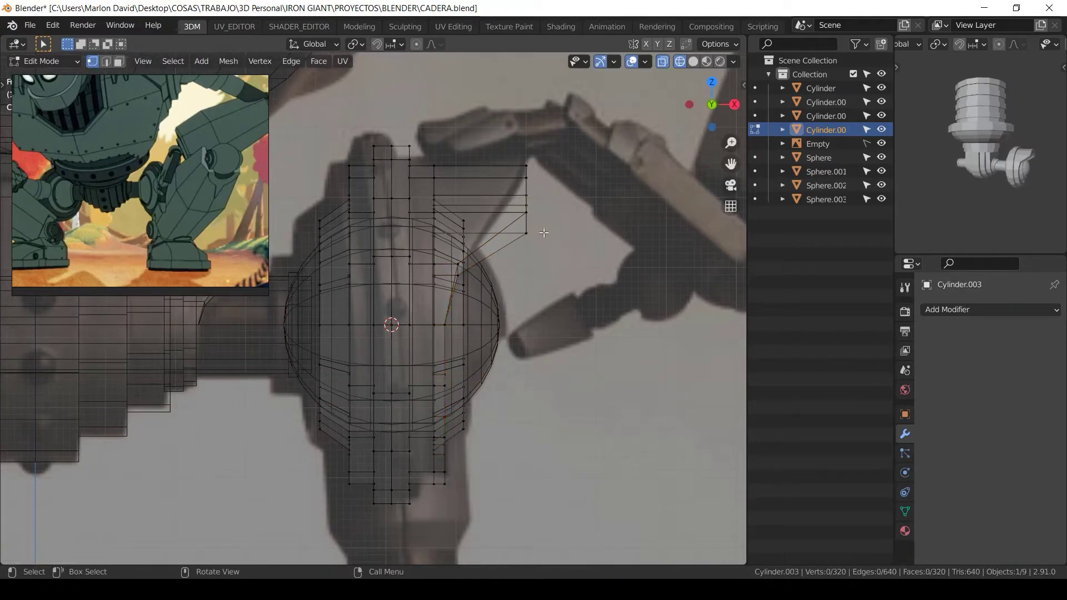
Step: Move the lowest vertices of the rim's protruding upper section inward along X to slope its edge, then switch to solid shading
middle_click_drag(544, 234, 518, 237)
key("KP_1")
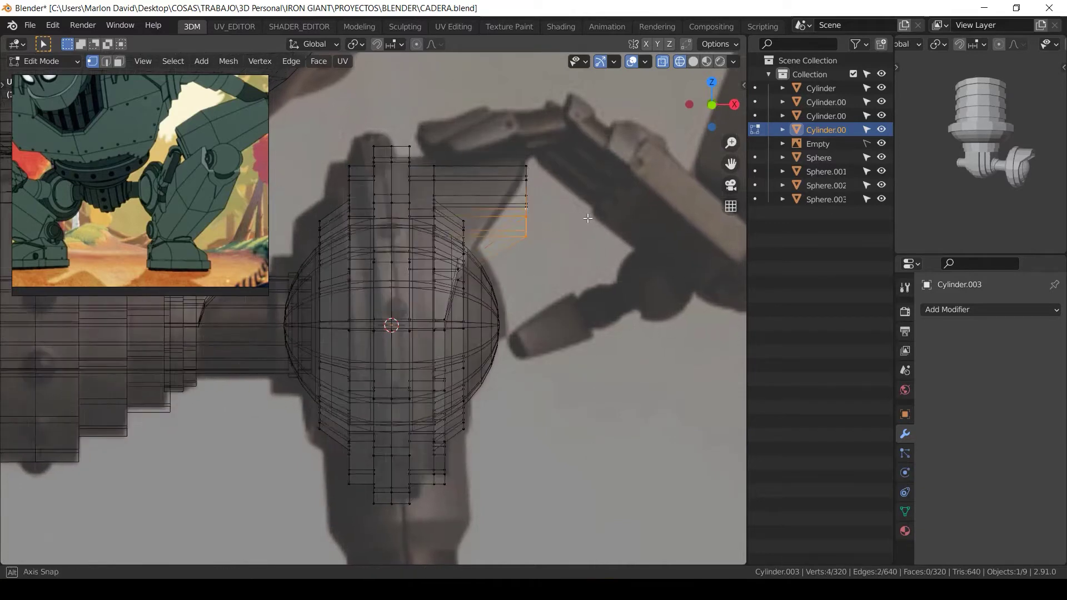
key("g")
key("x")
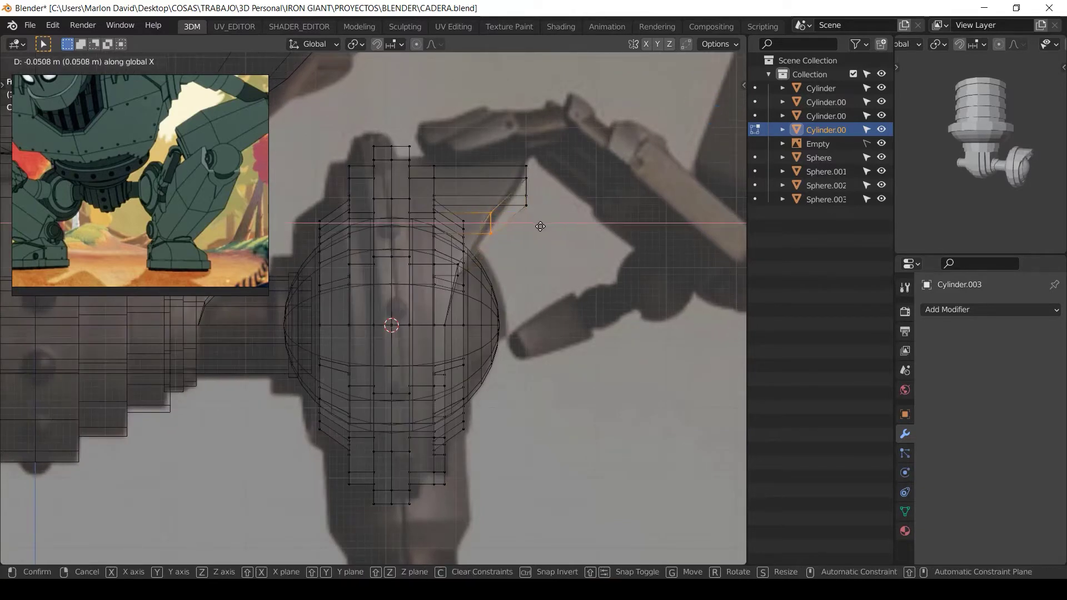
left_click(491, 239)
key("z")
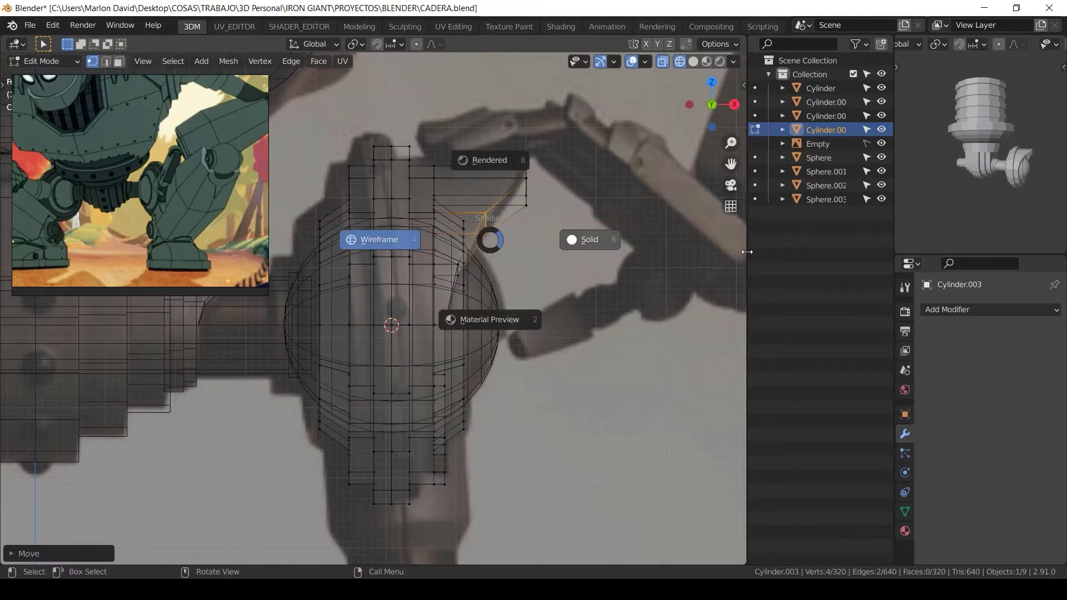
left_click(573, 240)
Step: Select the extruded rim's inner wall loop, scale it up slightly around the 3D Cursor with X locked, and return to Object Mode with nothing selected
mouse_move(555, 257)
middle_mouse_down()
mouse_move(529, 267)
mouse_move(412, 254)
mouse_move(404, 219)
middle_mouse_up()
key("alt+a")
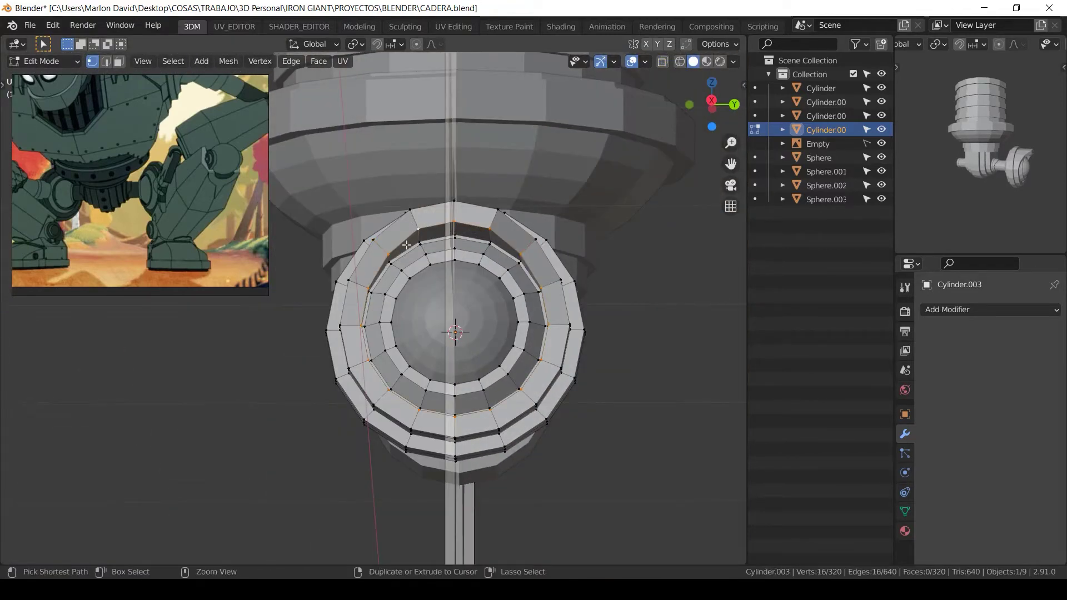
scroll(413, 245, "up", 1)
left_click(410, 239, "ctrl+alt")
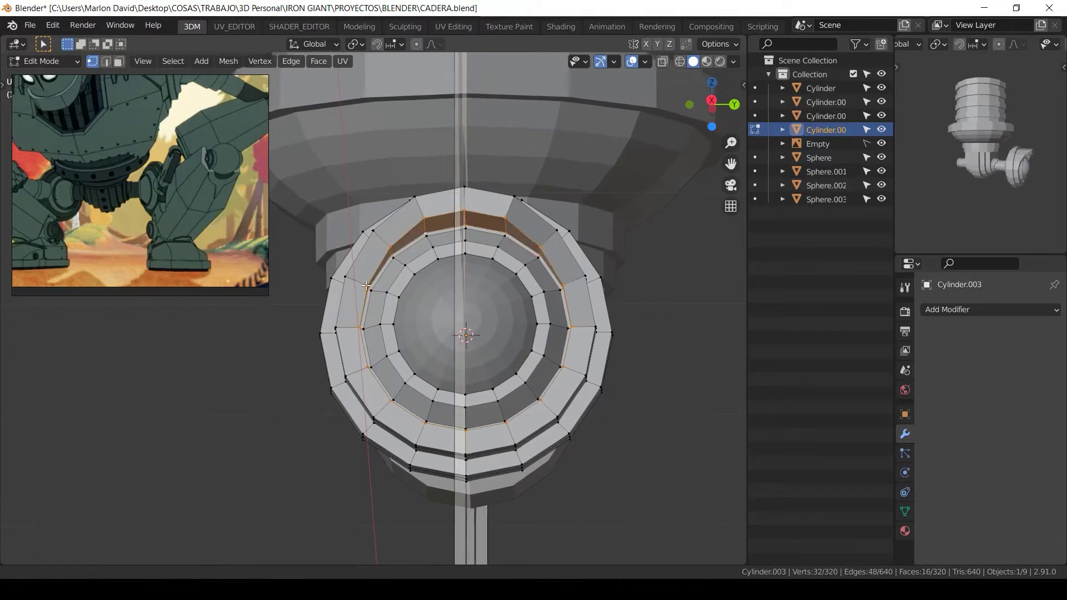
middle_click_drag(410, 240, 545, 322)
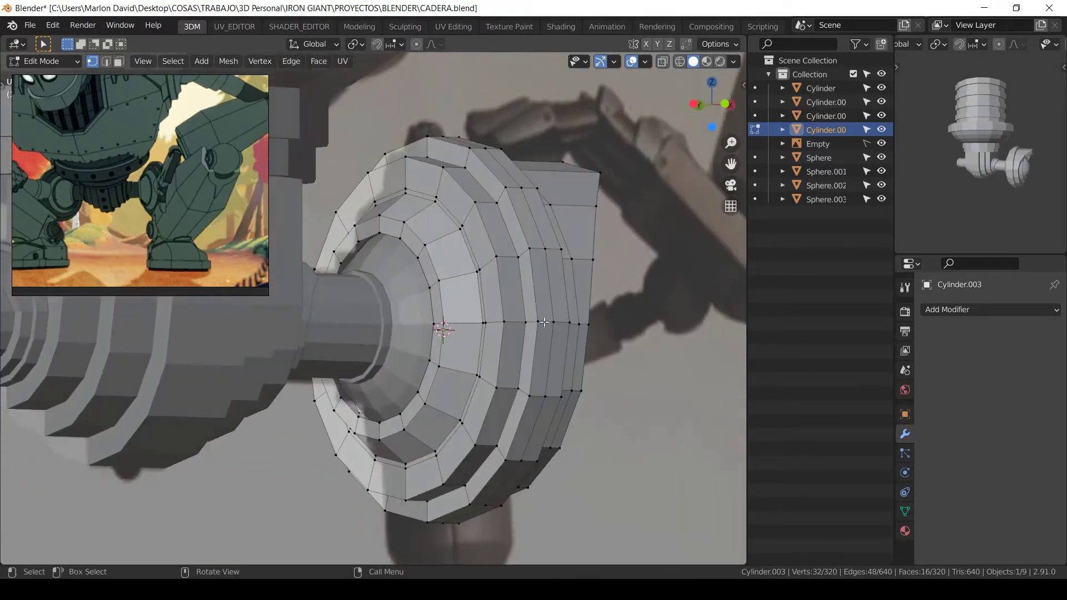
middle_click_drag(463, 245, 473, 239)
middle_click_drag(554, 265, 550, 215)
key("period")
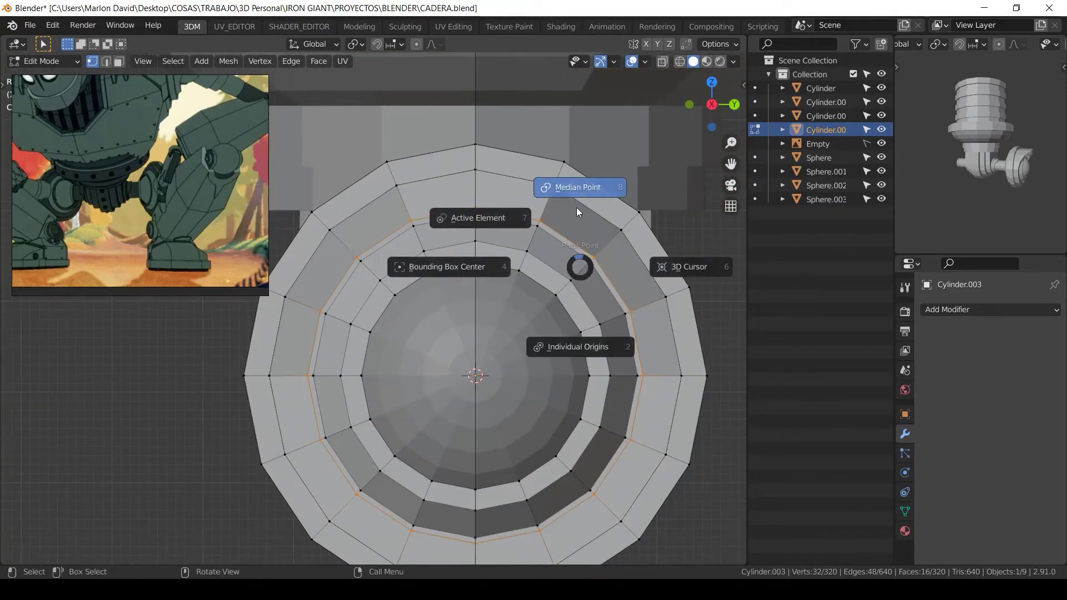
left_click(576, 208)
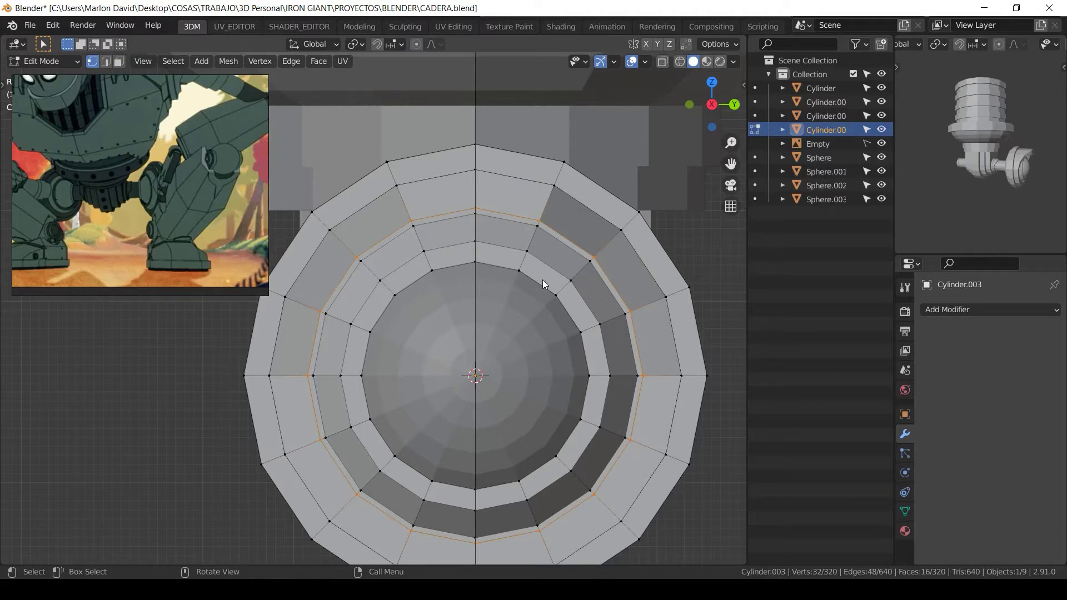
key("period")
left_click(646, 282)
key("s")
key("shift+x")
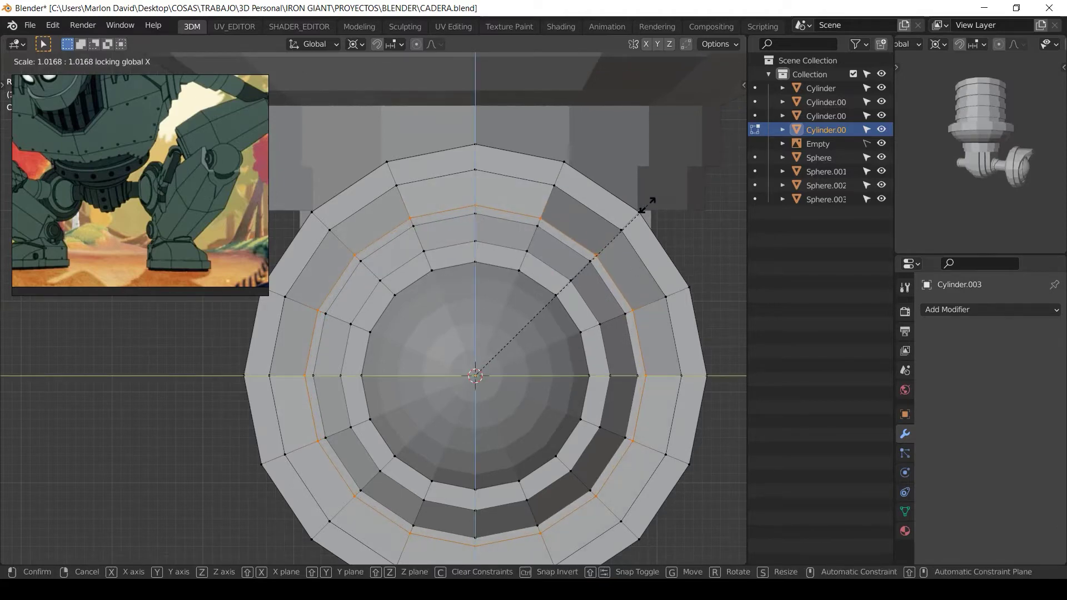
left_click(661, 200)
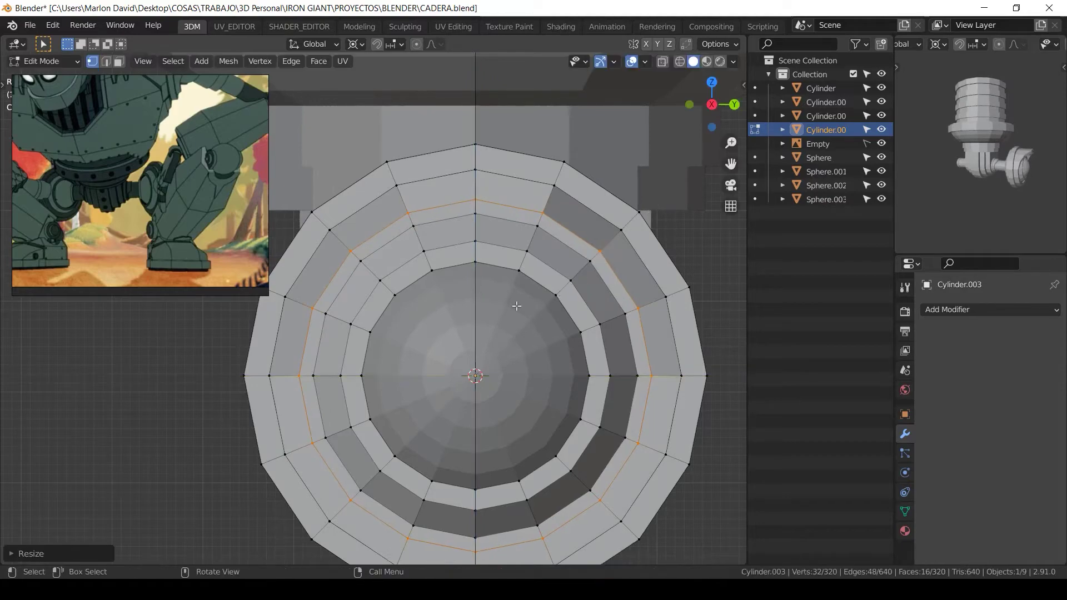
middle_click_drag(480, 313, 479, 197)
key("Tab")
left_click(576, 295)
Step: Add a cylinder mesh at the hip ball and scale it down in wireframe shading to roughly the upper leg's width
scroll(573, 297, "down", 4)
middle_click_drag(427, 347, 445, 164, "shift")
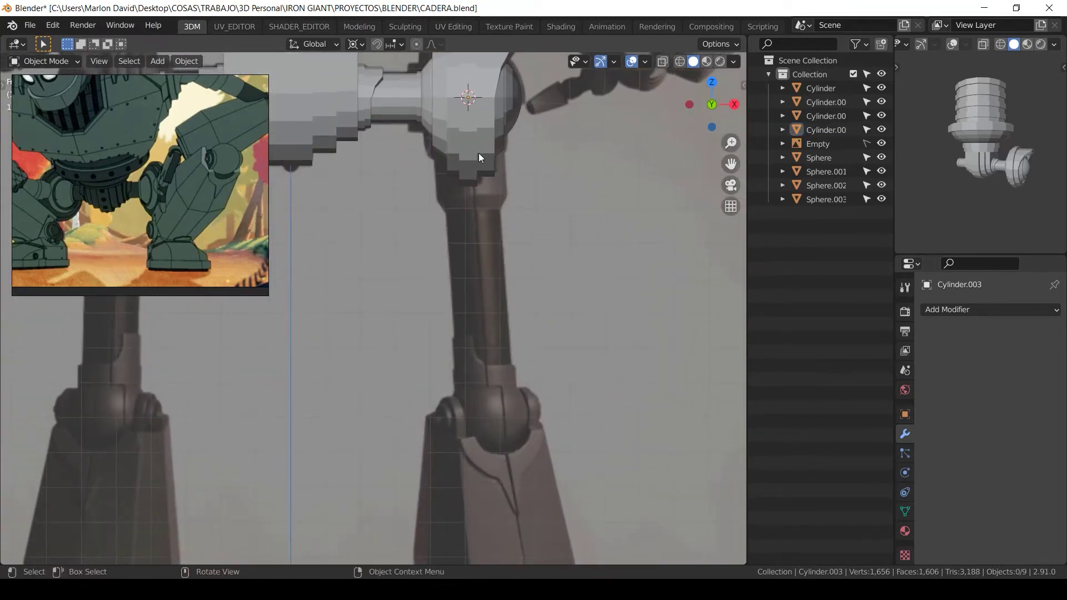
middle_click_drag(506, 192, 508, 231, "shift")
key("shift+a")
mouse_move(508, 222)
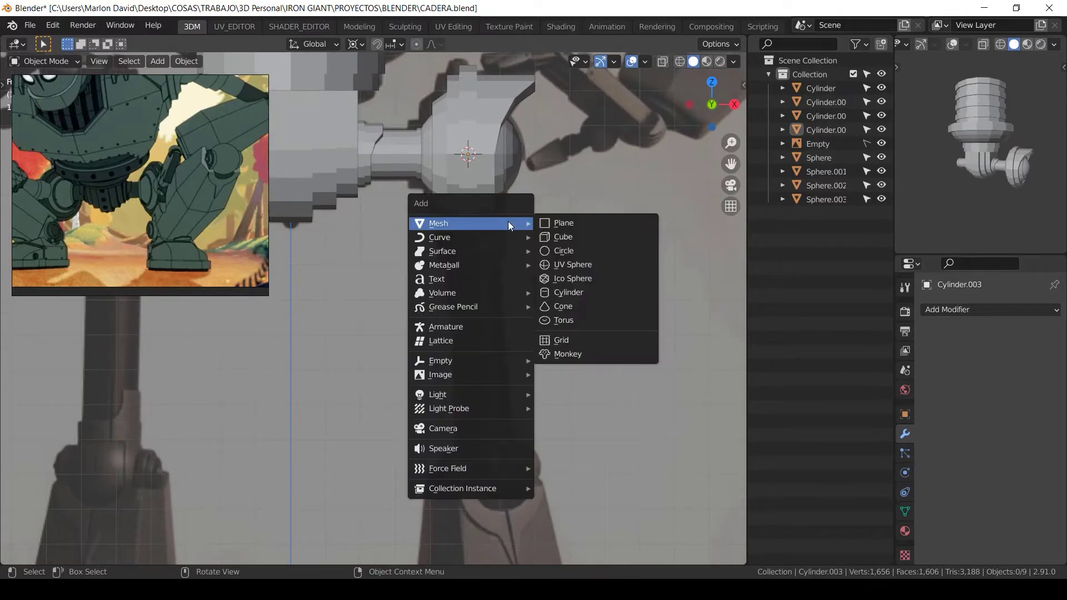
left_click(567, 292)
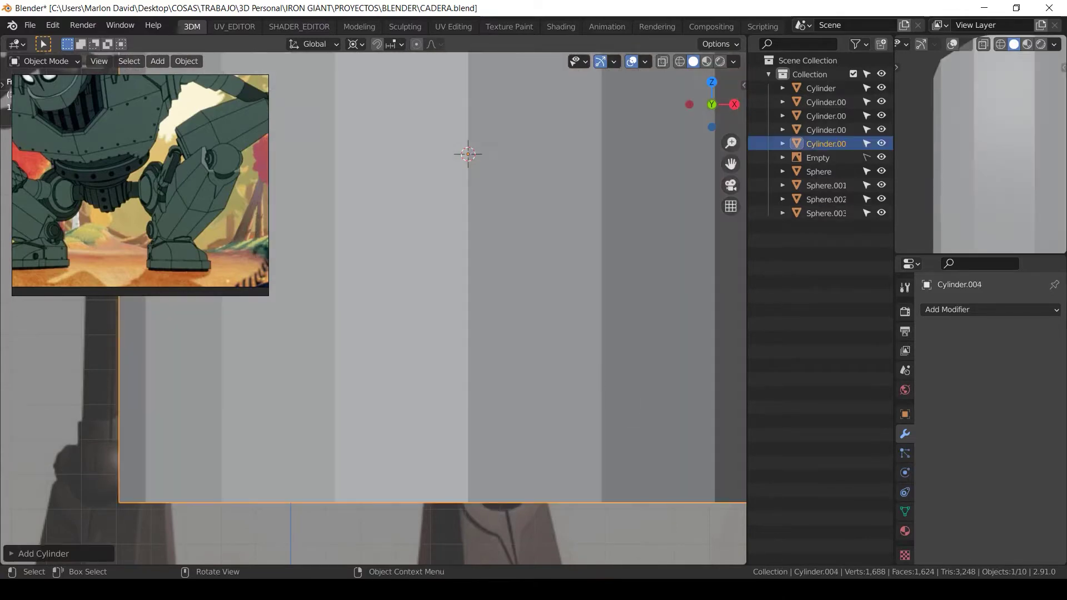
key("s")
left_click(483, 250)
key("z")
left_click(395, 229)
key("s")
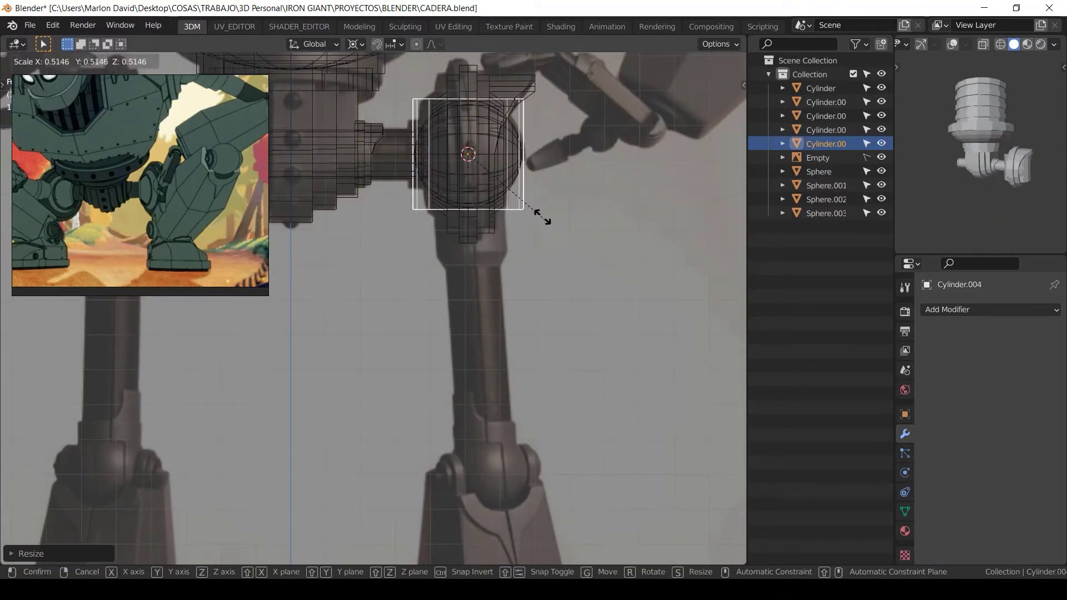
left_click(528, 214)
Step: Move the cylinder down along Z below the ball and fine-tune its scale and height to match the reference's upper leg collar
key("g")
key("z")
left_click(505, 255)
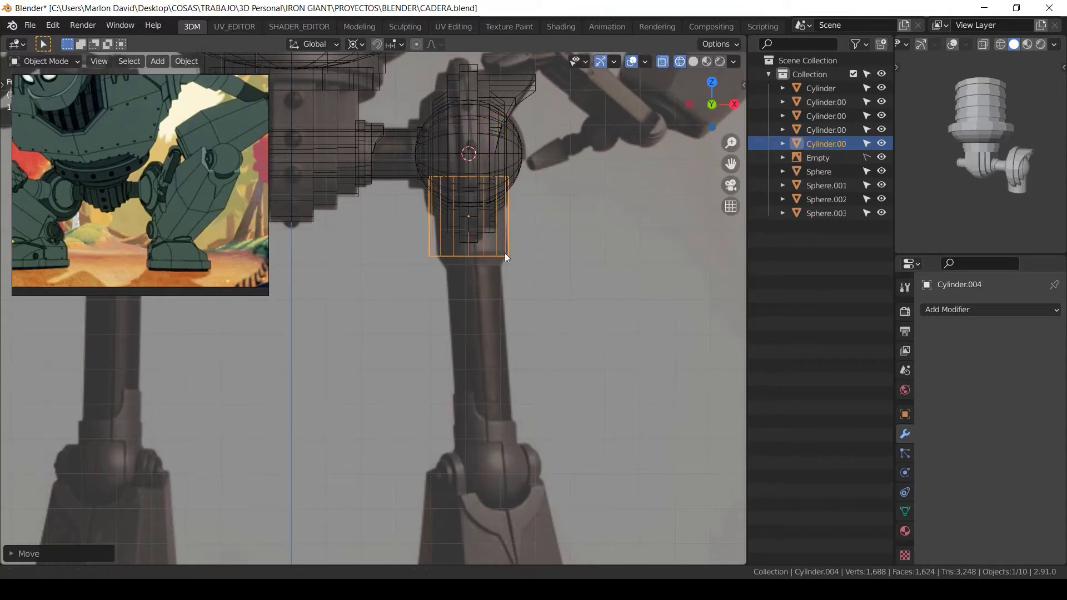
scroll(571, 296, "up", 3)
key("s")
left_click(569, 259)
key("g")
key("z")
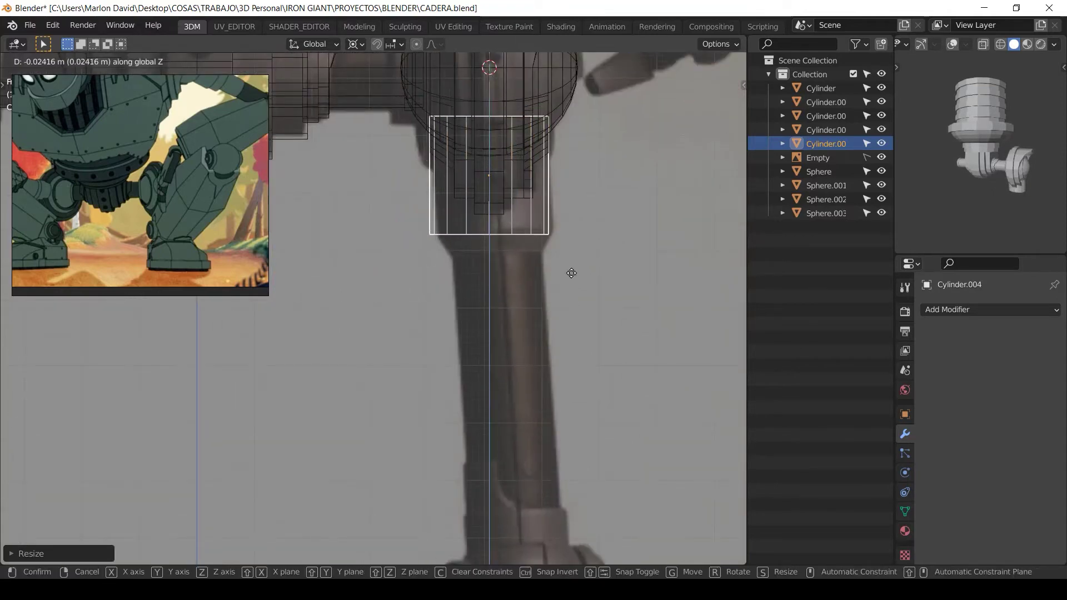
left_click(571, 264)
Step: In Edit Mode, select the collar cylinder's bottom ring and extrude it down about 0.054 m along Z
key("Tab")
left_click_drag(587, 233, 418, 190)
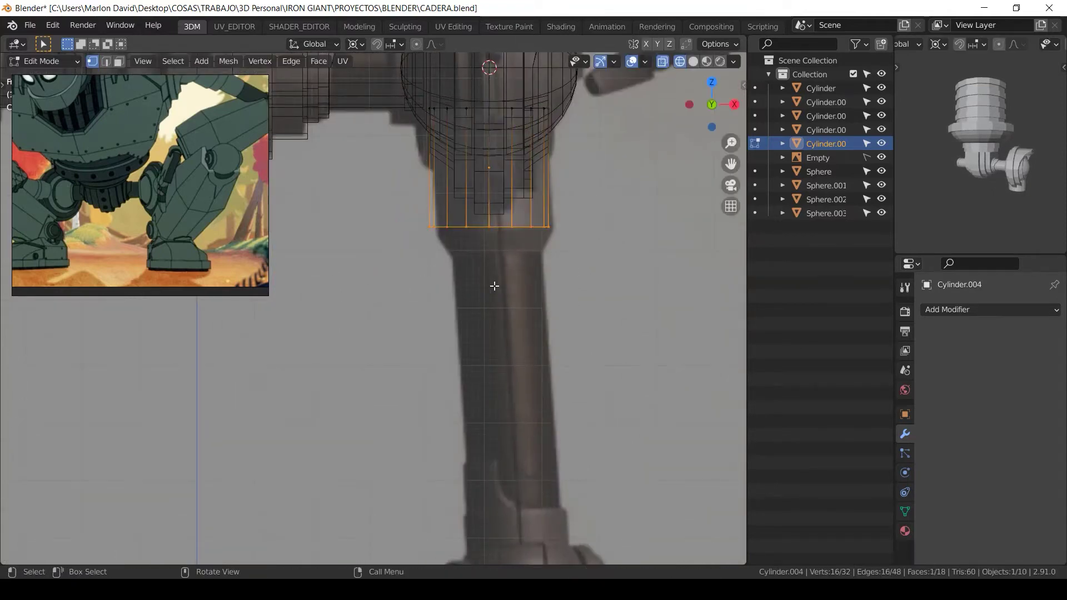
key("e")
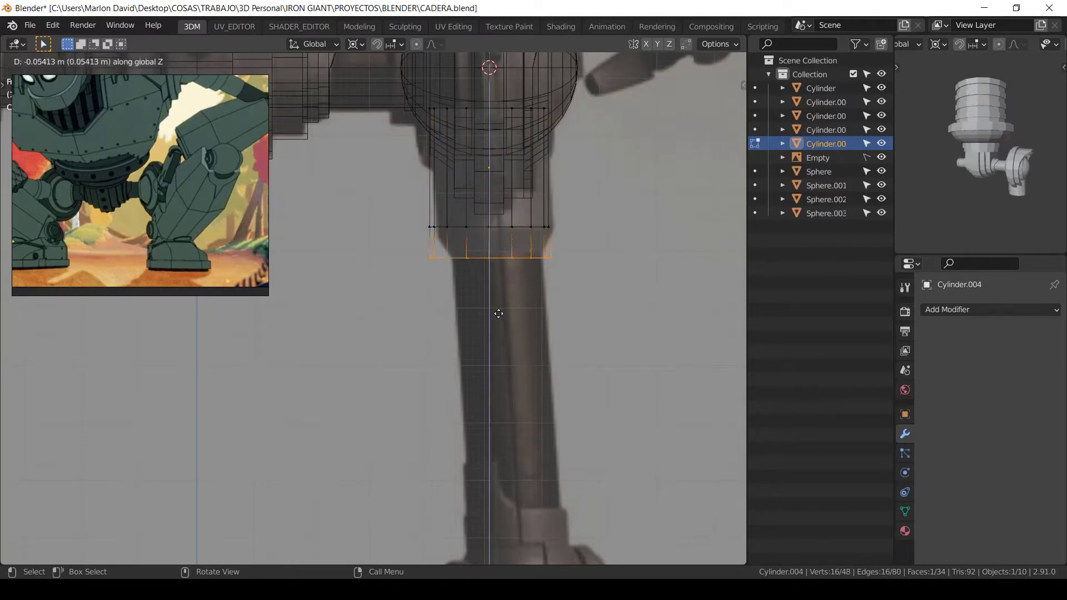
left_click(498, 314)
Step: Scale the extruded ring inward and raise it slightly along Z to taper the collar's lower end, then return to solid shading
key("s")
key("Escape")
key("s")
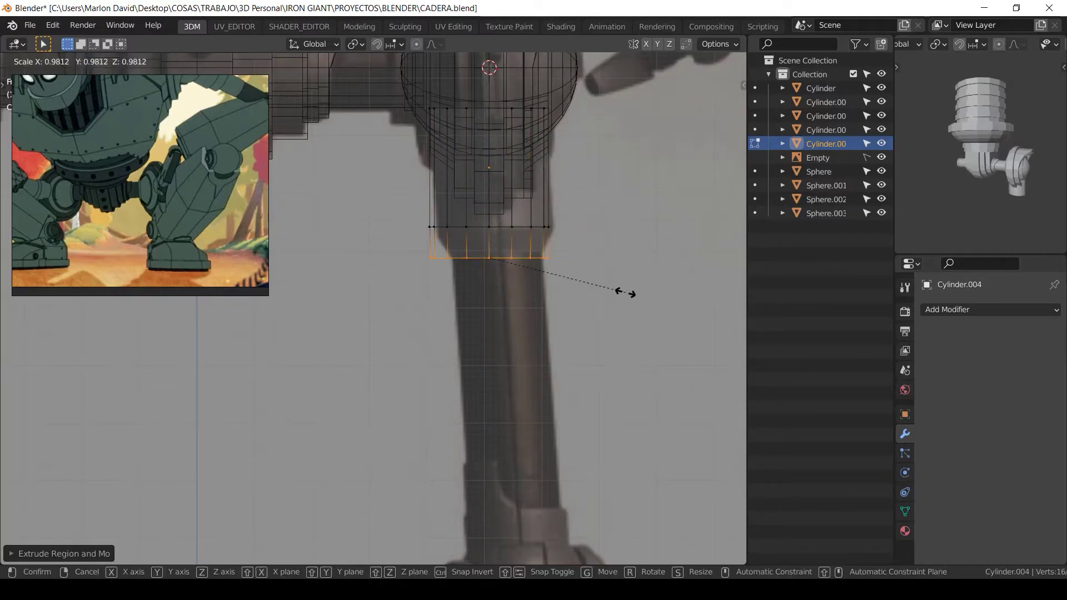
left_click(601, 278)
key("g")
key("z")
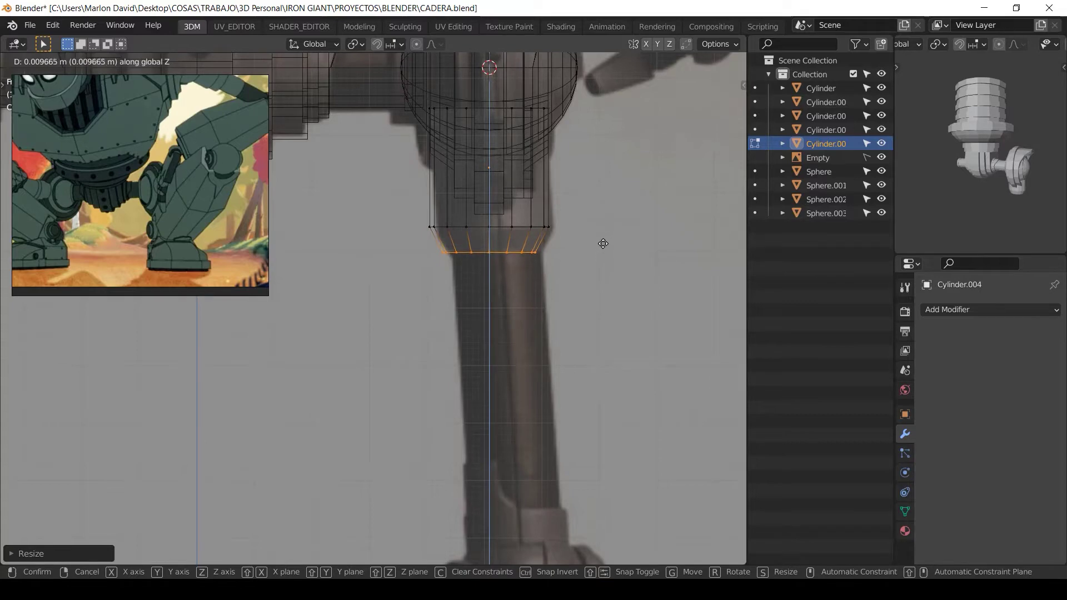
left_click(599, 238)
scroll(581, 225, "down", 1)
key("shift+z")
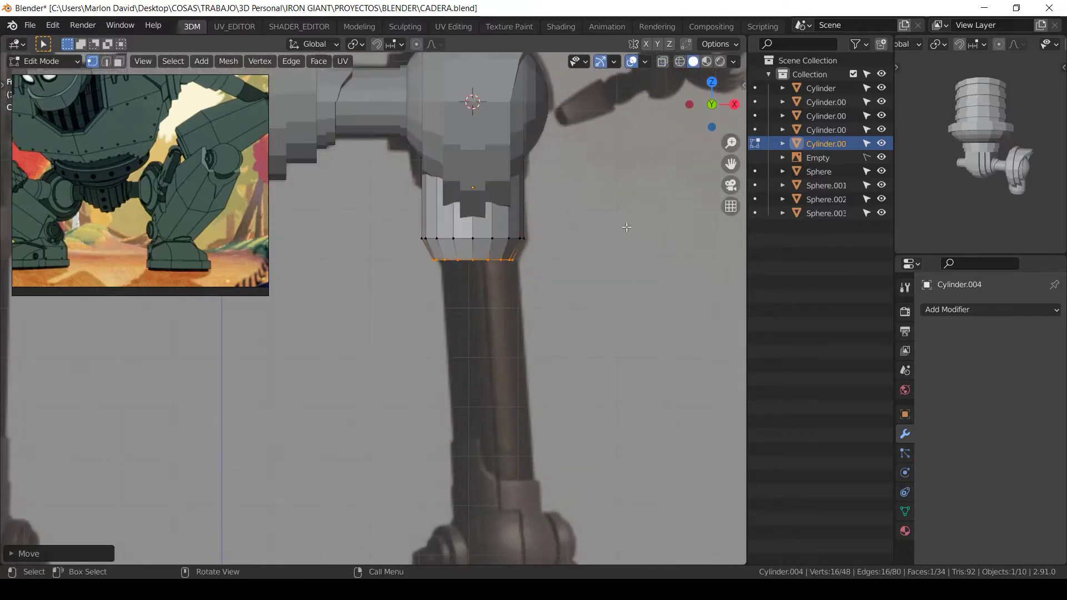
Step: Scale the whole collar mesh to about 0.94 with Z locked and return to Object Mode
mouse_move(621, 229)
middle_mouse_down()
mouse_move(480, 216)
mouse_move(633, 226)
middle_mouse_up()
middle_click_drag(506, 191, 542, 265)
key("a")
key("s")
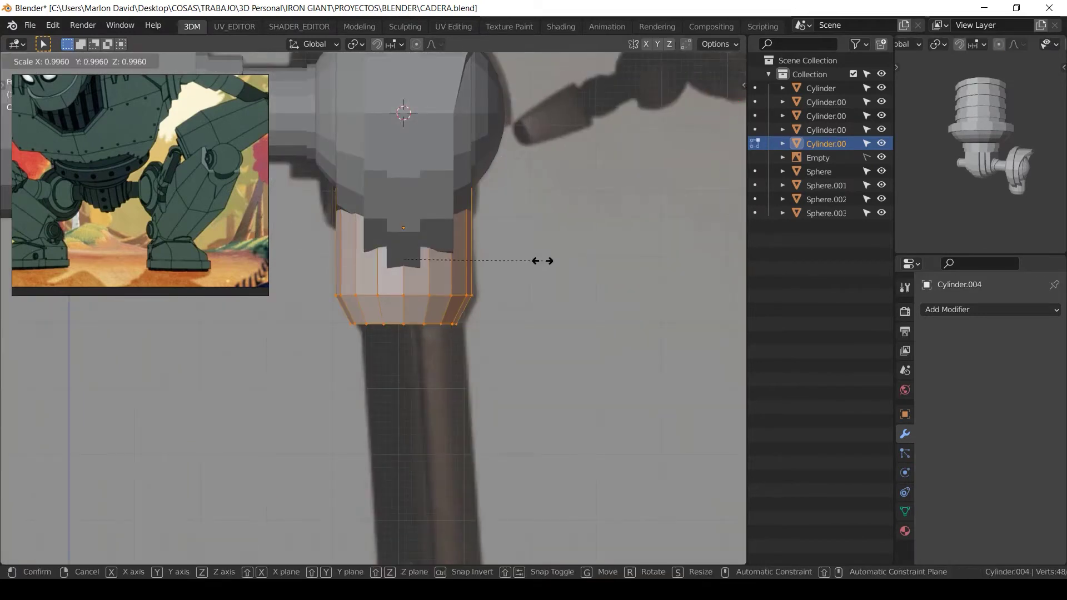
key("shift+z")
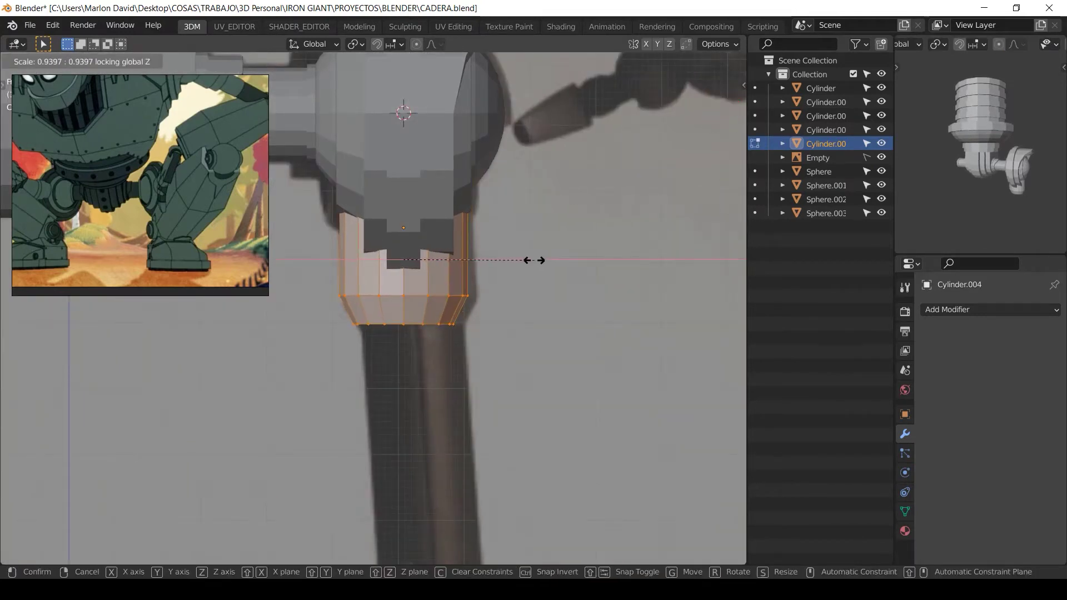
left_click(532, 260)
middle_click_drag(531, 260, 435, 346)
key("Tab")
Step: Adjust the scale of the disc housing's selected geometry with X locked, then return to Object Mode
left_click(469, 197)
key("Tab")
key("s")
key("shift+x")
left_click(590, 185)
key("Tab")
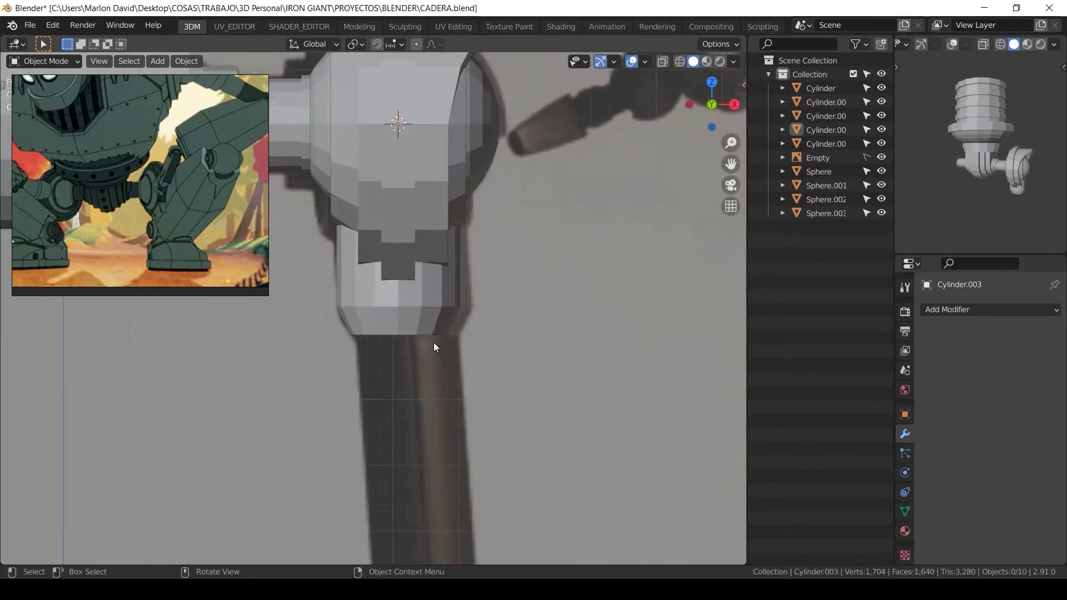
Step: Box-select the collar's bottom ring in wireframe shading and fine-tune its scale toward the width of the reference leg
left_click(450, 309)
key("Tab")
key("alt+z")
scroll(439, 309, "up", 3)
key("alt+a")
key("b")
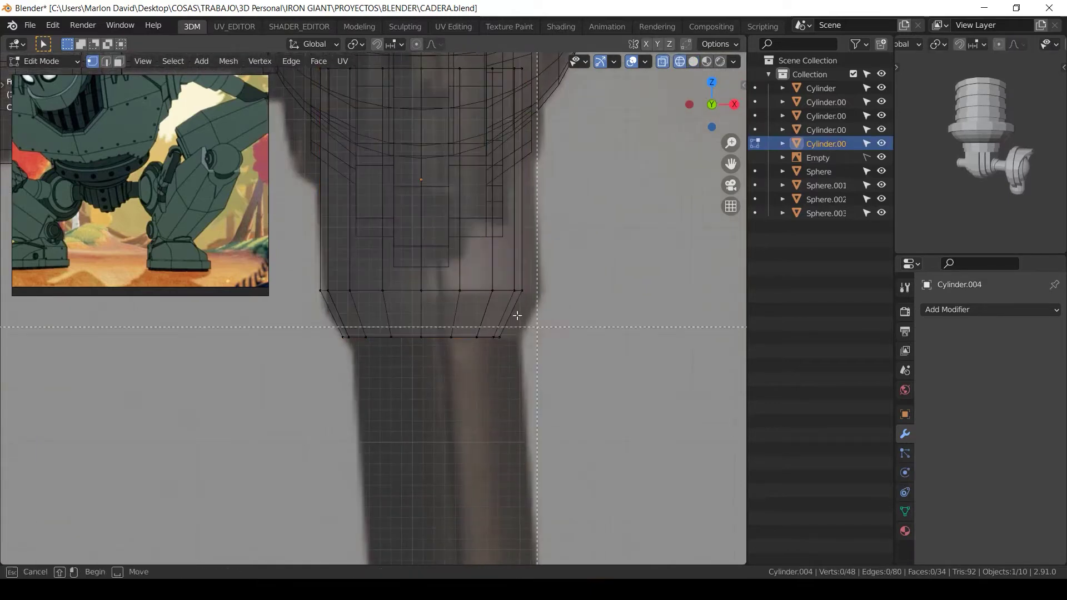
left_click_drag(517, 315, 332, 348)
key("s")
left_click(620, 330)
middle_click_drag(620, 330, 628, 256)
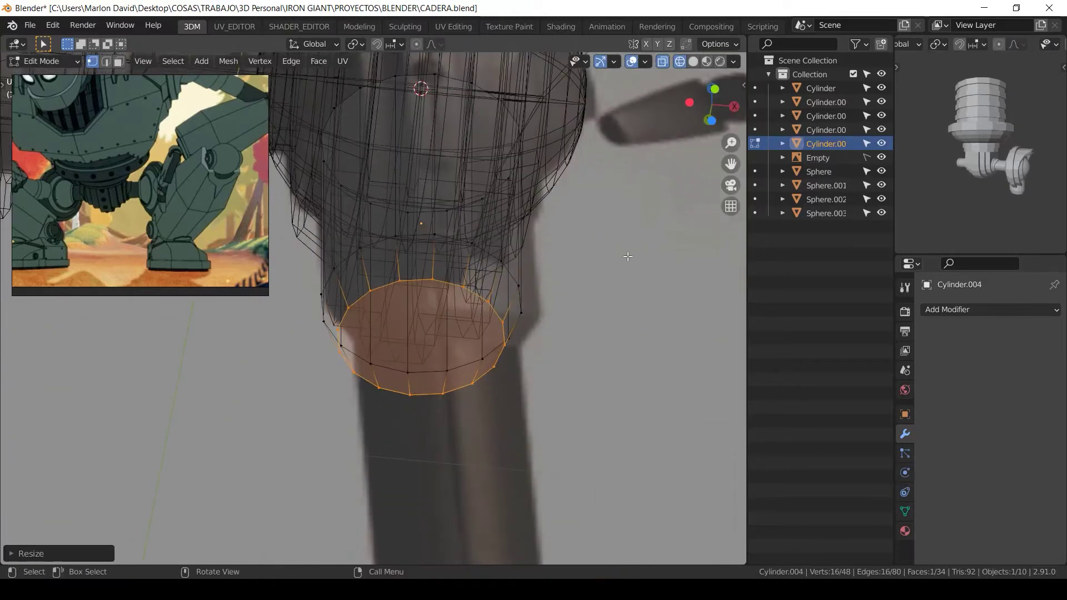
Step: Inset the collar's bottom face slightly to prepare the upper leg shaft
key("i")
left_click(600, 291)
middle_click_drag(600, 292, 533, 439)
middle_click_drag(525, 259, 513, 380, "ctrl")
middle_click_drag(513, 380, 528, 278, "shift")
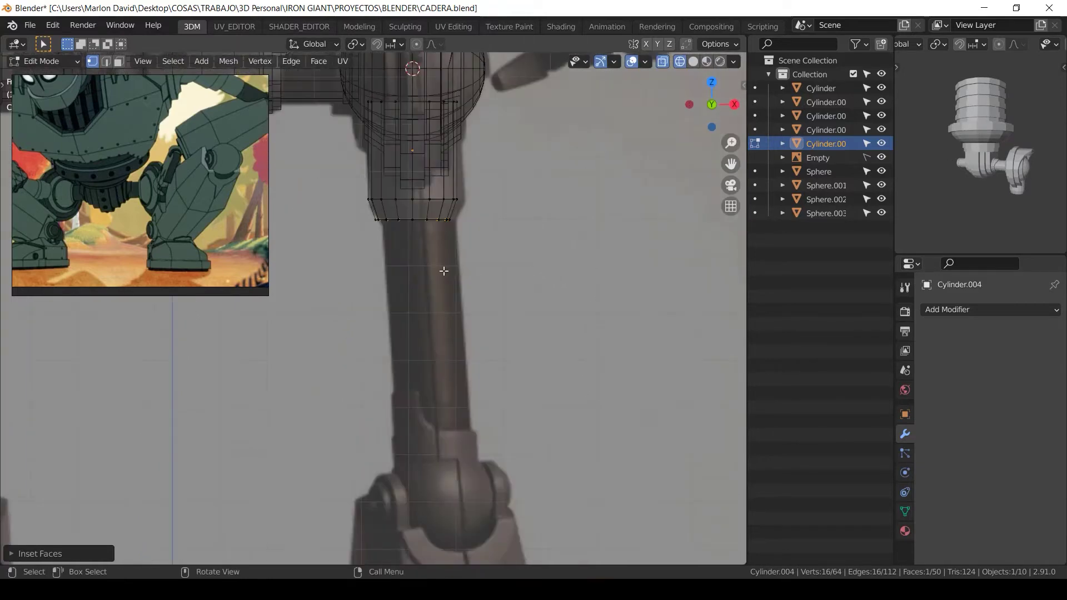
Step: Extrude the inset face down to the knee joint as the leg shaft and snap the 3D Cursor to its lower end
key("e")
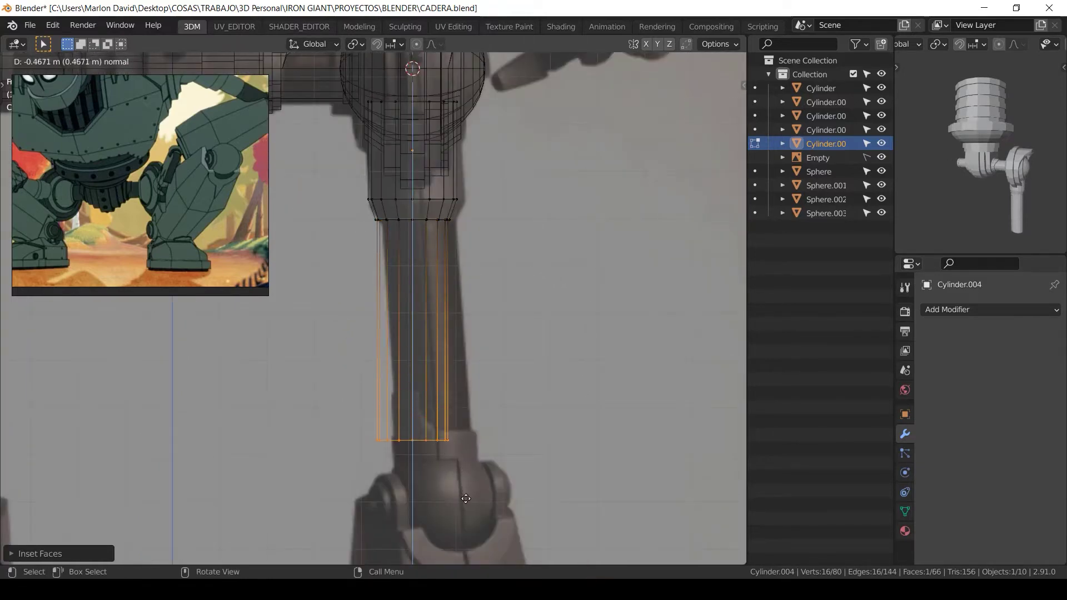
left_click(473, 563)
middle_click_drag(385, 499, 395, 379, "shift")
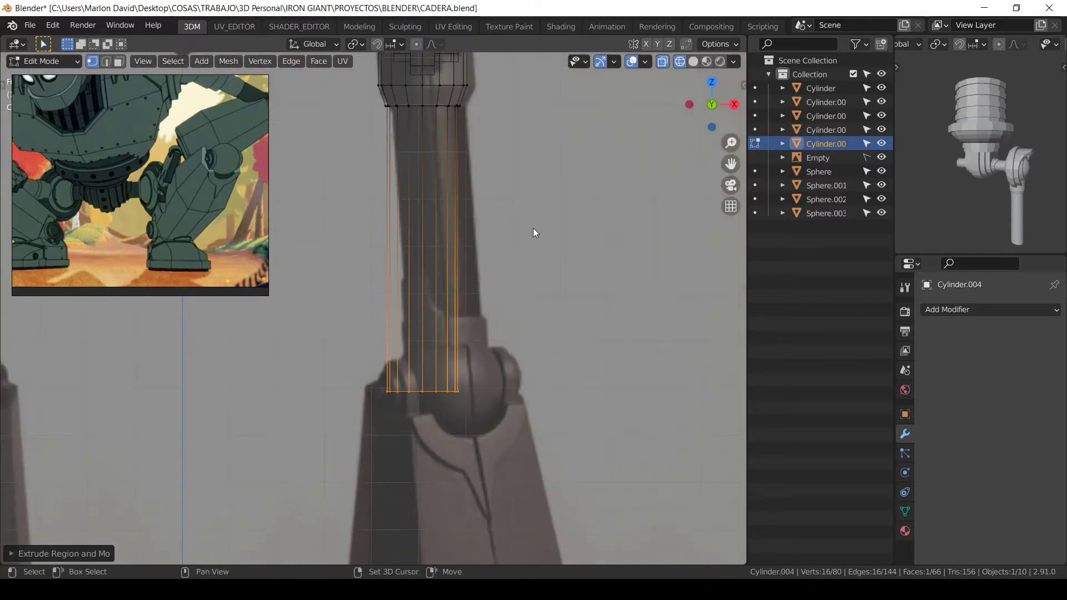
key("Tab")
Step: Duplicate the hip ball's entire mesh in Edit Mode and move the copy down along Z to the knee area
scroll(522, 249, "down", 3)
middle_click_drag(468, 117, 468, 190, "shift")
left_click(466, 192)
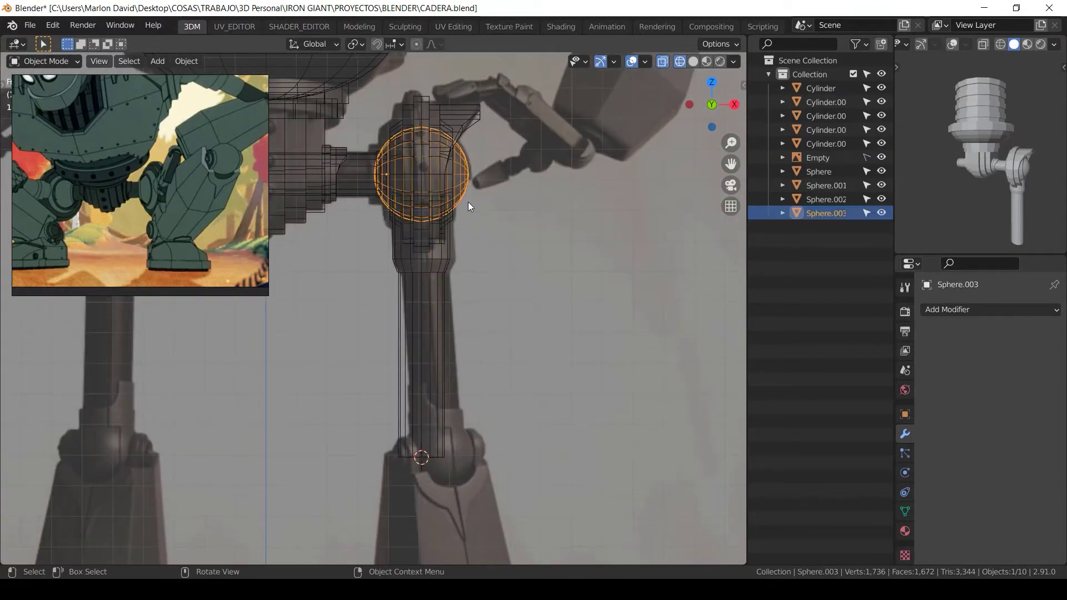
key("Tab")
key("Tab")
key("Tab")
key("a")
key("shift+s")
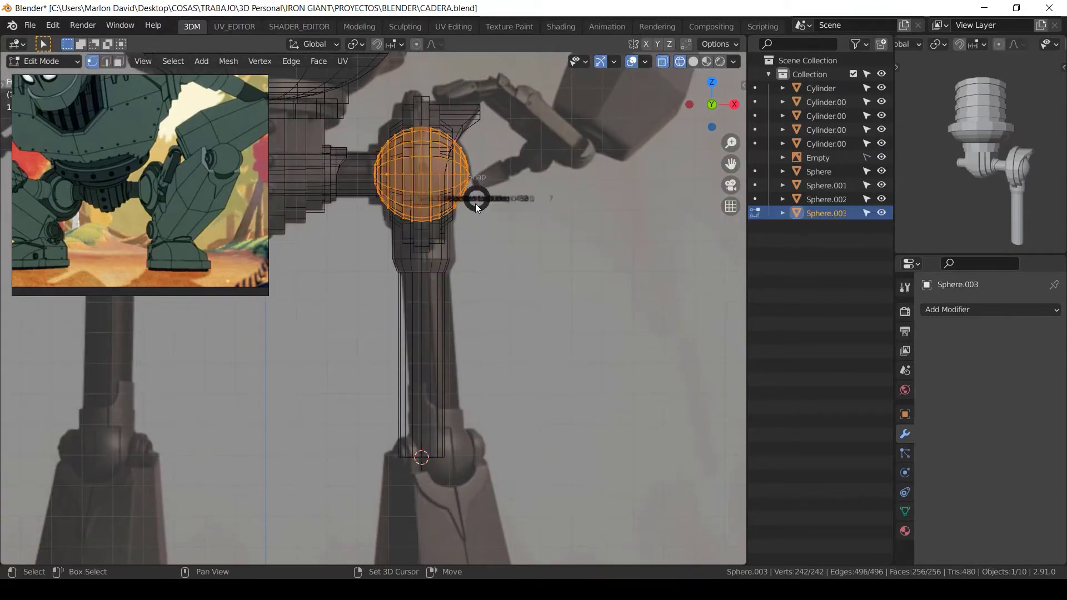
left_click(484, 356)
key("z")
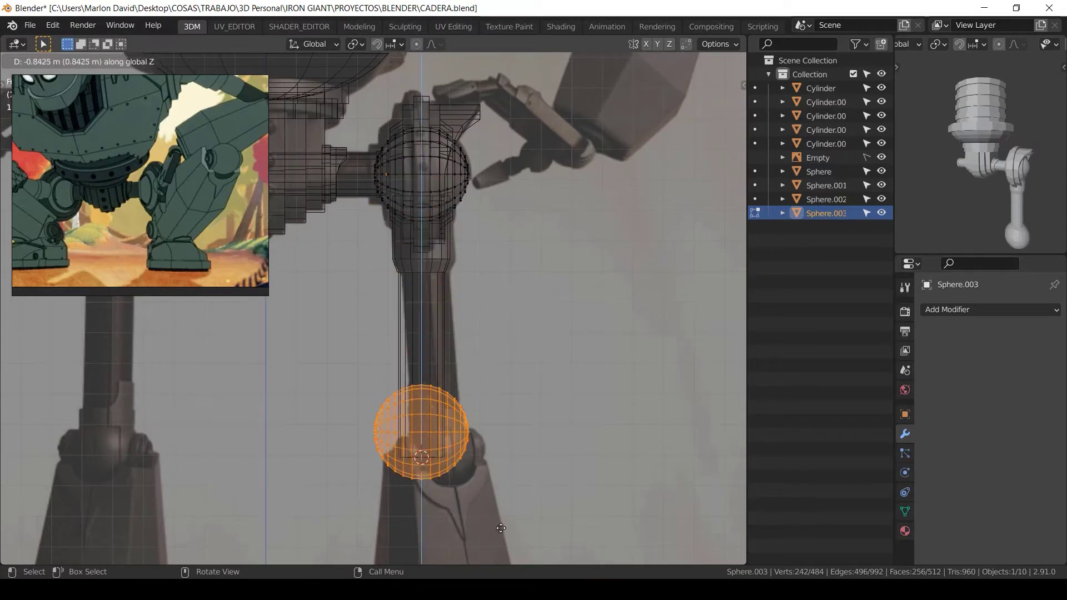
left_click(491, 60)
Step: Move the duplicated ball along Z until it is centred on the 3D Cursor at the shaft's lower end
middle_click_drag(476, 369, 510, 221, "shift")
scroll(510, 222, "up", 6)
middle_click_drag(659, 294, 409, 253, "shift")
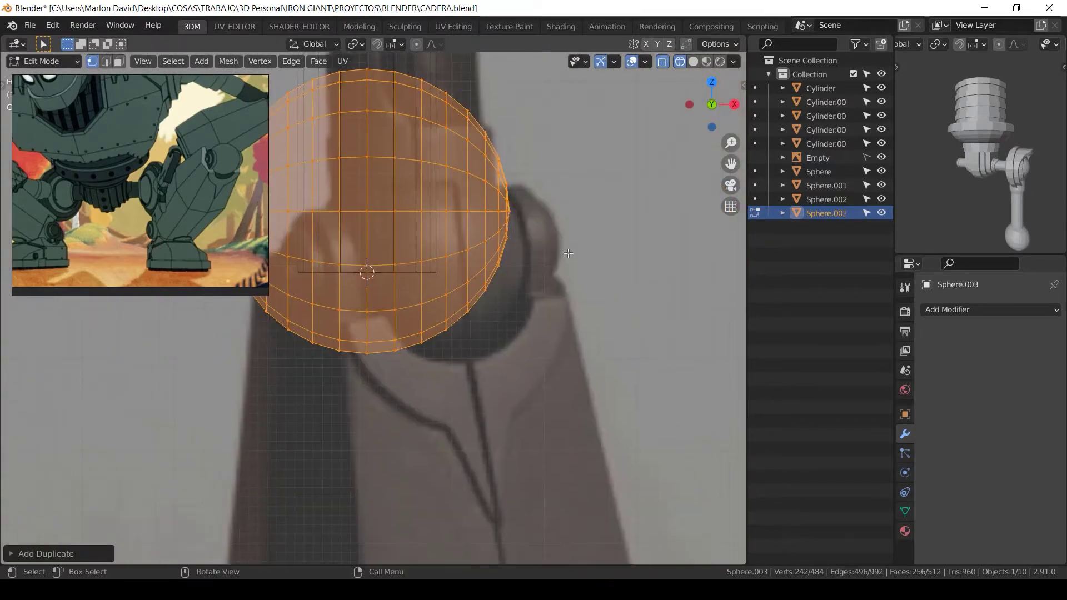
key("g")
key("z")
left_click(558, 298)
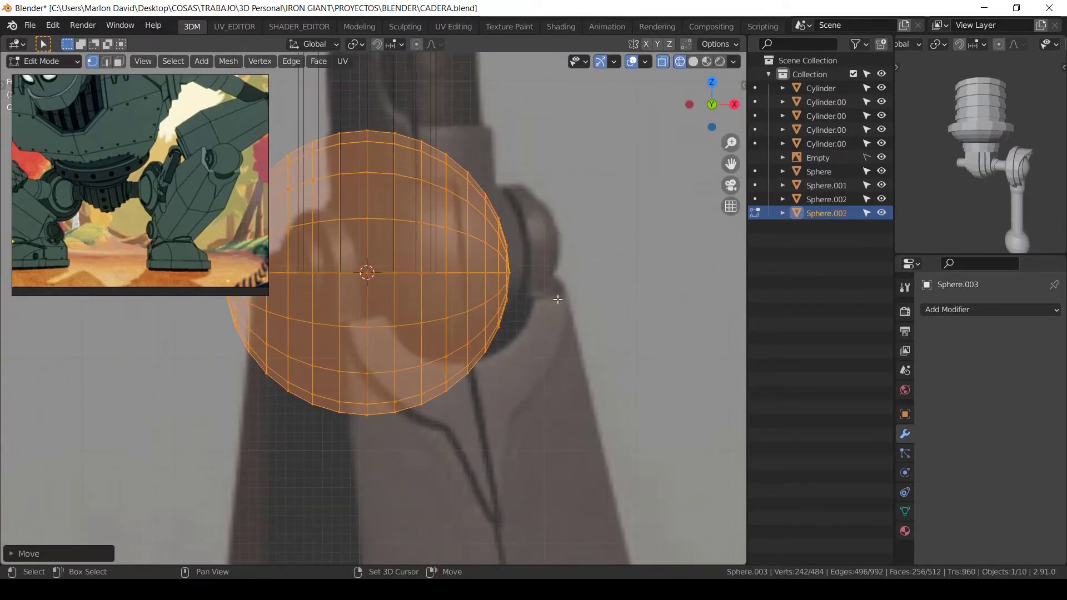
Step: Scale the duplicated ball down to the reference knee joint's size, then return to Object Mode in solid shading with nothing selected
middle_click_drag(558, 298, 632, 326, "shift")
key("s")
left_click(575, 318)
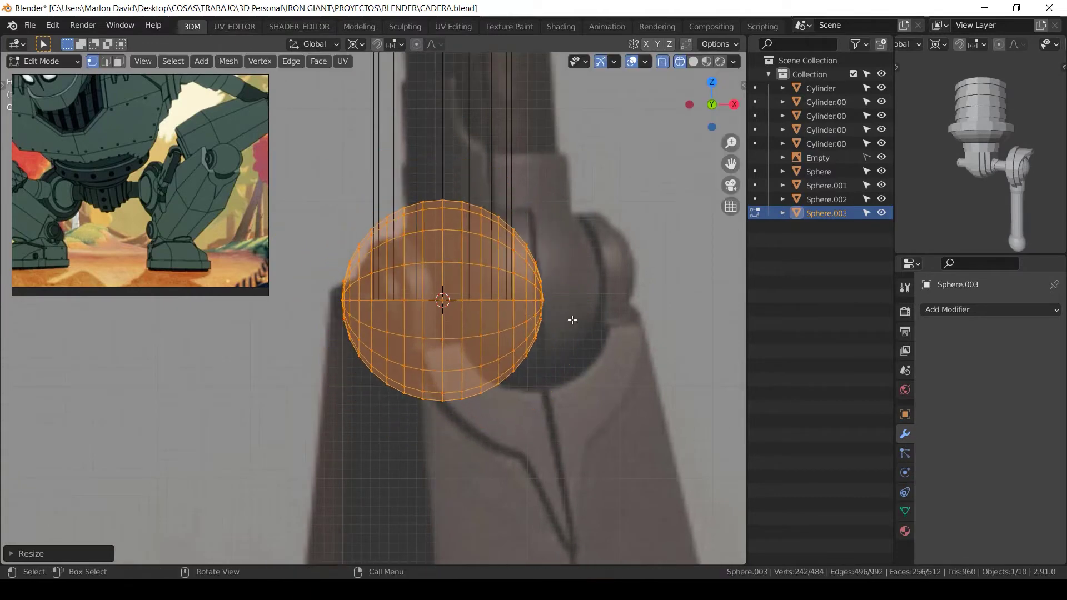
key("s")
left_click(652, 315)
key("g")
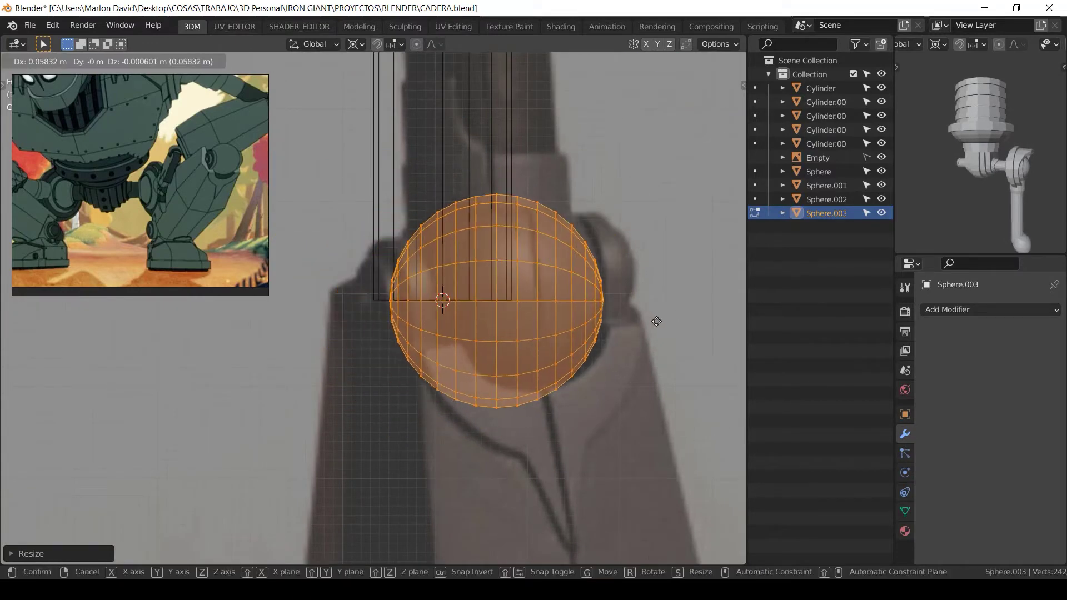
right_click(671, 319)
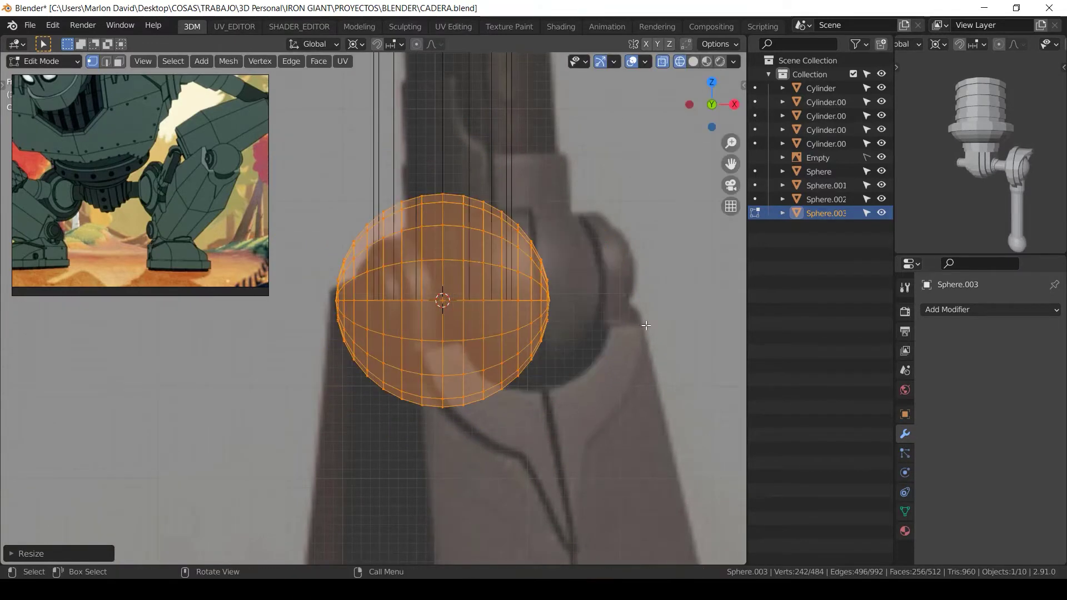
scroll(598, 326, "down", 7)
left_click(639, 264)
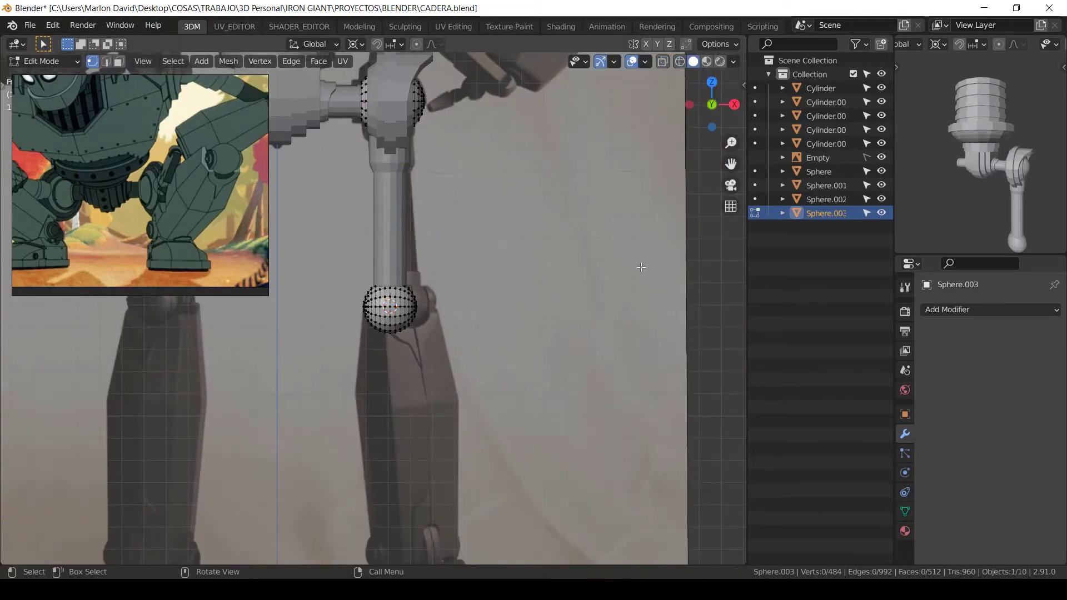
key("Tab")
left_click(492, 235)
middle_click_drag(492, 234, 531, 243)
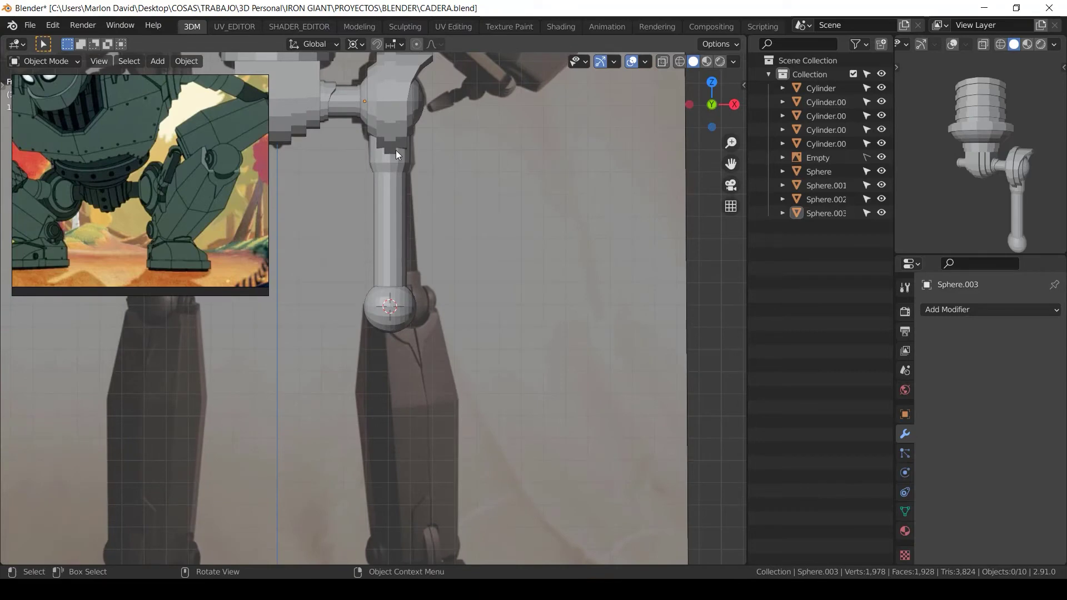
Step: Duplicate the leg shaft's bottom face about 0.09 m up along Z and separate it into its own object
key("z")
left_click(305, 267)
scroll(439, 272, "up", 4)
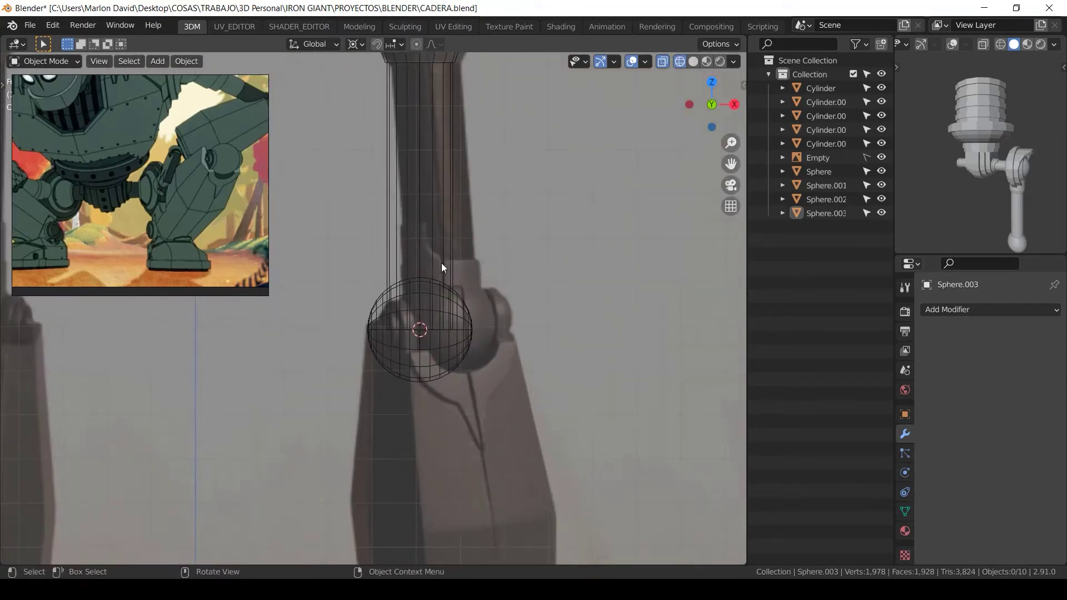
left_click(441, 266)
key("Tab")
scroll(411, 253, "up", 2)
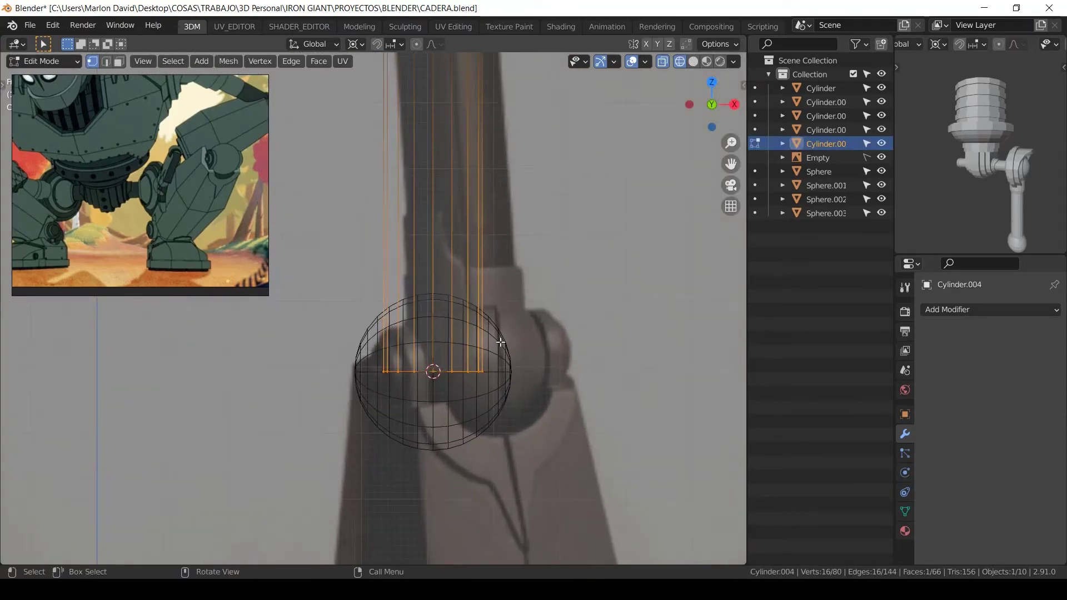
key("e")
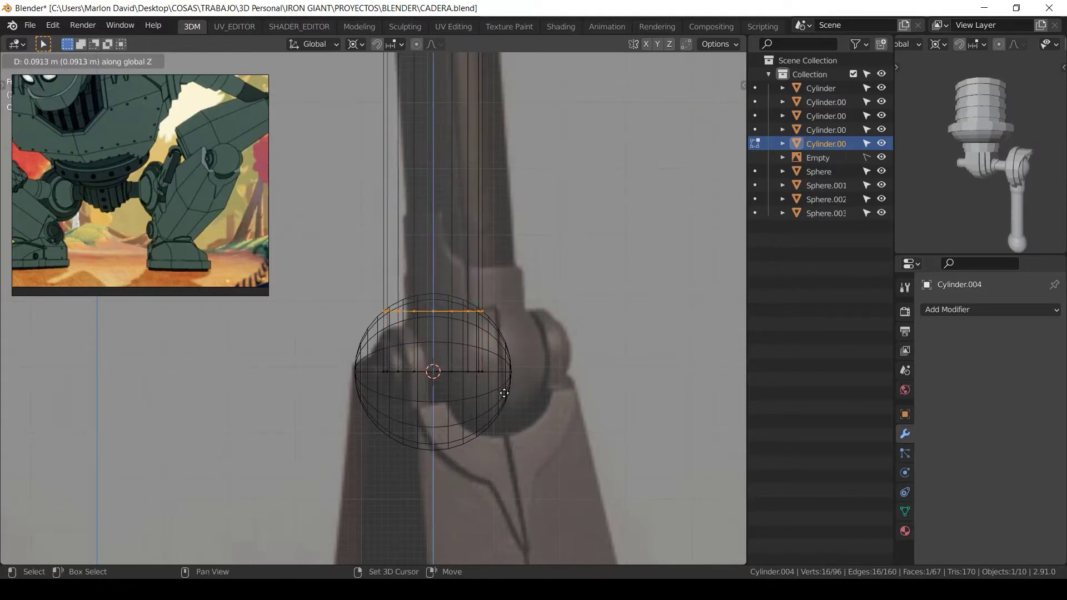
left_click(503, 398)
key("p")
left_click(499, 391)
key("Tab")
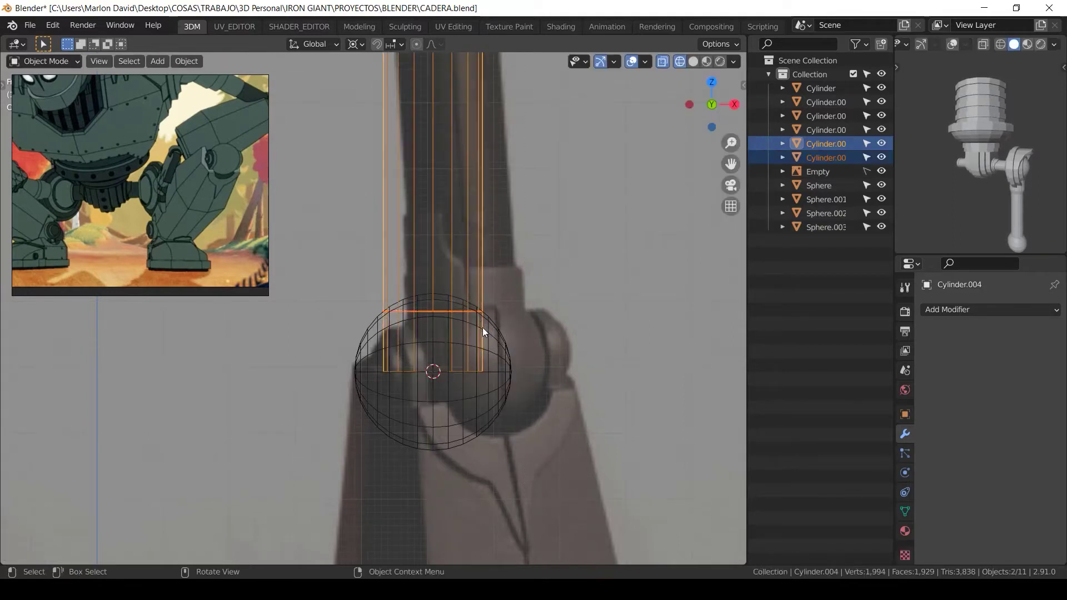
Step: Extrude the separated face up along Z into a short band above the knee ball and select the whole band
left_click(475, 310)
key("Tab")
key("g")
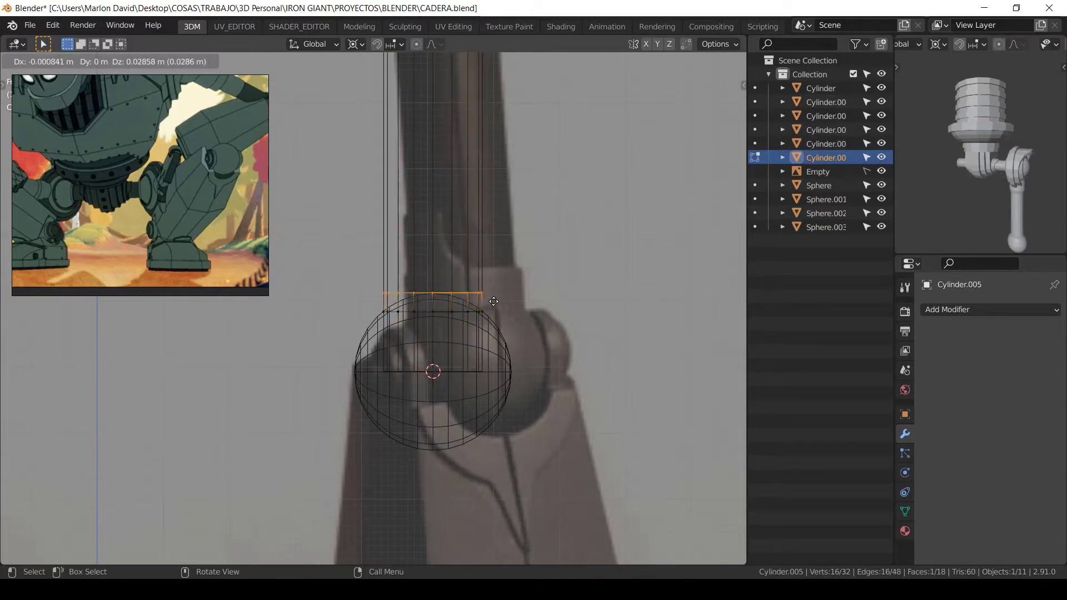
key("z")
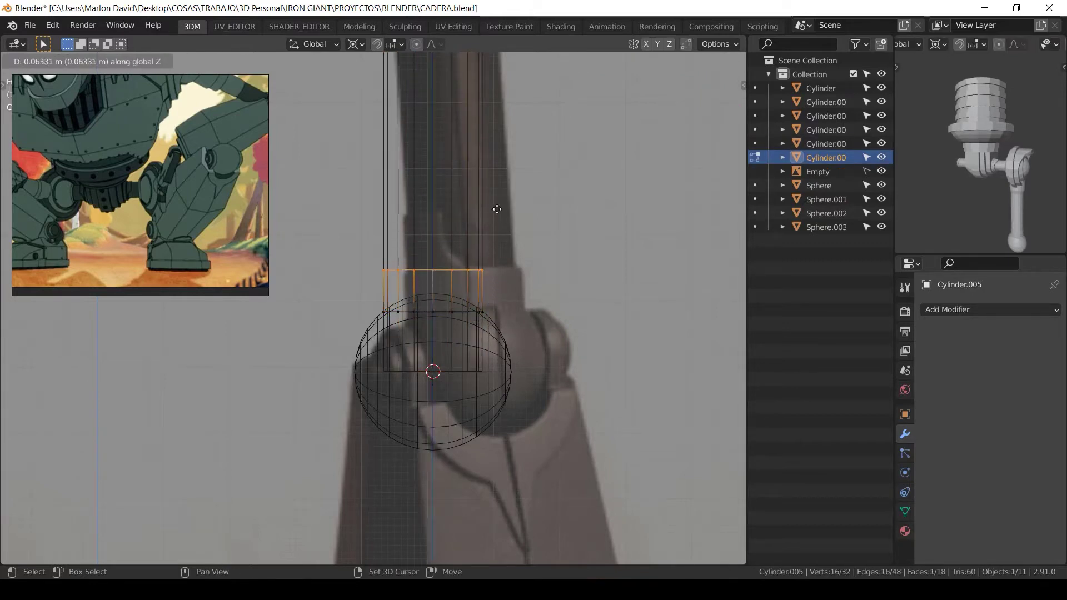
left_click(498, 202)
key("a")
key("s")
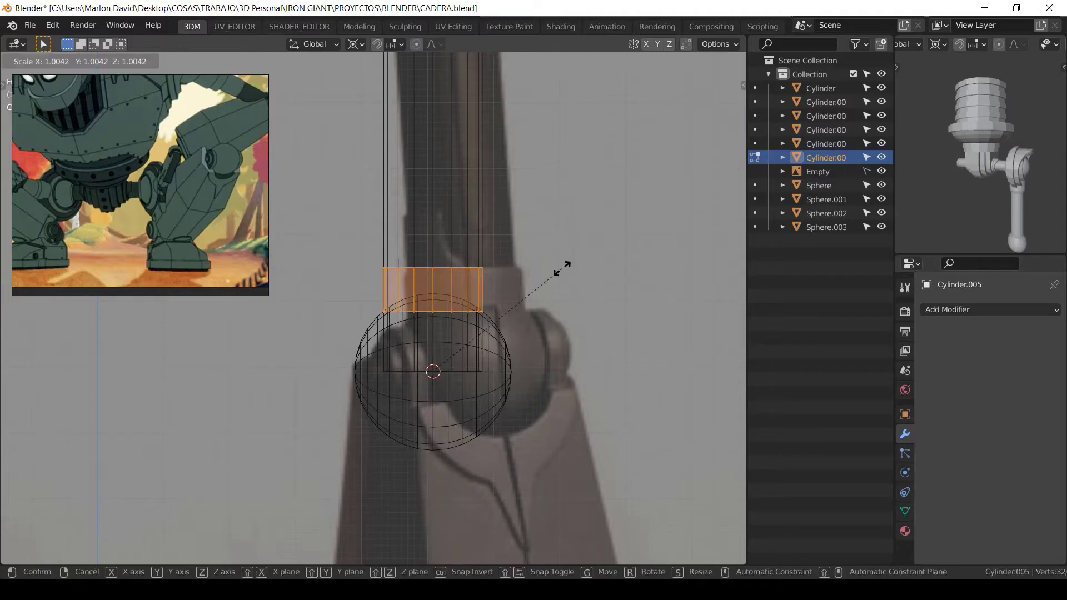
key("shift+z")
right_click(567, 268)
Step: Set the pivot to the selection's median point and scale the band outward with Z locked, comparing it with the reference
key("period")
key("s")
key("shift+z")
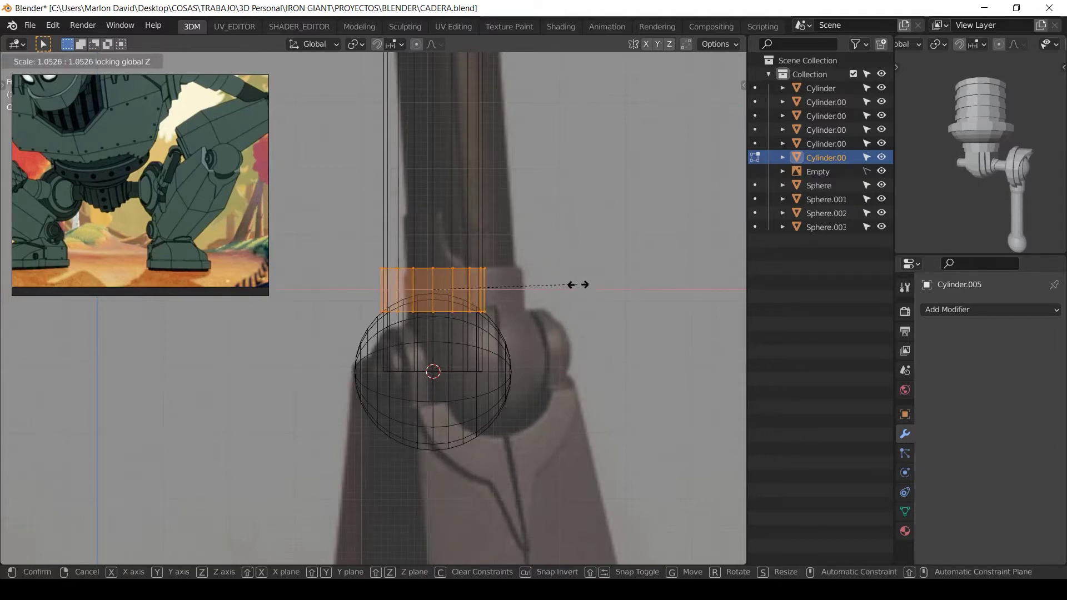
left_click(586, 286)
key("g")
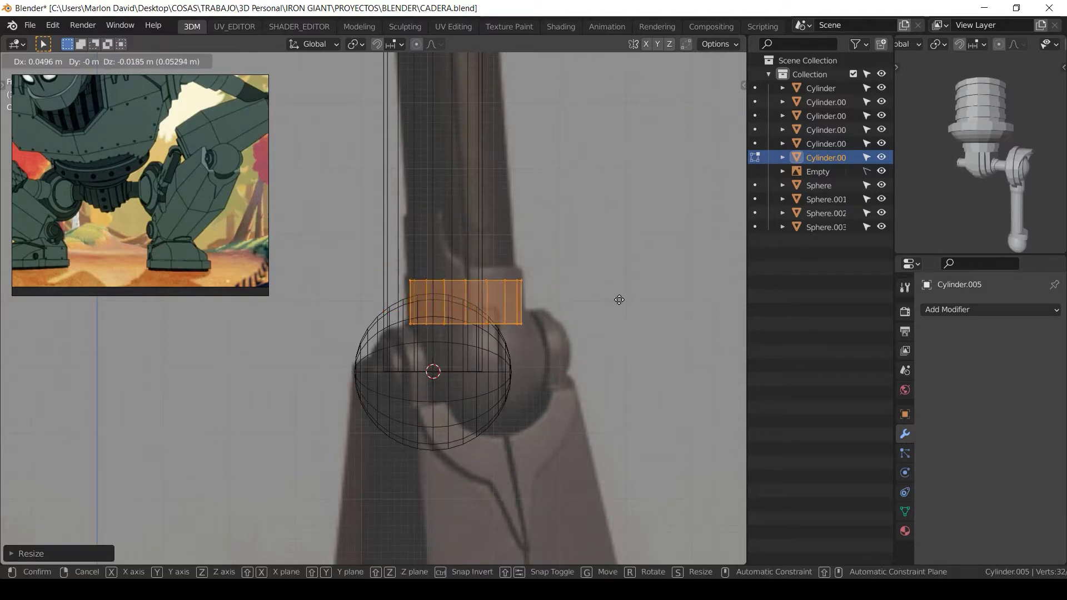
right_click(614, 295)
Step: Scale the band up by a further factor of about 1.03 with Z locked to match the reference's knee collar, then deselect it
key("s")
key("shift+z")
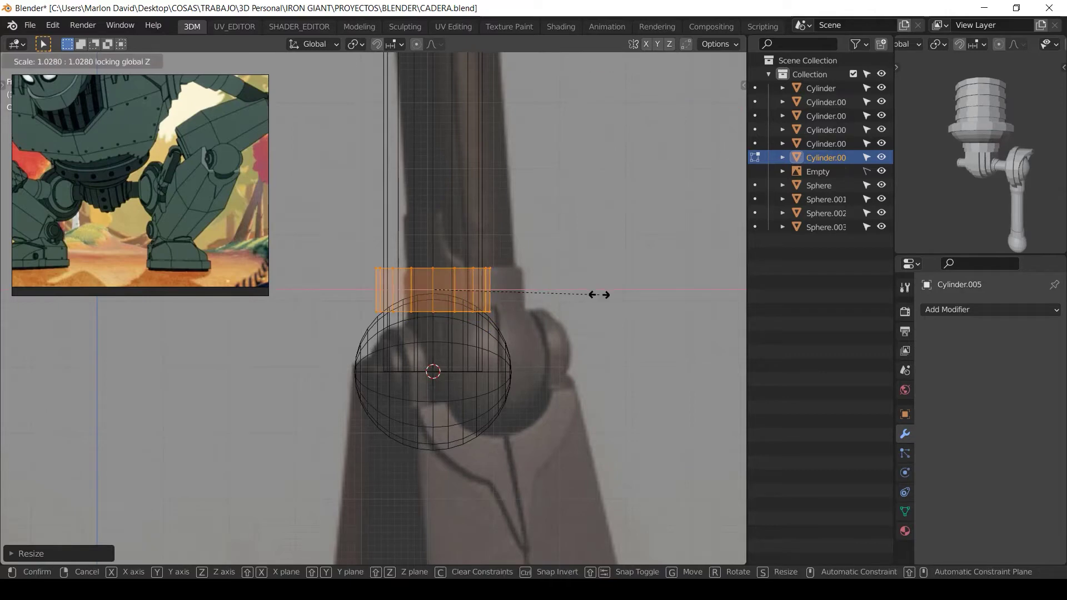
left_click(603, 296)
key("g")
right_click(631, 298)
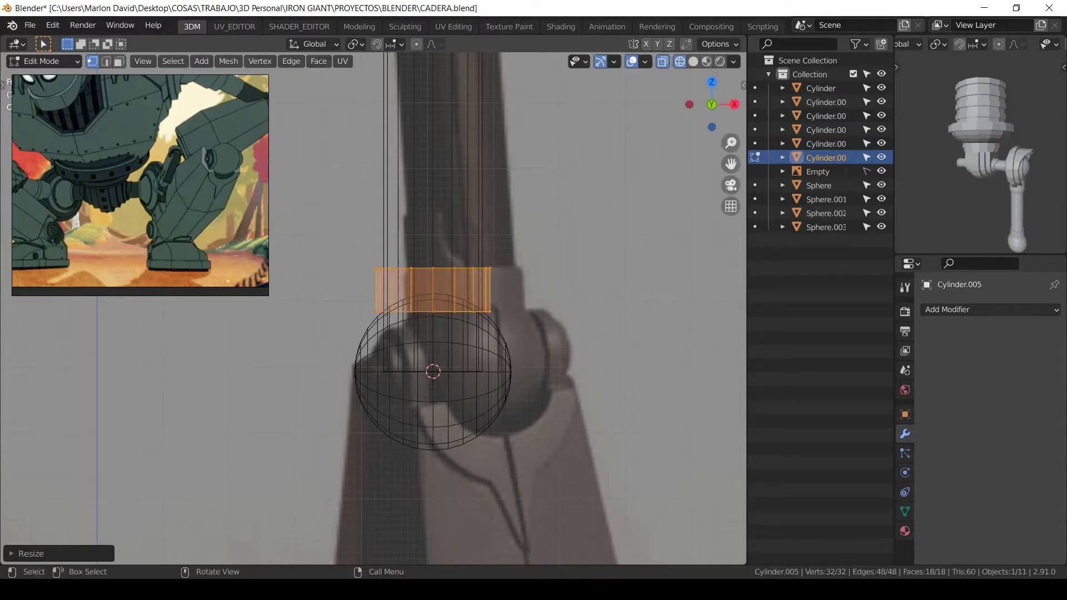
key("s")
right_click(605, 293)
scroll(435, 231, "up", 2)
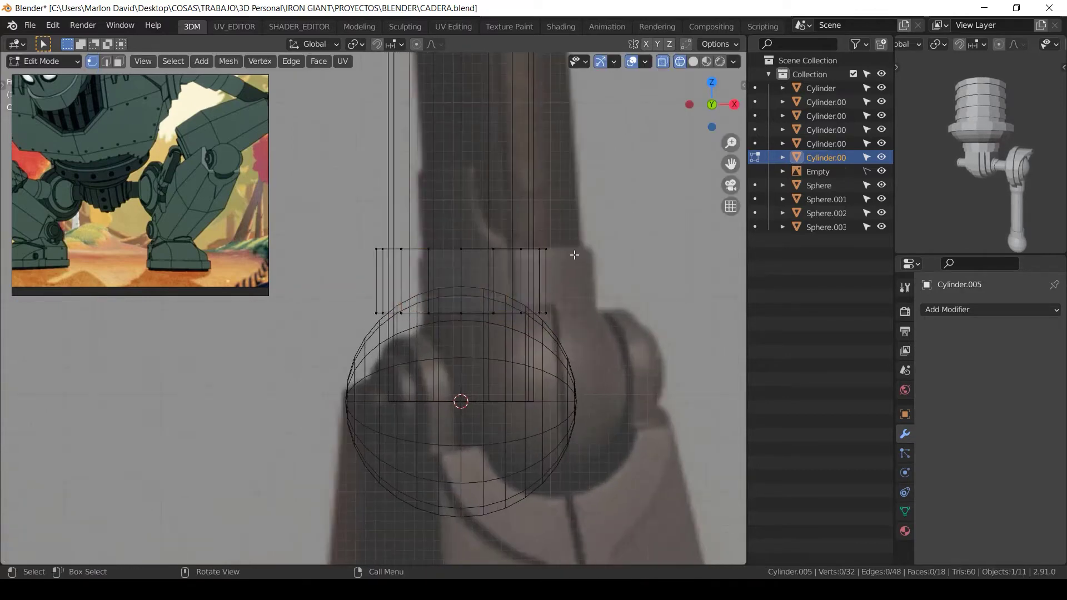
Step: Inset the knee collar's top face slightly and extrude it up along Z by about 0.08 m around the leg shaft
left_click_drag(625, 165, 342, 258)
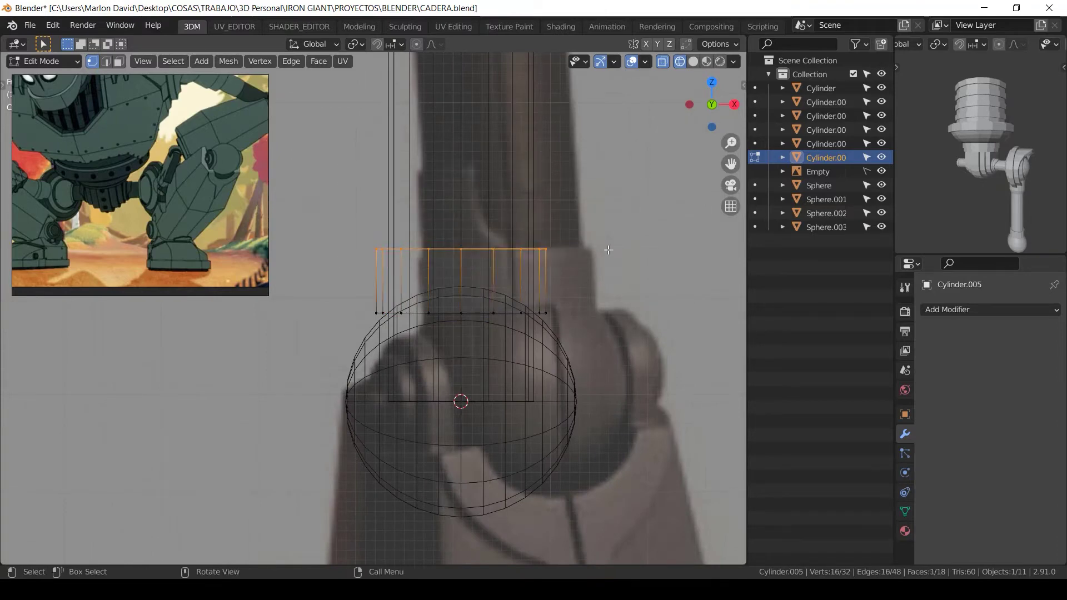
middle_click_drag(609, 250, 598, 288)
key("i")
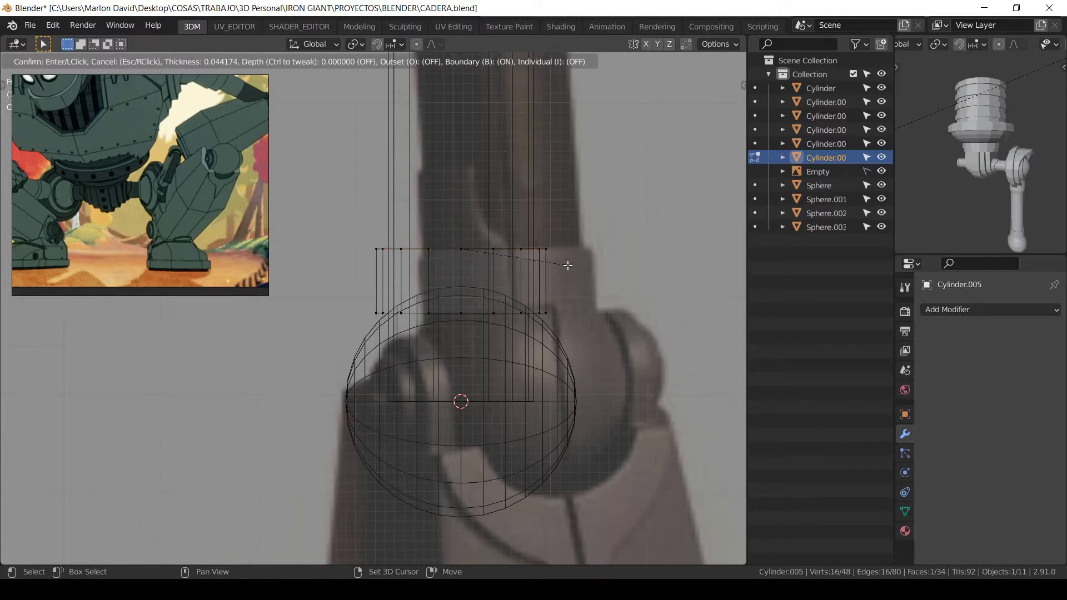
left_click(568, 265)
key("e")
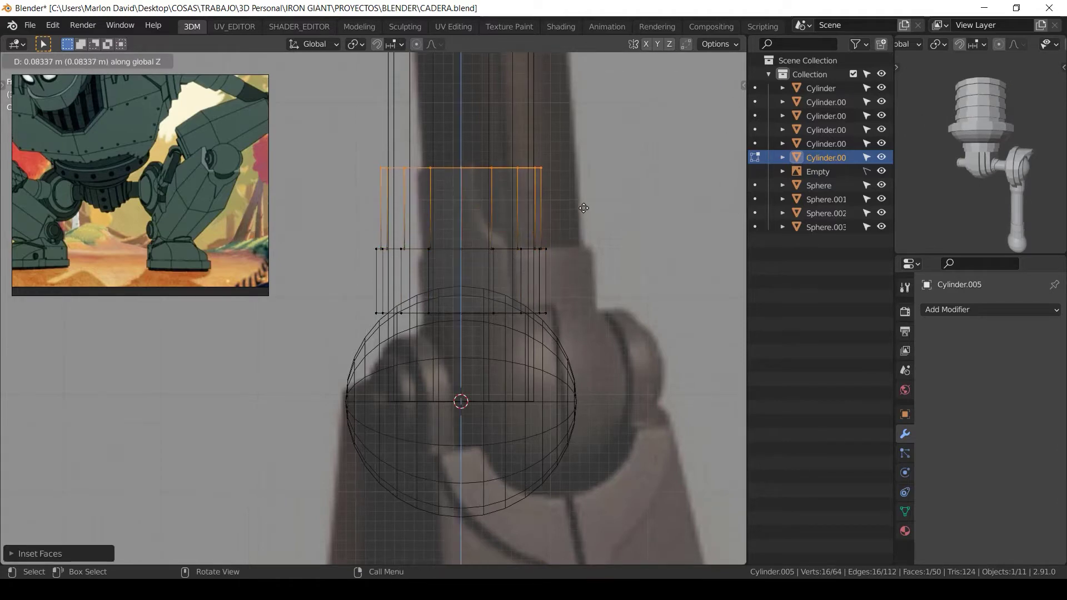
left_click(585, 177)
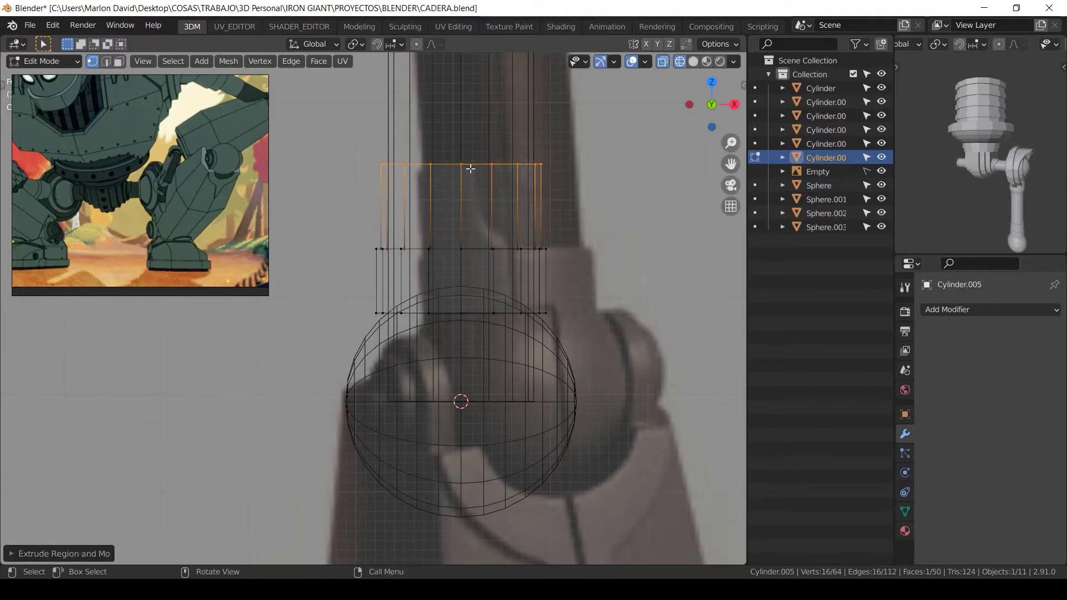
Step: Add a loop cut near the base of the extruded sleeve and delete the vertices on the outer half of its upper ring
left_click(489, 234)
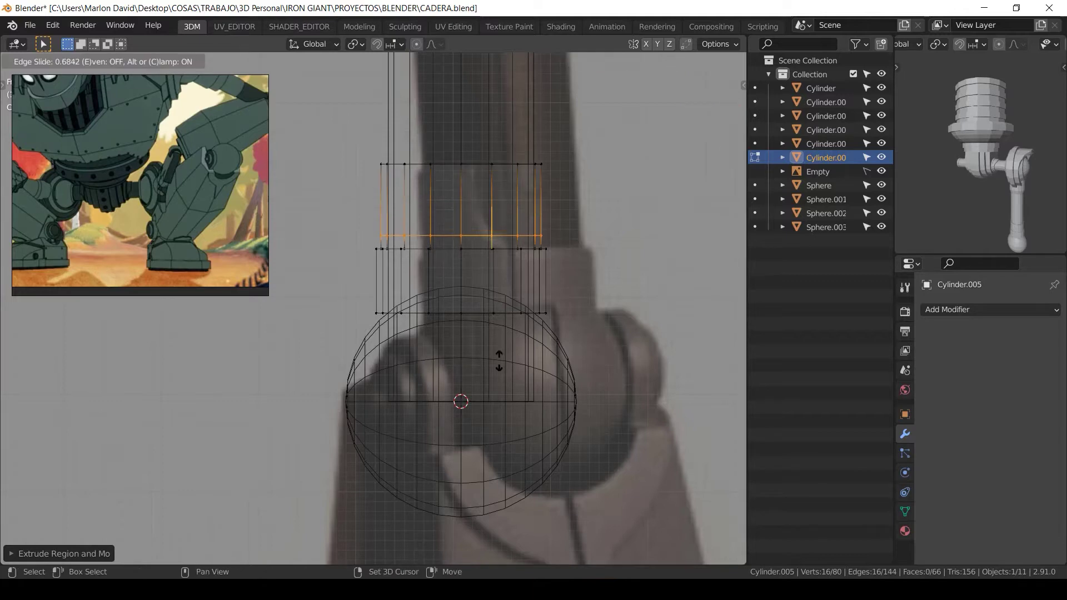
left_click(503, 418)
left_click_drag(572, 126, 491, 182)
key("x")
key("Escape")
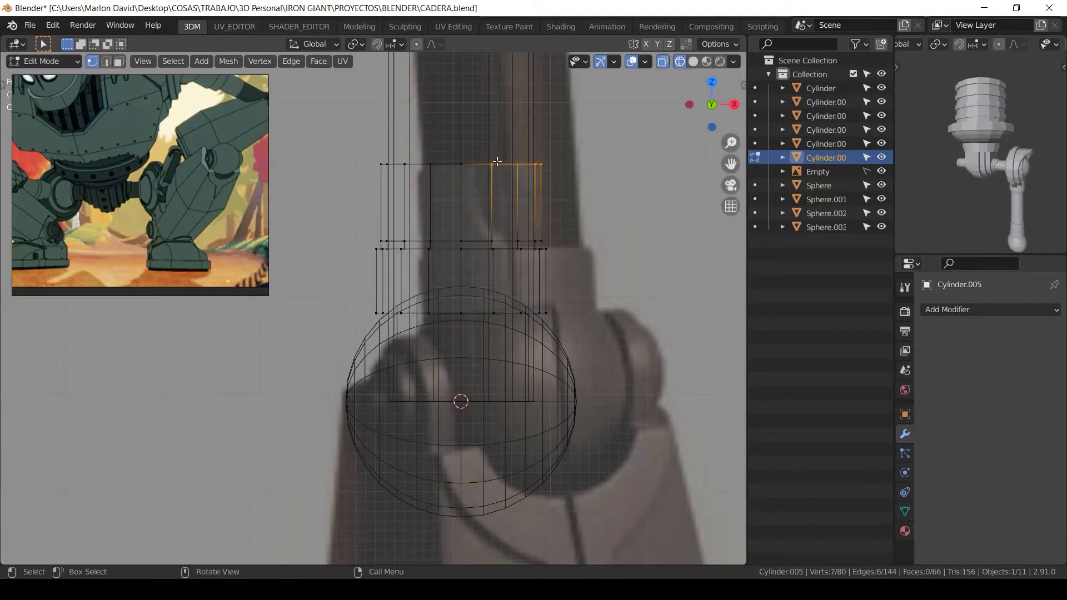
key("x")
left_click(509, 144)
Step: Lower the collar's ledge rings slightly, then raise the sleeve's lower edge loop a little along Z
key("shift+z")
mouse_move(510, 144)
middle_mouse_down()
mouse_move(448, 263)
mouse_move(431, 225)
mouse_move(430, 175)
middle_mouse_up()
scroll(441, 235, "up", 2)
left_click(431, 274)
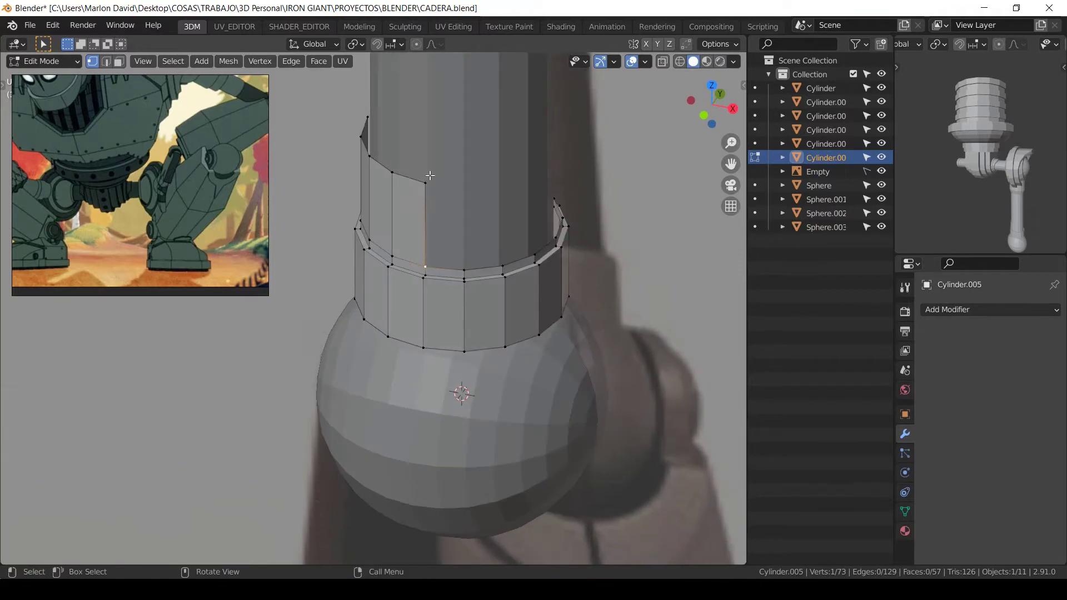
key("KP_1")
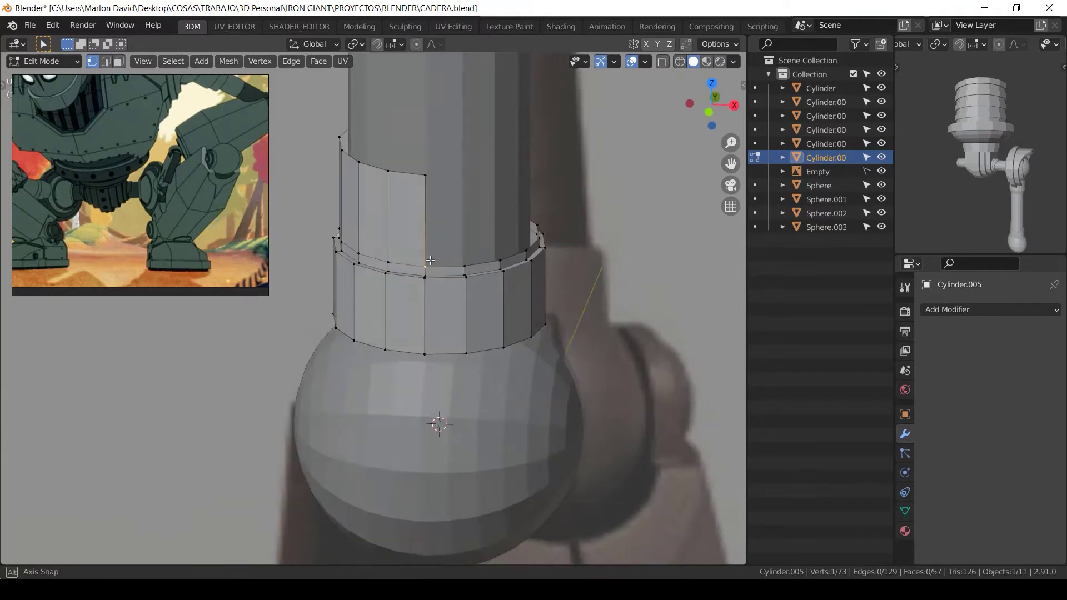
key("shift+z")
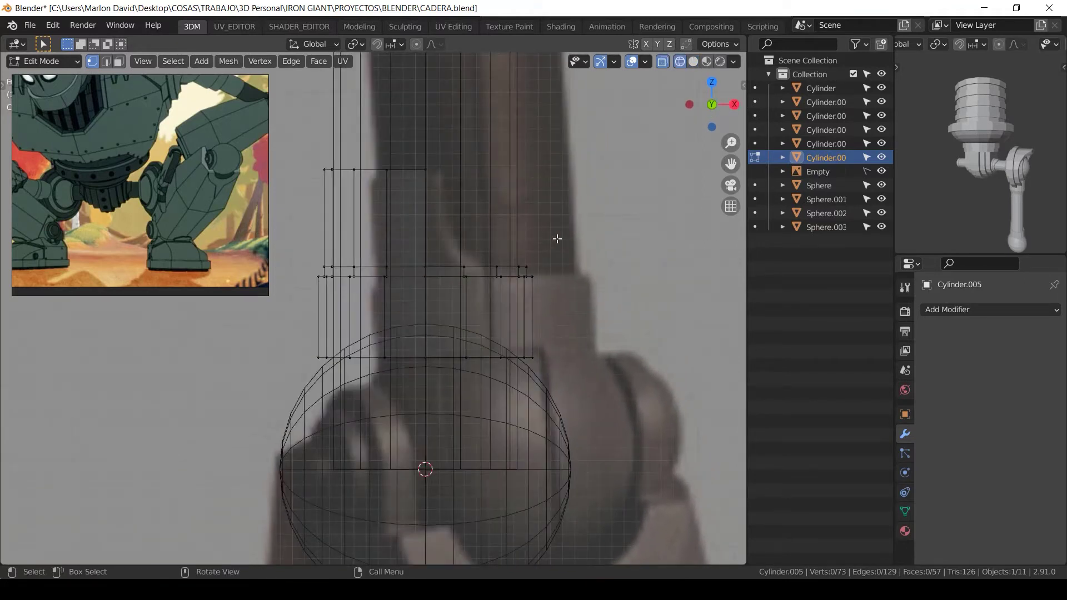
left_click_drag(558, 238, 287, 280)
key("g")
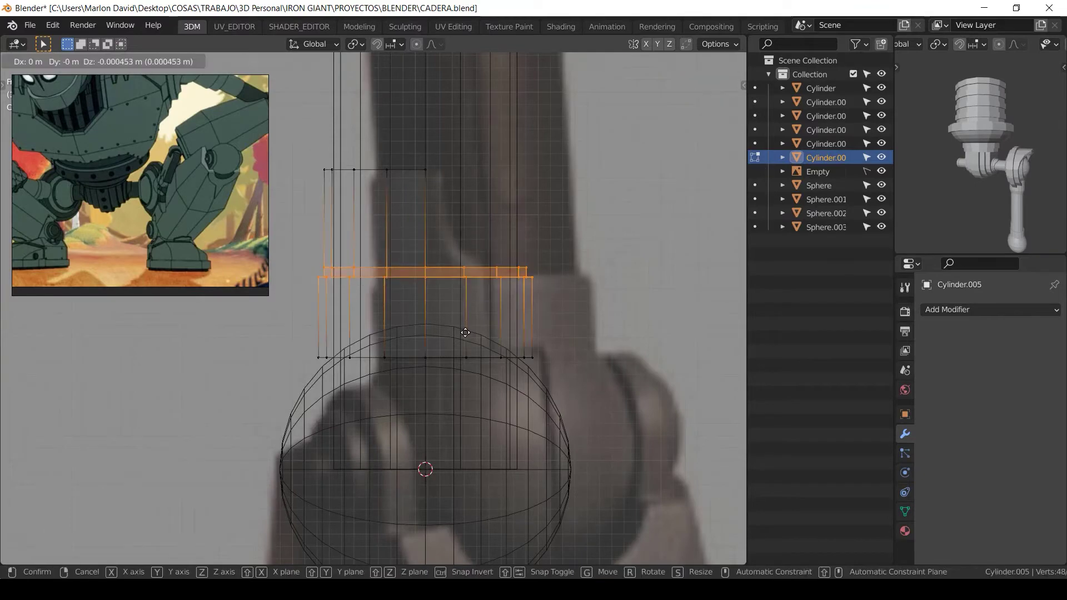
key("Return")
left_click(578, 250)
left_click_drag(581, 225, 322, 275)
key("g")
key("z")
left_click(345, 259)
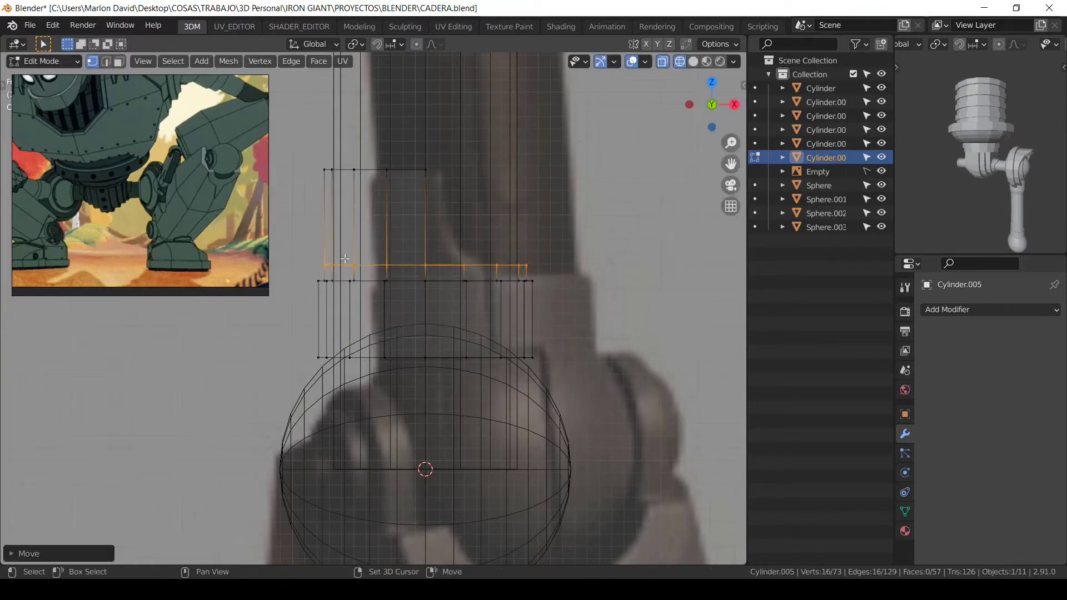
Step: Extrude the sleeve's stepped open rim and scale it inward toward the shaft about the 3D cursor with Z locked, then leave mesh editing
left_click(427, 221)
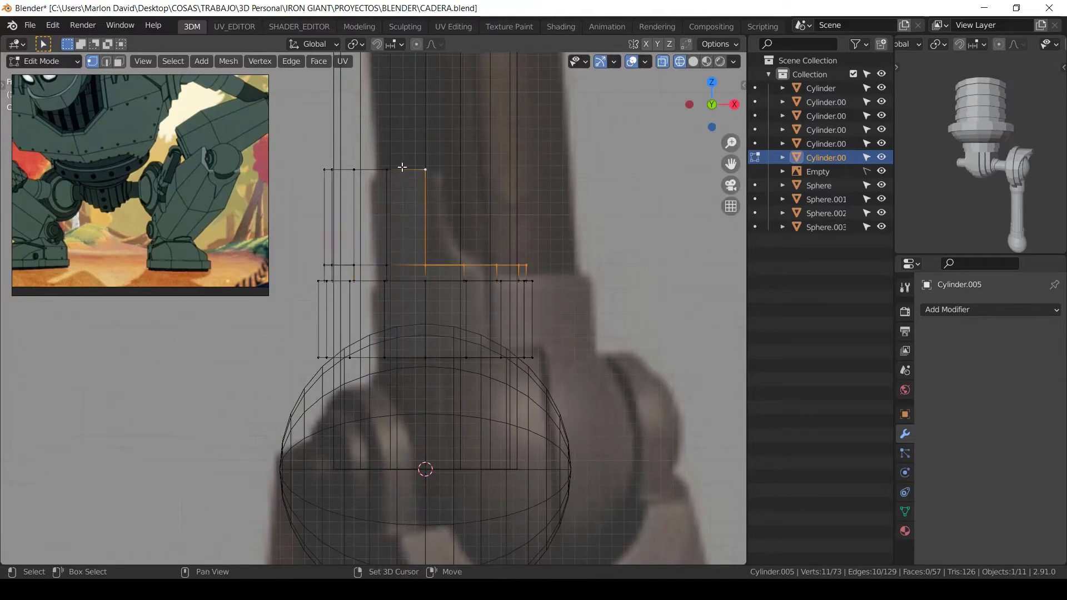
key("z")
left_click(500, 179)
mouse_move(500, 179)
middle_mouse_down()
mouse_move(486, 270)
mouse_move(419, 211)
mouse_move(515, 308)
mouse_move(500, 445)
mouse_move(542, 337)
middle_mouse_up()
key("KP_7")
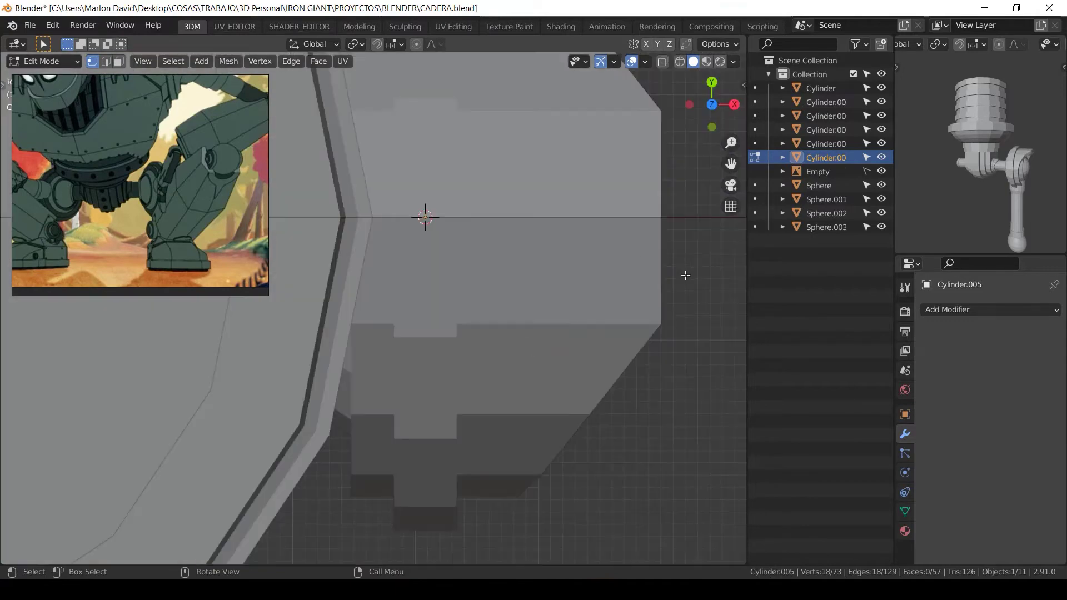
key("z")
left_click(474, 191)
middle_click_drag(459, 217, 435, 253, "shift")
scroll(435, 253, "up", 1)
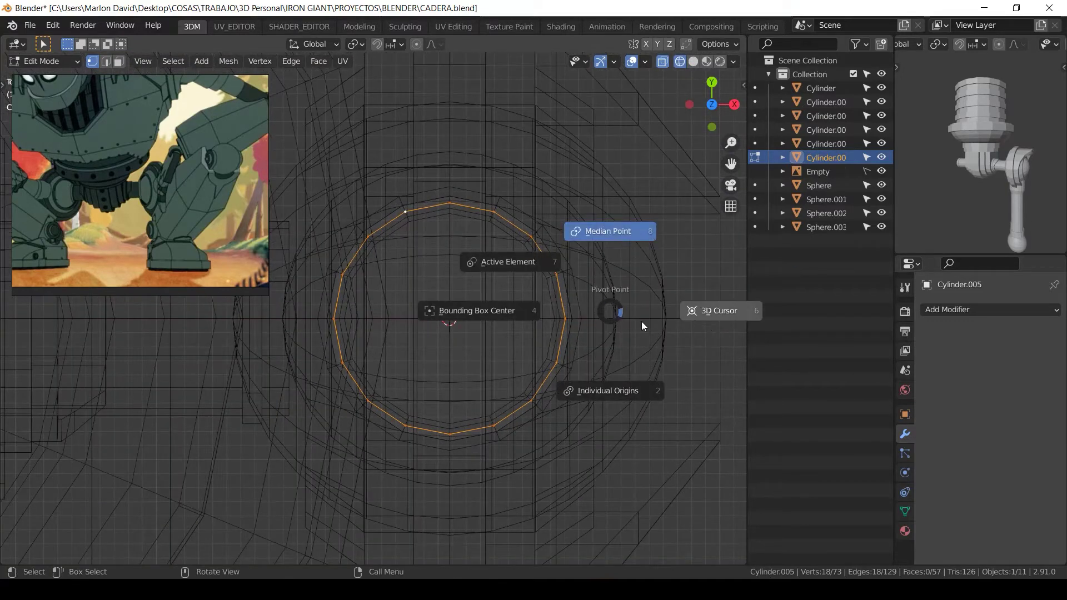
left_click(741, 315)
key("s")
key("shift+z")
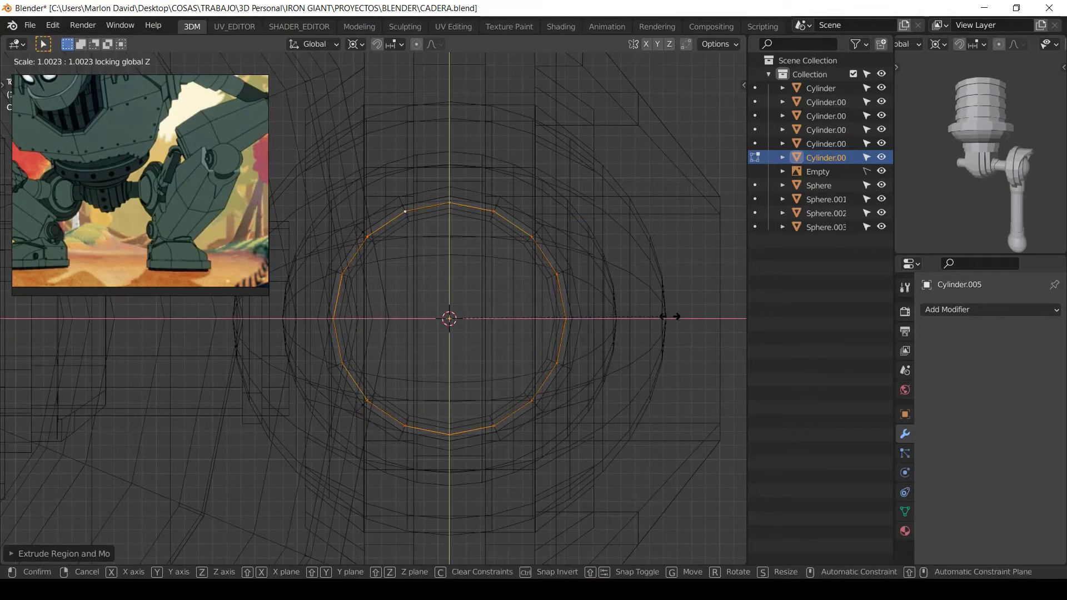
left_click(644, 310)
key("z")
left_click(798, 328)
mouse_move(594, 345)
middle_mouse_down()
mouse_move(577, 268)
mouse_move(436, 200)
mouse_move(529, 176)
middle_mouse_up()
key("Tab")
Step: Apply all transforms to the flared hip cover and add a Mirror modifier on the X axis
scroll(432, 221, "down", 4)
left_click(432, 222)
middle_click_drag(433, 222, 485, 201)
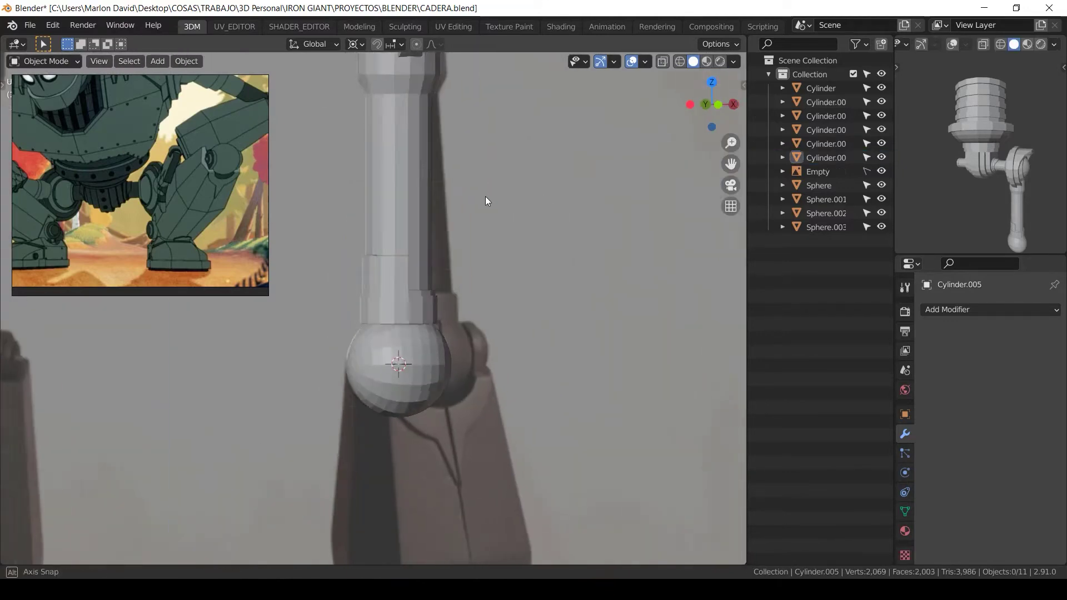
scroll(486, 201, "down", 8)
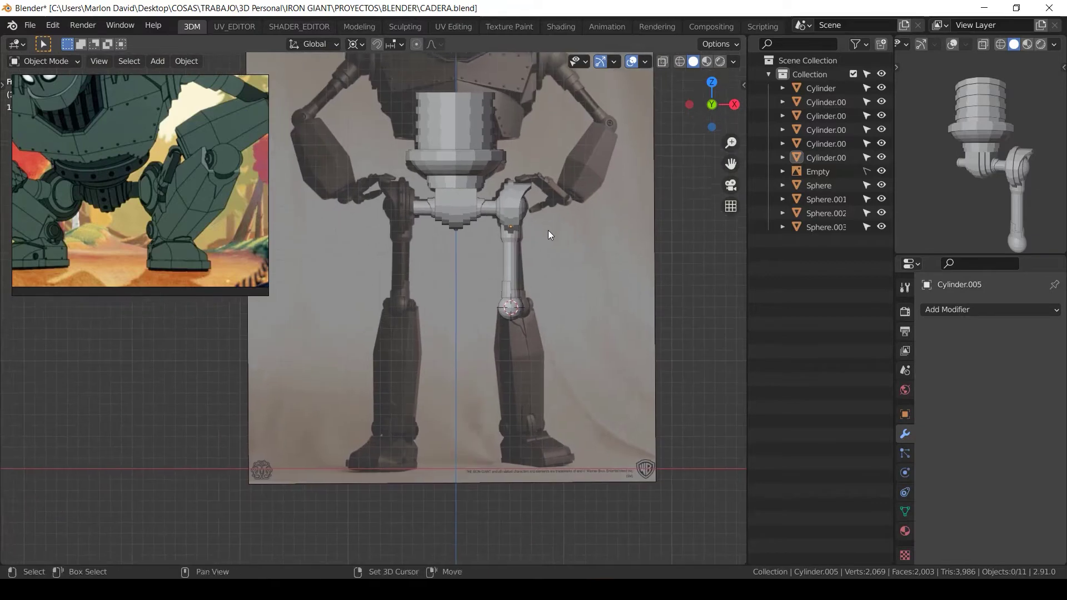
scroll(548, 230, "up", 3)
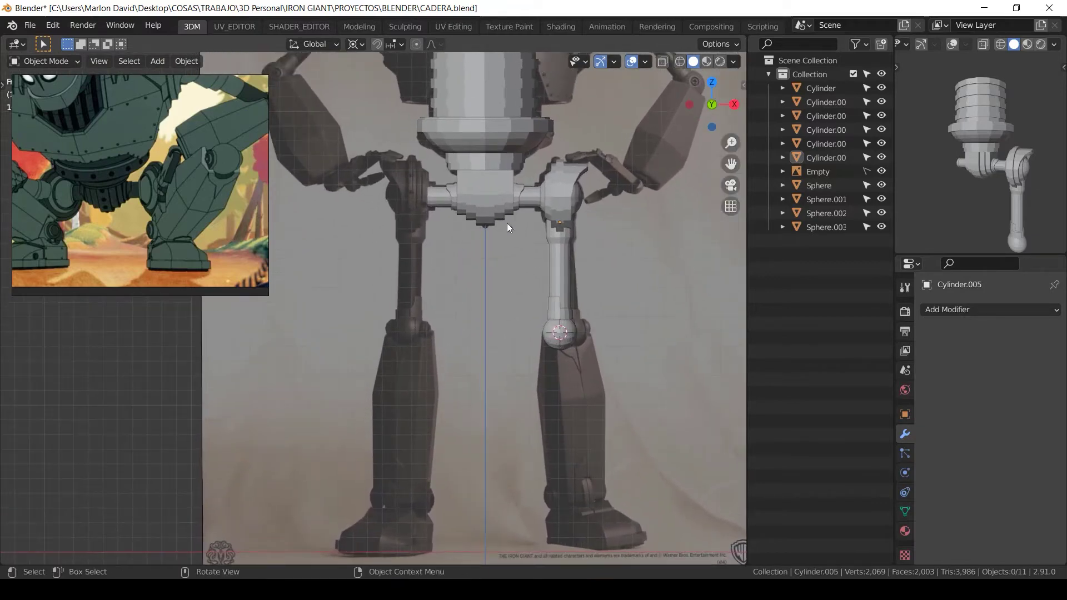
scroll(507, 222, "up", 3)
scroll(477, 285, "up", 2)
left_click(654, 189)
middle_click_drag(654, 189, 632, 202, "shift")
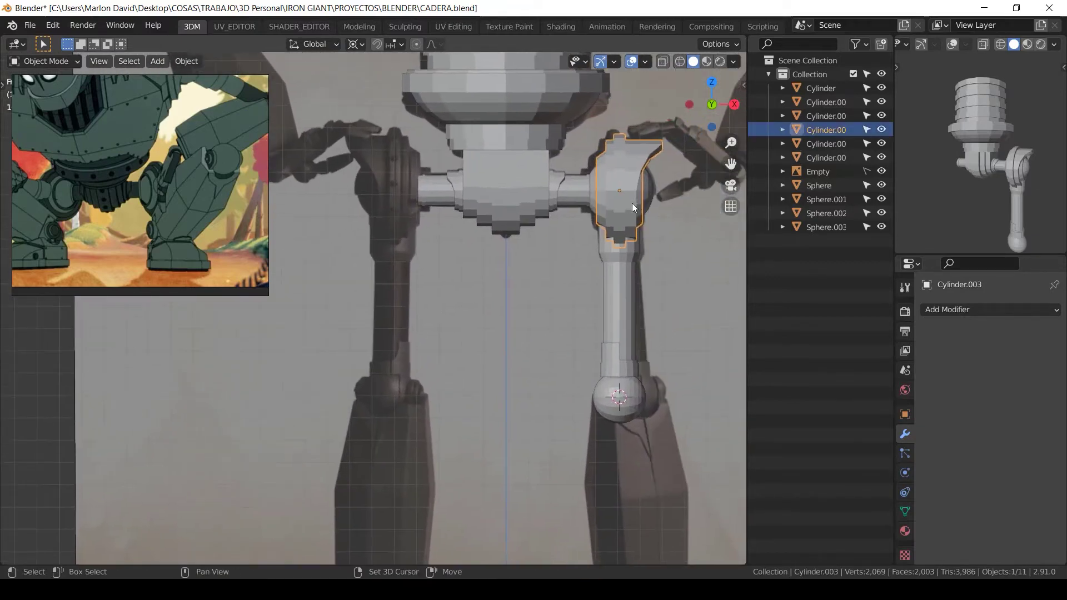
key("ctrl+a")
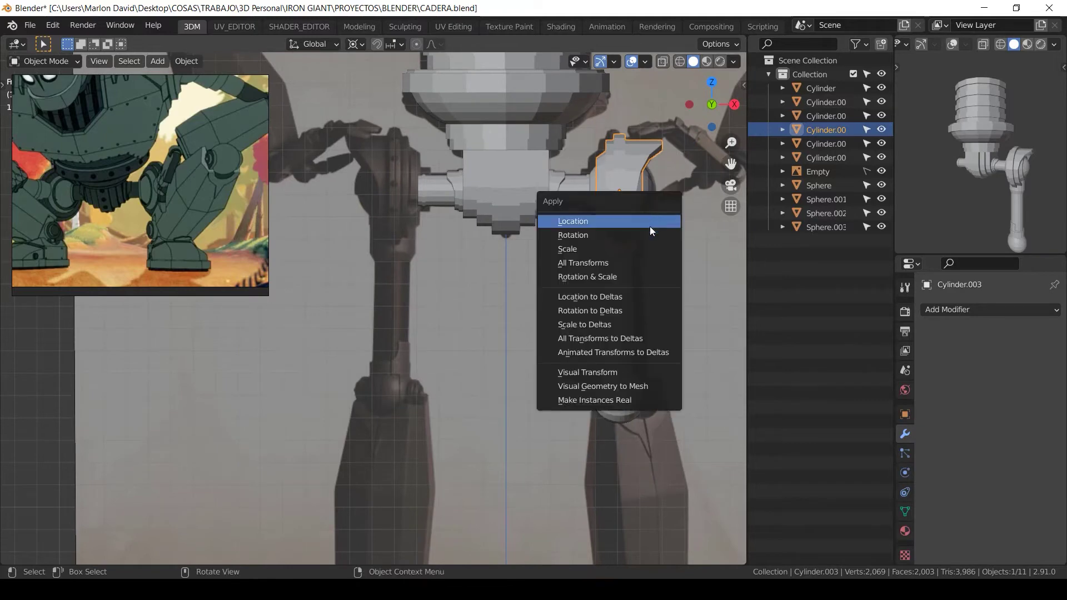
left_click(638, 263)
left_click(949, 309)
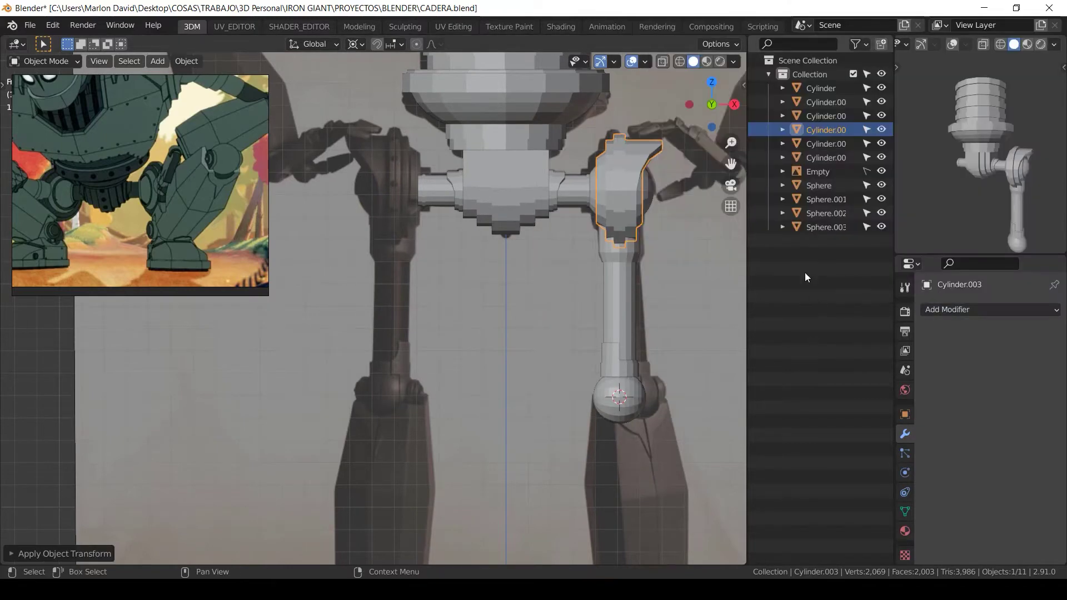
left_click(937, 312)
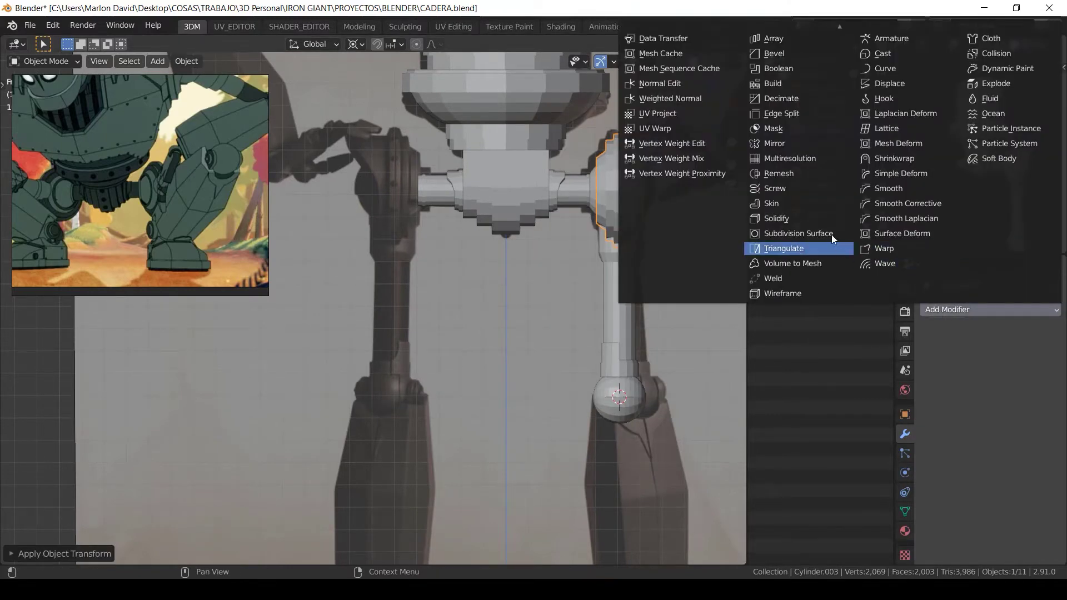
left_click(801, 145)
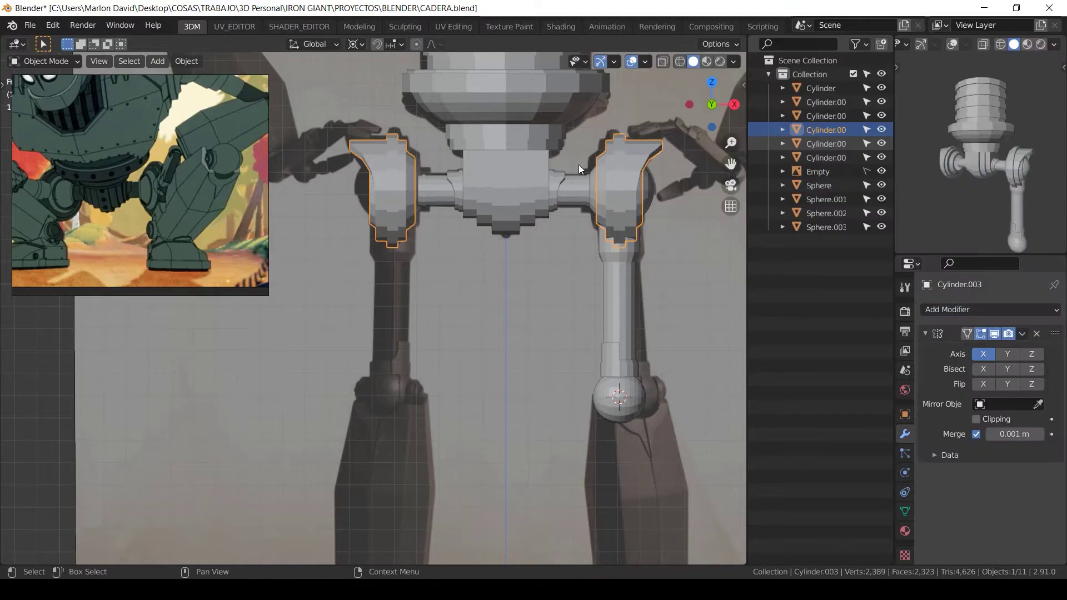
Step: Apply the transforms of the hip and knee spheres object and mirror it across the X axis with a Mirror modifier
left_click(644, 202)
key("ctrl+a")
left_click(638, 205)
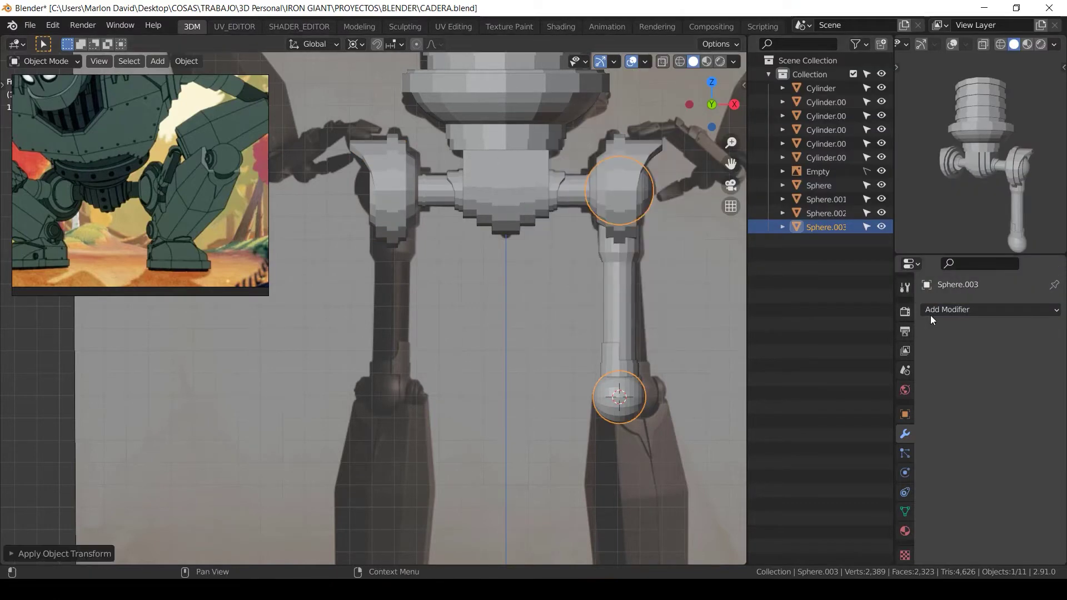
left_click(939, 309)
left_click(774, 143)
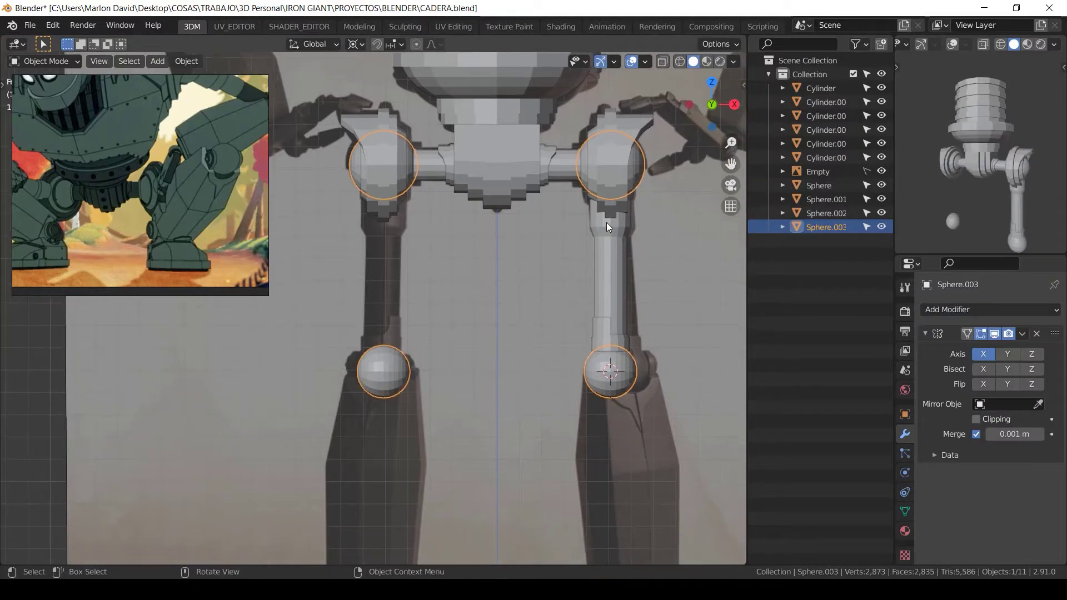
Step: Apply the transforms of the upper leg shaft and give it a Mirror modifier on the X axis
left_click(633, 229)
key("ctrl+a")
left_click(627, 229)
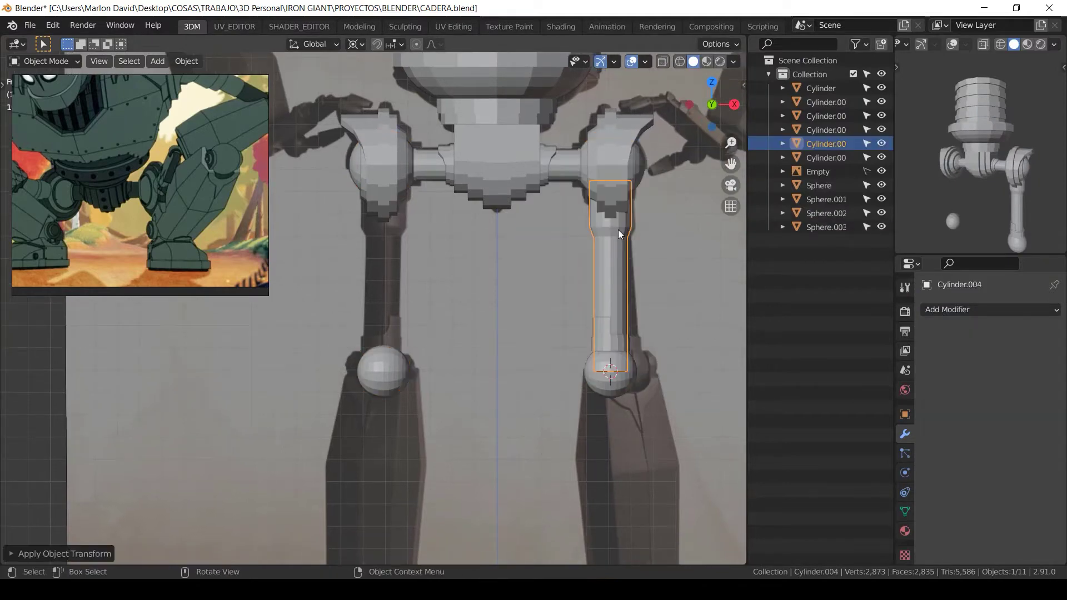
left_click(943, 309)
left_click(783, 148)
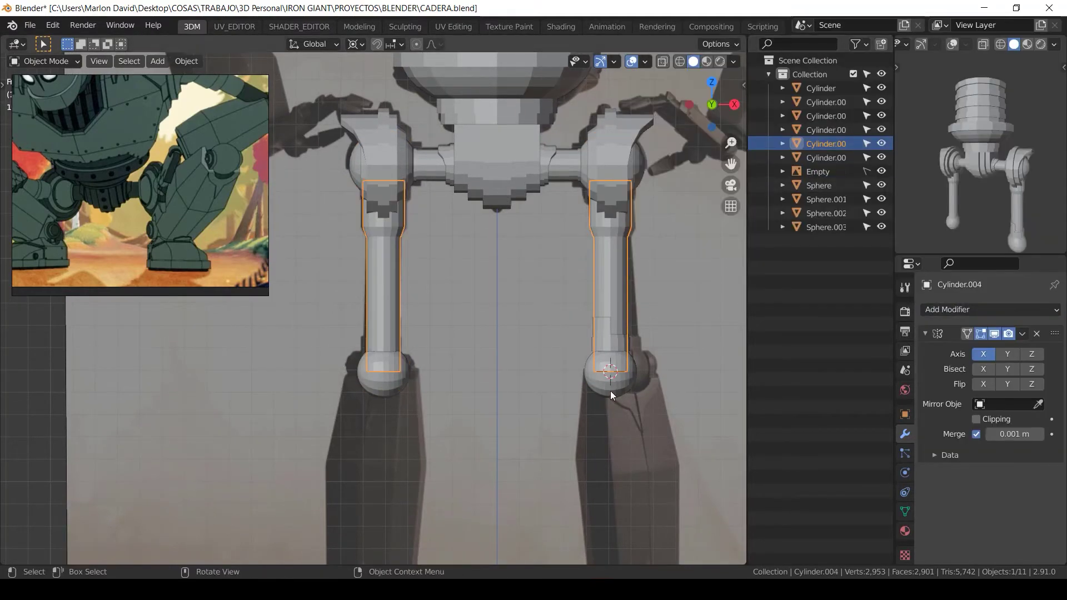
Step: Examine the mirrored hips and legs against the front reference and from an angle
left_click(646, 312)
middle_click_drag(646, 312, 631, 291)
key("KP_1")
scroll(631, 292, "down", 3)
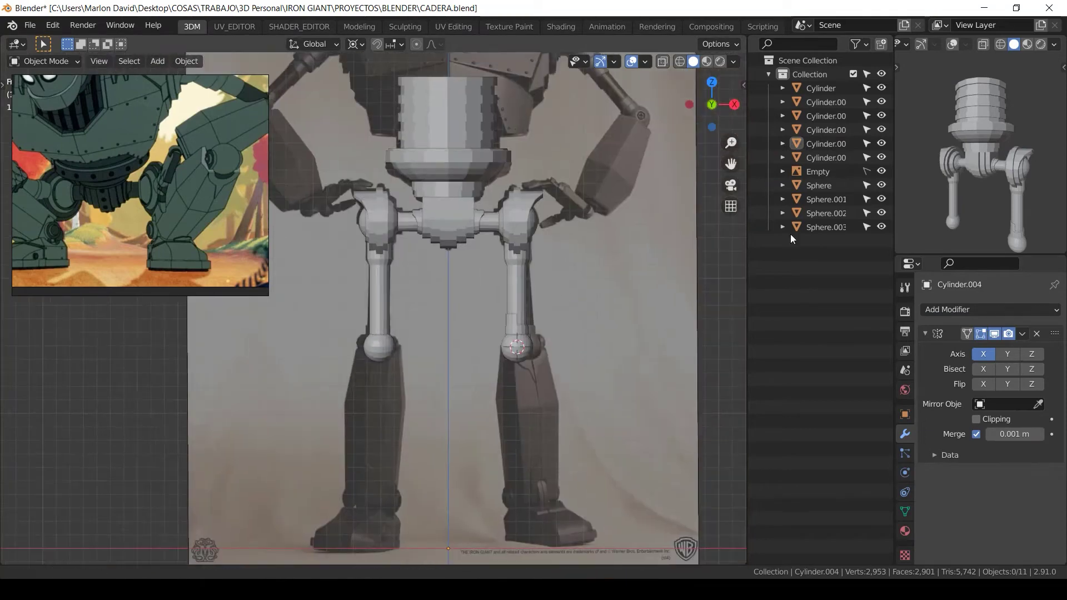
middle_click_drag(991, 218, 991, 169, "shift")
scroll(982, 150, "down", 3)
scroll(434, 152, "up", 2)
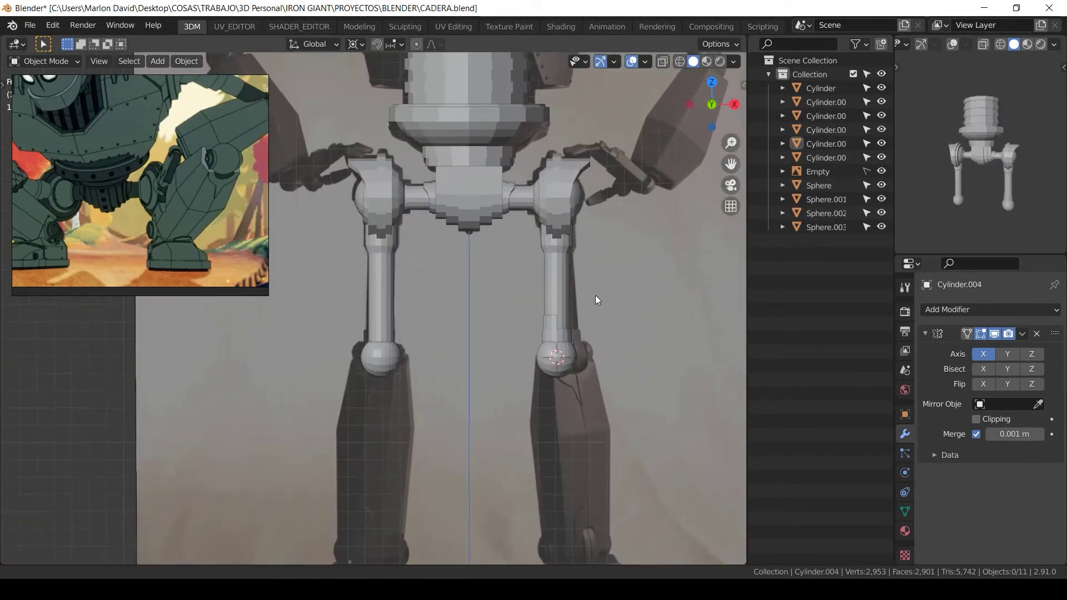
middle_click_drag(595, 295, 577, 264)
scroll(577, 260, "up", 5)
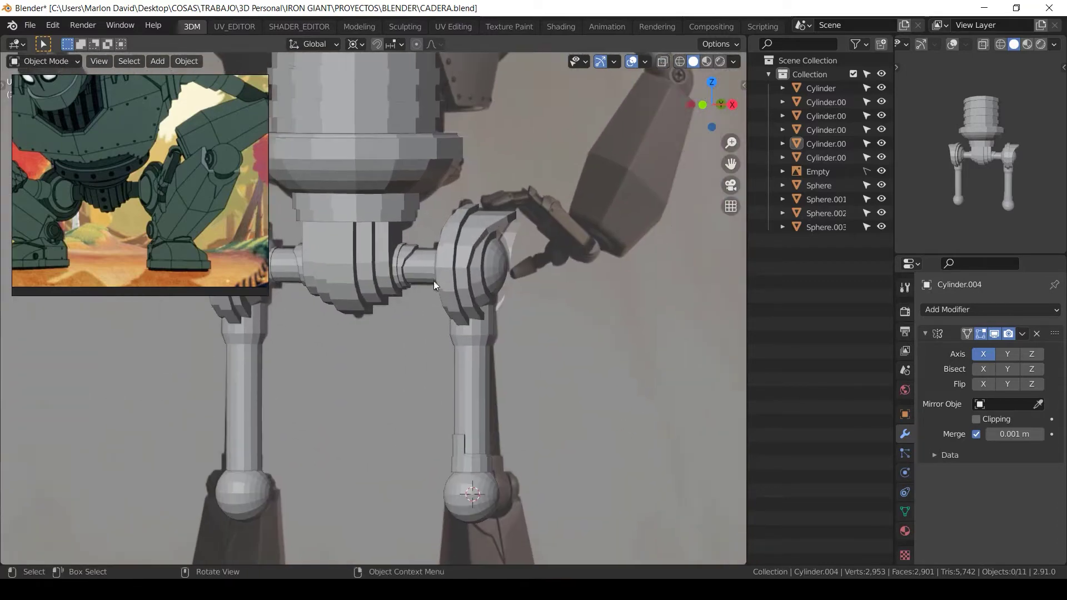
Step: Separate the hip sphere from the knee sphere into its own object
left_click(436, 244)
scroll(433, 267, "up", 3)
key("Tab")
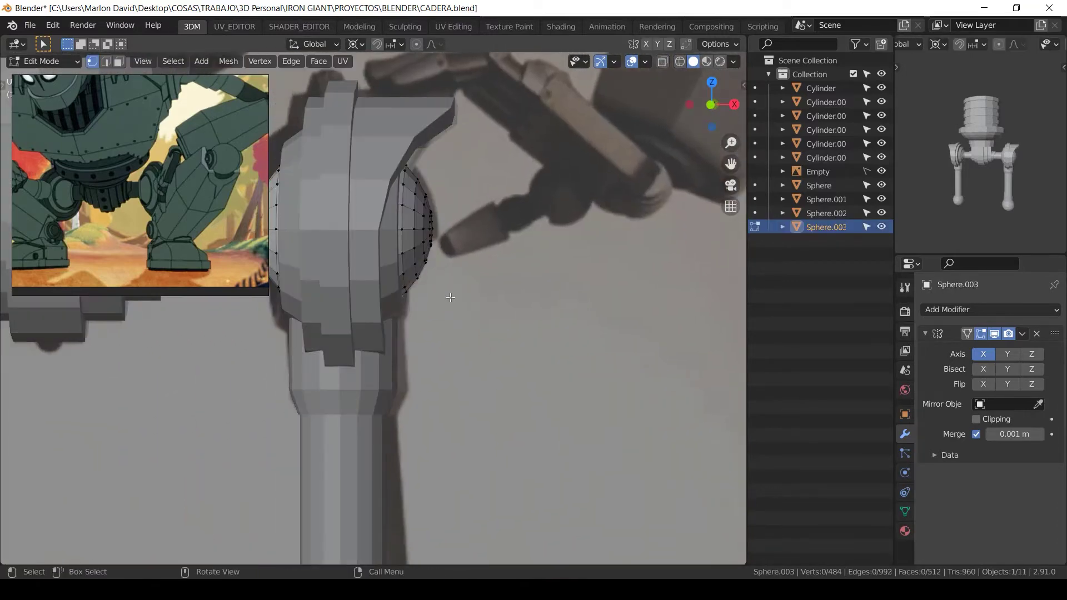
scroll(448, 296, "down", 5)
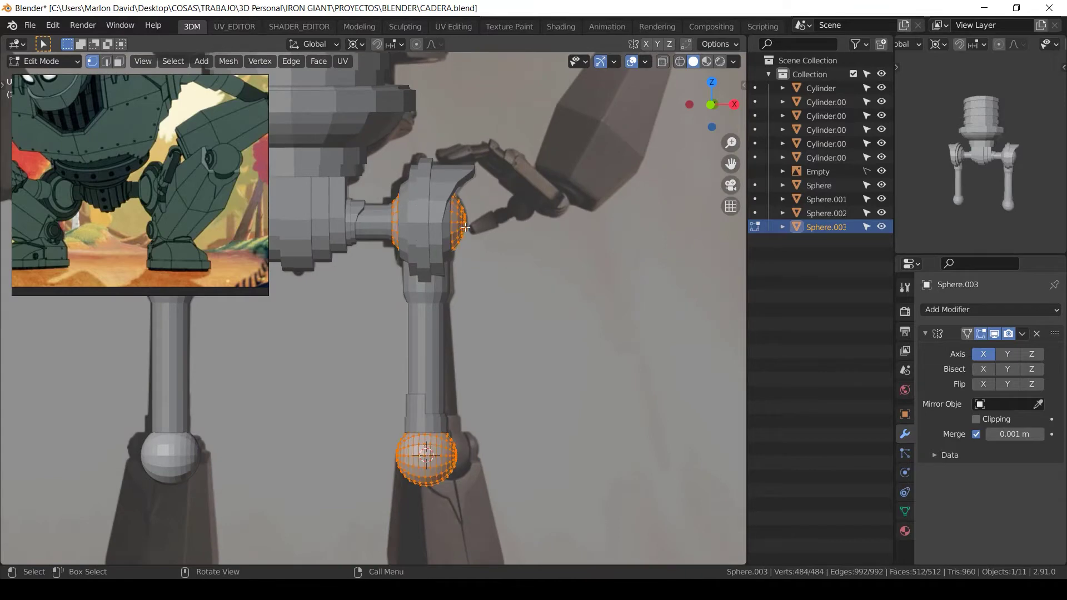
key("l")
key("p")
left_click(461, 224)
scroll(467, 235, "up", 3)
scroll(498, 241, "up", 3)
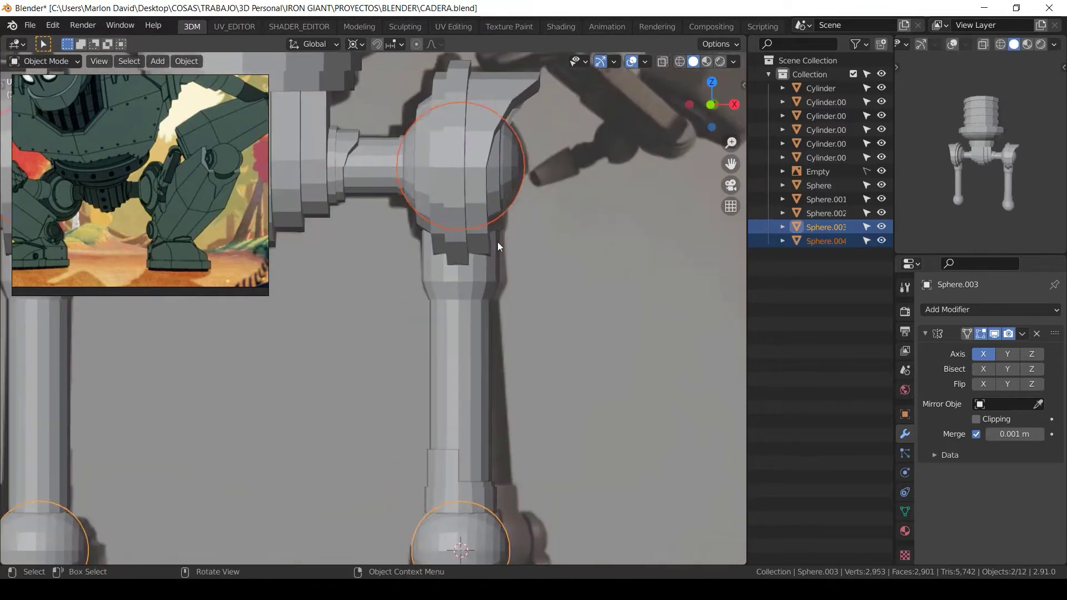
Step: Rotate the separated hip sphere's whole mesh by 90° about its median point in the front wireframe view
mouse_move(535, 180)
middle_mouse_down("shift")
mouse_move(498, 284)
mouse_move(522, 272)
middle_mouse_up("shift")
key("a")
scroll(503, 267, "up", 2)
key("z")
left_click(322, 271)
middle_click_drag(598, 265, 503, 287, "shift")
scroll(507, 279, "up", 1)
key("r")
key("9")
key("0")
key("Return")
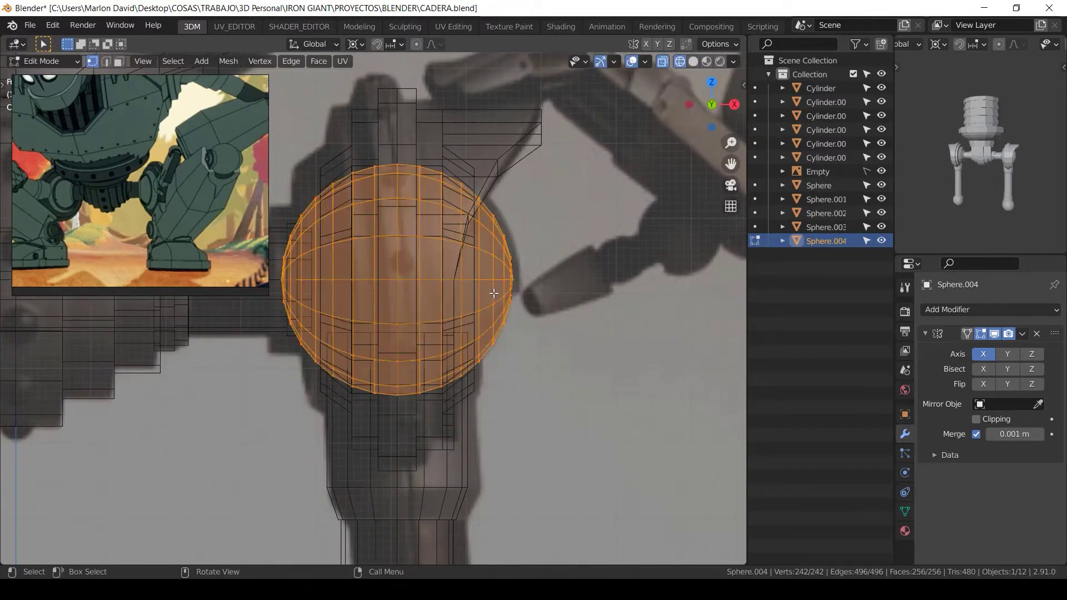
scroll(602, 281, "down", 5)
scroll(591, 407, "up", 5)
key("r")
key("9")
key("0")
key("Return")
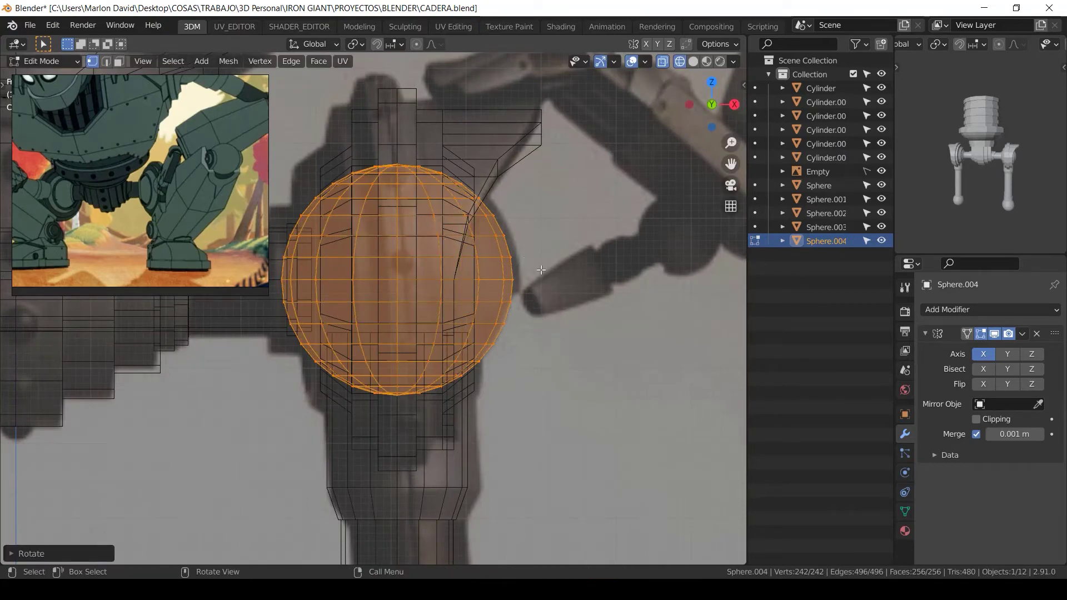
Step: Select the upper outer quarter of the hip sphere's mesh in the front wireframe view
middle_click_drag(532, 232, 533, 235, "shift")
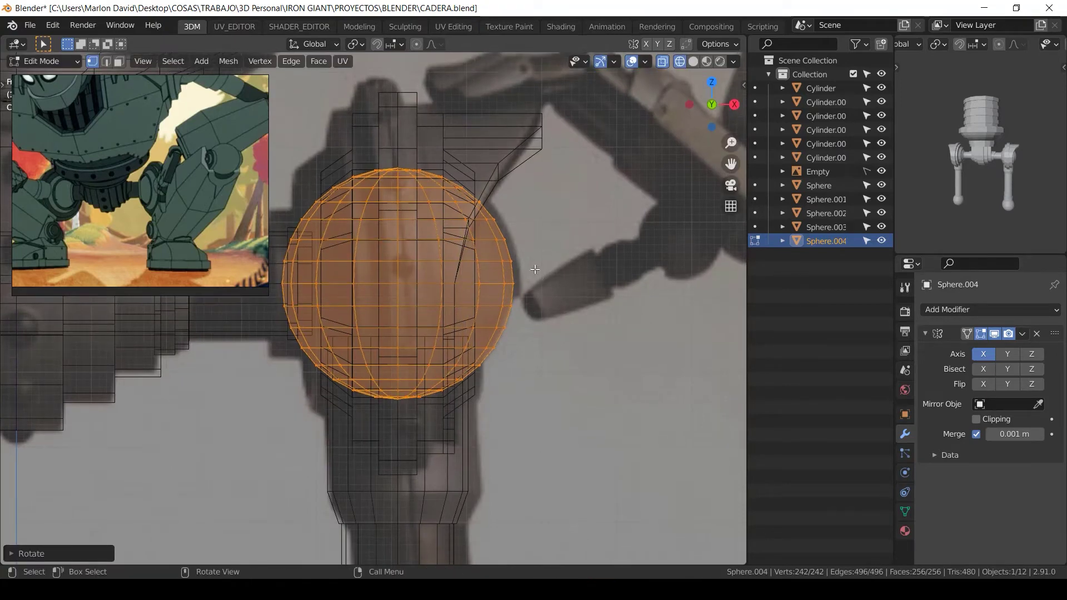
left_click_drag(542, 129, 257, 319)
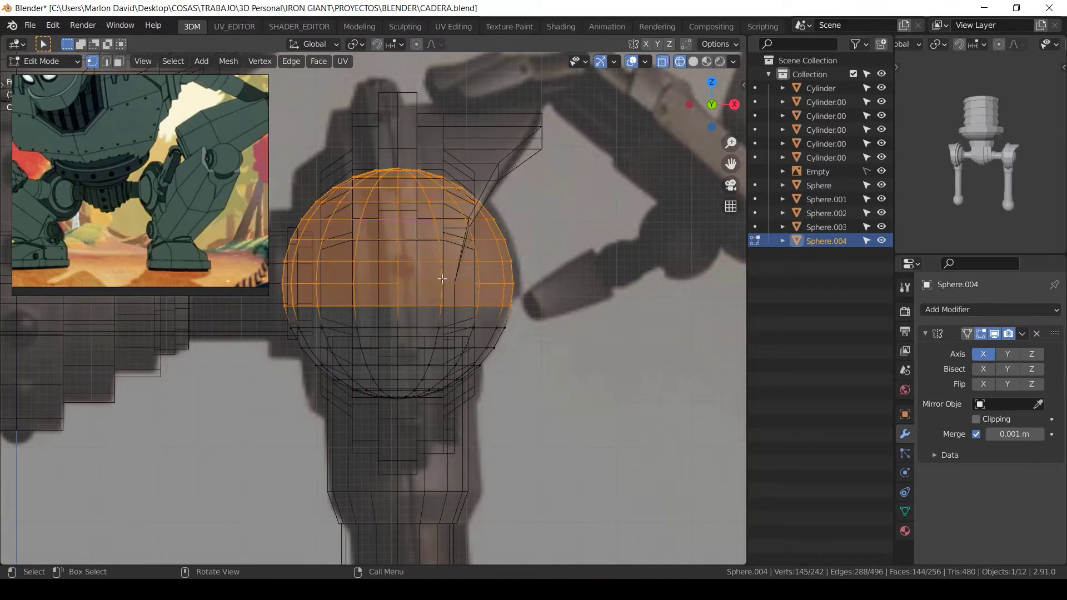
middle_click_drag(415, 288, 426, 291, "shift")
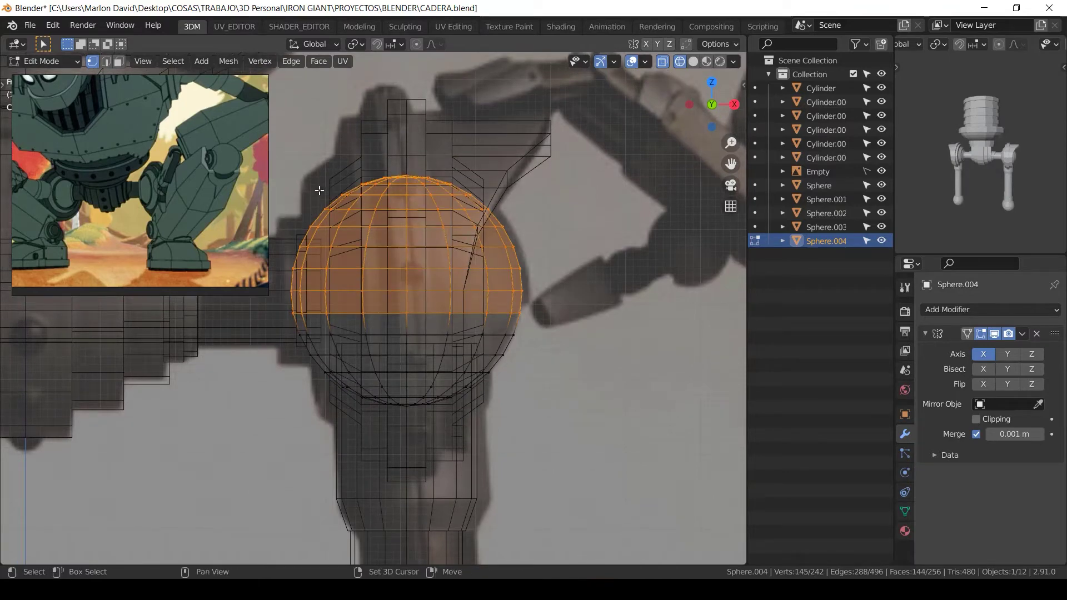
middle_click_drag(319, 191, 321, 186, "shift")
left_click_drag(297, 144, 432, 384)
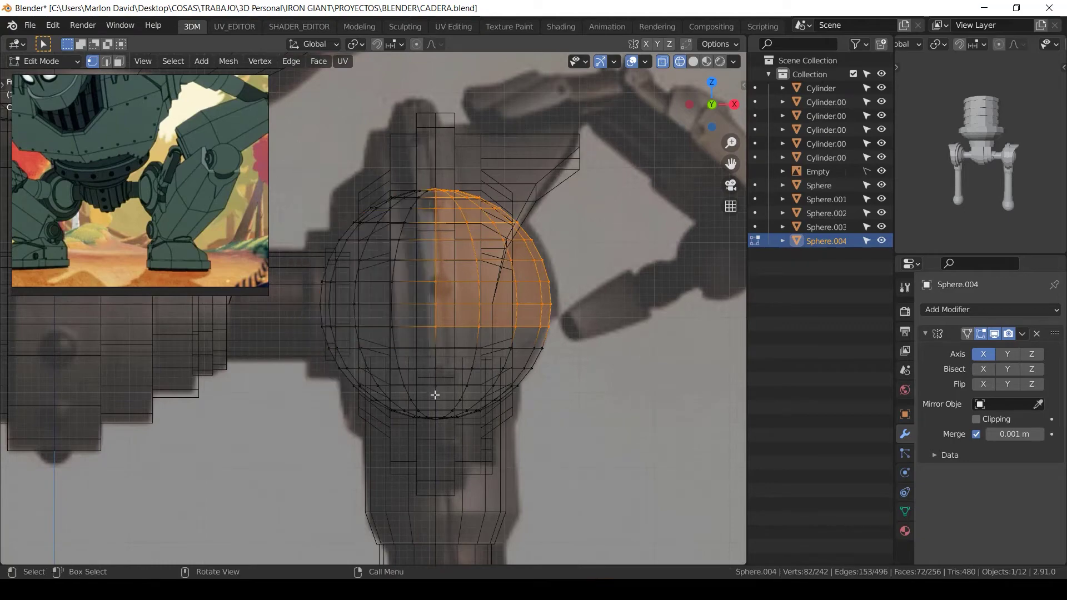
scroll(640, 311, "up", 3)
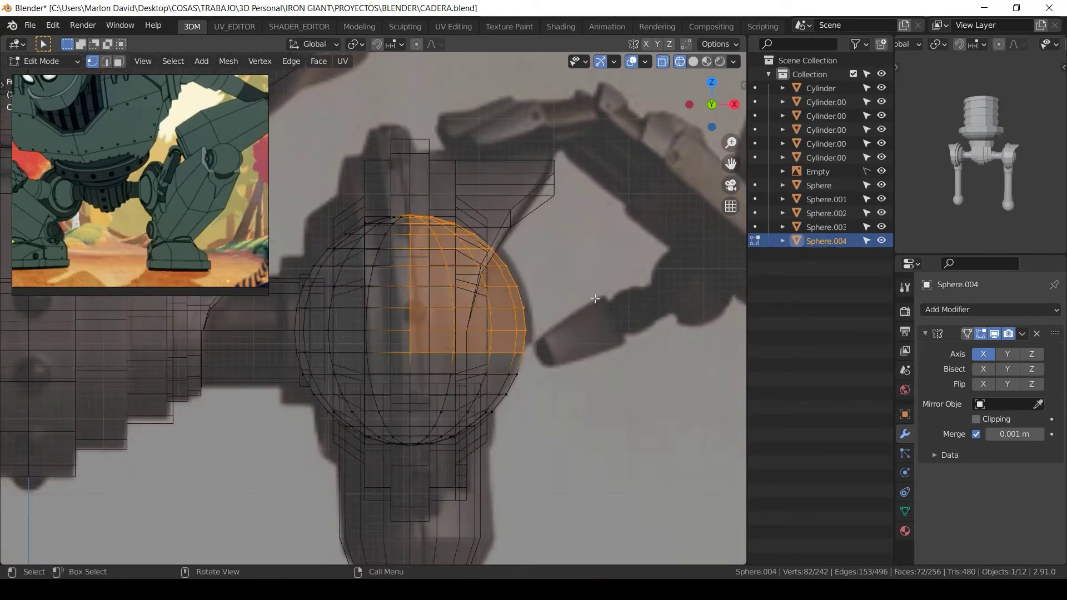
Step: Snap the 3D cursor to the hip sphere's central vertices and use it as the pivot for the upper outer quarter
middle_click_drag(446, 365, 443, 331, "shift")
key("alt+a")
left_click_drag(439, 307, 405, 347)
key("shift+s")
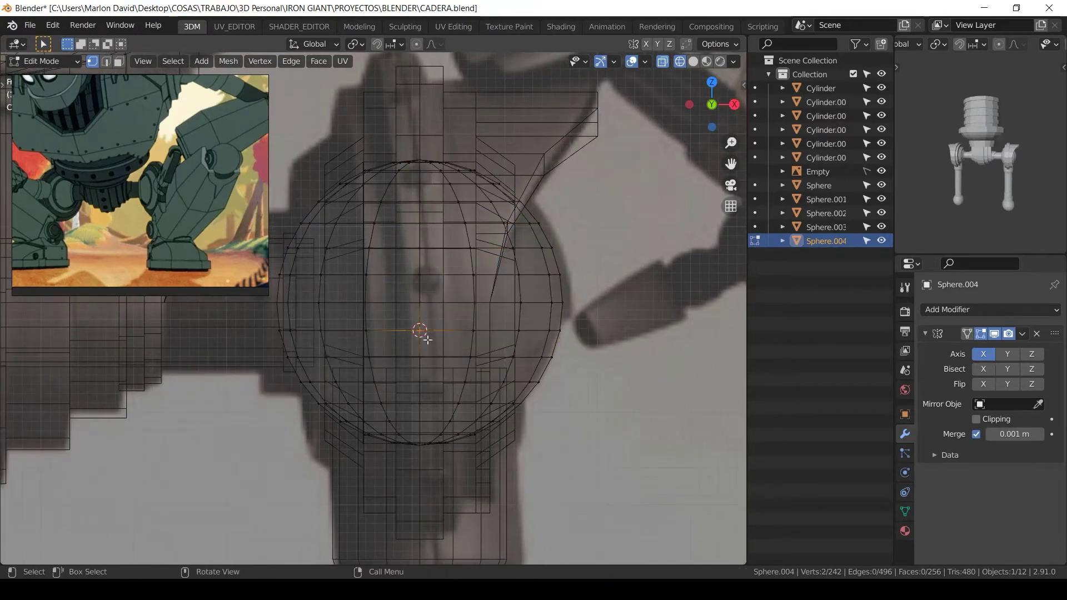
left_click_drag(603, 103, 420, 329)
key("period")
left_click(715, 334)
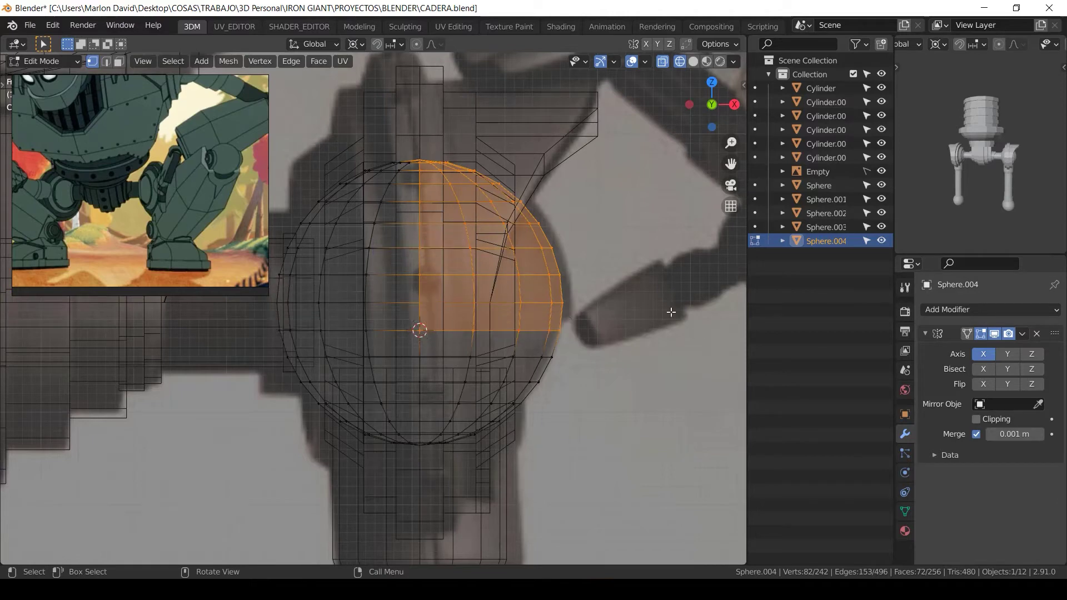
Step: Extrude the hip sphere's upper outer quarter slightly outward and enlarge it a little about the 3D cursor
key("e")
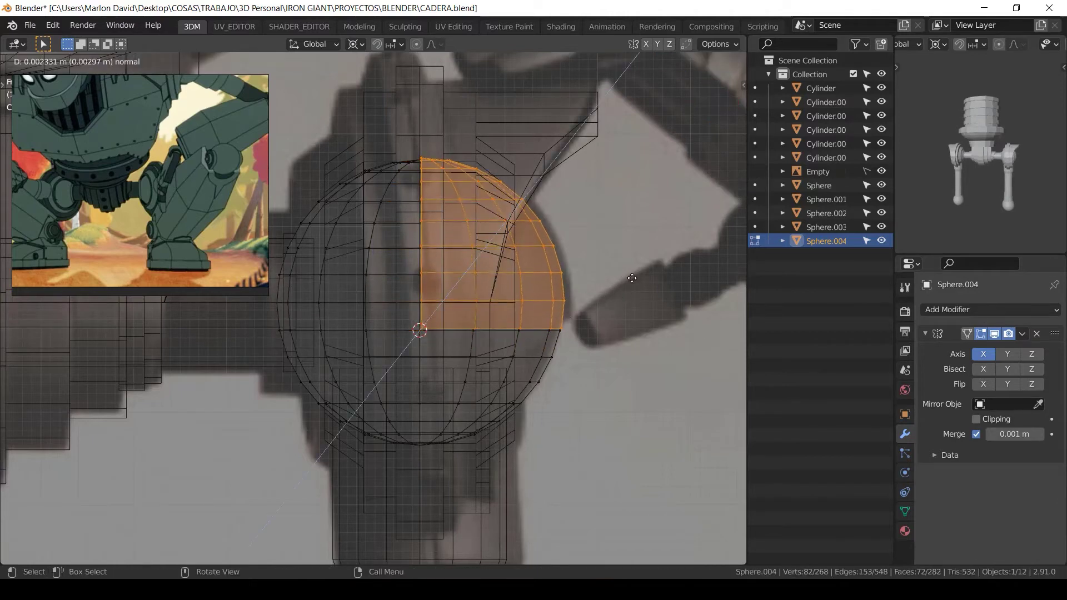
left_click(632, 280)
key("s")
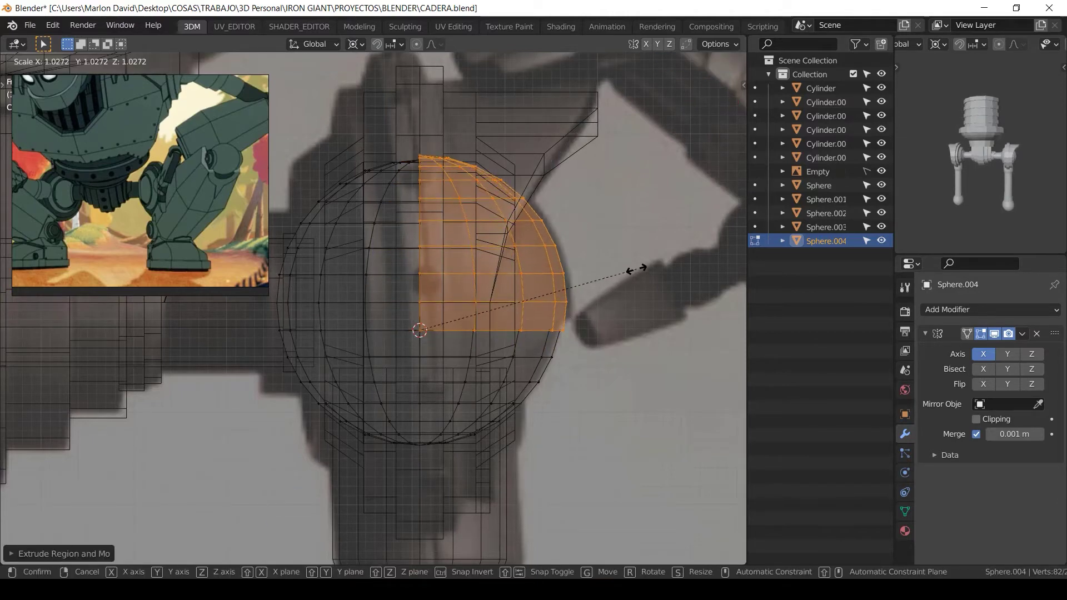
left_click(664, 268)
key("z")
left_click(701, 280)
key("Tab")
scroll(591, 294, "down", 3)
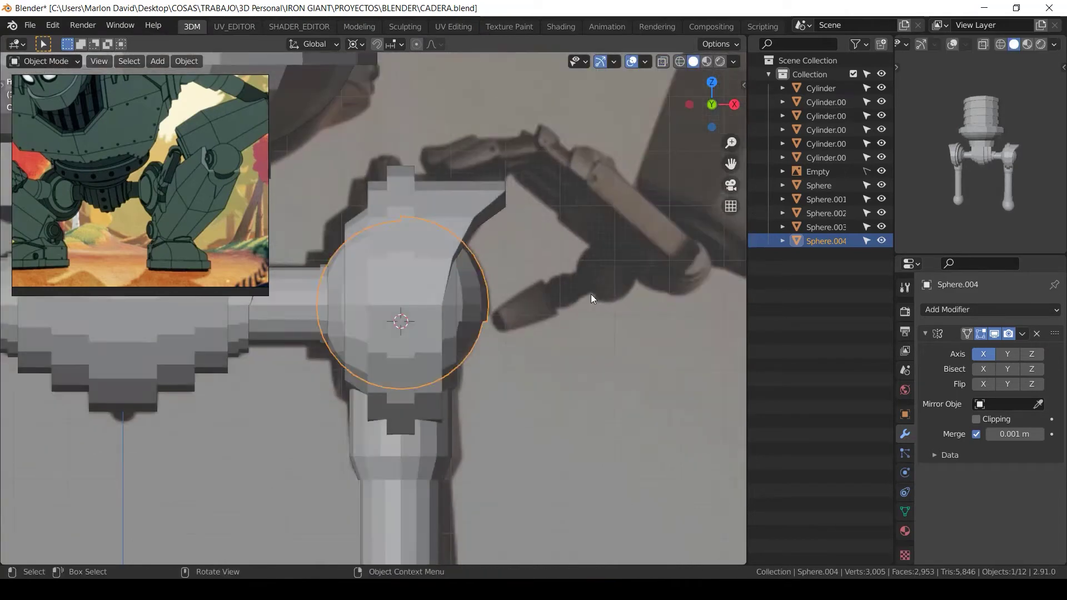
Step: Examine in solid shading how the raised quarter of the hip sphere sits inside the surrounding hip ring
left_click(494, 287)
mouse_move(591, 295)
middle_mouse_down()
mouse_move(495, 288)
mouse_move(422, 309)
mouse_move(528, 265)
mouse_move(472, 258)
mouse_move(498, 246)
mouse_move(525, 259)
mouse_move(485, 248)
mouse_move(481, 182)
middle_mouse_up()
scroll(478, 292, "up", 5)
left_click(492, 260)
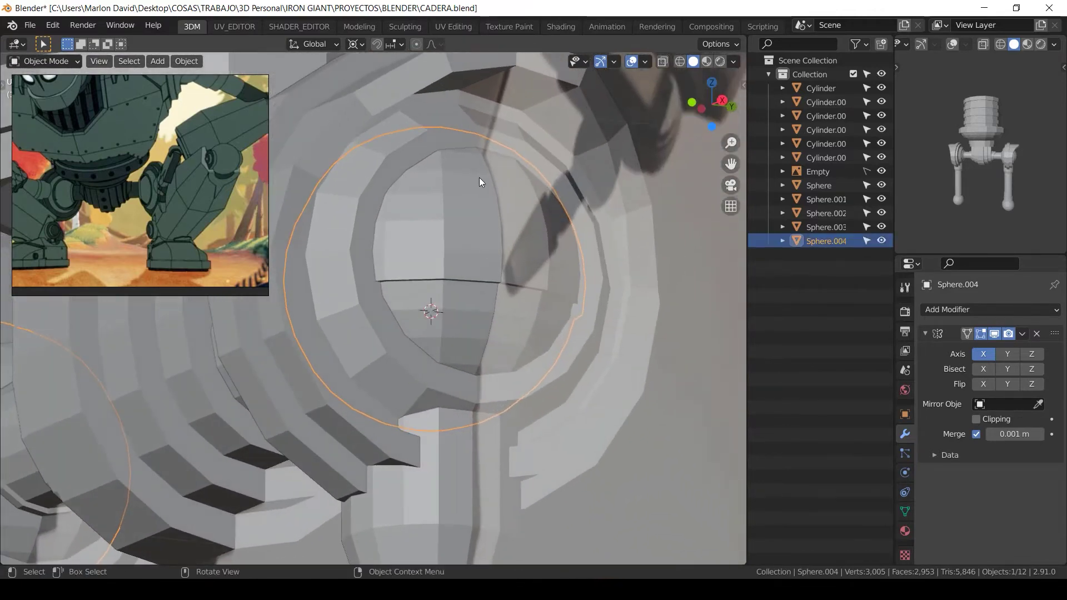
scroll(433, 161, "down", 4)
left_click(378, 239)
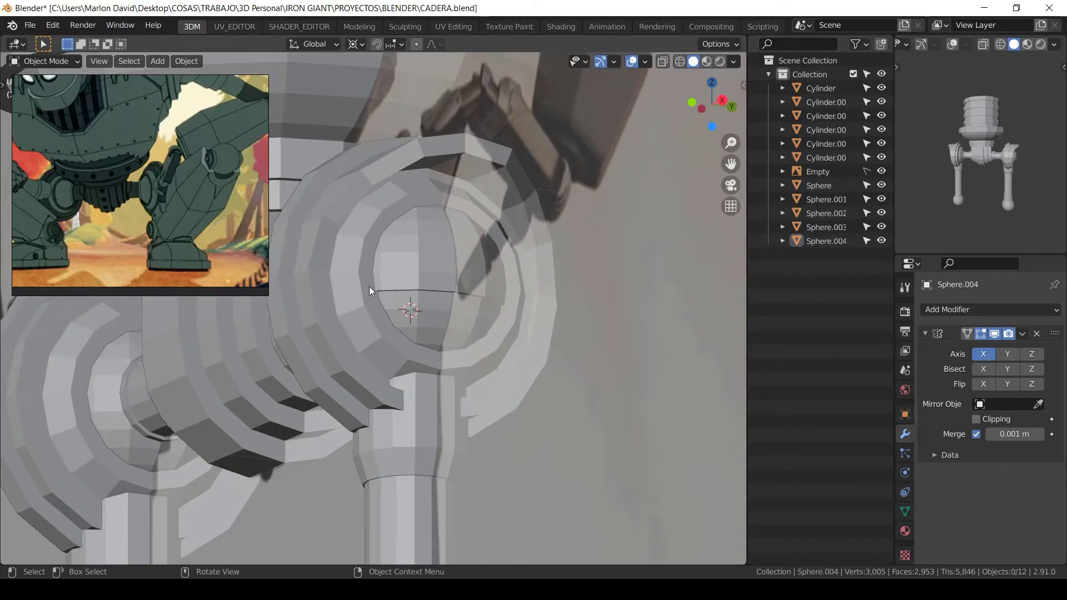
key("Tab")
middle_click_drag(383, 295, 456, 273)
key("Tab")
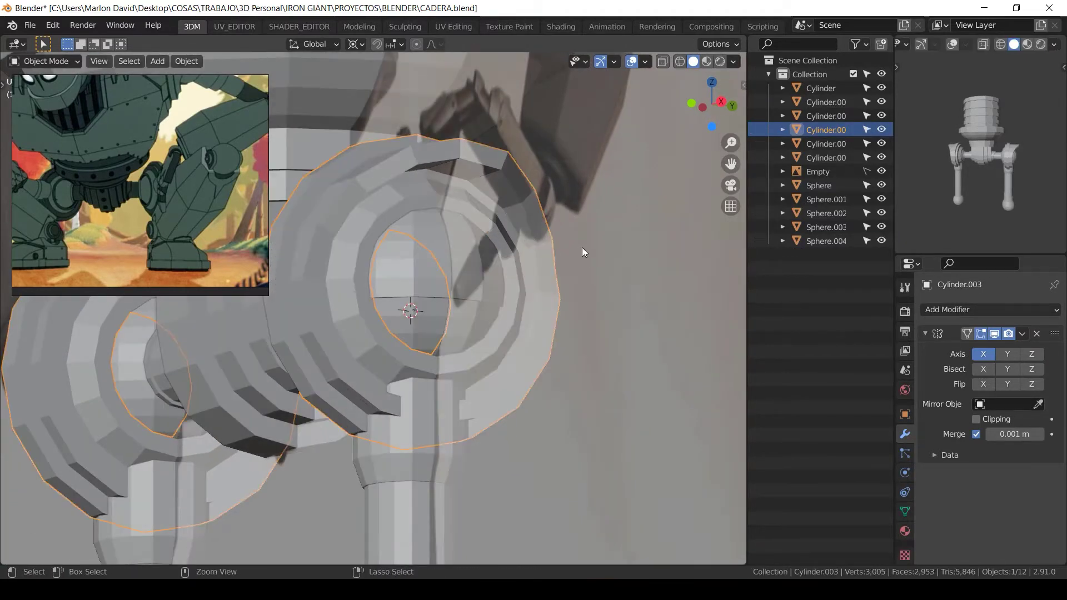
left_click(585, 247)
mouse_move(606, 237)
middle_mouse_down()
mouse_move(579, 277)
mouse_move(624, 238)
middle_mouse_up()
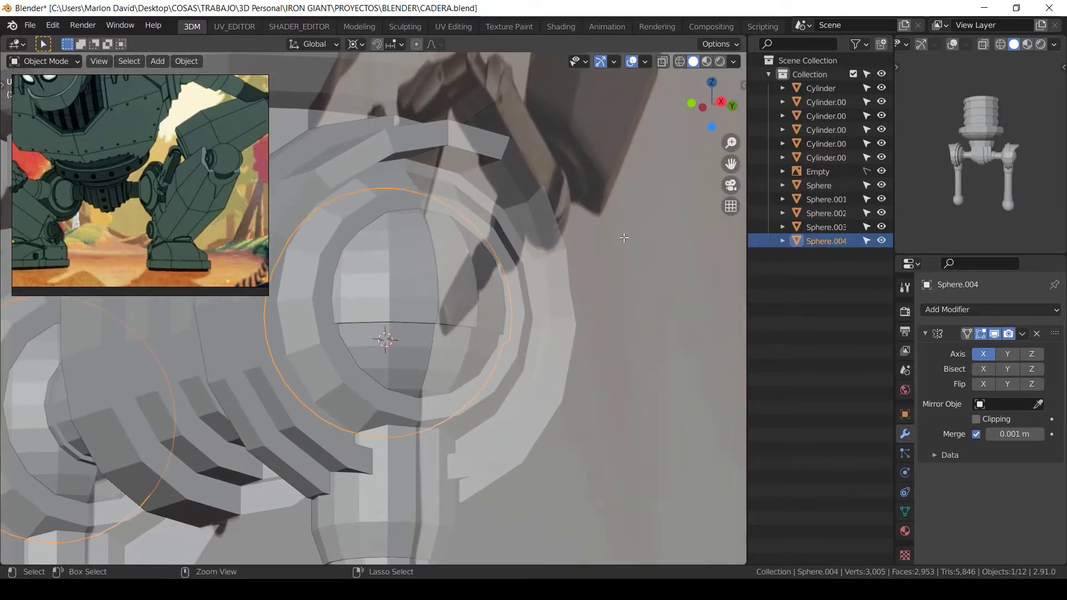
Step: Scale the raised quarter of the hip sphere down slightly about the 3D cursor
key("Tab")
key("s")
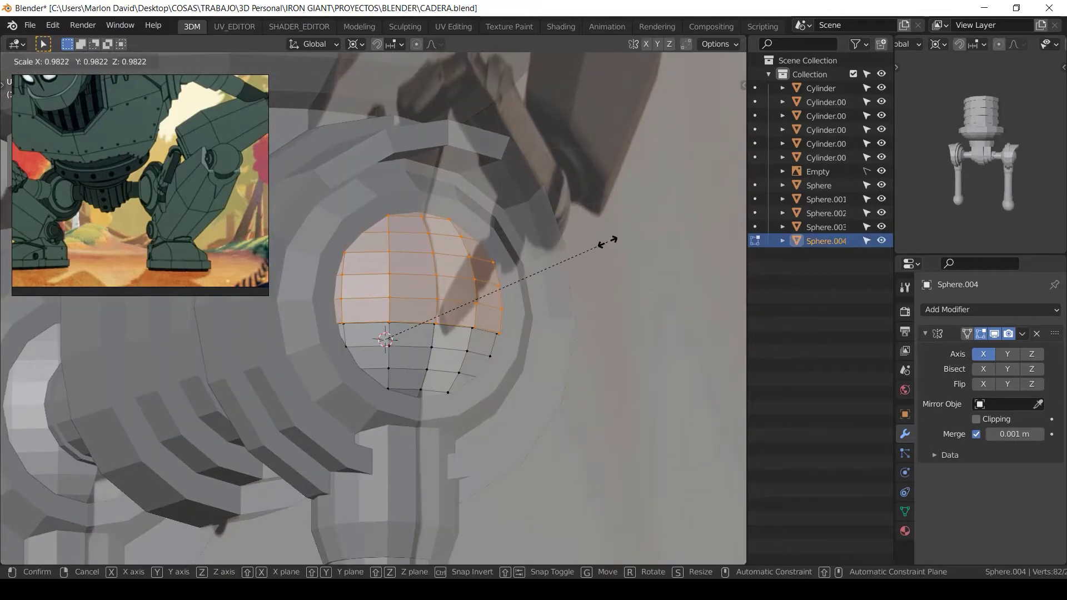
left_click(604, 244)
key("Tab")
scroll(419, 295, "down", 1)
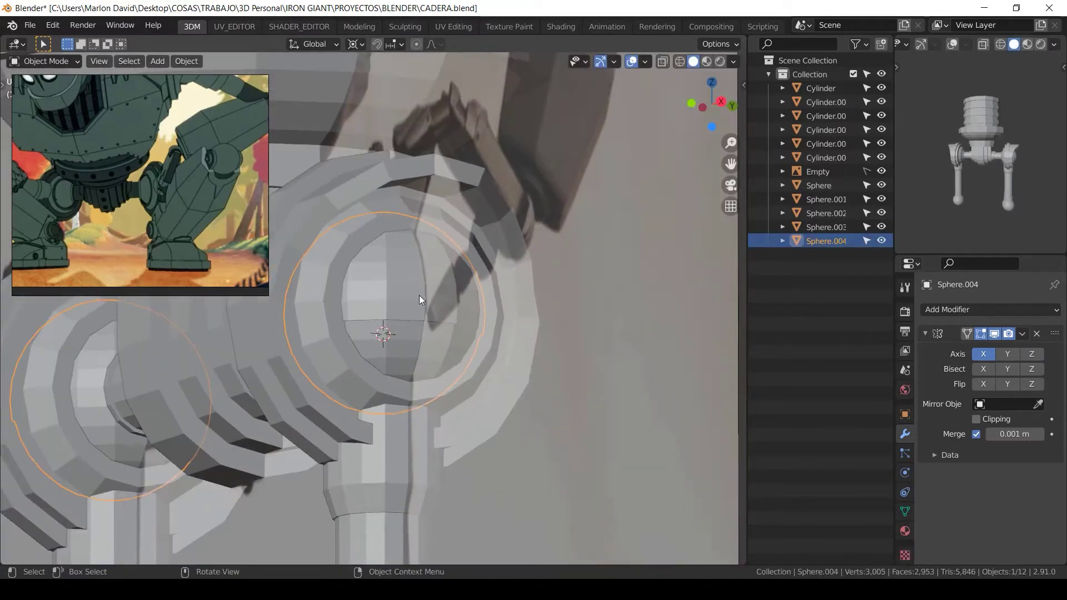
Step: Scale the inner edge loop of the hip ring's opening slightly in Y and Z with X locked, about its median point
left_click(336, 346)
key("Tab")
scroll(363, 367, "up", 1)
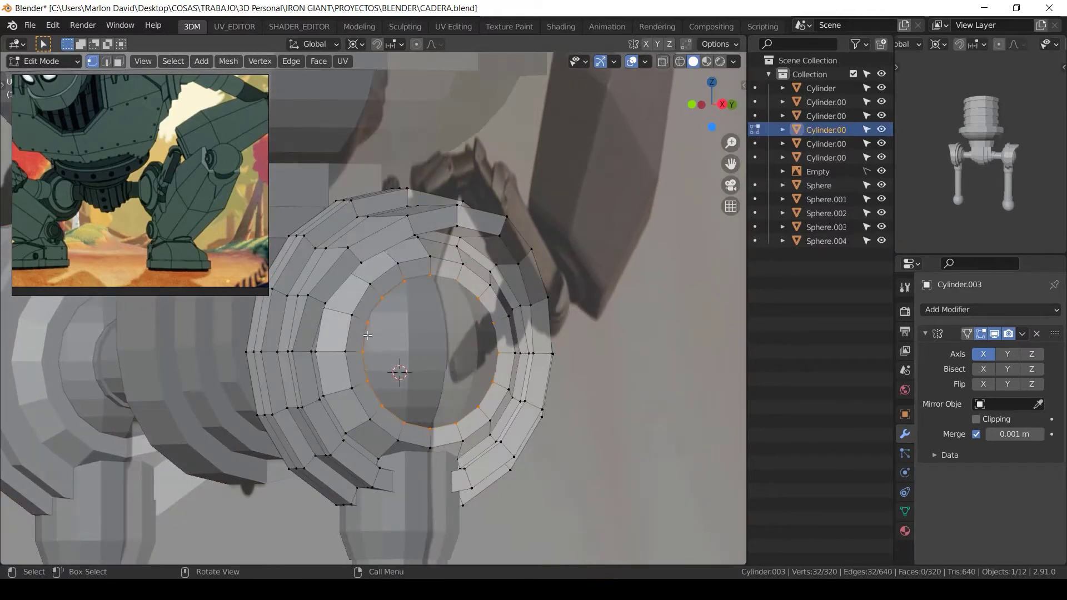
middle_click_drag(358, 332, 399, 313)
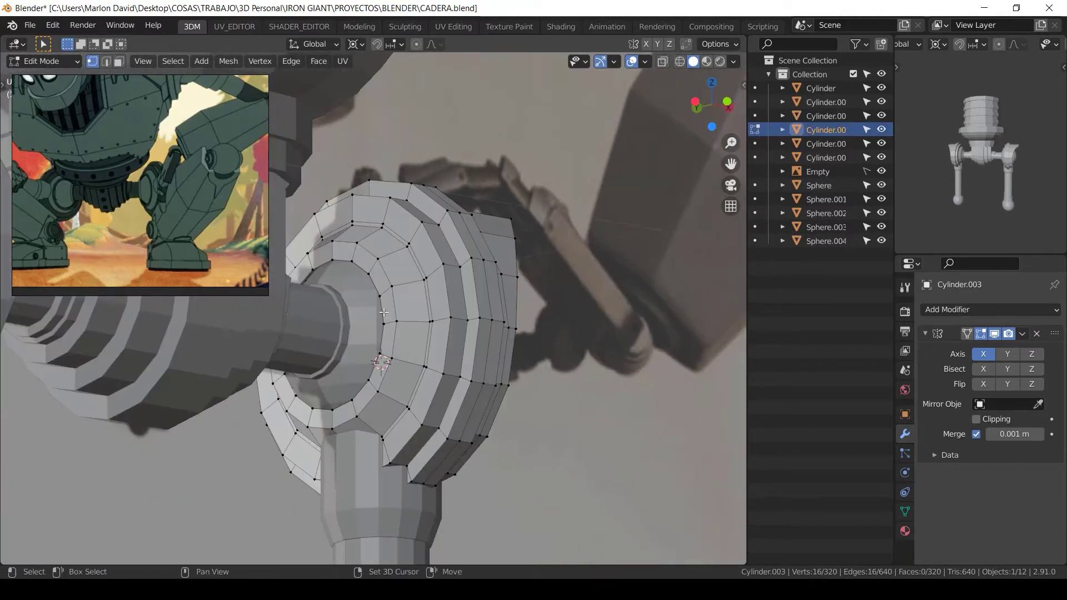
middle_click_drag(518, 267, 609, 250)
key("s")
key("shift+x")
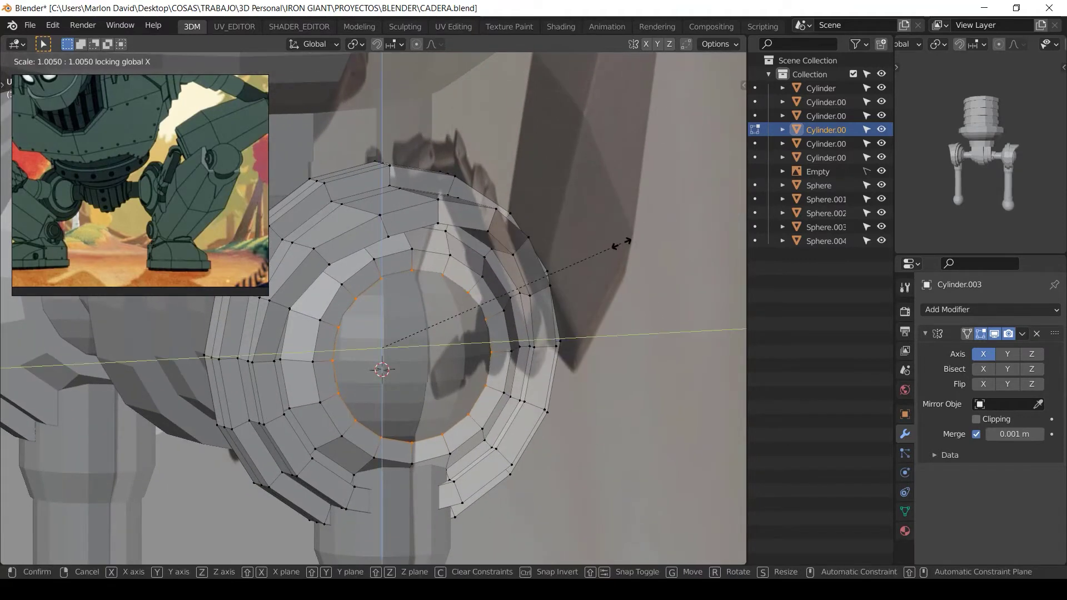
left_click(692, 213)
key("Tab")
left_click(690, 216)
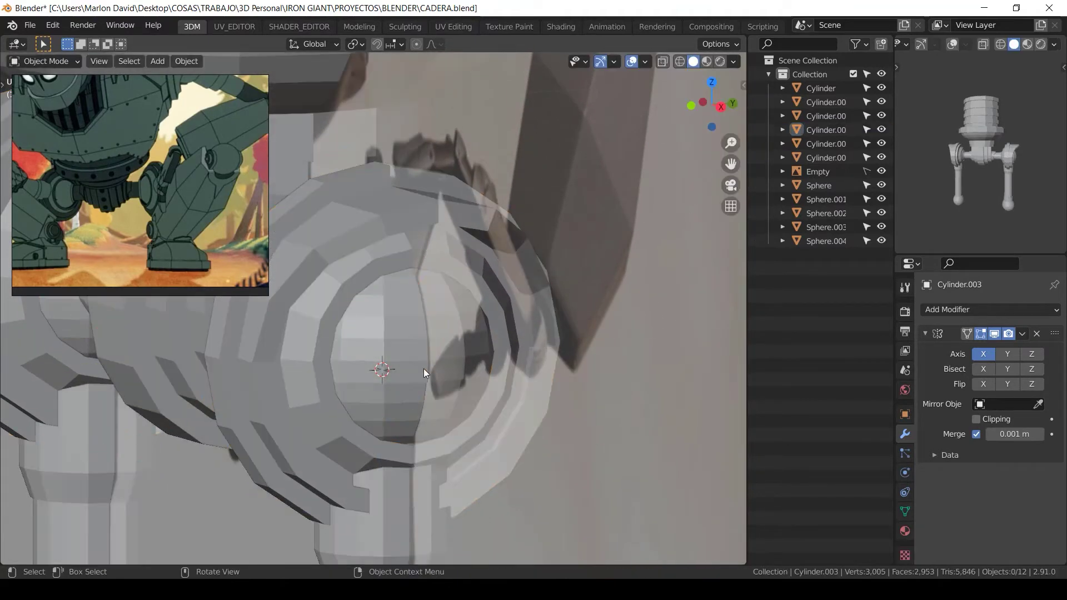
Step: Move the bottom edge loop of the knee collar slightly down into the knee sphere in the front view
scroll(424, 369, "down", 2)
middle_click_drag(423, 369, 405, 317)
scroll(452, 239, "down", 10, "shift")
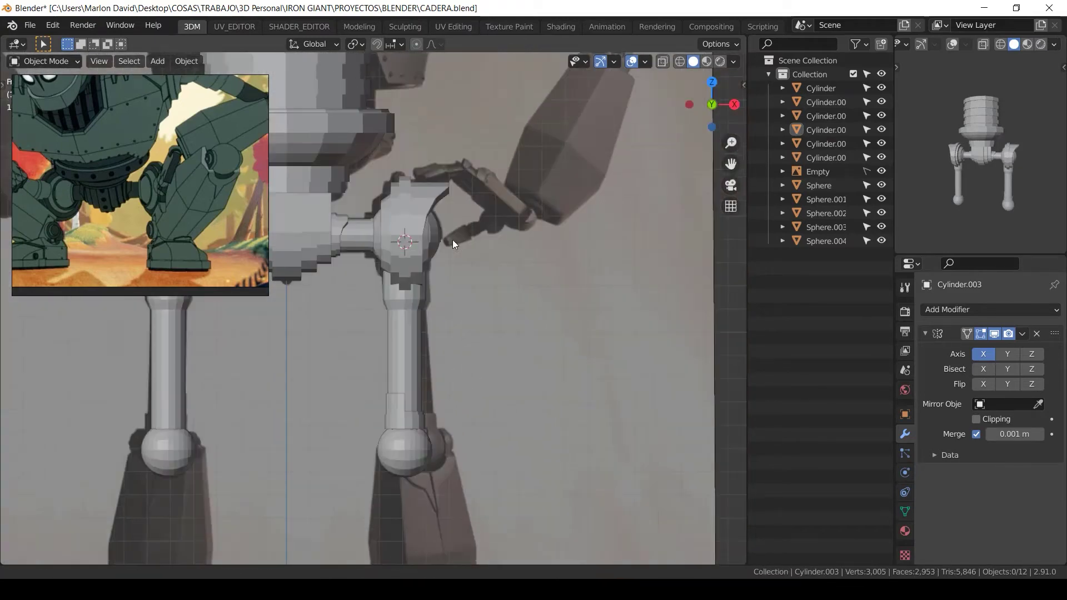
scroll(443, 279, "up", 4)
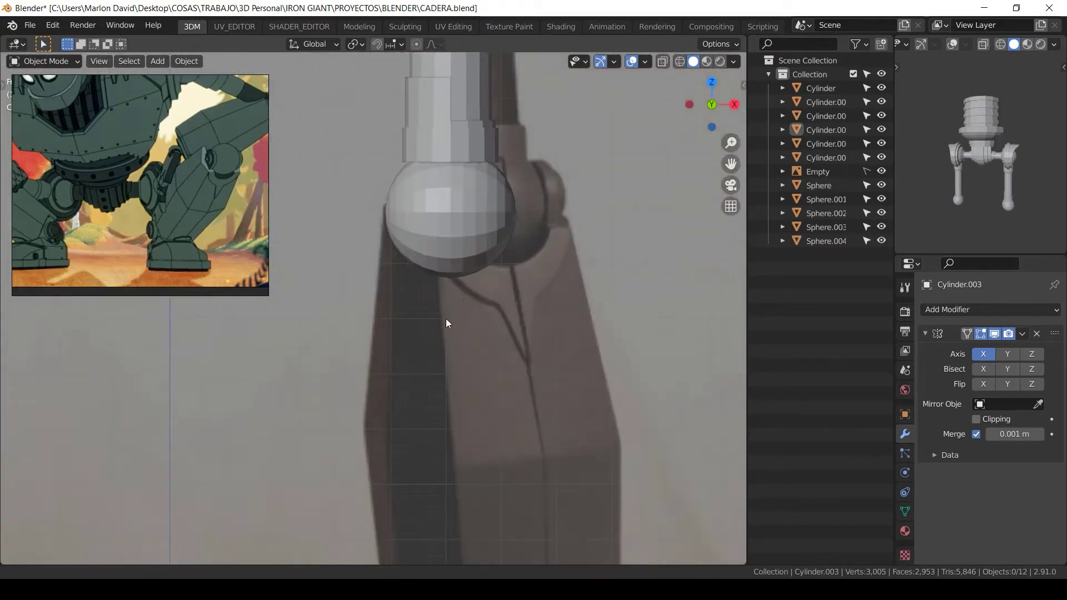
middle_click_drag(522, 171, 475, 268, "shift")
scroll(474, 269, "up", 1)
left_click(457, 229)
key("Tab")
key("shift+z")
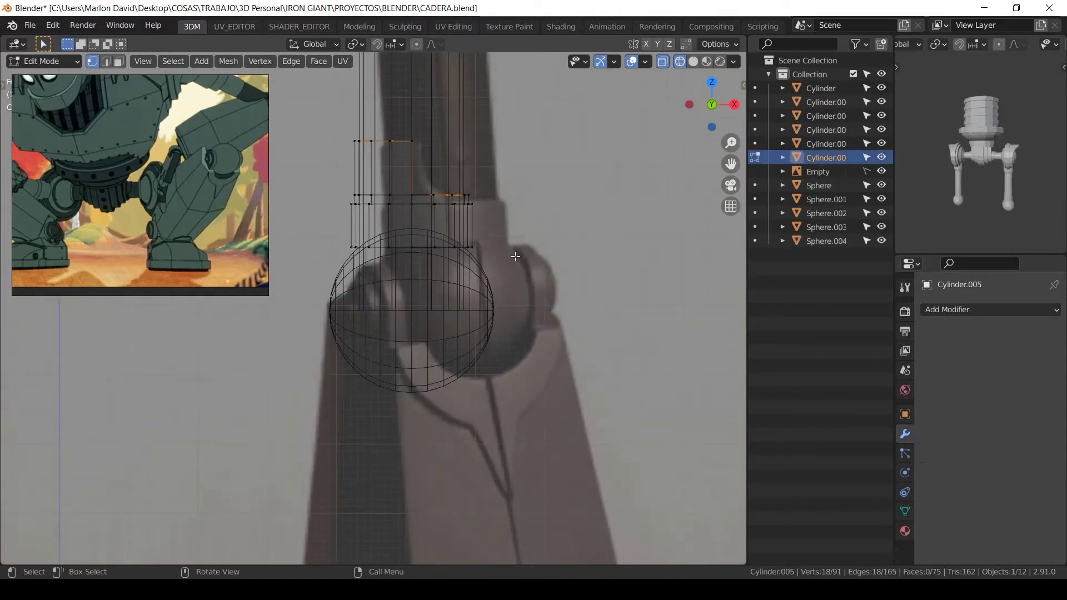
key("a")
key("a")
key("alt+a")
left_click(389, 248, "alt")
key("g")
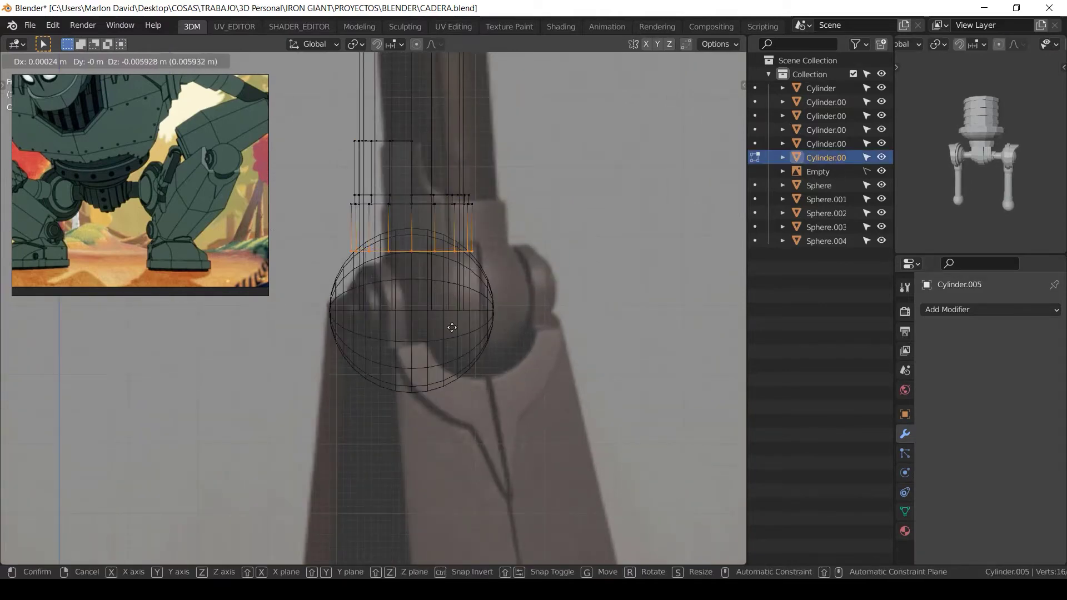
left_click(455, 366)
key("Tab")
key("shift+z")
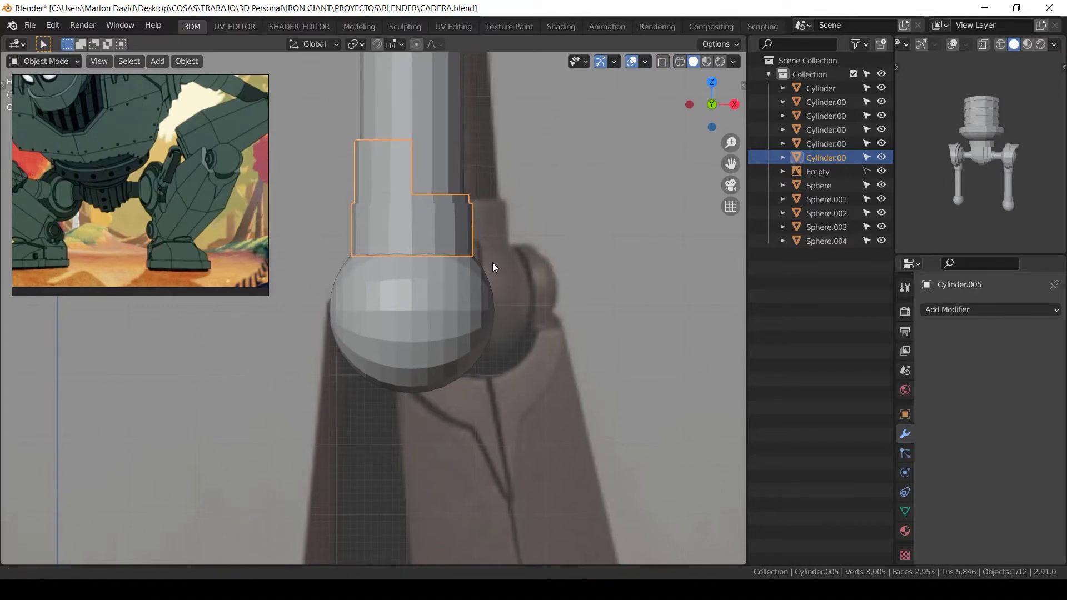
Step: Raise the knee sphere slightly along the Z axis, further into the collar
left_click(481, 337)
key("g")
key("x")
left_click(484, 283)
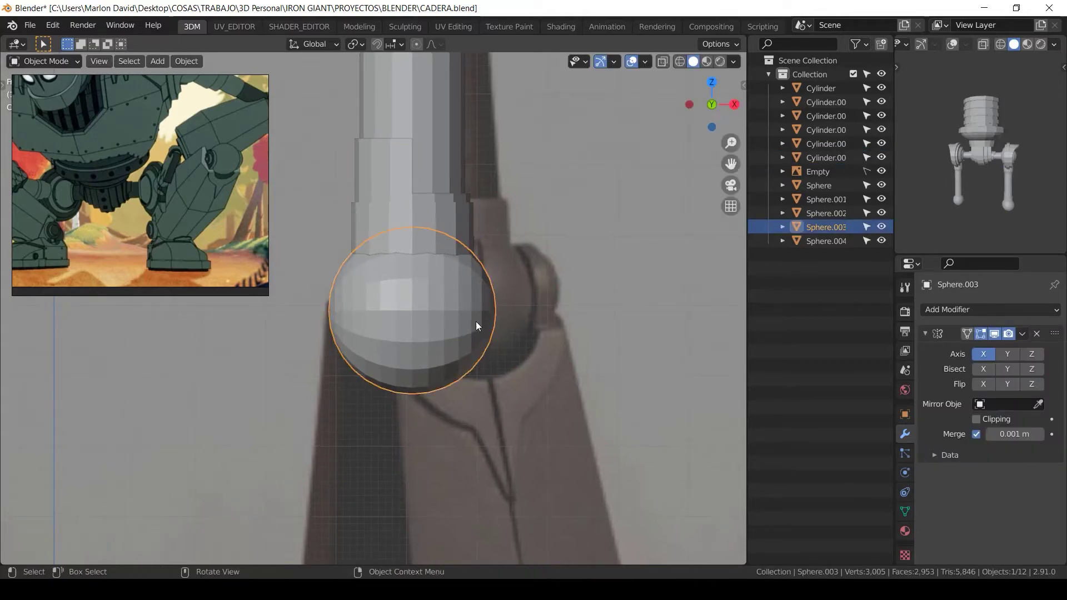
key("g")
key("z")
left_click(481, 297)
Step: Select the knee sphere's central vertical edge loop and remove the object's Mirror modifier
key("Tab")
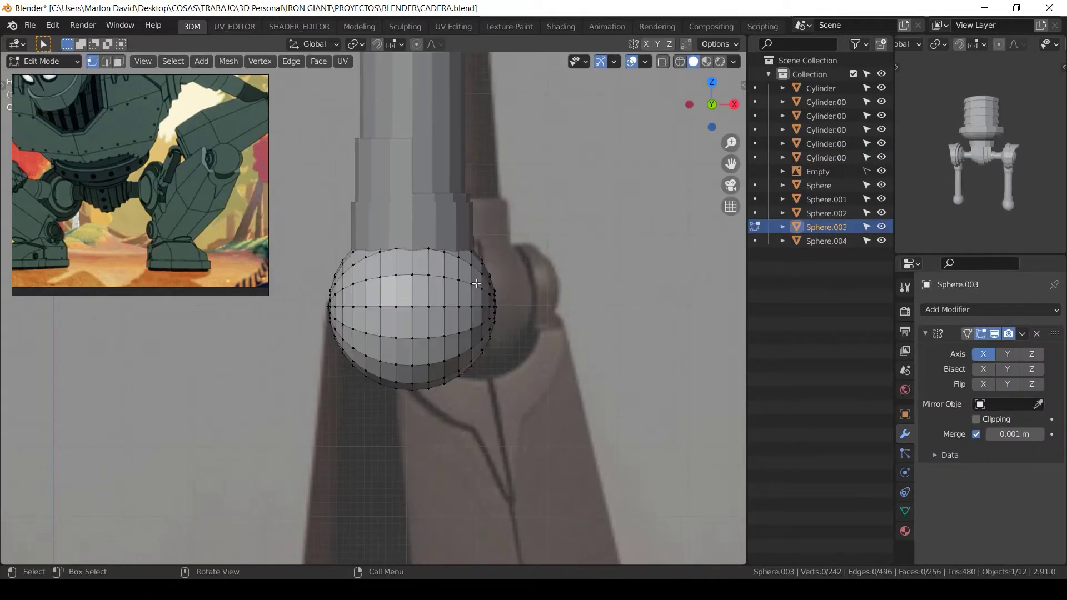
key("Tab")
scroll(523, 278, "up", 2)
key("Tab")
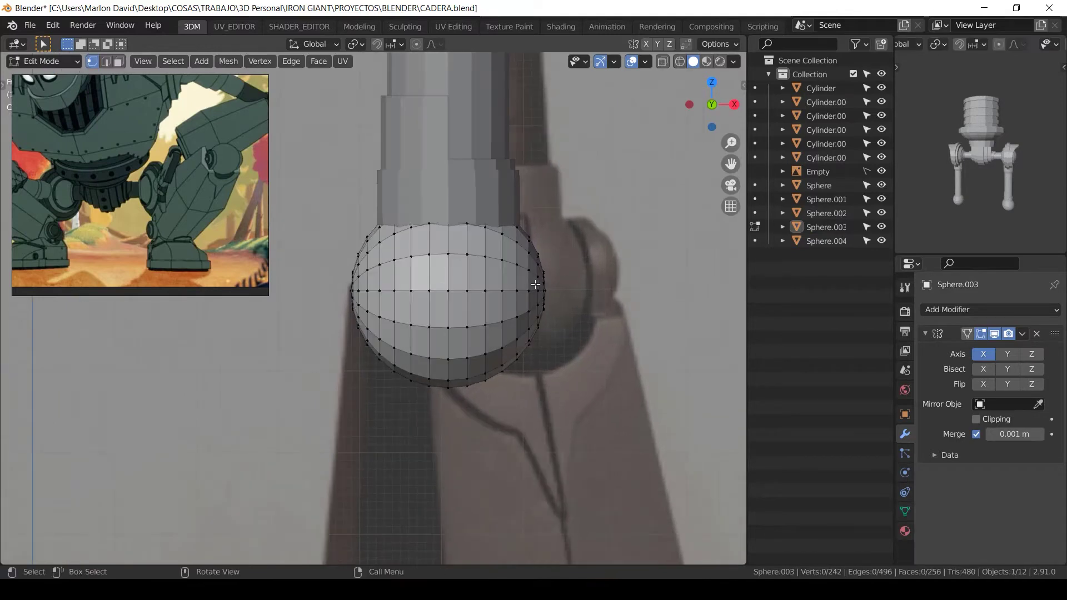
key("z")
left_click(455, 268)
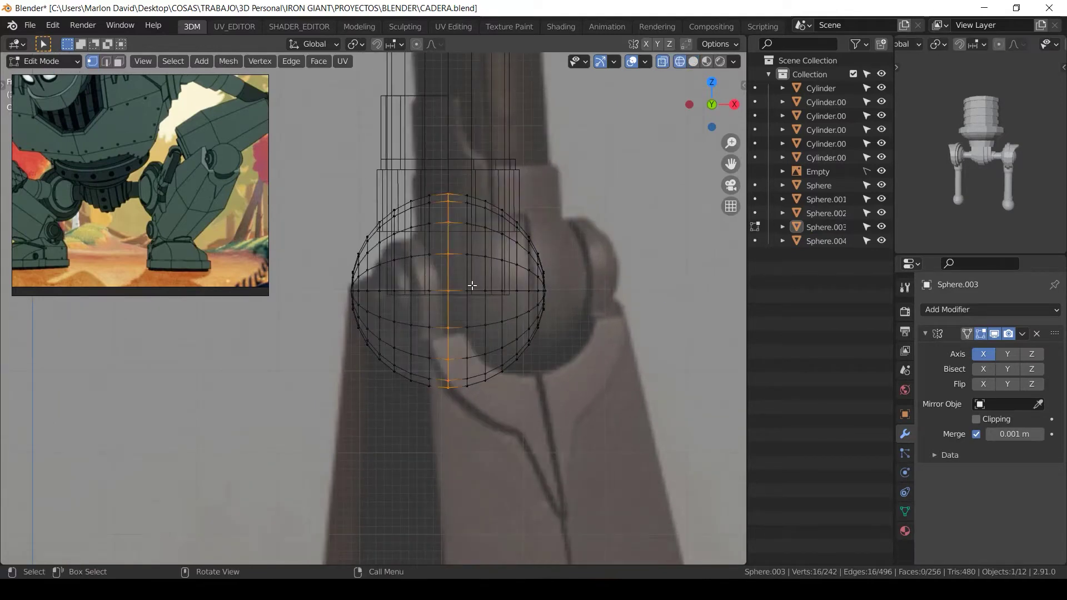
left_click(995, 334)
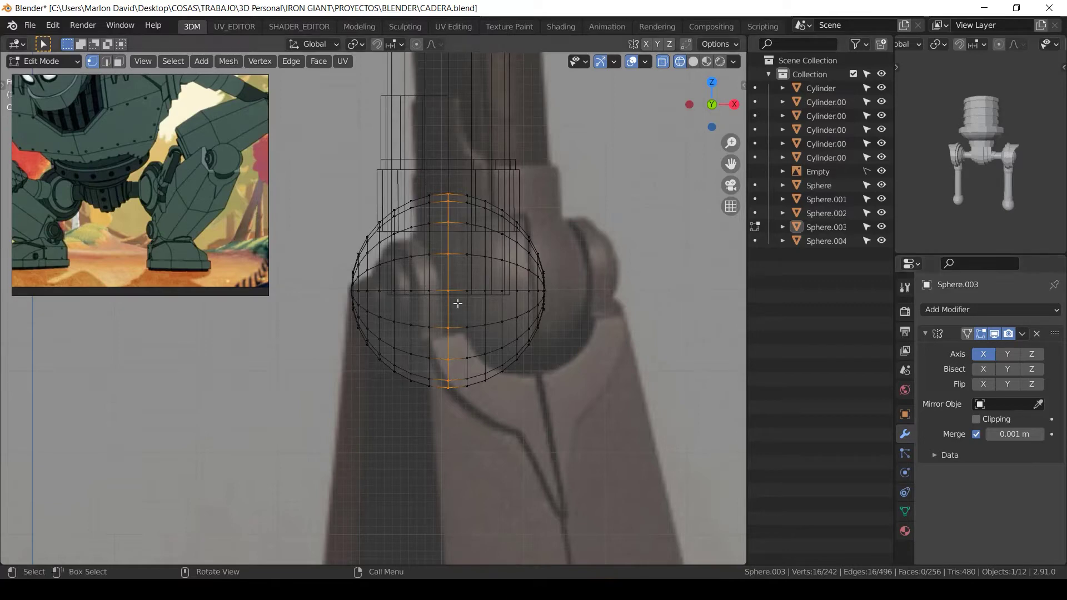
left_click(1037, 336)
Step: Delete the inner half of the knee sphere, keeping the central edge loop and the outer half
key("h")
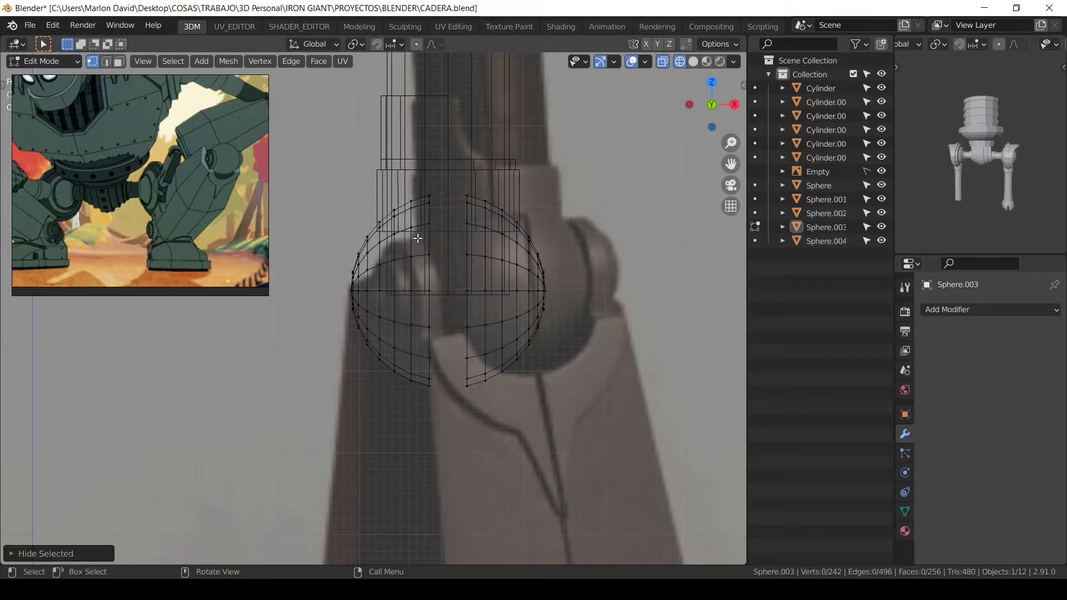
key("l")
key("x")
left_click(417, 234)
key("alt+h")
key("Tab")
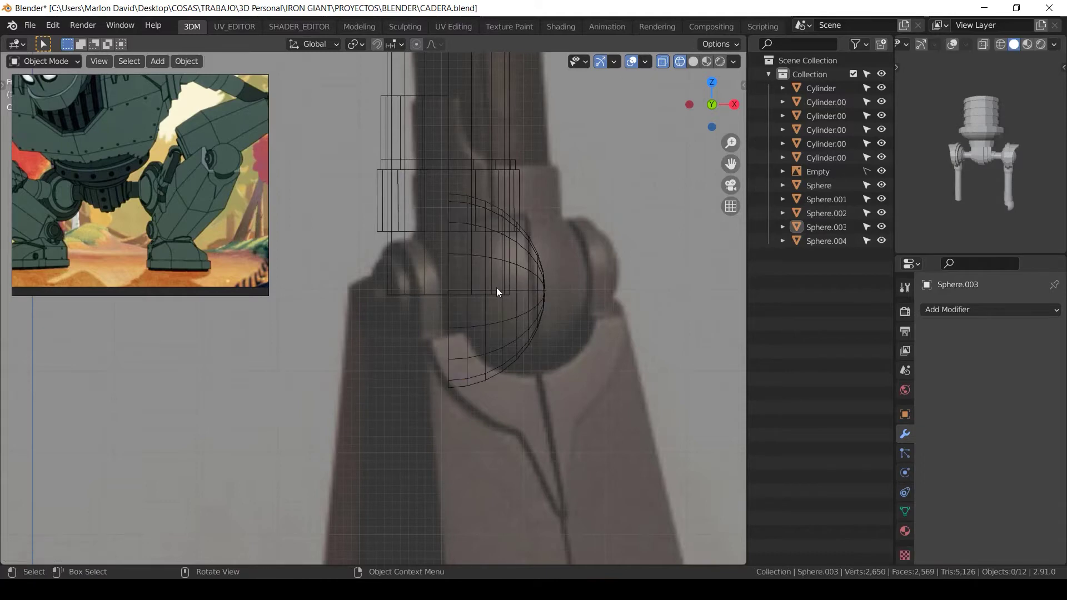
Step: Snap the 3D cursor to the centre of the half knee sphere's selected open edge loop
key("Tab")
key("shift+s")
left_click(503, 335)
key("Tab")
Step: Select the half knee sphere object and set its origin to the 3D cursor
left_click(186, 61)
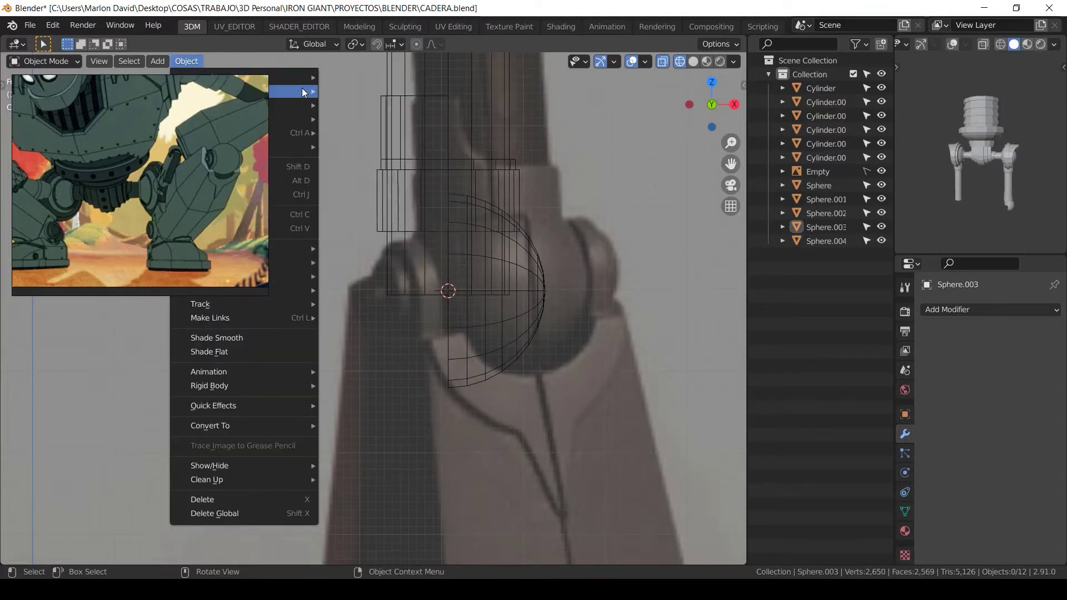
mouse_move(302, 90)
left_click(402, 120)
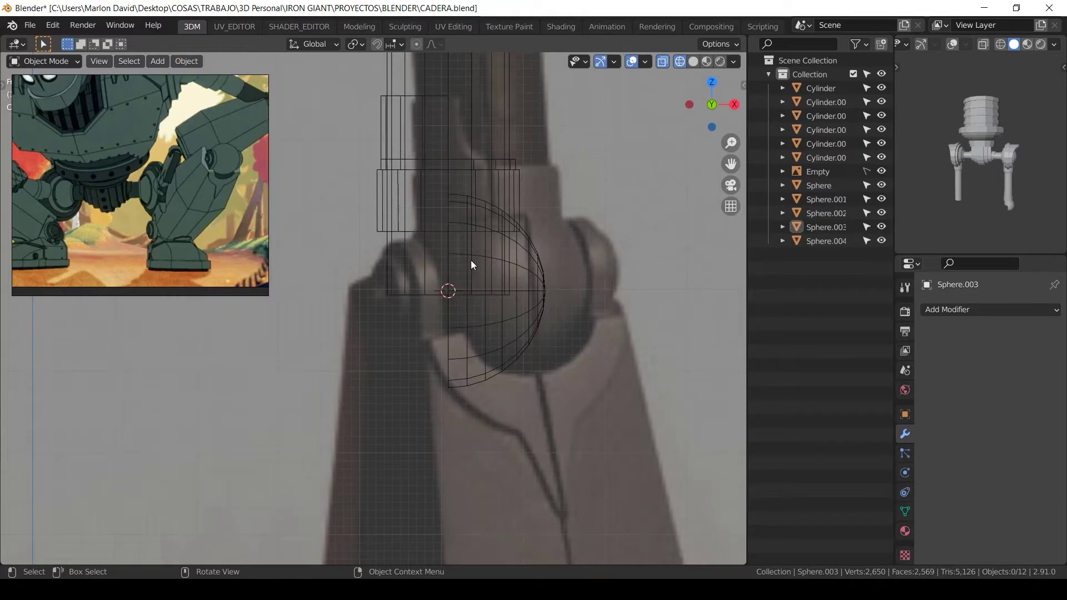
left_click(189, 61)
mouse_move(305, 93)
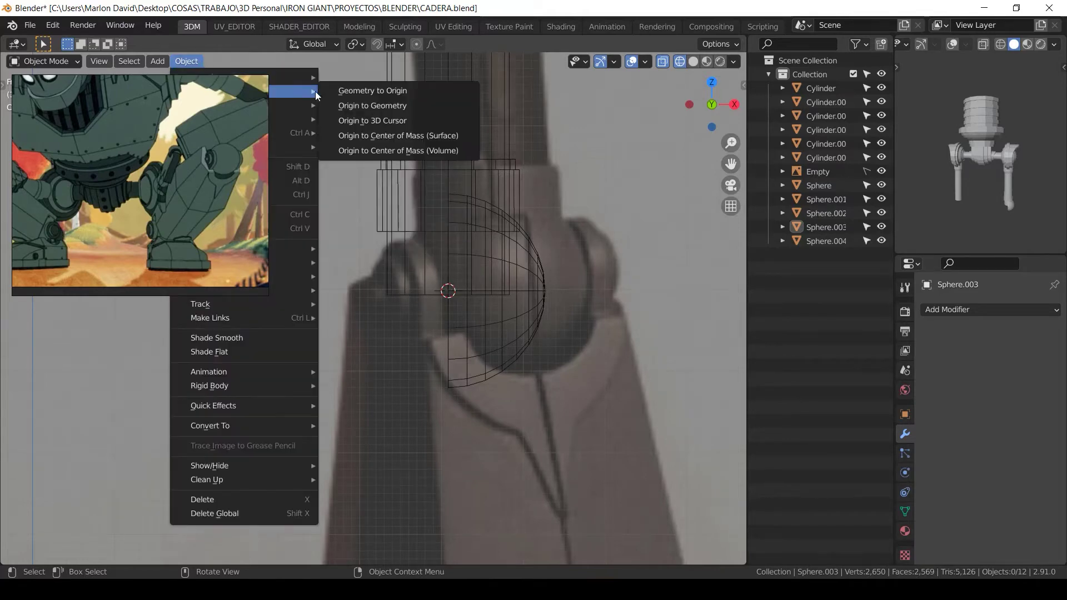
left_click(360, 122)
left_click(502, 335)
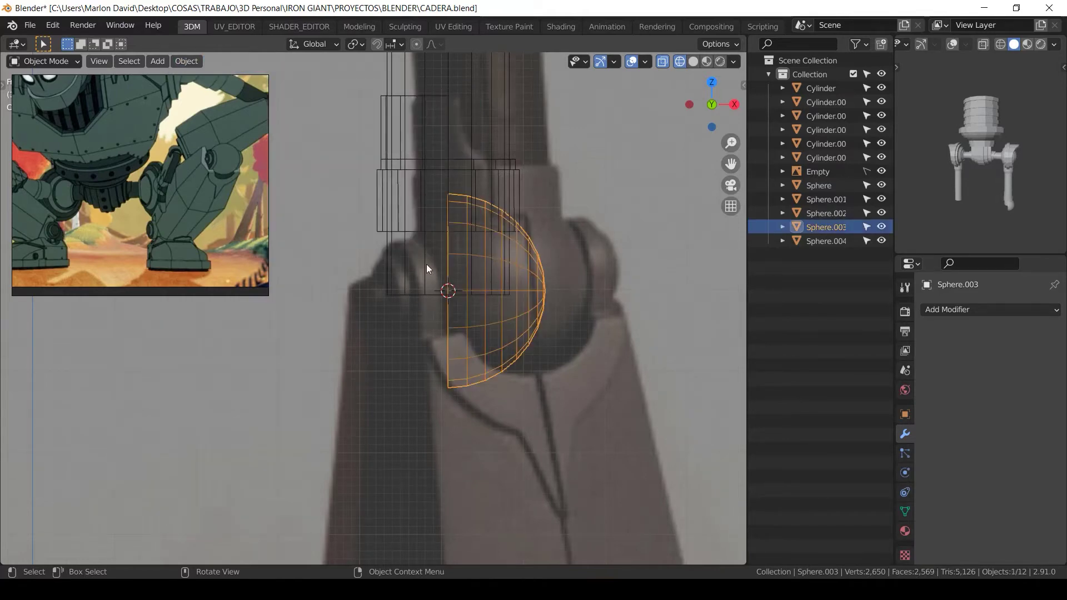
left_click(189, 61)
mouse_move(305, 94)
left_click(362, 121)
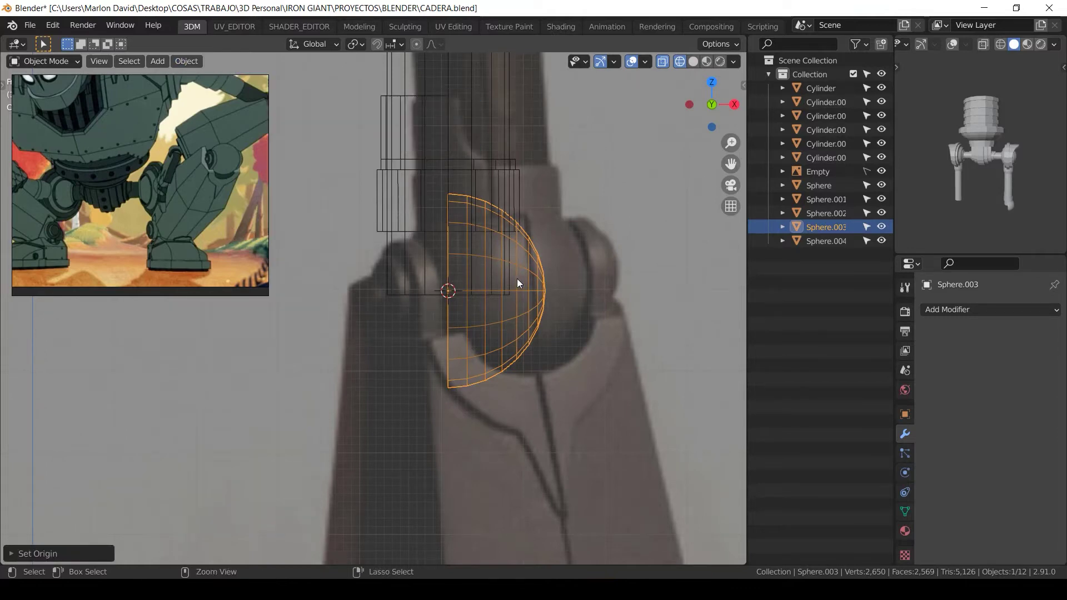
Step: Add a Mirror modifier on the X axis with Clipping enabled to the half knee sphere and enter Edit Mode
scroll(516, 284, "up", 1)
left_click(950, 310)
left_click(786, 143)
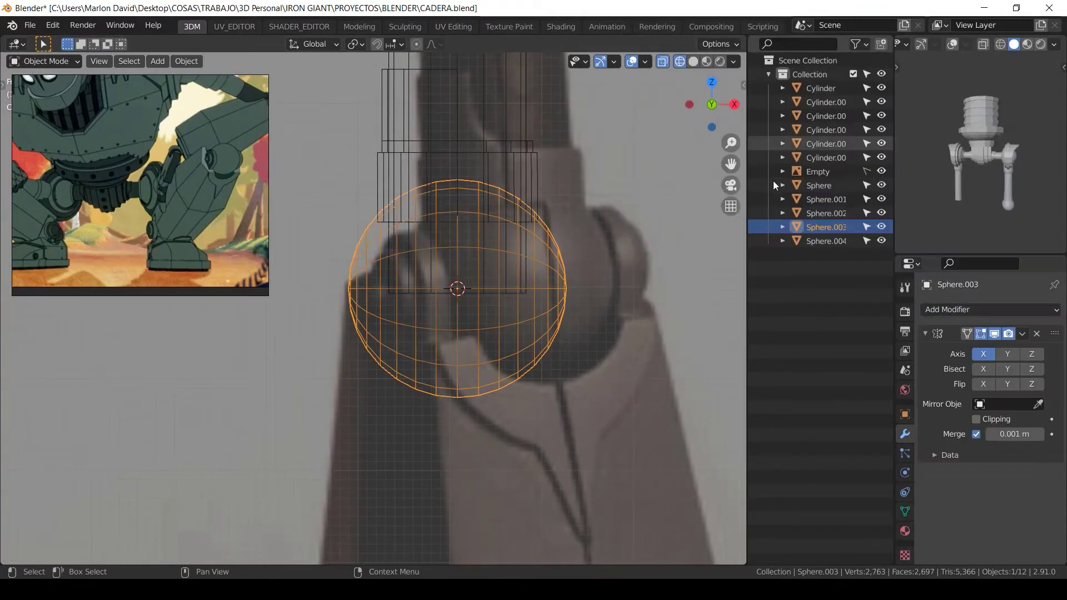
key("Tab")
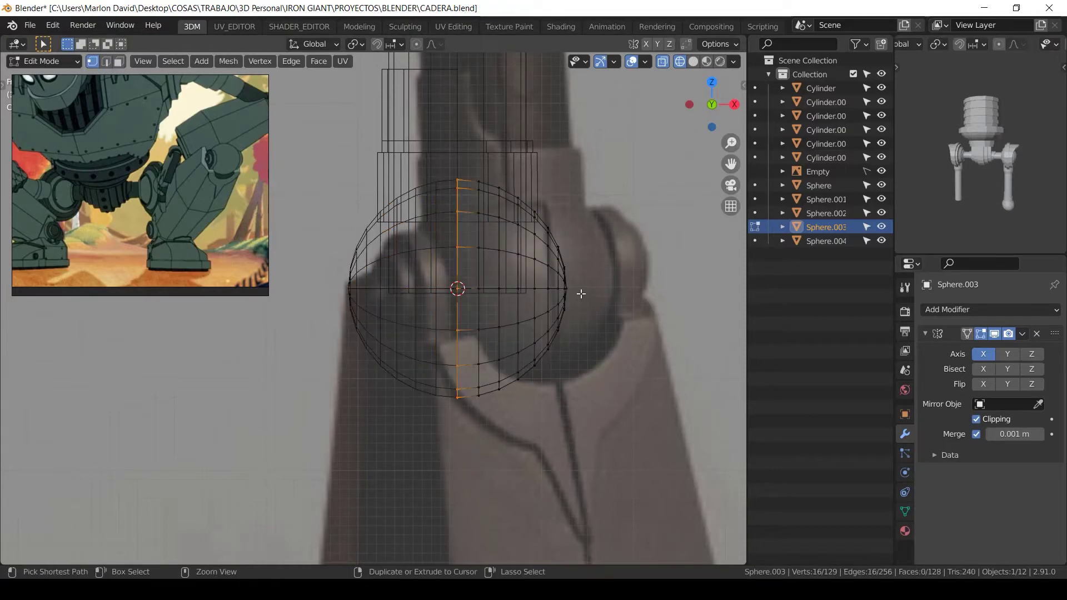
Step: Select the outer cap of the knee sphere in the front view and split it from the rest of the mesh
middle_click_drag(597, 295, 548, 298, "shift")
key("alt+a")
key("b")
left_click_drag(561, 153, 494, 374)
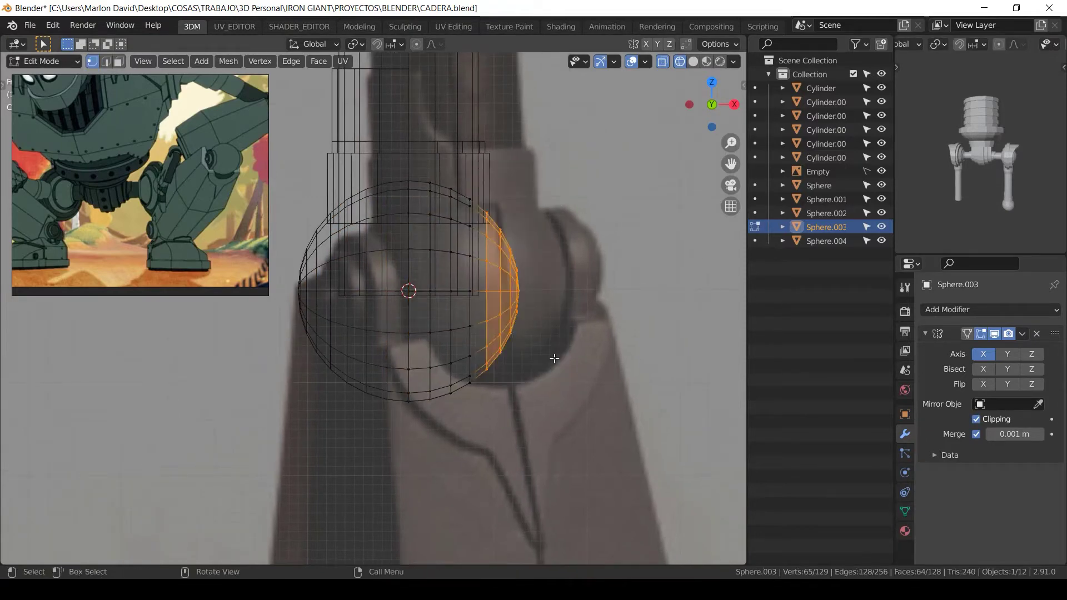
scroll(538, 296, "up", 1)
middle_click_drag(548, 253, 534, 285, "shift")
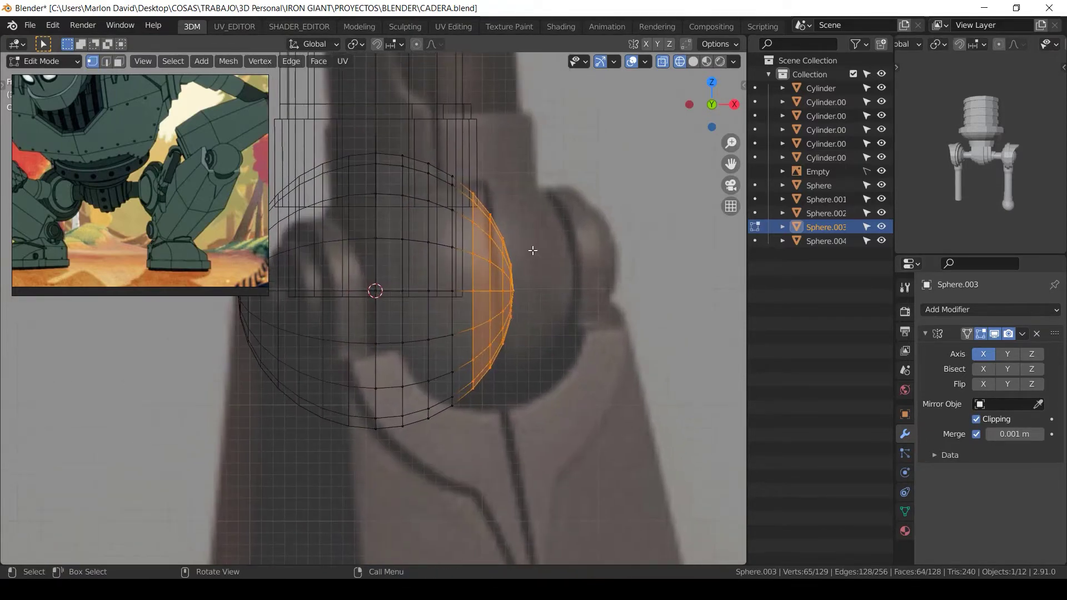
key("alt+a")
left_click_drag(545, 169, 478, 391)
middle_click_drag(556, 302, 586, 294)
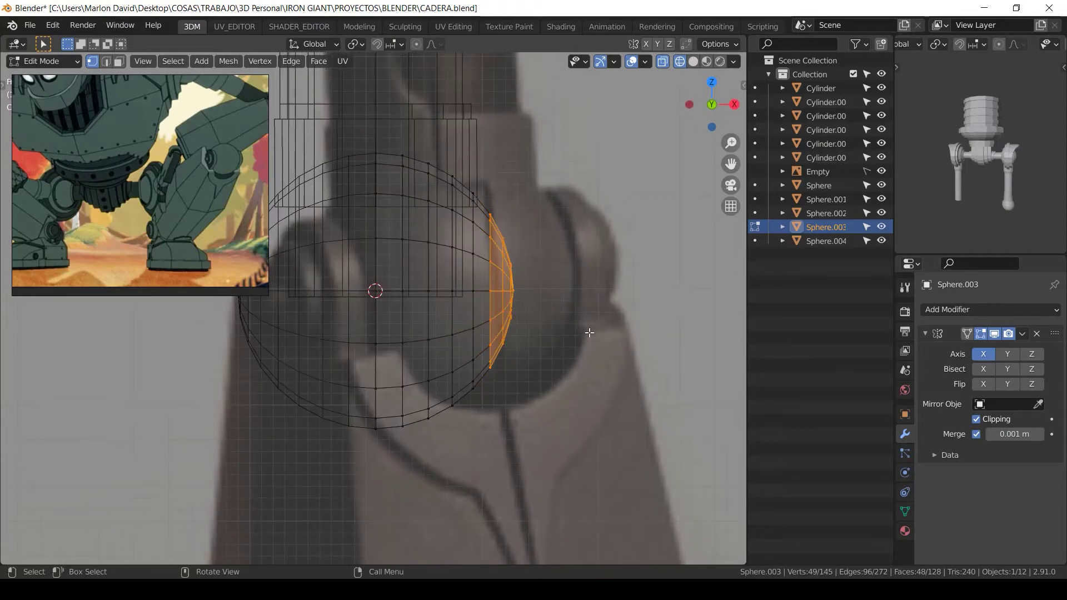
key("period")
left_click(536, 315)
key("s")
key("x")
key("1")
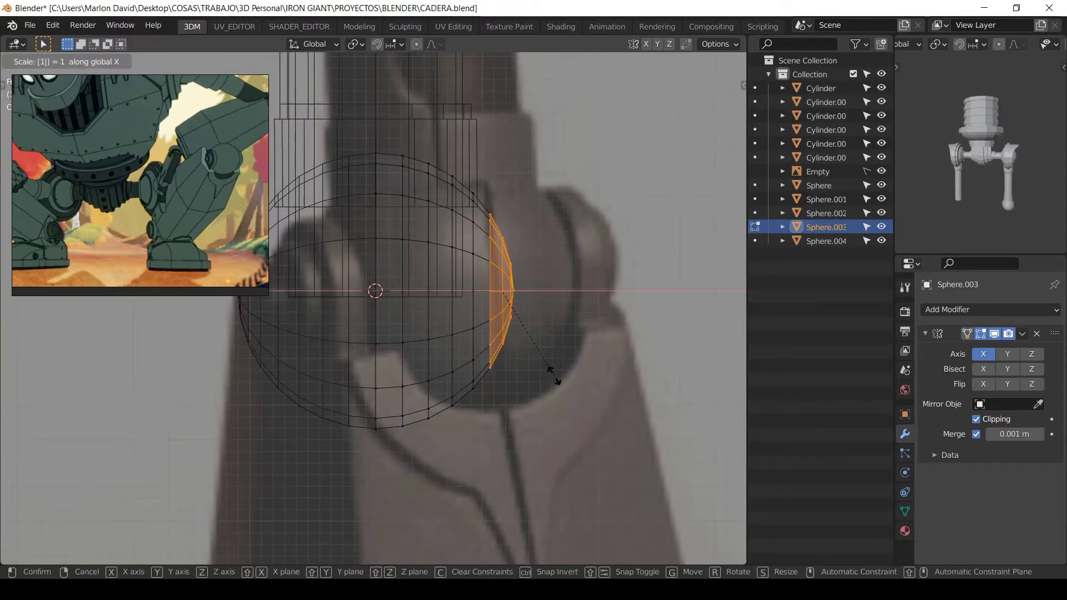
key("0")
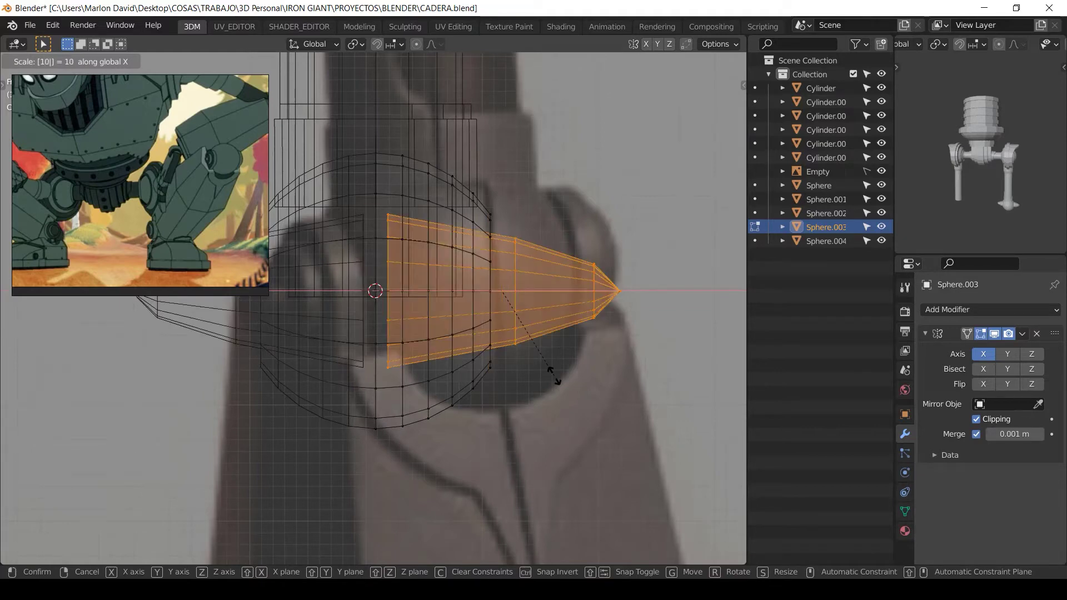
key("Escape")
Step: Set the pivot point to Median Point and flatten the split cap by scaling it to 0 along X
key("period")
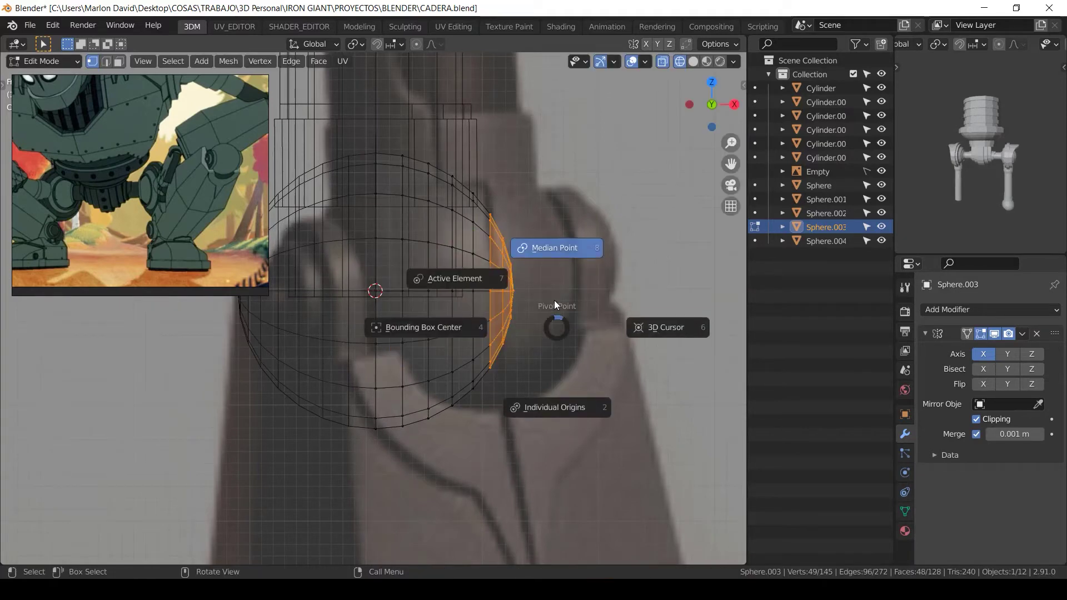
left_click(548, 244)
key("s")
key("x")
key("0")
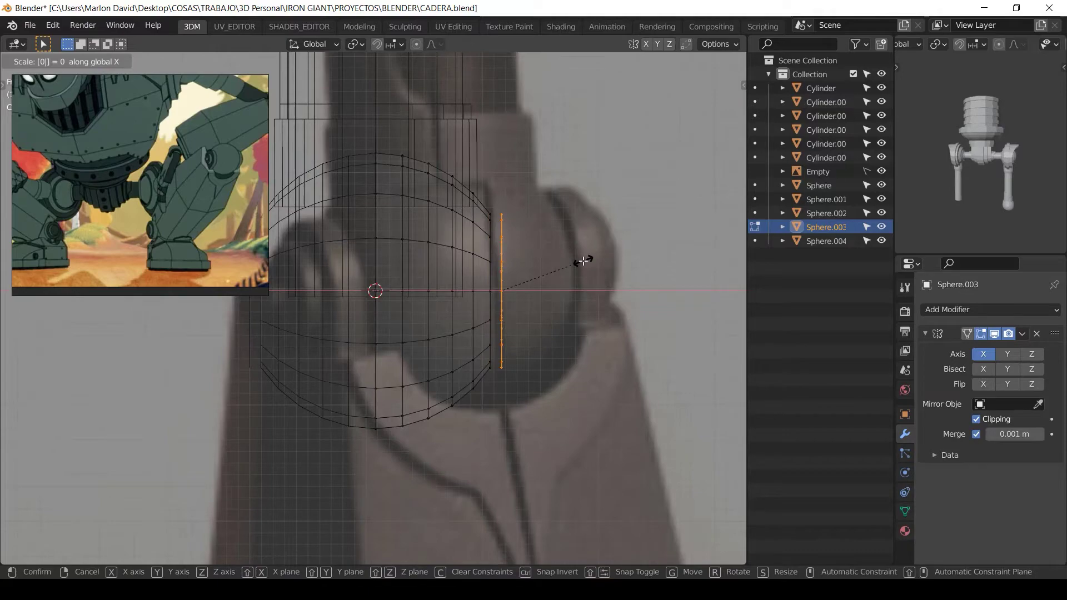
key("Return")
Step: Delete the centre and inner-ring vertices of the flattened cap in the side view, keeping only its outer ring
middle_click_drag(540, 276, 424, 275)
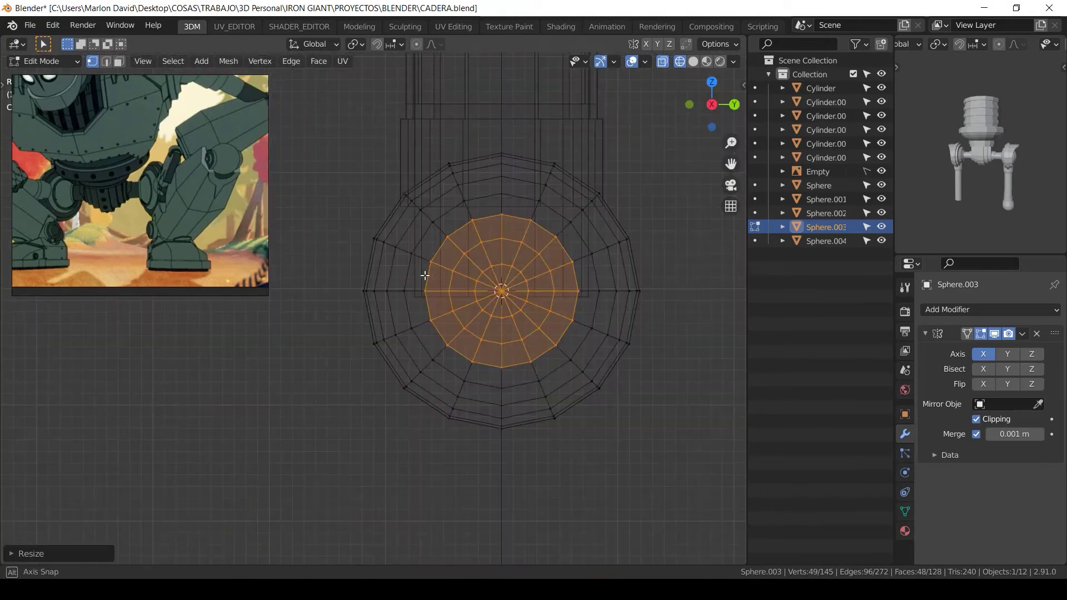
key("alt+a")
key("c")
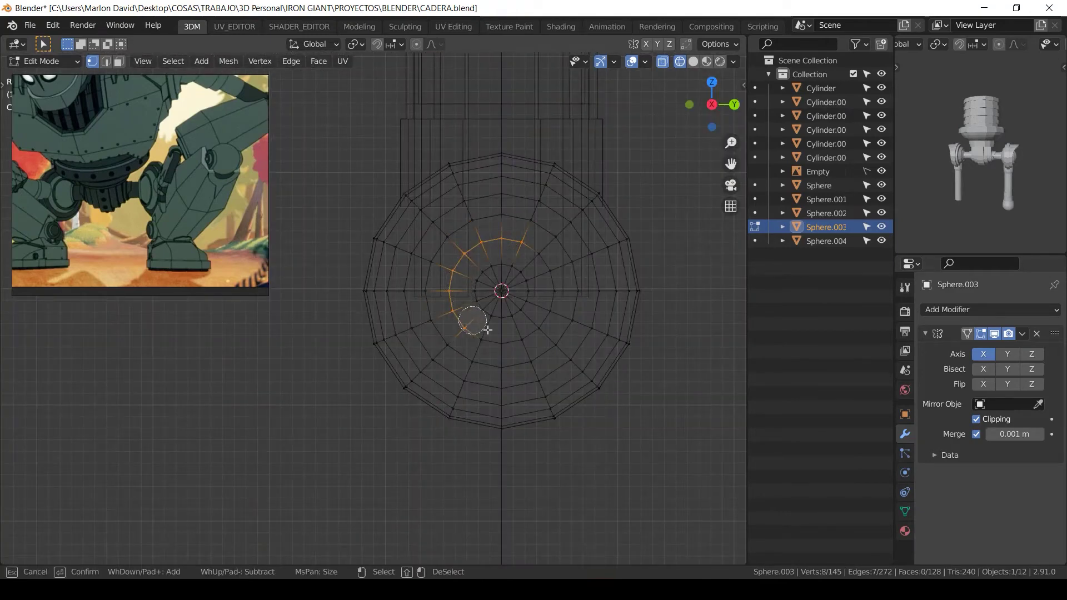
mouse_move(487, 329)
left_mouse_down()
mouse_move(543, 310)
mouse_move(522, 261)
mouse_move(473, 261)
mouse_move(470, 244)
left_mouse_up()
right_click(470, 244)
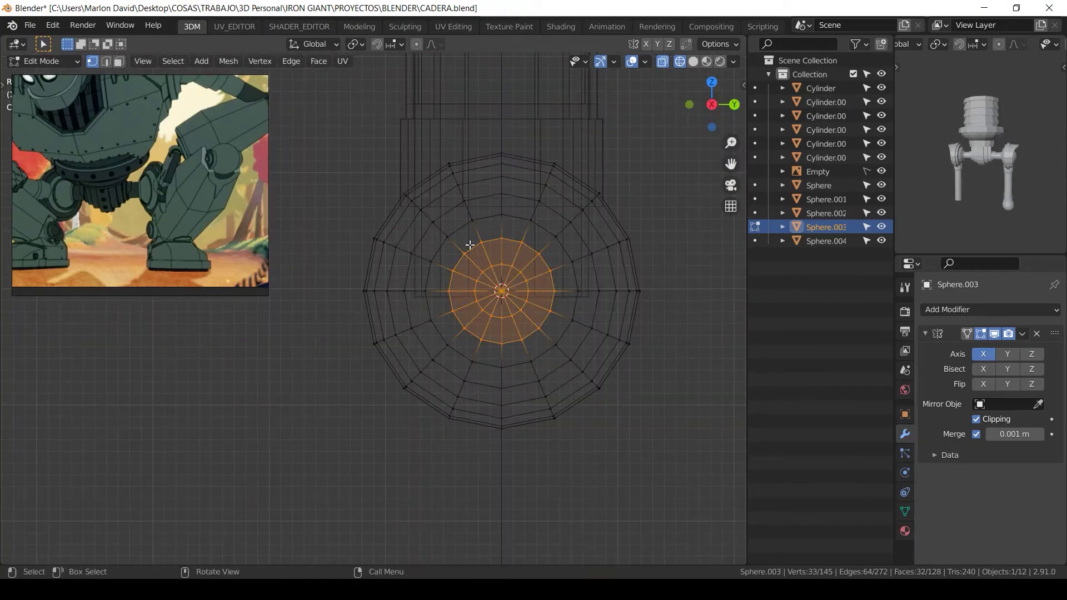
middle_click_drag(469, 245, 539, 235)
key("x")
left_click(475, 240)
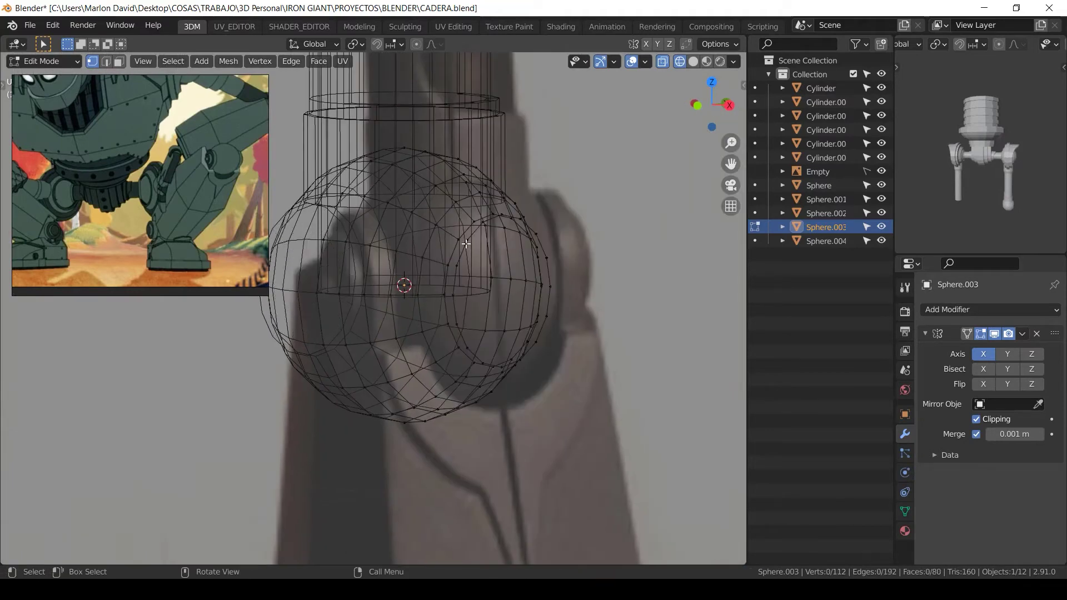
Step: Separate the cap's remaining outer ring into its own object and select that object
key("l")
middle_click_drag(479, 254, 498, 315, "alt")
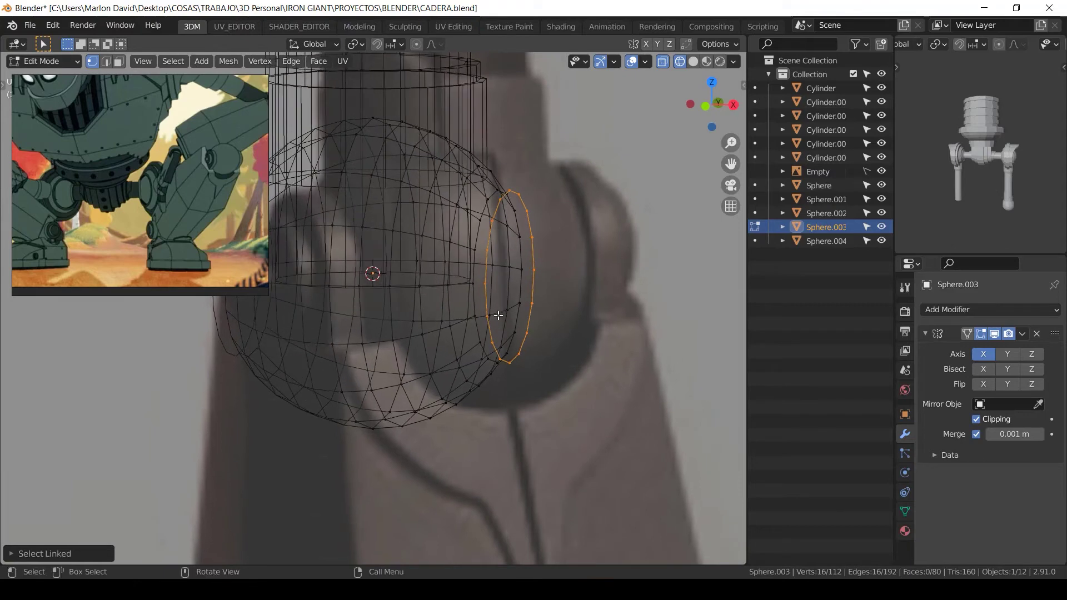
key("p")
left_click(498, 309)
key("Tab")
left_click(532, 268)
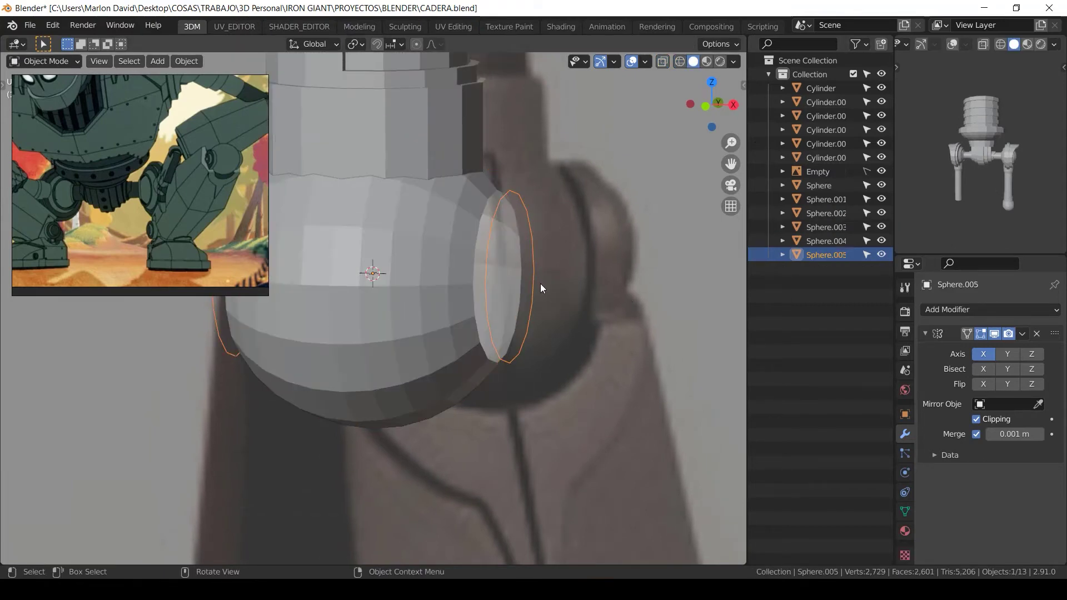
Step: Delete the lower vertices of the separated ring in the side view, leaving only the upper half as an arch
key("Tab")
middle_click_drag(540, 283, 438, 317)
key("alt+z")
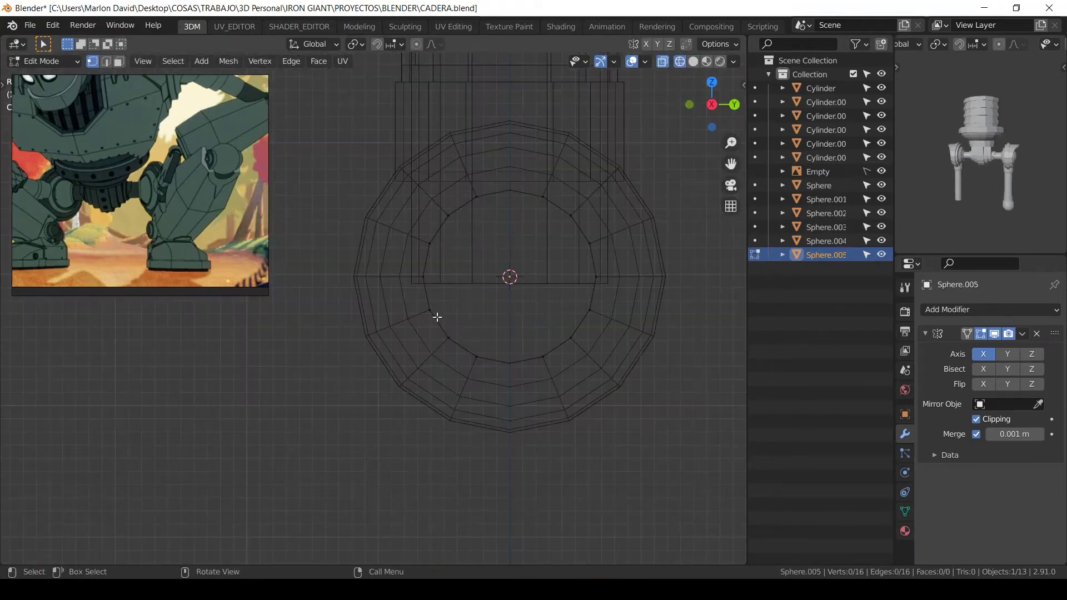
left_click(646, 307)
left_click_drag(640, 293, 430, 369)
key("x")
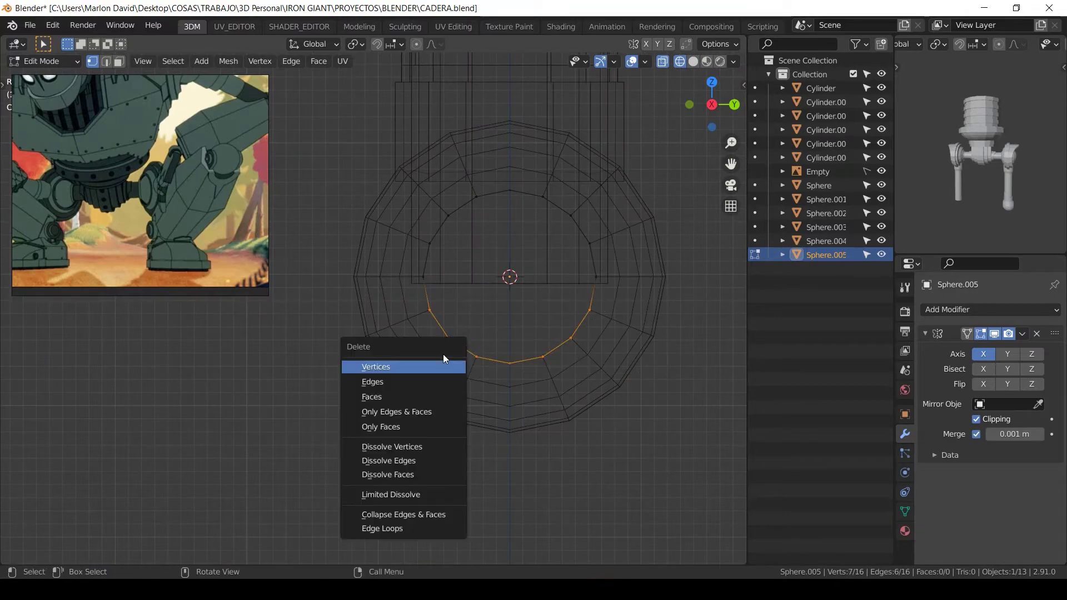
left_click(439, 364)
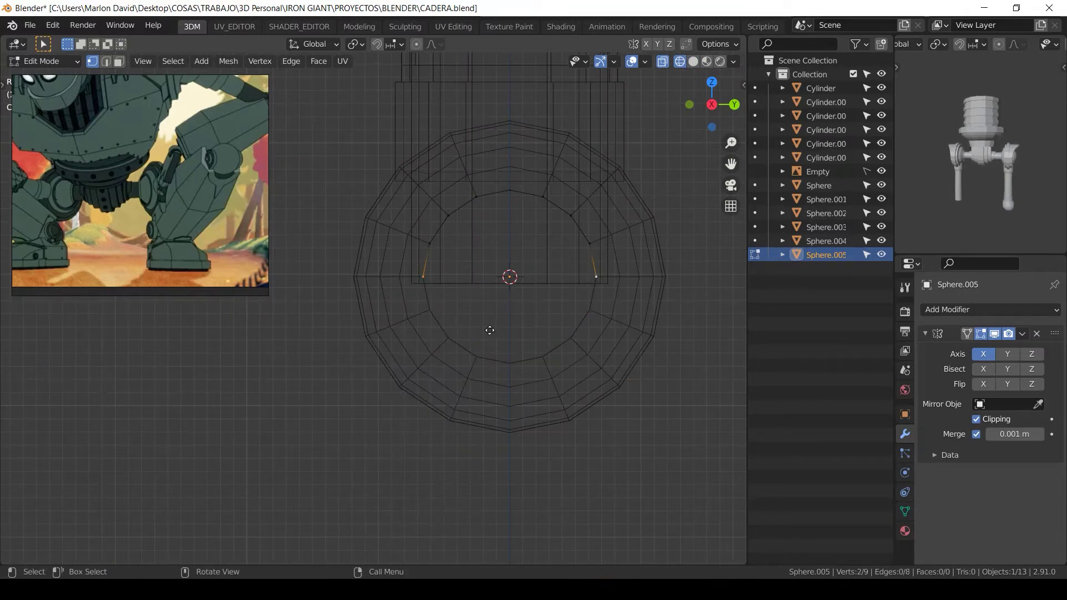
Step: Extrude the arch's two lower end vertices straight down along Z to about the bottom of the knee sphere
key("e")
key("z")
left_click(484, 450)
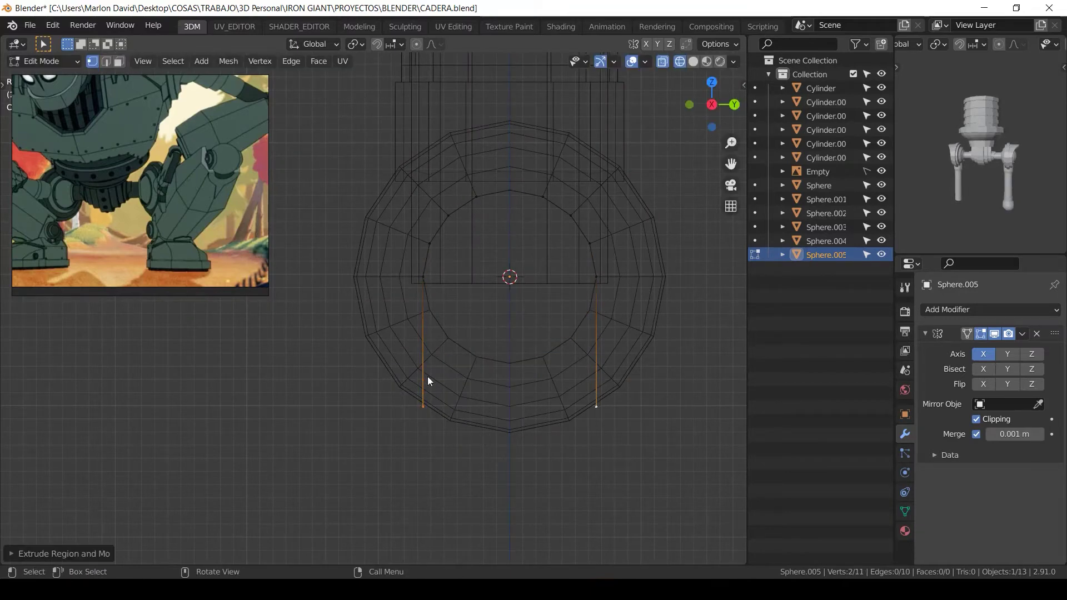
key("alt+z")
middle_click_drag(427, 377, 511, 337)
key("g")
key("z")
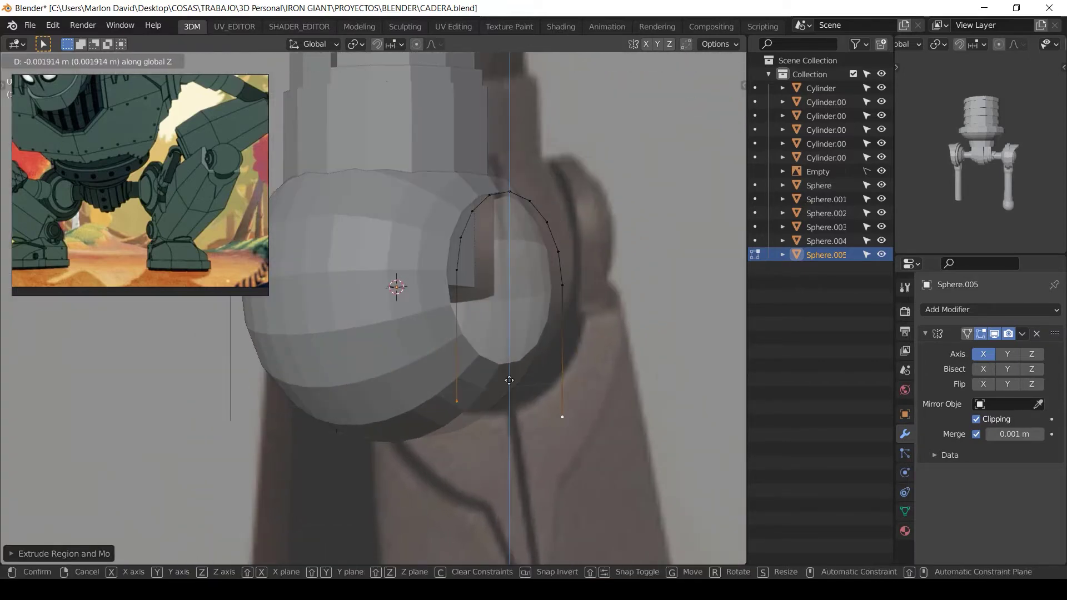
left_click(508, 419)
Step: Fill the upper arch with faces across its opposite vertices and add a centred vertical loop cut
middle_click_drag(507, 420, 434, 285)
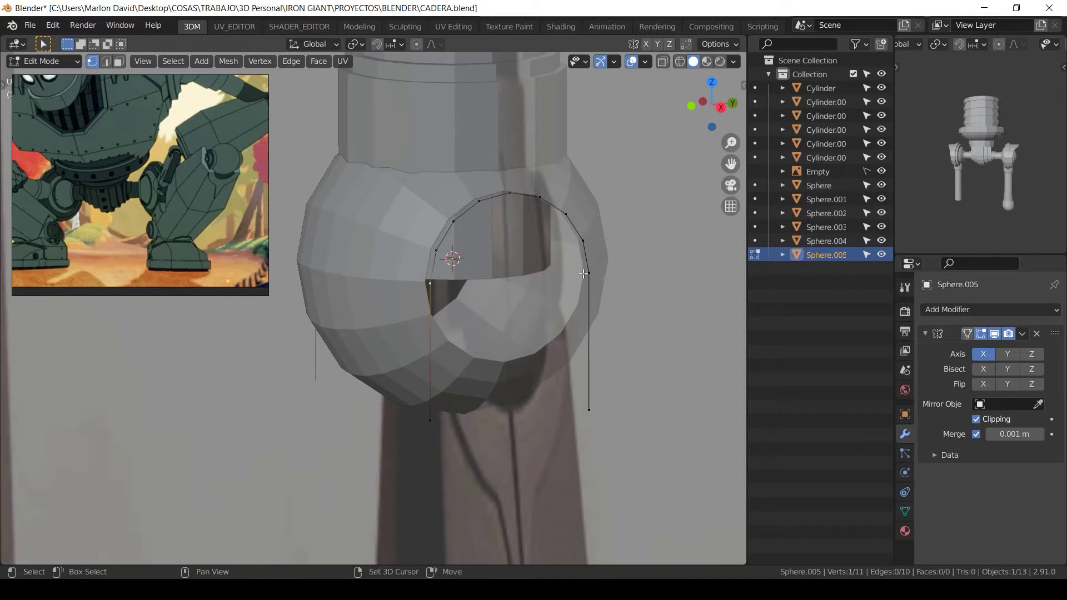
key("f")
key("ctrl+r")
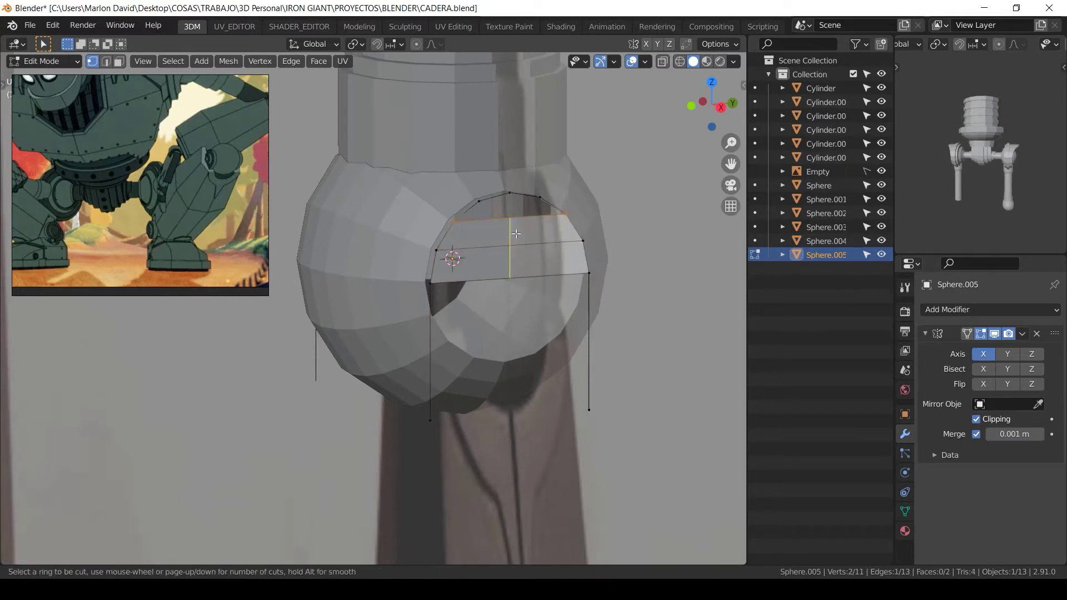
left_click(489, 215)
left_click(489, 214)
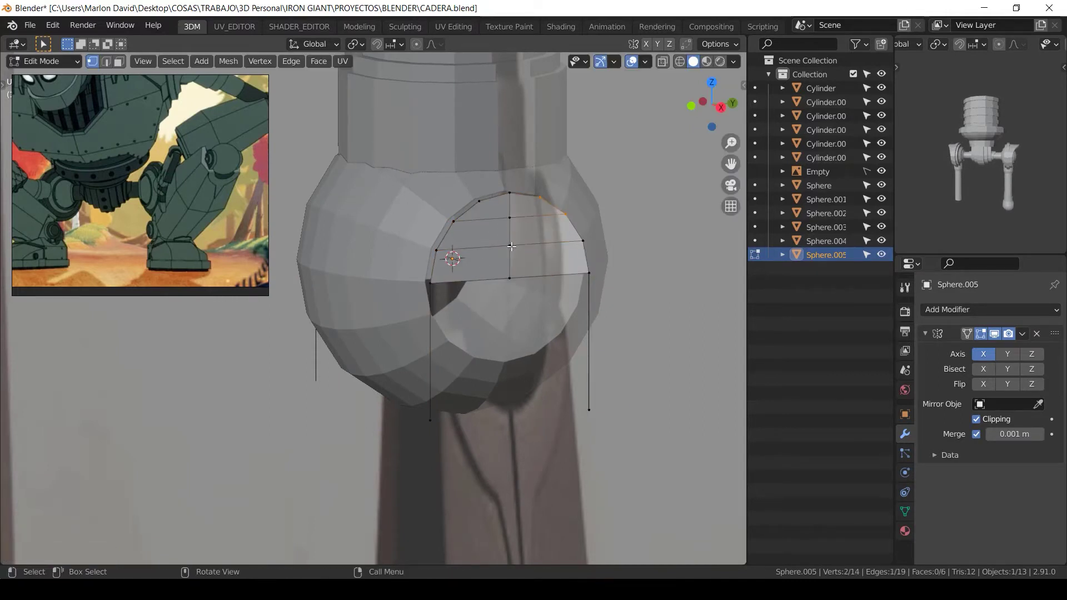
Step: Join the two bottom vertices with an edge, subdivide it, and fill the two faces below the arch
middle_click_drag(512, 246, 452, 298)
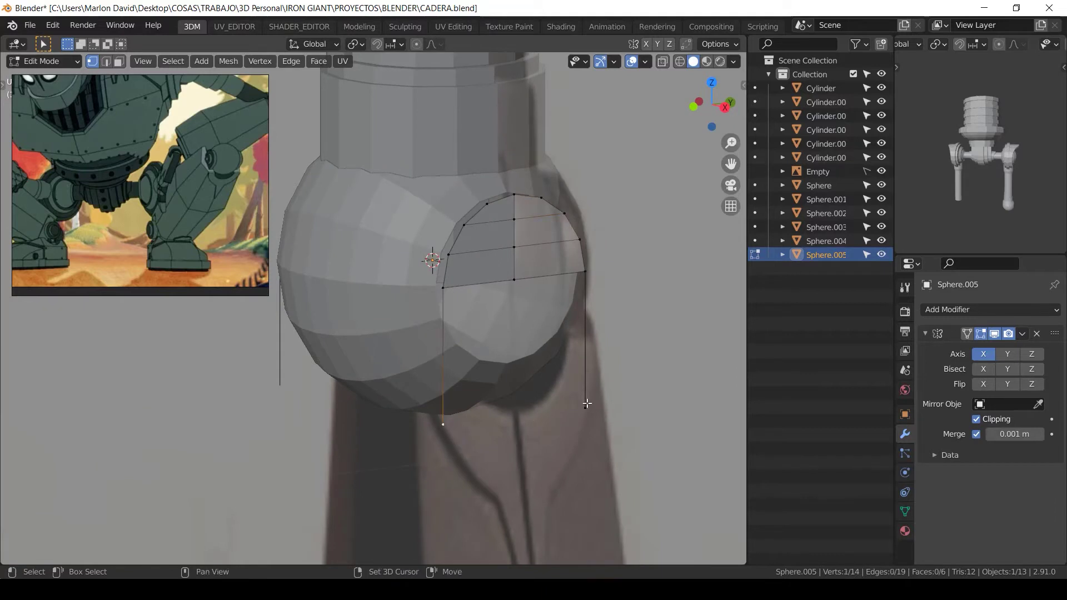
right_click(591, 289)
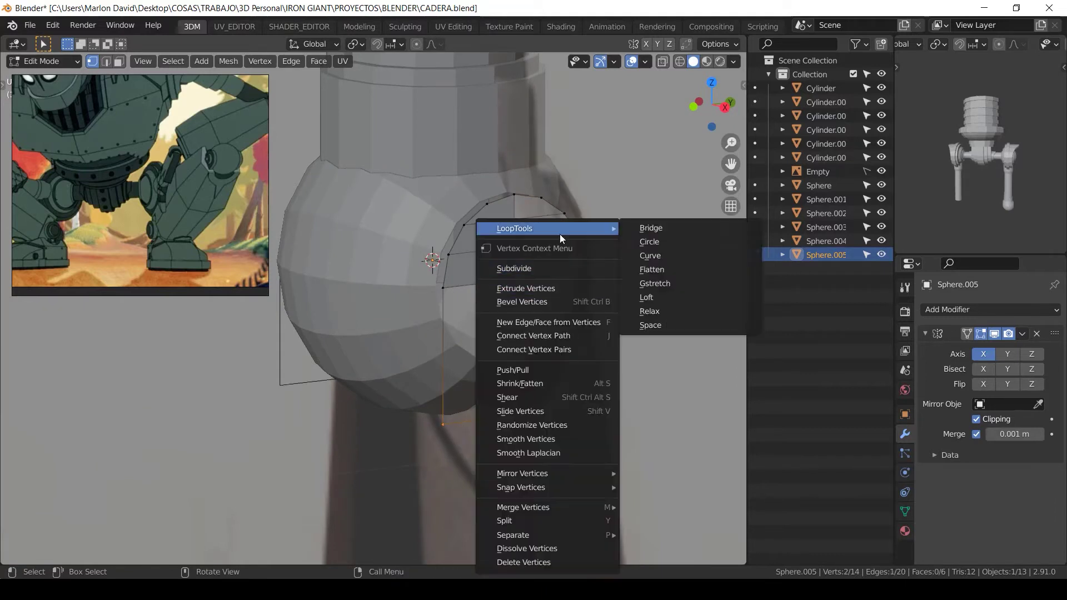
left_click(533, 268)
key("alt+a")
key("f")
left_click(469, 358)
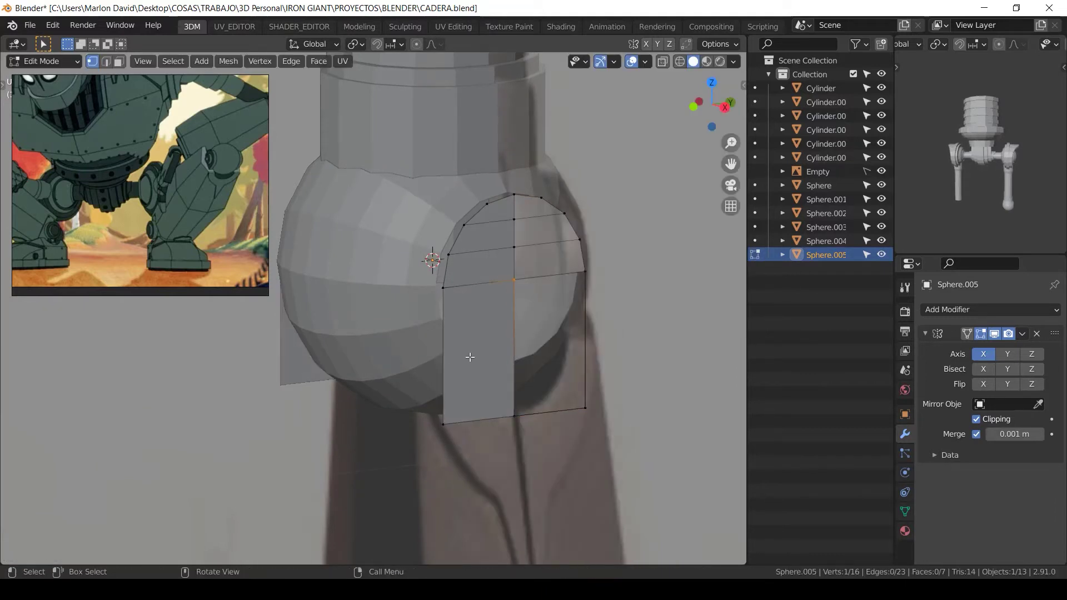
key("ctrl+z")
key("f")
key("f")
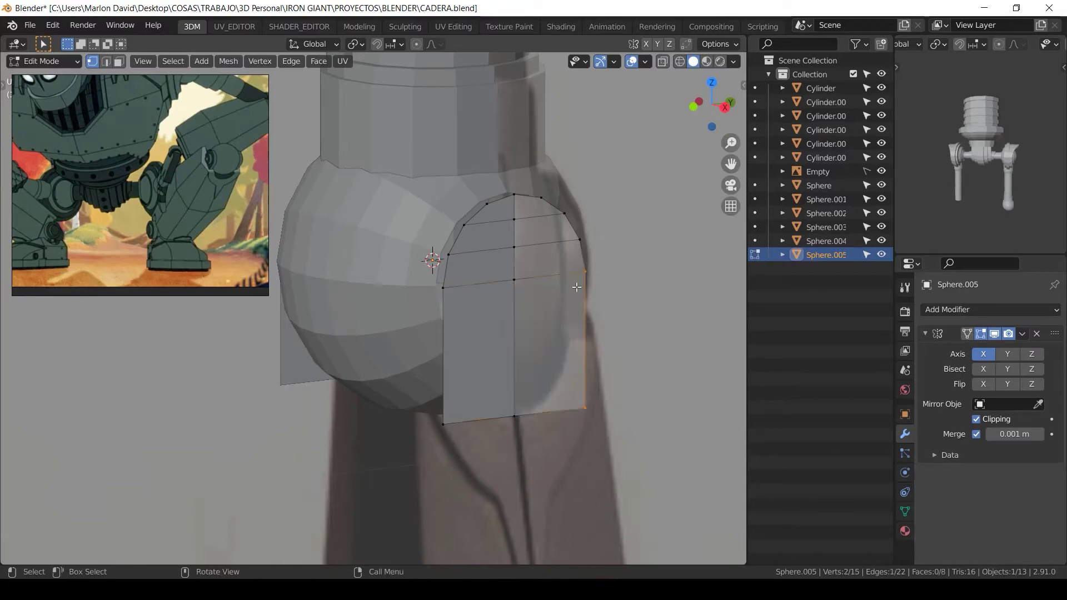
Step: Move the flat arched plate outward along X, clear of the knee sphere, and extrude it back along X to the sphere's side
middle_click_drag(509, 315, 581, 262)
key("a")
key("g")
key("x")
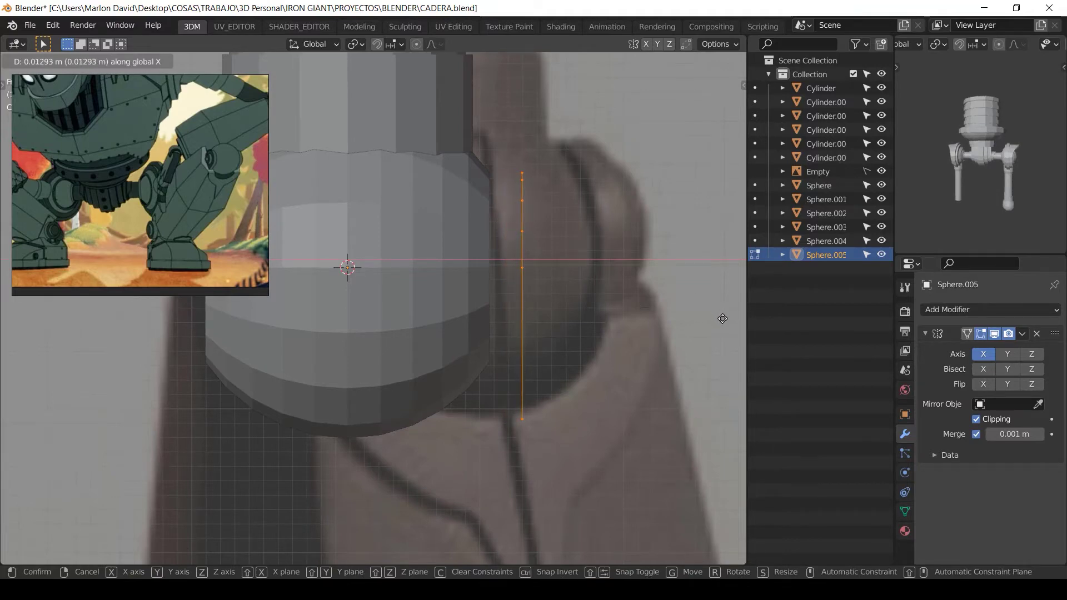
left_click(723, 318)
key("e")
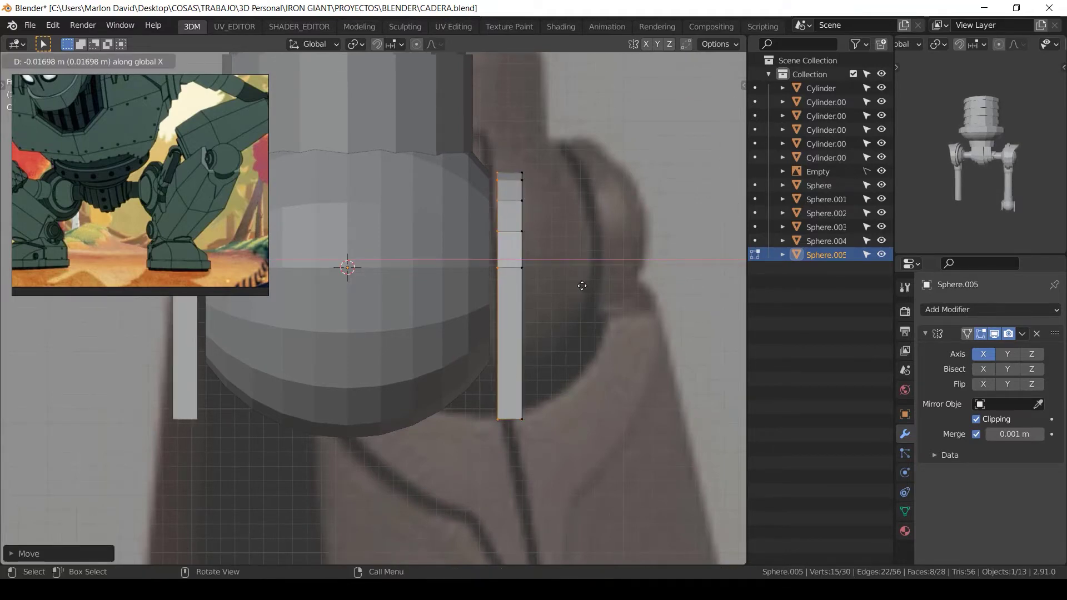
key("x")
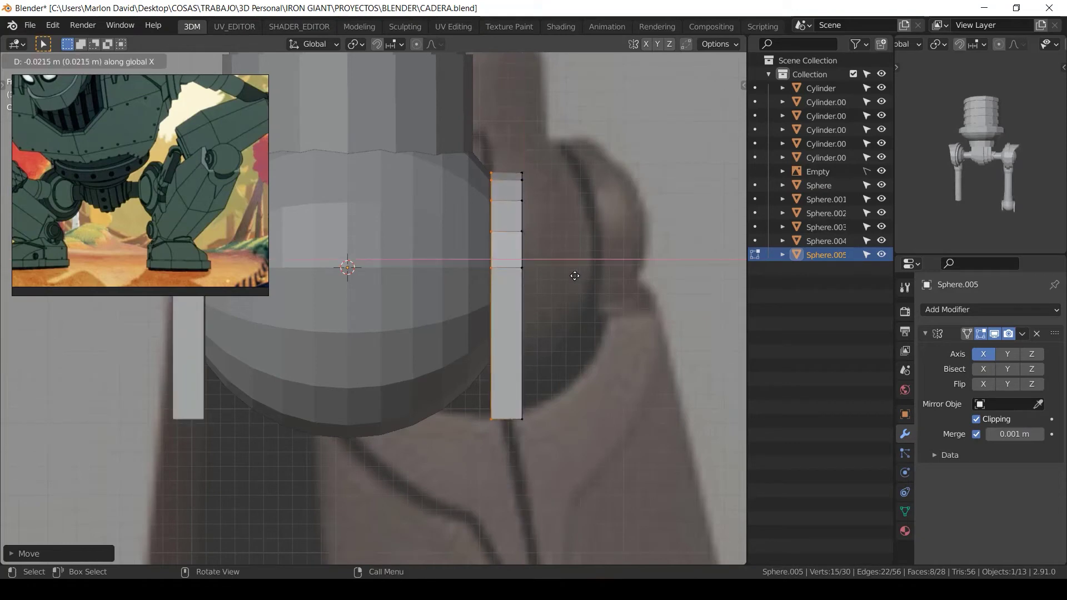
left_click(607, 273)
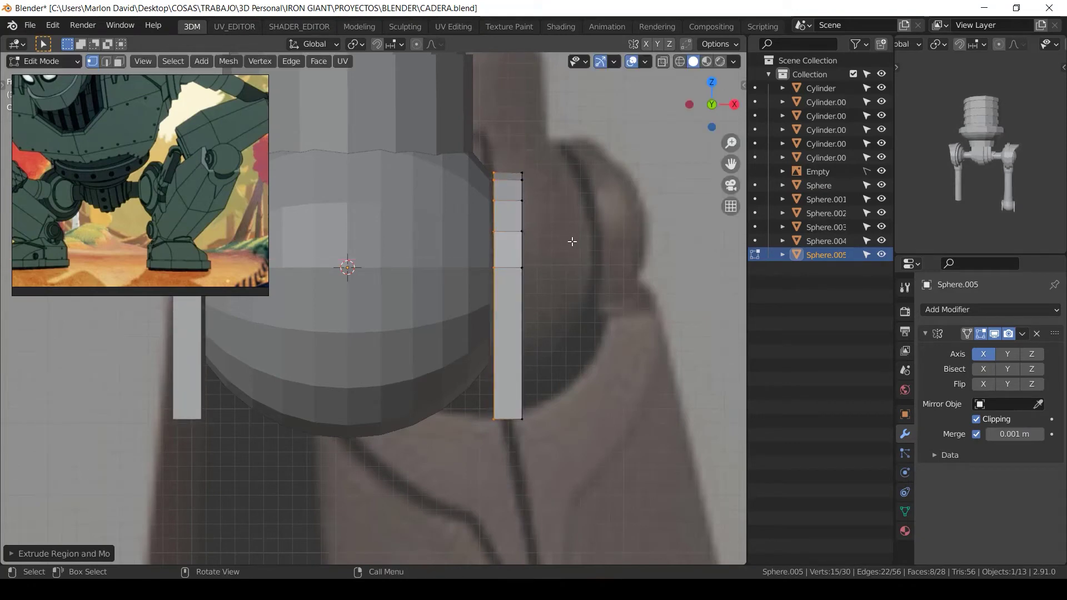
Step: Move the arched plate's outer face slightly further outward along X to thicken the plate, and leave mesh editing
middle_click_drag(572, 241, 567, 321)
key("a")
key("g")
key("x")
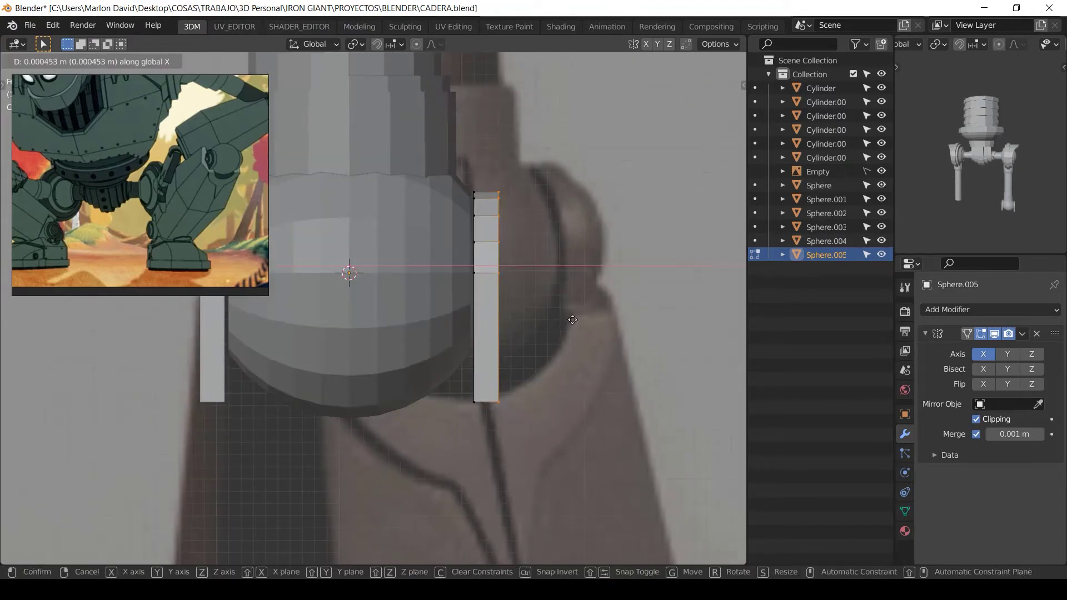
key("c")
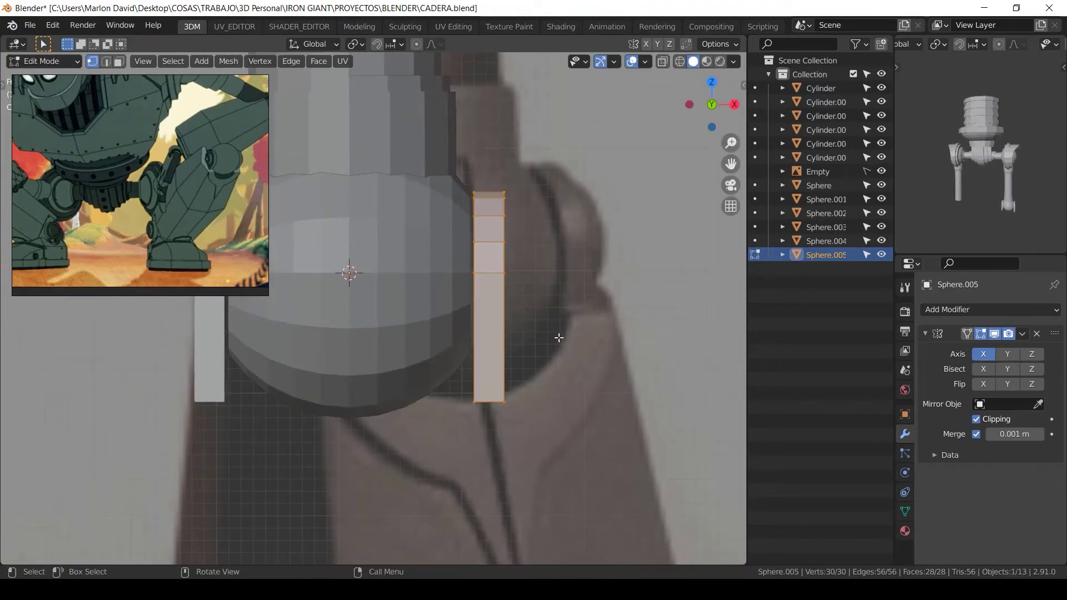
left_click(559, 335)
scroll(595, 360, "down", 2)
mouse_move(563, 332)
middle_mouse_down("shift")
mouse_move(635, 322)
mouse_move(553, 336)
middle_mouse_up("shift")
key("Tab")
left_click(554, 331)
key("KP_1")
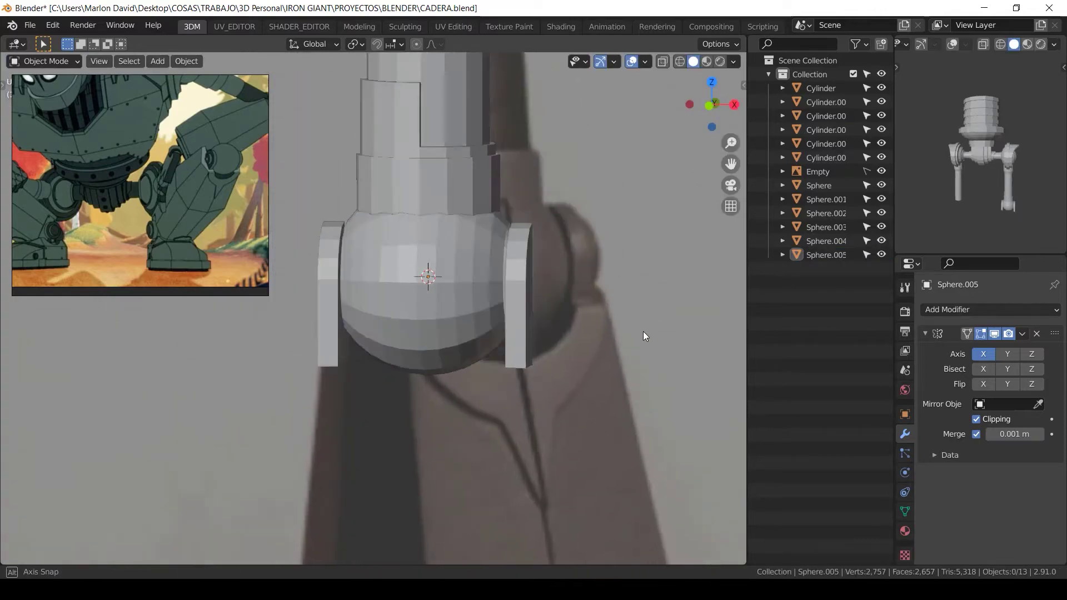
Step: Join the top and bottom vertices of the knee sphere's side opening with an edge
left_click(491, 298)
key("Tab")
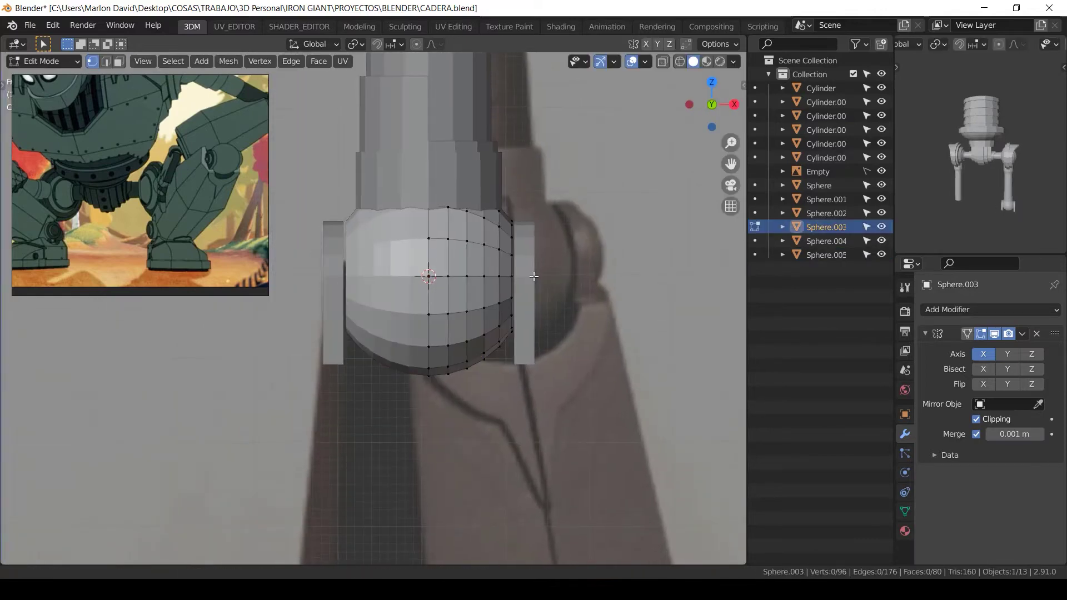
key("shift+z")
mouse_move(513, 260)
middle_mouse_down()
mouse_move(517, 249)
mouse_move(422, 300)
mouse_move(525, 293)
mouse_move(543, 305)
mouse_move(515, 328)
mouse_move(471, 249)
middle_mouse_up()
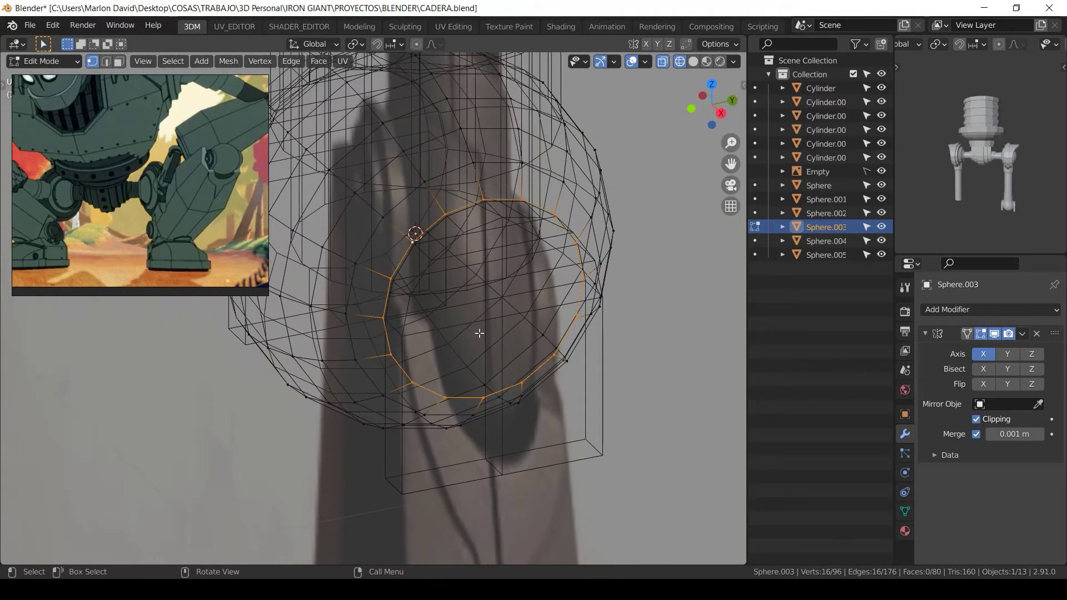
left_click(481, 215)
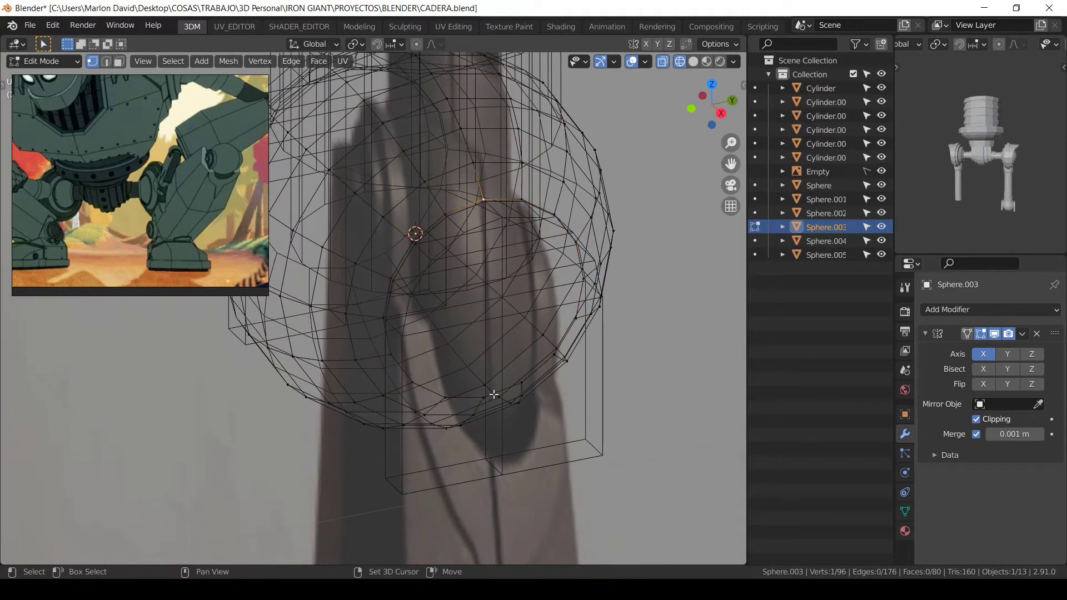
middle_click_drag(520, 364, 631, 300)
key("shift+z")
Step: Hide every mesh object except the knee sphere to isolate it
key("Tab")
key("ctrl+i")
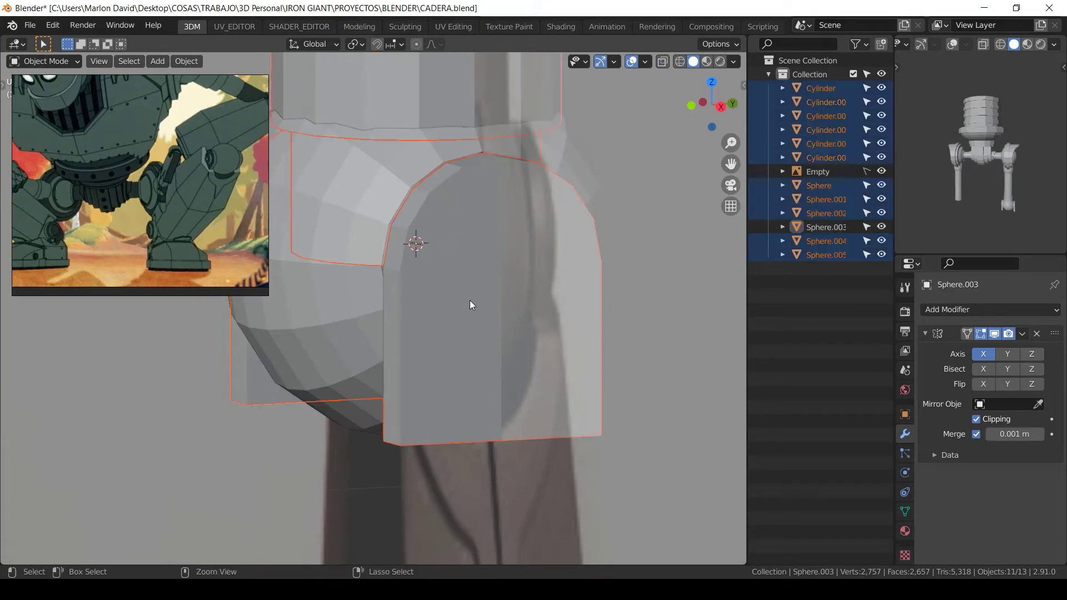
key("h")
left_click(373, 370)
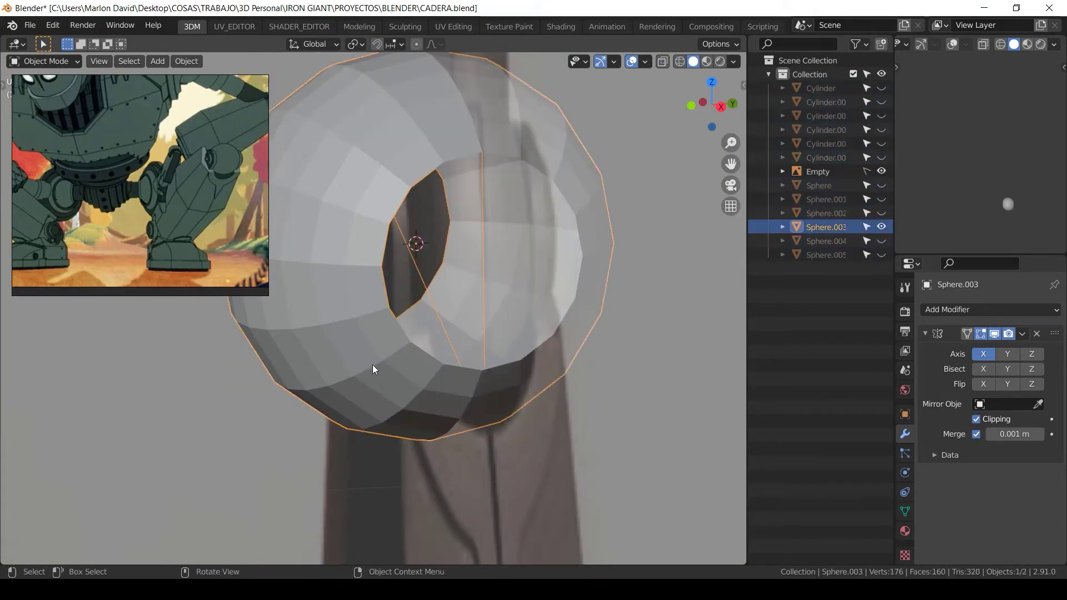
Step: Delete the edge spanning the knee sphere's side opening
key("Tab")
key("x")
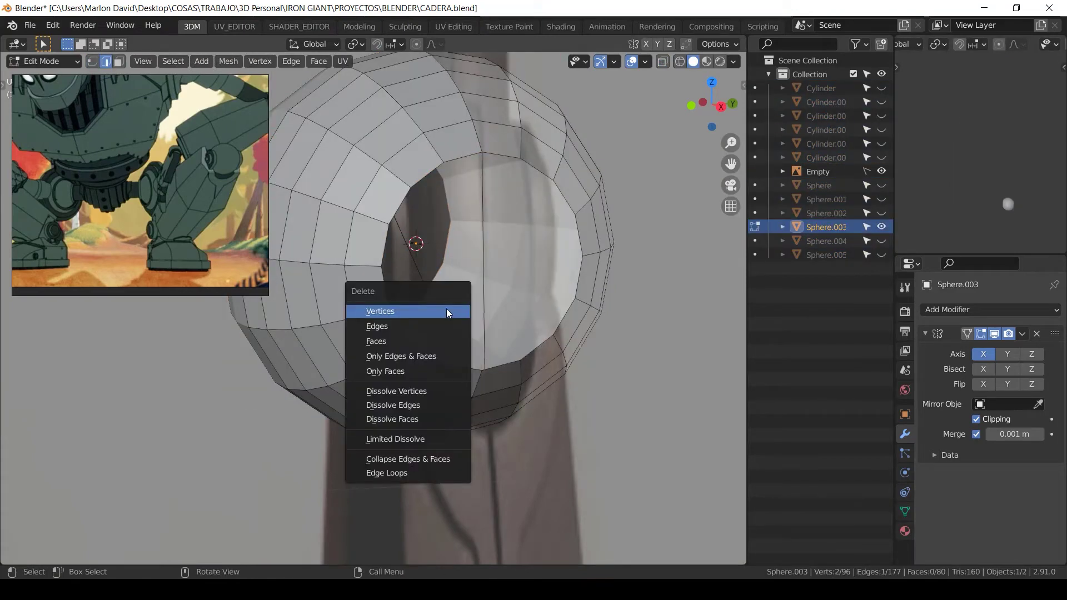
key("Escape")
mouse_move(430, 303)
middle_mouse_down()
mouse_move(490, 303)
mouse_move(439, 317)
middle_mouse_up()
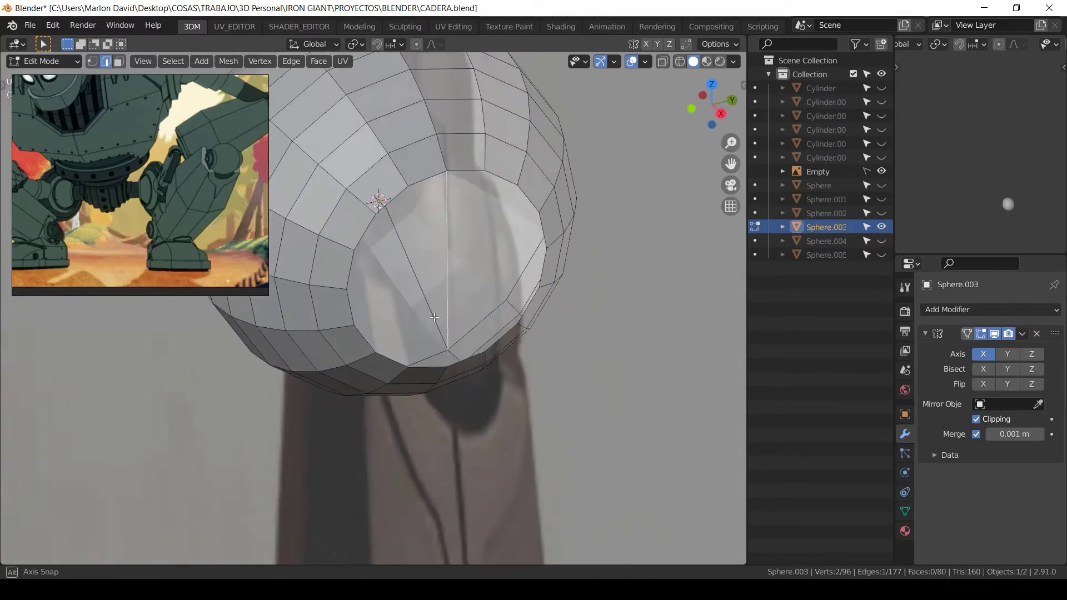
key("x")
left_click(430, 333)
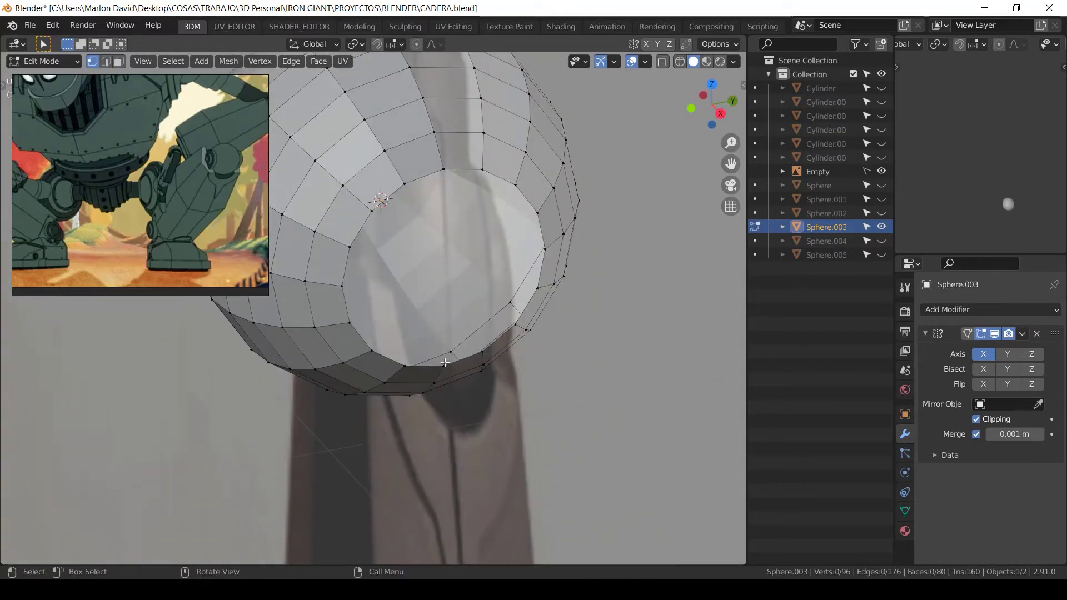
Step: Join the opening's top and bottom vertices with a vertical edge and fill faces outward on both sides of it
left_click(445, 363)
middle_click_drag(445, 363, 457, 183, "alt")
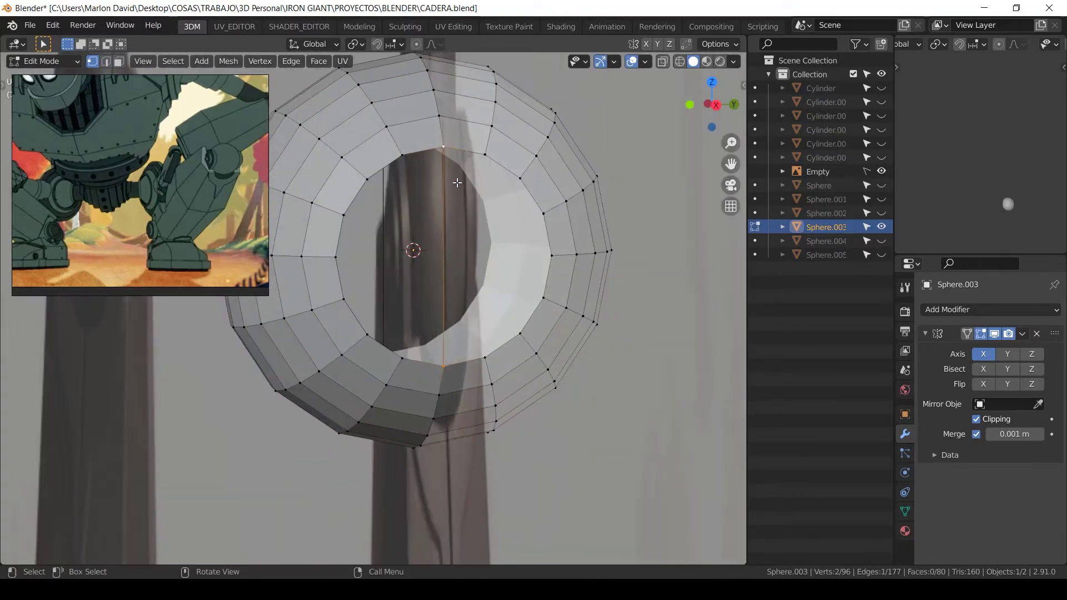
key("f")
key("f")
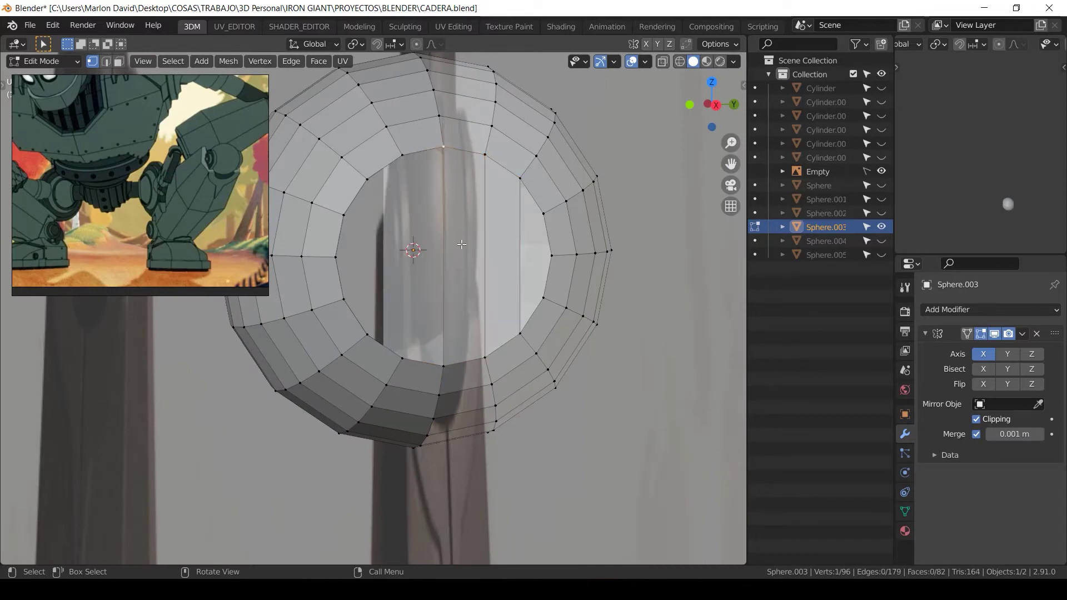
left_click(442, 364, "shift")
key("f")
key("f")
Step: Add a centred horizontal loop cut across the filled cap and fill the remaining gaps at its two sides
key("ctrl+r")
left_click(410, 279)
right_click(410, 280)
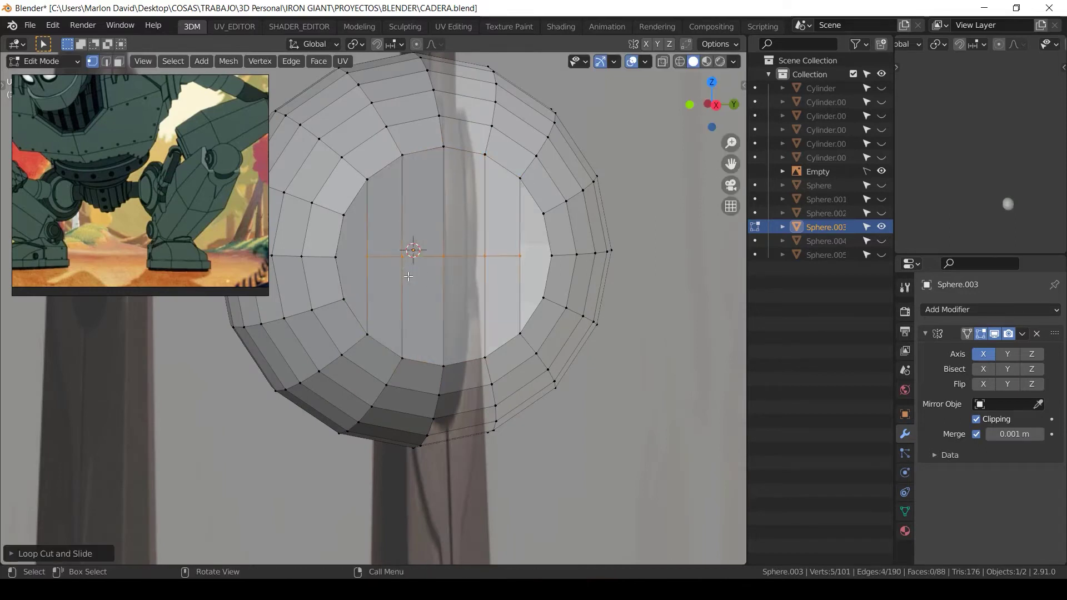
key("alt+a")
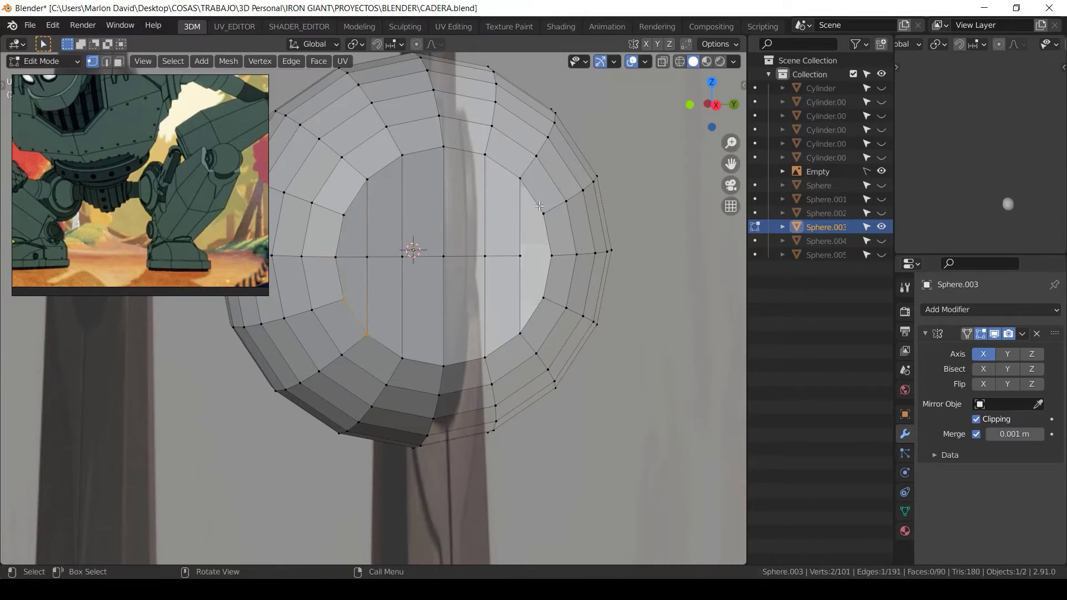
key("f")
Step: Leave mesh editing and unhide all the hidden objects around the knee sphere
middle_click_drag(558, 259, 528, 302)
key("Tab")
scroll(531, 305, "down", 8)
key("alt+a")
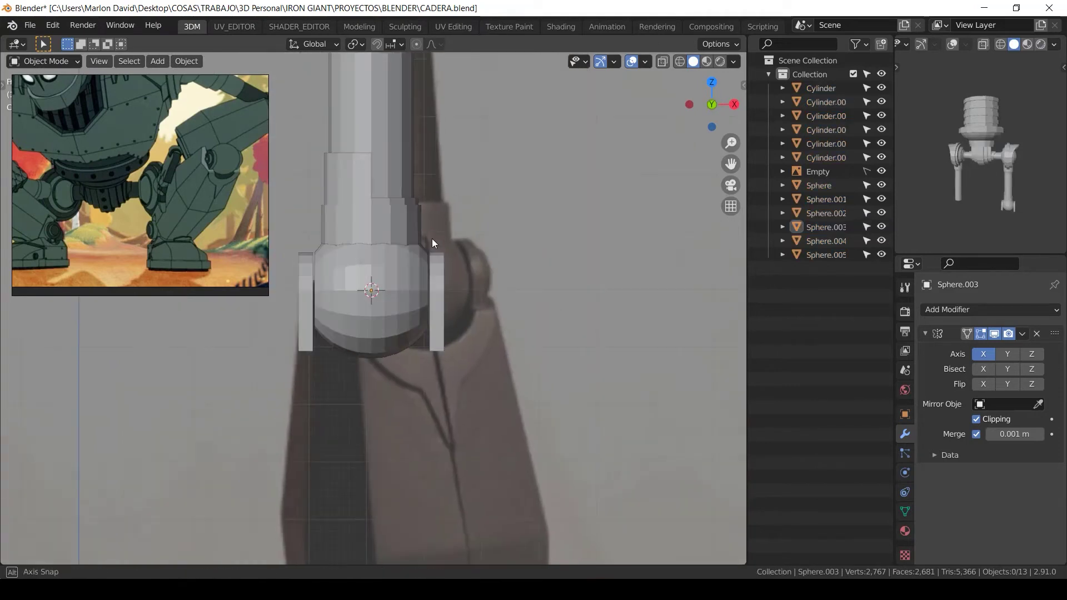
scroll(450, 273, "up", 4)
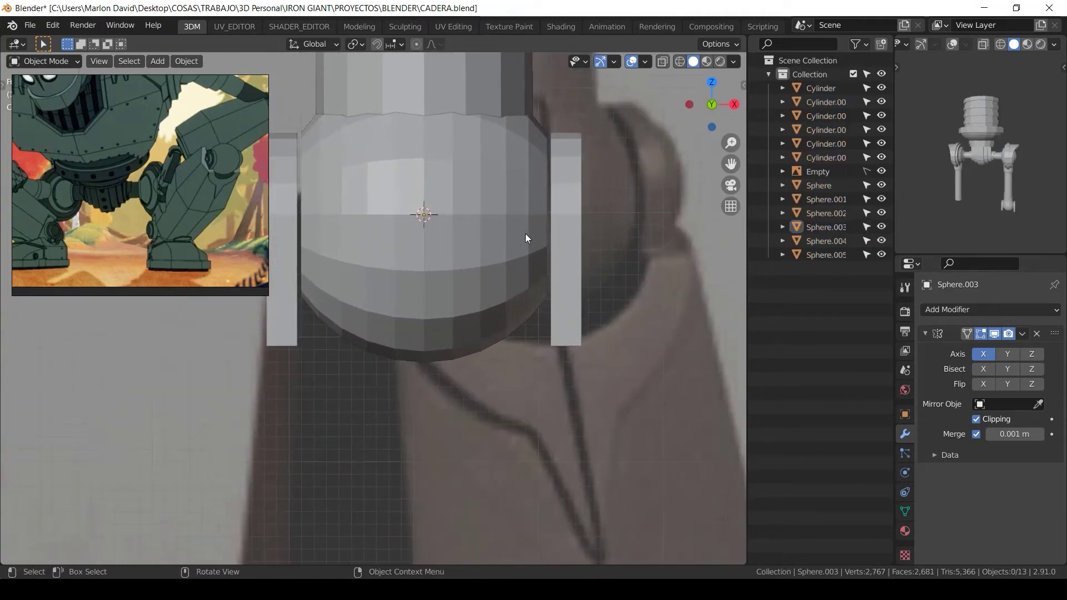
middle_click_drag(526, 234, 540, 257)
scroll(481, 227, "down", 2)
scroll(539, 257, "up", 1)
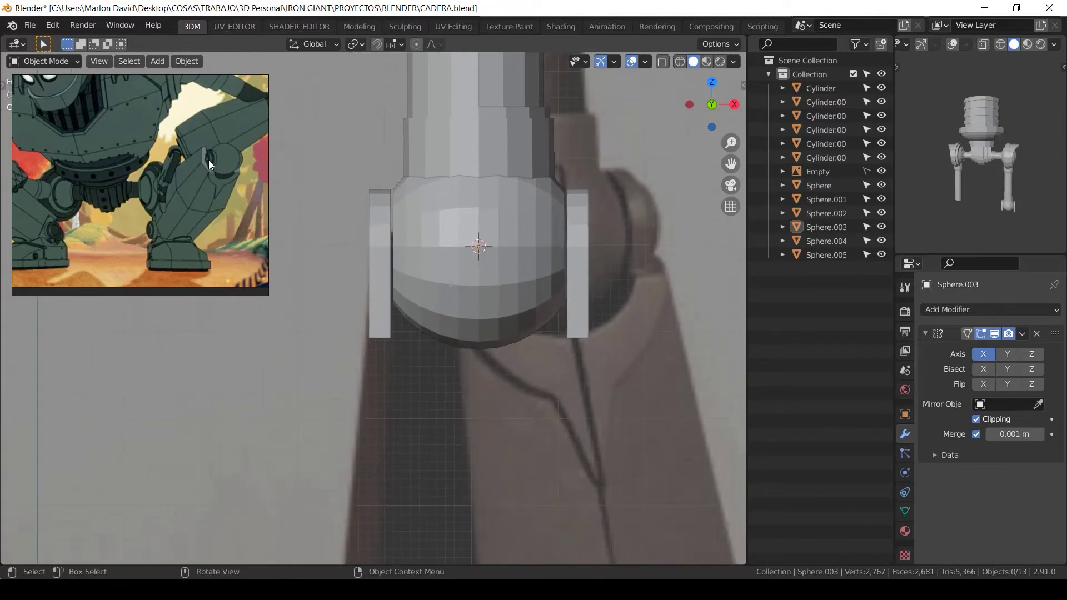
left_click(510, 273)
key("Tab")
scroll(484, 244, "up", 1)
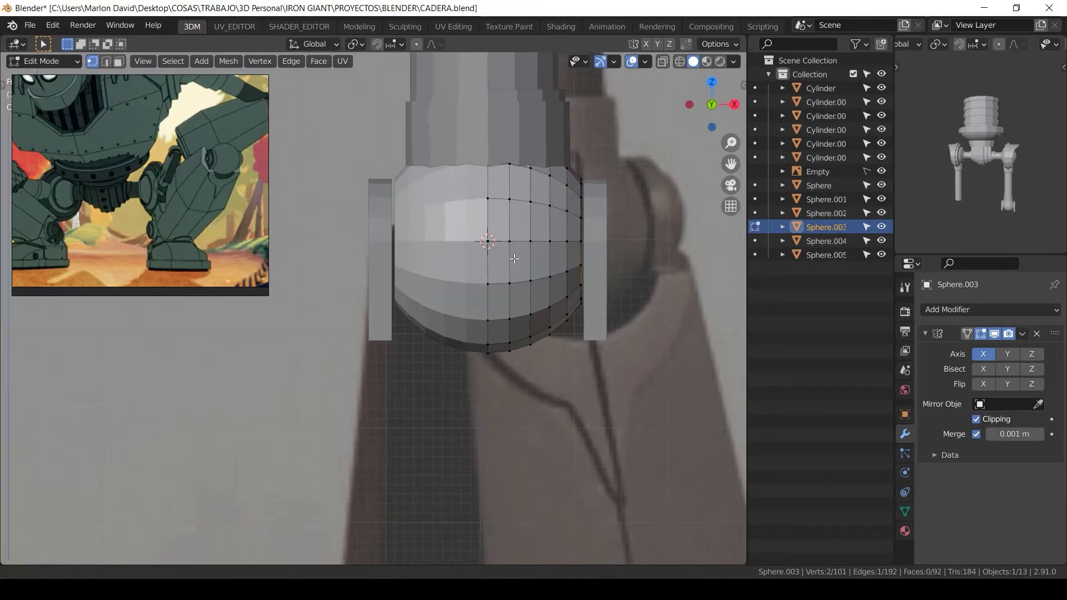
key("shift+z")
left_click_drag(493, 230, 449, 270)
key("z")
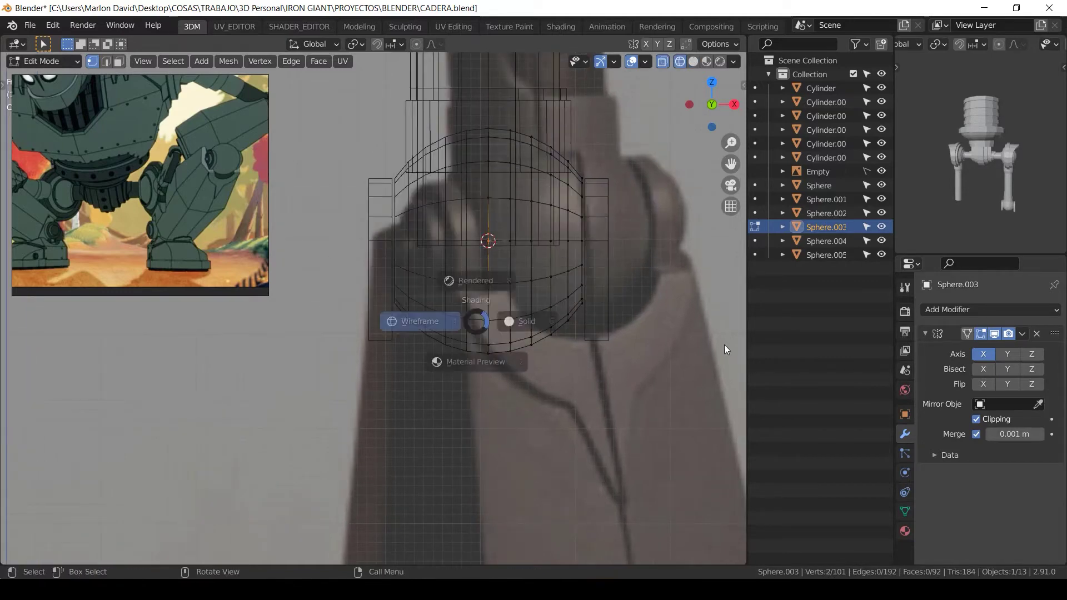
left_click(725, 345)
middle_click_drag(552, 275, 509, 294, "shift")
key("shift+a")
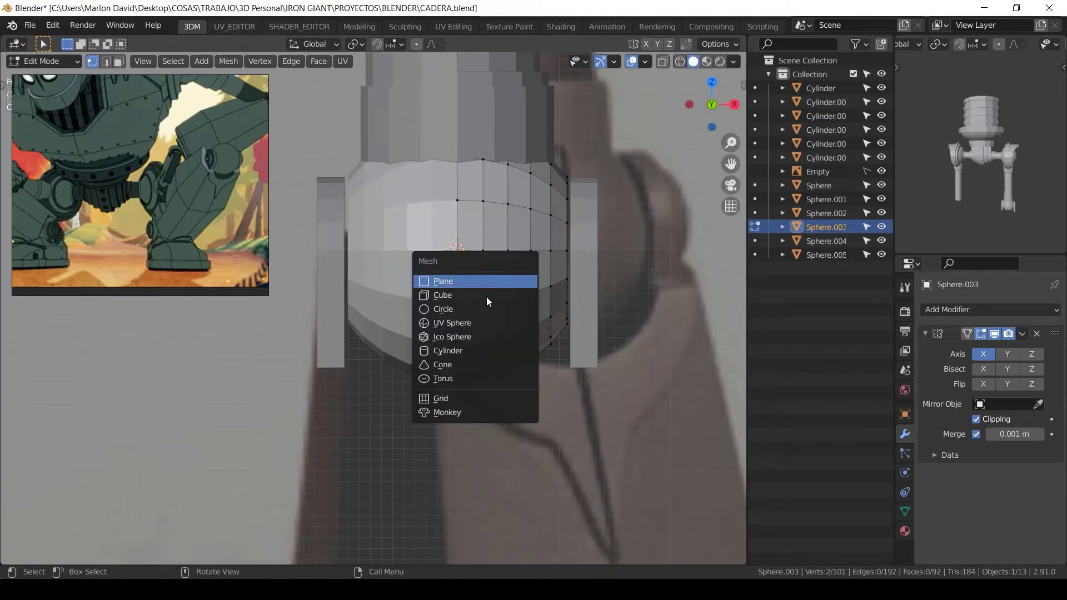
key("Escape")
key("Tab")
Step: Add a cylinder mesh at the knee sphere's centre and scale it down to fit inside the sphere
key("shift+a")
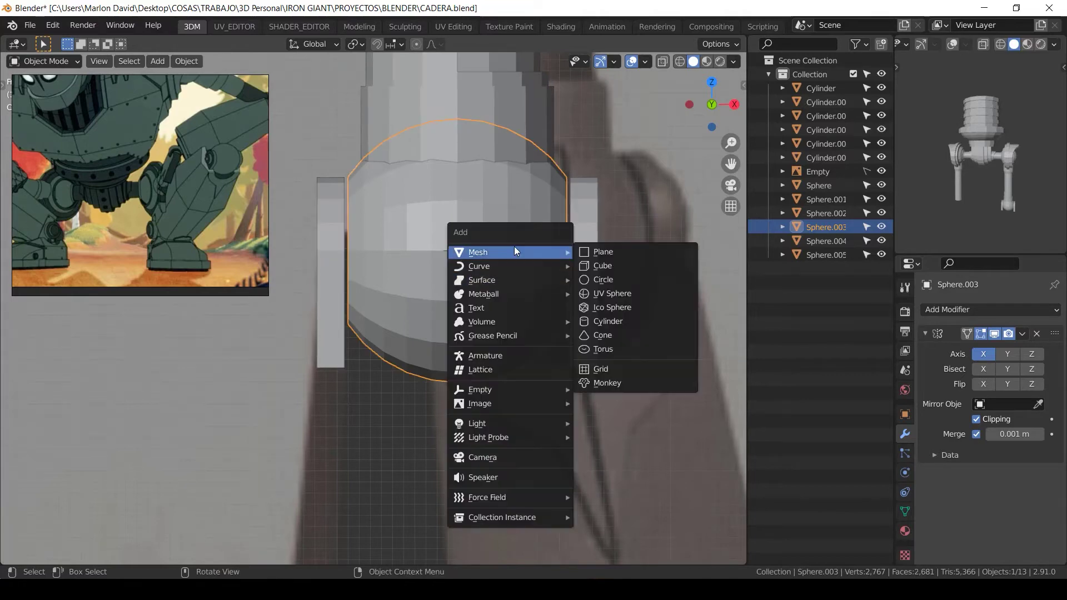
left_click(632, 321)
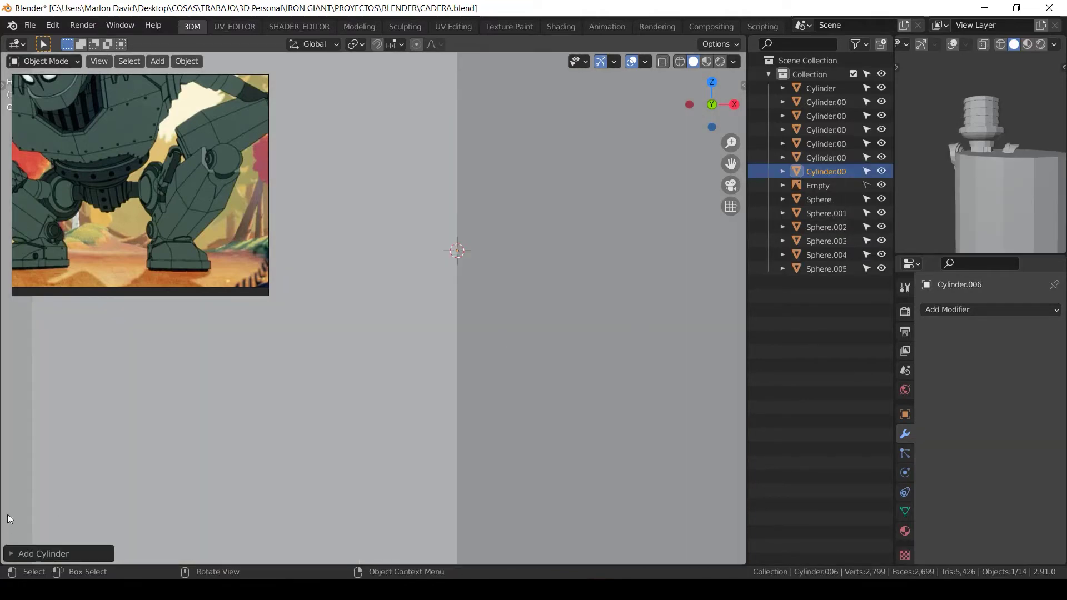
left_click(19, 548)
left_click(33, 376)
key("s")
left_click(524, 330)
Step: Rotate the cylinder 90° in the front view so its axis lies along X, and scale it down further
key("r")
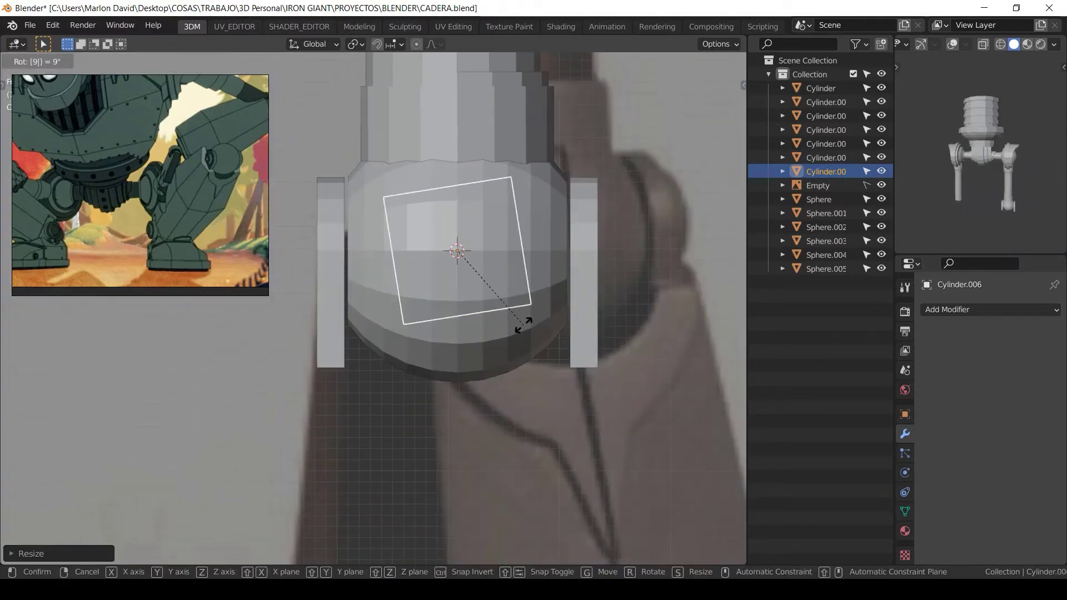
left_click(523, 326)
key("shift+z")
key("s")
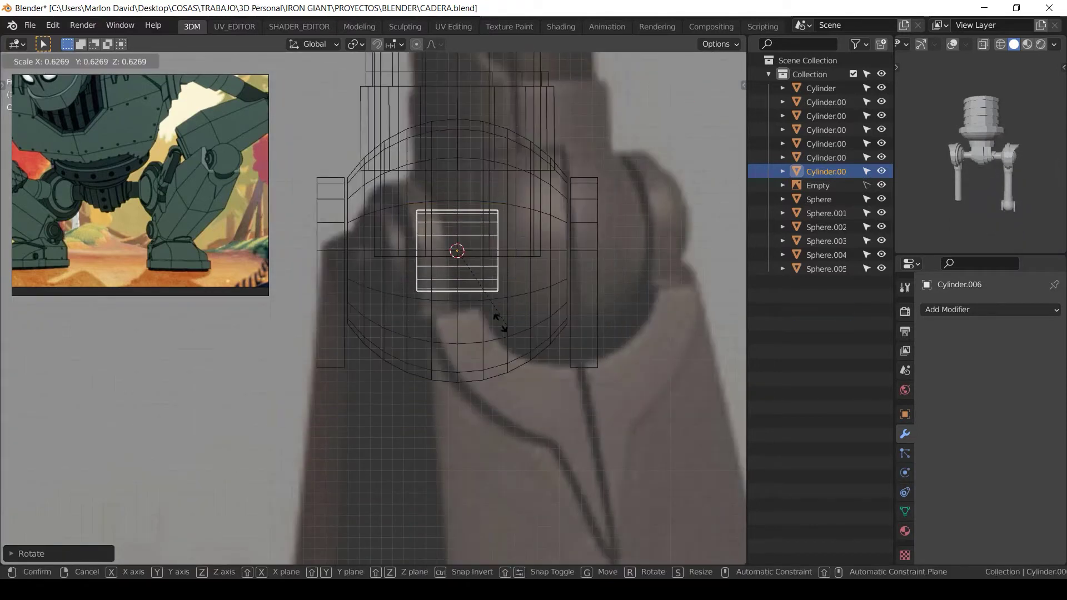
left_click(492, 314)
Step: Stretch the cylinder along X until it passes through both arched side plates, and fine-tune its overall scale
key("s")
key("x")
left_click(728, 325)
key("s")
key("x")
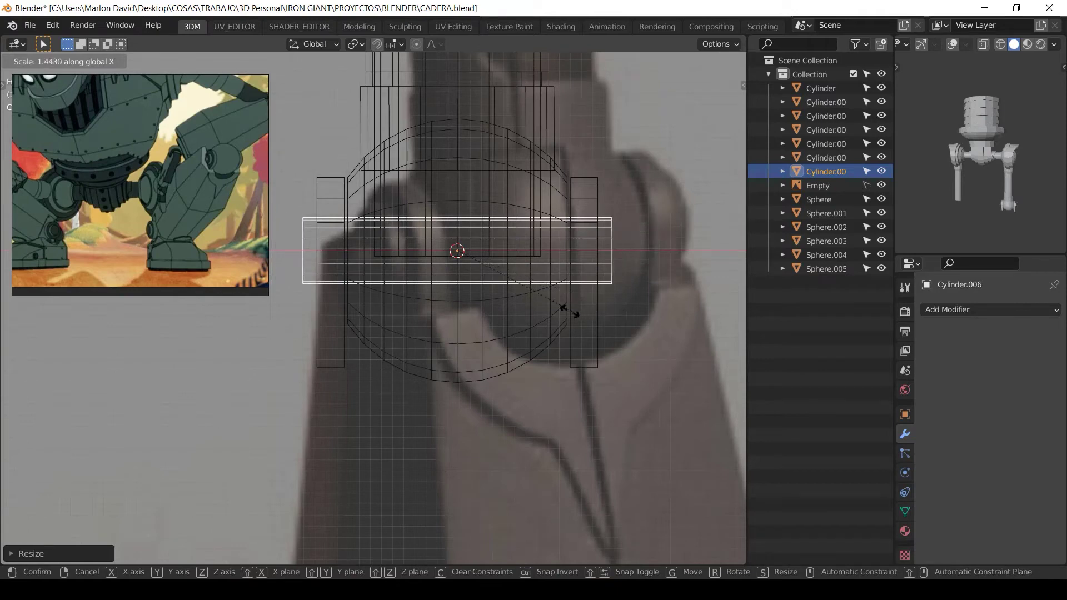
left_click(603, 334)
key("s")
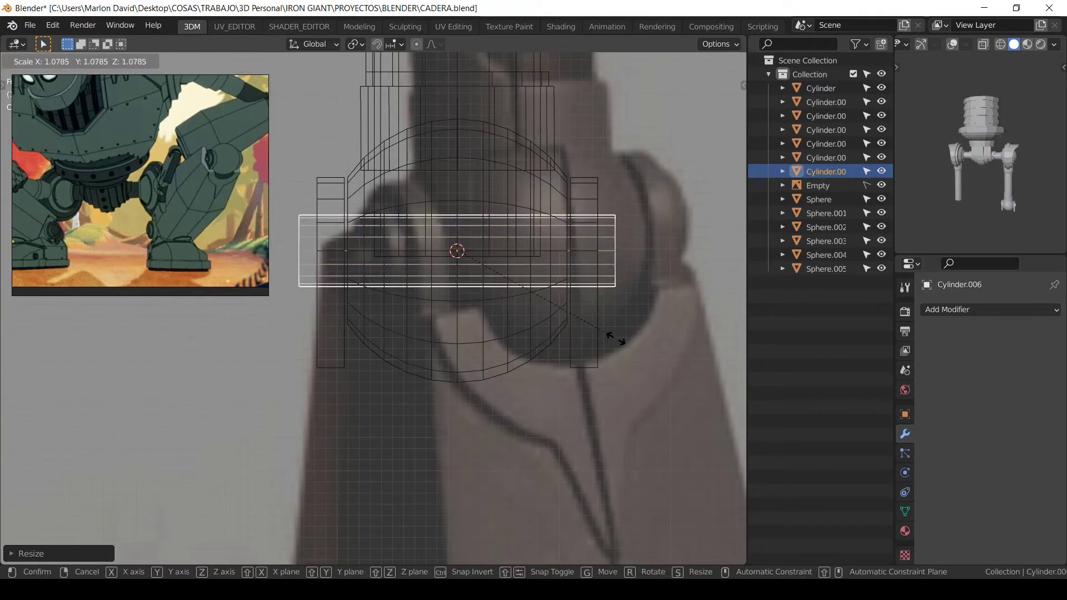
left_click(616, 339)
key("s")
left_click(617, 328)
key("shift+z")
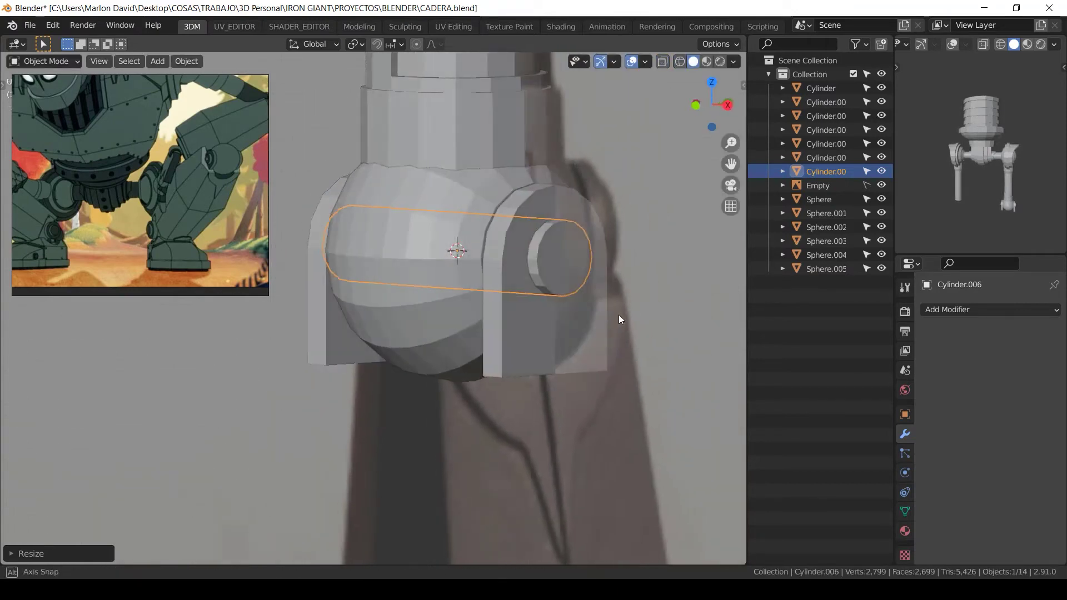
Step: Enlarge the cylinder's diameter by a factor of about 1.12 in the side view, keeping its X length locked
middle_click_drag(619, 315, 587, 322)
key("KP_3")
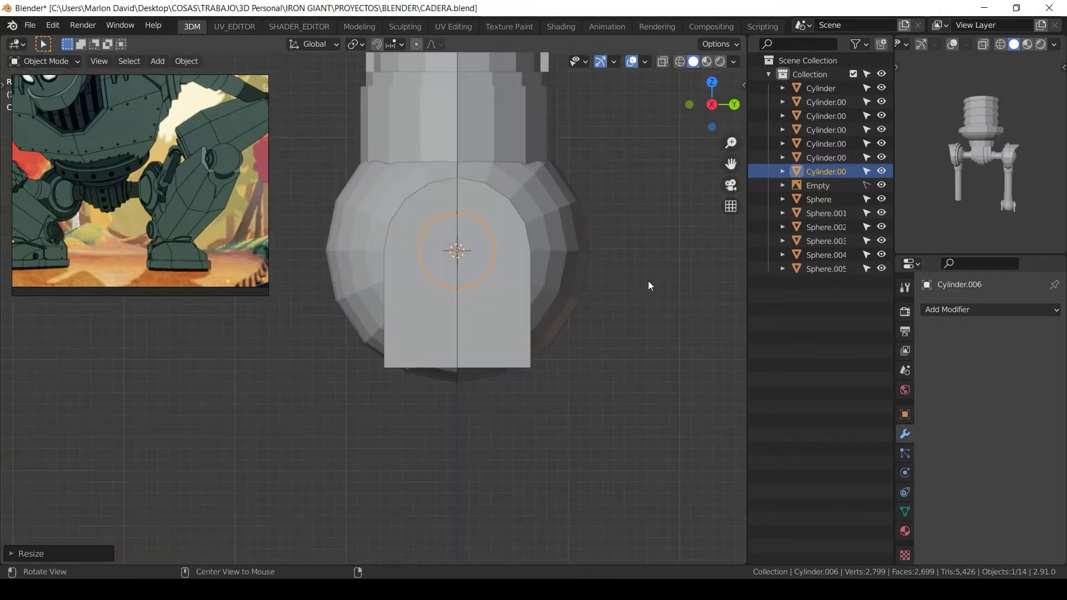
key("s")
key("shift+x")
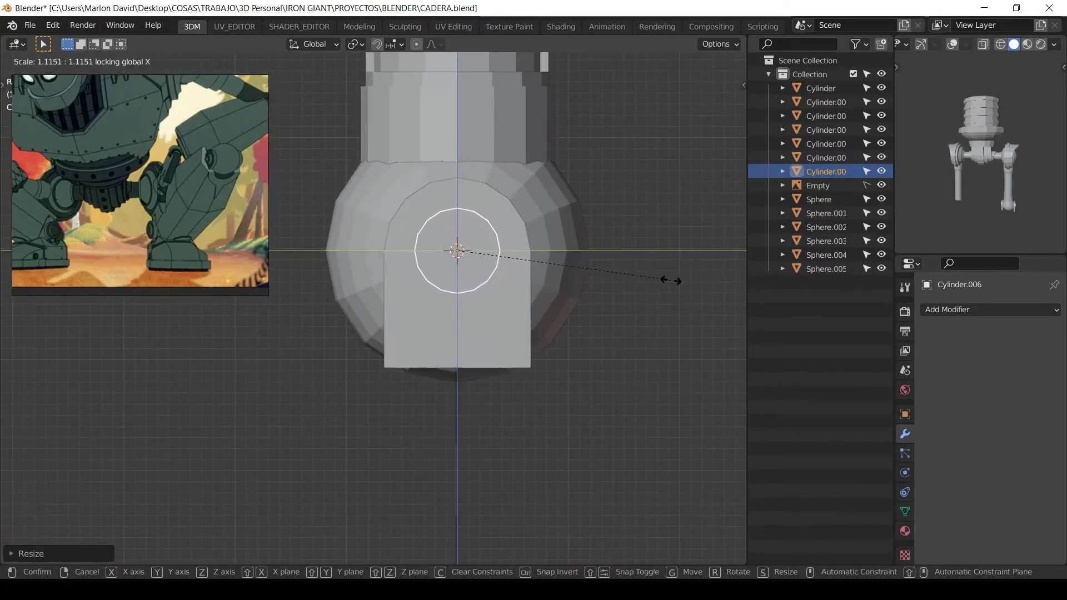
left_click(670, 280)
Step: Shorten the cylinder along X so its ends protrude only slightly beyond both side plates
middle_click_drag(671, 280, 555, 274)
key("s")
key("x")
left_click(659, 269)
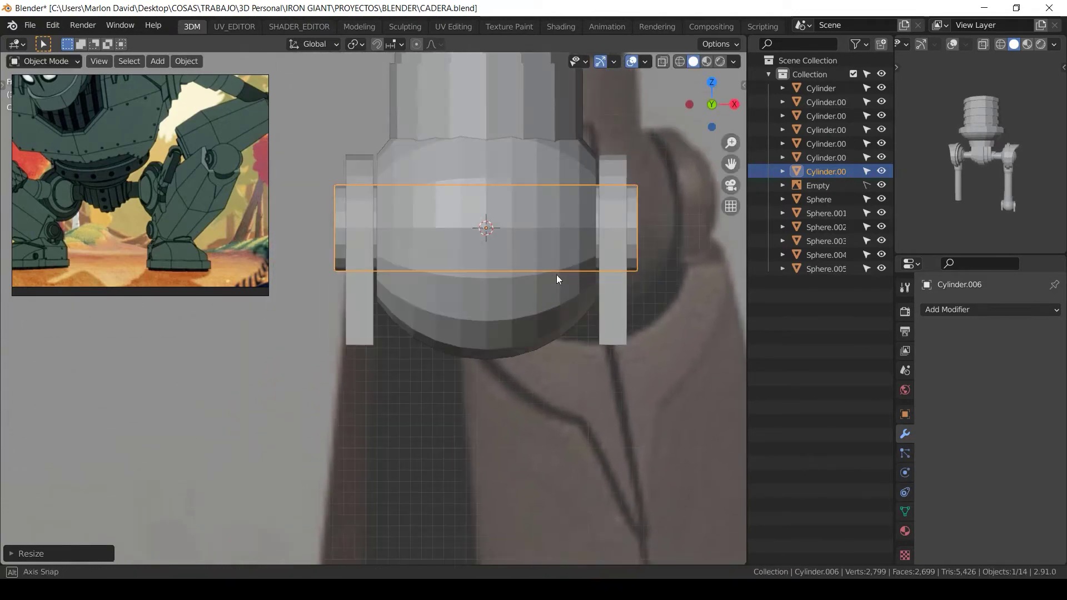
Step: Cut the knee pin cylinder lengthwise at its middle with a loop cut and delete the vertices on its negative X half
key("Tab")
key("z")
left_click(369, 189)
key("ctrl+r")
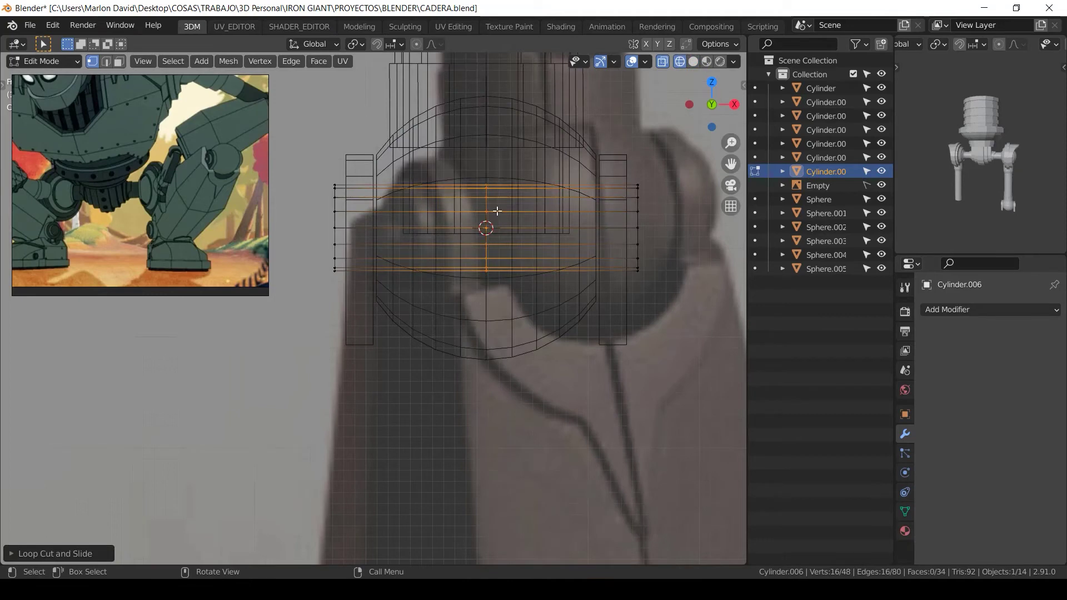
key("alt+a")
key("b")
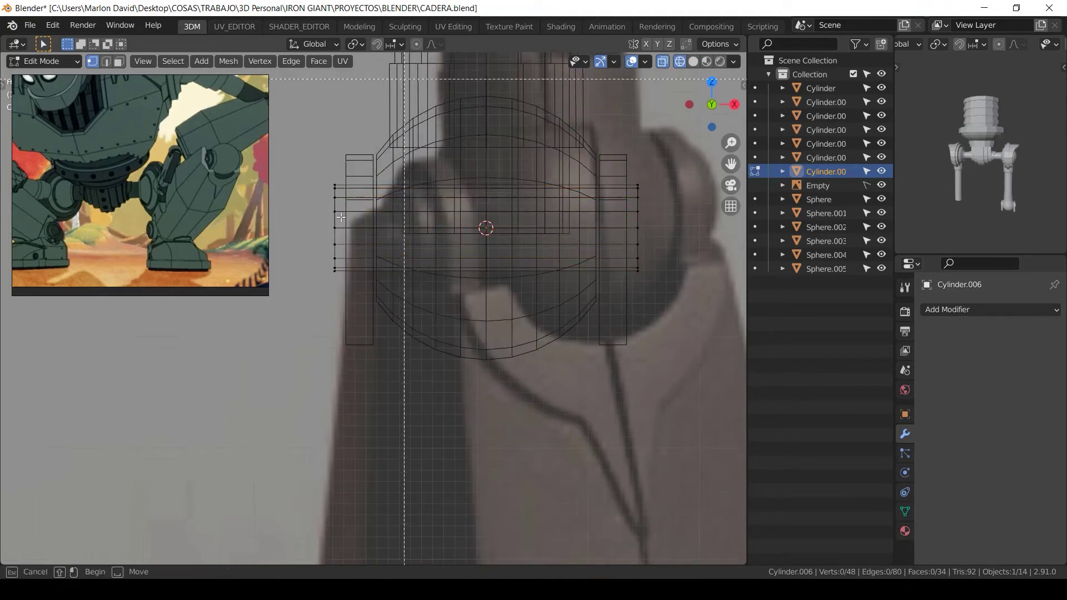
left_click_drag(404, 79, 318, 284)
key("x")
left_click(306, 248)
key("Tab")
Step: Add a Mirror modifier on the X axis with clipping enabled to the half pin
left_click(926, 309)
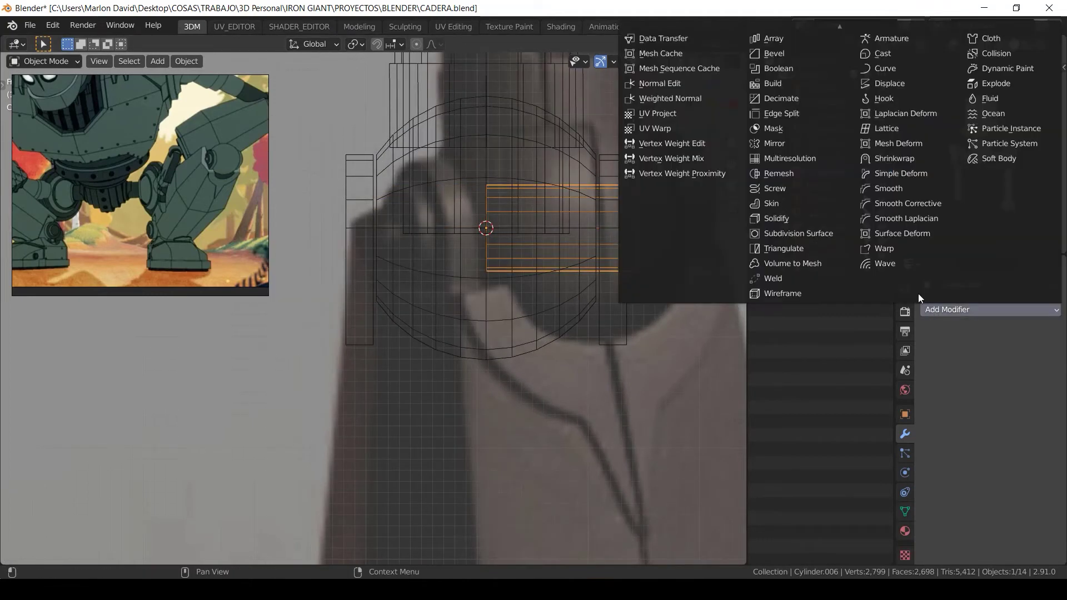
left_click(798, 146)
left_click(977, 419)
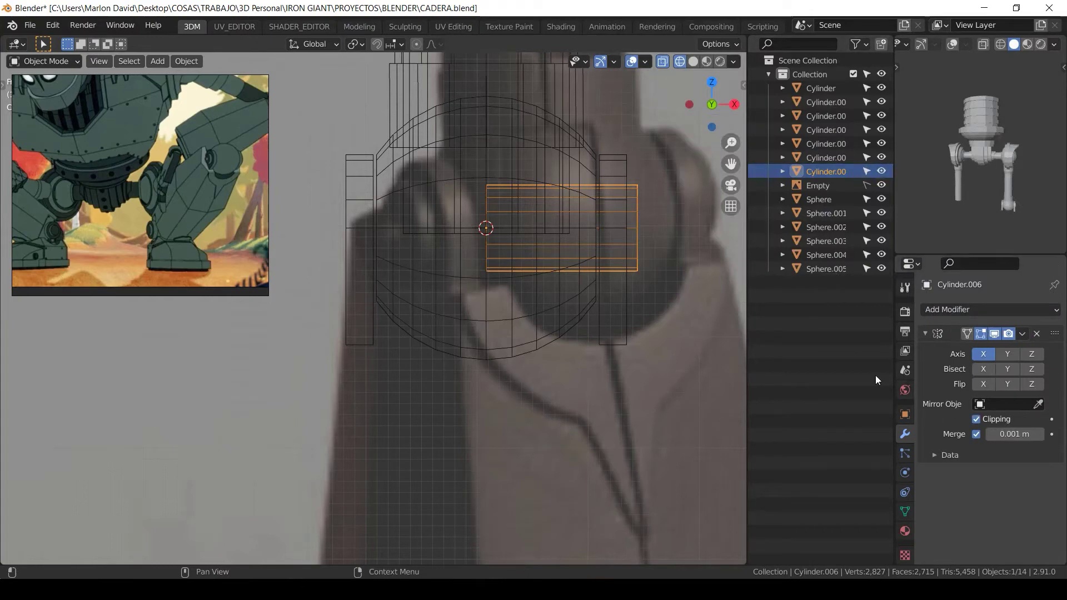
Step: Apply the pin's object transform and set its origin to the 3D cursor at the knee centre
key("ctrl+a")
left_click(491, 270)
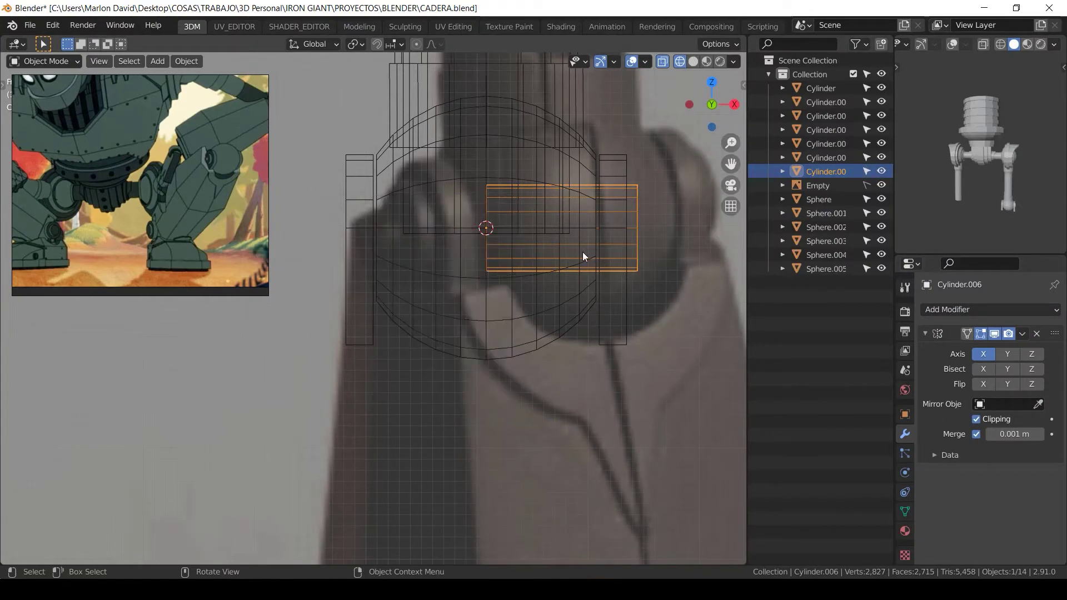
middle_click_drag(583, 255, 586, 325)
key("ctrl+a")
left_click(575, 322)
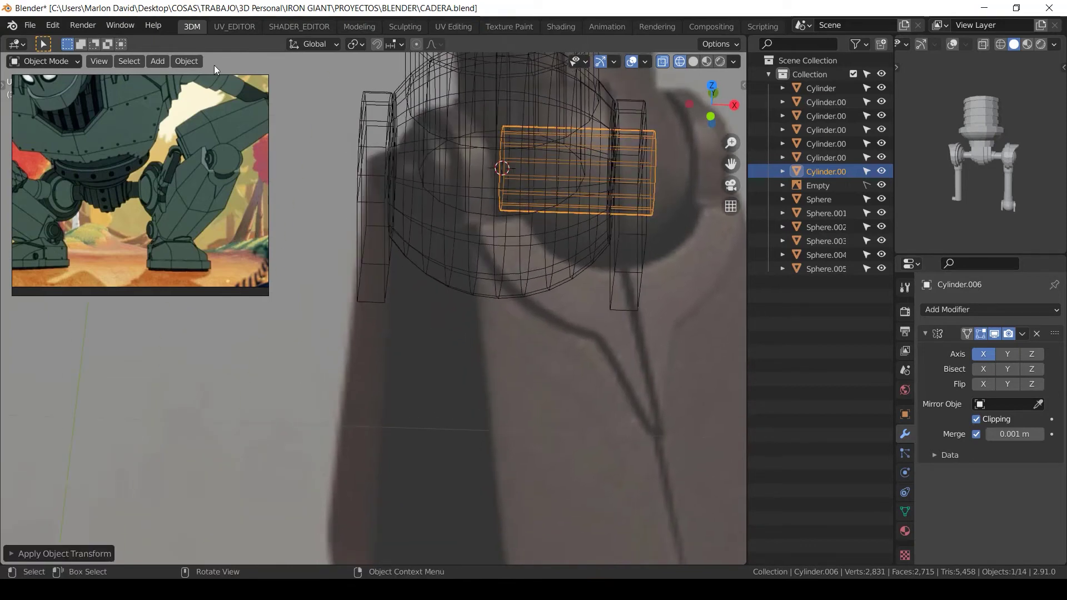
left_click(187, 61)
mouse_move(295, 91)
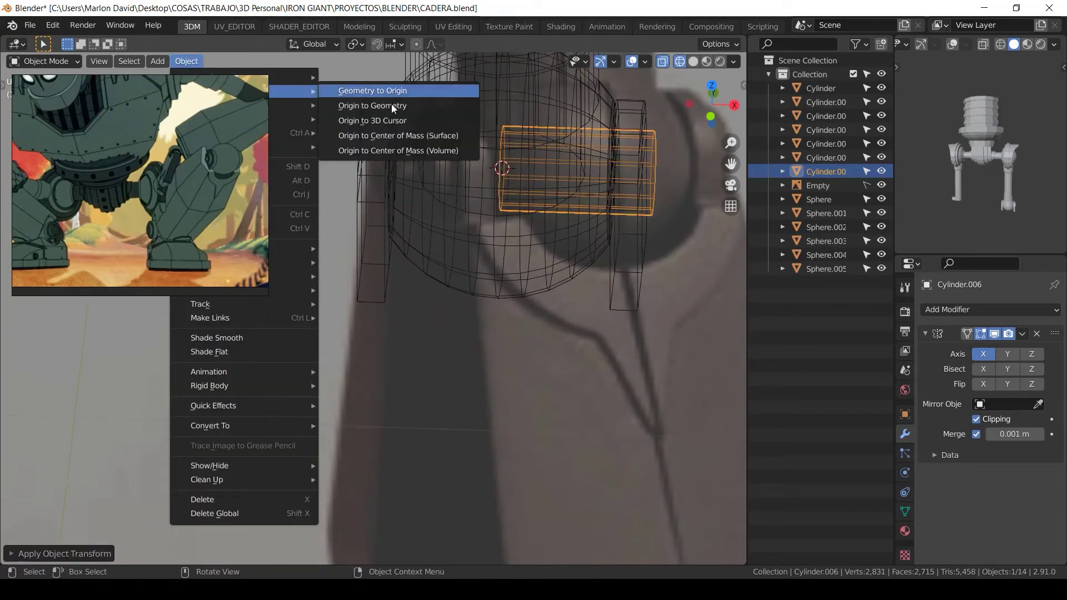
left_click(412, 121)
mouse_move(548, 203)
middle_mouse_down()
mouse_move(568, 212)
mouse_move(556, 172)
mouse_move(528, 196)
mouse_move(545, 194)
mouse_move(540, 238)
middle_mouse_up()
key("shift+z")
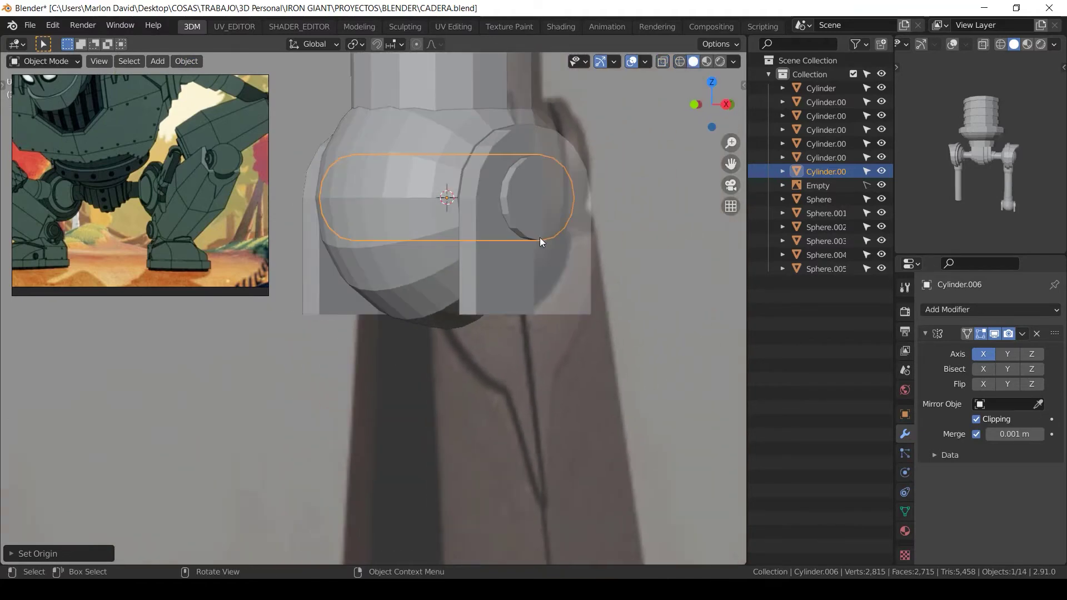
Step: Select the pin's outer end face for editing, framed in the side view
left_click(550, 200)
left_click(533, 206)
key("Tab")
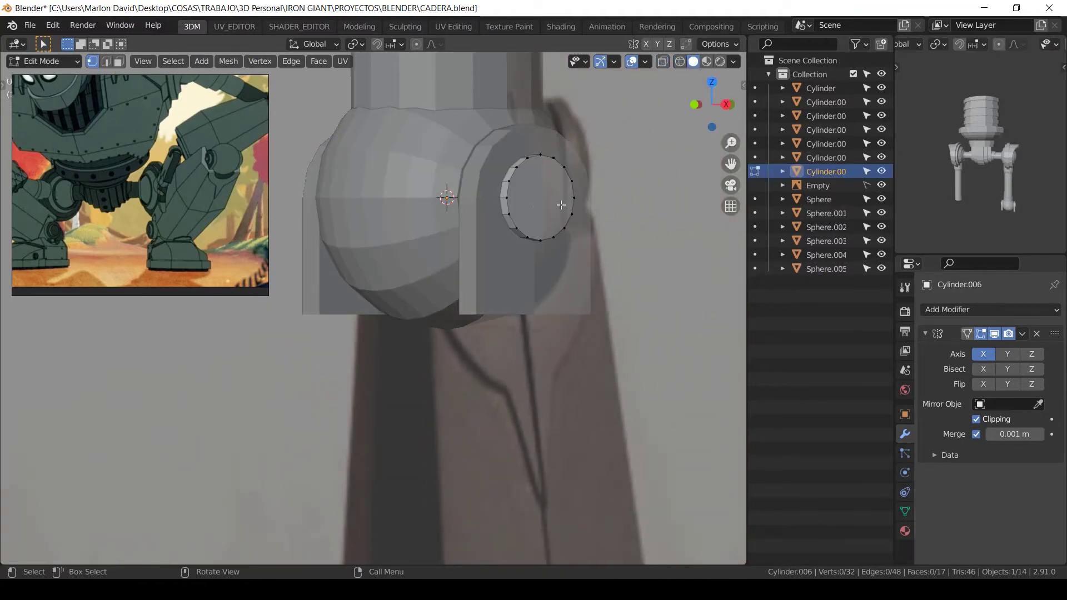
key("3")
left_click(559, 205)
key("KP_3")
middle_click_drag(562, 205, 595, 198, "ctrl")
middle_click_drag(595, 198, 534, 262, "shift")
middle_click_drag(533, 261, 541, 267, "ctrl")
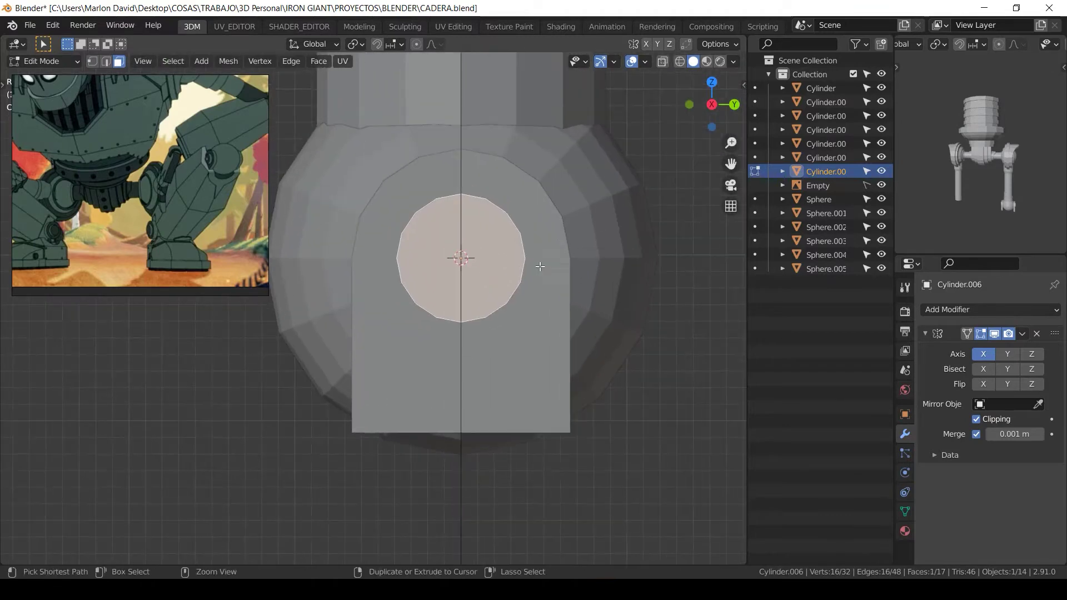
Step: Try two successive insets on the pin's end face, and undo both
key("i")
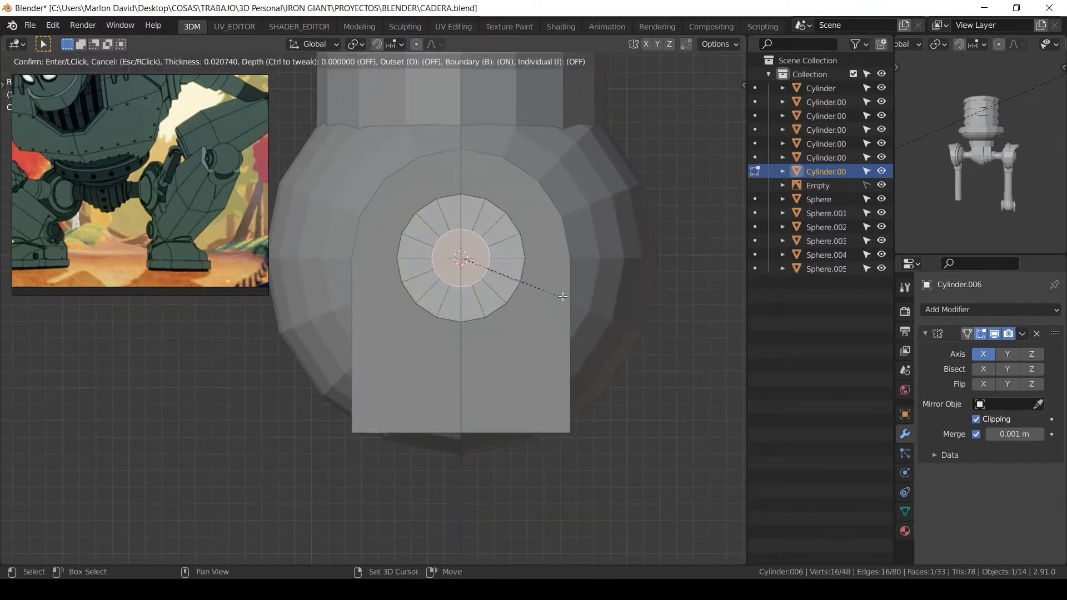
left_click(563, 296)
mouse_move(399, 234)
middle_mouse_down()
mouse_move(578, 298)
mouse_move(417, 240)
middle_mouse_up()
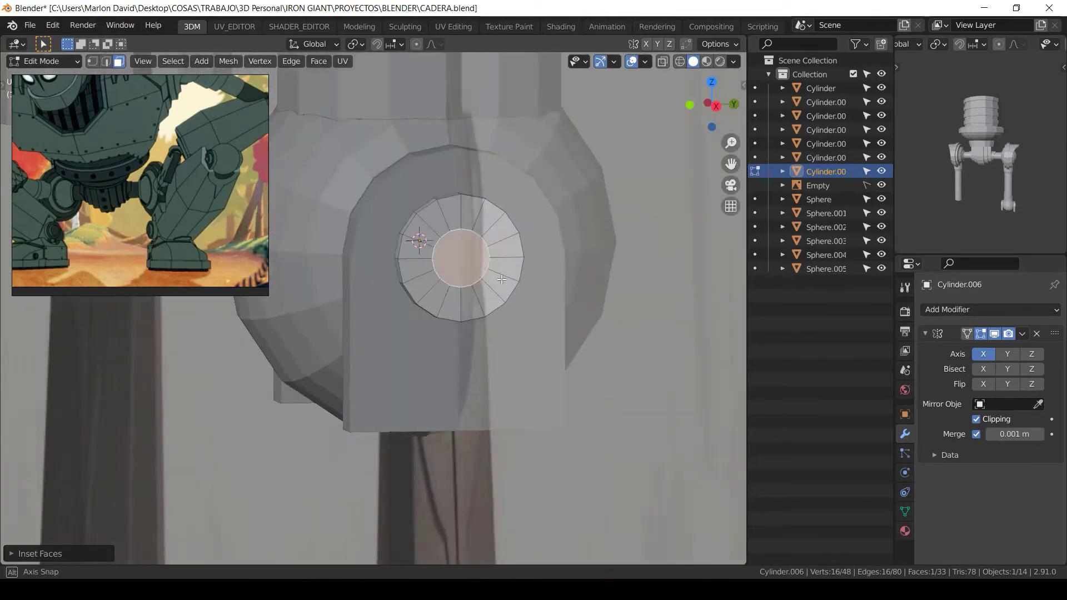
key("KP_3")
key("i")
left_click(592, 278)
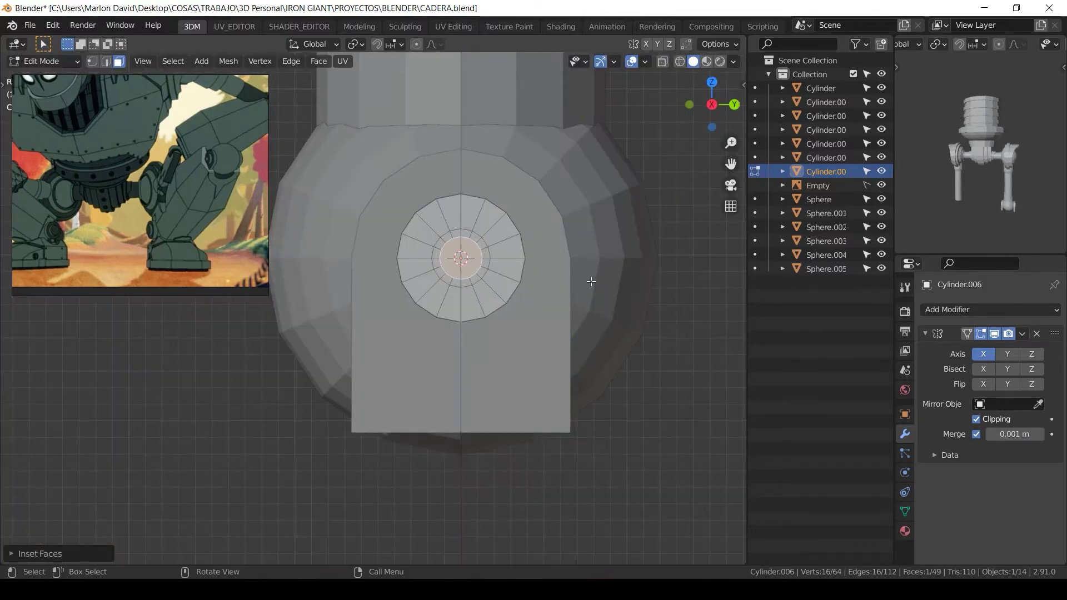
right_click(591, 281)
key("ctrl+z")
key("ctrl+z")
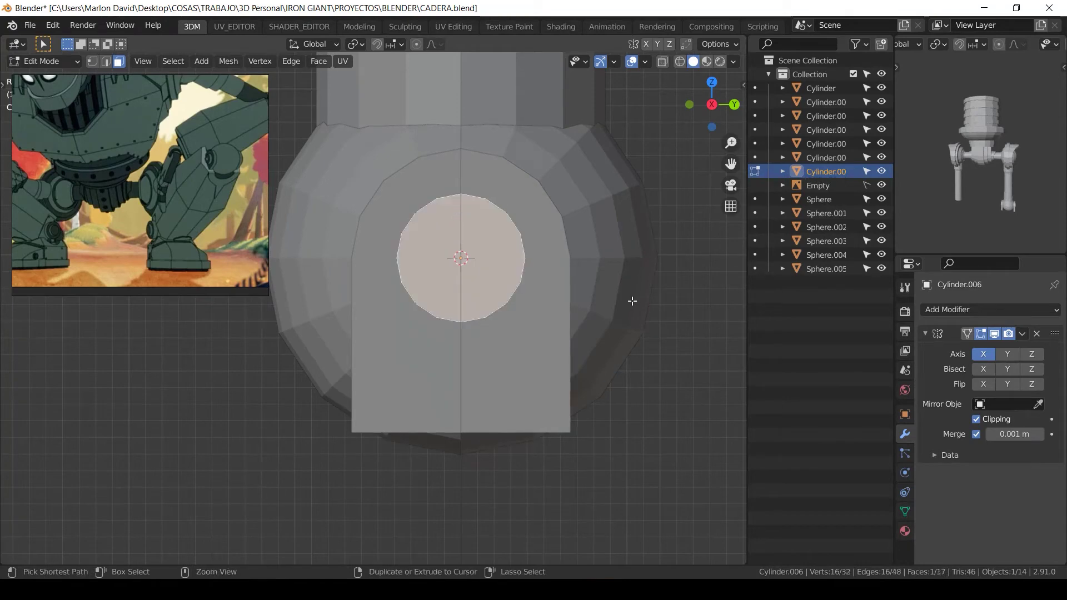
Step: Inset the pin's end face by about 0.026 m and extrude the inner face outward along X by about 0.006 m
key("i")
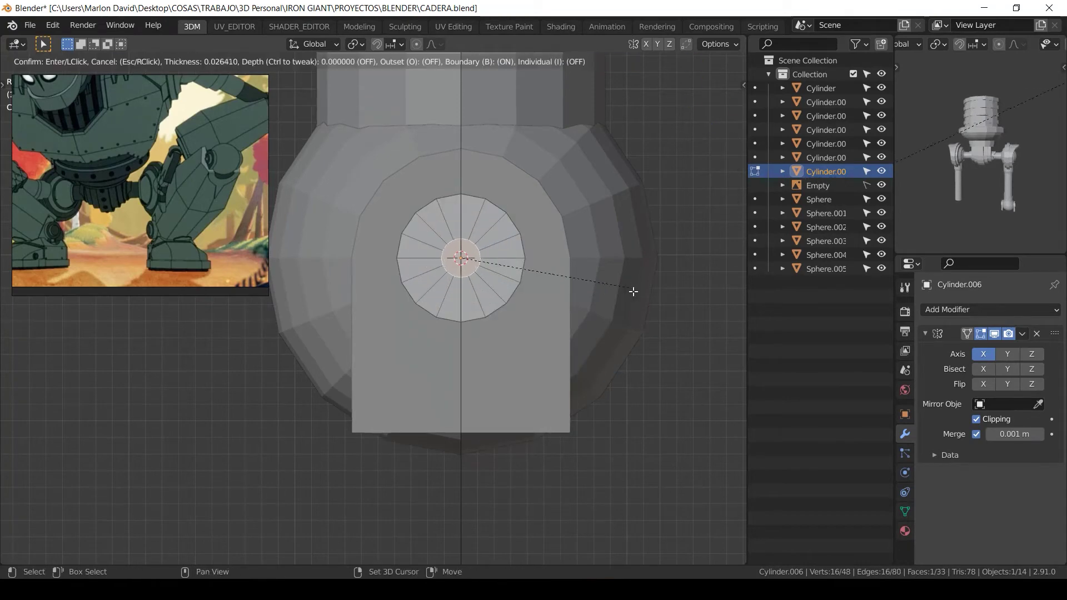
left_click(633, 291)
middle_click_drag(530, 288, 633, 297)
key("e")
right_click(536, 284)
mouse_move(560, 300)
middle_mouse_down()
mouse_move(569, 297)
mouse_move(553, 287)
middle_mouse_up()
key("g")
key("x")
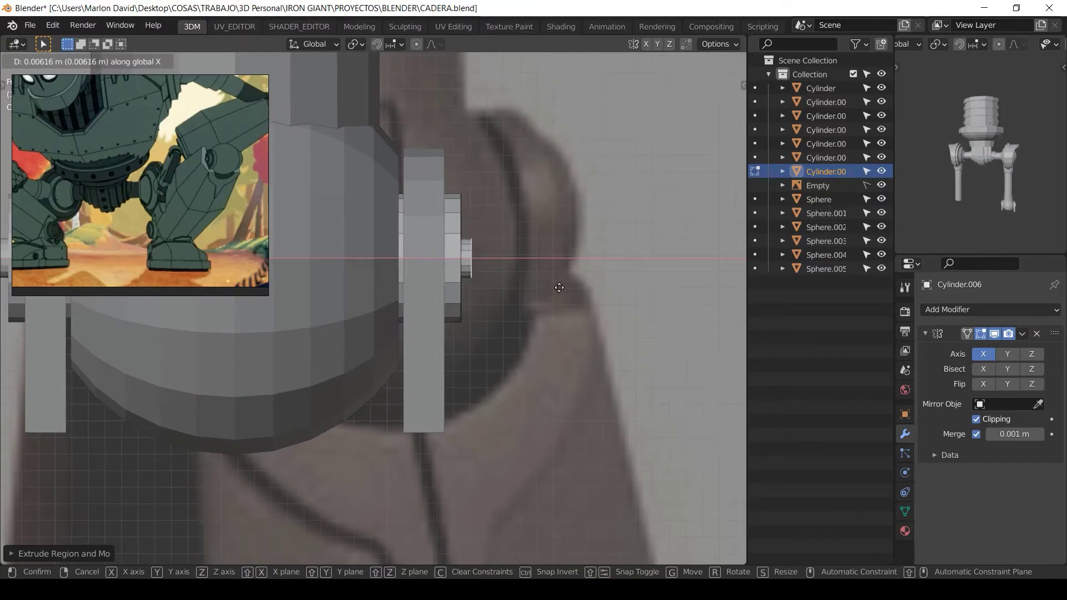
left_click(556, 287)
scroll(573, 337, "down", 3)
key("Tab")
scroll(535, 337, "down", 3)
left_click(533, 331)
Step: Move all vertices at the pin's outer end, including the small central boss, slightly outward along X
middle_click_drag(533, 297, 435, 304)
scroll(439, 333, "up", 3)
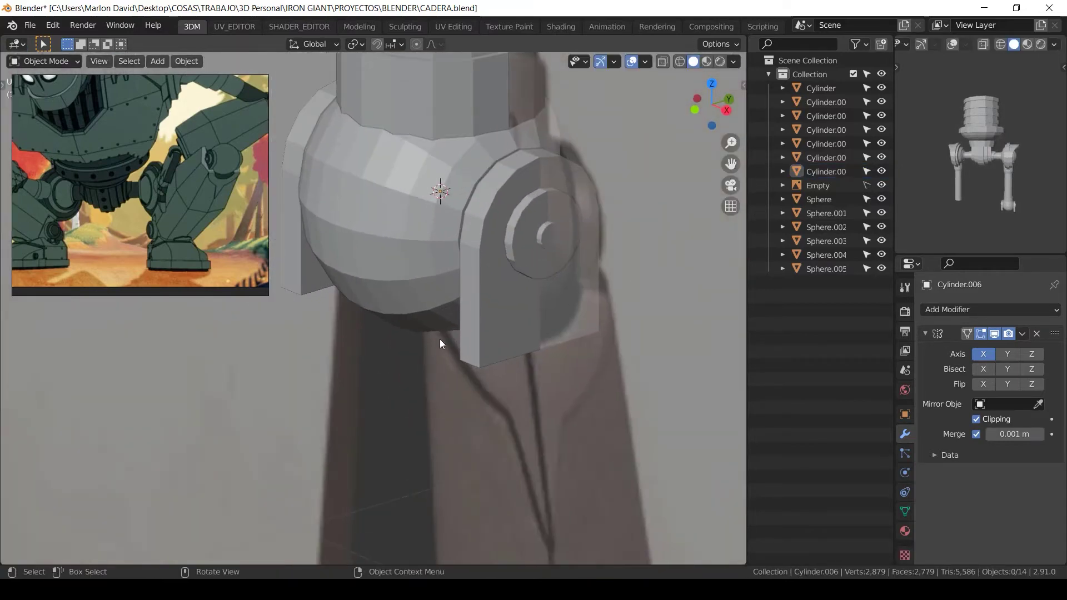
left_click(534, 259)
middle_click_drag(533, 259, 619, 220)
key("Tab")
middle_click_drag(619, 220, 489, 294, "shift")
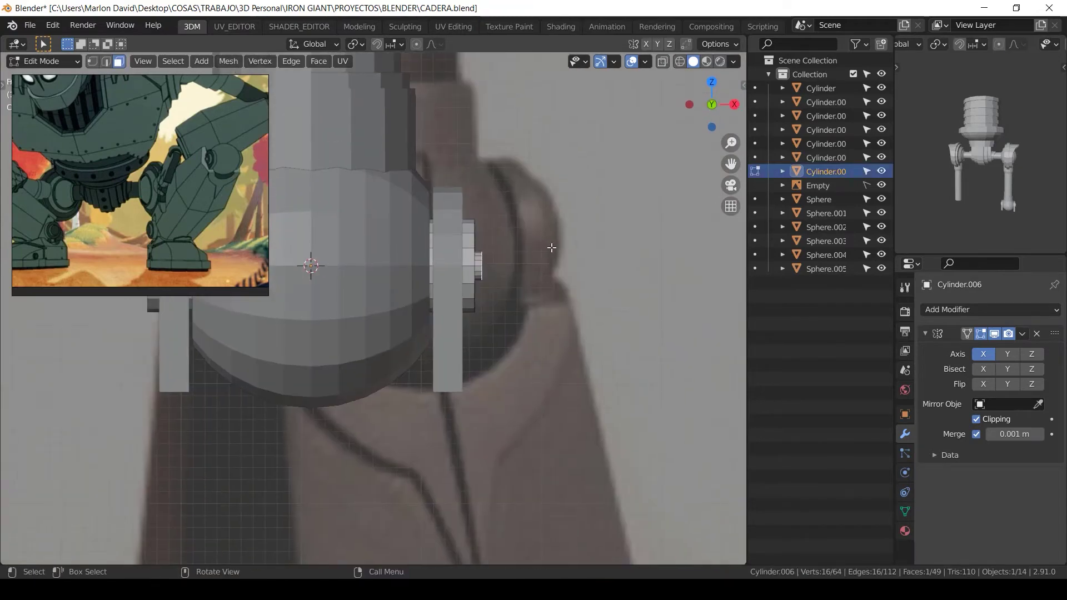
key("1")
key("shift+z")
left_click_drag(531, 170, 464, 319)
key("g")
key("x")
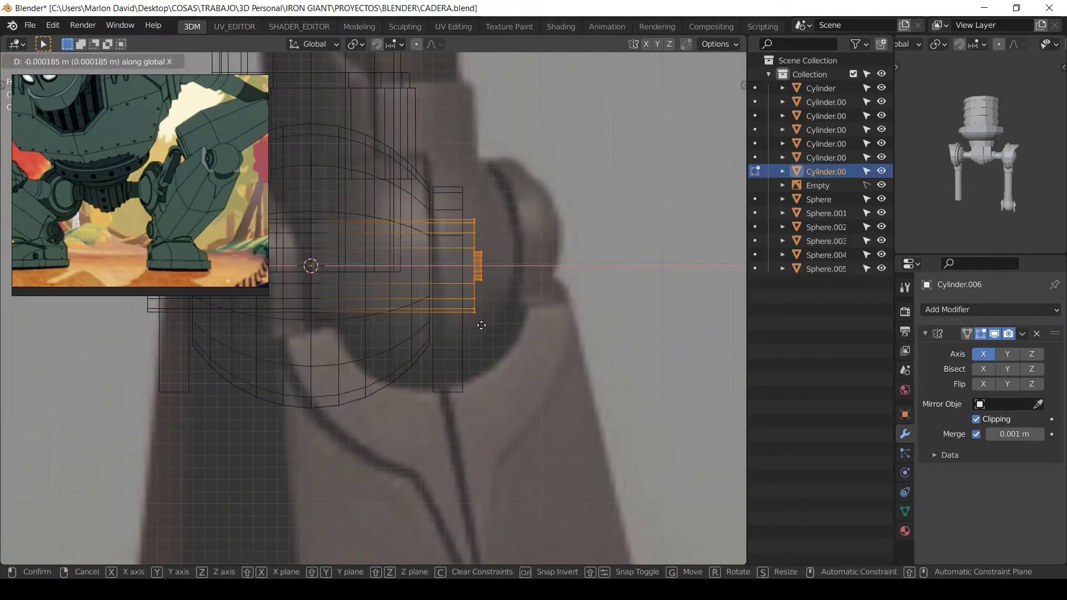
left_click(497, 328)
Step: Lengthen the small central boss by moving its outermost vertices farther outward along X
left_click_drag(505, 234, 479, 297)
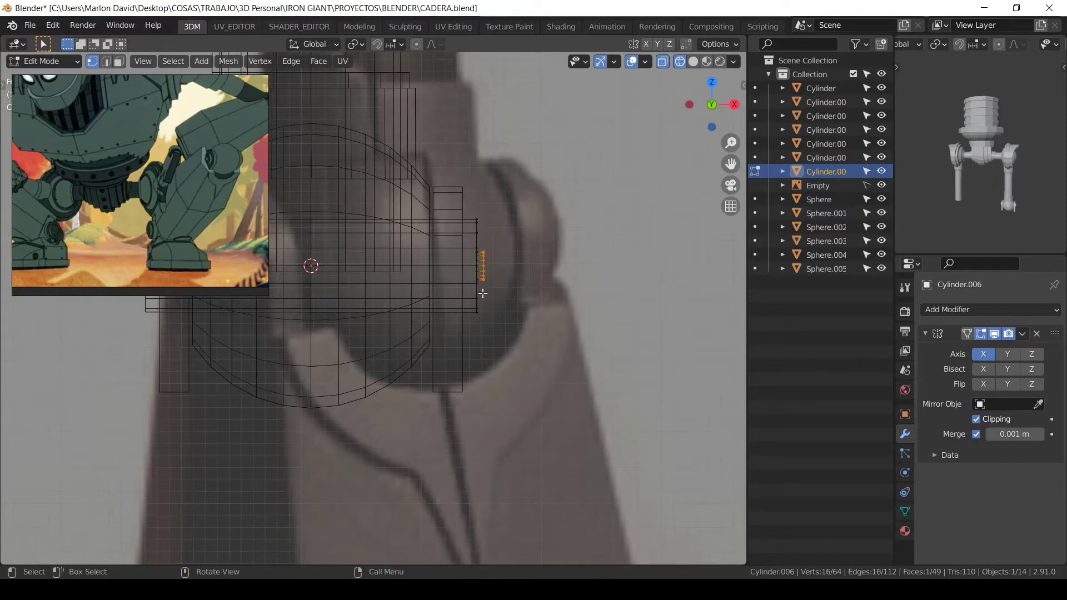
key("g")
key("x")
left_click(490, 291)
left_click(520, 259)
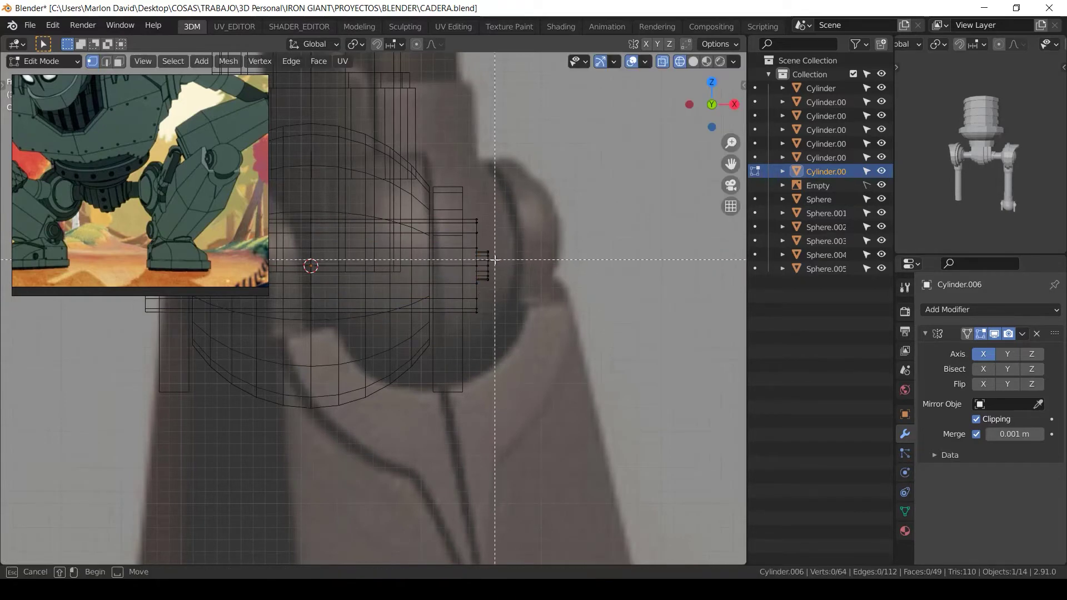
key("z")
left_click(620, 267)
Step: Enlarge the small central boss's diameter by a factor of about 1.13 with its X length locked
mouse_move(620, 267)
middle_mouse_down()
mouse_move(520, 336)
mouse_move(455, 249)
middle_mouse_up()
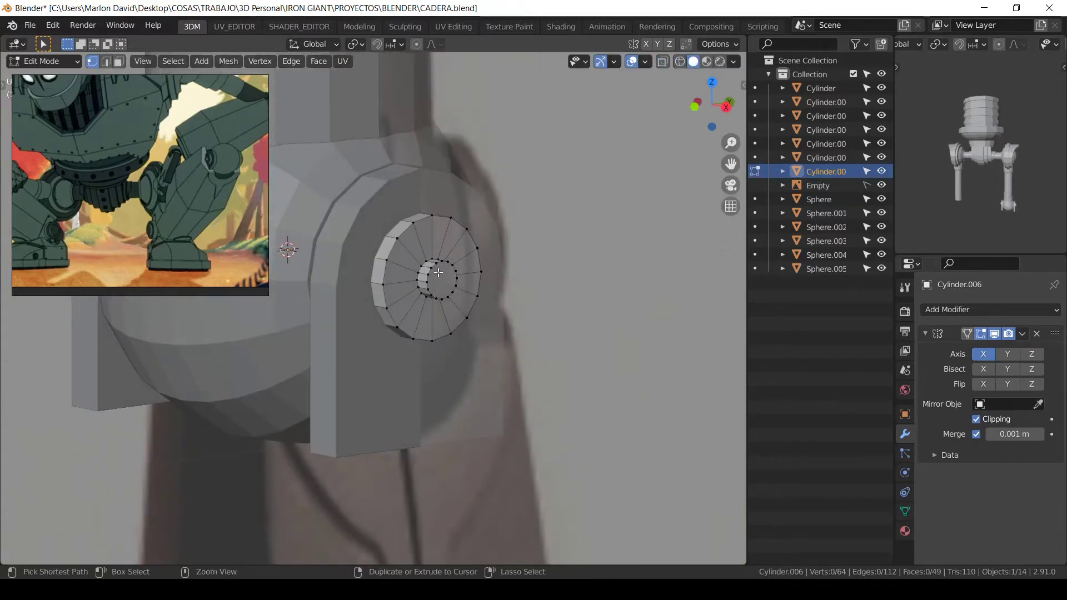
scroll(475, 254, "up", 2)
scroll(479, 257, "up", 3)
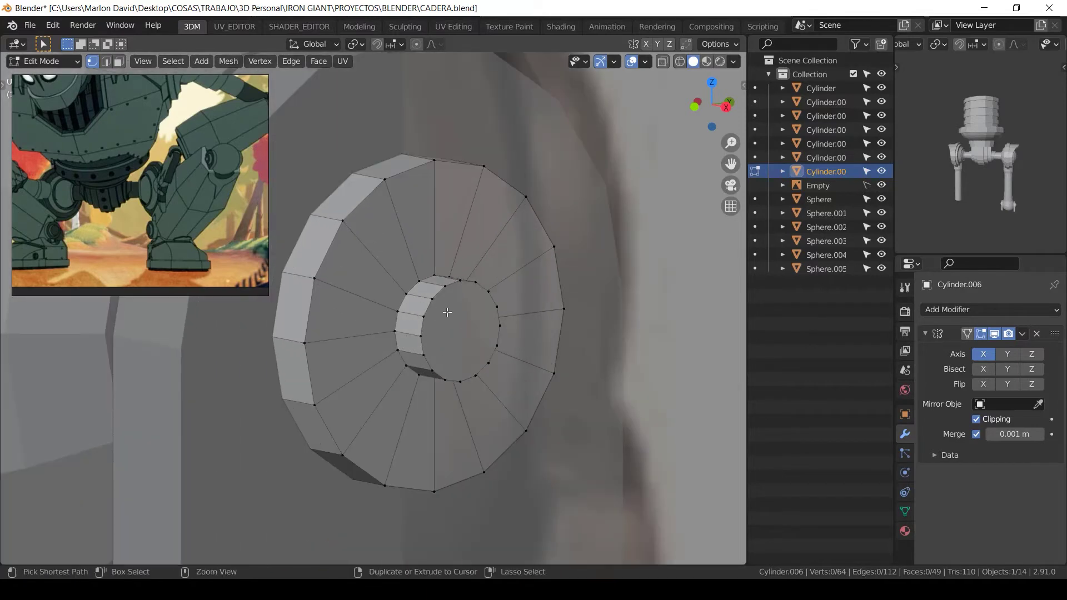
left_click(425, 289, "alt")
left_click(429, 294, "alt")
key("e")
left_click(445, 309)
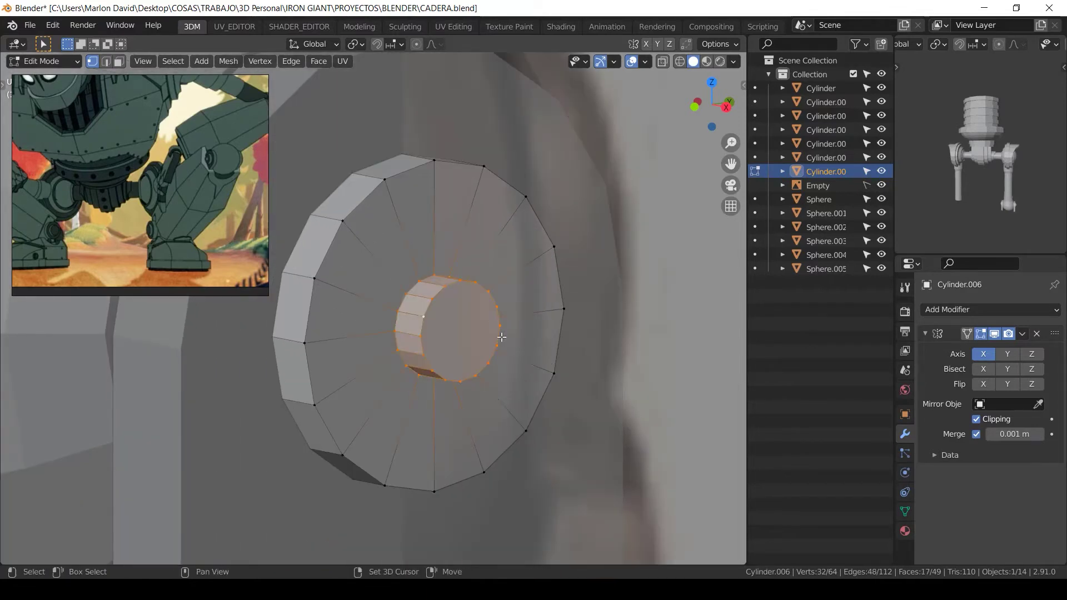
key("KP_1")
key("s")
key("shift+x")
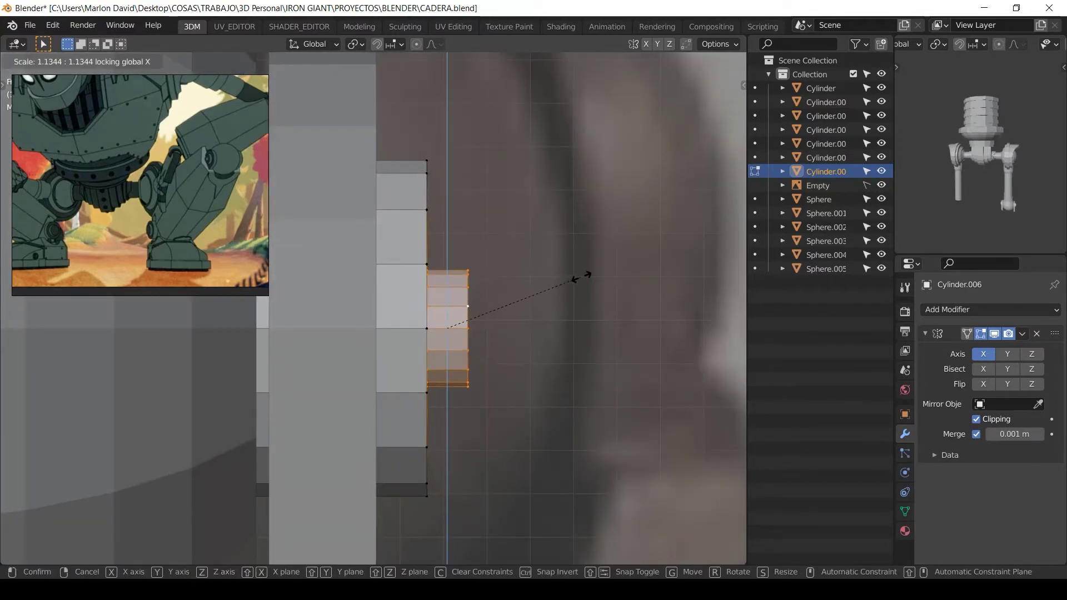
left_click(592, 274)
middle_click_drag(555, 291, 460, 340)
key("alt+a")
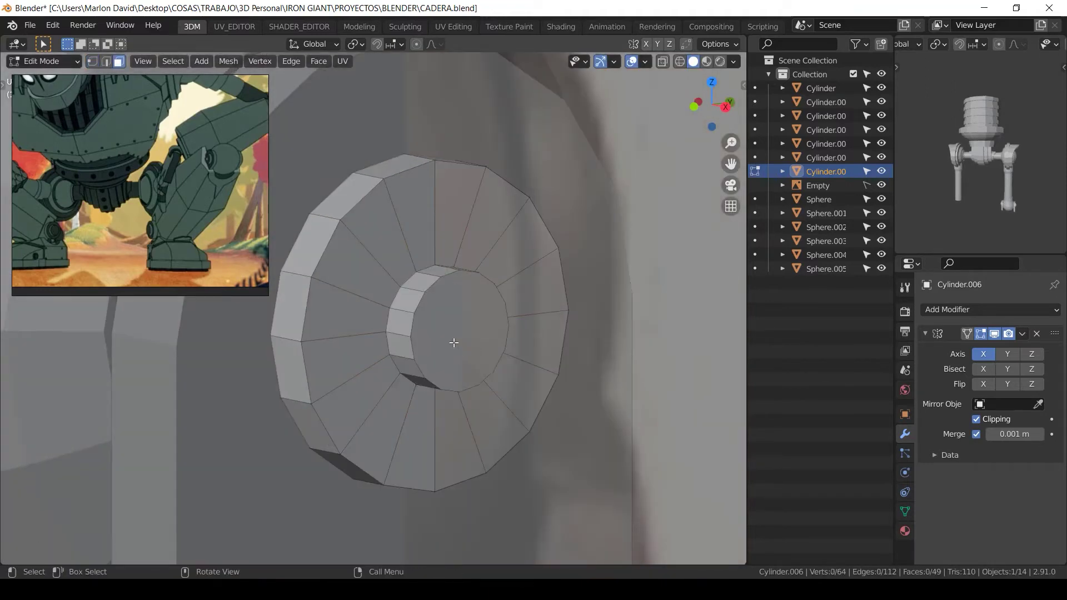
Step: Delete only the flat cap face of the small central boss, keeping its side faces
left_click(454, 343)
key("x")
key("Escape")
middle_click_drag(452, 367, 429, 347)
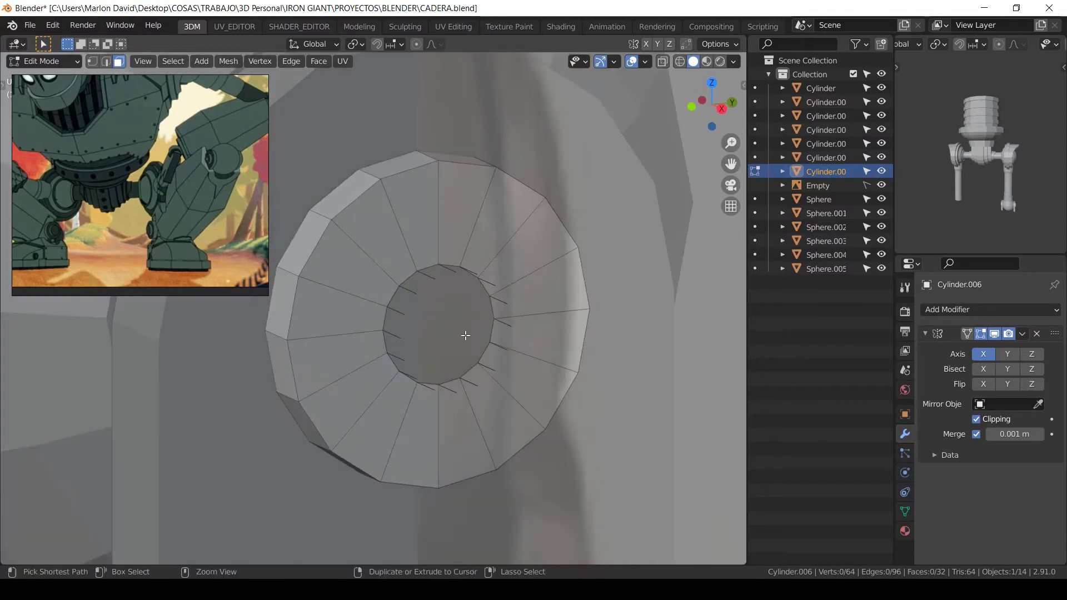
key("x")
left_click(419, 362)
Step: Fill the boss's open end with vertical strips of faces between its upper and lower rim vertices
key("1")
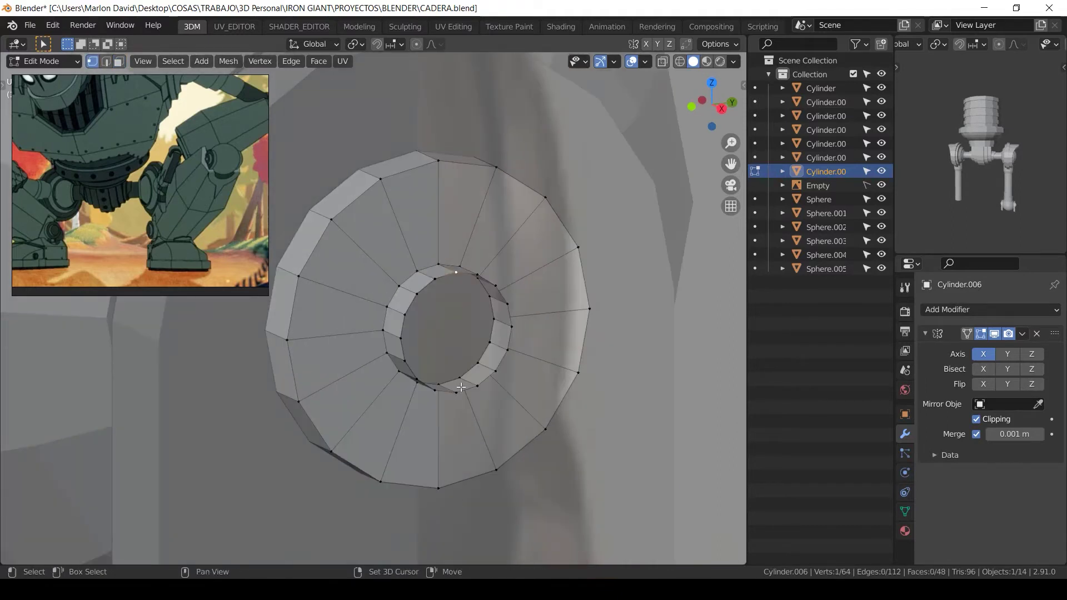
left_click(457, 391, "shift")
middle_click_drag(461, 387, 464, 284)
key("f")
key("f")
key("f")
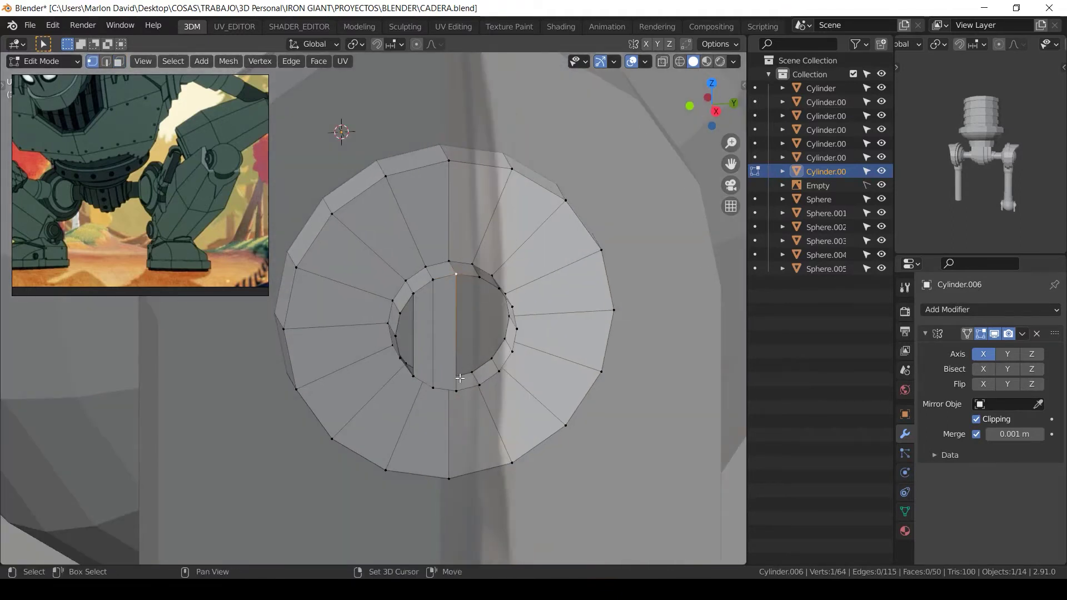
key("f")
Step: Add a horizontal loop cut through the middle of the cap strips and fill the remaining gaps on both sides
key("ctrl+r")
left_click(444, 339)
right_click(444, 339)
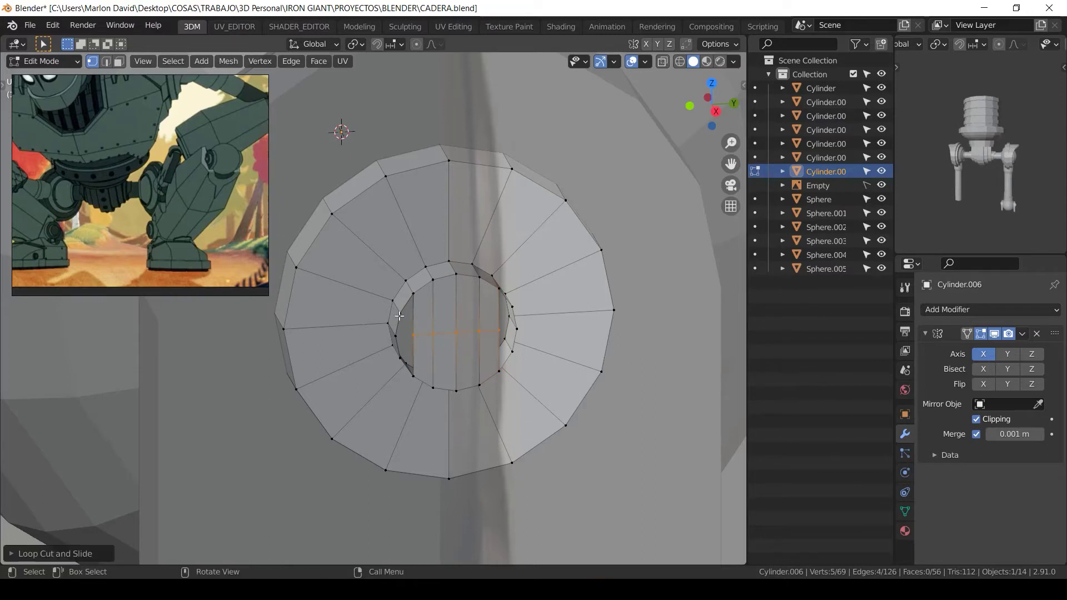
left_click(428, 299)
left_click(425, 296, "shift")
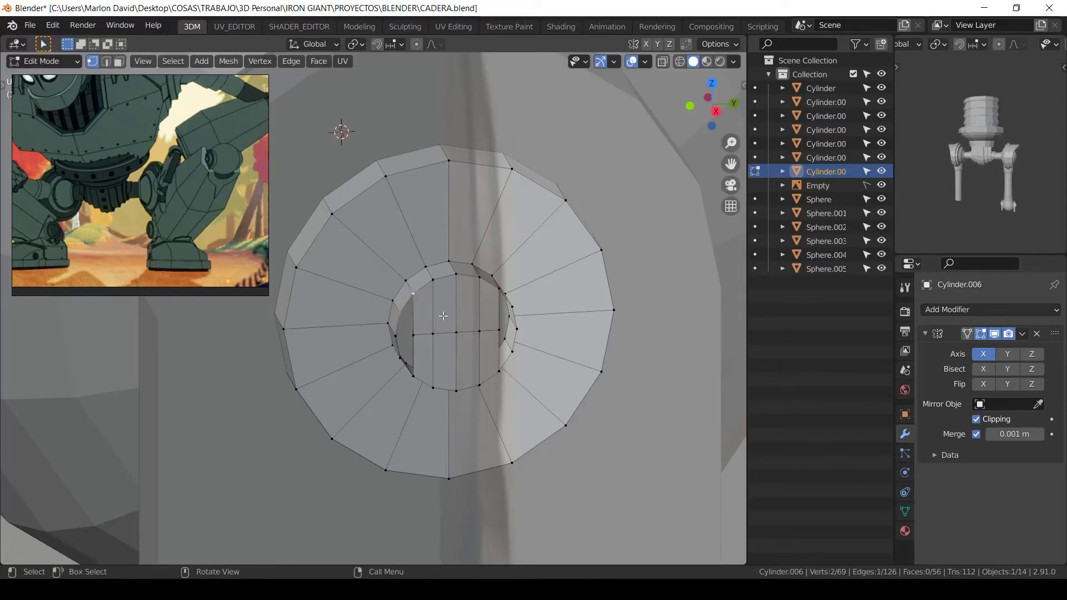
left_click(501, 291)
middle_click_drag(500, 290, 499, 299)
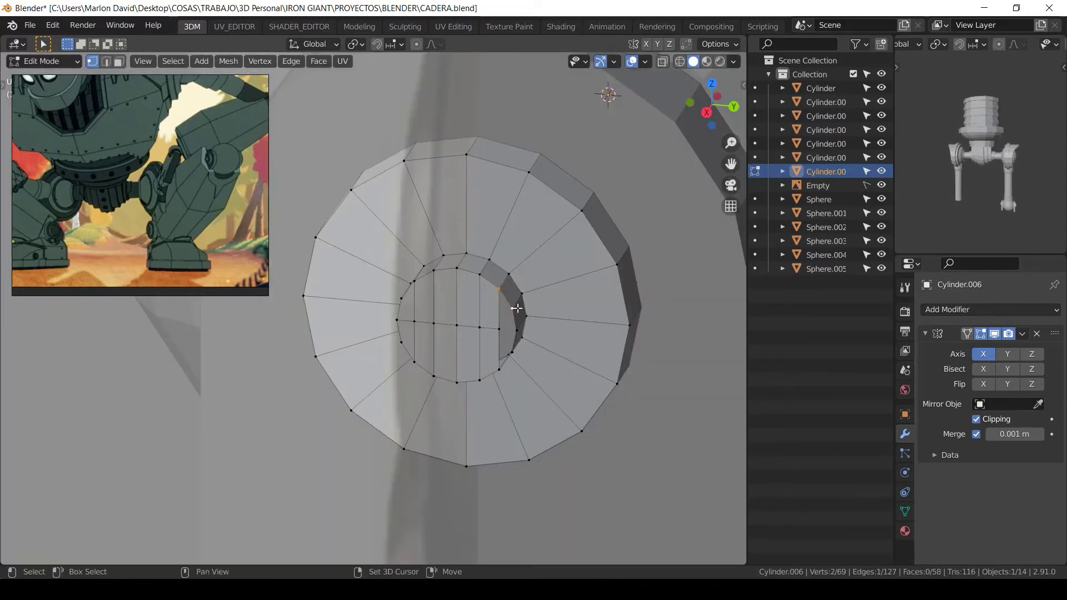
scroll(461, 377, "down", 3)
key("Tab")
middle_click_drag(461, 378, 502, 289)
left_click(505, 299)
Step: Examine the hips, legs and knee joint against the front reference image
scroll(470, 275, "down", 3)
scroll(493, 235, "down", 2)
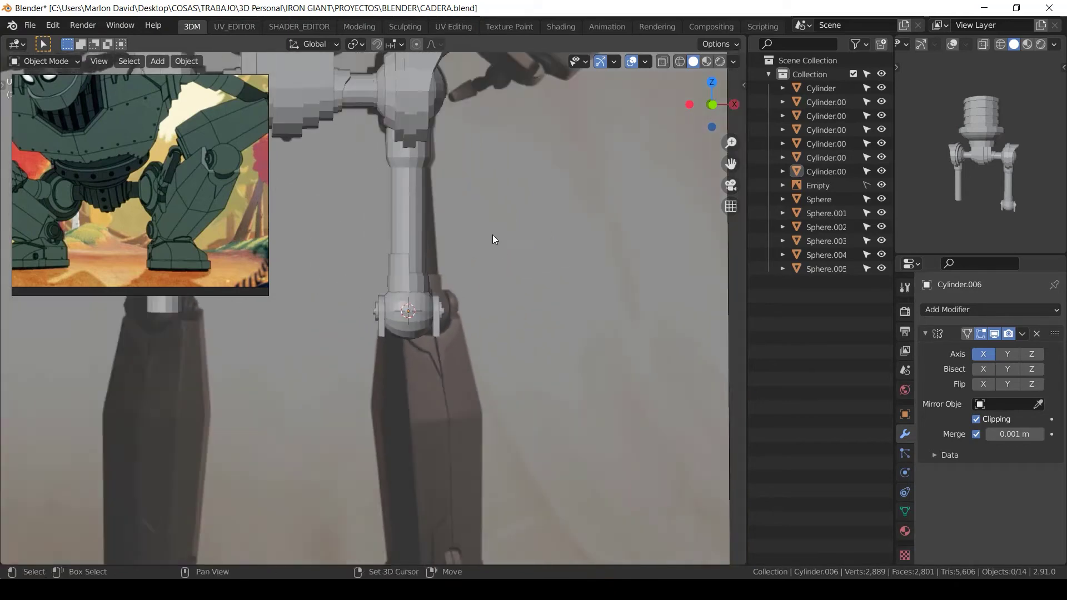
middle_click_drag(492, 235, 468, 301, "shift")
middle_click_drag(442, 261, 455, 192, "shift")
left_click(449, 285)
key("ctrl+z")
left_click(455, 191)
scroll(452, 263, "down", 4)
key("KP_1")
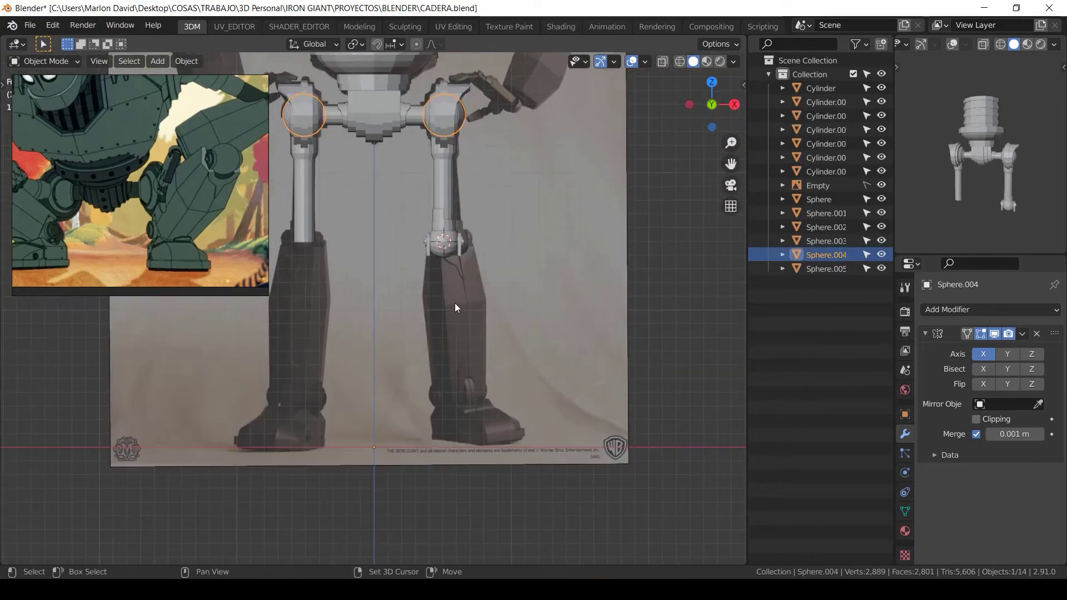
scroll(439, 278, "up", 1)
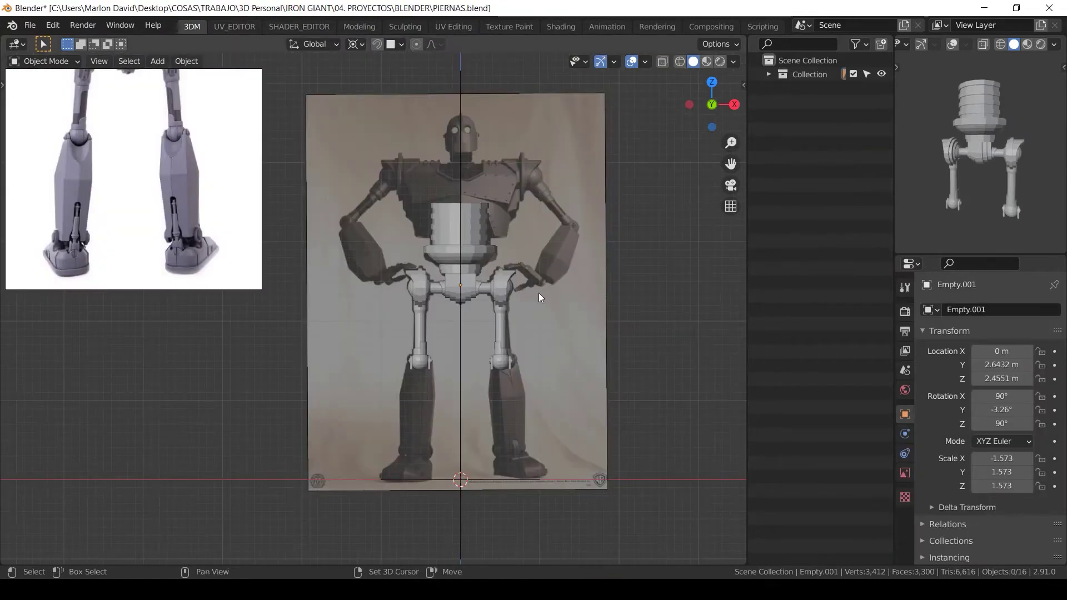
Step: Compare the shins and feet in the front and side reference images with the modelled legs
scroll(542, 301, "down", 1)
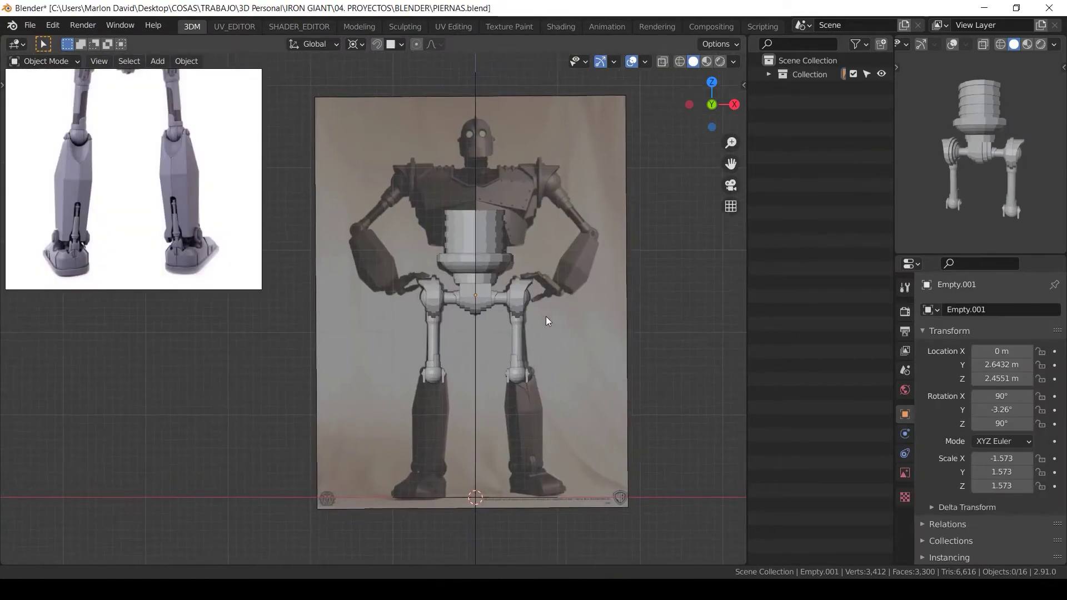
scroll(556, 313, "up", 1)
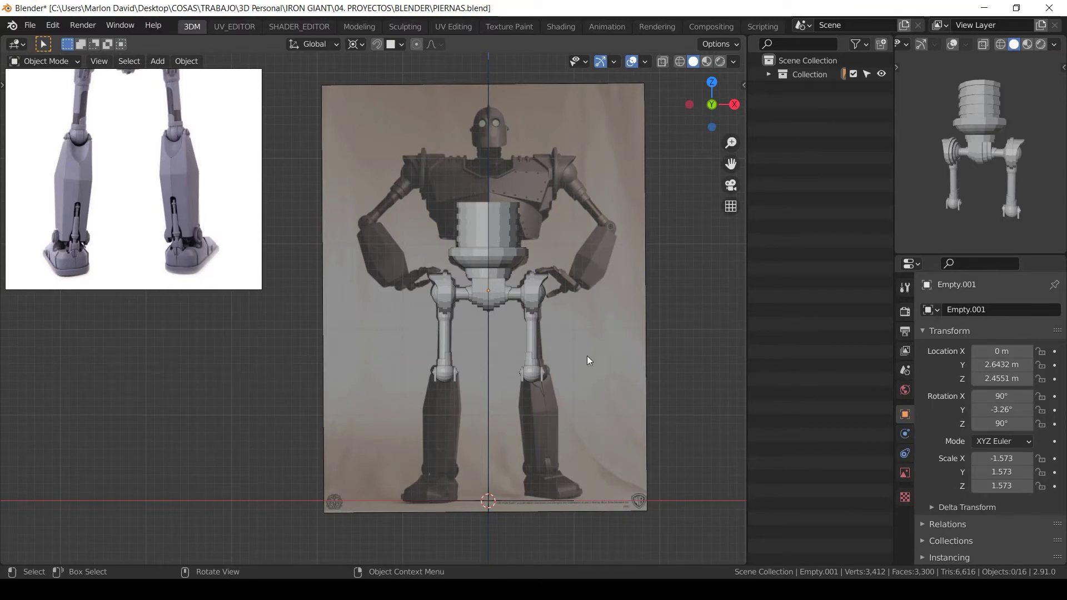
middle_click_drag(576, 358, 553, 357, "shift")
middle_click_drag(554, 311, 555, 250, "shift")
middle_click_drag(555, 275, 509, 215, "shift")
scroll(555, 376, "up", 2)
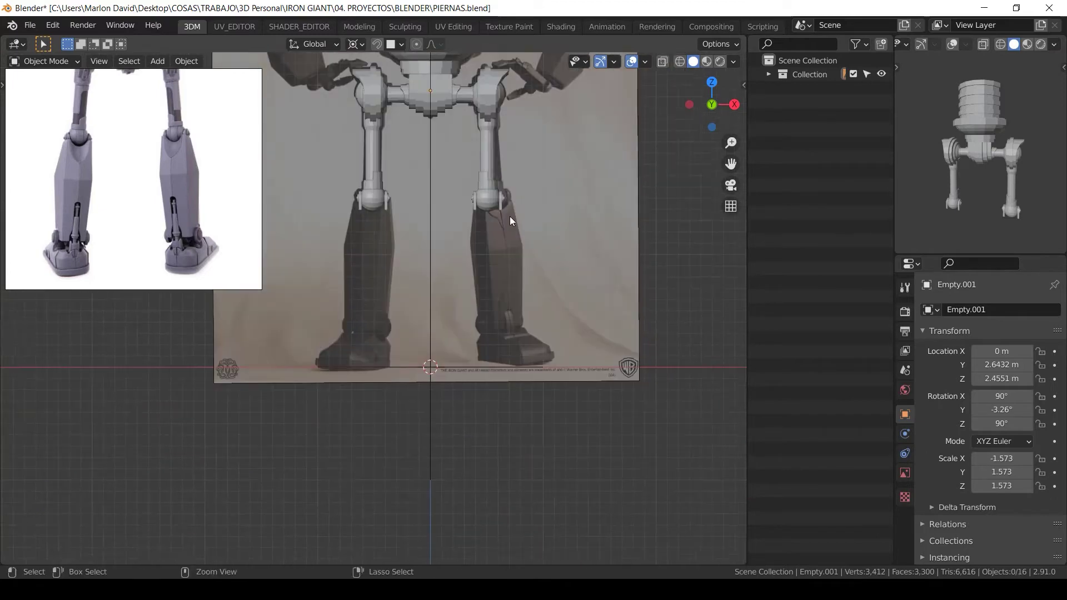
scroll(478, 217, "up", 1)
middle_click_drag(515, 174, 452, 326, "ctrl")
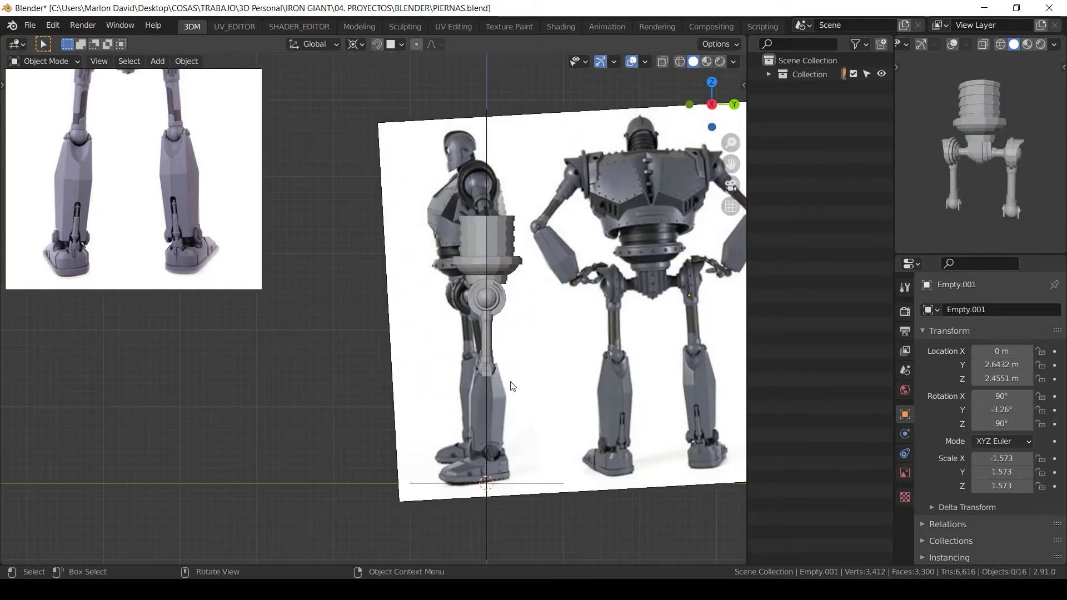
middle_click_drag(502, 385, 481, 280, "shift")
middle_click_drag(508, 350, 473, 213, "shift")
scroll(472, 213, "up", 4)
scroll(490, 249, "up", 2)
middle_click_drag(455, 291, 472, 320, "shift")
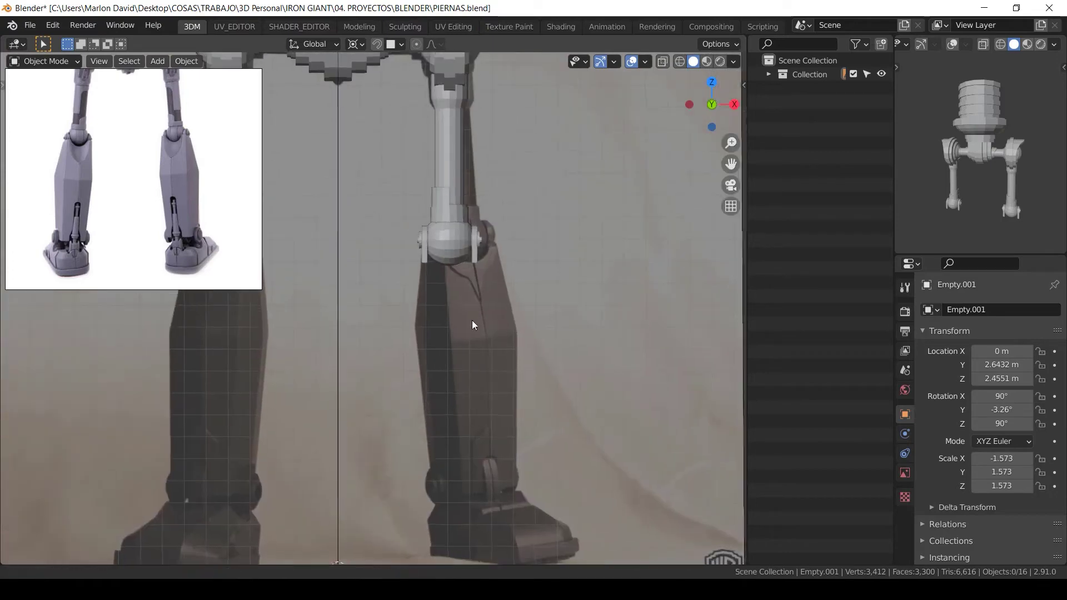
Step: Place the 3D cursor at the centre of the knee sphere
left_click(496, 219)
scroll(503, 253, "up", 1)
key("Tab")
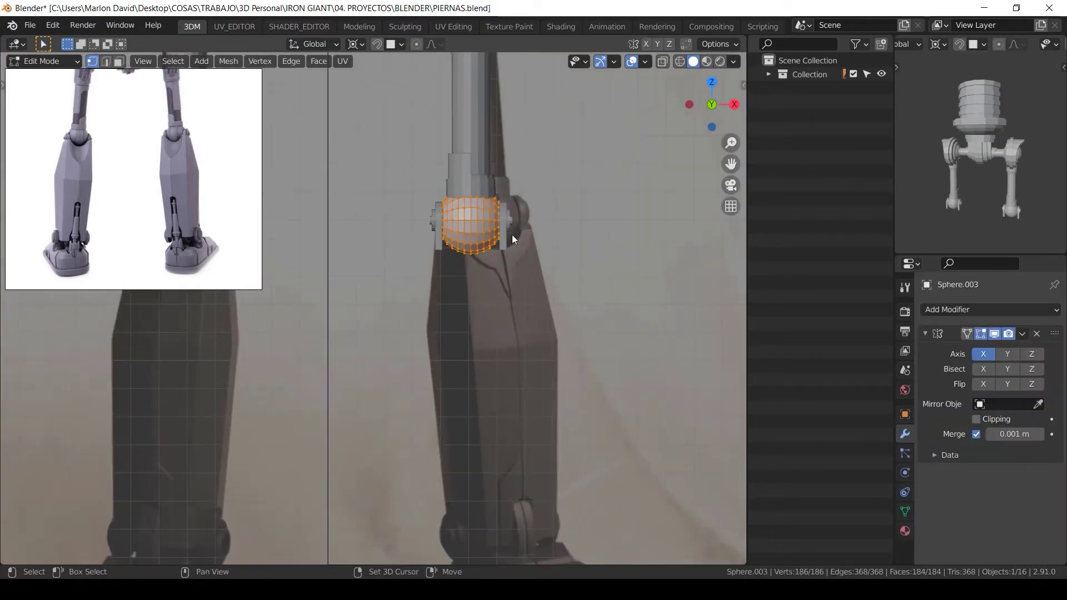
key("Tab")
scroll(491, 319, "down", 1)
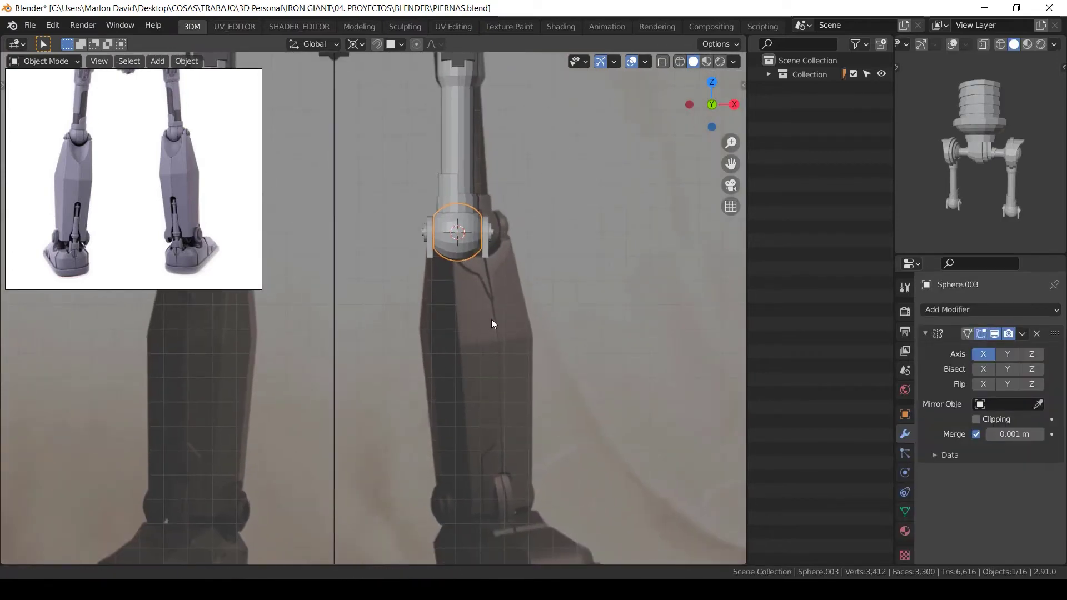
Step: Add a cube at the knee's 3D cursor and scale it down to roughly the width of the knee joint
key("shift+a")
mouse_move(486, 298)
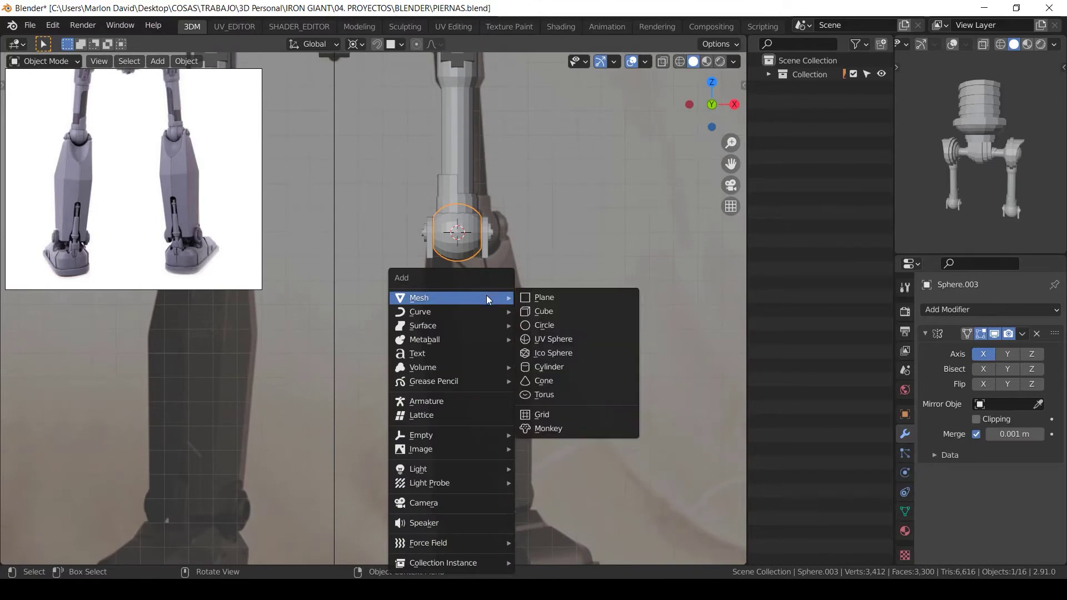
left_click(563, 314)
scroll(465, 344, "down", 5)
key("s")
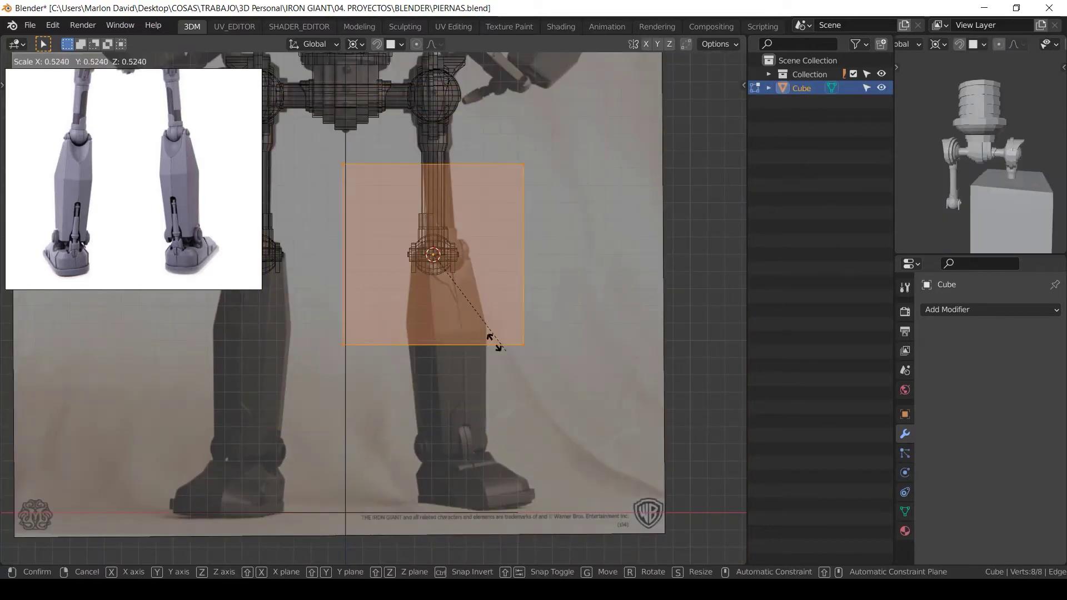
left_click(447, 306)
key("Tab")
scroll(457, 356, "down", 1)
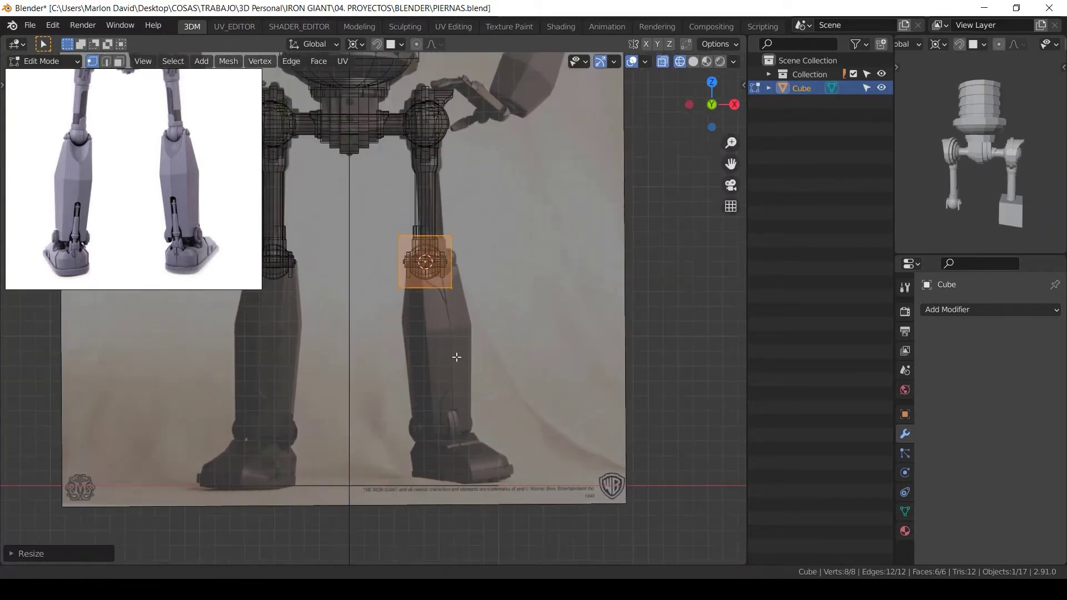
Step: Move the whole cube straight down along Z so its upper edge sits at the top of the reference shin
scroll(457, 357, "up", 3)
key("g")
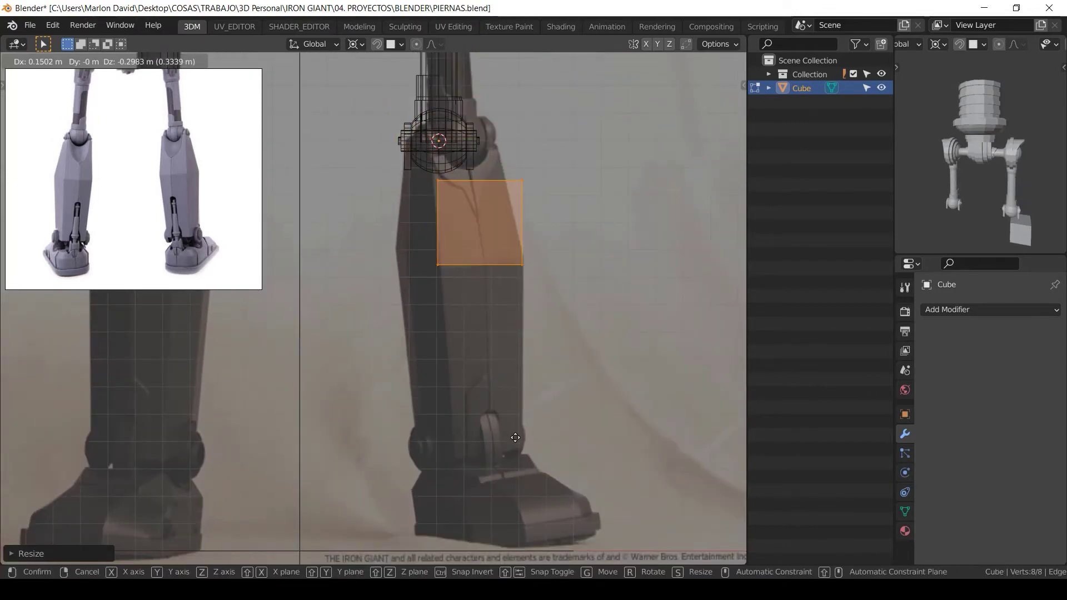
key("Escape")
key("g")
key("z")
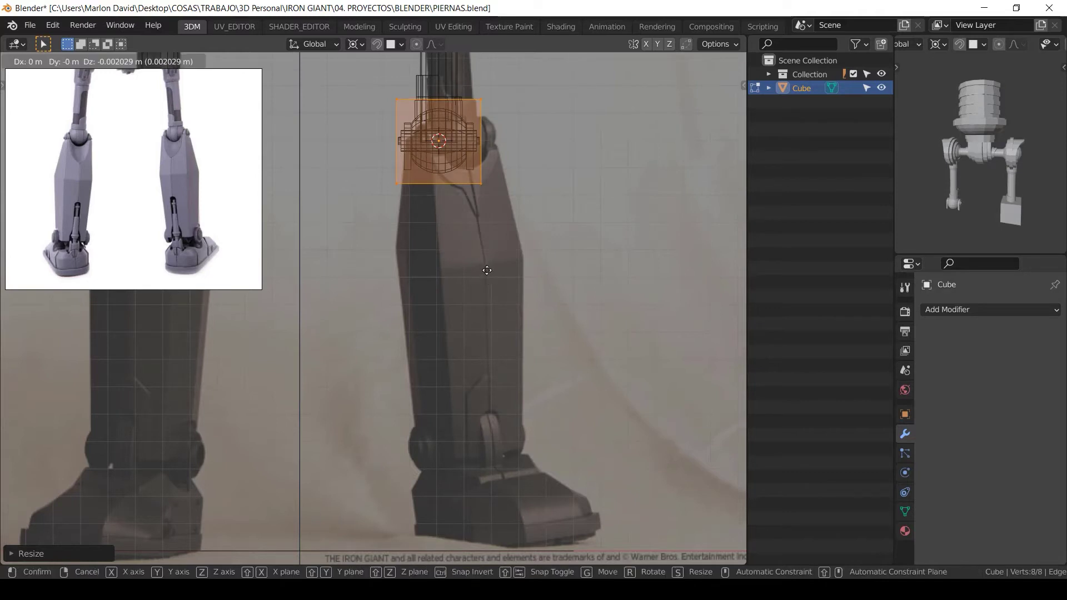
left_click(488, 320)
middle_click_drag(489, 320, 506, 292, "shift")
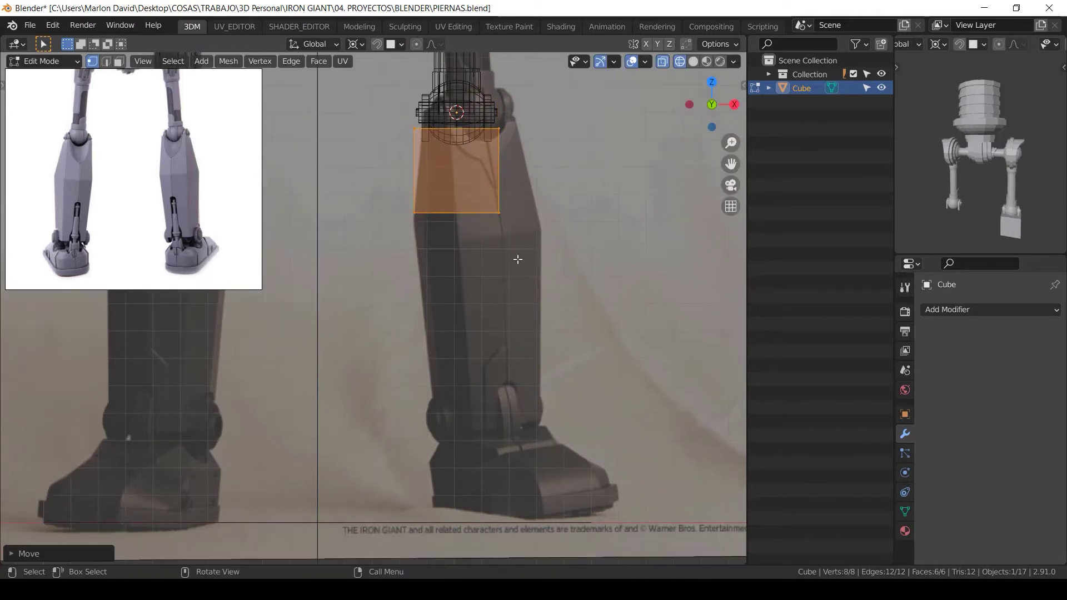
Step: Select the cube's bottom vertices and move them down along Z about 0.79 m to the ankle in the reference
left_click_drag(531, 181, 338, 280)
key("g")
key("z")
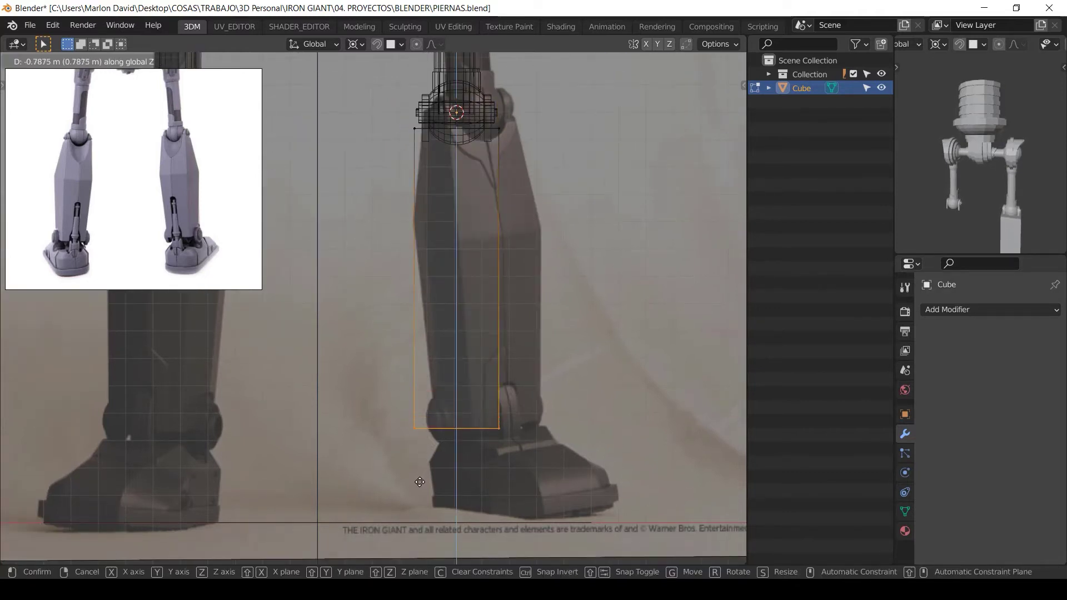
Step: Lower the shin block's bottom face to the ankle and add a horizontal loop cut at the reference shin's widest point
left_click(419, 482)
scroll(445, 384, "down", 1)
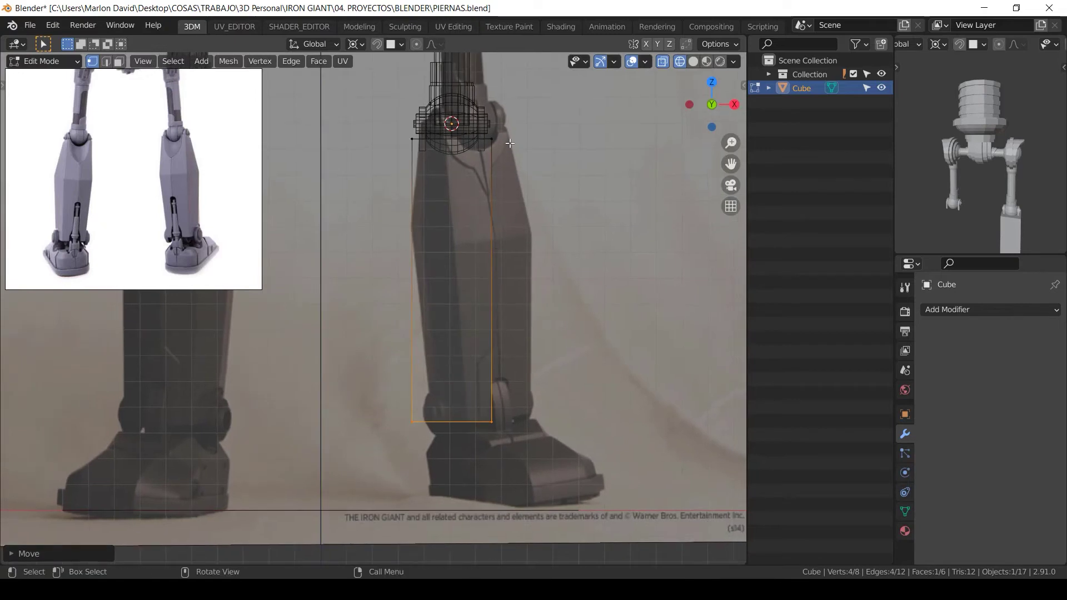
key("ctrl+r")
left_click(492, 317)
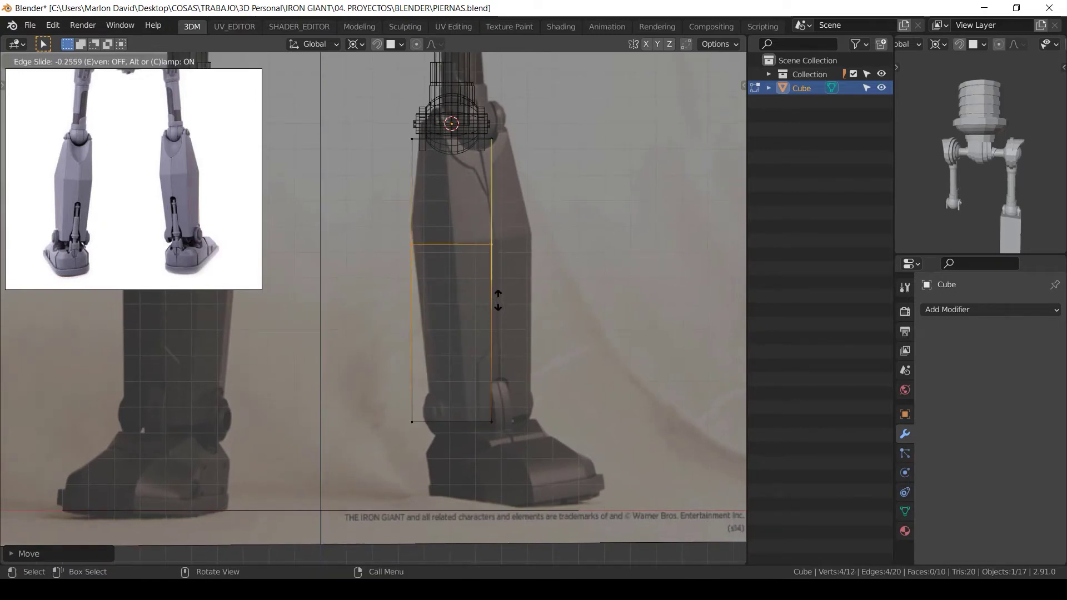
left_click(497, 304)
left_click(536, 135)
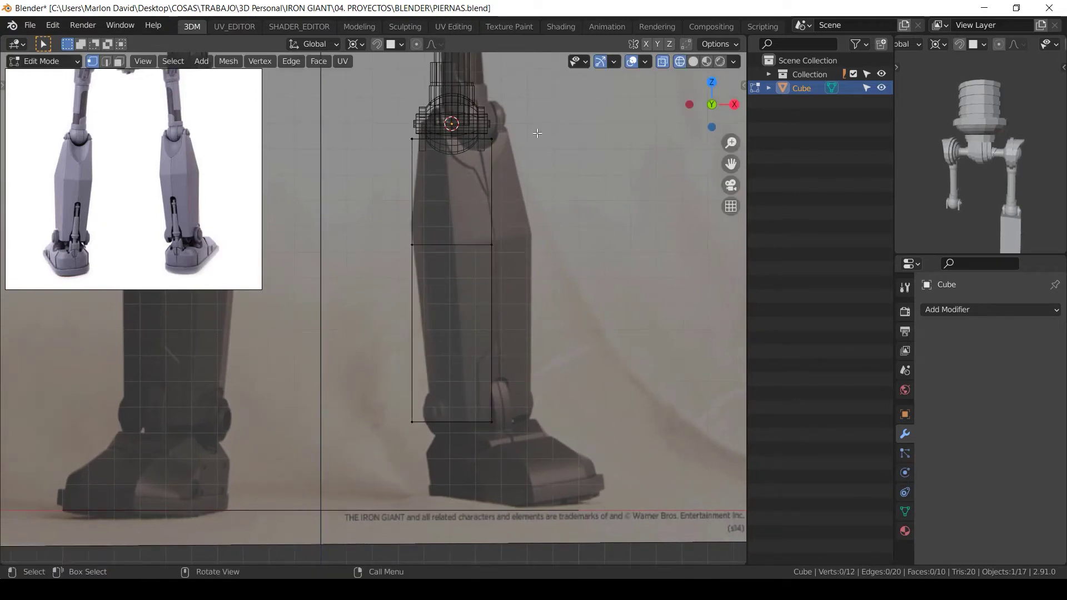
Step: Change the pivot point and narrow the shin block's top and bottom ends together, scaling with the Z axis locked
left_click_drag(531, 112, 384, 196)
left_click_drag(389, 439, 568, 401, "shift")
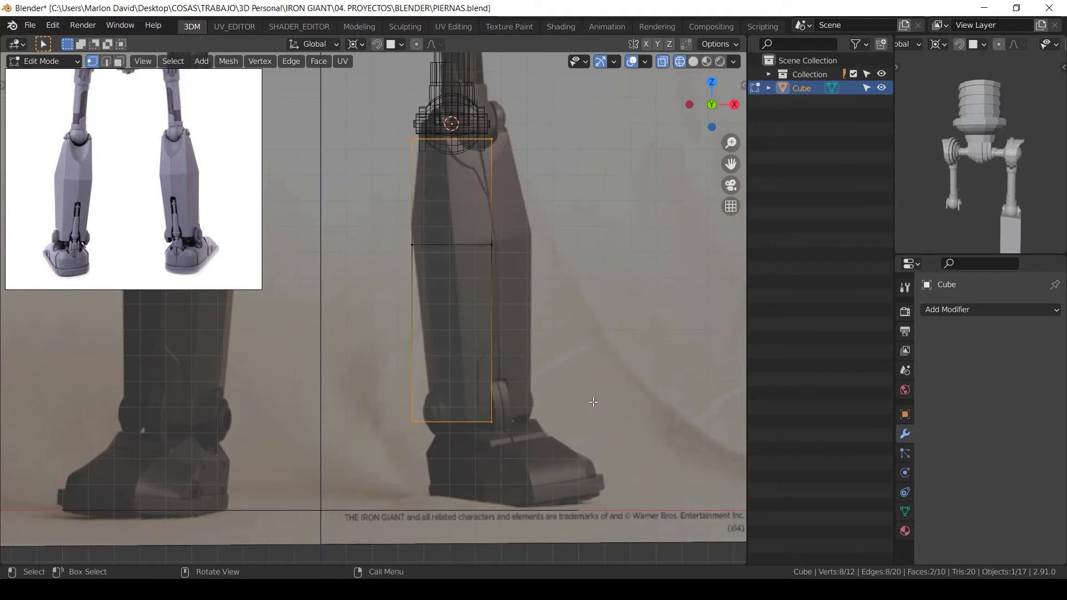
key("period")
left_click(590, 326)
key("s")
key("shift+z")
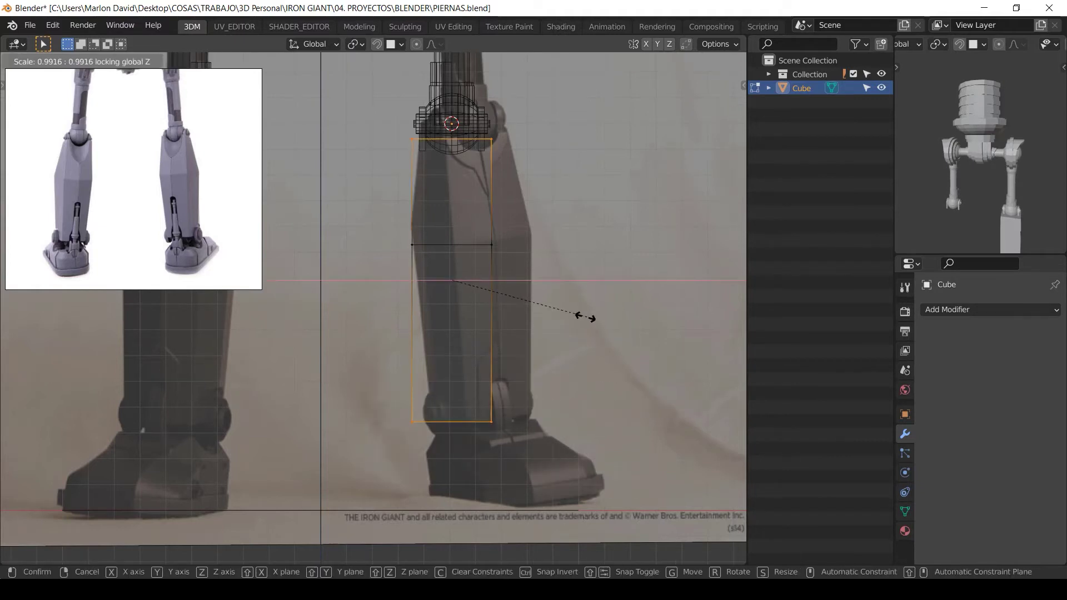
left_click(546, 305)
key("g")
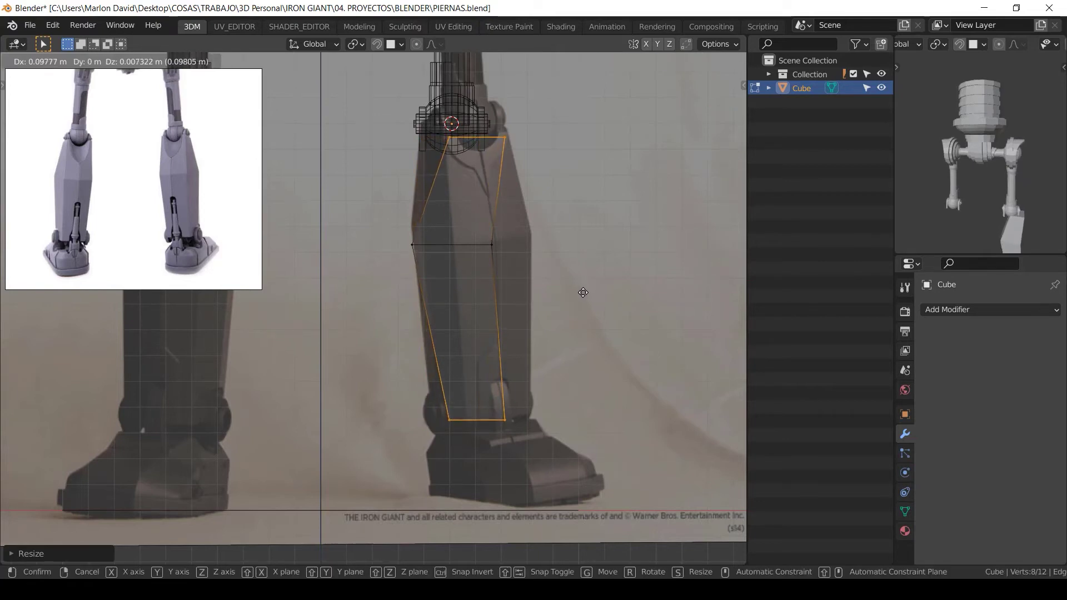
right_click(581, 291)
key("s")
key("shift+z")
left_click(624, 281)
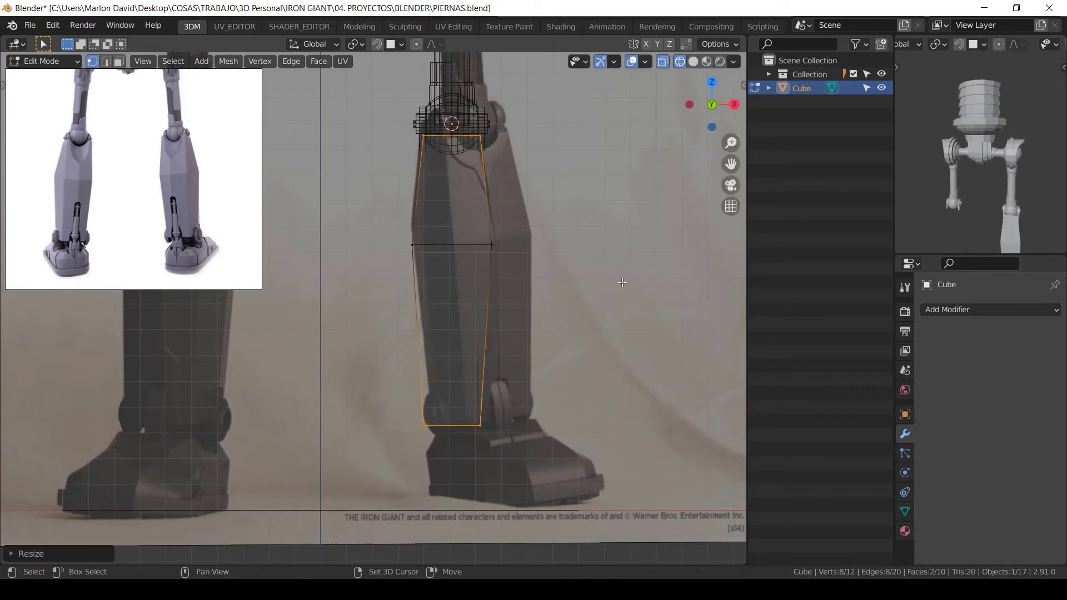
key("ctrl+z")
Step: Rescale the block's top and bottom ends horizontally, locking Z, so their width follows the reference shin's taper
key("s")
key("shift+z")
left_click(593, 278)
key("g")
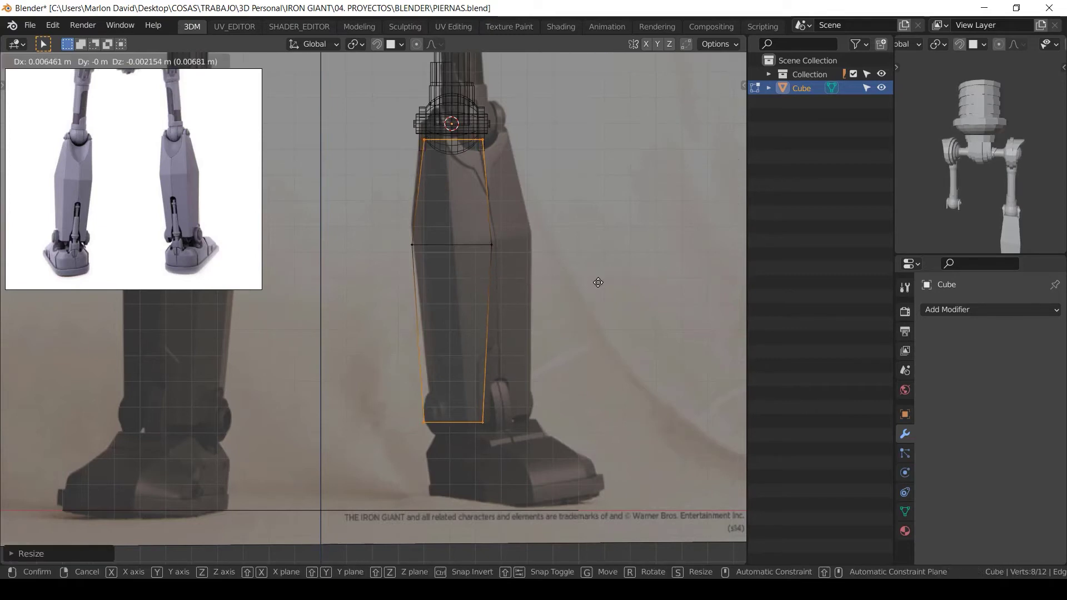
right_click(811, 290)
Step: Slightly enlarge the shin block's bottom face to fit the ankle end of the reference
left_click(452, 443)
key("g")
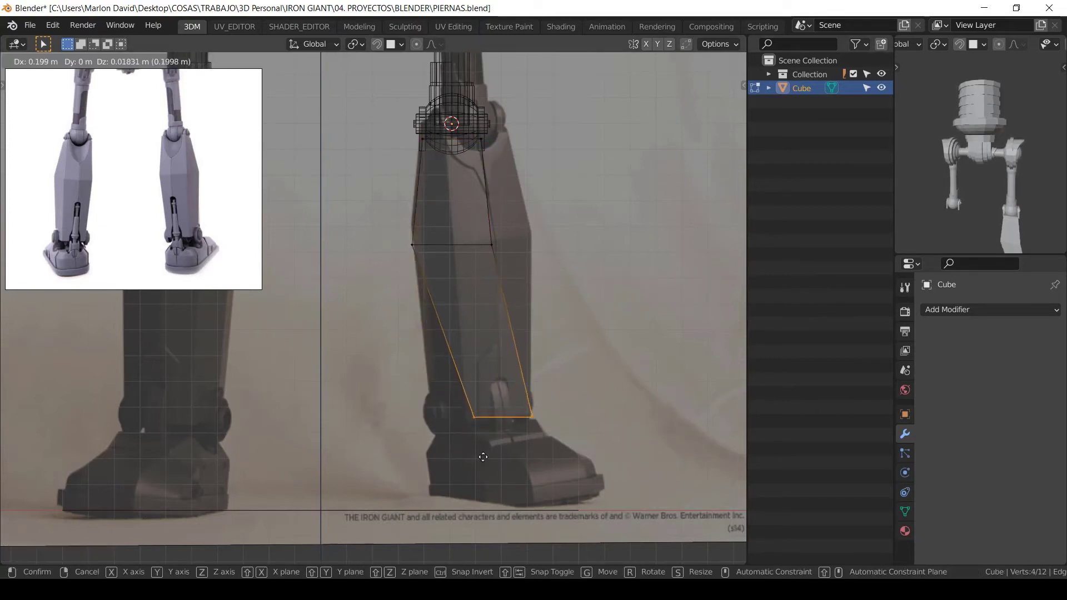
right_click(455, 474)
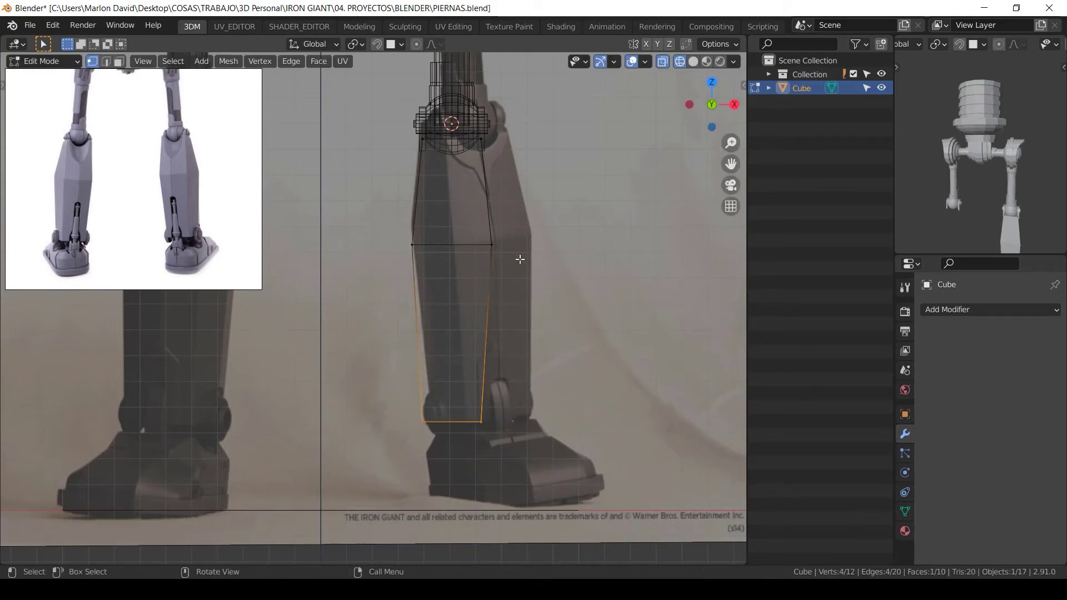
key("s")
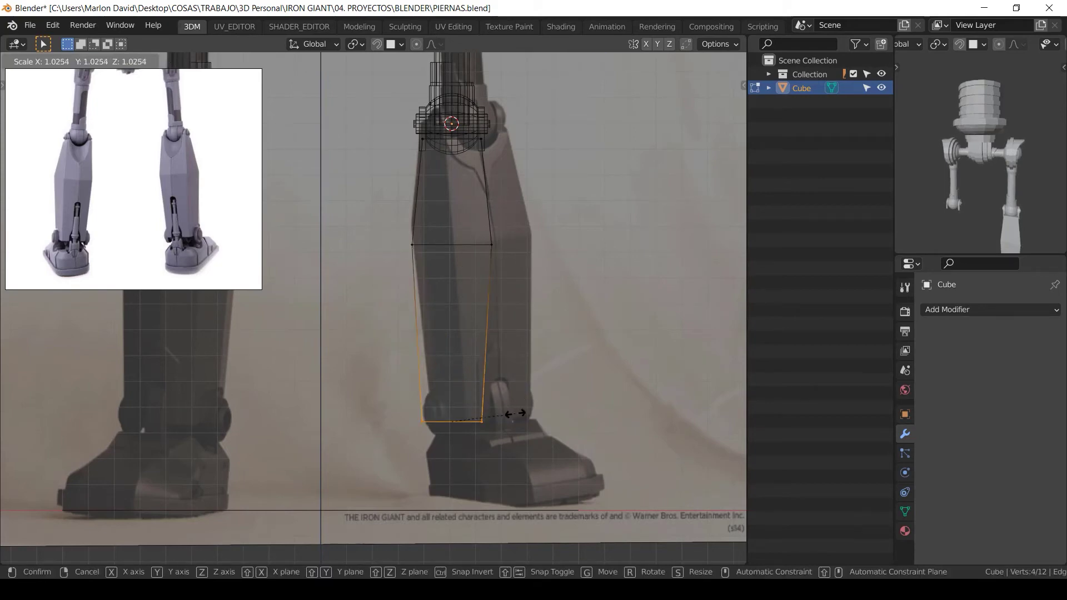
left_click(518, 412)
left_click(529, 400)
Step: Add centred vertical loop cuts through the shin block, dividing each of its four sides down the middle
middle_click_drag(528, 389, 496, 409)
key("ctrl+r")
left_click(428, 261)
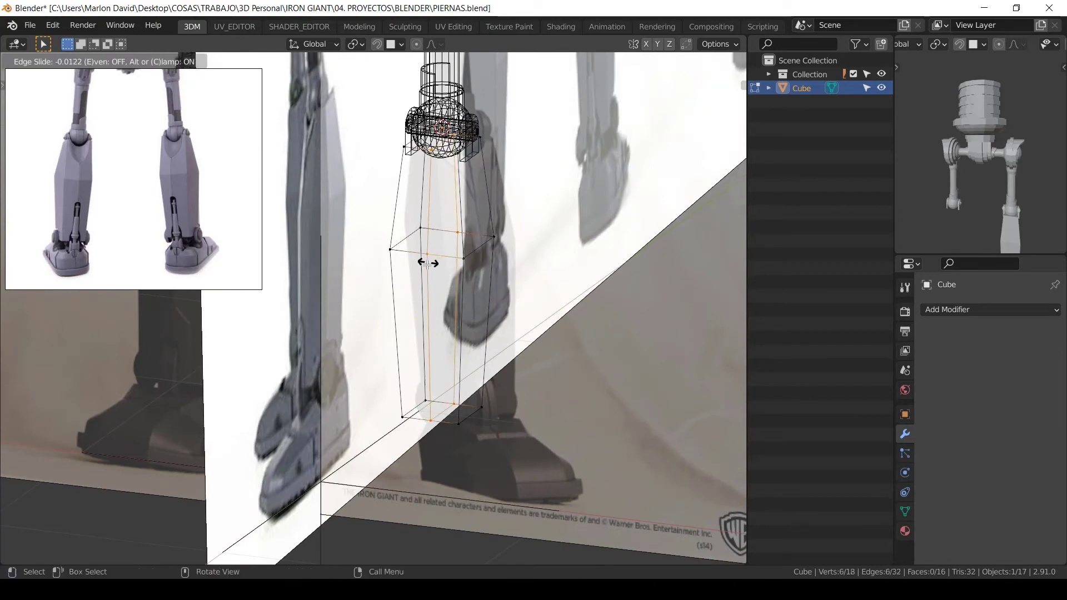
left_click(428, 263)
key("alt+a")
Step: Scale the middle vertical edges outward by about 1.2 with Z locked to round the block into an eight-sided cross-section
key("KP_7")
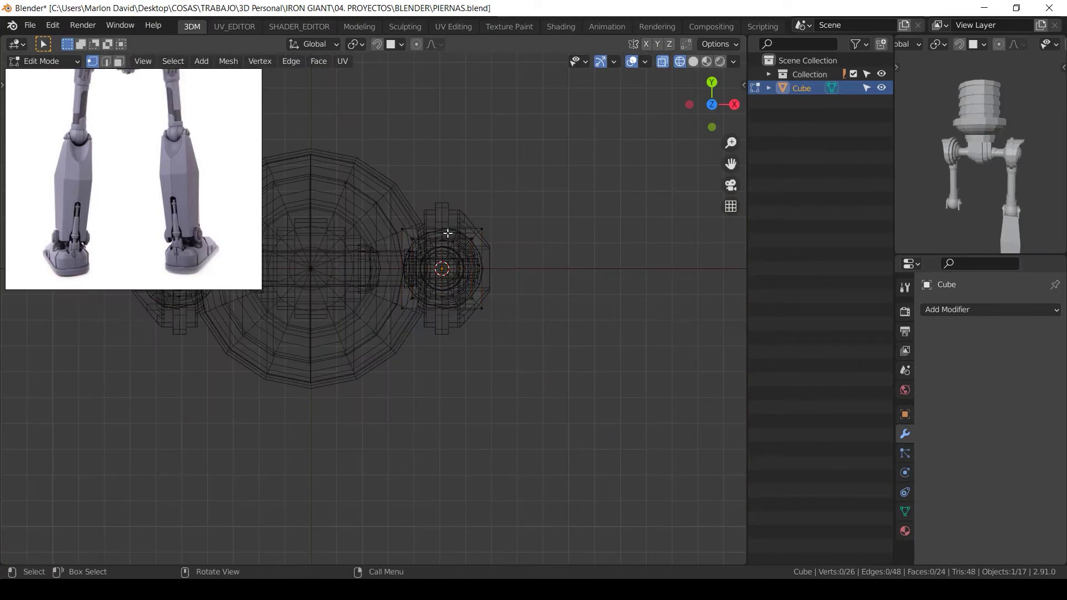
left_click_drag(431, 210, 483, 311)
scroll(473, 322, "up", 1)
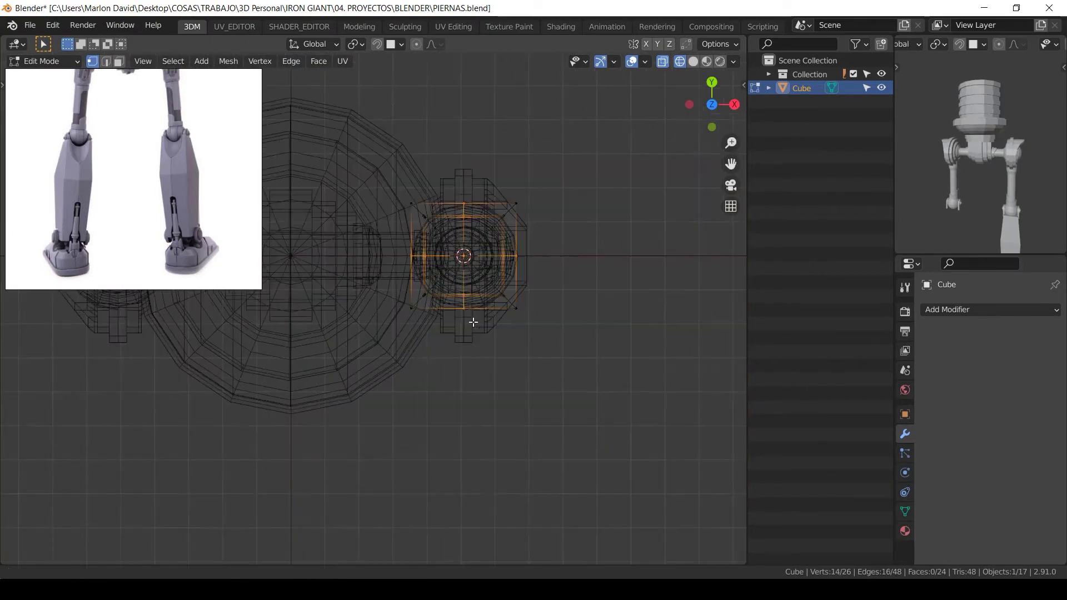
scroll(473, 322, "up", 2)
middle_click_drag(473, 321, 551, 285, "shift")
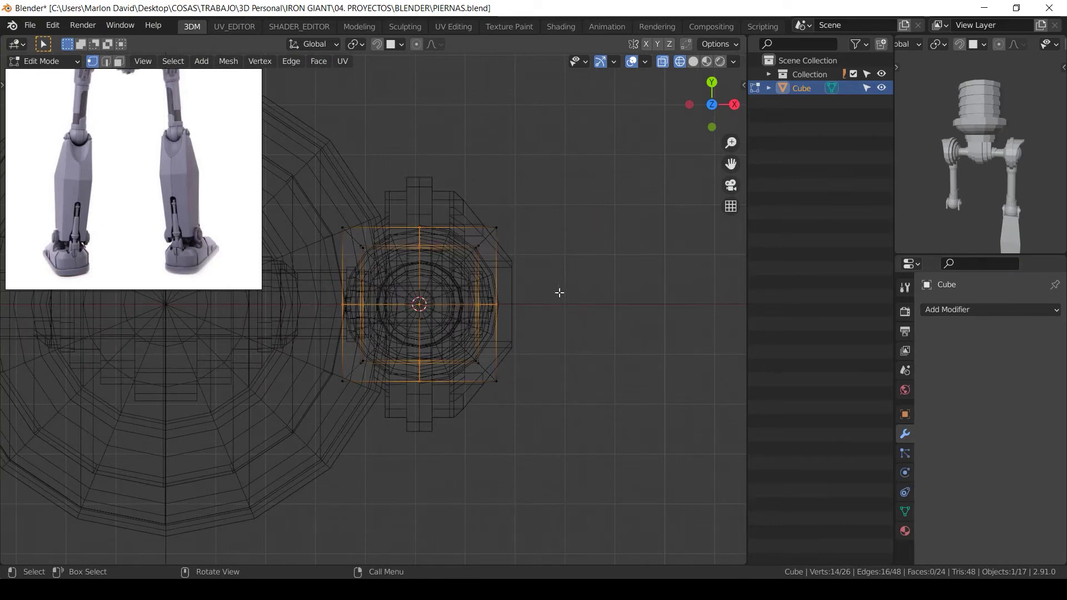
key("s")
key("shift+z")
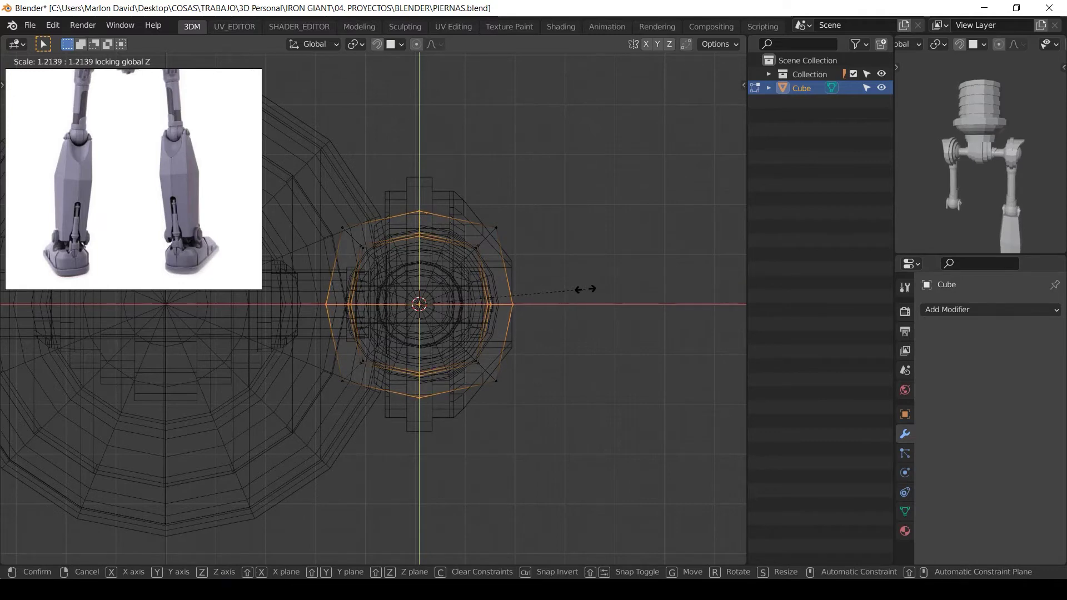
left_click(584, 289)
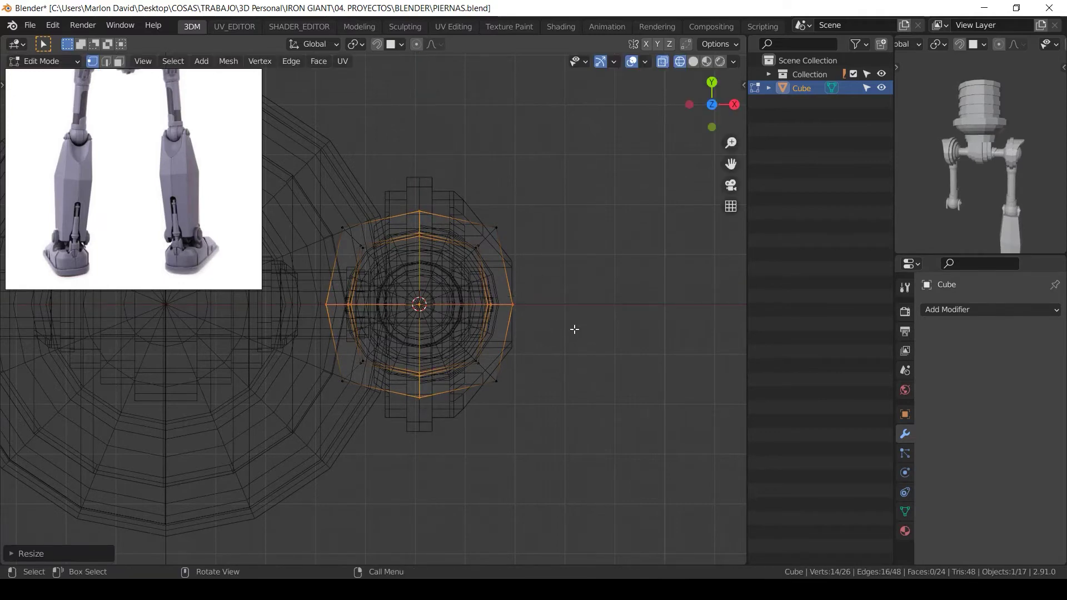
key("s")
key("shift+z")
left_click(560, 317)
scroll(463, 253, "down", 2)
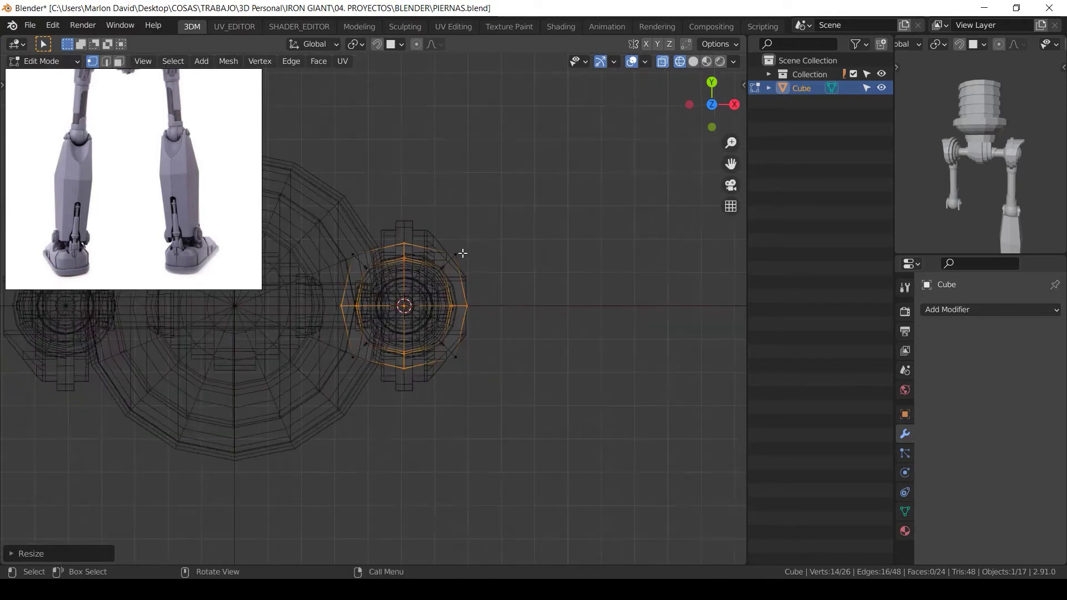
Step: Select the widest horizontal edge loop and shift it slightly along positive Y towards the back of the reference calf
key("KP_1")
key("z")
left_click(497, 190)
scroll(472, 253, "down", 5)
mouse_move(472, 253)
middle_mouse_down()
mouse_move(495, 277)
mouse_move(381, 303)
middle_mouse_up()
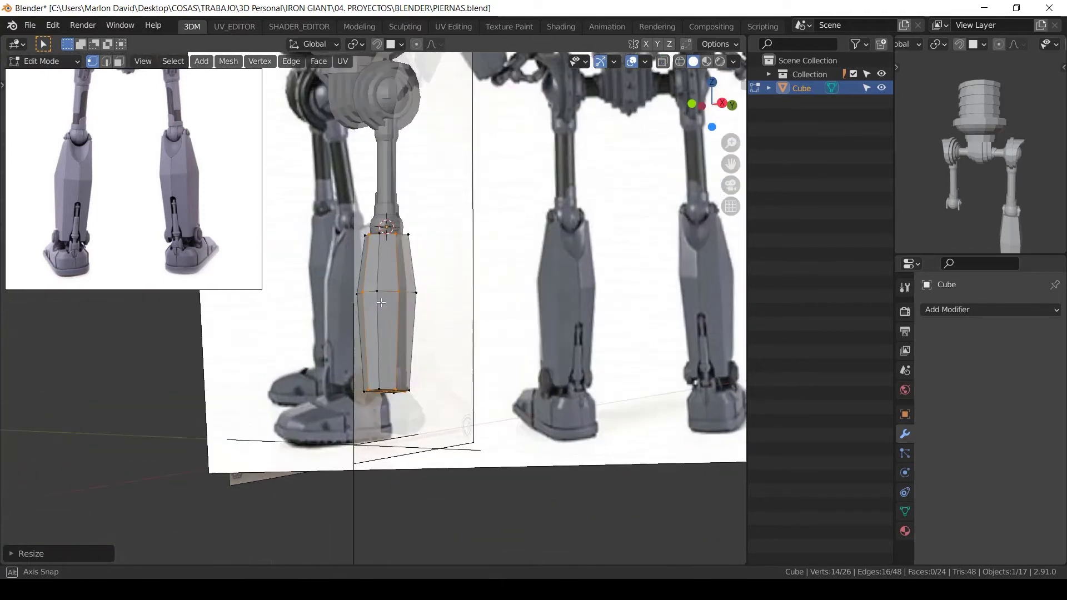
scroll(381, 303, "up", 4)
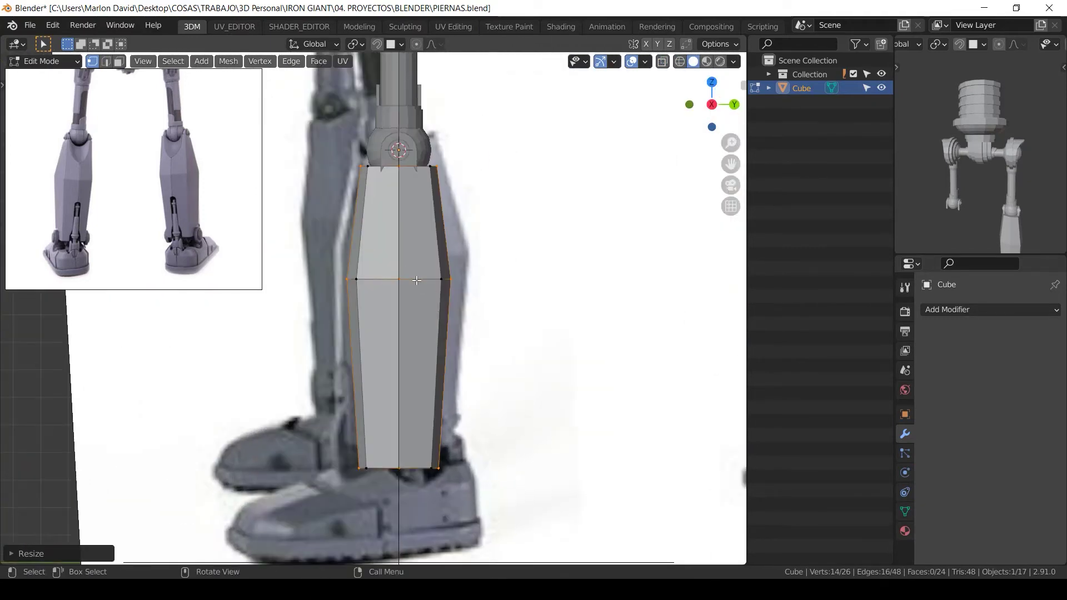
left_click(417, 280, "alt")
key("z")
left_click(324, 277)
key("g")
key("y")
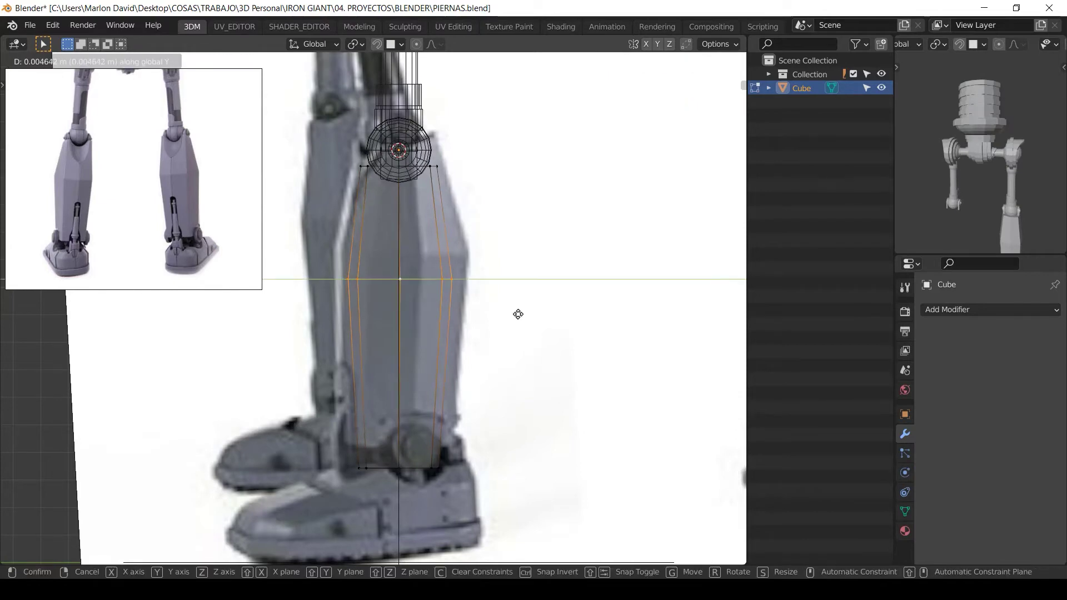
left_click(557, 320)
Step: Raise the widest edge loop slightly along Z to approach the calf bulge in the side reference
key("g")
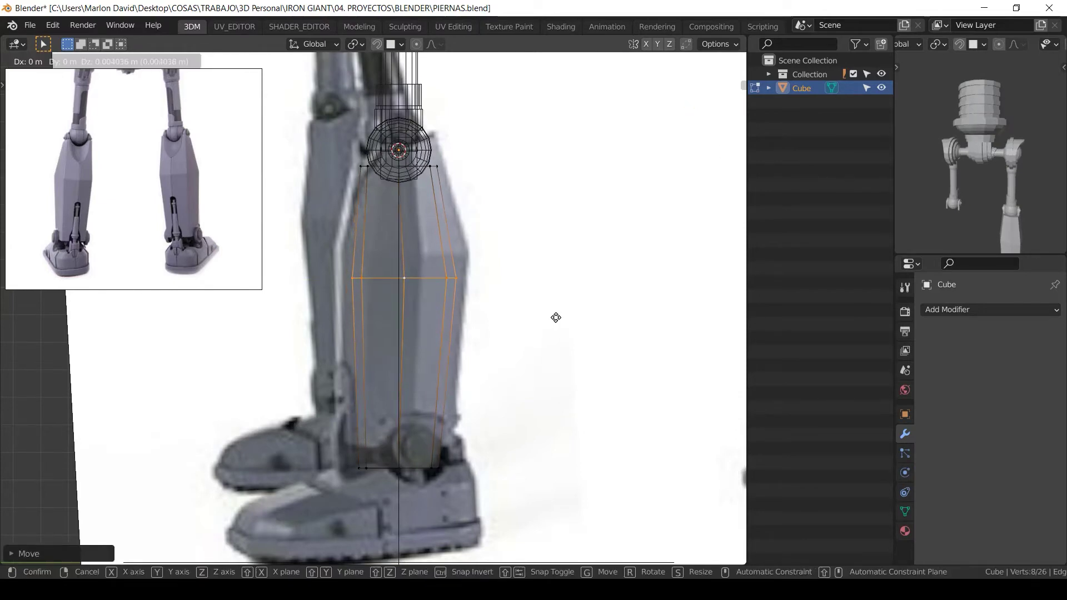
key("z")
left_click(549, 290)
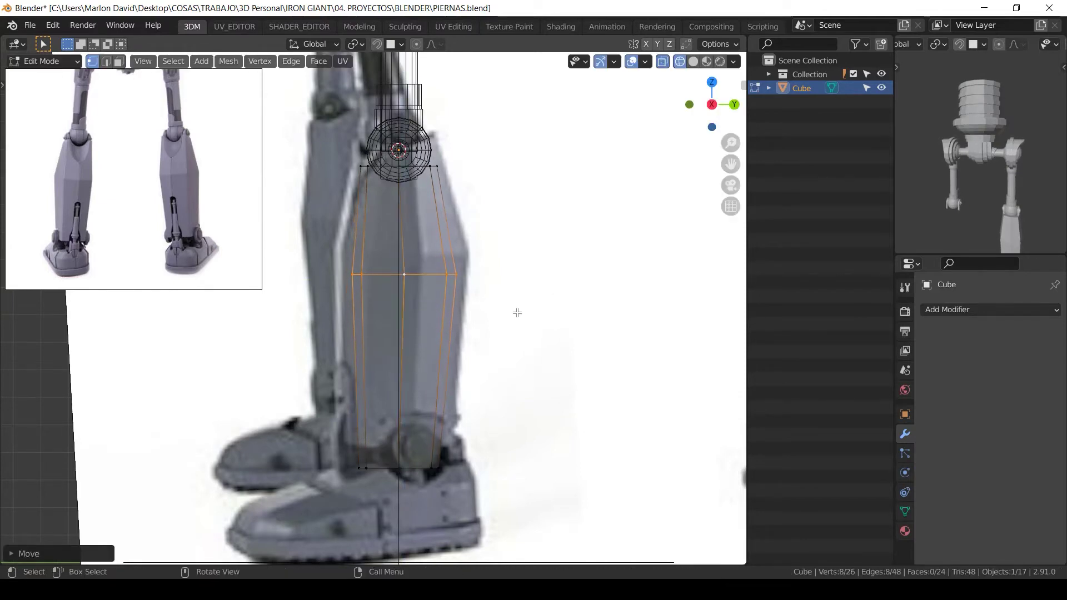
key("g")
key("y")
left_click(542, 313)
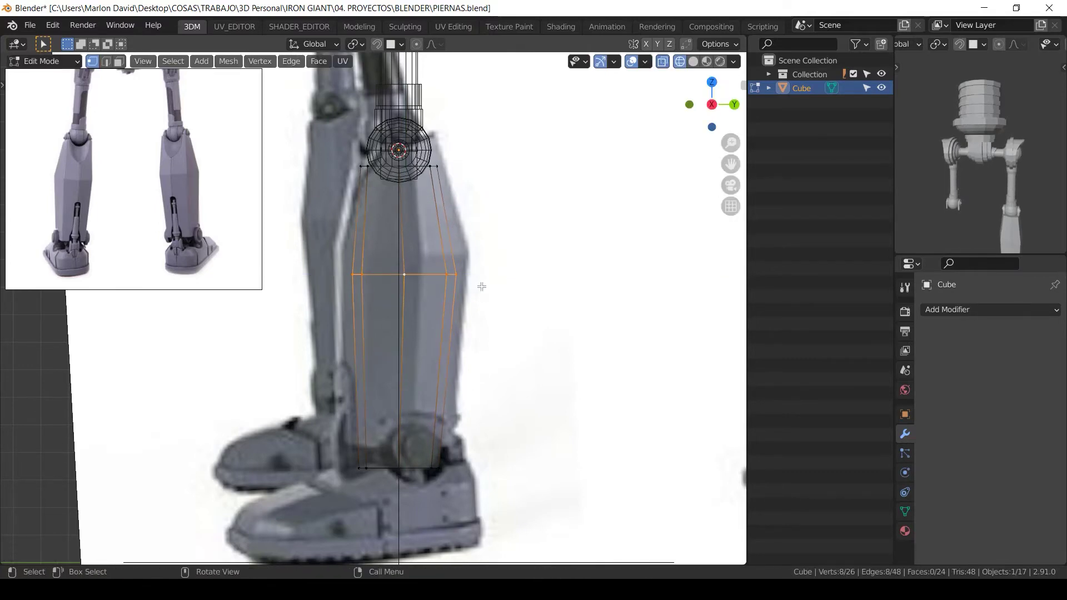
scroll(474, 243, "down", 4)
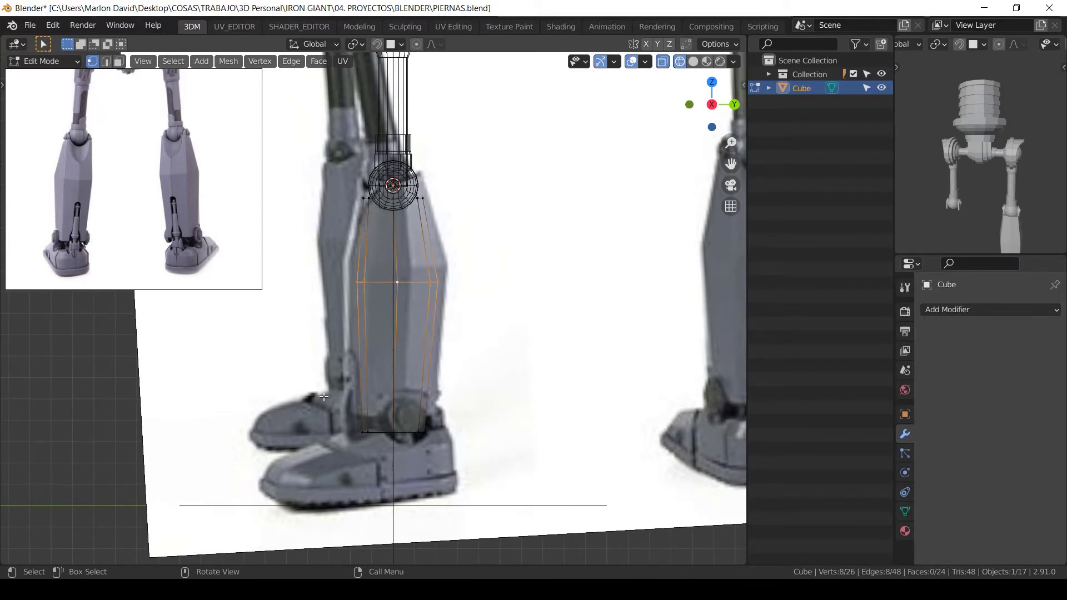
Step: Duplicate the shin block in place in Object Mode, hide the copy and reselect the original
key("KP_1")
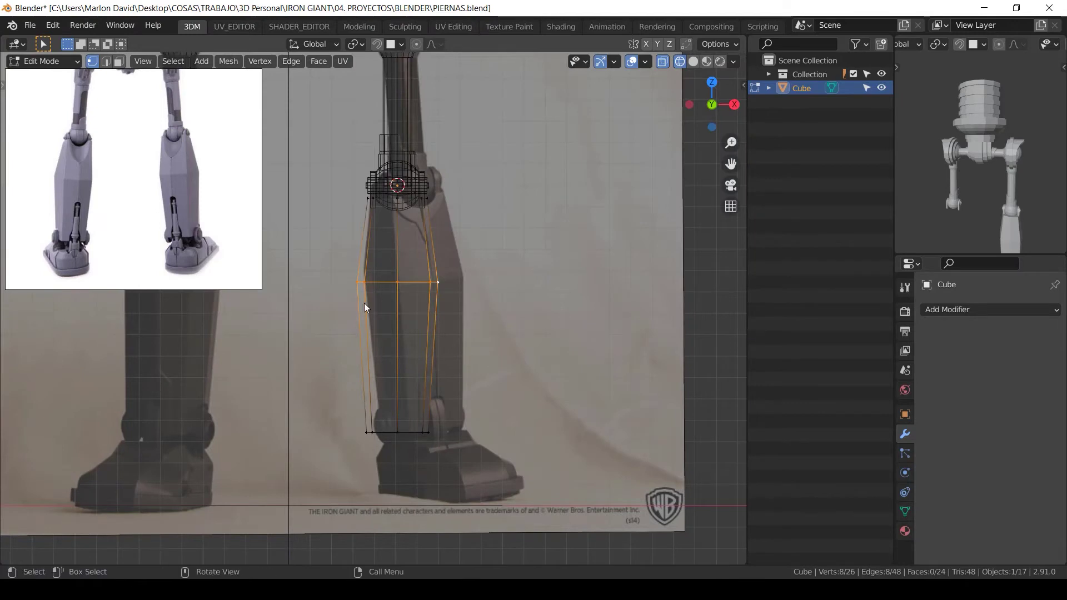
key("Tab")
key("shift+z")
middle_click_drag(365, 302, 485, 298, "shift")
key("shift+d")
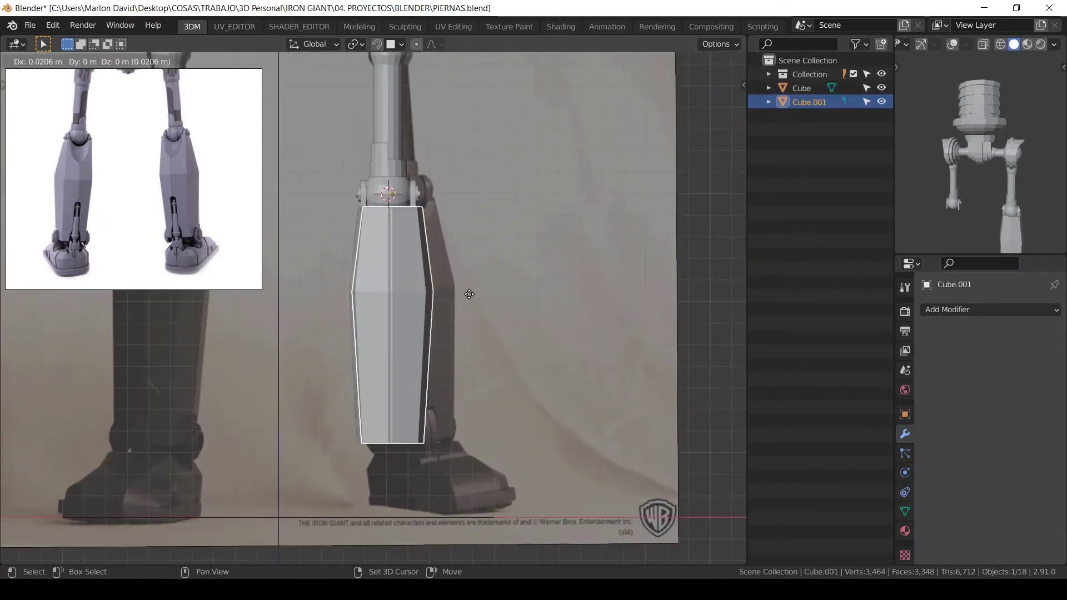
right_click(493, 289)
left_click(445, 300)
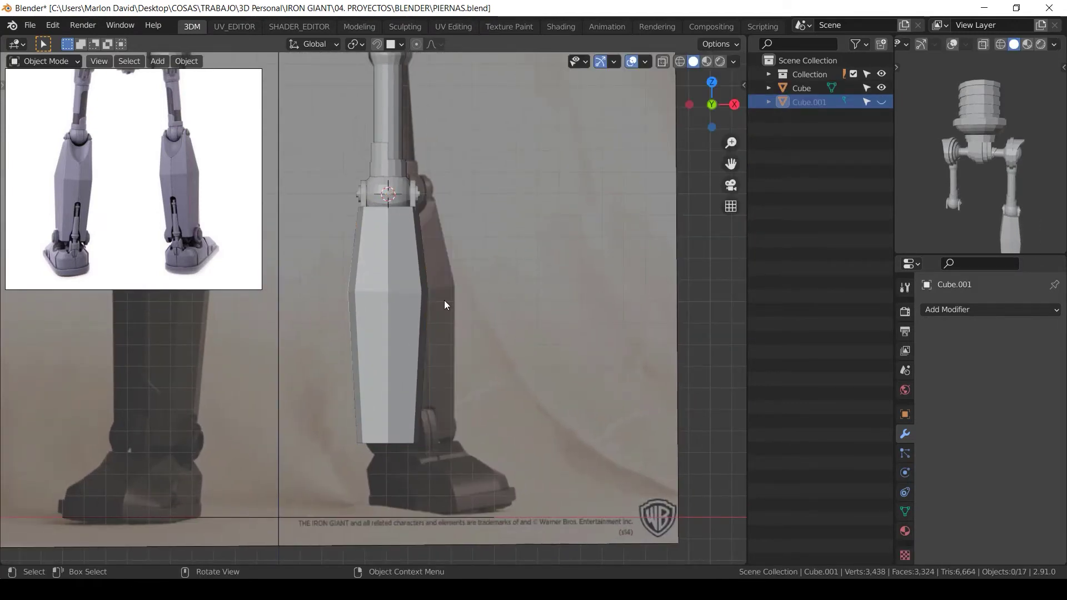
left_click(393, 316)
scroll(405, 334, "up", 3)
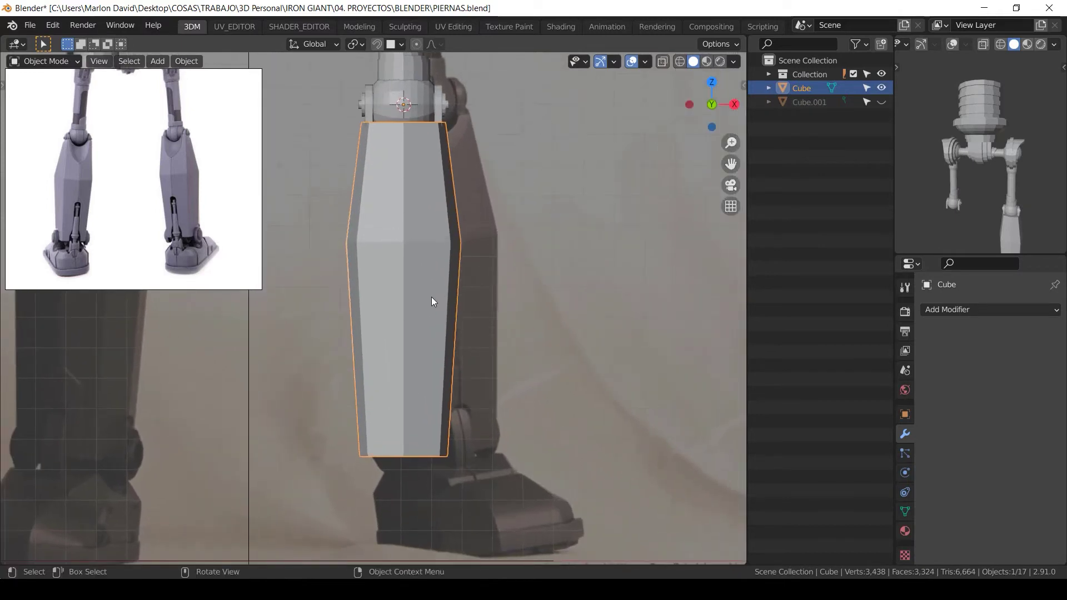
mouse_move(452, 304)
middle_mouse_down("ctrl")
mouse_move(473, 277)
mouse_move(449, 304)
mouse_move(454, 315)
mouse_move(461, 308)
middle_mouse_up("ctrl")
Step: Add a horizontal loop cut around the lower shin, level with the top of the ankle piston in the front reference
key("Tab")
mouse_move(459, 342)
middle_mouse_down("shift")
mouse_move(461, 288)
mouse_move(457, 324)
mouse_move(439, 238)
middle_mouse_up("shift")
key("shift+z")
middle_click_drag(439, 289, 439, 274, "ctrl")
key("ctrl+r")
left_click(428, 207)
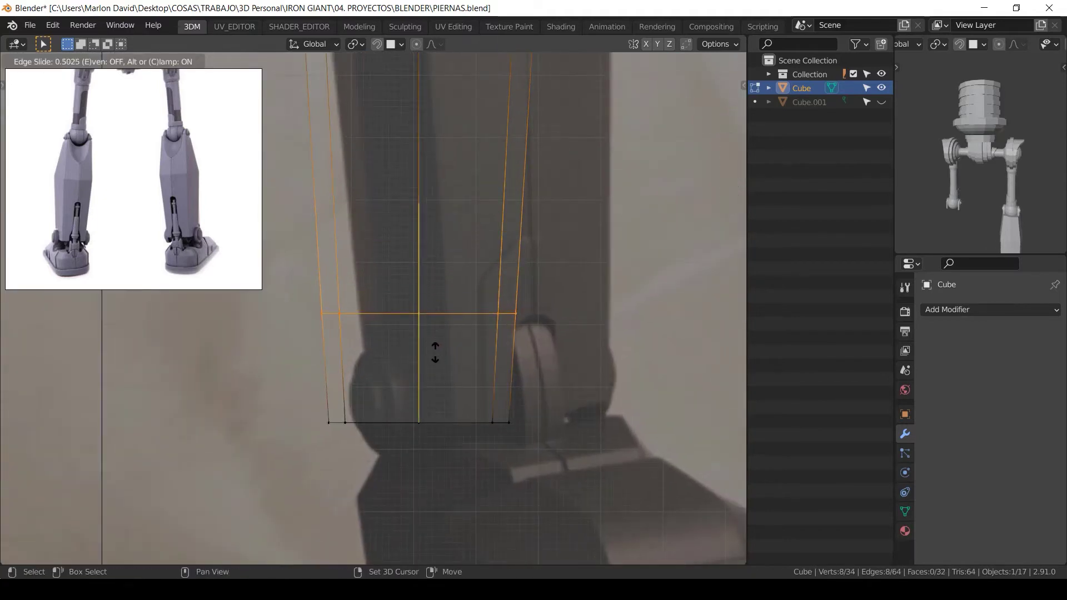
left_click(438, 350)
Step: Add a second horizontal loop cut just below the lower-shin loop, leaving a narrow band between them
key("ctrl+r")
left_click(427, 364)
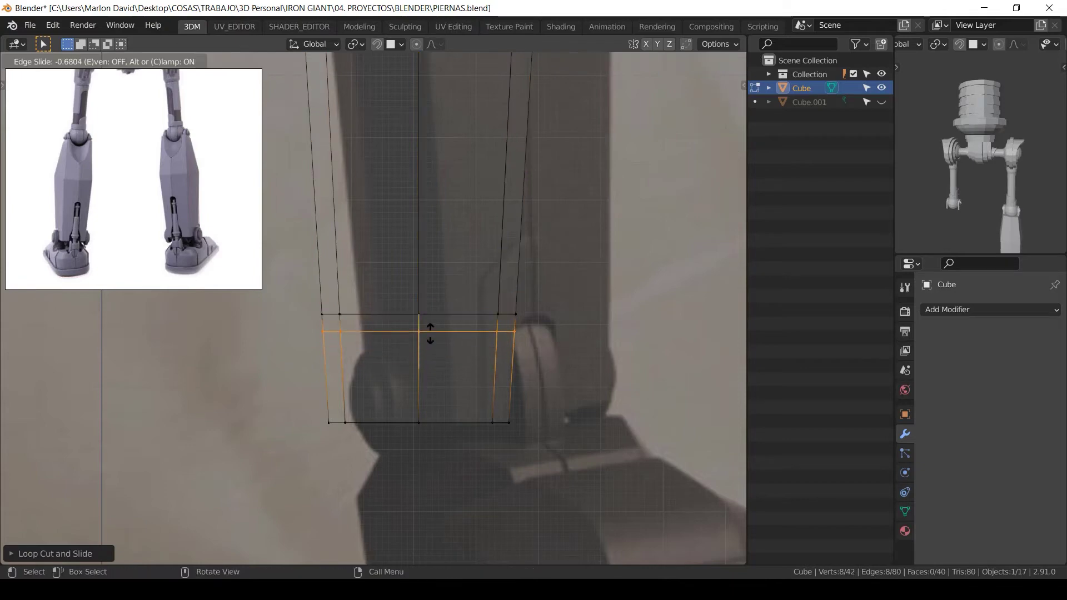
left_click(429, 326)
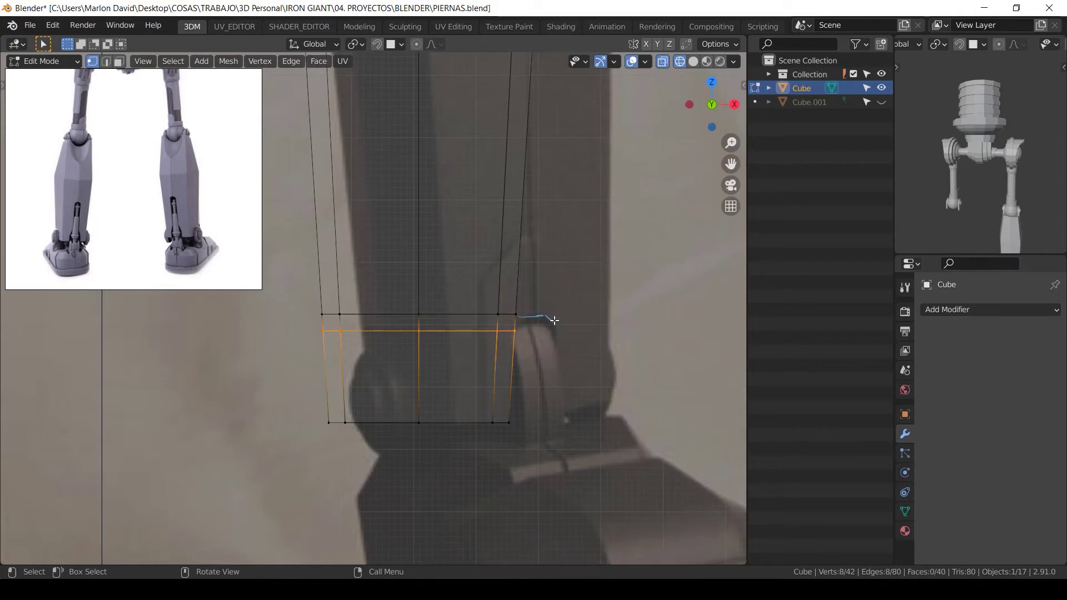
key("g")
key("z")
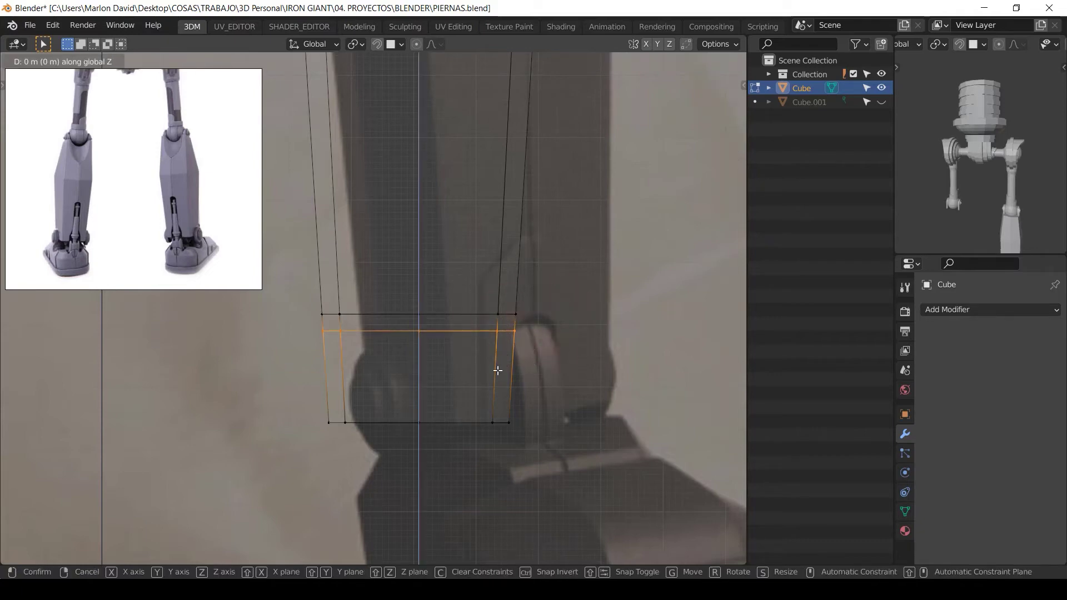
right_click(496, 370)
key("g")
key("g")
left_click(498, 362)
Step: Delete the vertices of the shin block's negative-X half, keeping the half from the centre line outward
key("alt+a")
scroll(484, 362, "down", 6)
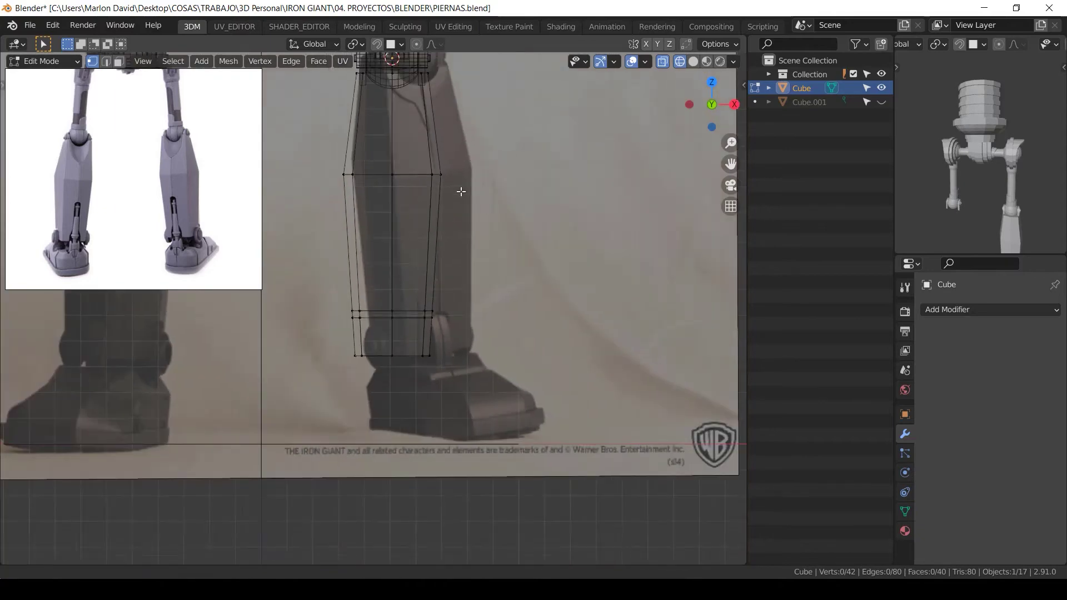
left_click_drag(443, 180, 382, 487)
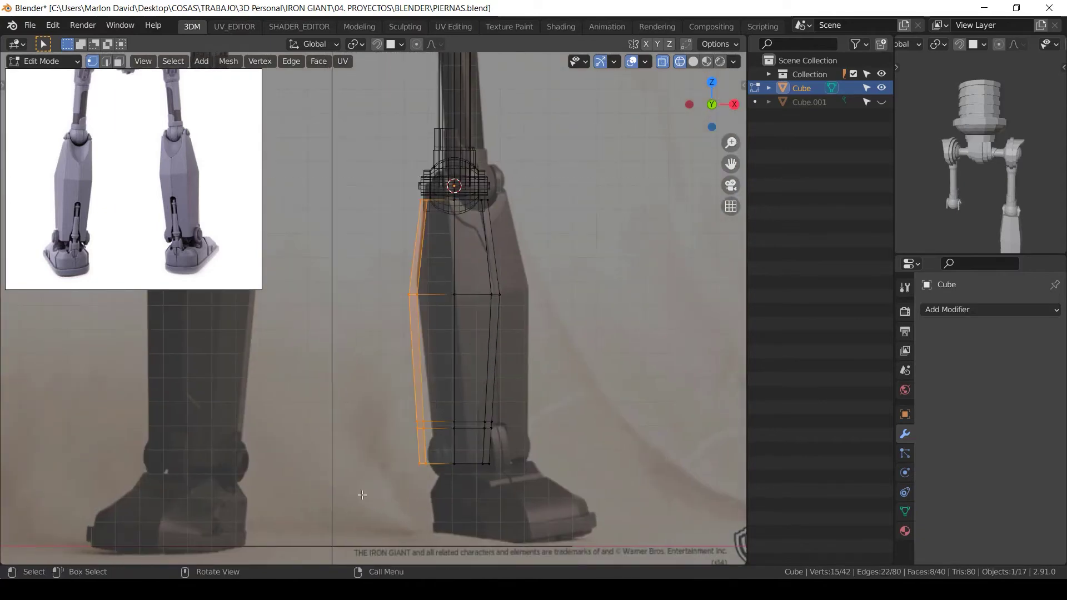
key("x")
left_click(372, 401)
Step: Add a Mirror modifier on the X axis to the half shin, with Clipping enabled
key("Tab")
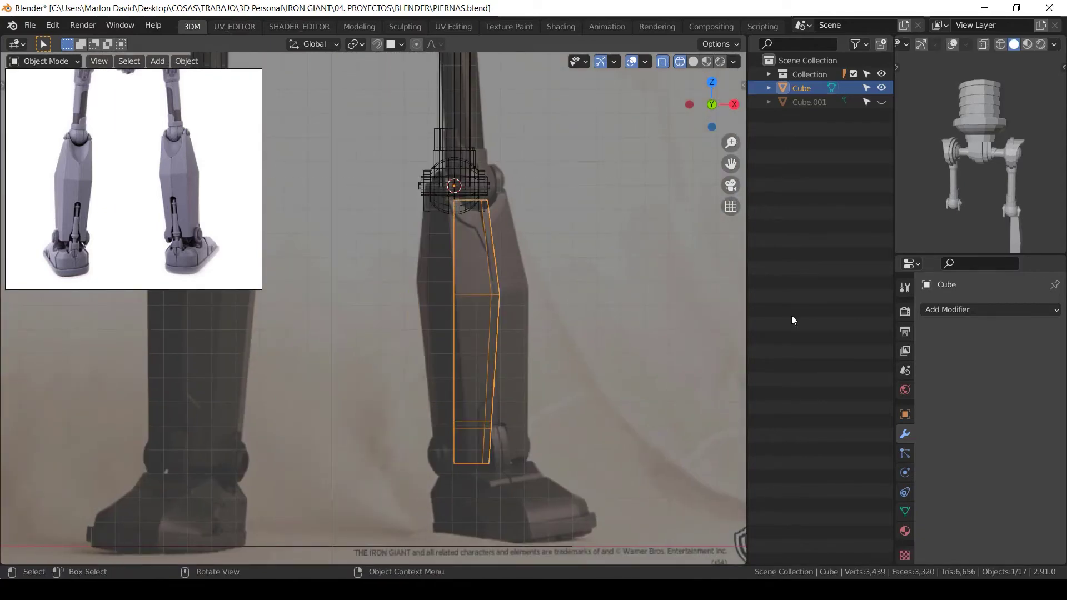
left_click(967, 310)
left_click(800, 144)
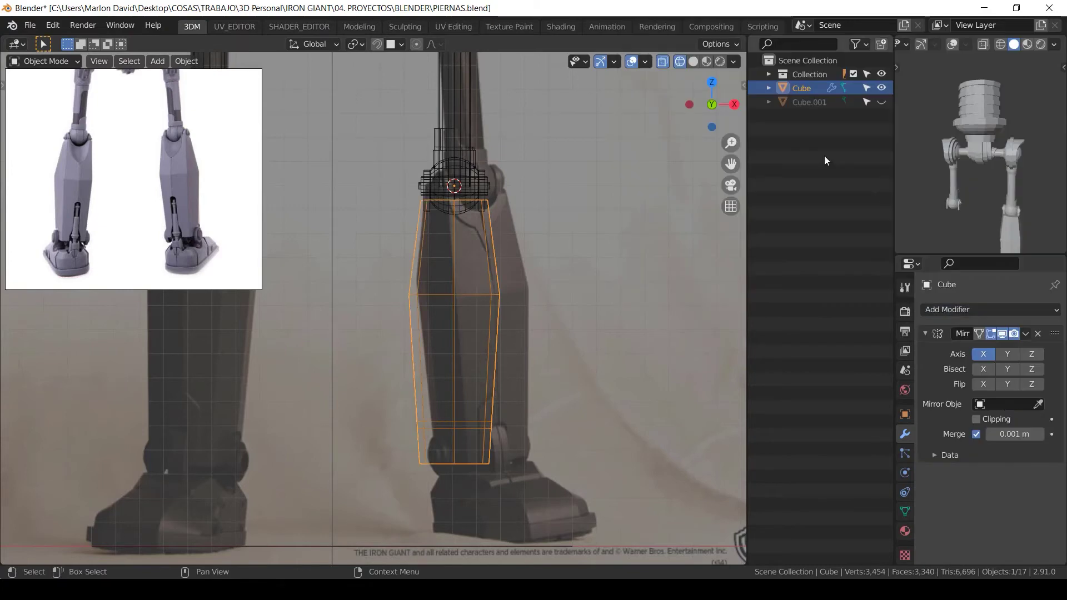
left_click(976, 419)
key("Tab")
Step: Add a vertical loop cut along the shin half and slide it close to the centre line
scroll(467, 334, "up", 5)
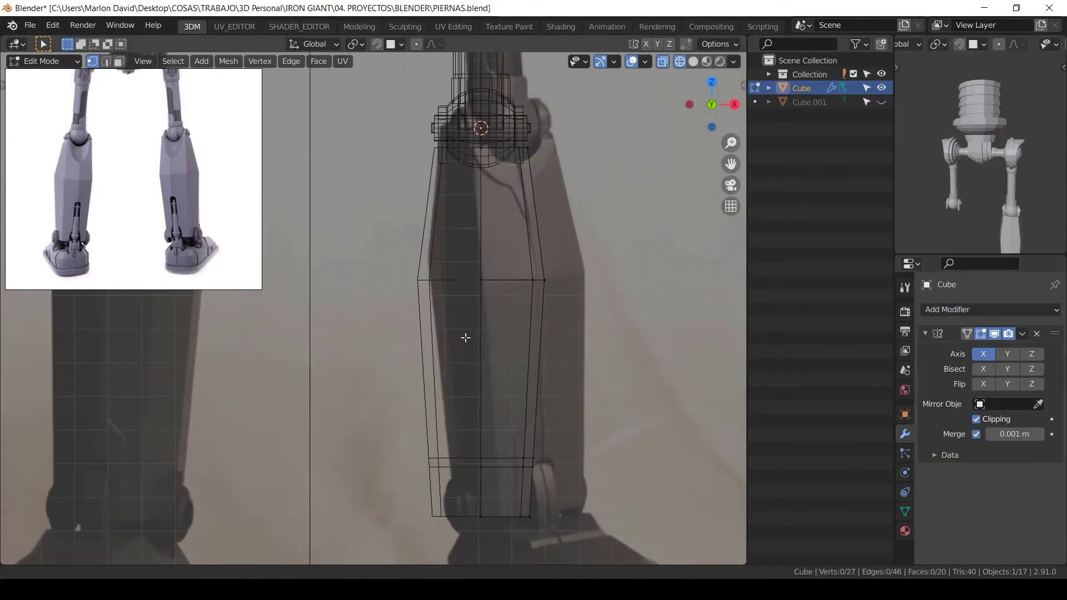
scroll(478, 311, "up", 3)
key("ctrl+r")
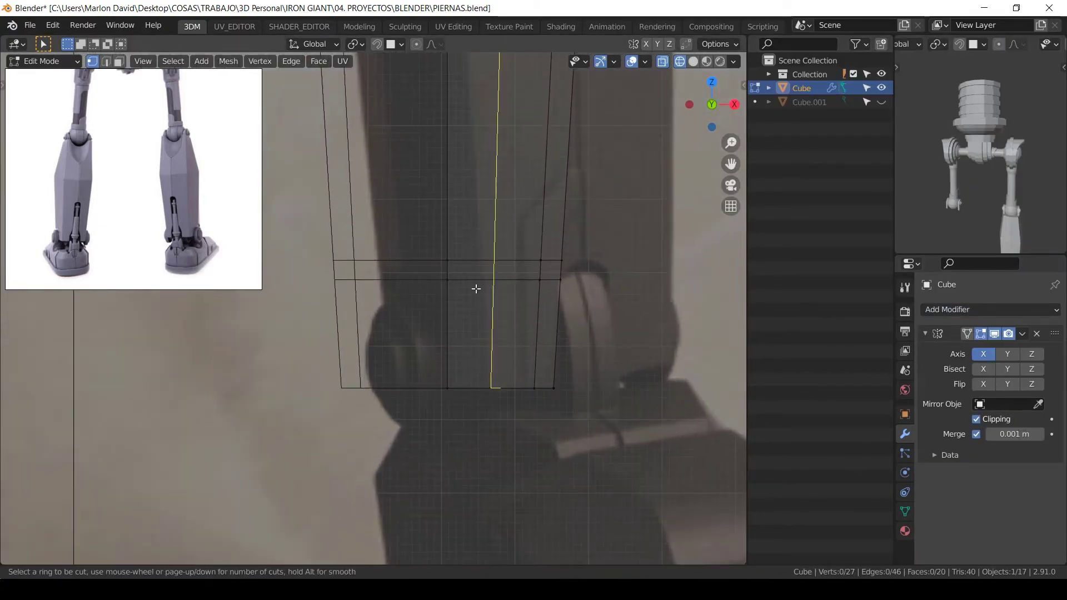
left_click(473, 291)
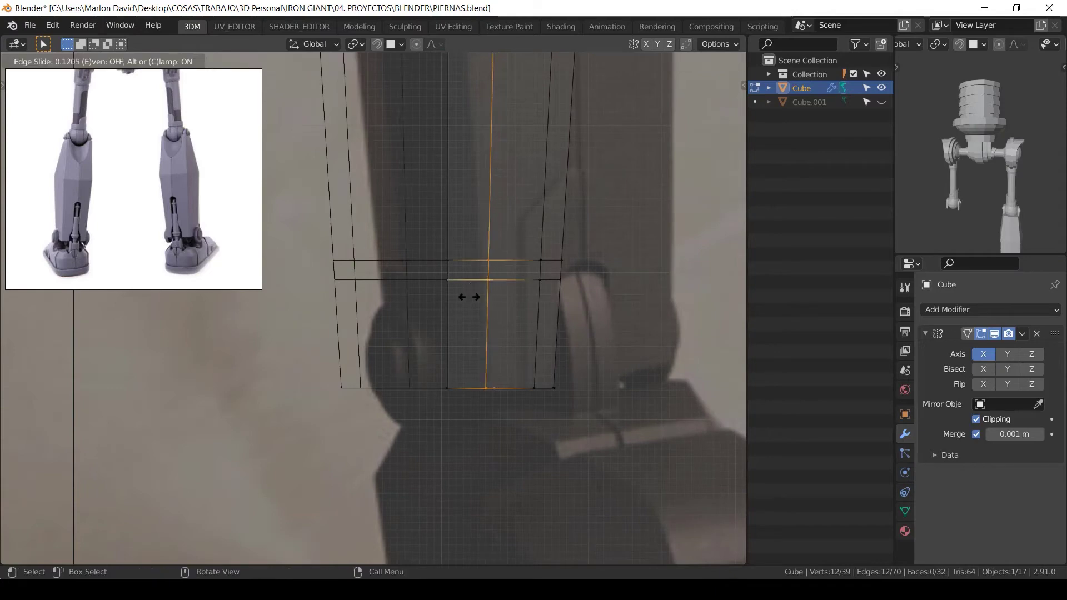
left_click(426, 306)
key("alt+z")
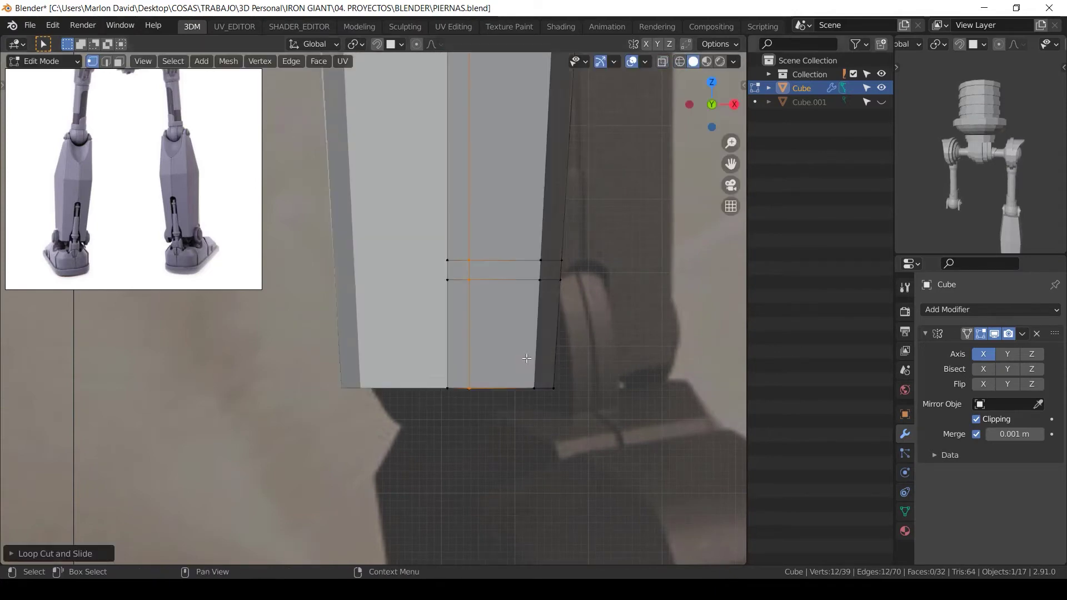
Step: Delete the two narrow faces beside the centre line, from the upper lower-shin loop down, to open a front notch
middle_click_drag(445, 251, 442, 271, "ctrl")
key("3")
left_click(445, 275)
left_click(445, 334, "shift")
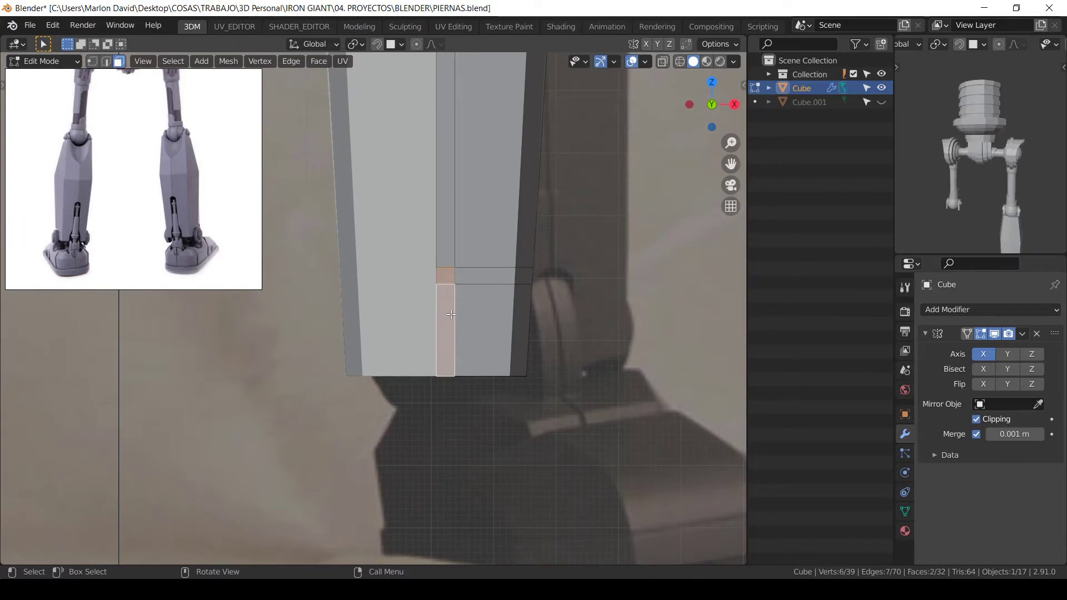
key("x")
left_click(445, 345)
Step: Slide the notch's two lower outer vertices slightly away from the centre line to chamfer its upper corner
key("1")
left_click(455, 284)
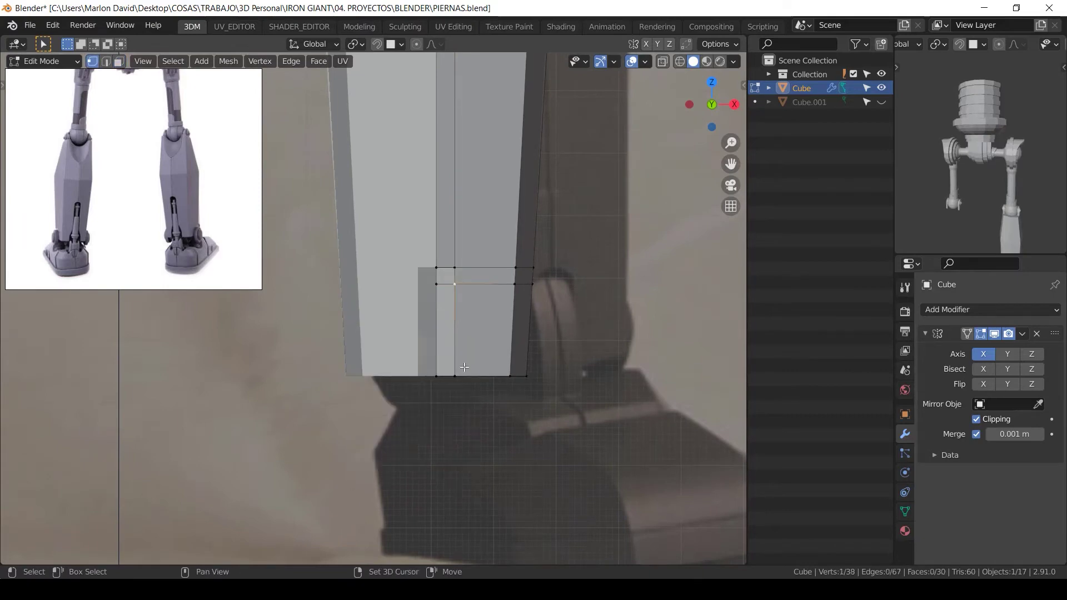
left_click(455, 376, "shift")
key("alt+z")
key("alt+z")
key("shift+v")
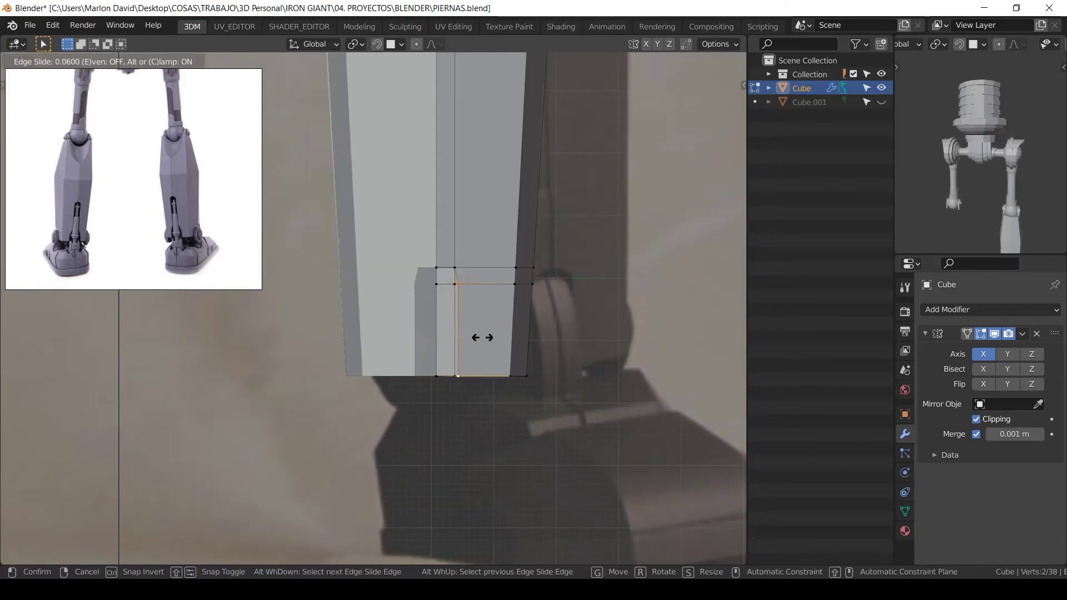
right_click(480, 342)
key("g")
key("g")
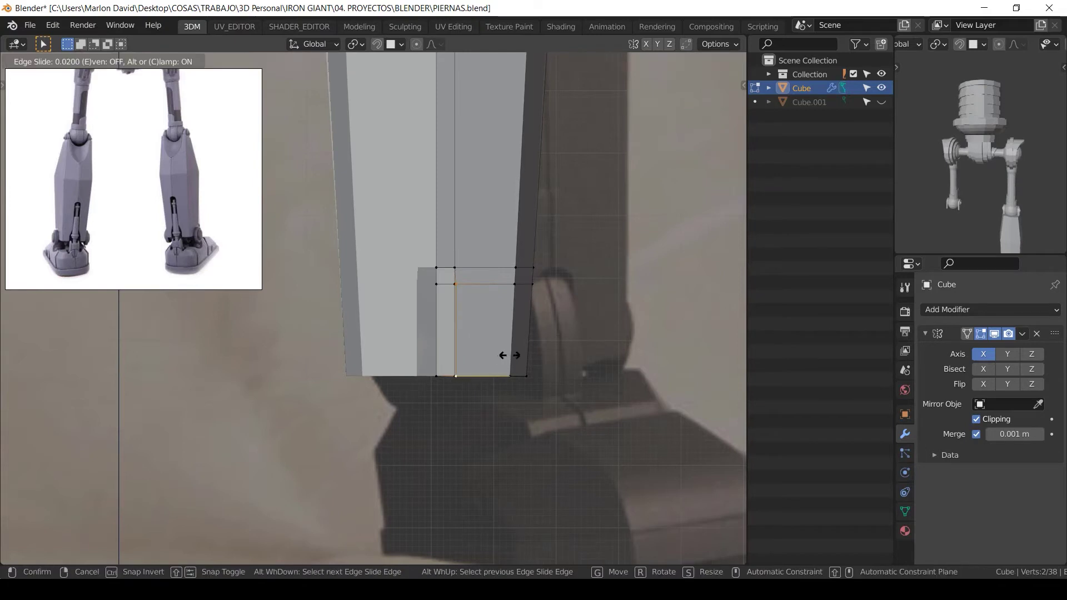
left_click(519, 355)
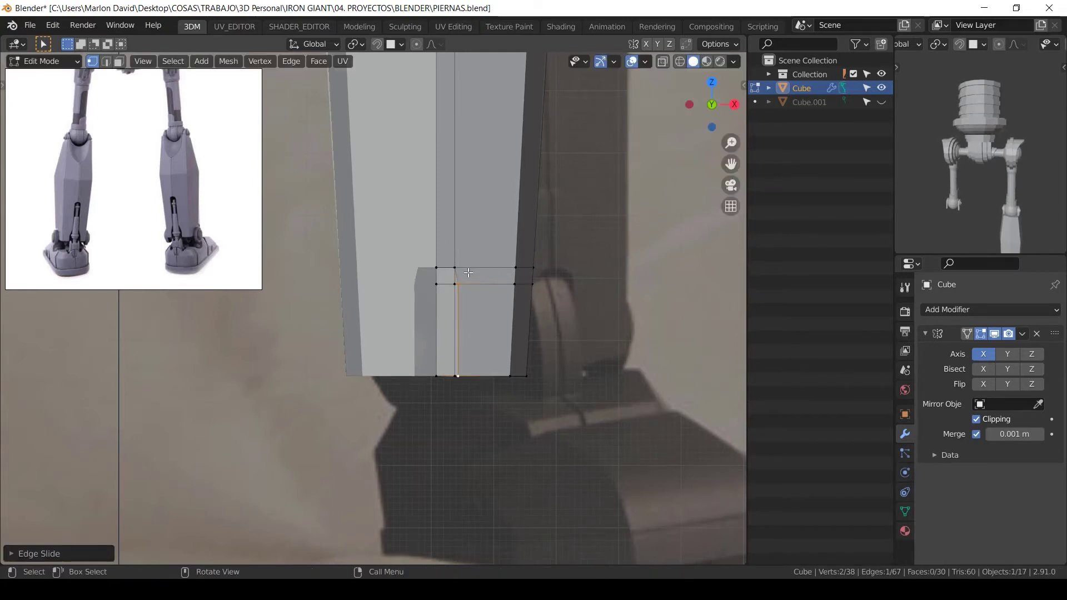
key("g")
left_click(482, 302)
Step: Slide the full vertical edge loop beside the centre line slightly inward toward the centre
middle_click_drag(483, 301, 431, 380)
scroll(480, 270, "down", 3)
key("alt+a")
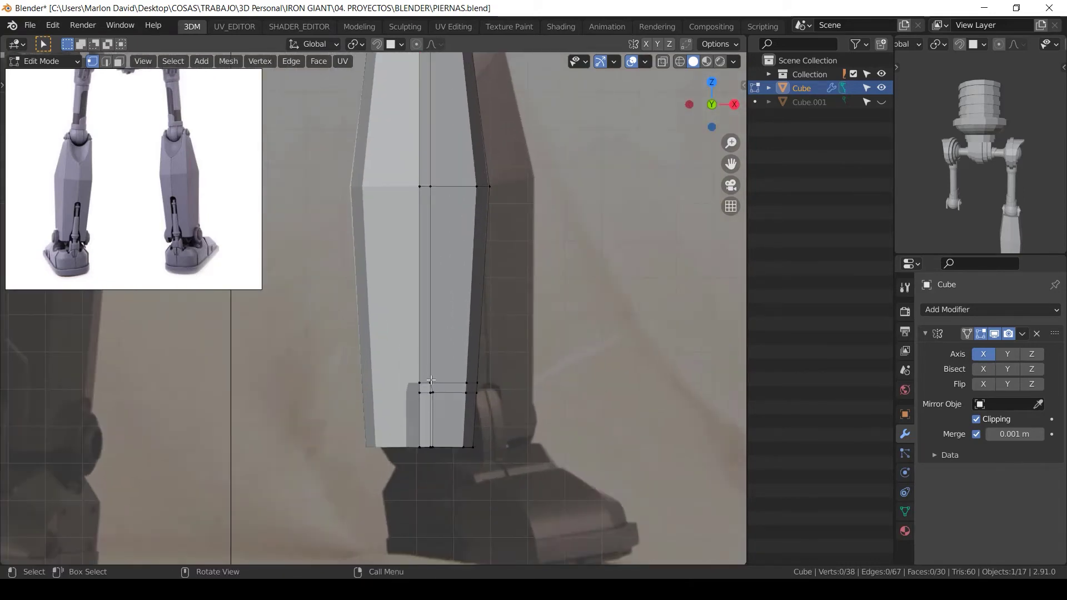
left_click(432, 293, "alt")
middle_click_drag(433, 292, 485, 331, "alt")
key("g")
key("g")
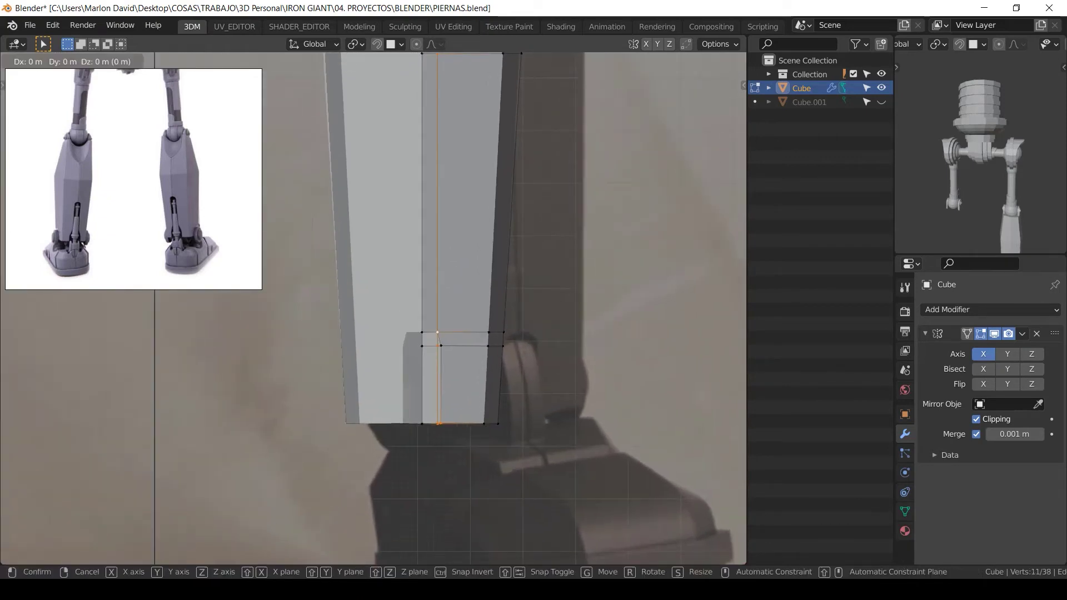
left_click(451, 332)
middle_click_drag(451, 332, 450, 343, "alt")
scroll(451, 343, "down", 2)
key("alt+z")
scroll(476, 245, "down", 2)
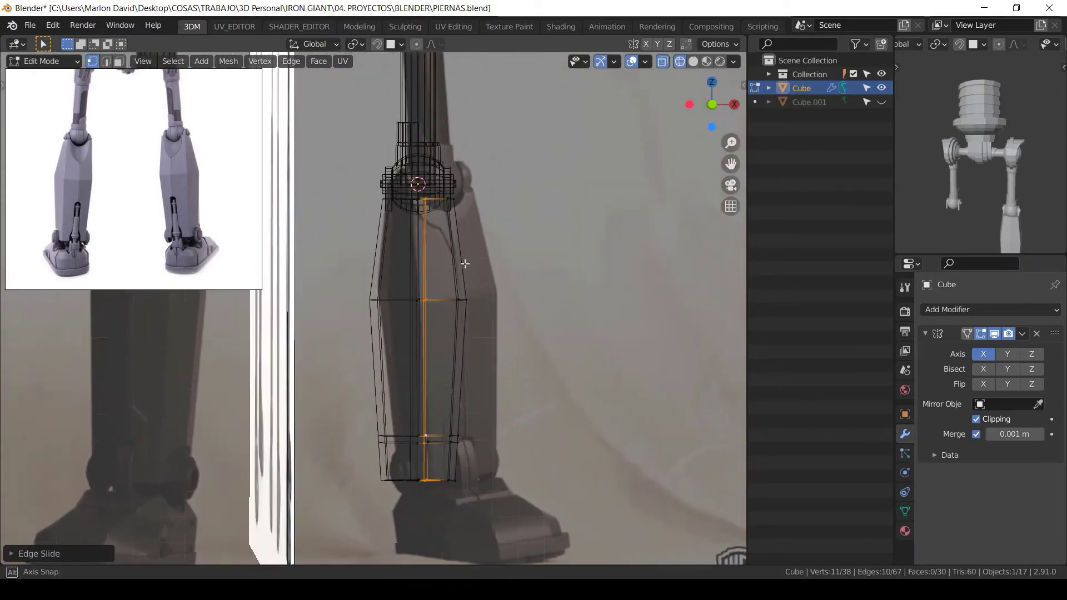
Step: Delete the cap faces at the top and bottom of the shin so both ends are open
left_click_drag(473, 149, 382, 211)
key("x")
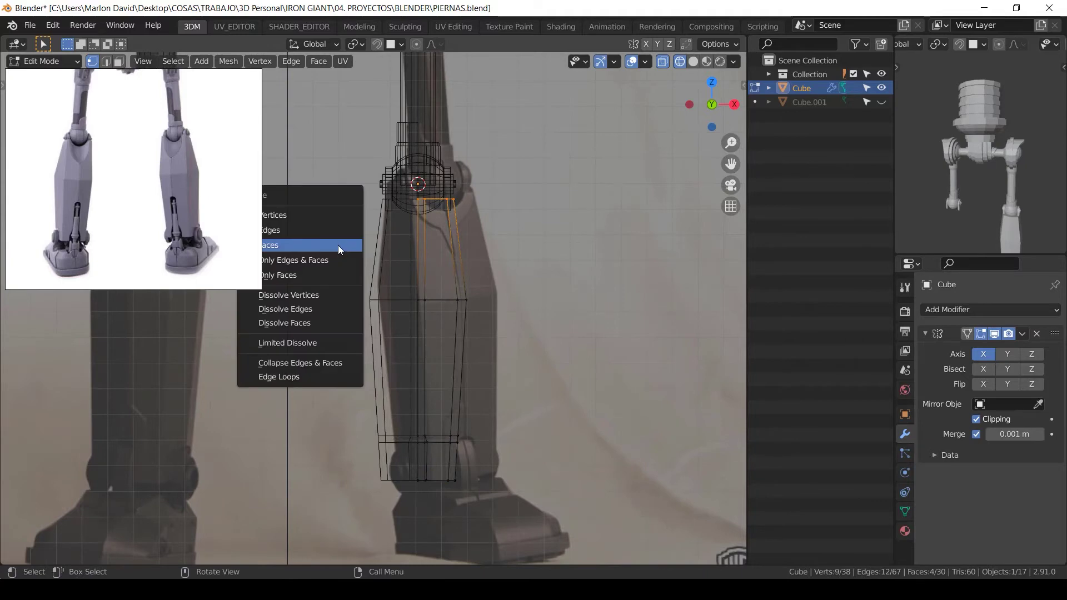
left_click(339, 248)
left_click_drag(490, 440, 410, 488)
key("x")
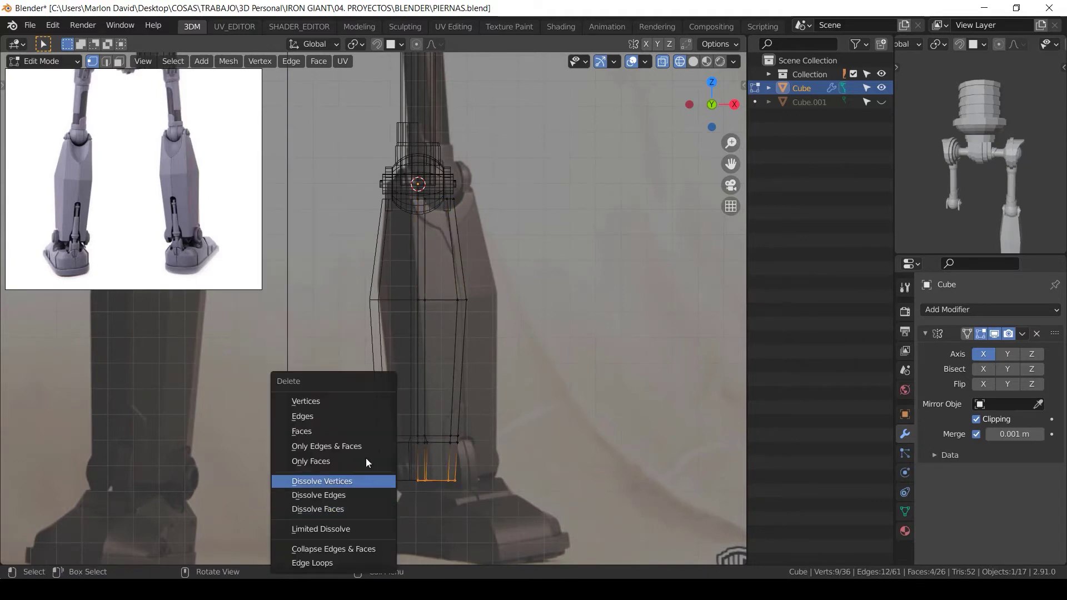
left_click(363, 433)
key("alt+z")
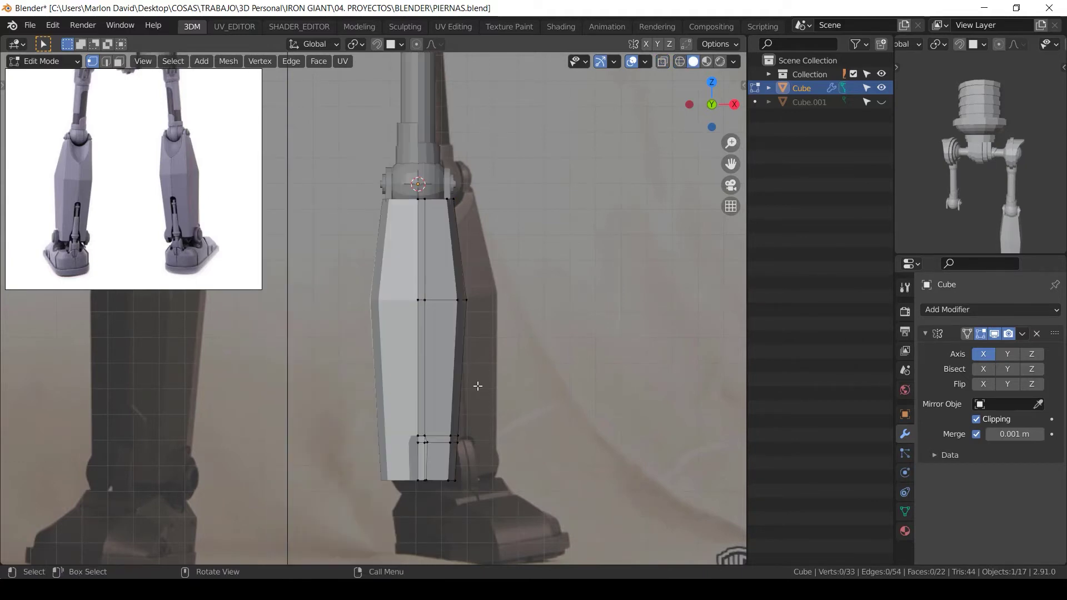
Step: Slide the notch's bottom outer vertex slightly away from the centre line along the lower rim
scroll(497, 363, "up", 3)
scroll(497, 363, "up", 5)
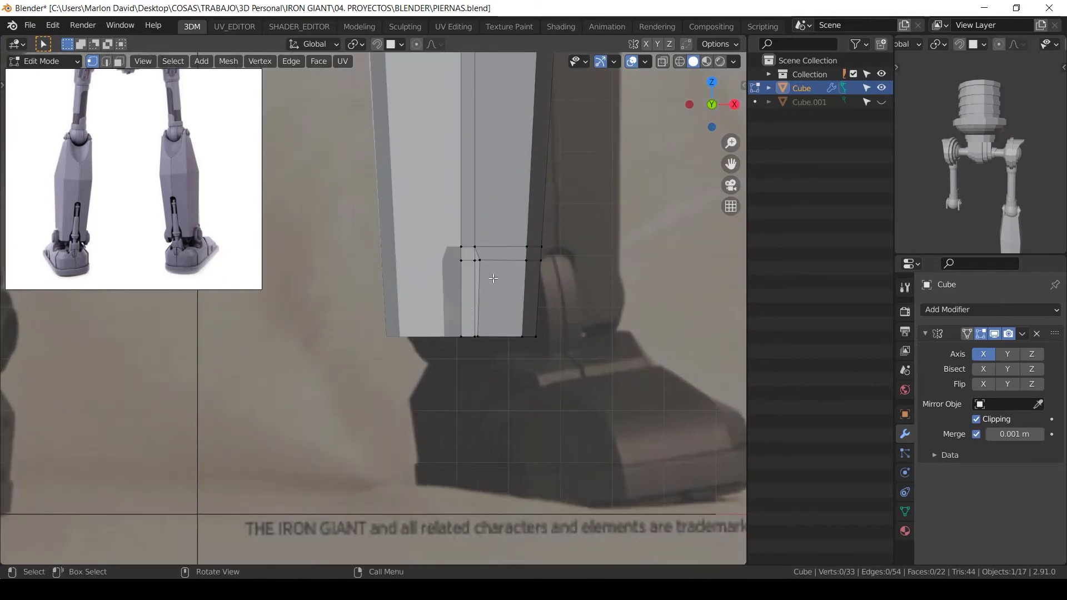
key("shift+v")
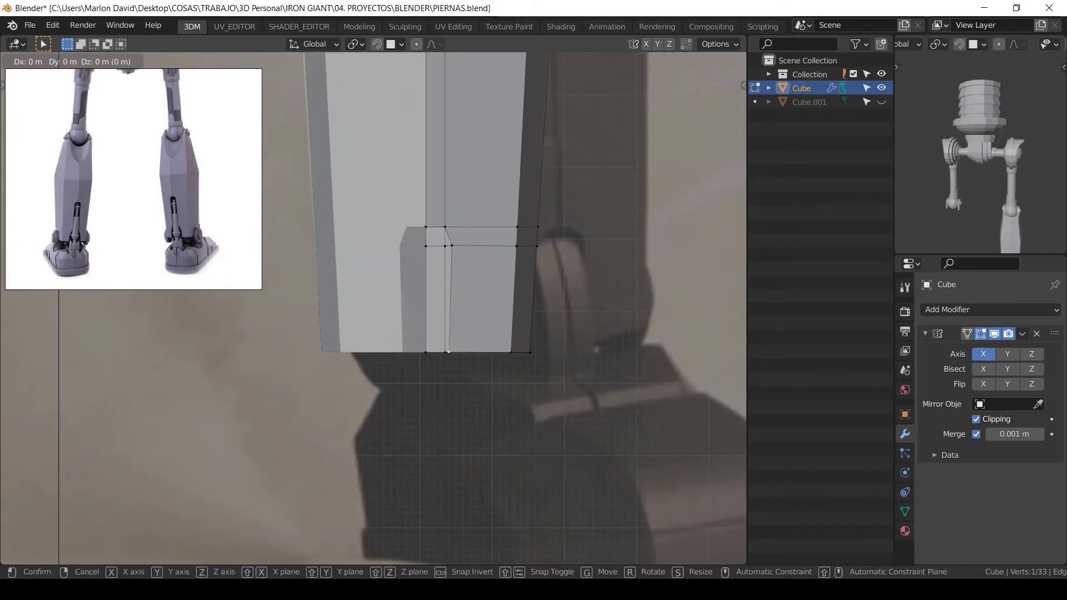
left_click(474, 352)
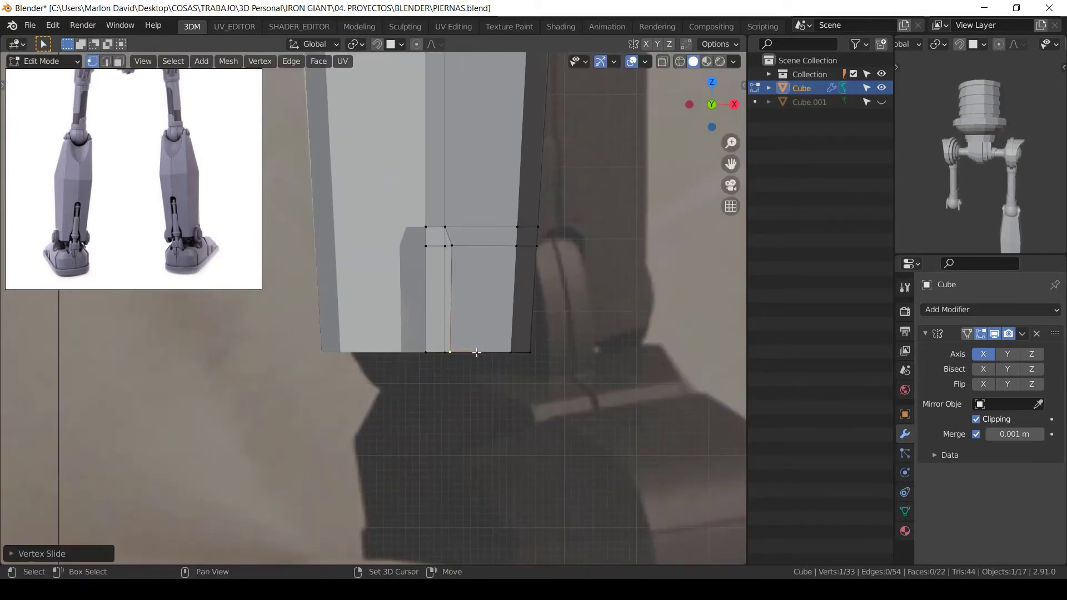
Step: Straighten the notch's outer edge by scaling its two vertices to 0 along X around the 3D cursor placed at its upper corner
left_click(465, 269)
right_click(445, 246, "shift")
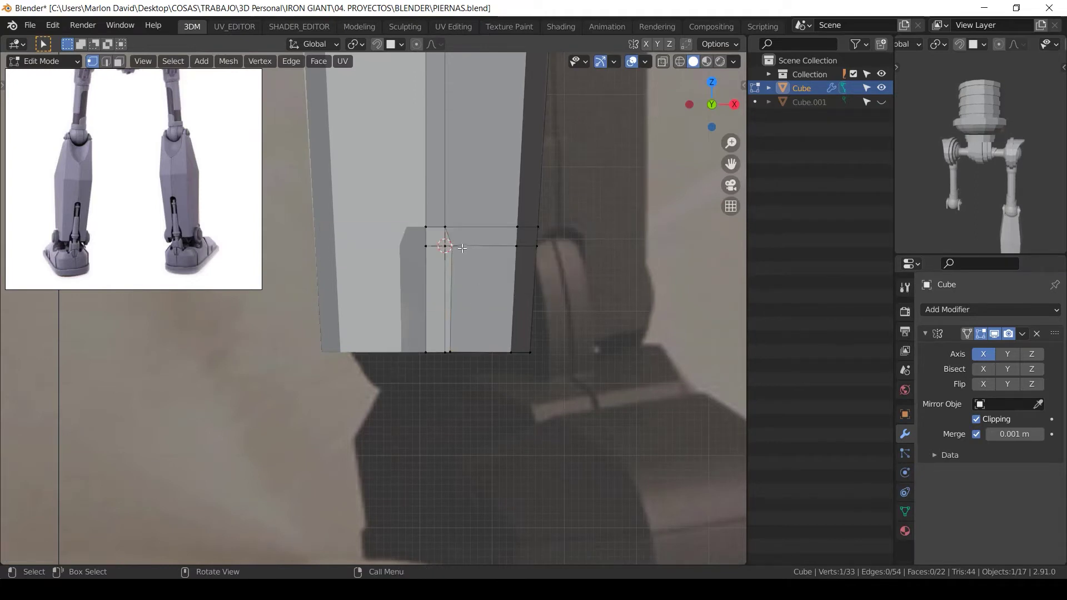
left_click(462, 248, "shift")
middle_click_drag(459, 242, 459, 306)
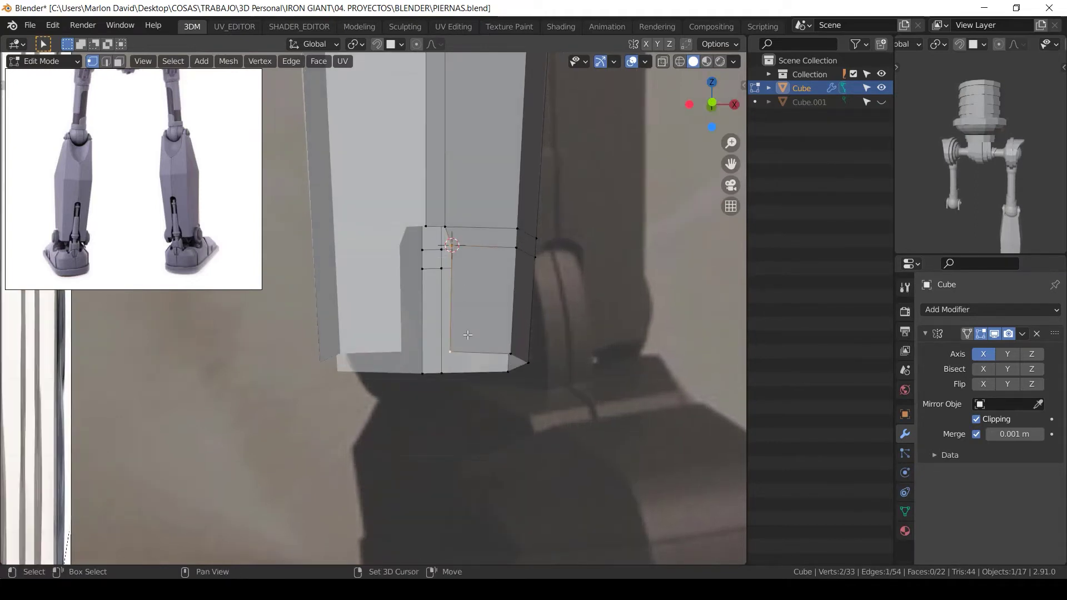
key("KP_1")
type("sx")
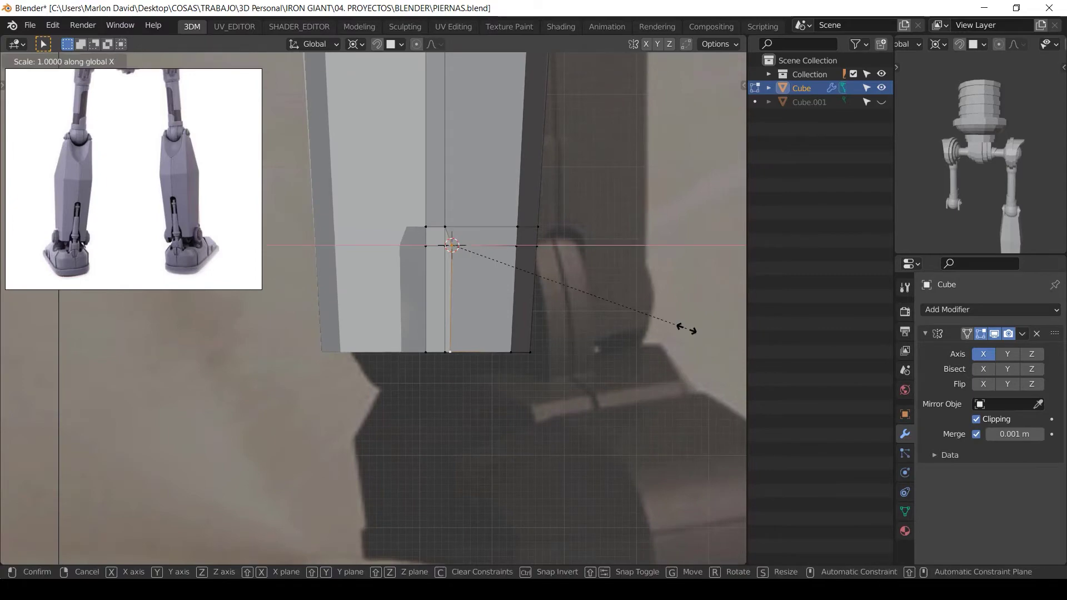
type("0")
key("Return")
Step: Add a horizontal loop cut below the shin's widest loop, level with the top of the piston slot in the rear reference
middle_click_drag(487, 285, 364, 352, "shift")
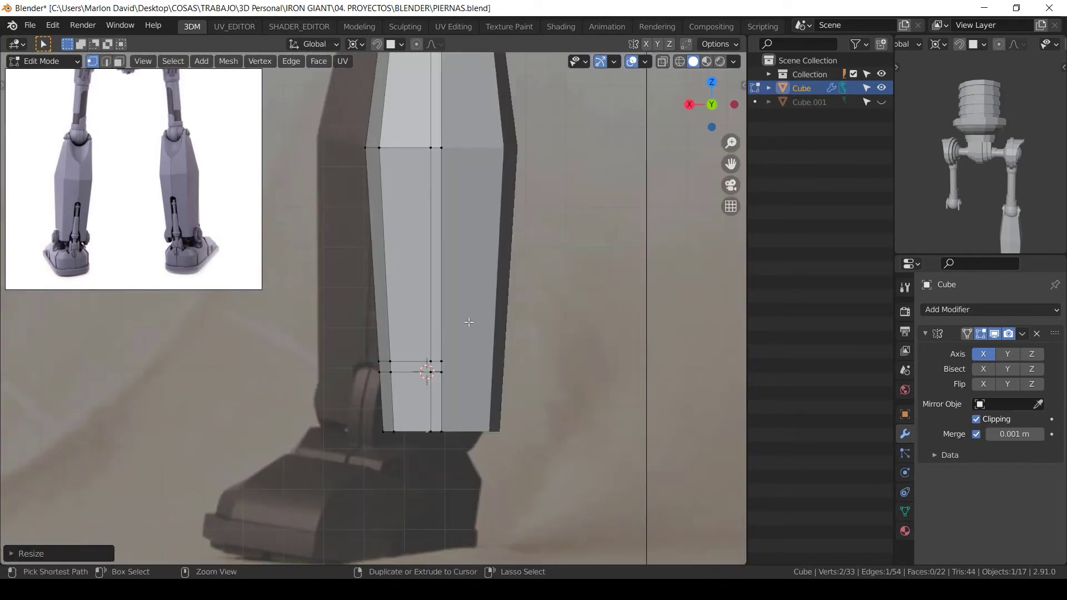
scroll(467, 351, "up", 2)
scroll(177, 210, "down", 3)
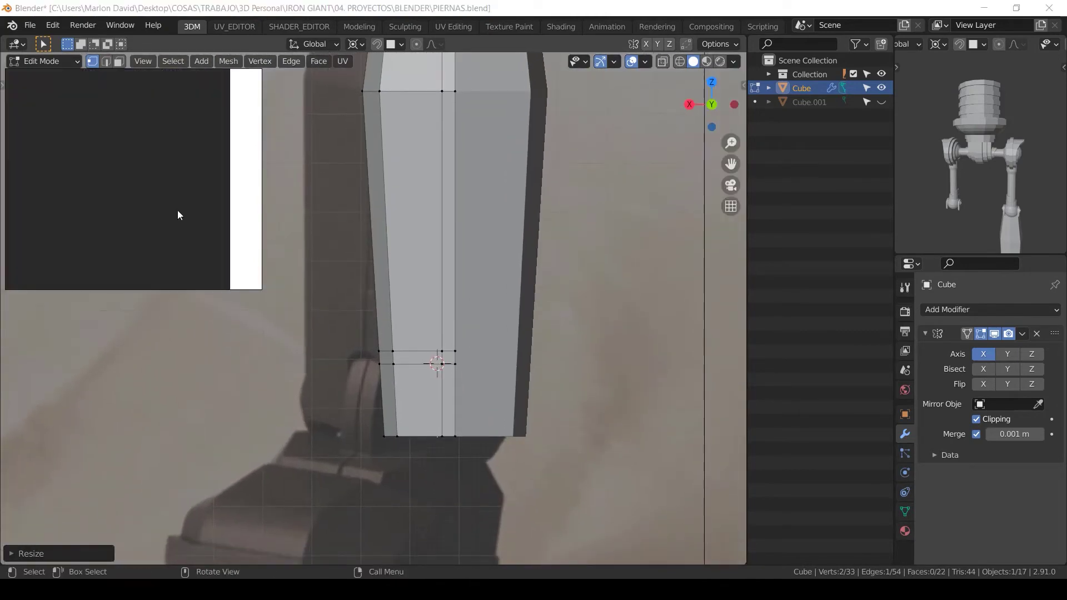
scroll(168, 233, "up", 2)
scroll(172, 232, "up", 4)
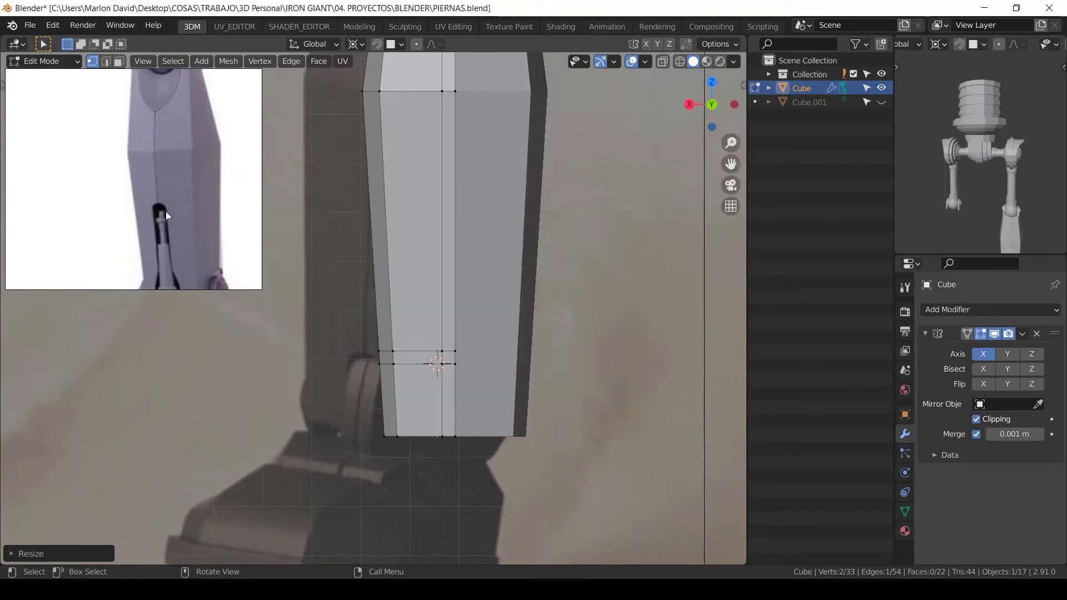
scroll(454, 301, "up", 3, "ctrl")
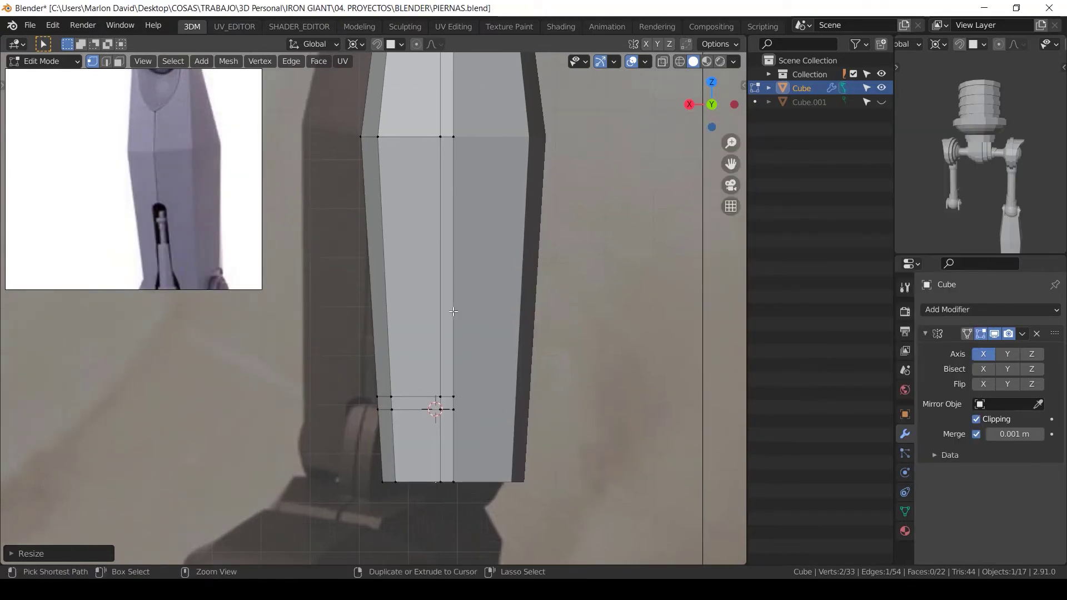
scroll(454, 312, "down", 1)
key("ctrl+r")
left_click(445, 255)
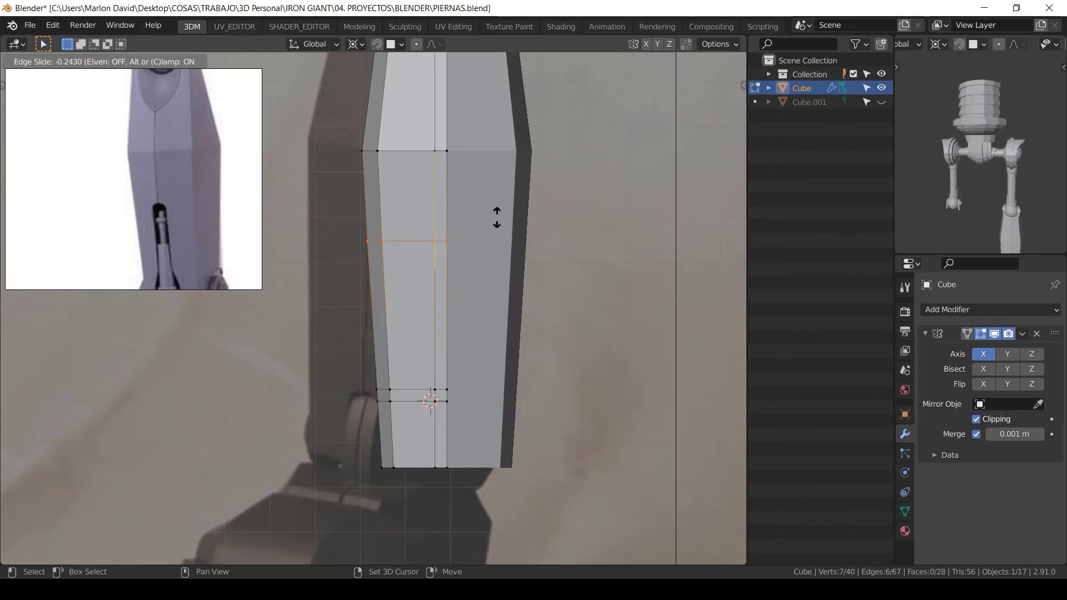
left_click(497, 218)
key("alt+a")
Step: Slide the new horizontal loop slightly down to match the top of the slot in the reference
scroll(472, 239, "down", 4, "ctrl")
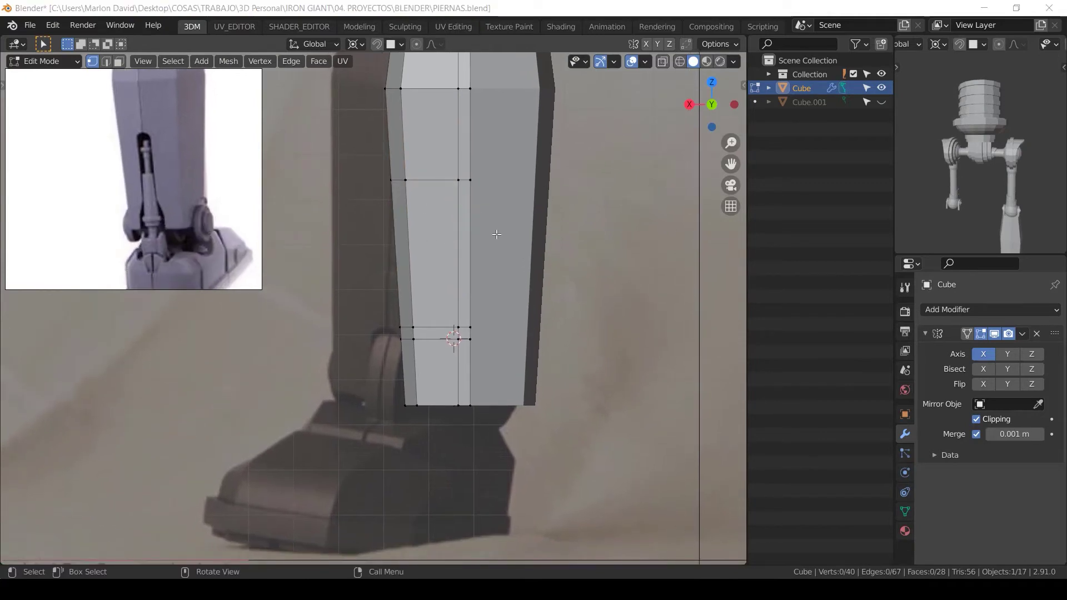
left_click(459, 186, "alt")
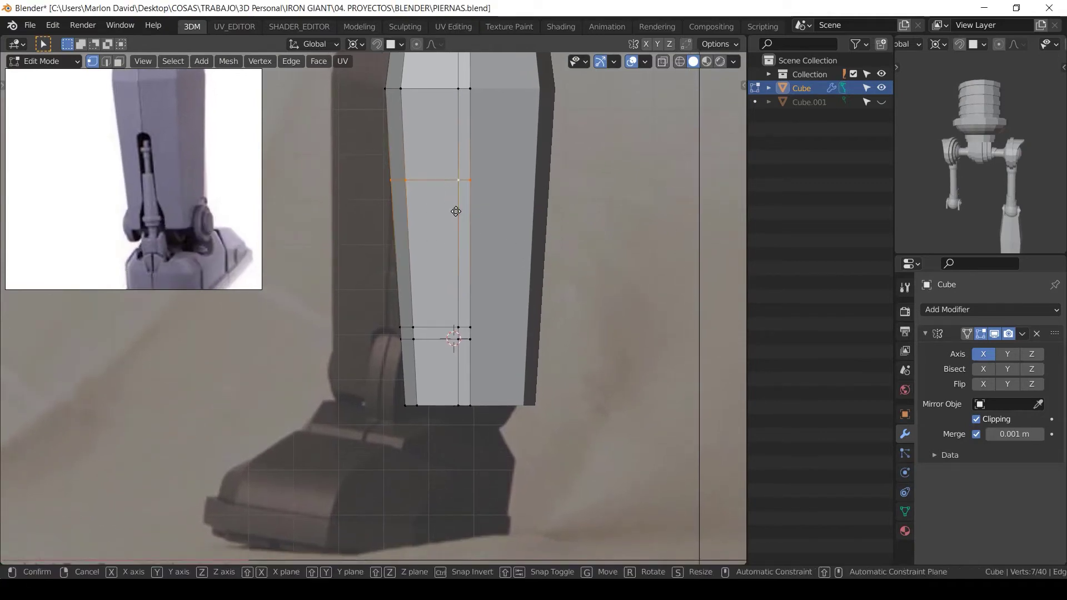
key("g")
key("g")
left_click(462, 244)
Step: Slide the back's vertical edge path, from the new loop down to the bottom rim, slightly away from the centre line
left_click(459, 189)
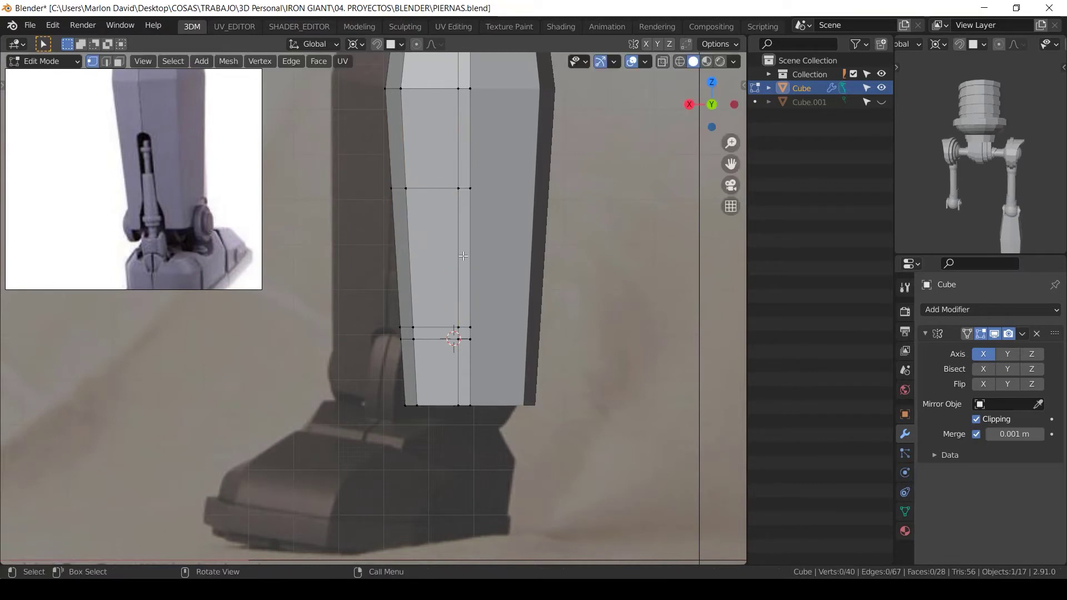
left_click(458, 405, "ctrl")
key("g")
key("g")
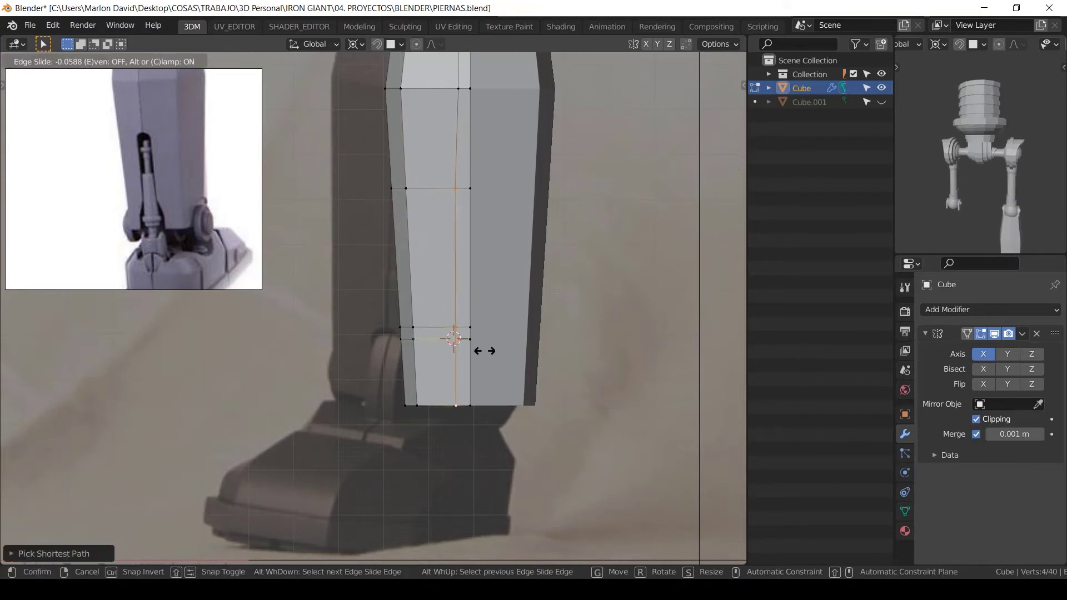
left_click(485, 350)
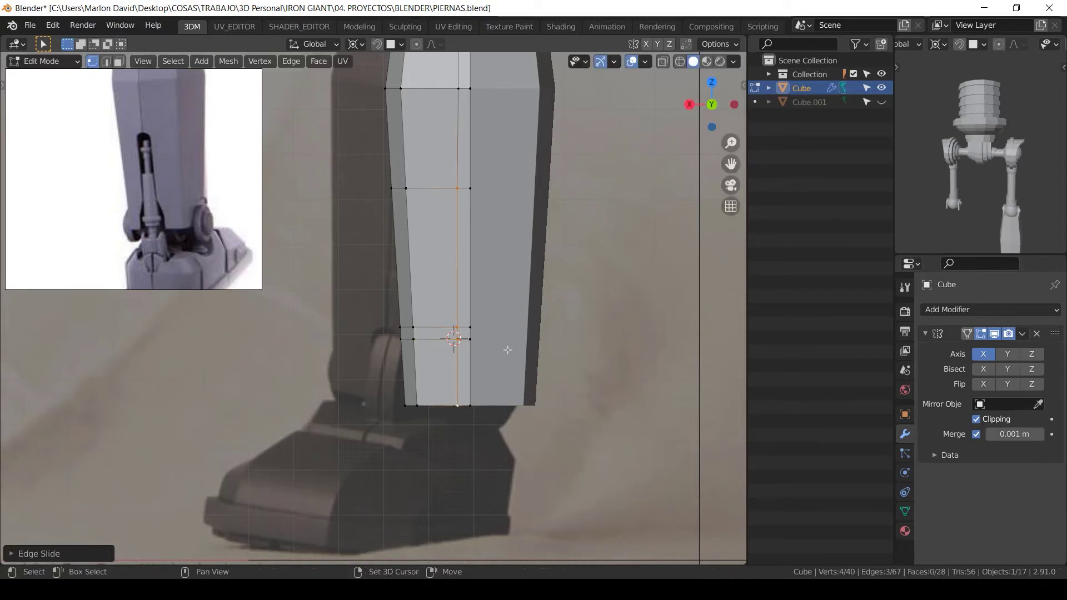
Step: Slide the lowest vertical edge segment beside the back's centre line a little further outward, widening the slot at the bottom rim
left_click(455, 341)
left_click(458, 405, "shift")
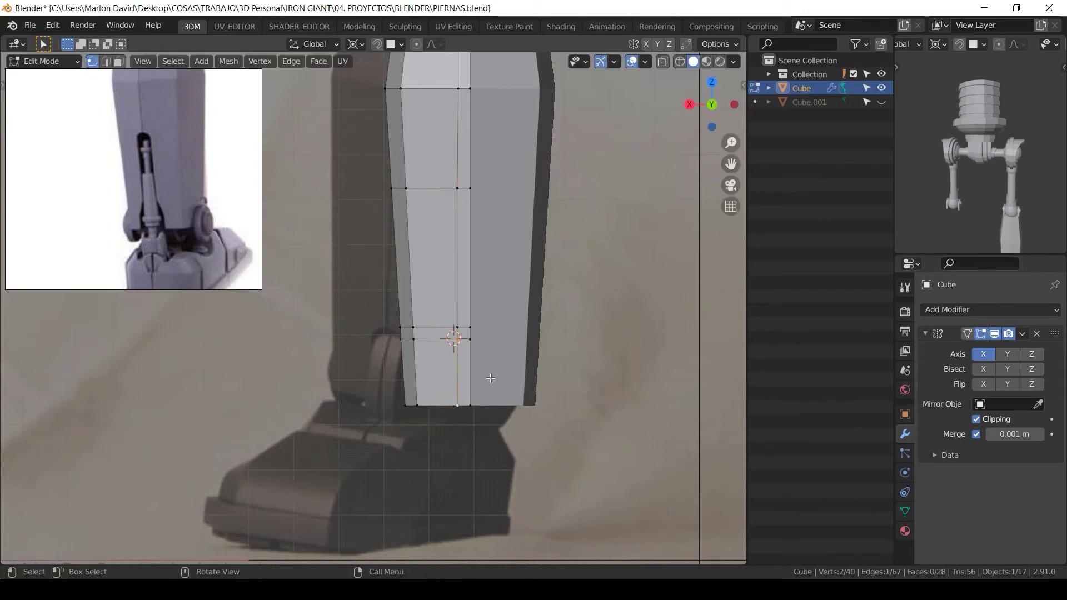
key("g")
key("g")
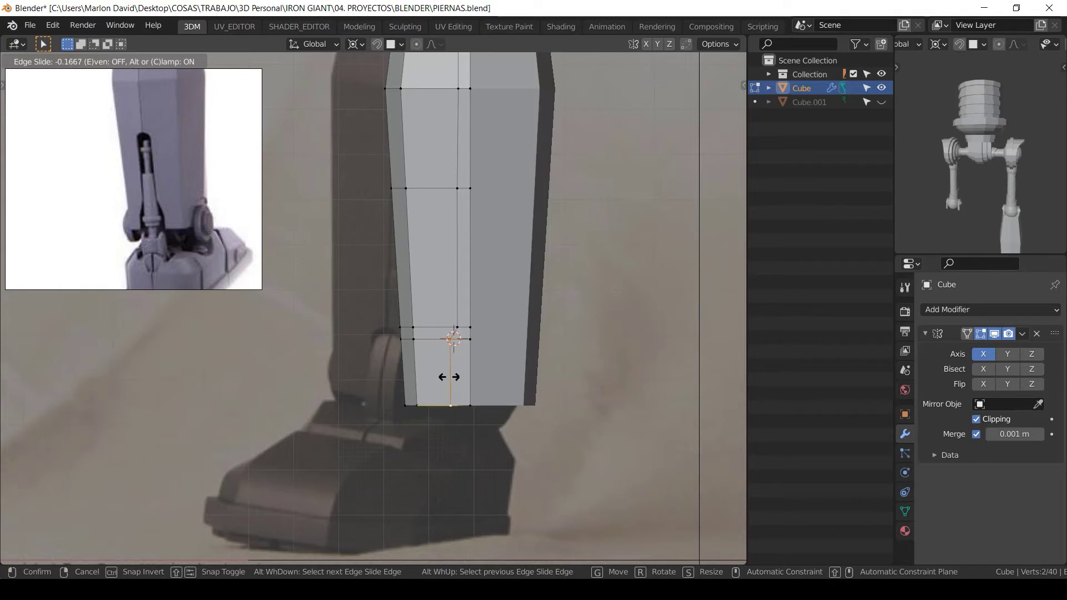
left_click(445, 377)
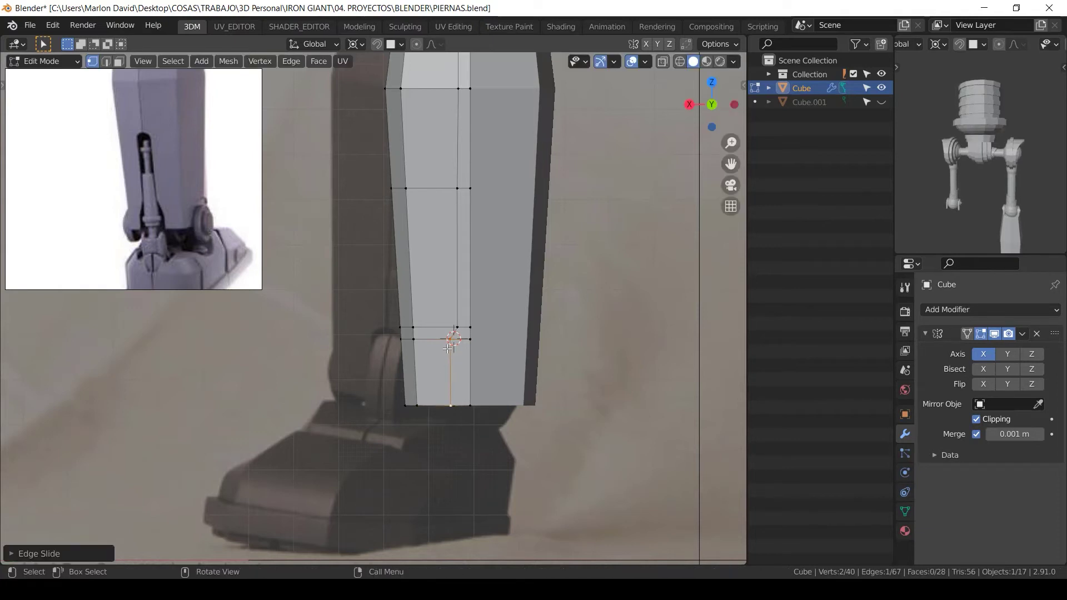
Step: Slide the lower horizontal edge on the back panel, between the slot's side edge and the outer corner, down toward the rim
key("g")
key("g")
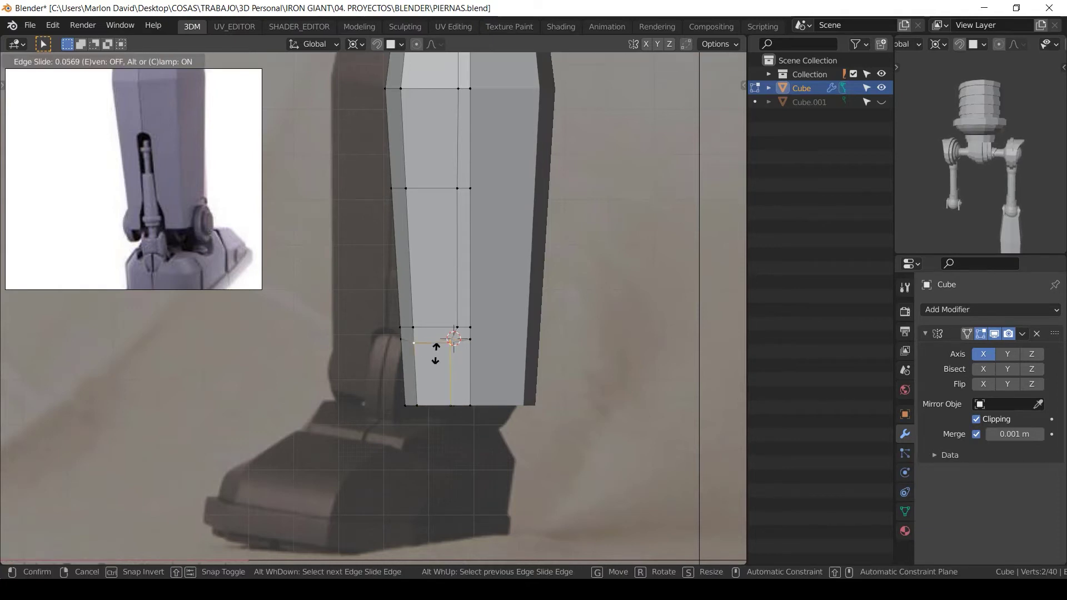
left_click(439, 395)
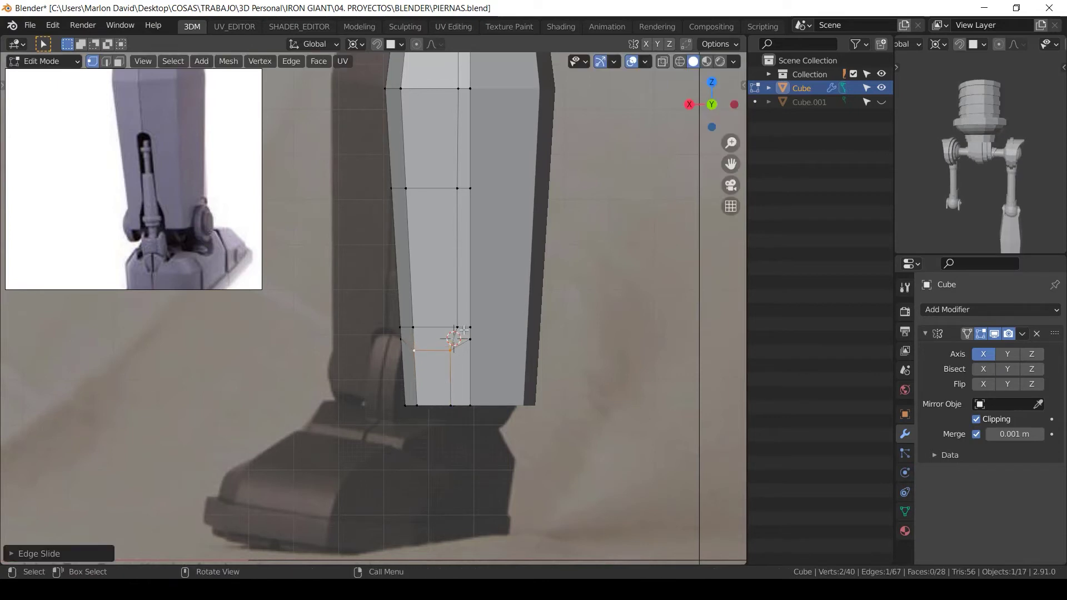
left_click(456, 326)
left_click(415, 327, "shift")
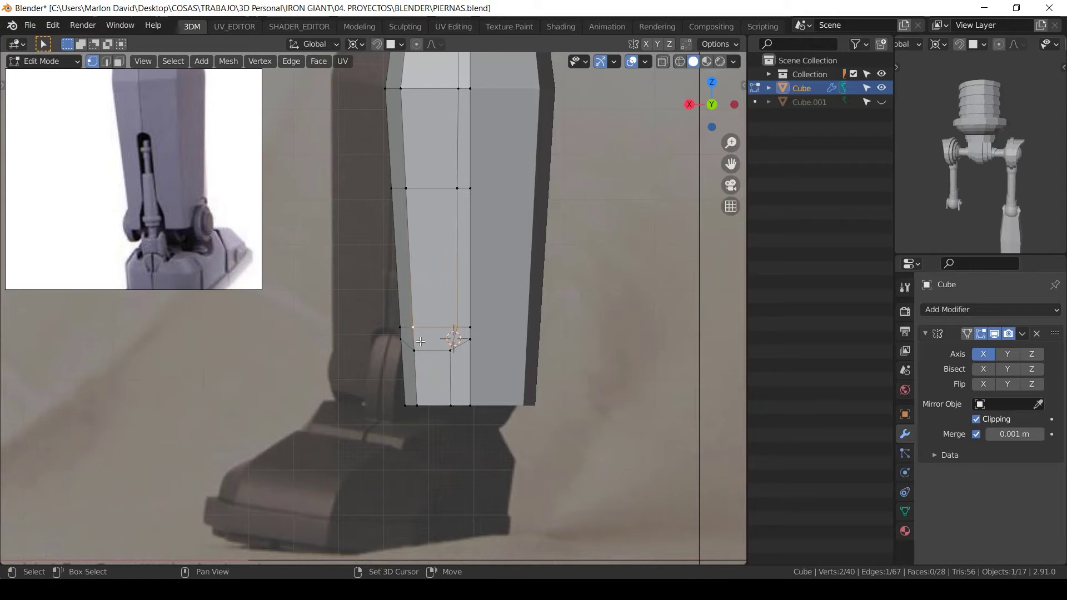
left_click(450, 352, "shift")
left_click(430, 363, "shift")
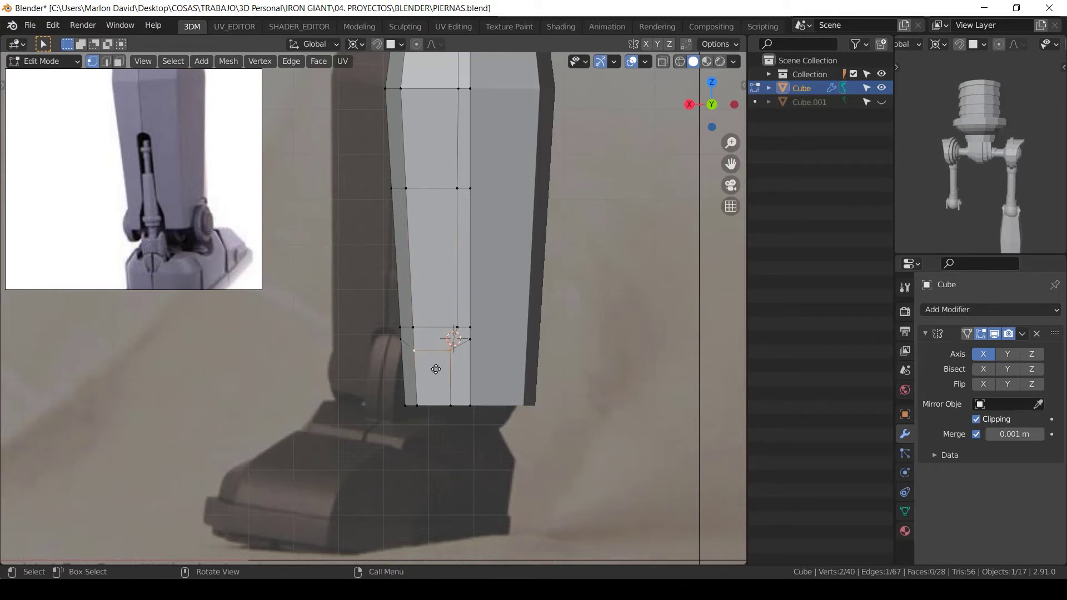
key("g")
key("g")
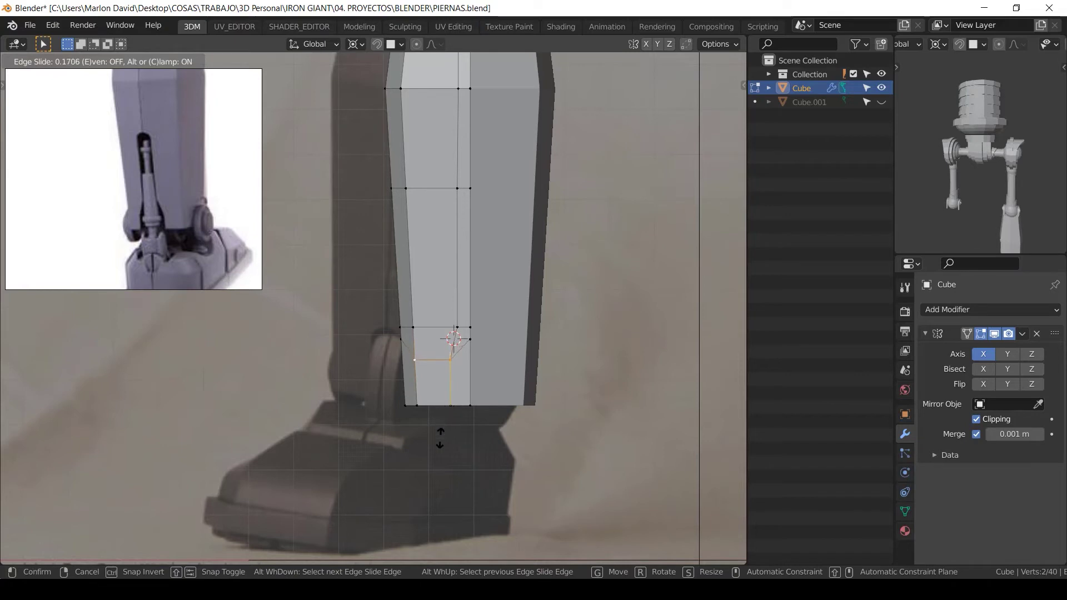
left_click(437, 466)
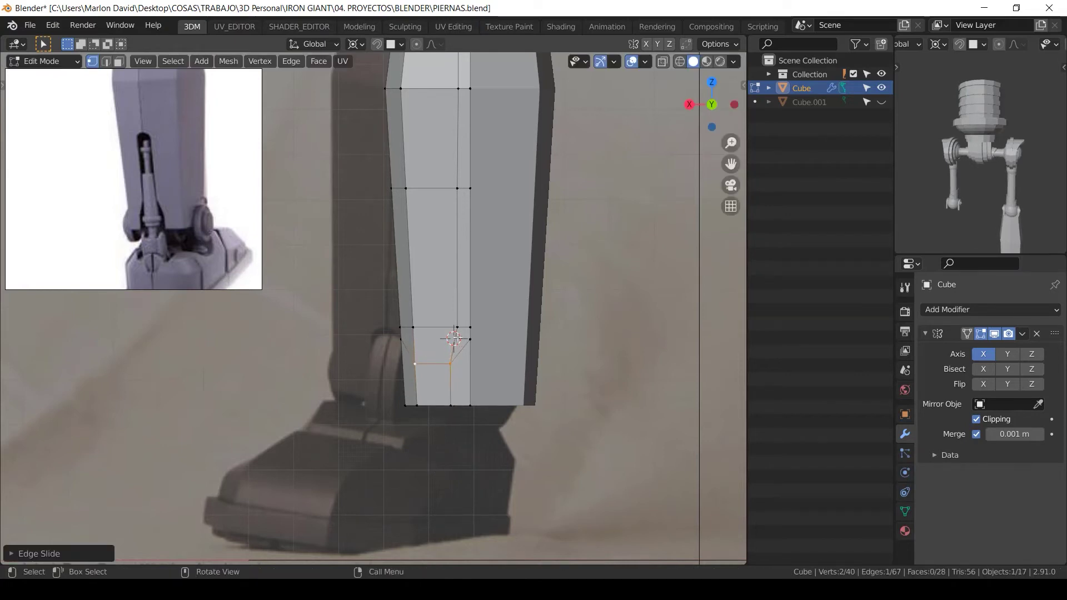
Step: Slide the back panel's upper horizontal edge, just above the lowered one, slightly down
left_click(458, 328)
left_click(414, 328, "shift")
key("g")
key("g")
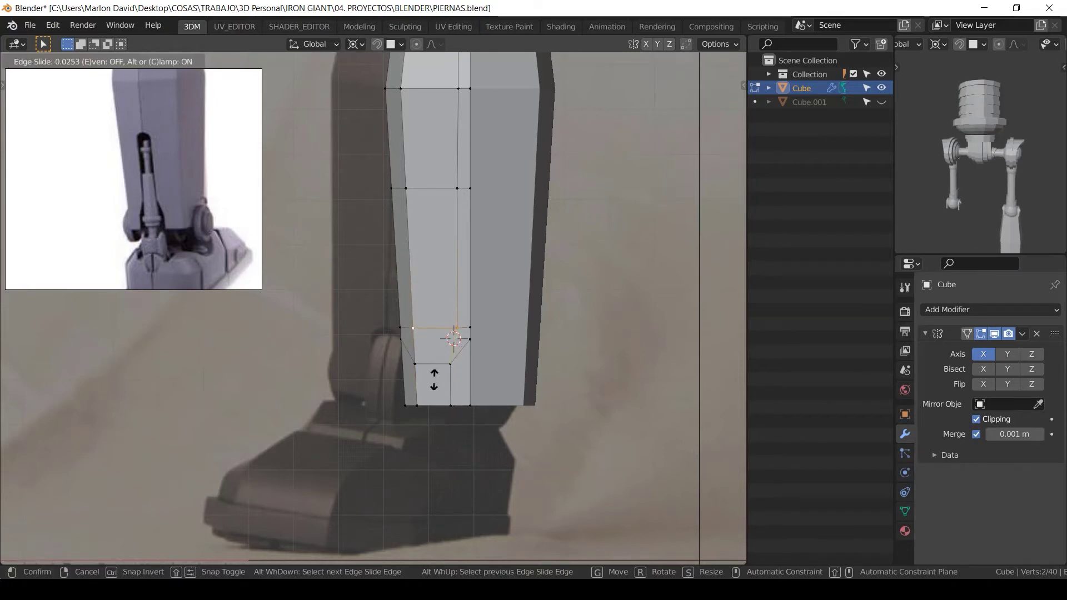
left_click(404, 476)
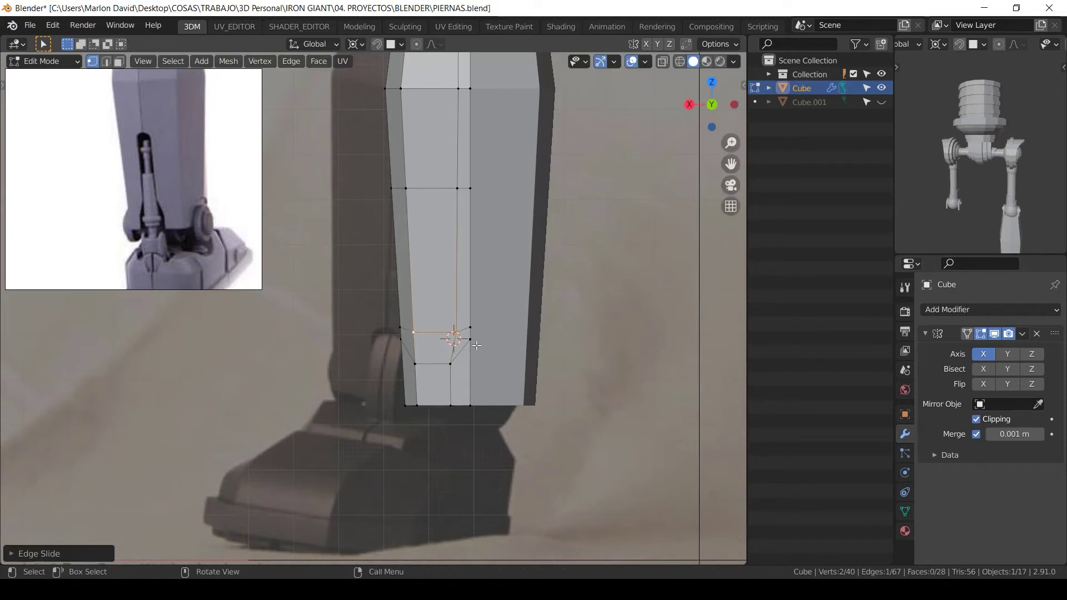
Step: Delete the back's centre-line vertices from the slot's top loop down to the bottom rim to open the piston slot
scroll(459, 368, "down", 1)
key("alt+a")
left_click(458, 337, "shift")
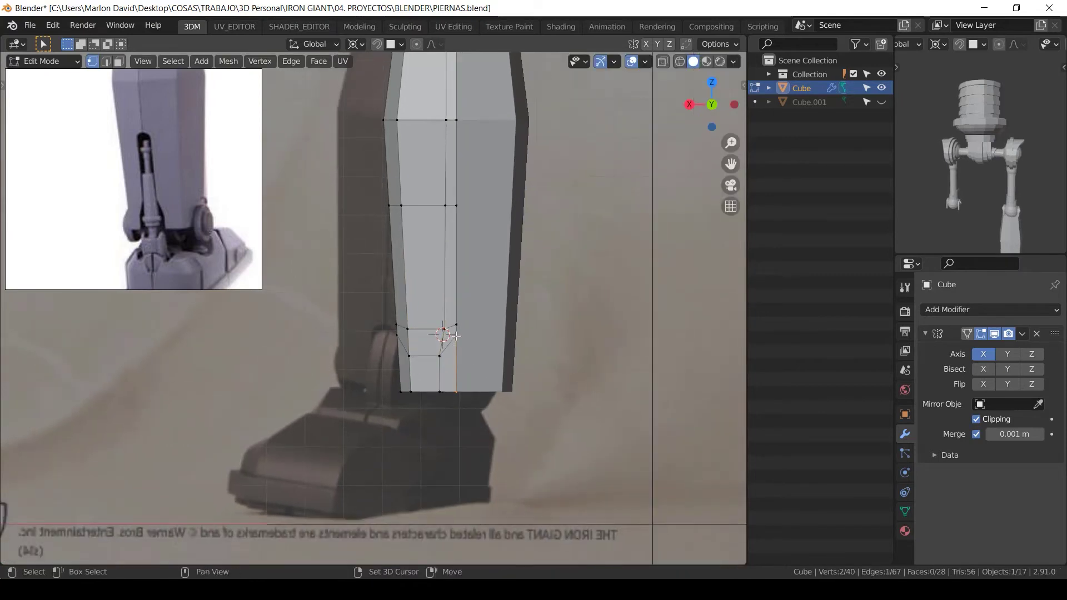
left_click(458, 325, "shift")
middle_click_drag(462, 315, 468, 310)
key("x")
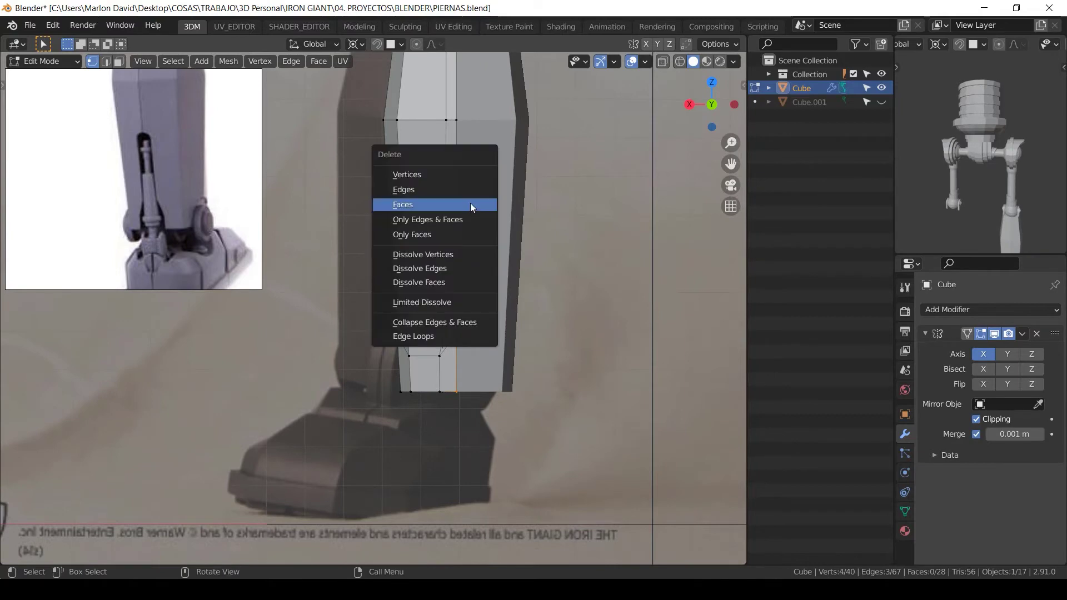
left_click(471, 203)
Step: In side view, slide the two rear-corner vertices of the lower horizontal loops up until both loops run level
middle_click_drag(470, 202, 466, 348)
left_click(432, 362)
scroll(451, 395, "up", 2)
key("g")
key("g")
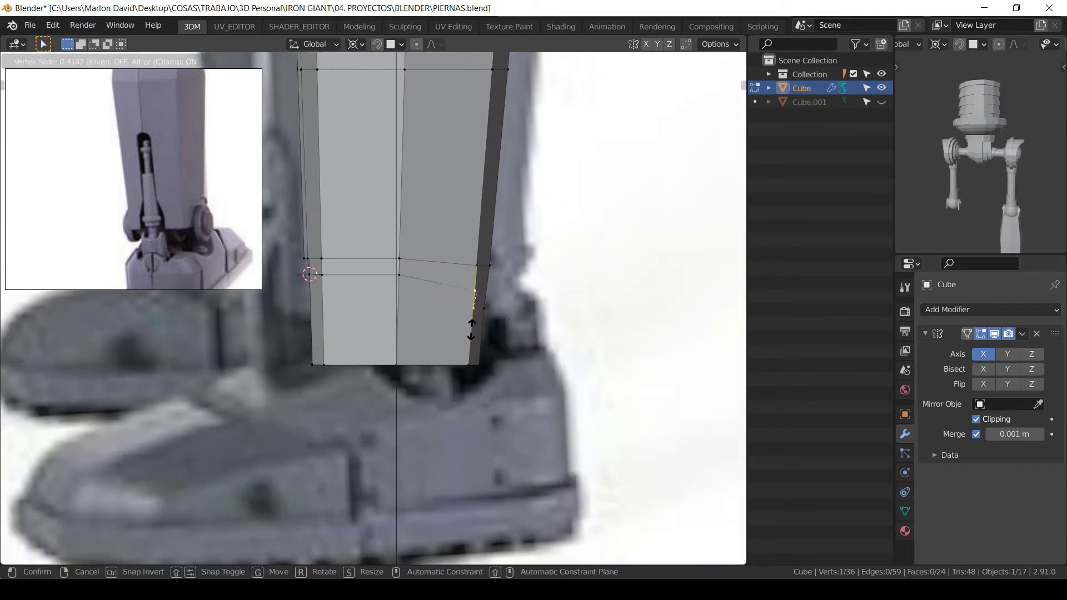
left_click(490, 256)
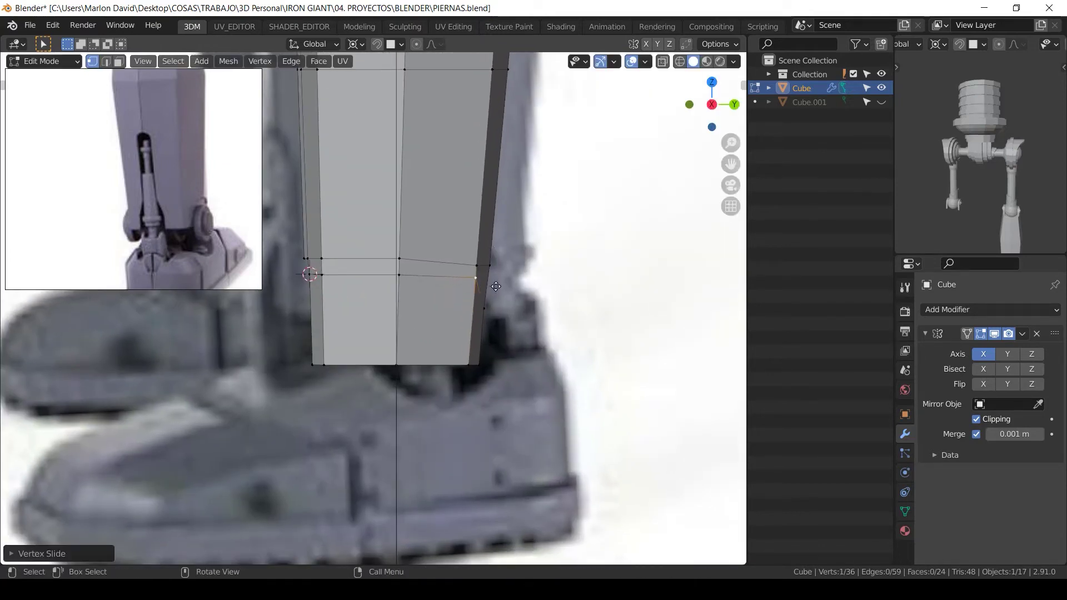
key("g")
key("g")
left_click(483, 265)
key("g")
key("g")
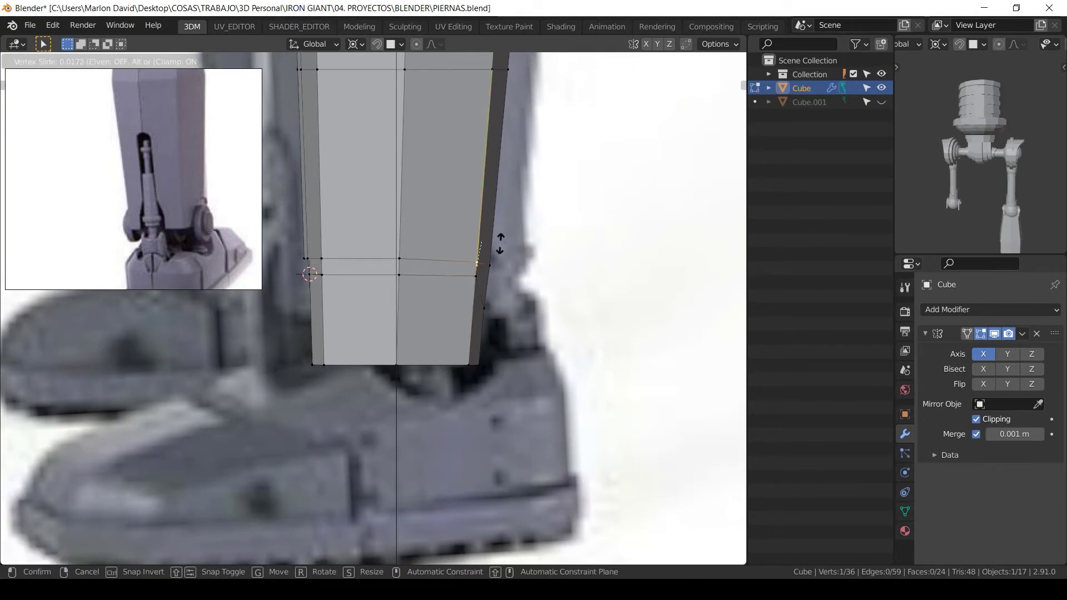
left_click(504, 222)
Step: Add a vertical loop cut on each outer side panel, one running parallel to the front corner edge and one near the rear corner
middle_click_drag(356, 277, 406, 269, "shift")
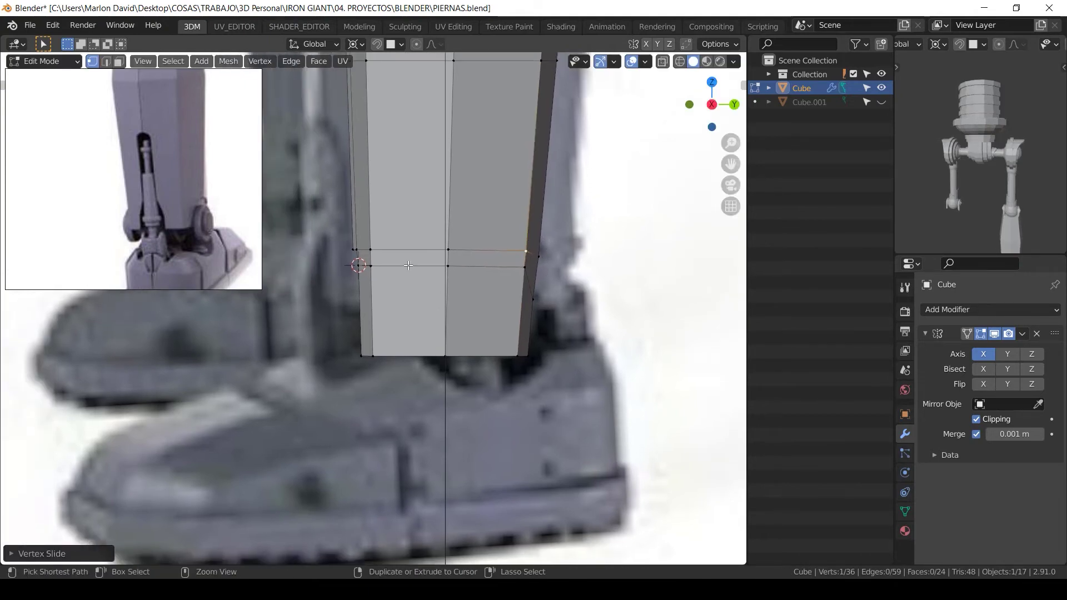
key("ctrl+r")
left_click(405, 269)
key("f")
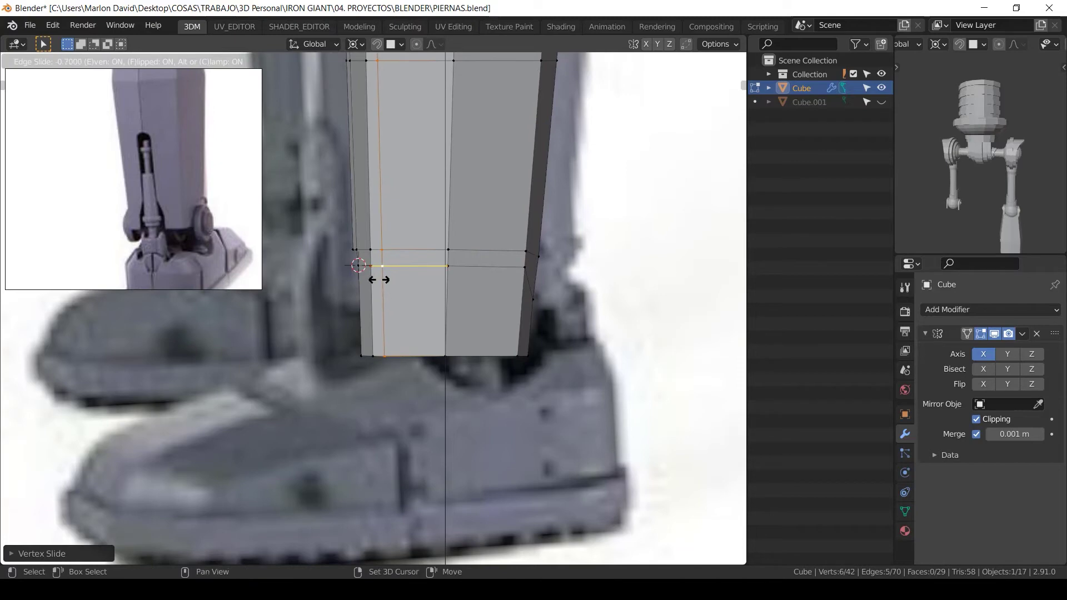
left_click(378, 281)
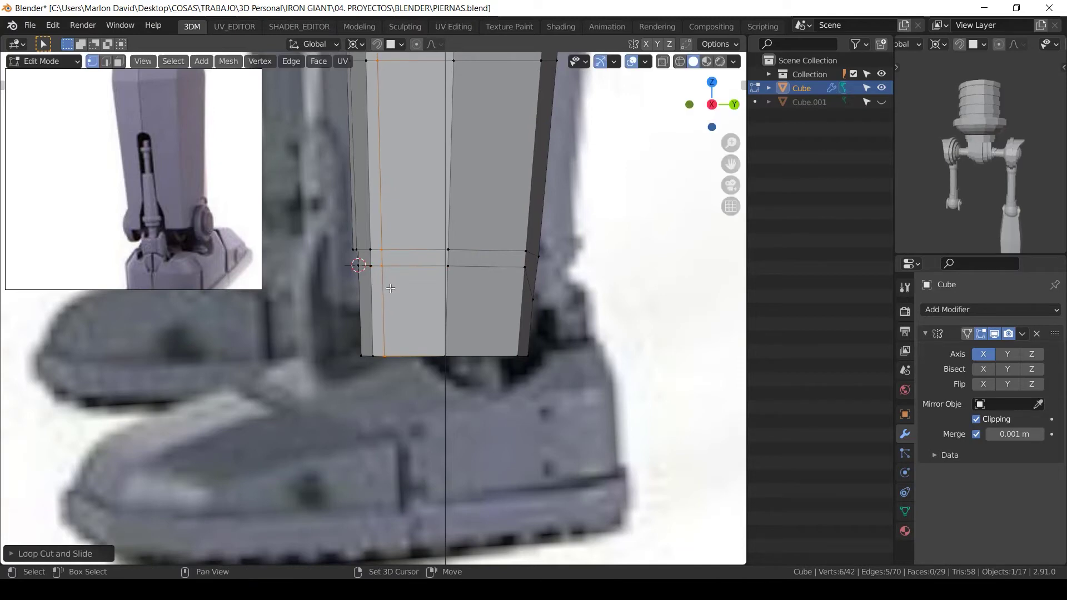
key("ctrl+r")
left_click(489, 269)
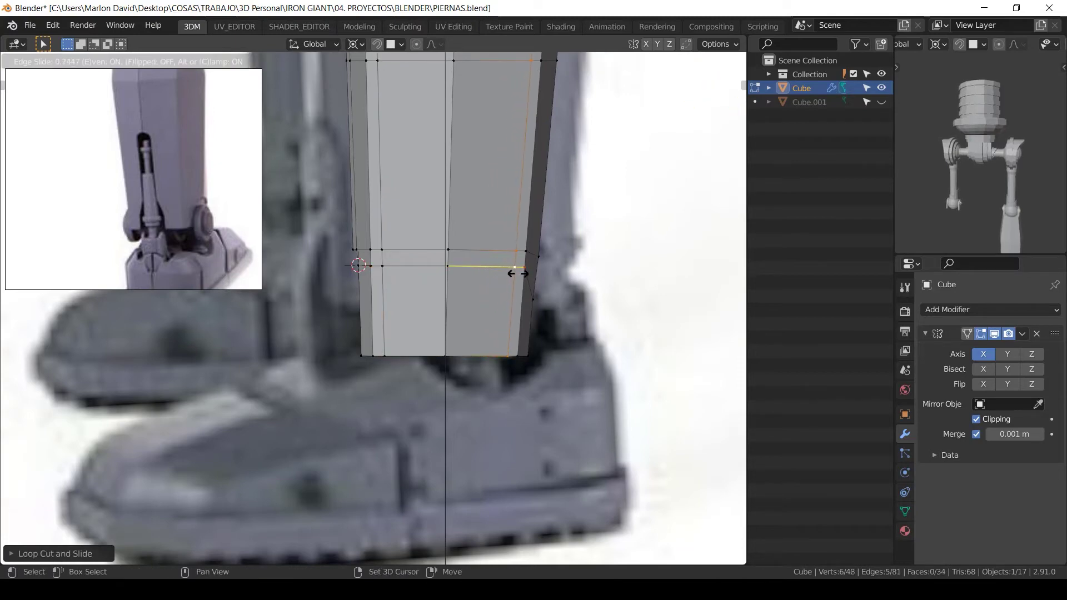
left_click(512, 274)
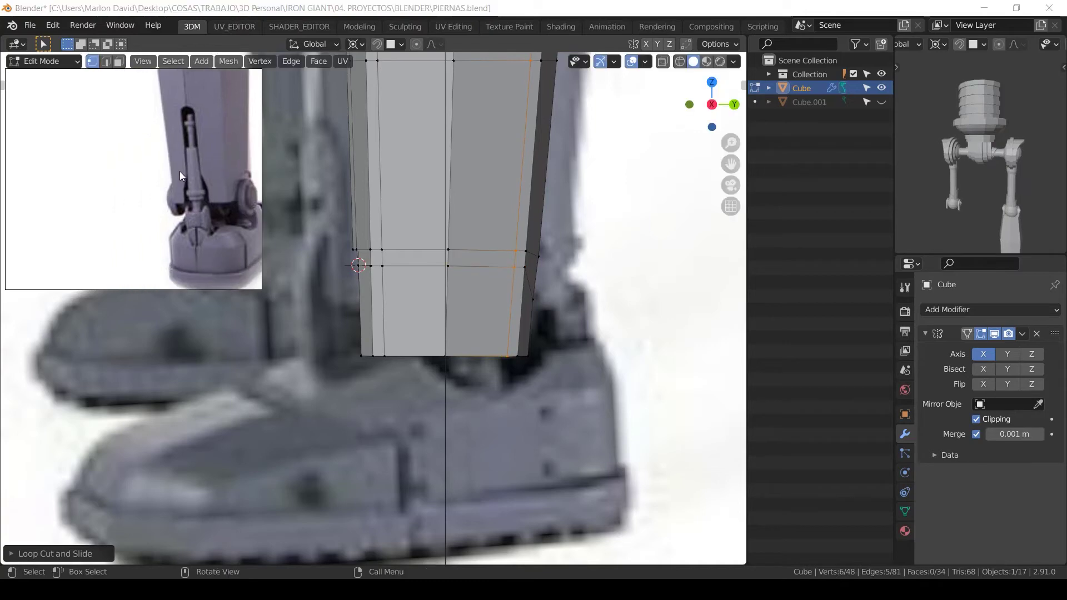
Step: Following the side line-art reference, slide the lower horizontal edge between the new vertical loops down and raise its middle vertex into a slight peak
scroll(136, 178, "down", 4)
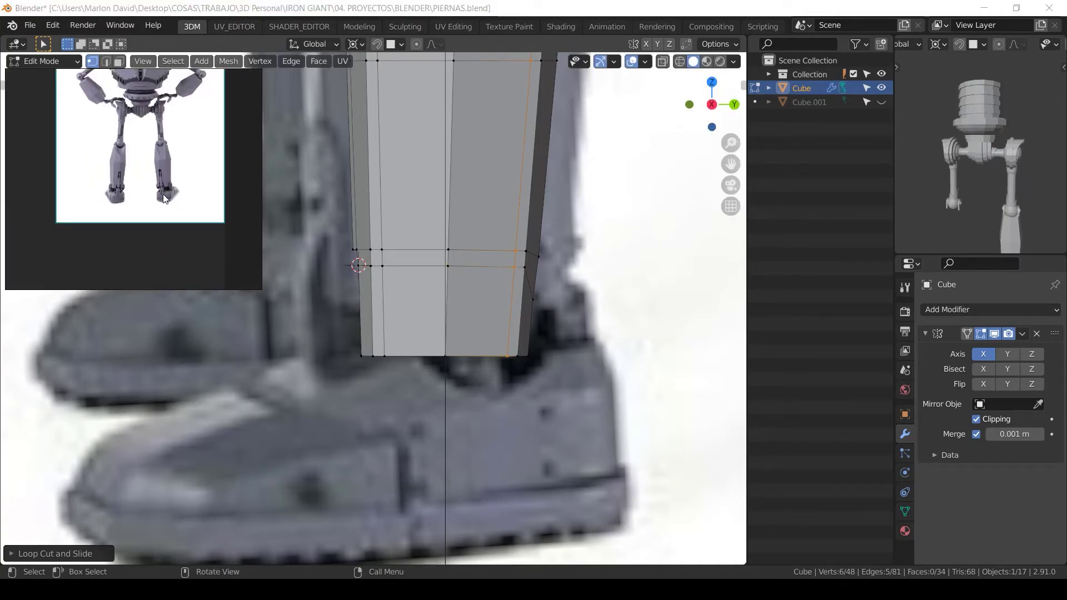
scroll(163, 198, "down", 5)
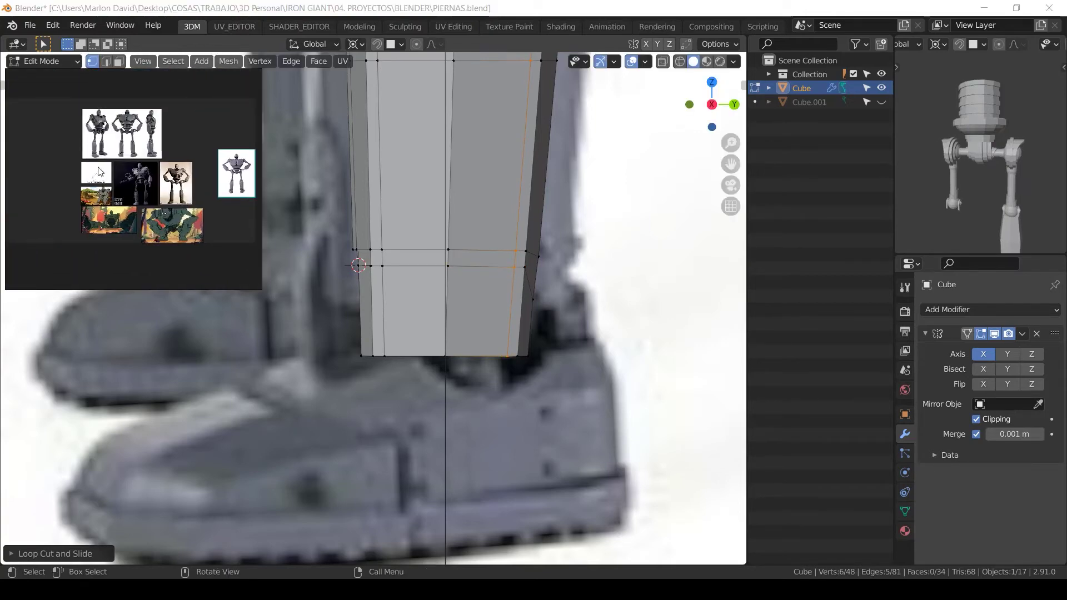
scroll(99, 171, "up", 6)
middle_click_drag(118, 203, 163, 208)
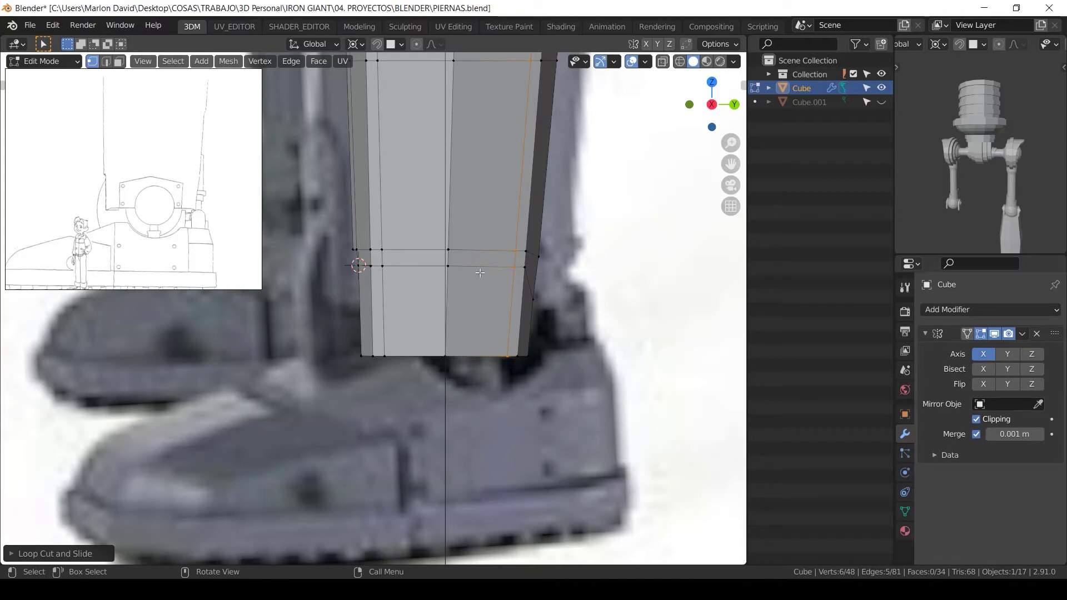
left_click(511, 273)
left_click(388, 272, "shift")
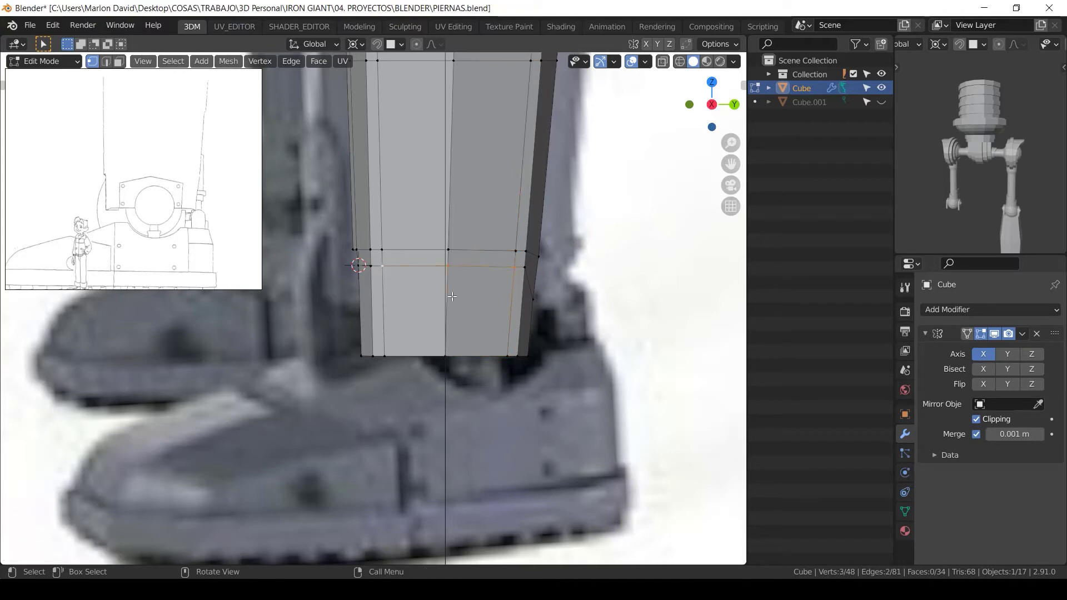
key("g")
key("g")
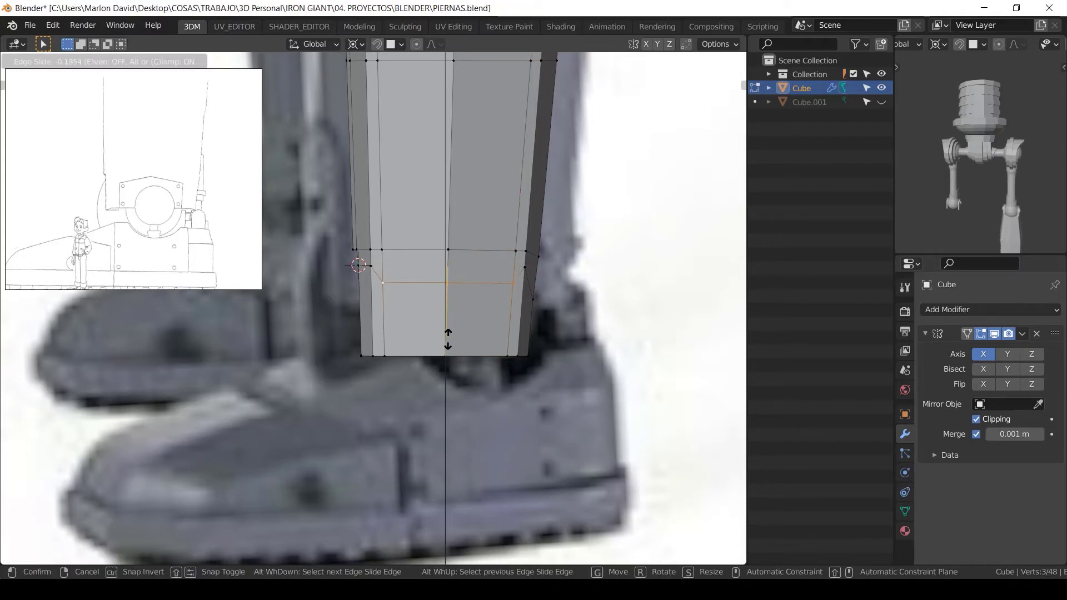
left_click(447, 420)
key("shift+v")
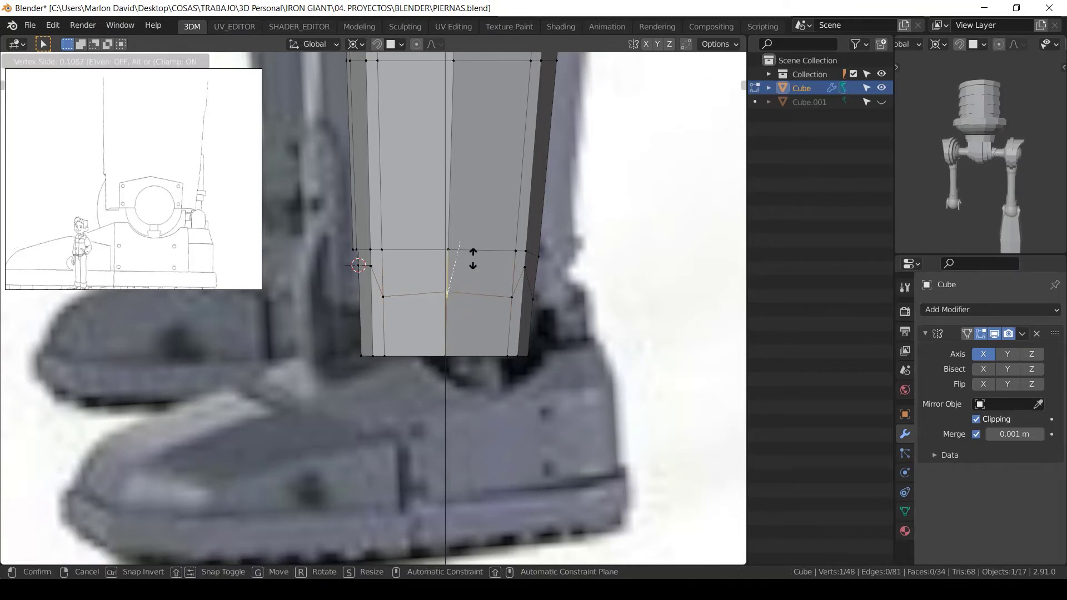
left_click(477, 219)
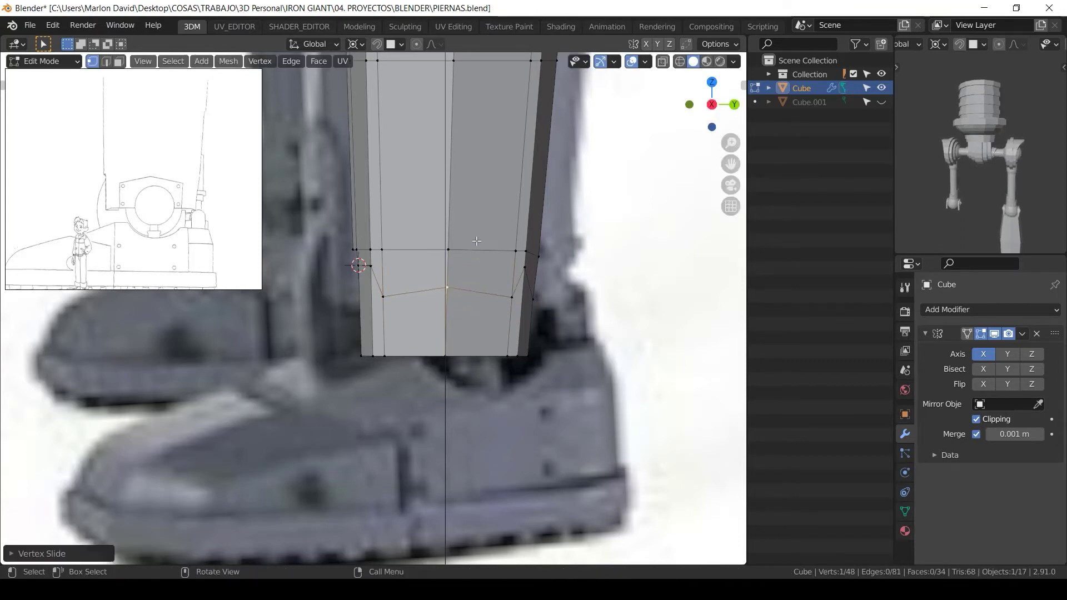
Step: Straighten the front vertical edge below the side outline by scaling it along Y around the 3D cursor placed at its upper vertex
left_click(383, 297, "shift")
key("shift+s")
left_click(512, 331)
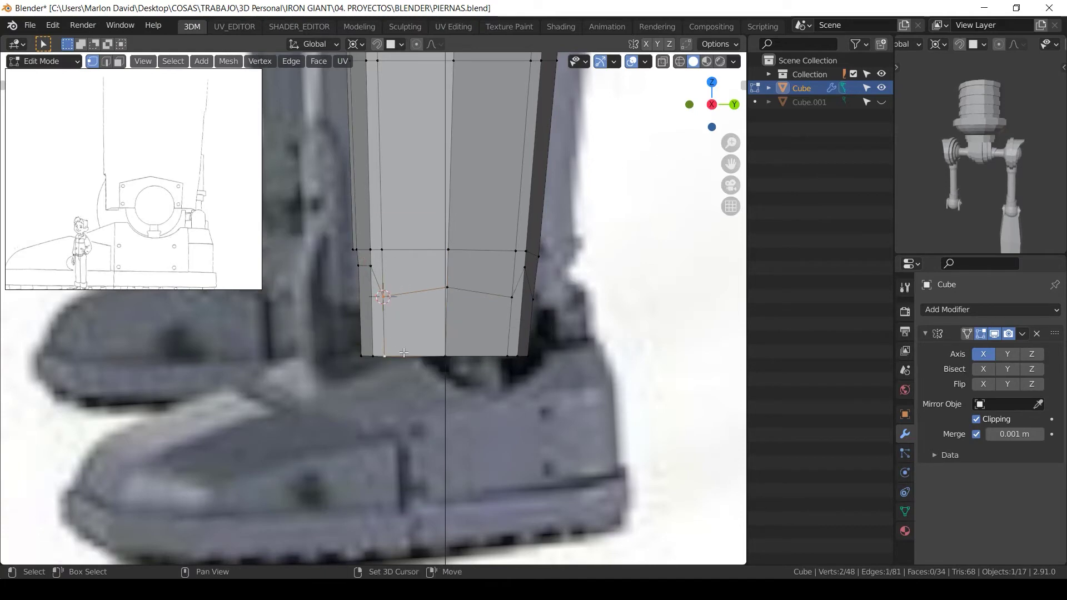
key("period")
left_click(504, 363)
key("s")
key("y")
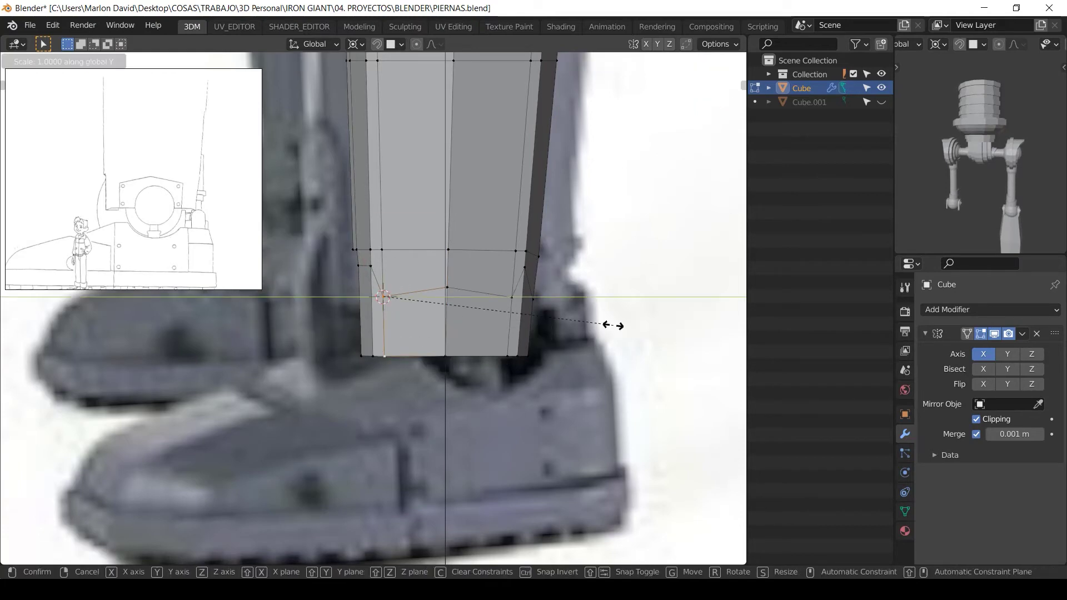
key("Return")
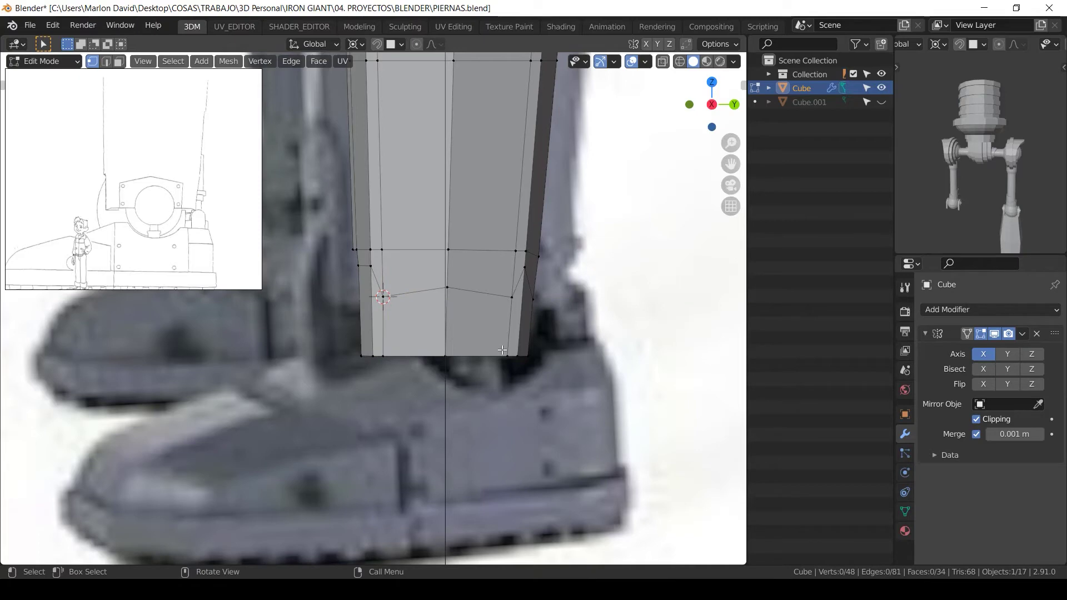
Step: Straighten the rear vertical edge of the side outline by scaling it to 0 along Y around the 3D cursor at its bottom-rim vertex
key("s")
key("x")
key("0")
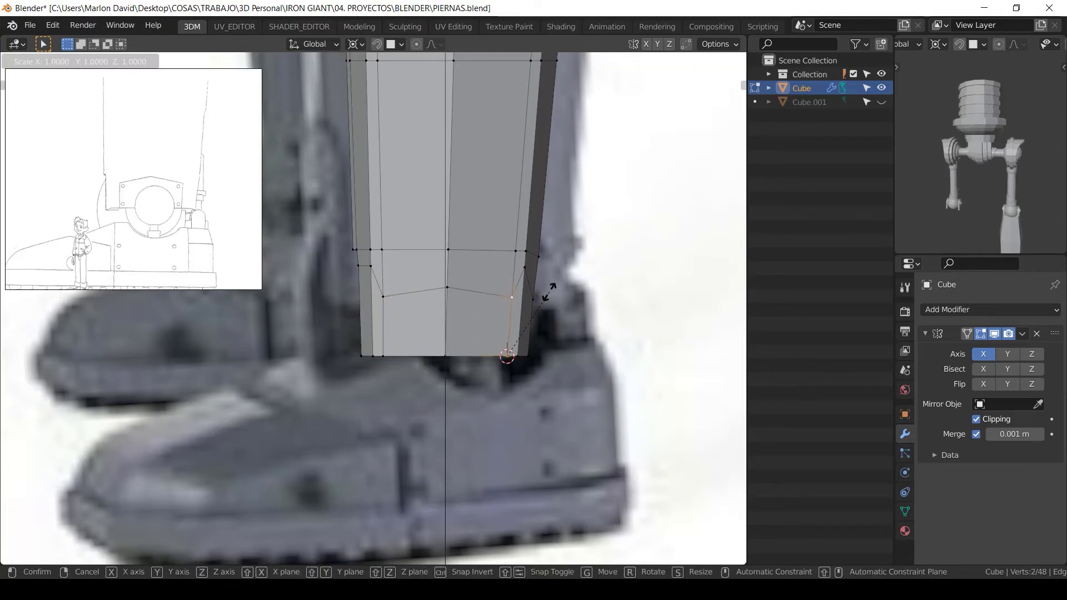
key("Return")
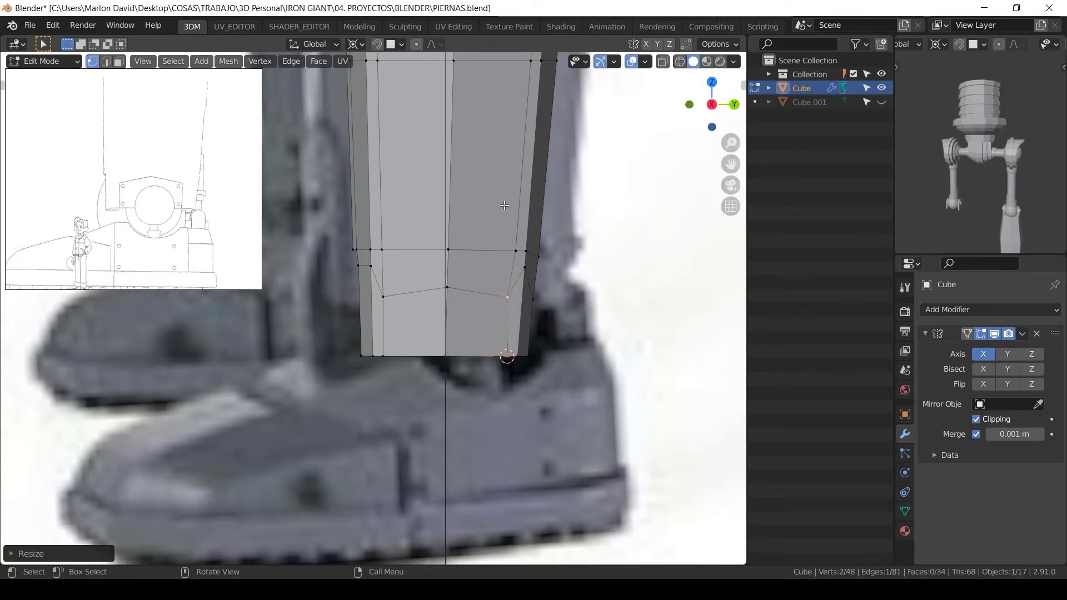
Step: Slide the rear-corner vertex beside the side outline down along its edge, level with the outline's rear upper corner
left_click(522, 270)
middle_click_drag(545, 308, 511, 318)
key("g")
key("g")
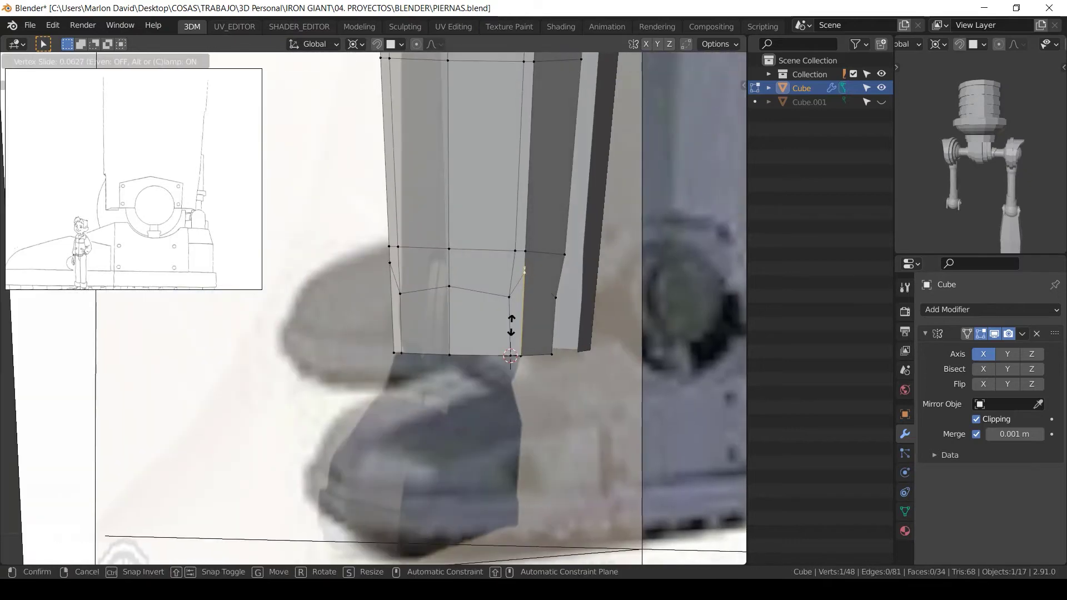
left_click(508, 439)
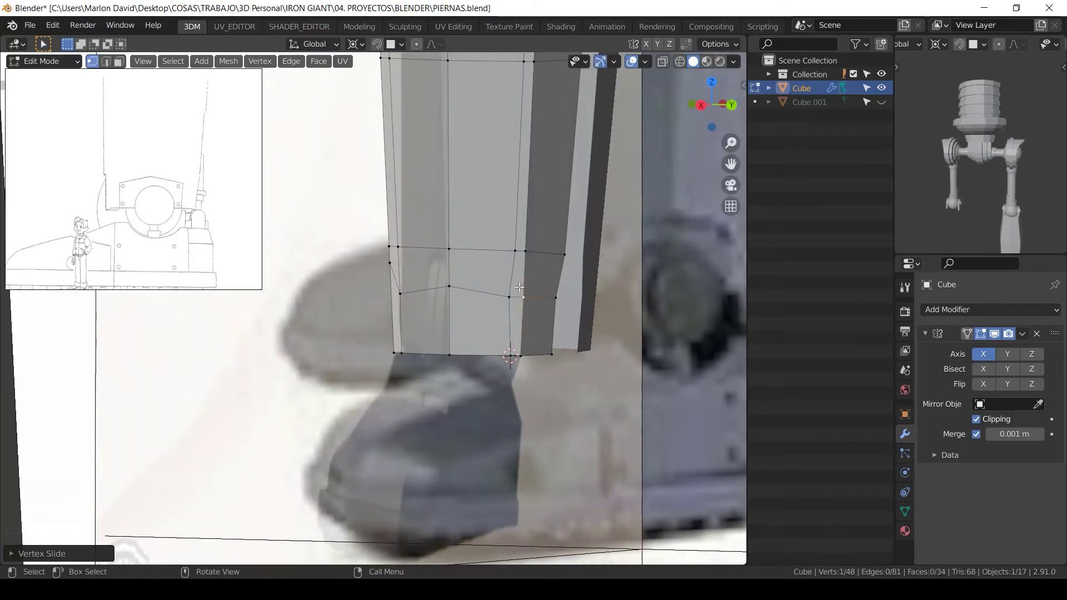
Step: Slide the front-corner vertex beside the side ankle outline down along its edge, level with the outline's front upper corner
middle_click_drag(389, 309, 443, 294)
middle_click_drag(376, 272, 410, 269)
left_click(403, 269)
key("g")
key("g")
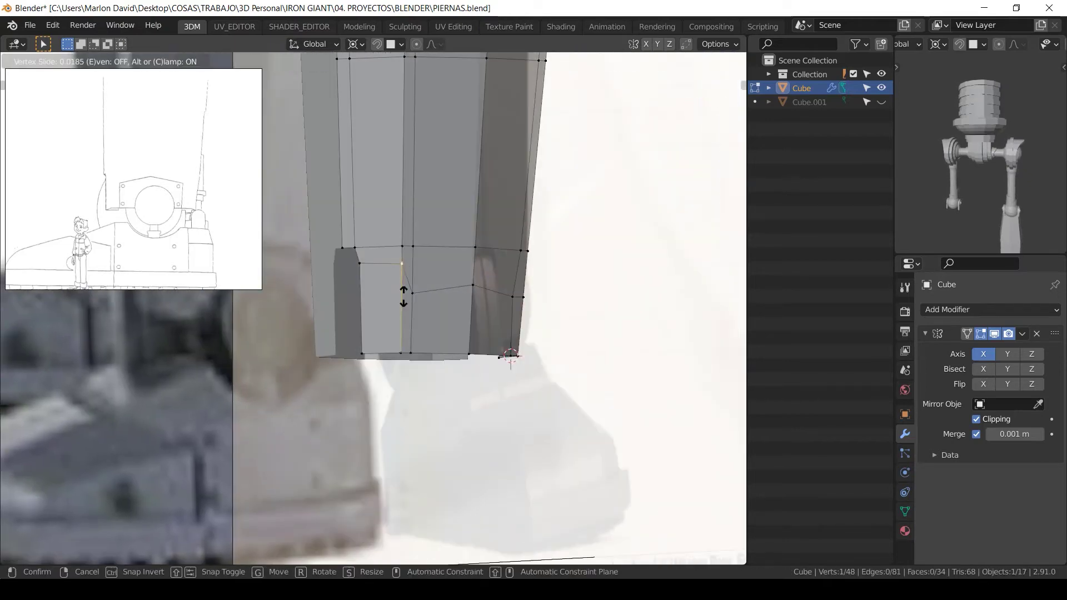
left_click(399, 486)
key("g")
key("g")
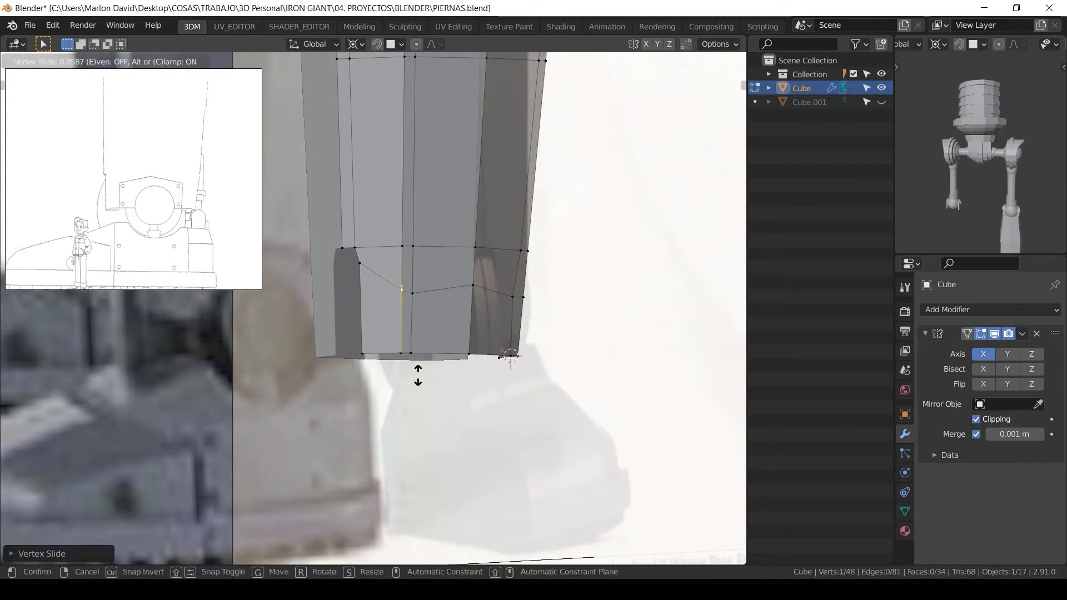
left_click(416, 412)
Step: Slide the rear vertex of the horizontal loop above the side outline forward to line up with the outline's rear vertical edge
middle_click_drag(417, 411, 536, 251)
left_click(534, 248)
key("g")
key("g")
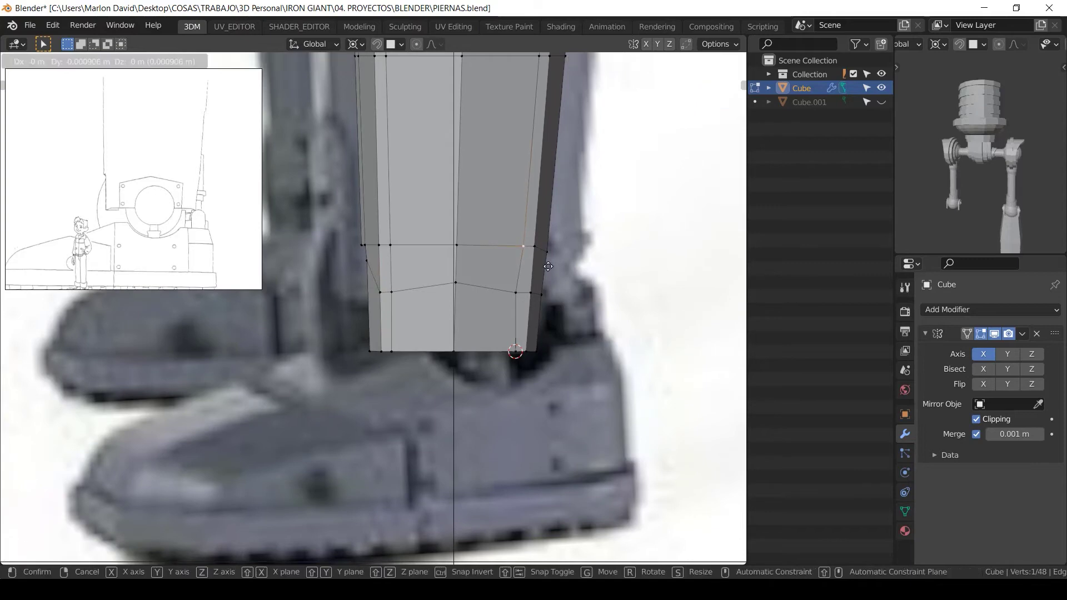
left_click(515, 269)
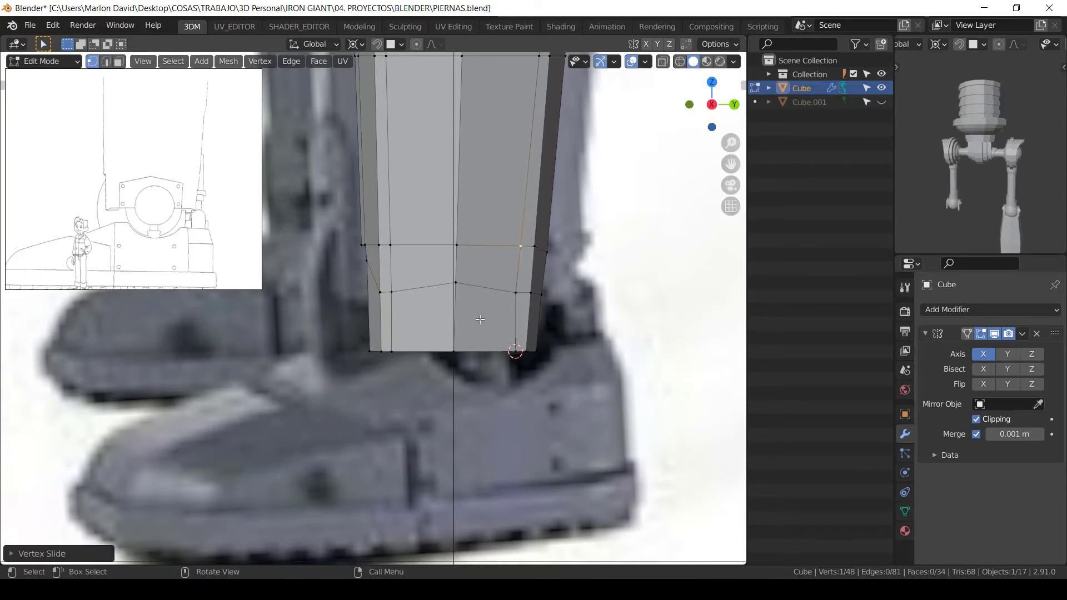
Step: Inset the two faces inside the side ankle outline by about 0.0052 m with Boundary off, keeping the bottom edge open
key("3")
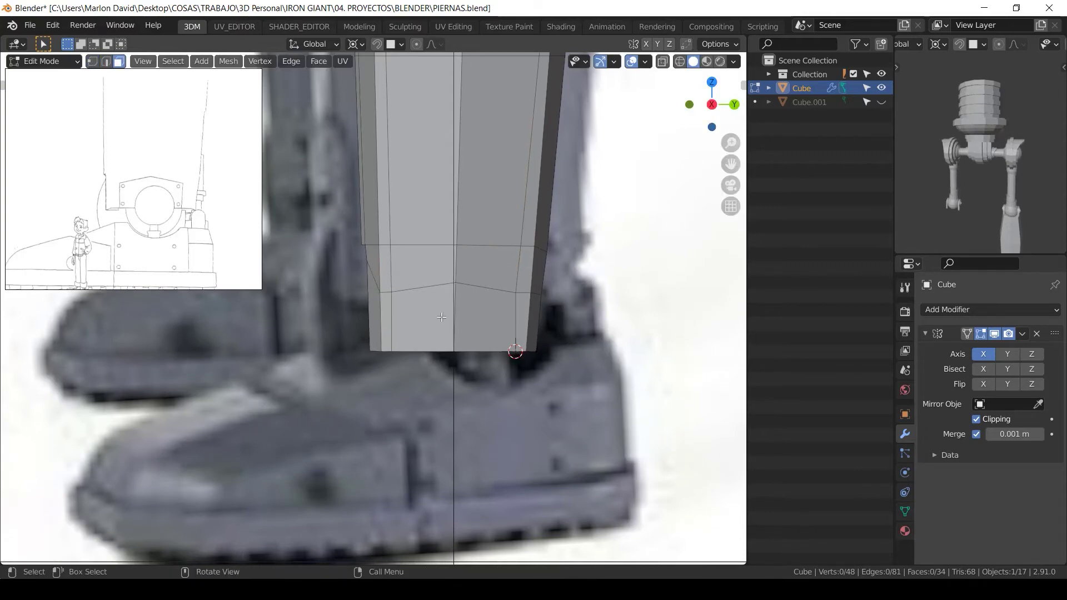
left_click(442, 314)
left_click(495, 324, "shift")
middle_click_drag(489, 327, 445, 335, "shift")
middle_click_drag(444, 335, 482, 332, "shift")
scroll(482, 332, "up", 1)
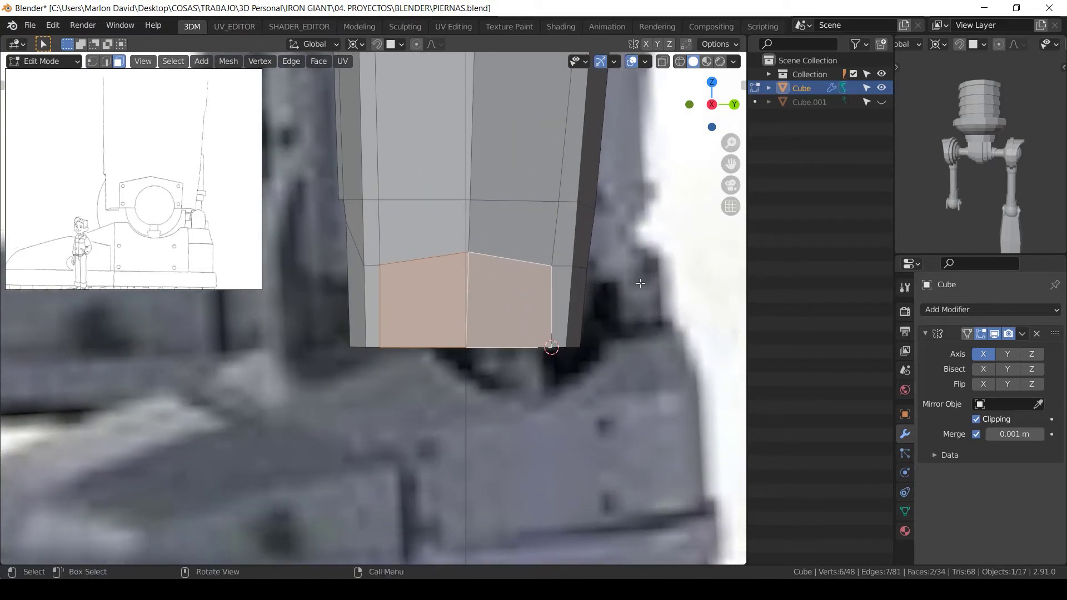
key("i")
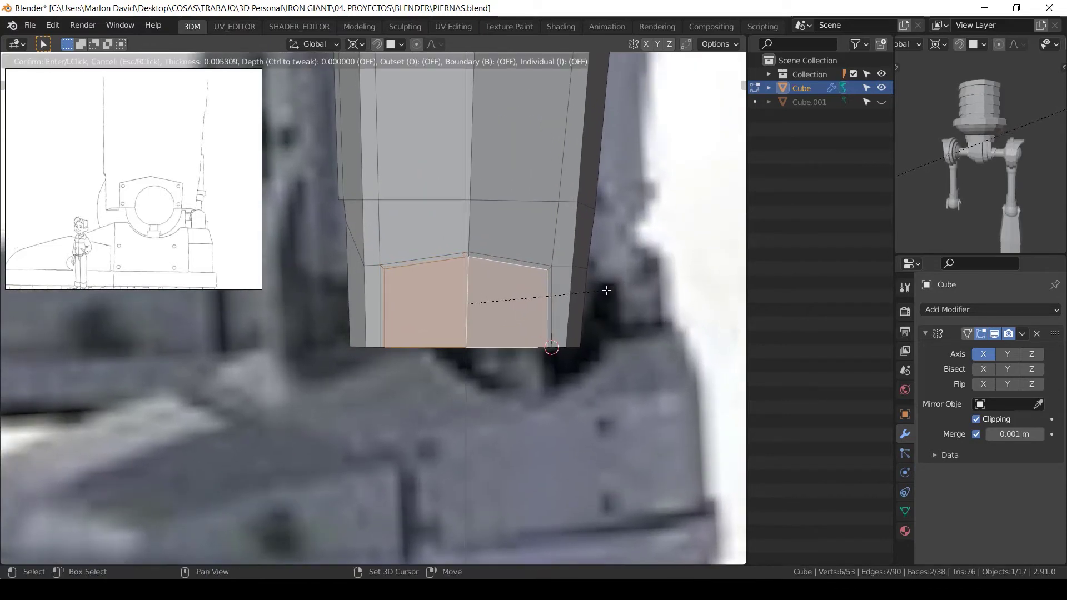
left_click(606, 290)
middle_click_drag(142, 464, 409, 302)
left_click(14, 553)
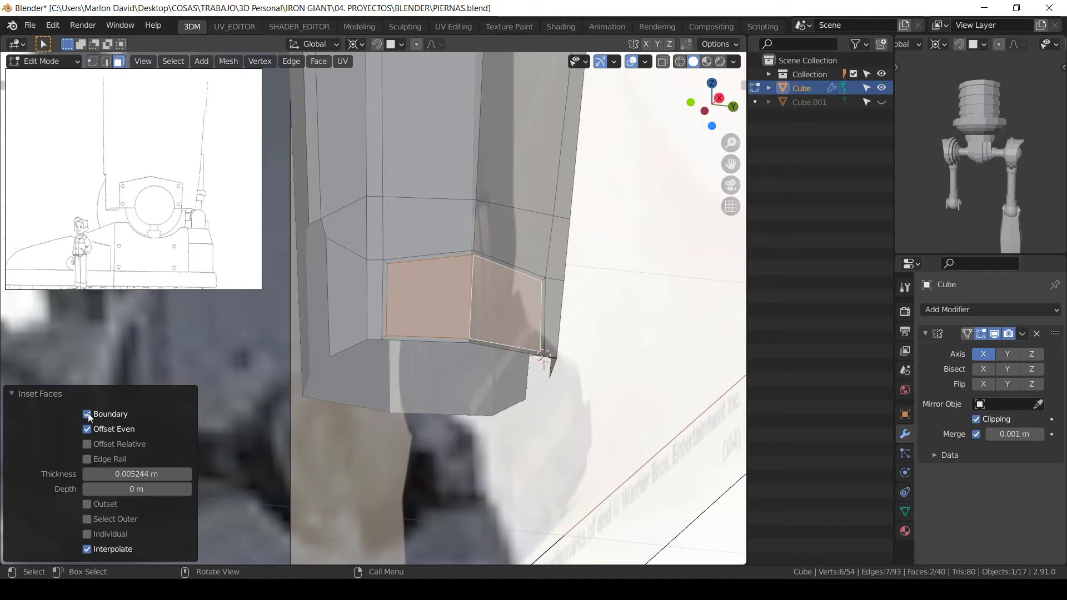
left_click(42, 394)
Step: Extrude the inset faces inward along X and flatten them by scaling X to 0 around the 3D cursor at the bottom rim
middle_click_drag(444, 329, 653, 318, "alt")
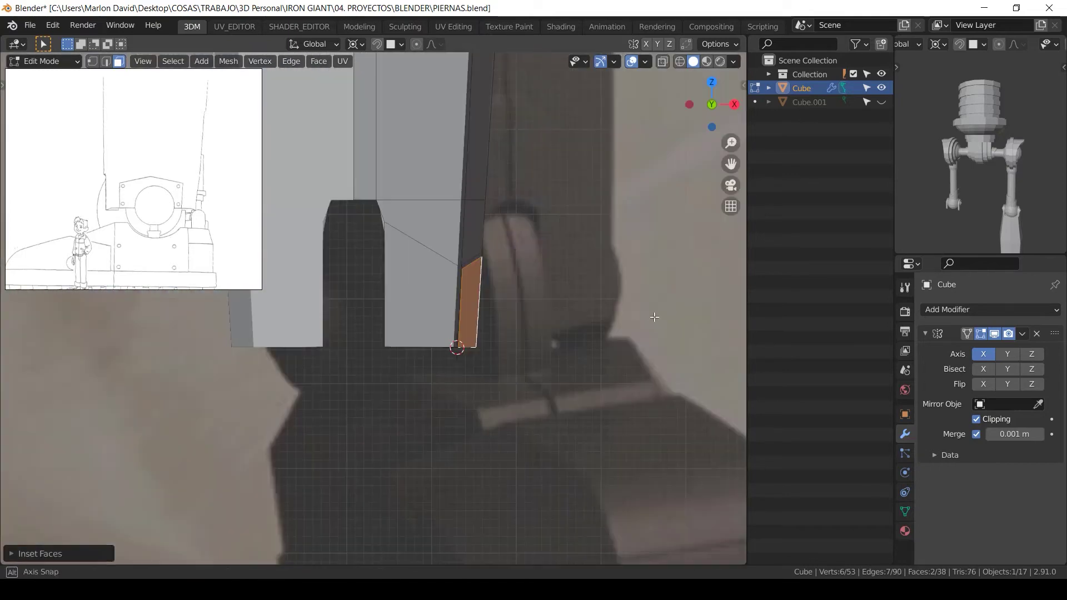
key("shift+z")
key("e")
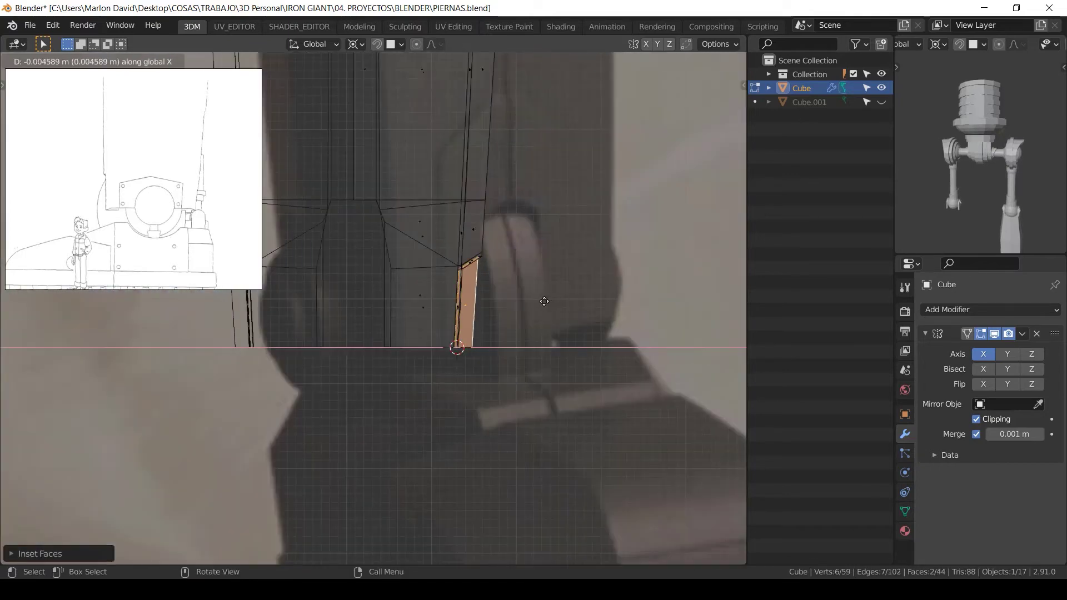
left_click(531, 303)
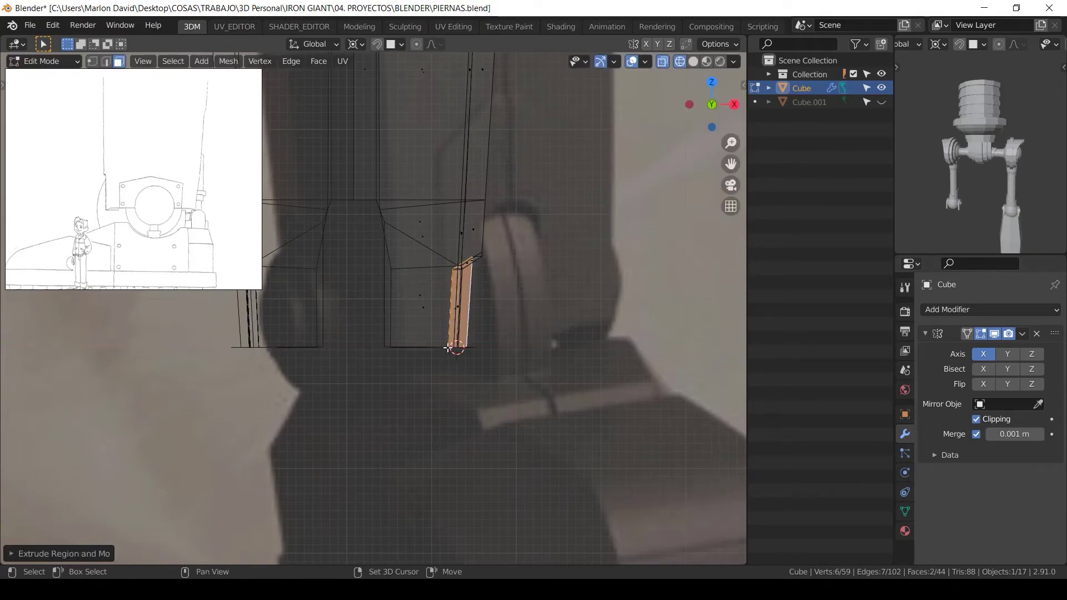
key("s")
key("x")
key("0")
key("Return")
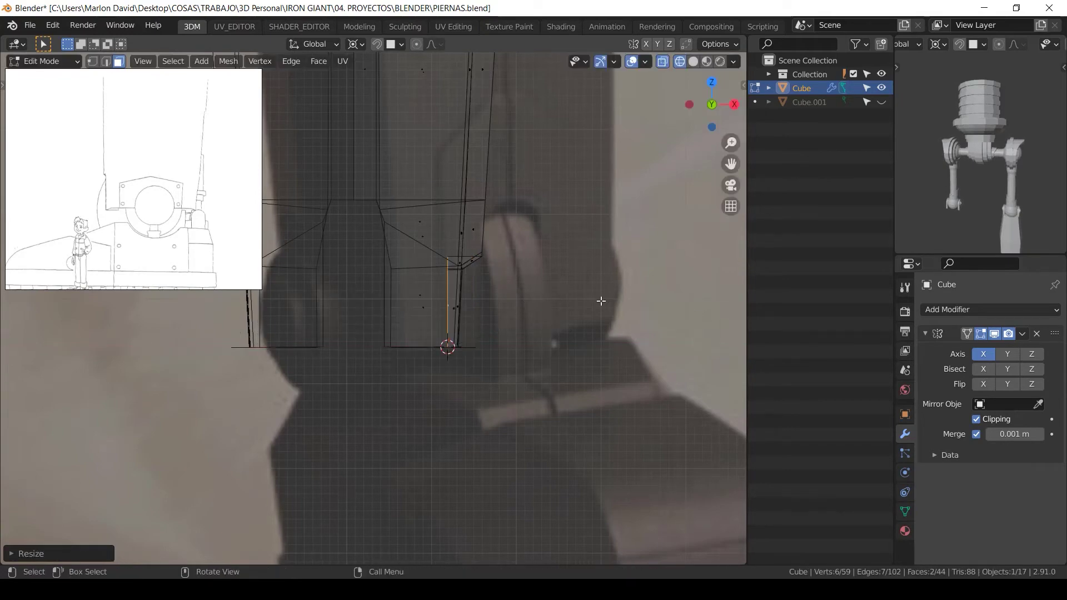
Step: Delete the middle vertex on the ankle recess's outer bottom rim to remove the faces closing it underneath
left_click(534, 338)
mouse_move(534, 338)
middle_mouse_down()
mouse_move(471, 362)
mouse_move(450, 238)
mouse_move(558, 305)
mouse_move(584, 245)
mouse_move(545, 212)
mouse_move(521, 258)
mouse_move(524, 384)
mouse_move(347, 392)
mouse_move(425, 309)
mouse_move(622, 327)
mouse_move(407, 323)
middle_mouse_up()
key("1")
left_click(353, 358)
key("x")
left_click(471, 362)
key("Tab")
key("Tab")
Step: Extrude the rear piston slot's side vertex along X to the mirror centre and fill a face closing the slot's upper part
left_click(425, 317, "alt")
scroll(424, 360, "up", 2)
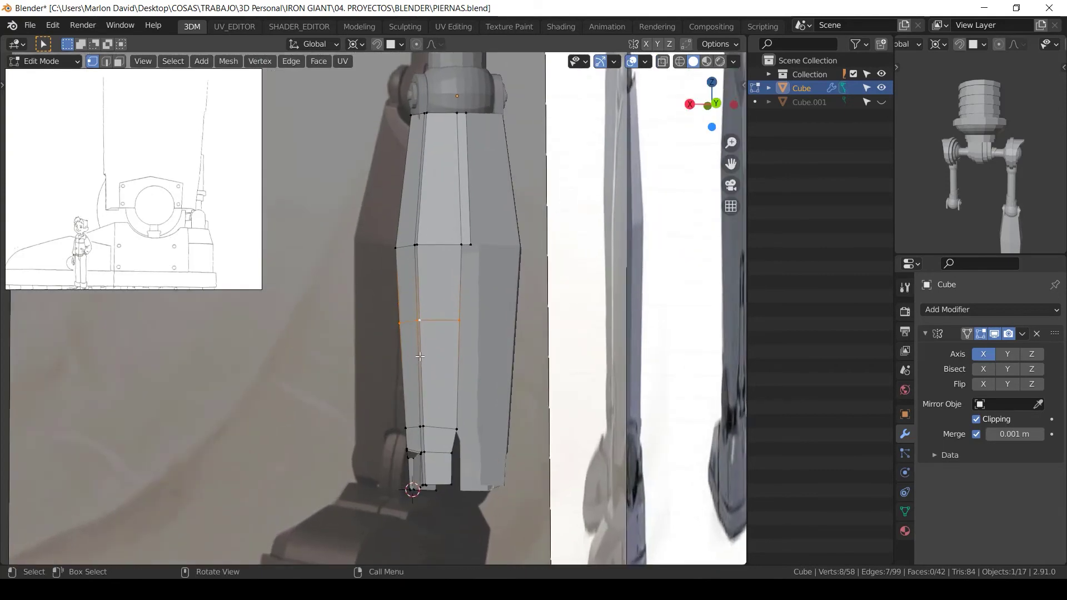
scroll(471, 263, "down", 2)
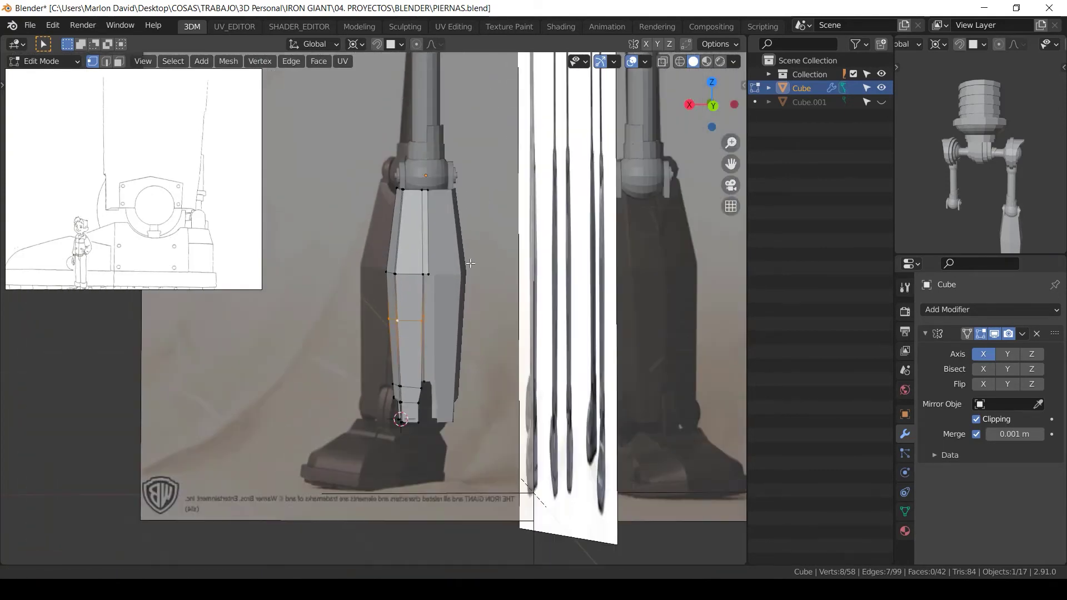
scroll(439, 315, "up", 4)
key("alt+a")
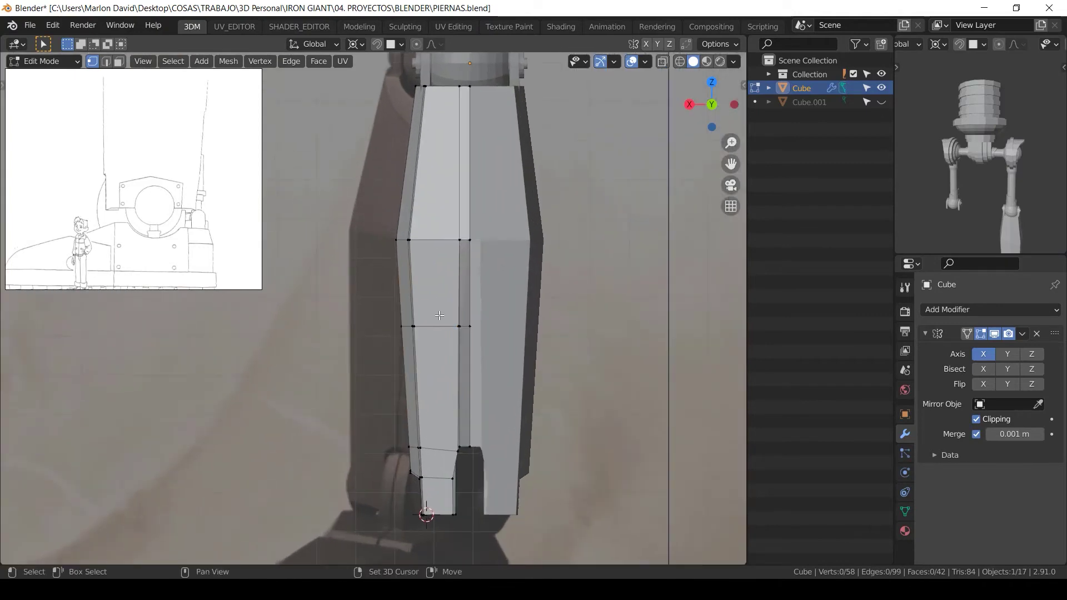
scroll(439, 315, "up", 2)
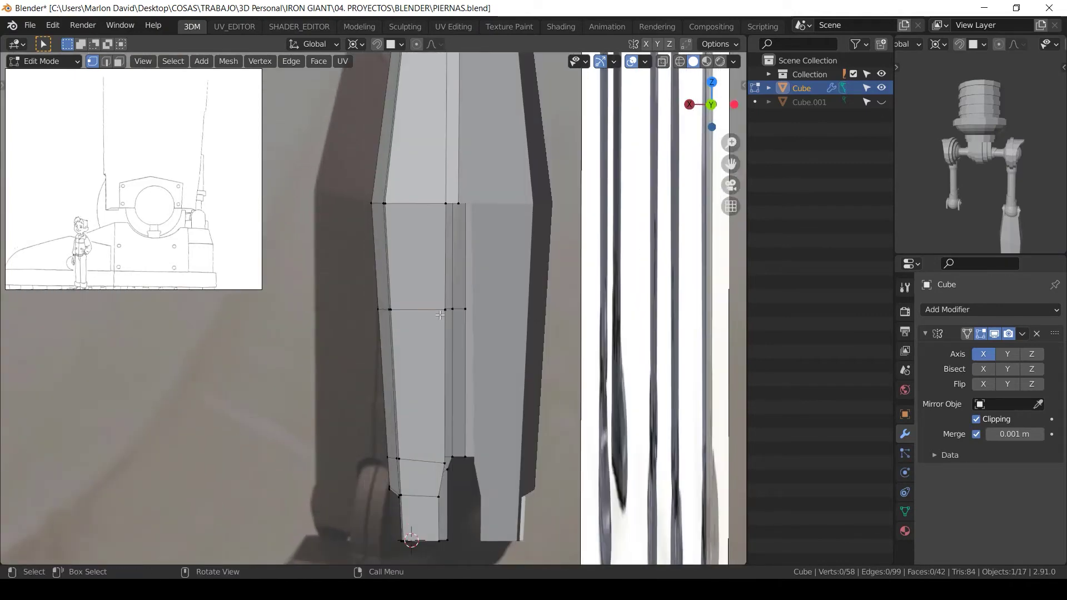
key("e")
key("x")
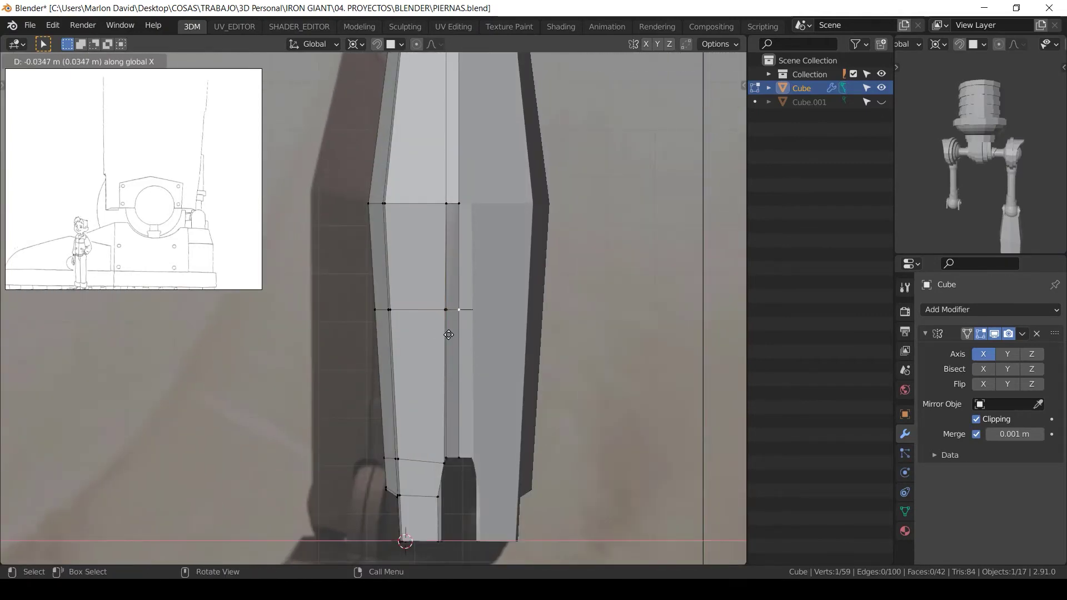
left_click(455, 335)
left_click(459, 204, "shift")
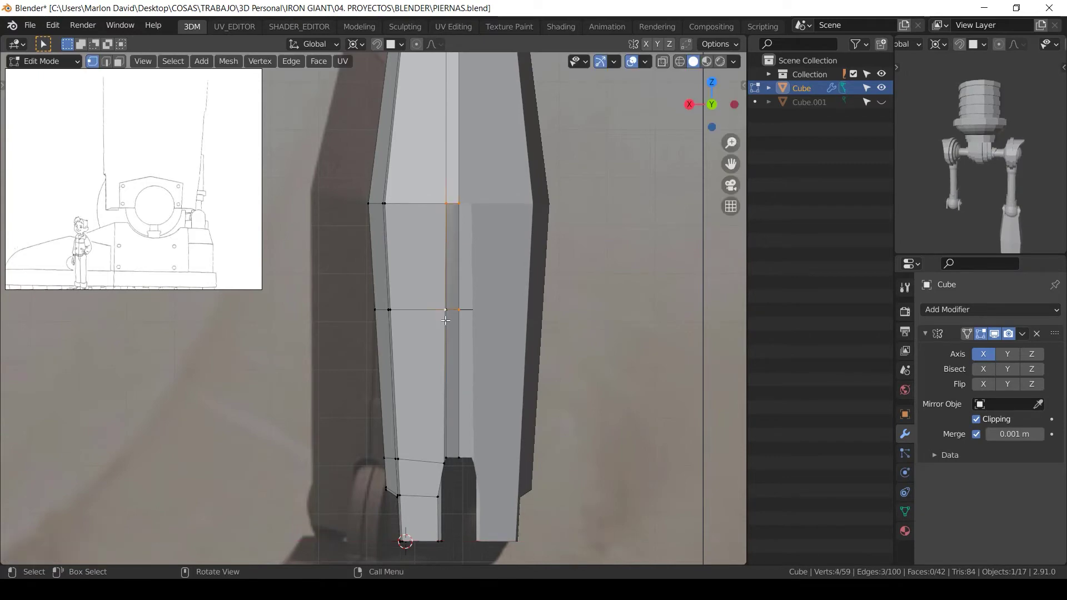
middle_click_drag(446, 321, 461, 264)
key("f")
left_click(456, 308)
middle_click_drag(434, 309, 268, 182)
key("Tab")
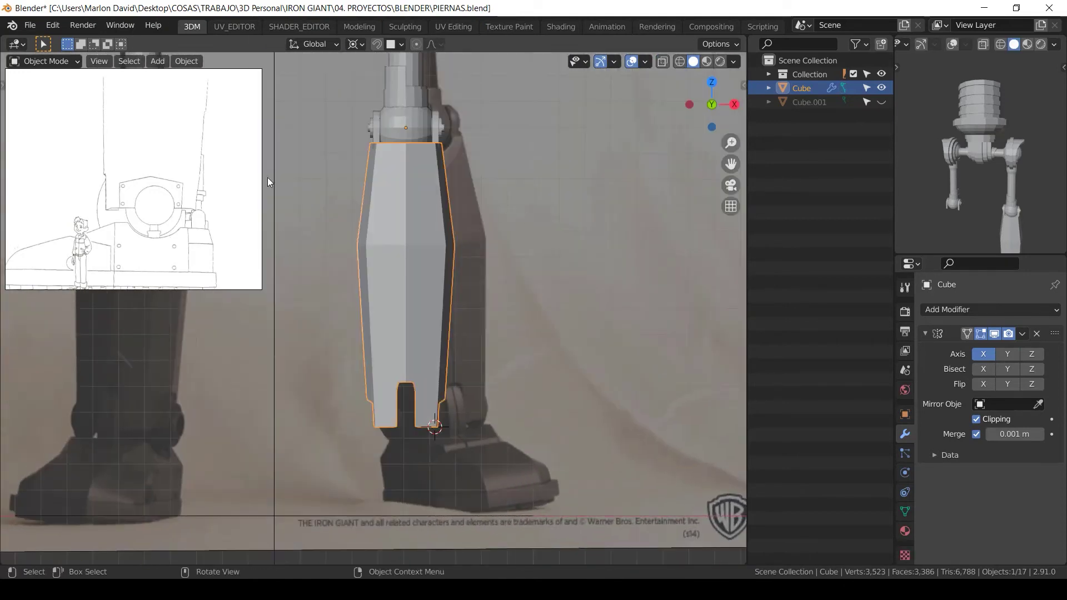
Step: Examine the photo references of the lower leg, comparing the shin's upper end and knee joint with the model
left_click(165, 202)
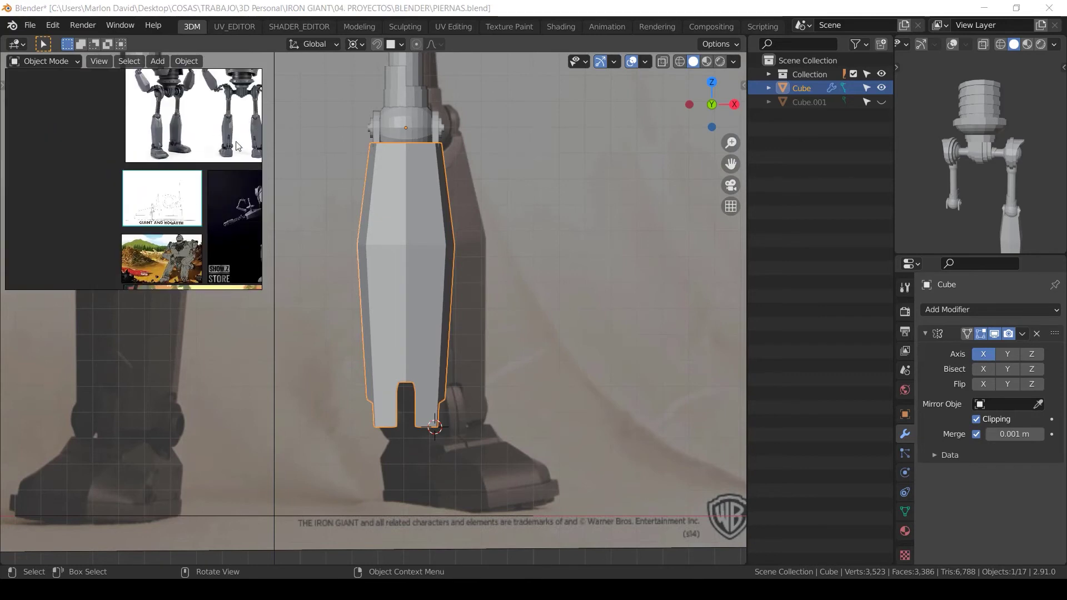
scroll(238, 146, "down", 5)
left_click(133, 230)
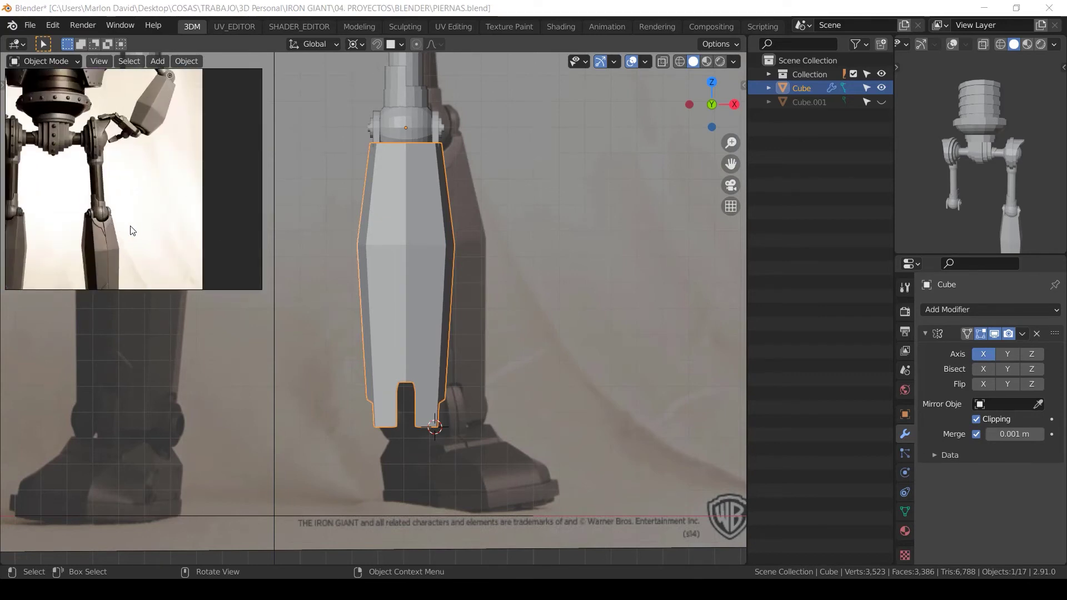
scroll(124, 216, "up", 3)
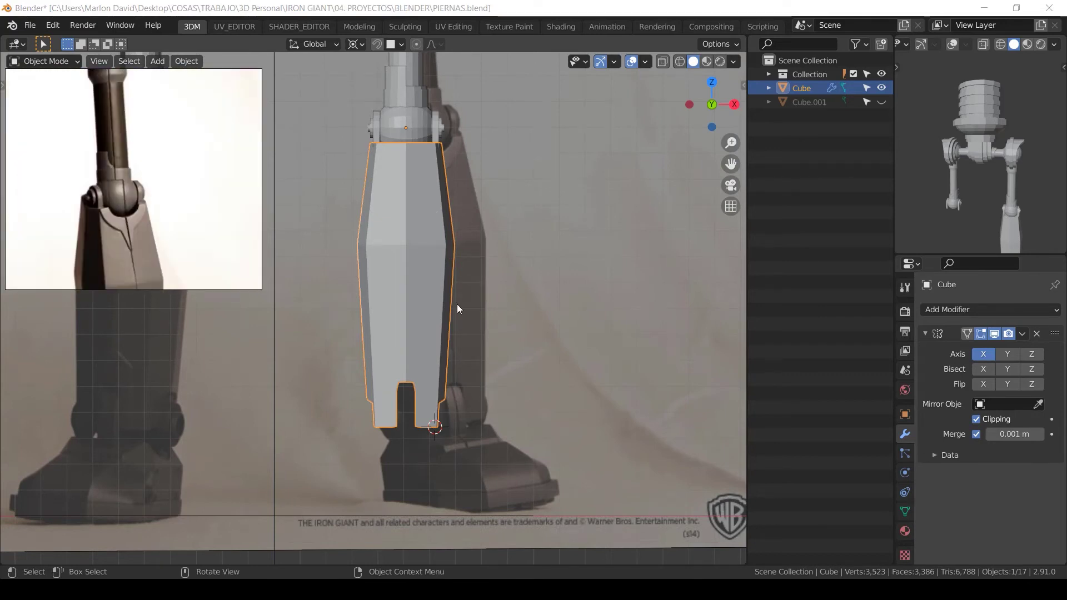
scroll(431, 242, "up", 4)
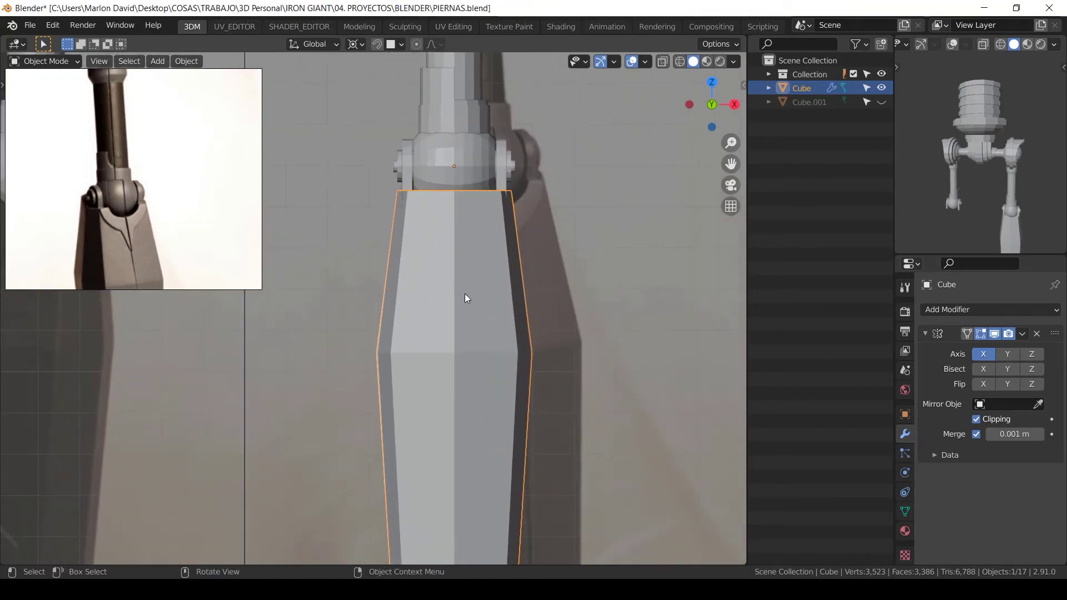
middle_click_drag(499, 395, 498, 235, "ctrl")
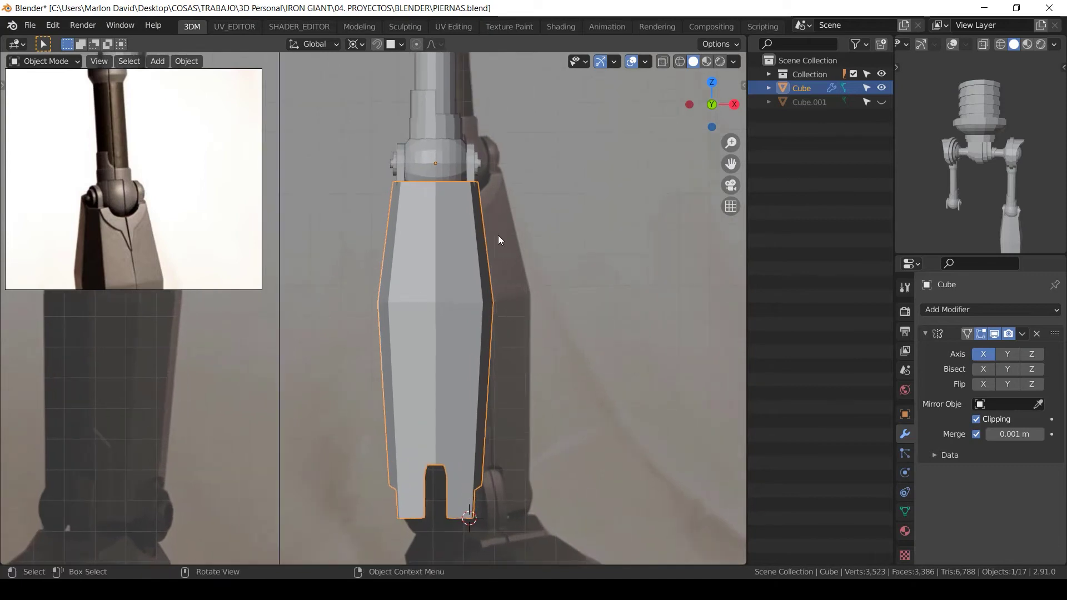
scroll(143, 224, "down", 5)
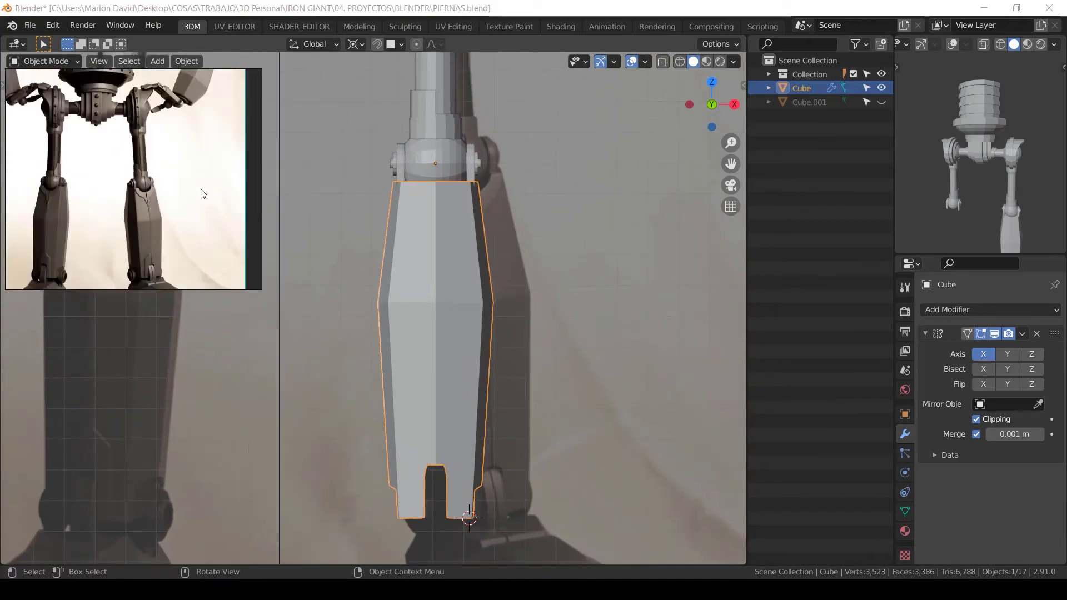
middle_click_drag(219, 205, 111, 173)
scroll(111, 173, "up", 6)
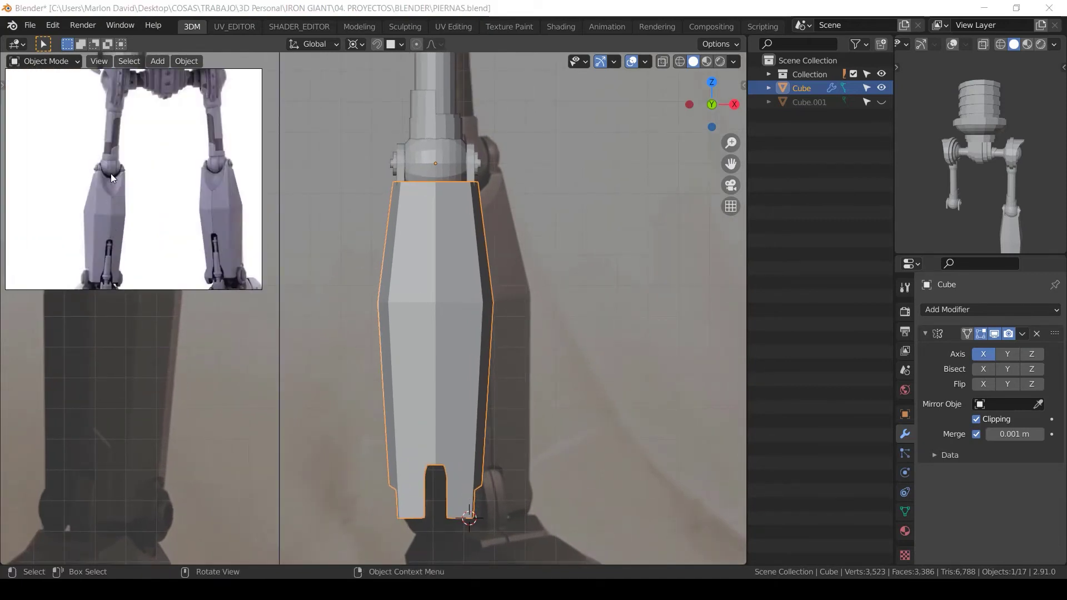
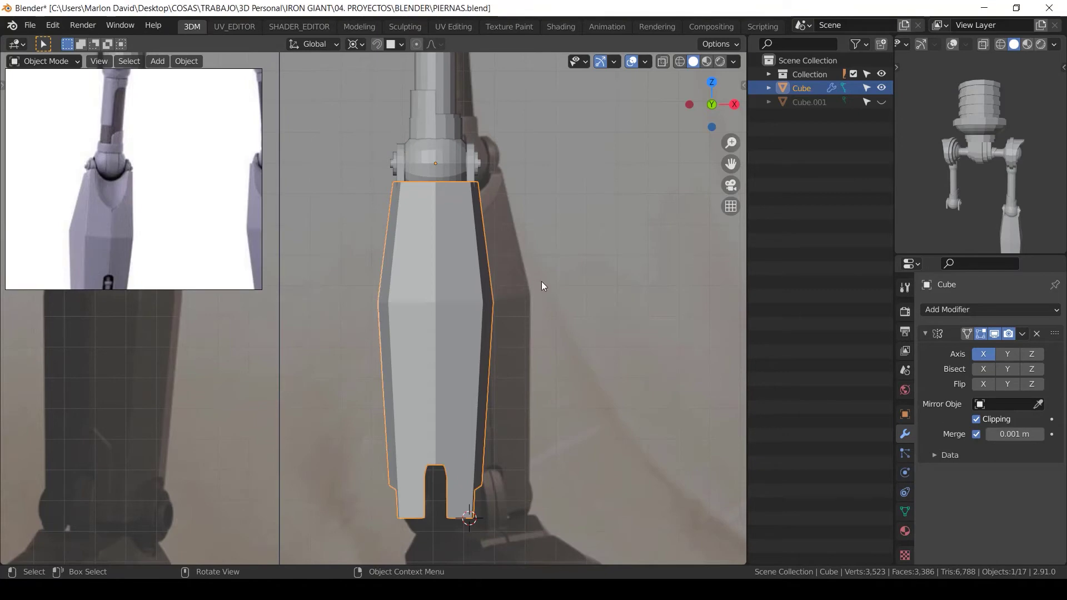
Step: Add a Shrinkwrap modifier to the shin shell with Cube.001 as its target
middle_click_drag(541, 282, 894, 354, "alt")
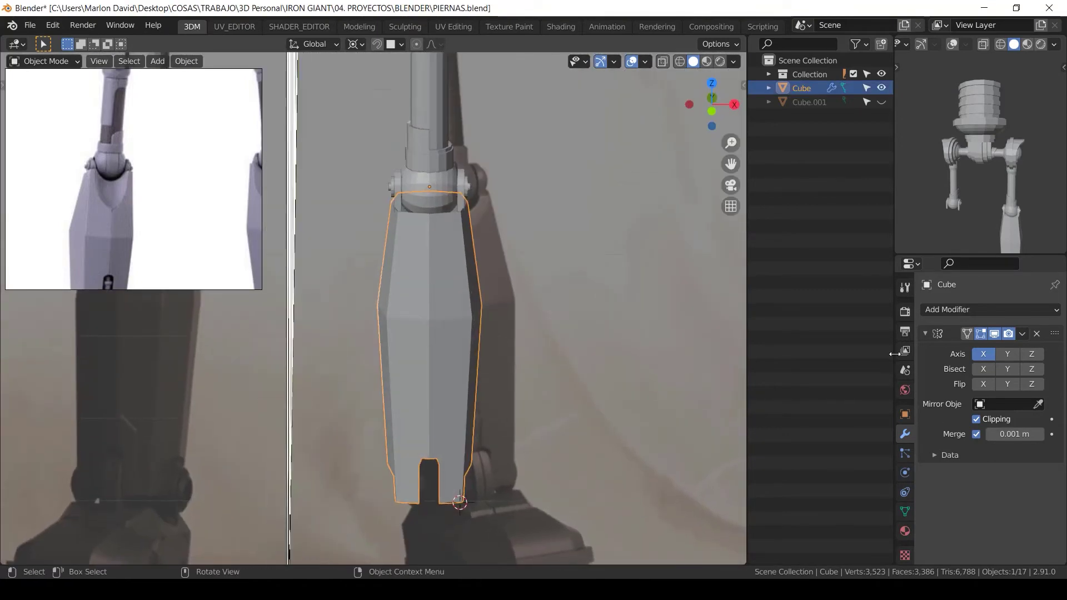
left_click(926, 334)
left_click(942, 310)
left_click(760, 173)
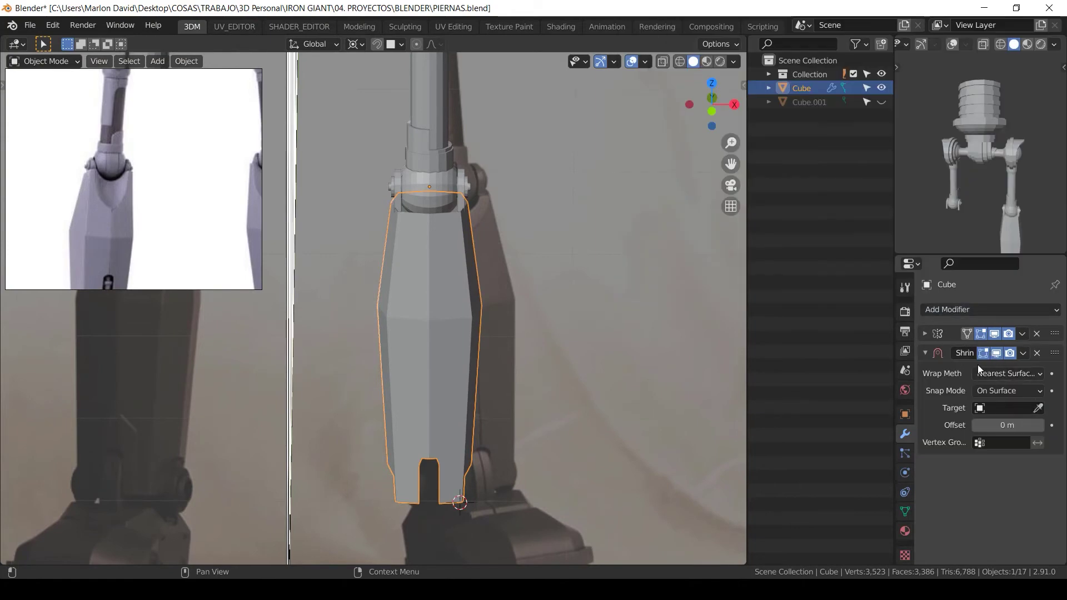
left_click(1016, 411)
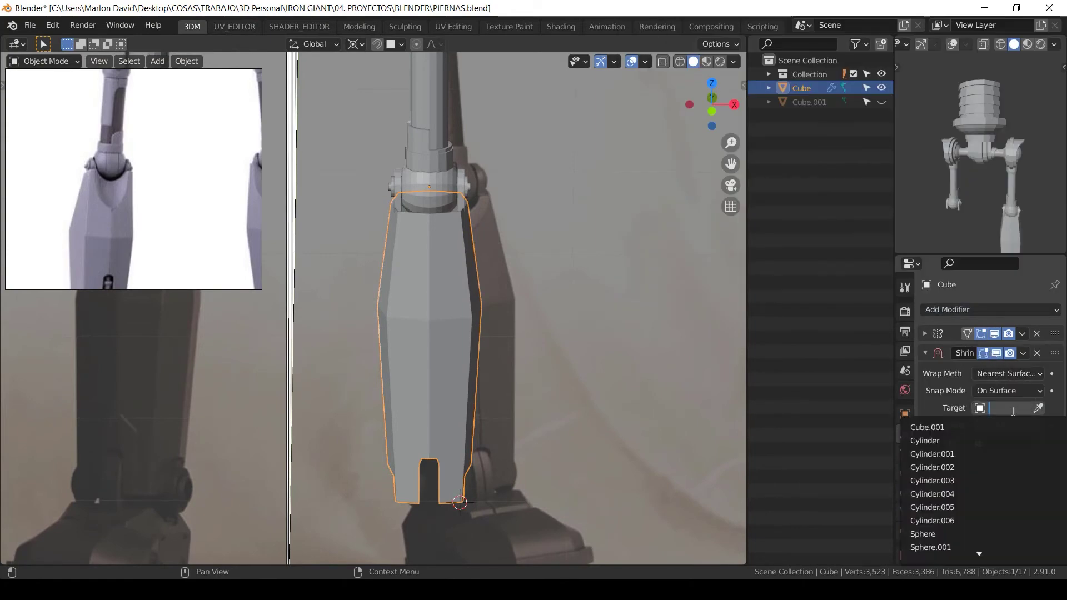
left_click(948, 428)
middle_click_drag(608, 309, 464, 298, "alt")
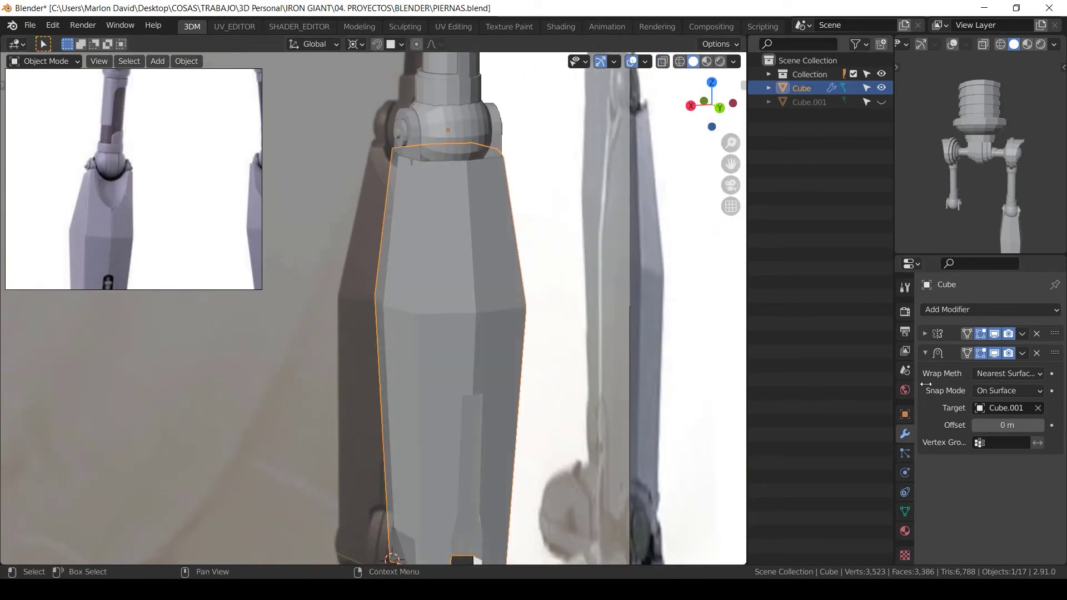
Step: Switch the Shrinkwrap modifier's viewport display off and on again to compare its effect on the shin shell
left_click(996, 360)
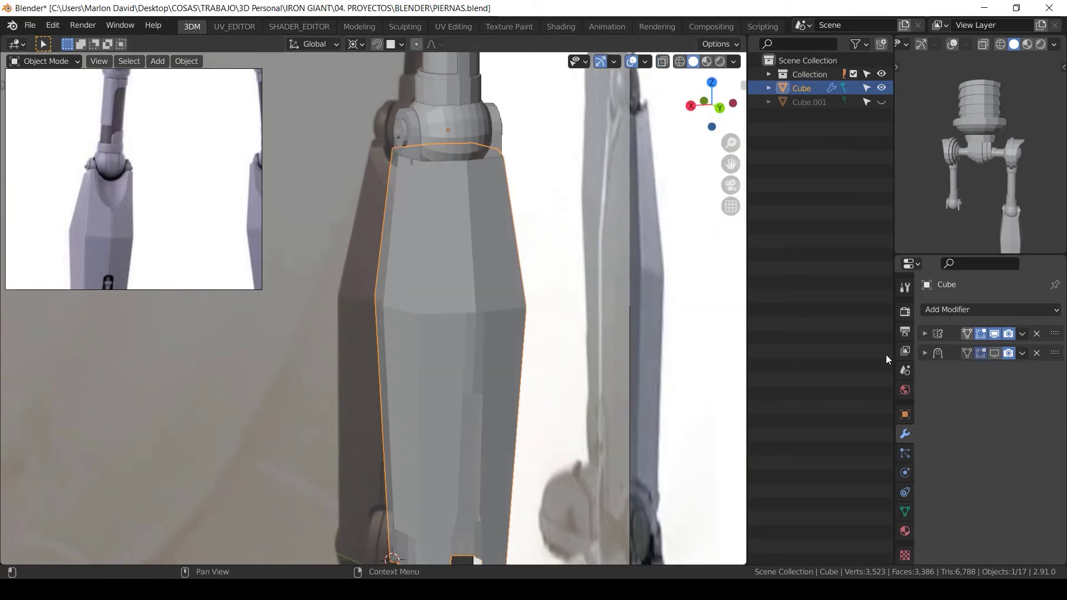
left_click(995, 353)
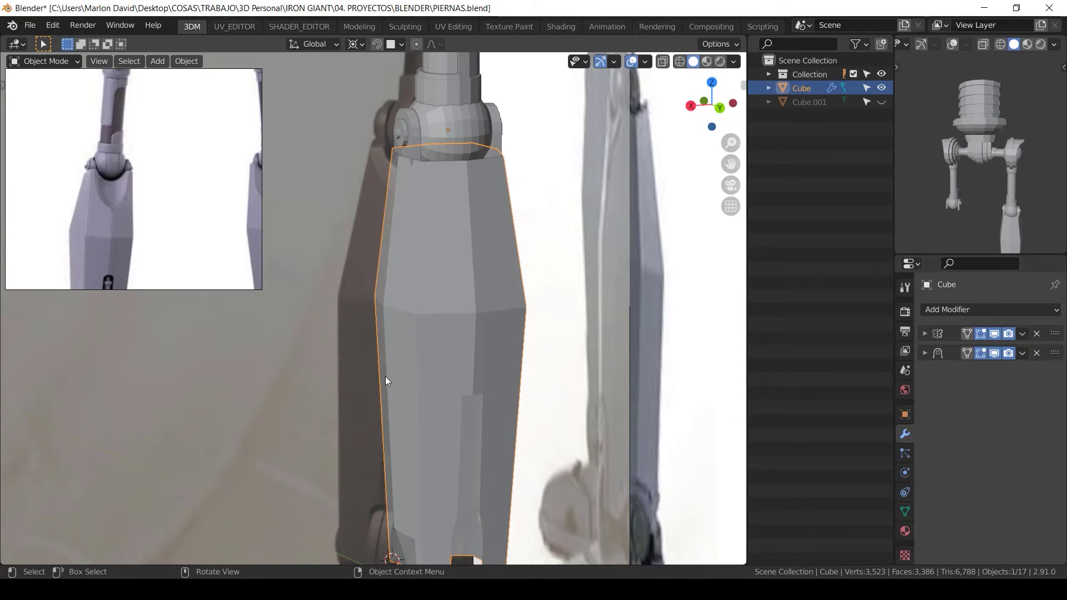
middle_click_drag(389, 306, 427, 229, "shift")
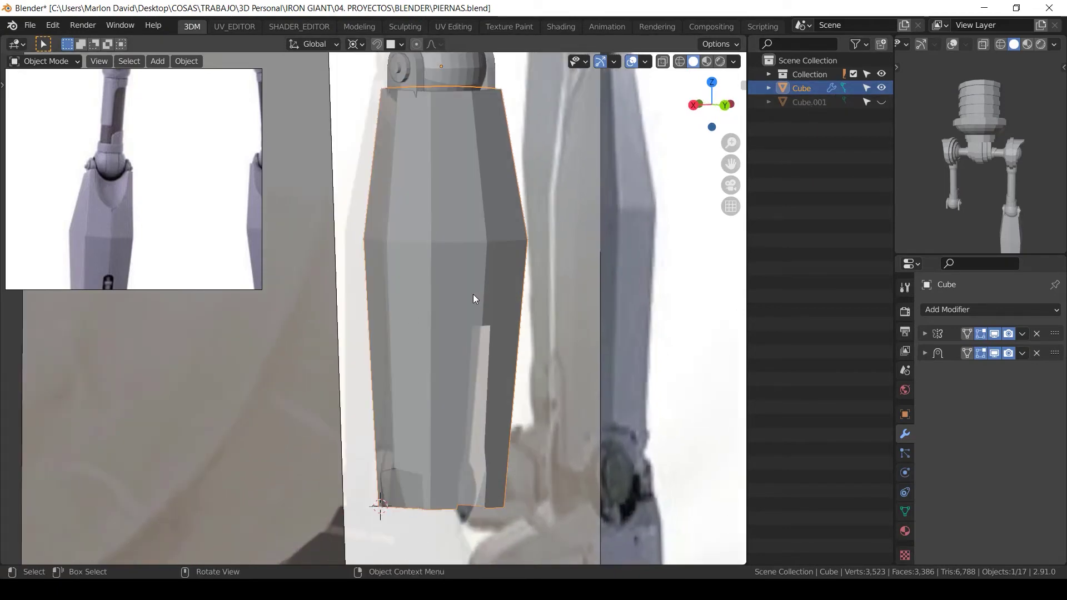
left_click(481, 256)
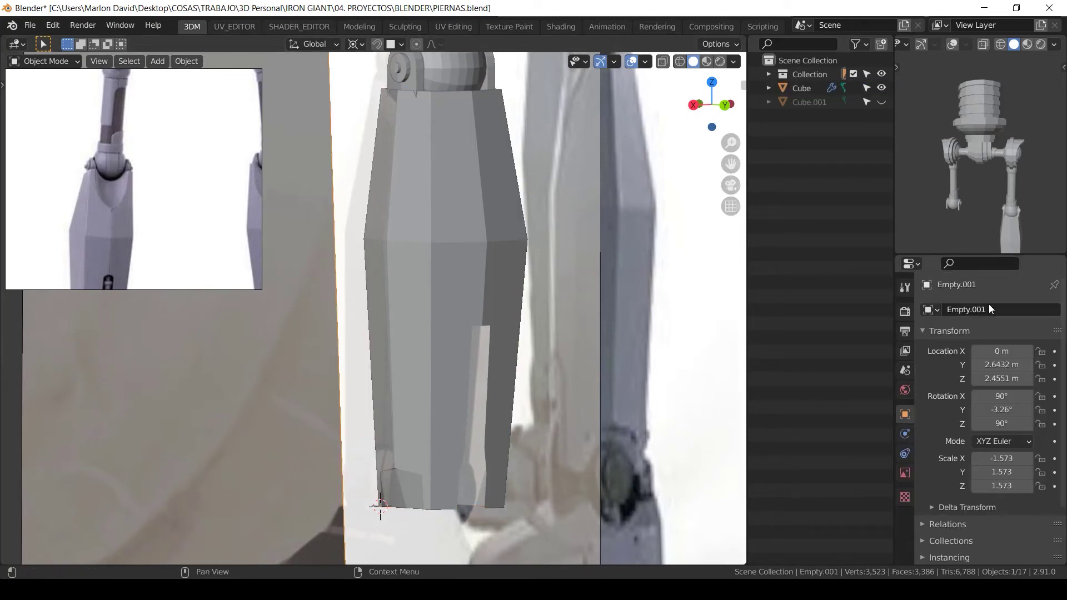
Step: Apply the Shrinkwrap modifier on the shin shell
left_click(470, 287)
left_click(1022, 354)
left_click(982, 370)
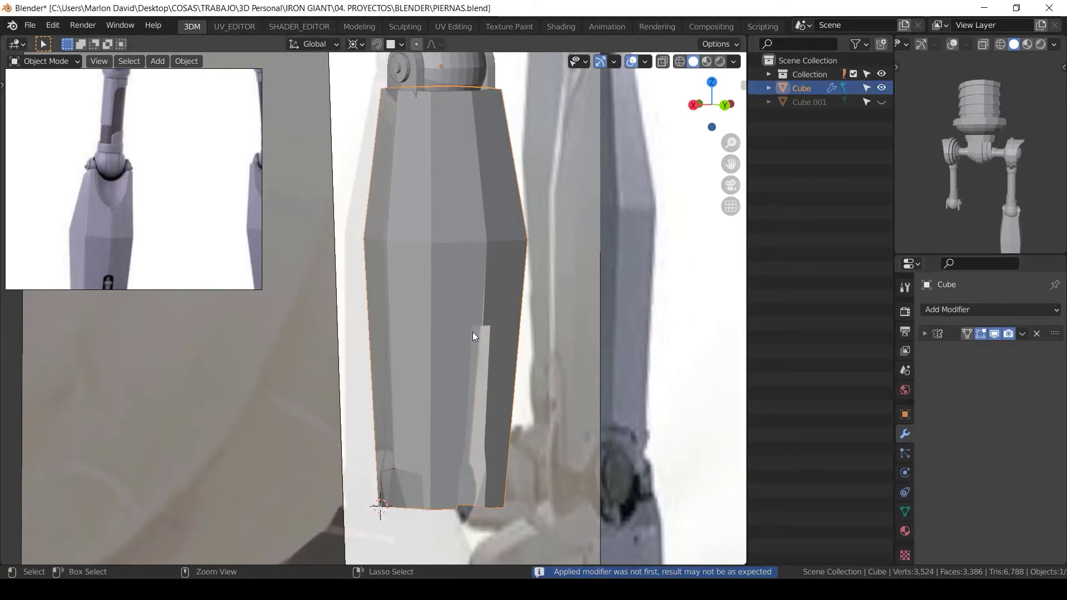
Step: Select the shin's rear centre edge line and flatten it by scaling it to 0 along X about its median point
middle_click_drag(473, 332, 449, 328, "alt")
key("Tab")
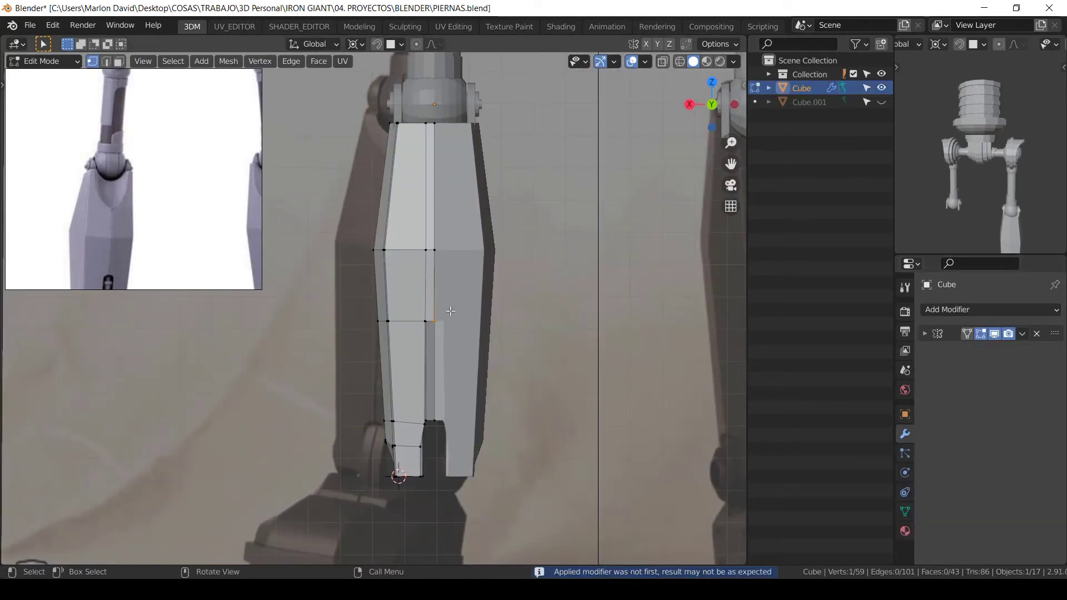
key("z")
left_click(449, 121)
left_click(436, 328, "alt")
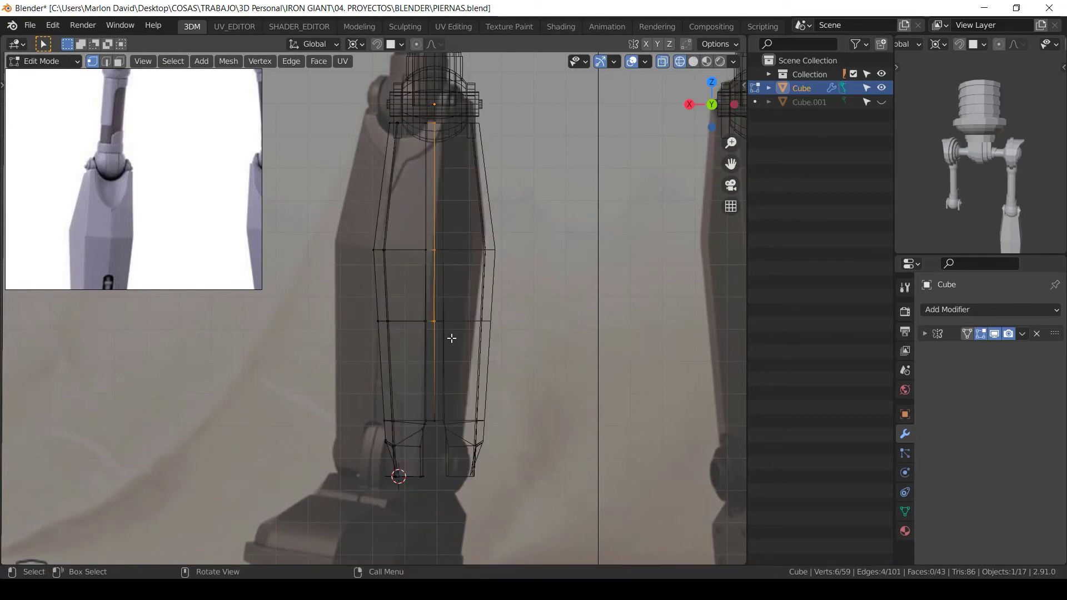
key("period")
left_click(471, 245)
key("s")
key("x")
key("0")
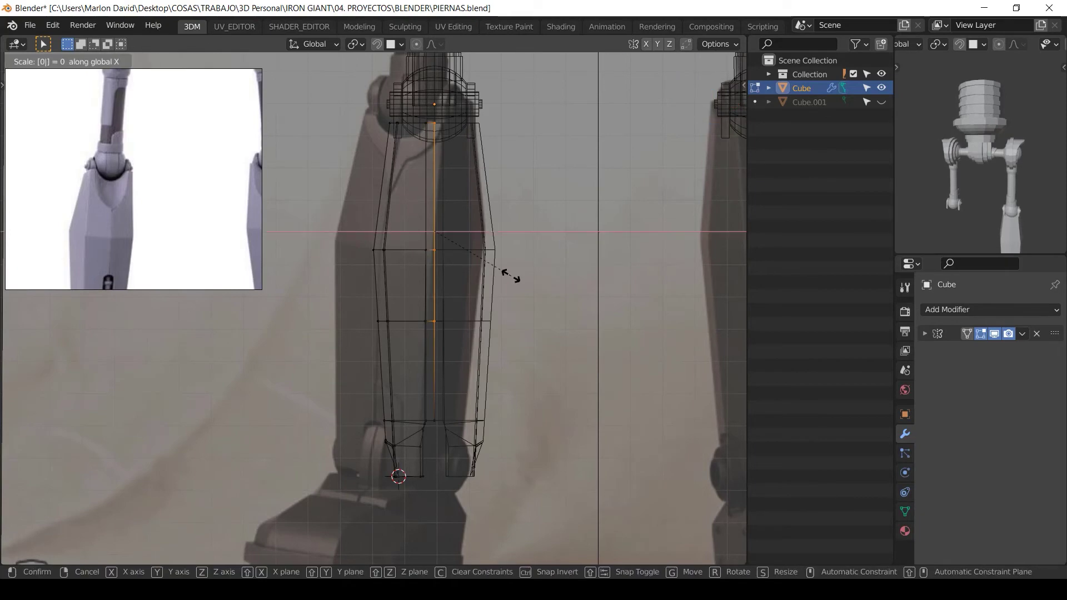
left_click(511, 277)
key("z")
left_click(469, 303)
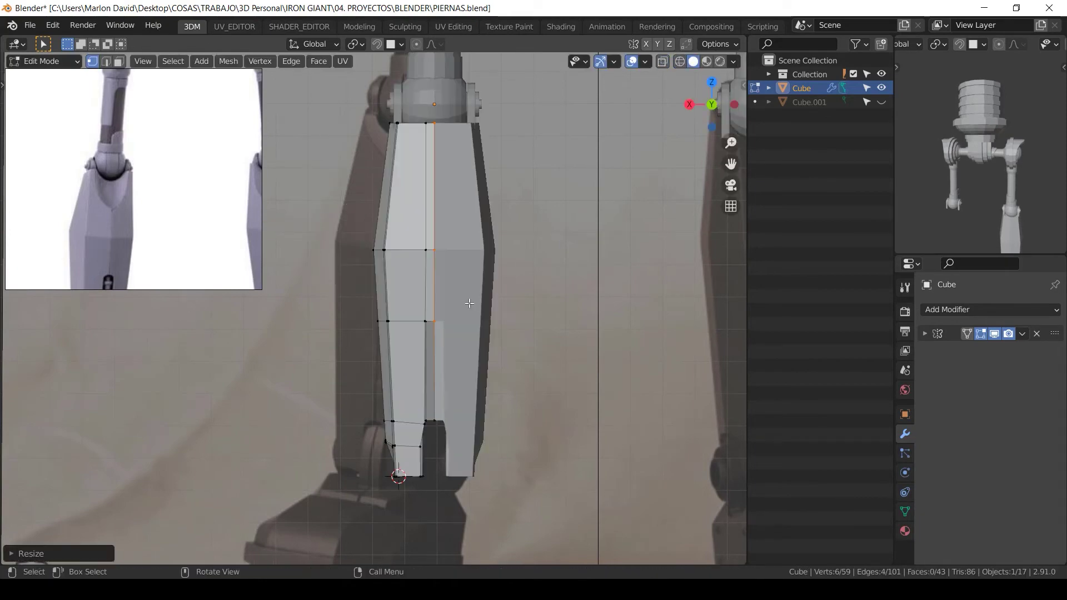
Step: Move the flattened centre edge line along X onto the mirror centre and return to Object Mode
key("g")
key("x")
left_click(492, 310)
key("Tab")
mouse_move(487, 295)
middle_mouse_down()
mouse_move(585, 290)
mouse_move(488, 277)
middle_mouse_up()
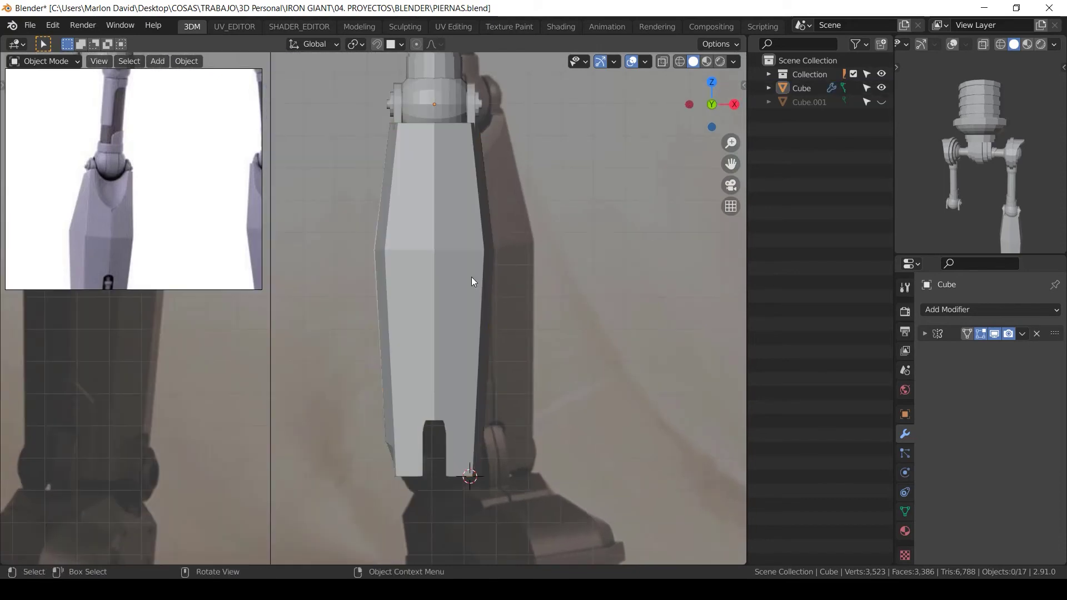
middle_click_drag(578, 286, 488, 337)
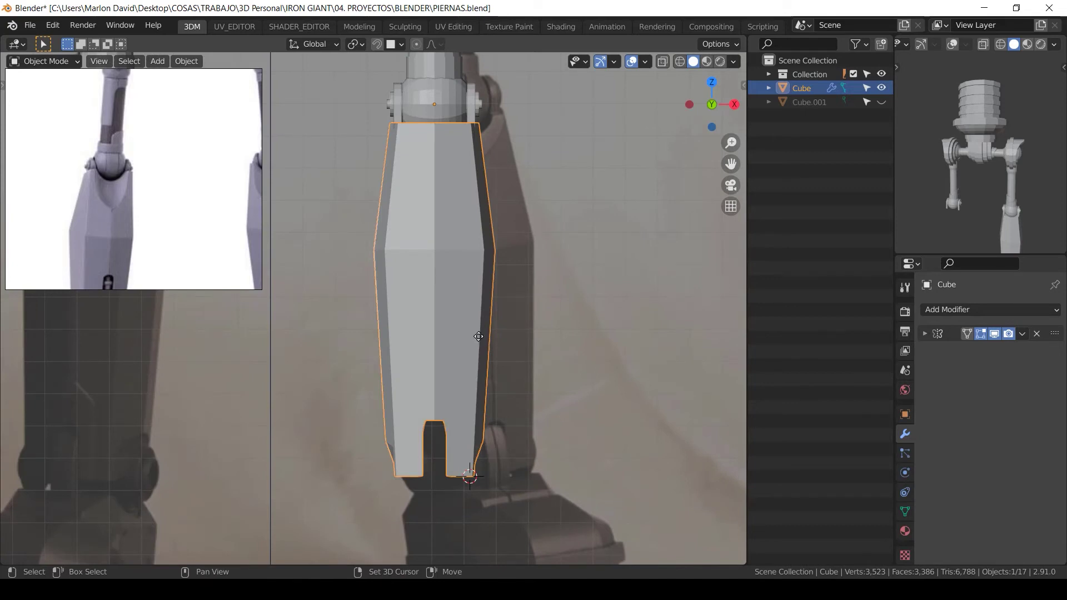
Step: Duplicate the shin shell in place, then hide the copy and the Collection with the other leg parts
key("shift+d")
right_click(502, 308)
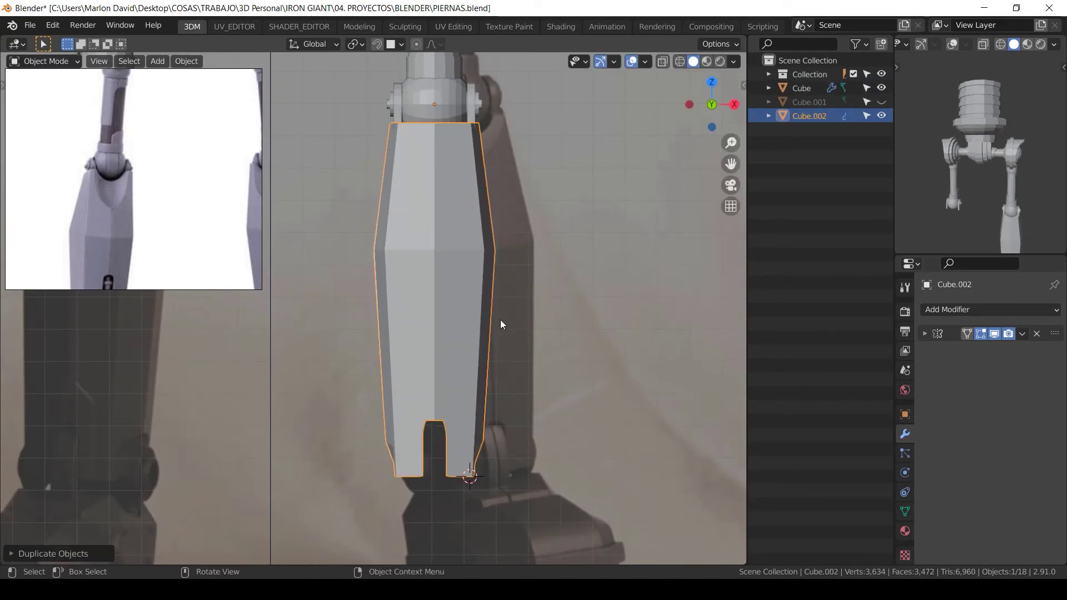
key("h")
left_click(881, 74)
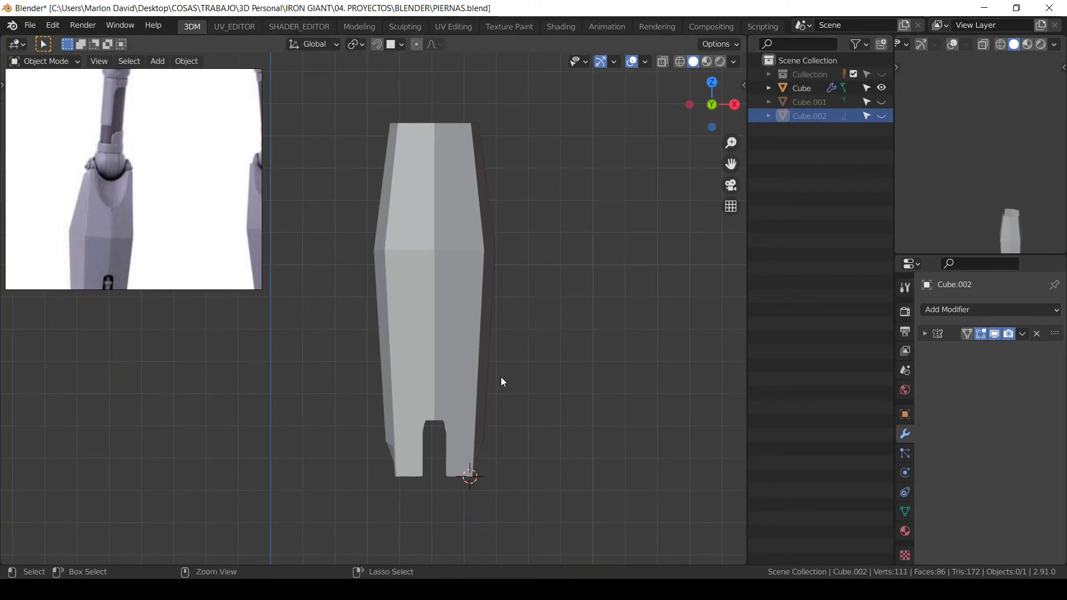
Step: Edit the shin shell and place the 3D cursor on the lower centre vertex of the ankle recess
middle_click_drag(501, 378, 467, 423, "ctrl")
middle_click_drag(467, 423, 494, 233, "shift")
left_click(461, 295)
key("Tab")
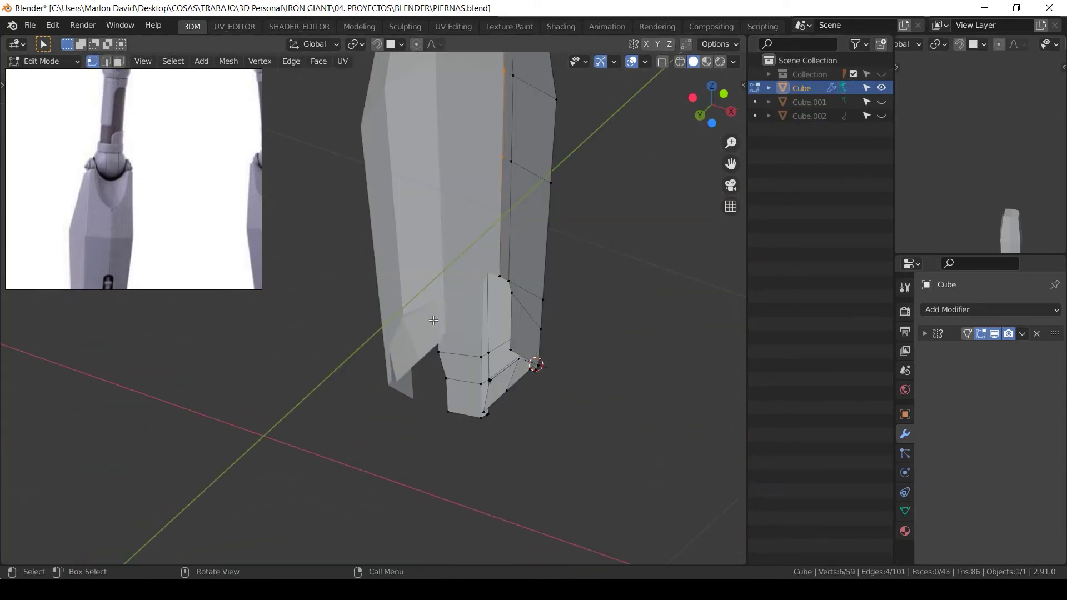
middle_click_drag(434, 321, 433, 232)
scroll(452, 302, "up", 3)
left_click(498, 259)
middle_click_drag(509, 266, 563, 332)
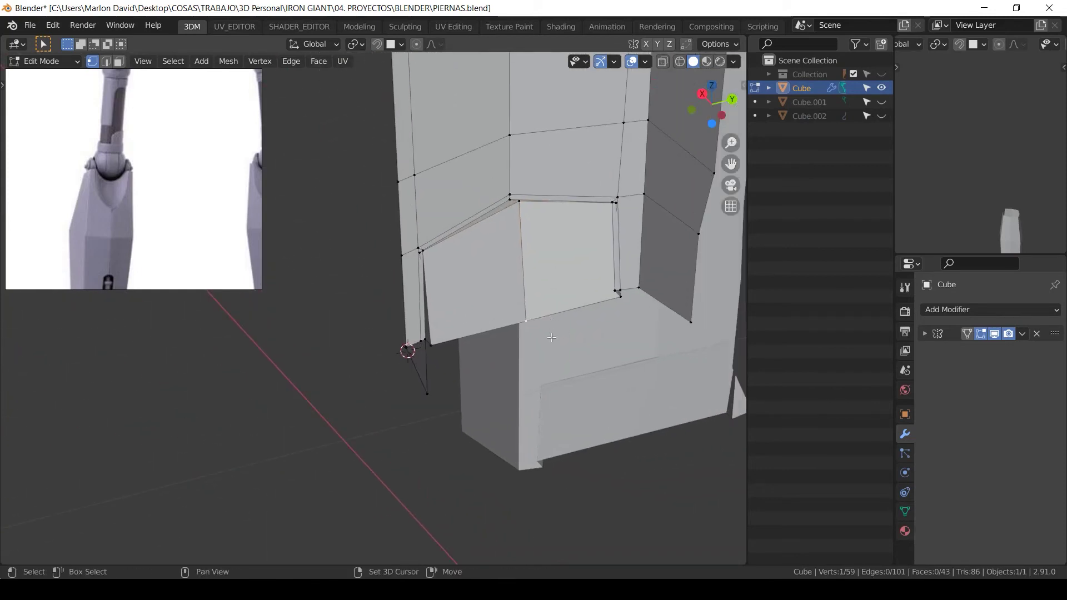
right_click_drag(551, 337, 526, 321, "shift")
Step: Select the two ankle recess faces and flatten them by scaling to 0 along X about the 3D cursor
left_click(478, 292)
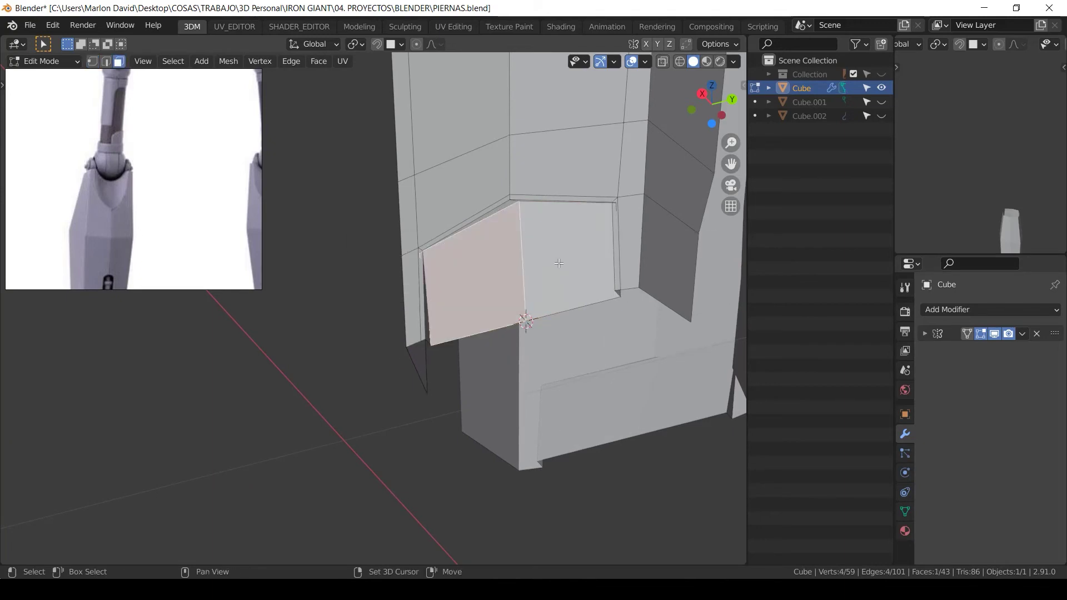
middle_click_drag(478, 293, 543, 305)
left_click(528, 297, "shift")
key("KP_1")
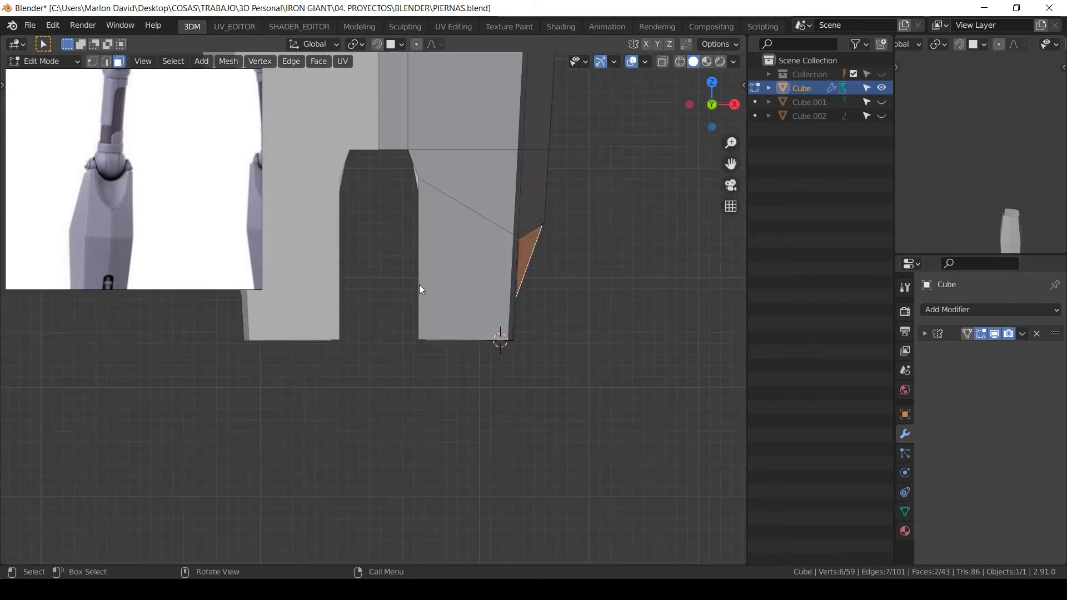
key("alt+z")
key("period")
key("s")
key("x")
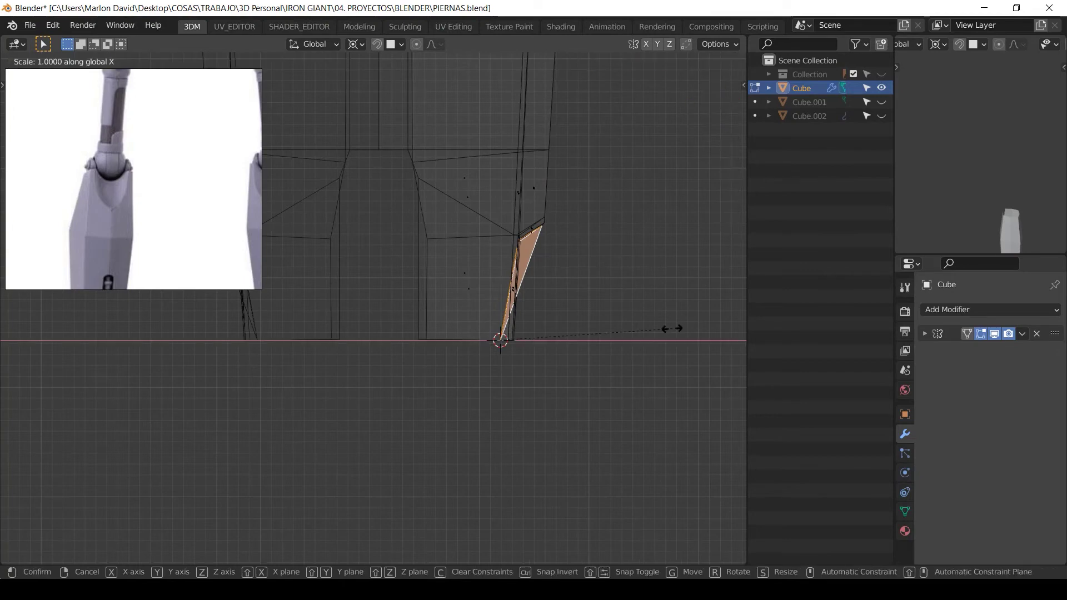
key("0")
key("Return")
Step: Align the recess's upper centre vertex with the 3D cursor by scaling it to 0 along Y
key("z")
mouse_move(589, 287)
middle_mouse_down()
mouse_move(543, 253)
mouse_move(514, 292)
mouse_move(522, 305)
middle_mouse_up()
scroll(464, 253, "up", 3)
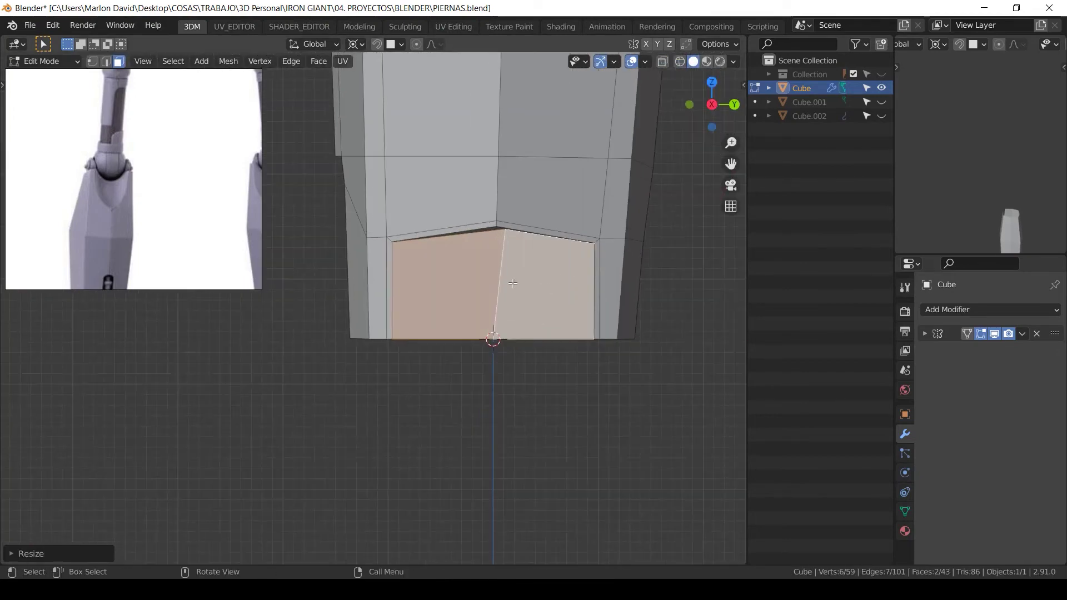
key("1")
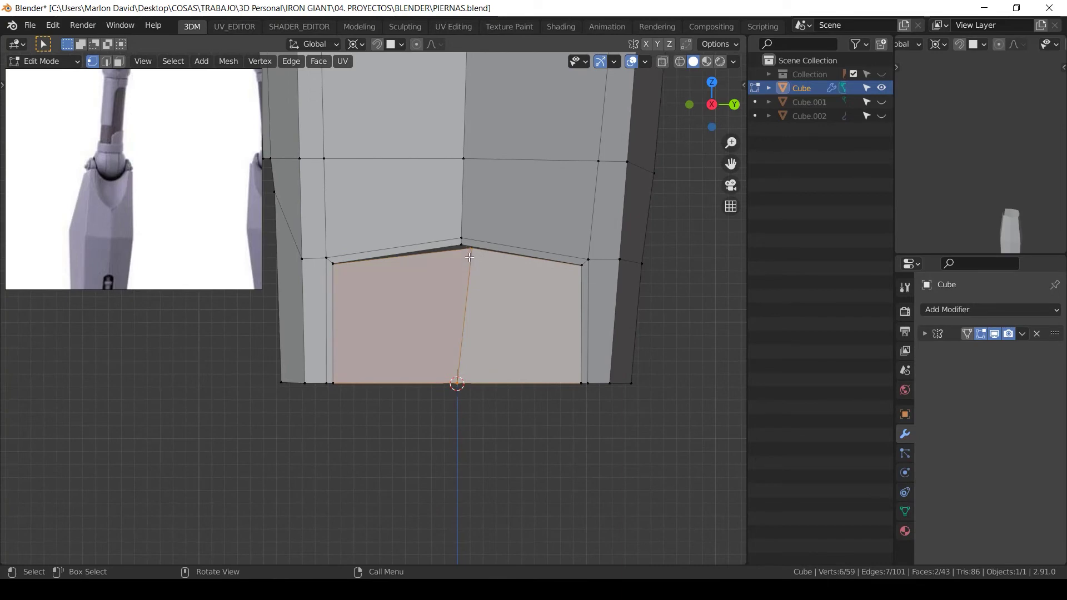
key("s")
key("x")
key("0")
key("Return")
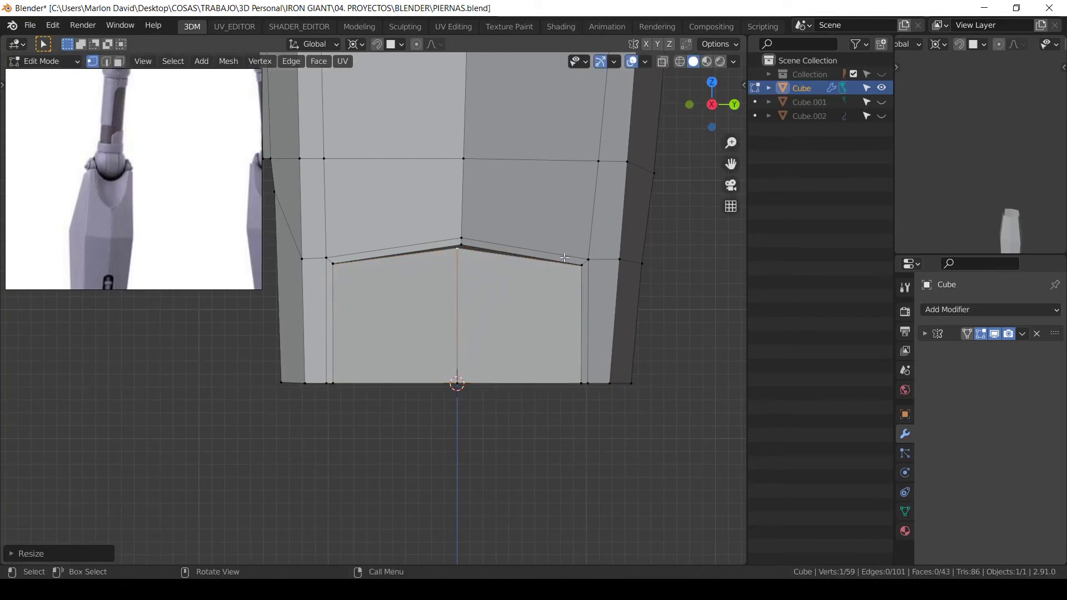
Step: Place the 3D cursor on the recess opening's apex and align the recess's centre edge to it by scaling to 0 along Y
scroll(475, 283, "up", 2)
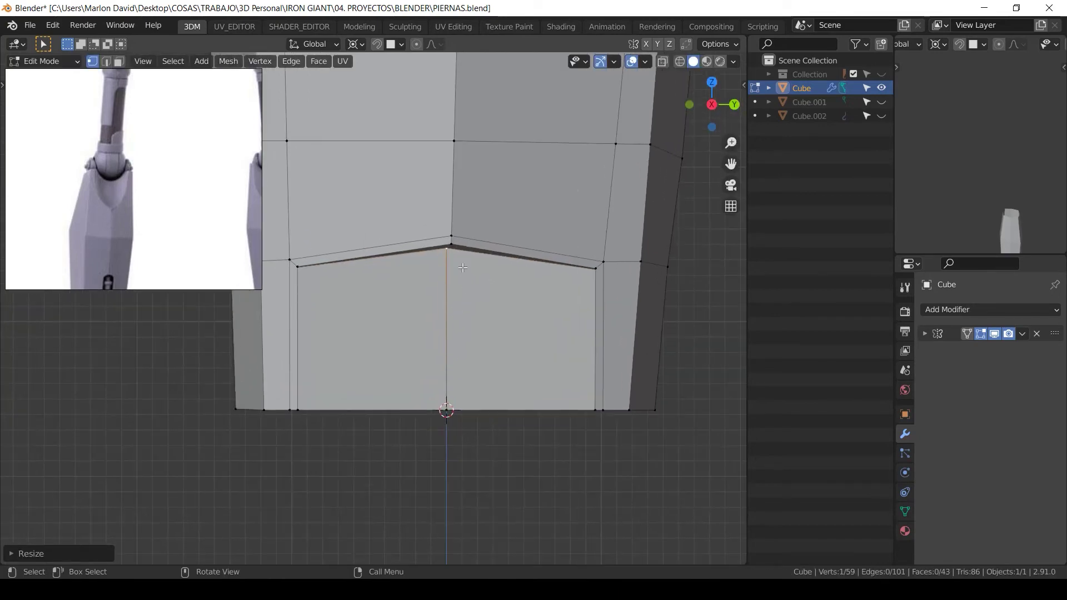
right_click(451, 245, "shift")
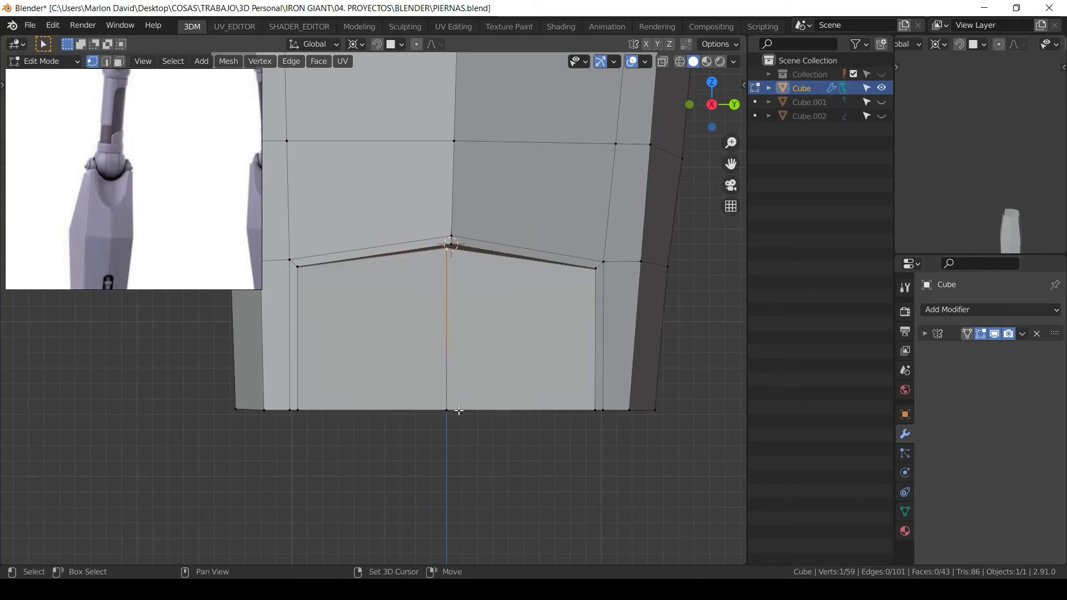
key("s")
key("x")
key("0")
key("Return")
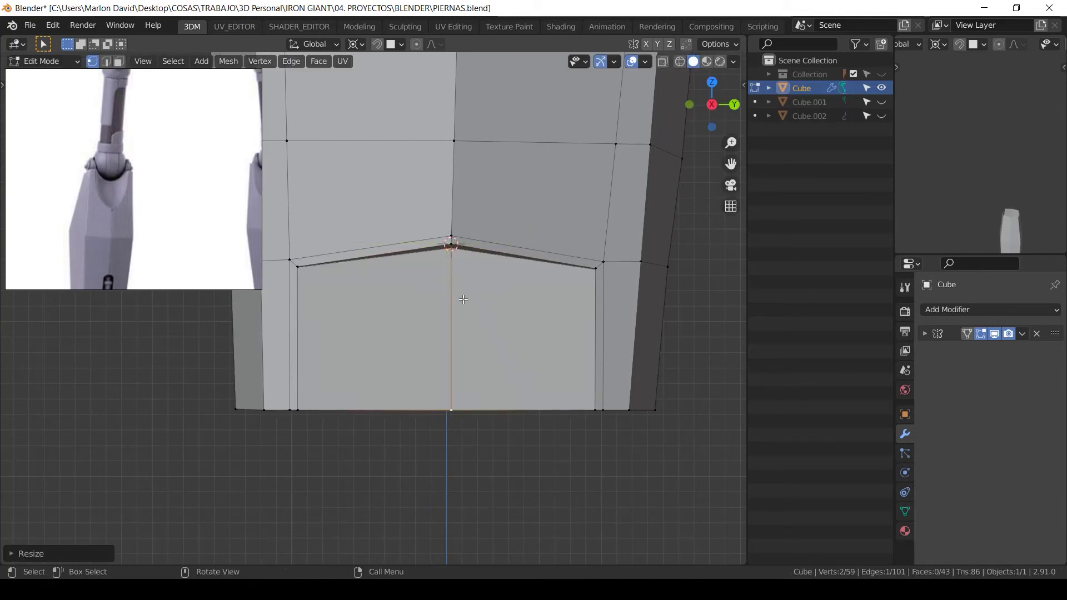
scroll(463, 299, "down", 3)
key("Tab")
scroll(479, 286, "down", 3)
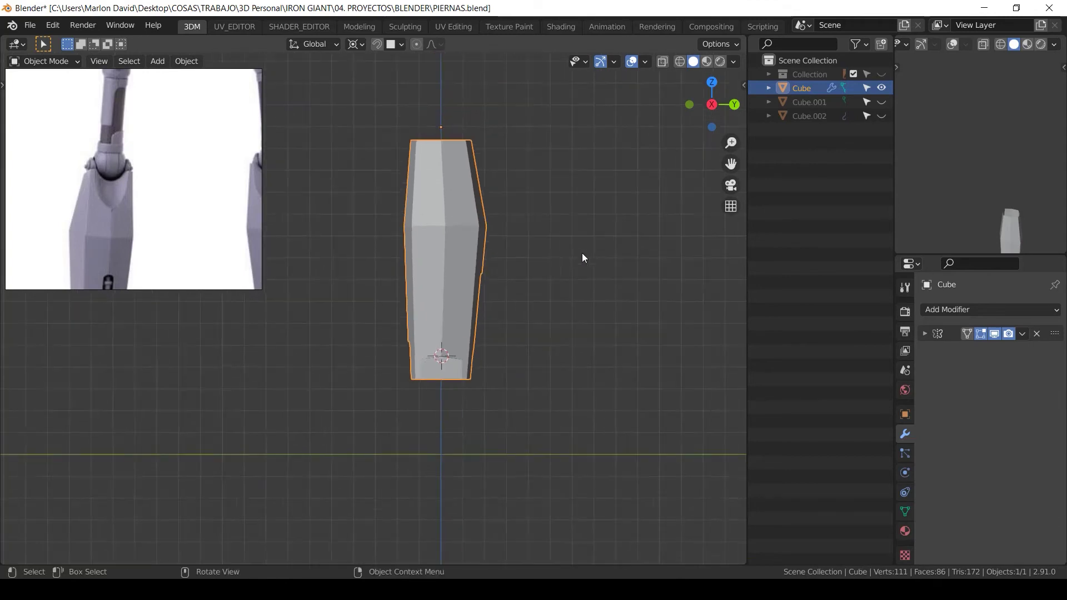
Step: Check the shin shell from several sides and apply its Mirror modifier
middle_click_drag(582, 255, 608, 238)
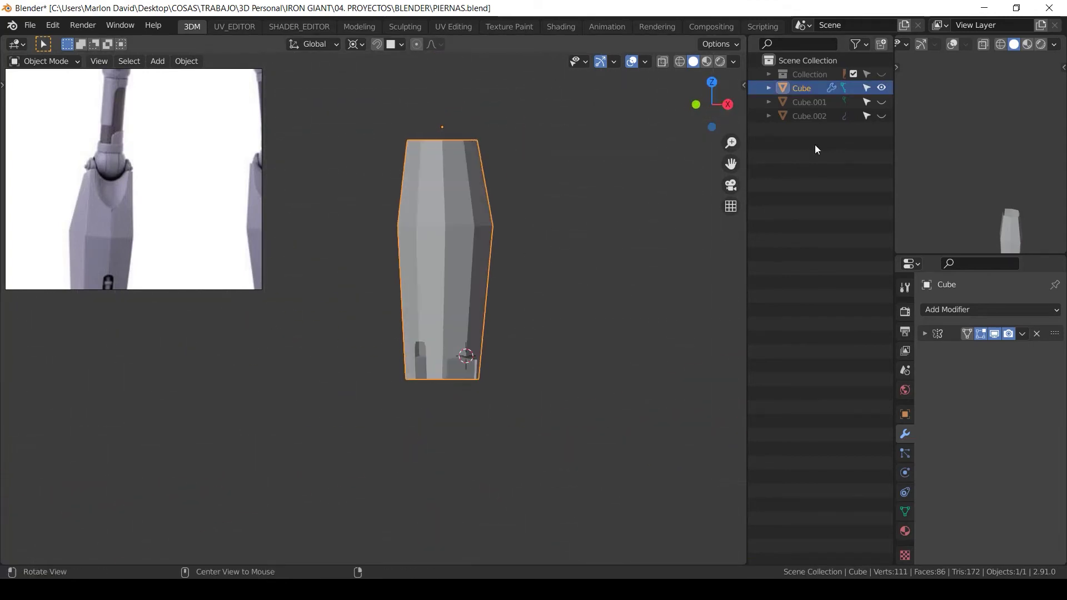
middle_click_drag(405, 238, 485, 223)
middle_click_drag(500, 179, 445, 211)
key("Tab")
scroll(445, 211, "up", 4)
key("KP_1")
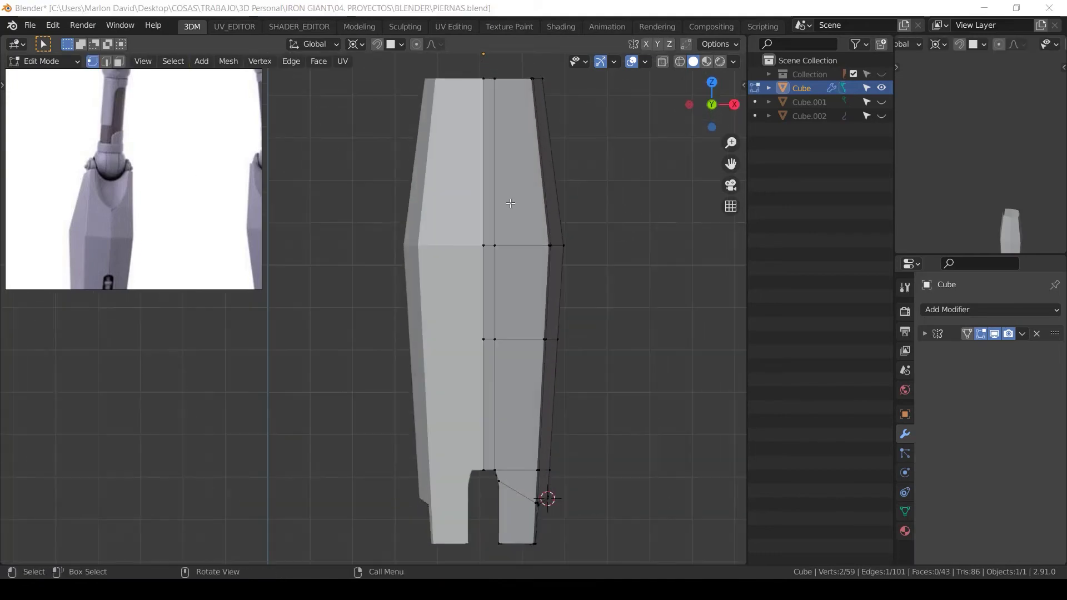
key("Tab")
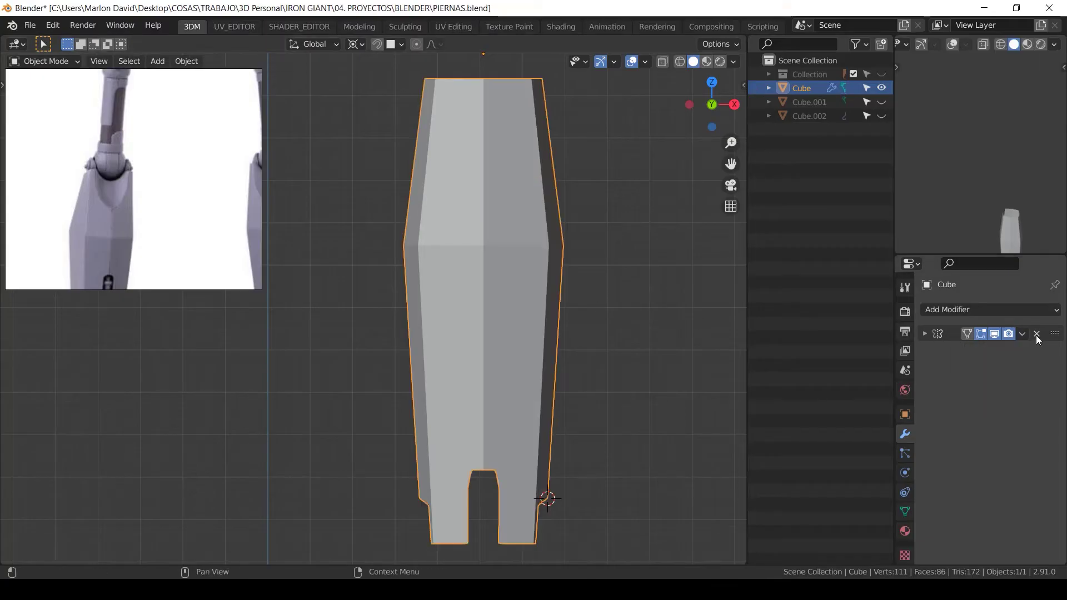
left_click(1021, 334)
left_click(954, 347)
Step: Select the edge loop around the shin's open upper end and fill it with a face
key("Tab")
middle_click_drag(445, 167, 403, 133)
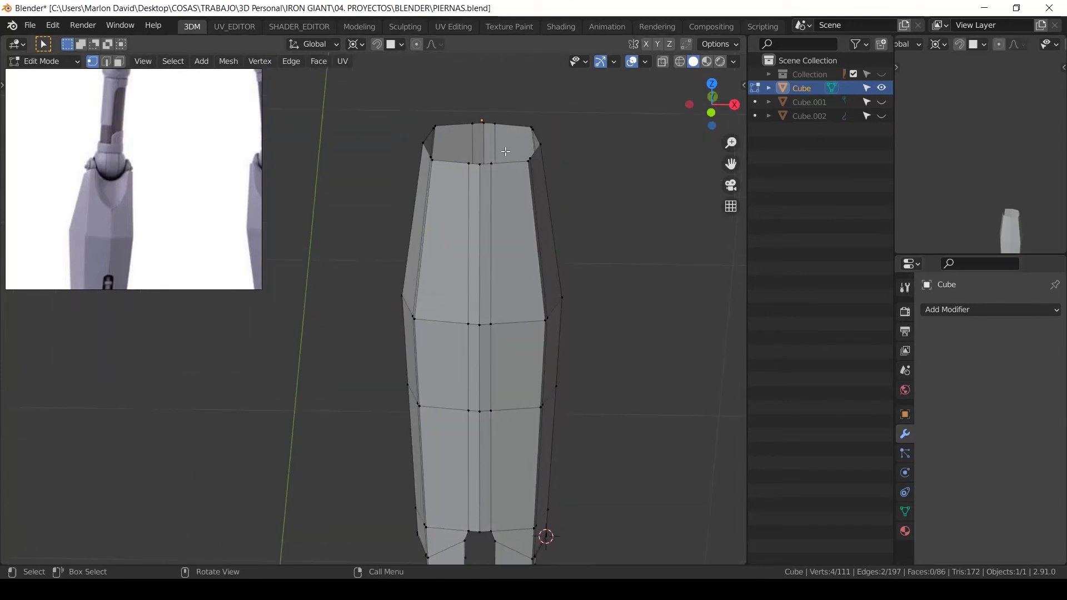
left_click(493, 161, "alt")
middle_click_drag(492, 162, 489, 185)
key("f")
Step: Select the two centre vertices of the shin's upper end and snap the 3D cursor to them
middle_click_drag(527, 262, 536, 357)
scroll(458, 259, "up", 3)
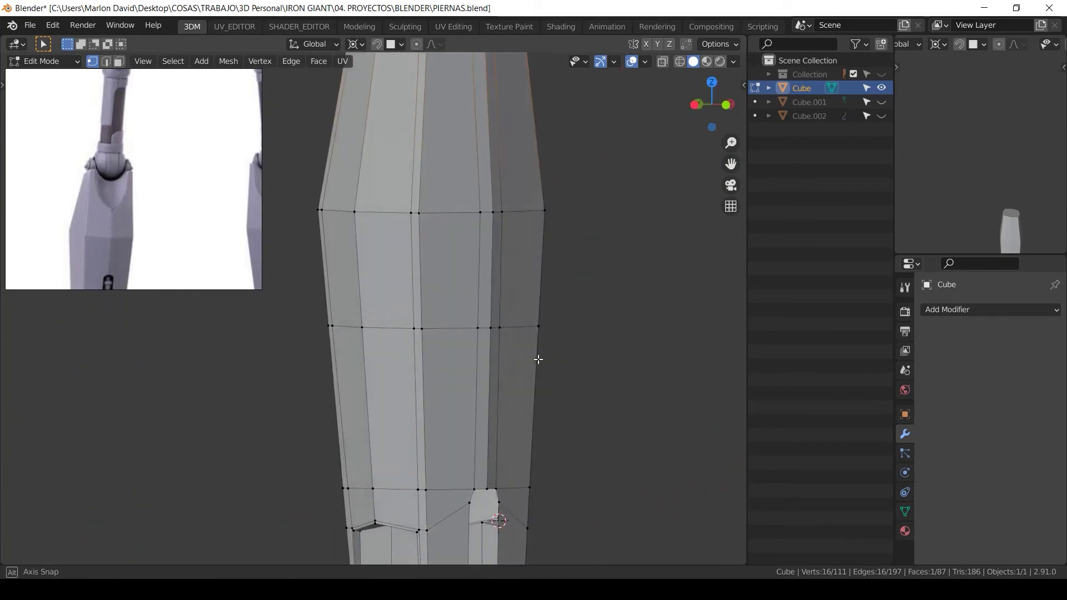
scroll(507, 238, "down", 3)
mouse_move(508, 239)
middle_mouse_down()
mouse_move(515, 250)
mouse_move(491, 289)
mouse_move(491, 240)
middle_mouse_up()
scroll(472, 236, "up", 2)
mouse_move(482, 201)
middle_mouse_down("shift")
mouse_move(454, 245)
mouse_move(455, 233)
middle_mouse_up("shift")
key("shift+z")
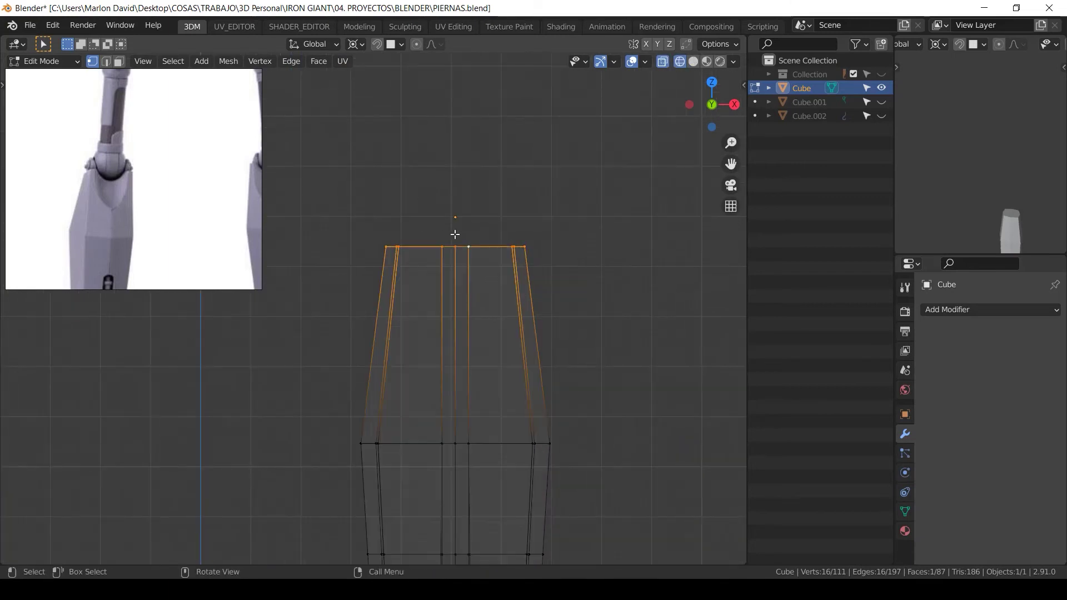
key("alt+a")
key("b")
left_click_drag(464, 234, 447, 264)
middle_click_drag(460, 286, 472, 284)
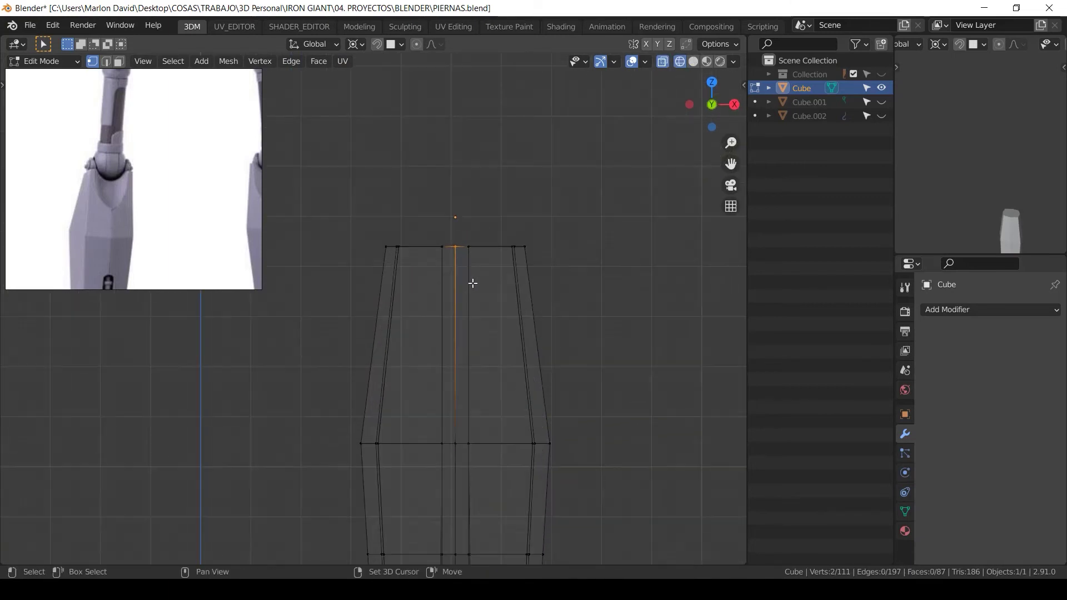
key("shift+s")
left_click(475, 355)
Step: Add a cylinder with 16 vertices at the 3D cursor in Object Mode
key("Tab")
key("z")
left_click(578, 257)
key("shift+a")
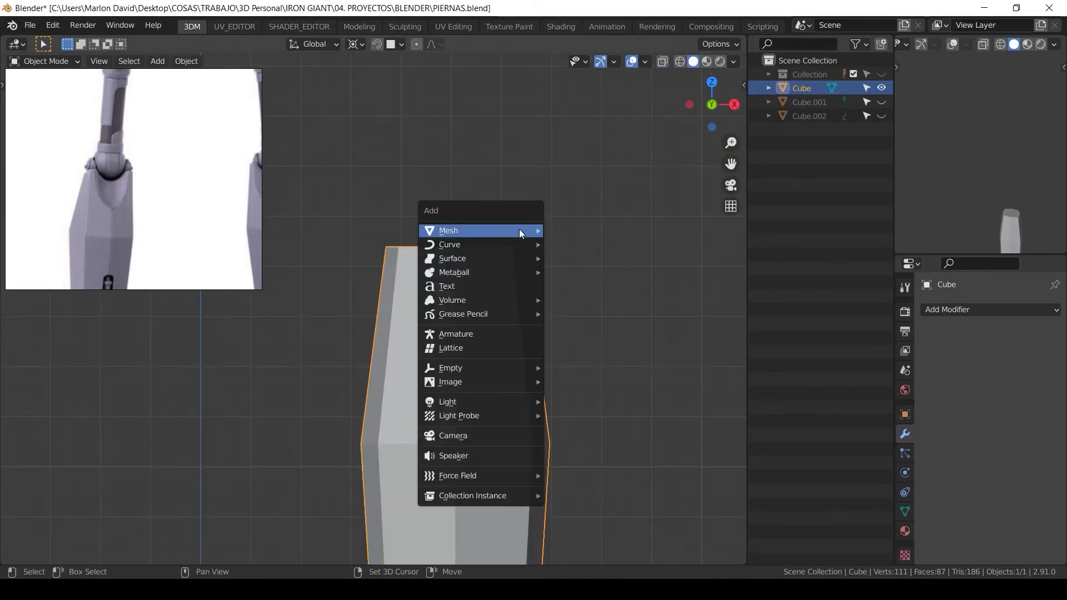
mouse_move(519, 229)
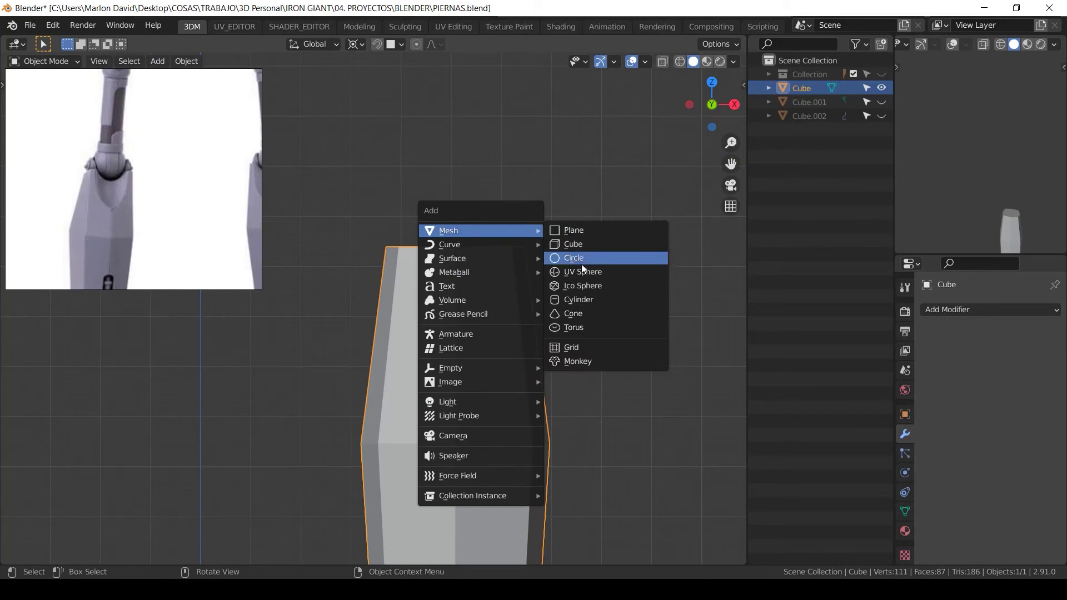
left_click(579, 299)
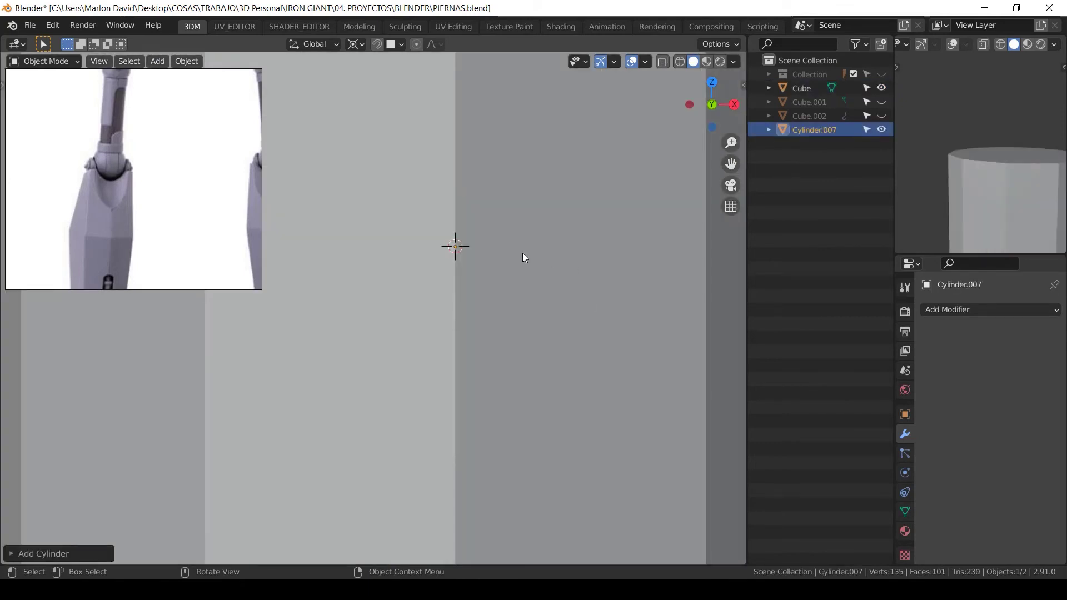
left_click(21, 553)
left_click(146, 389)
type("16")
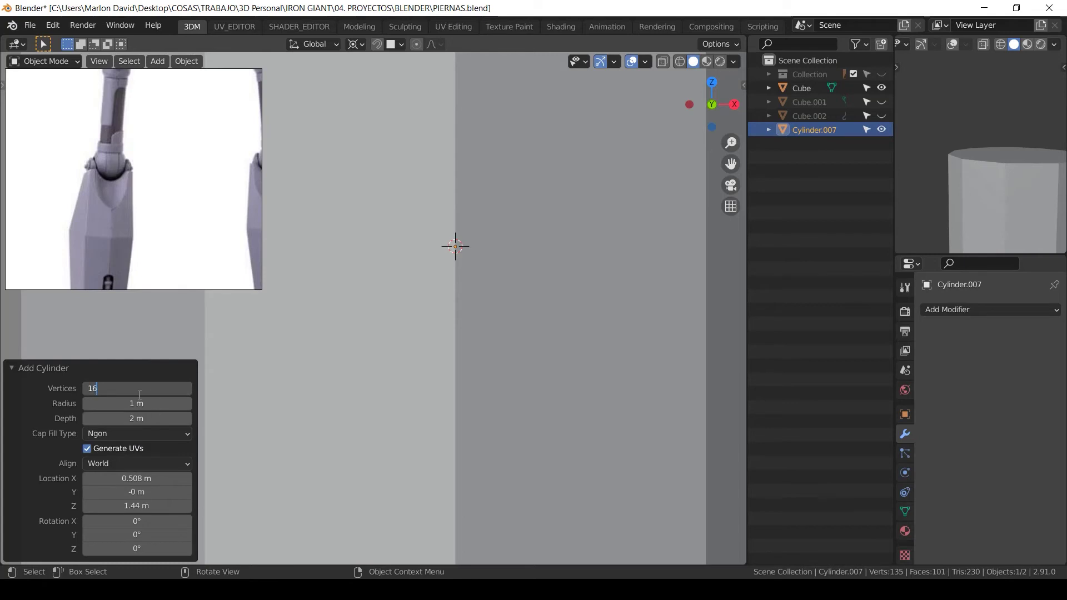
key("Return")
left_click(10, 367)
Step: Scale the cylinder down to knee size and rotate it 90° about X so it crosses the shin's upper end
key("s")
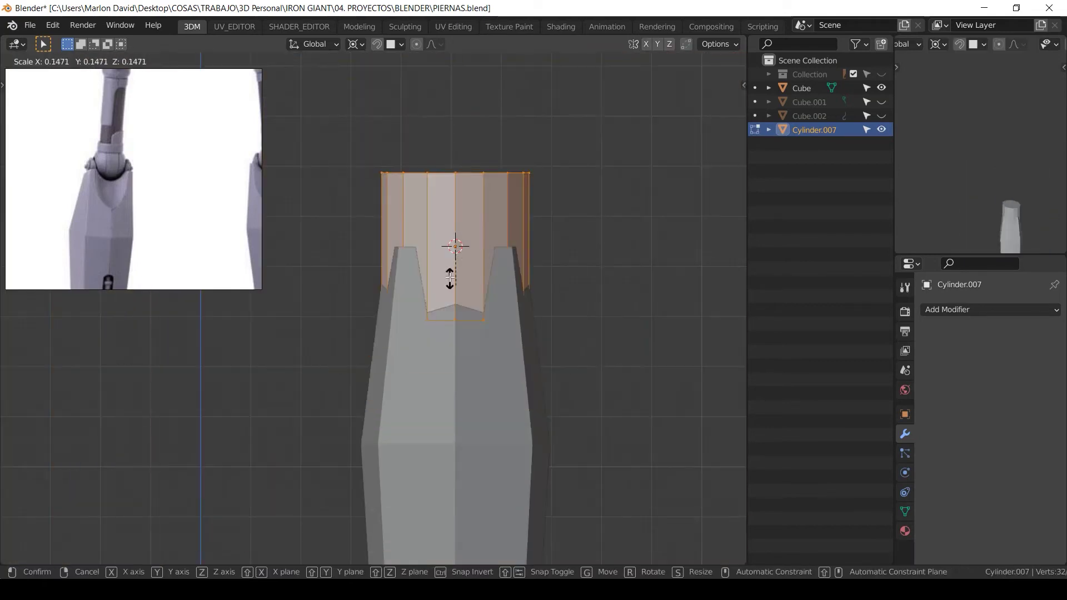
left_click(617, 353)
type("rx90")
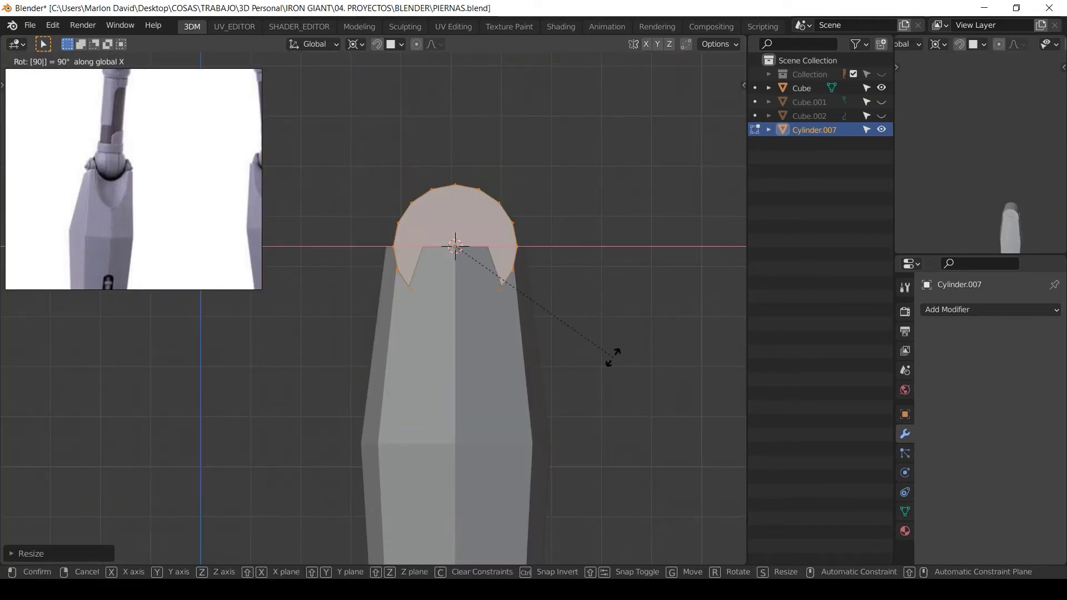
key("Return")
middle_click_drag(735, 287, 541, 309)
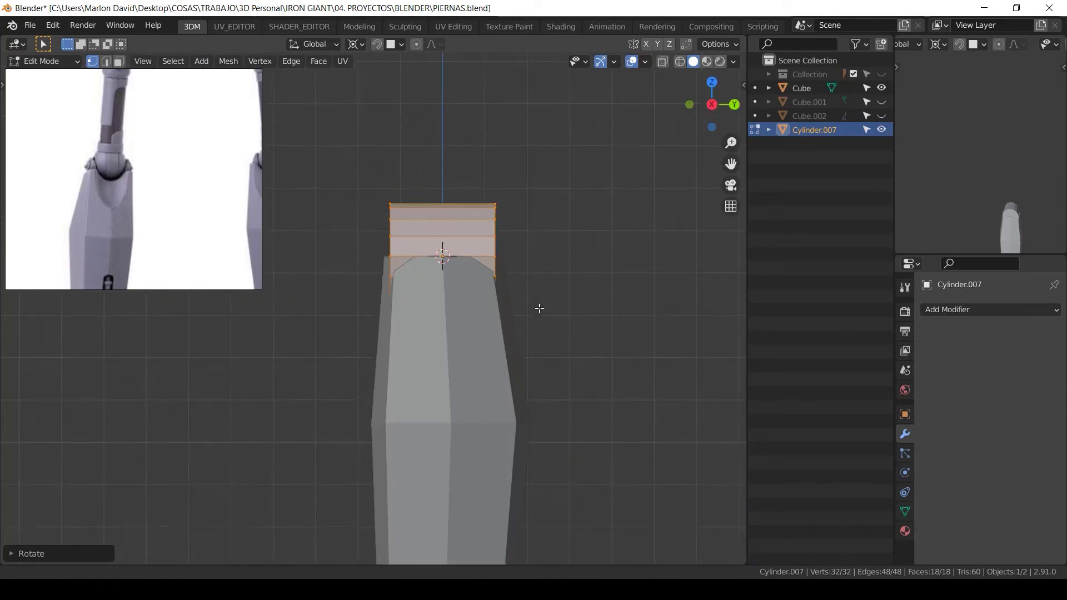
Step: Stretch the cylinder along Y by about 2.2 so it extends past both sides of the shin, then view it in wireframe
key("s")
key("y")
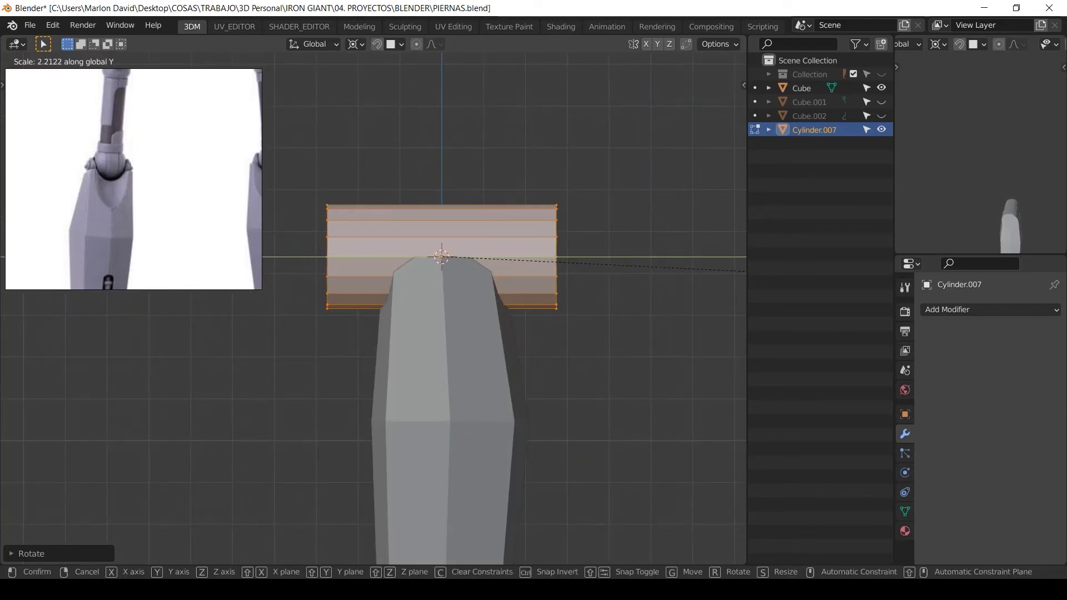
left_click(118, 276)
middle_click_drag(479, 311, 508, 281, "alt")
scroll(508, 282, "up", 4)
key("shift+z")
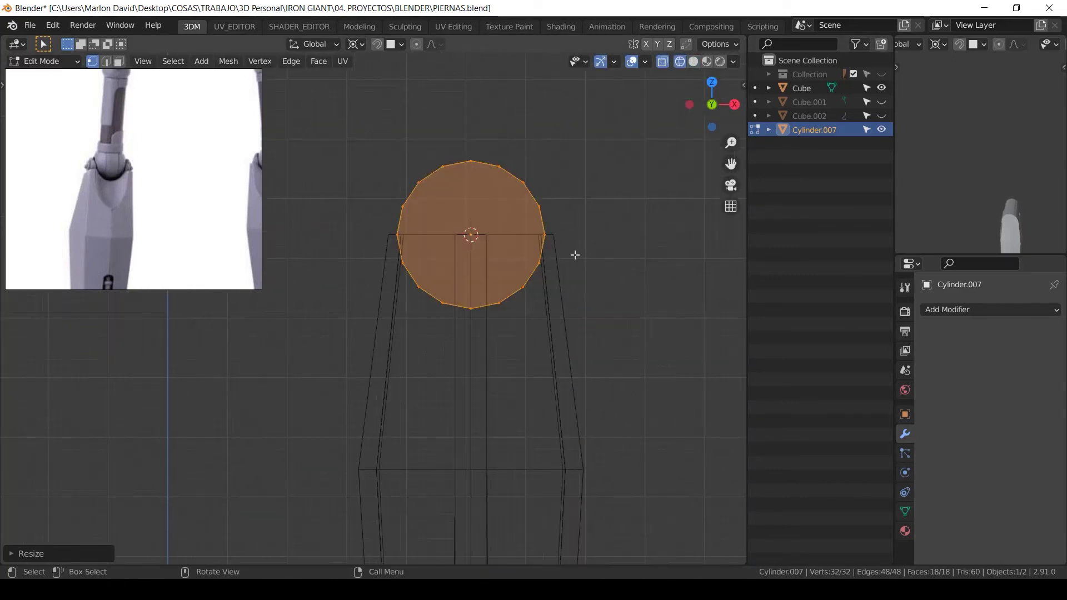
Step: Check the knee joint in the reference image and scale the whole cylinder down to about 0.76
middle_click_drag(78, 175, 253, 176)
middle_click_drag(22, 181, 181, 184)
scroll(137, 184, "down", 5)
middle_click_drag(78, 187, 162, 194)
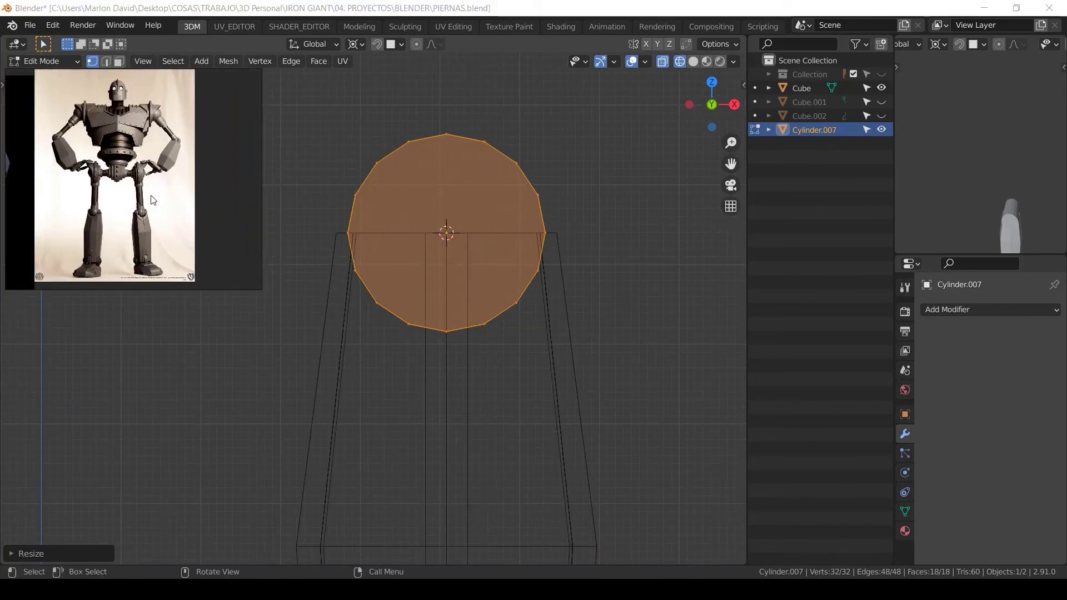
scroll(156, 223, "up", 4)
scroll(122, 214, "up", 5)
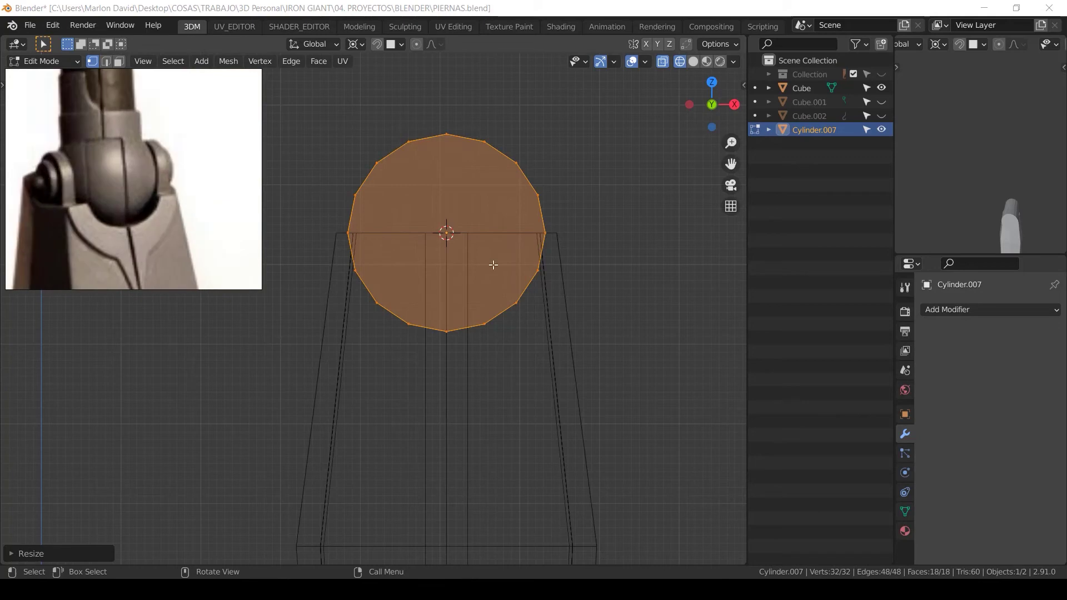
left_click(544, 236)
key("k")
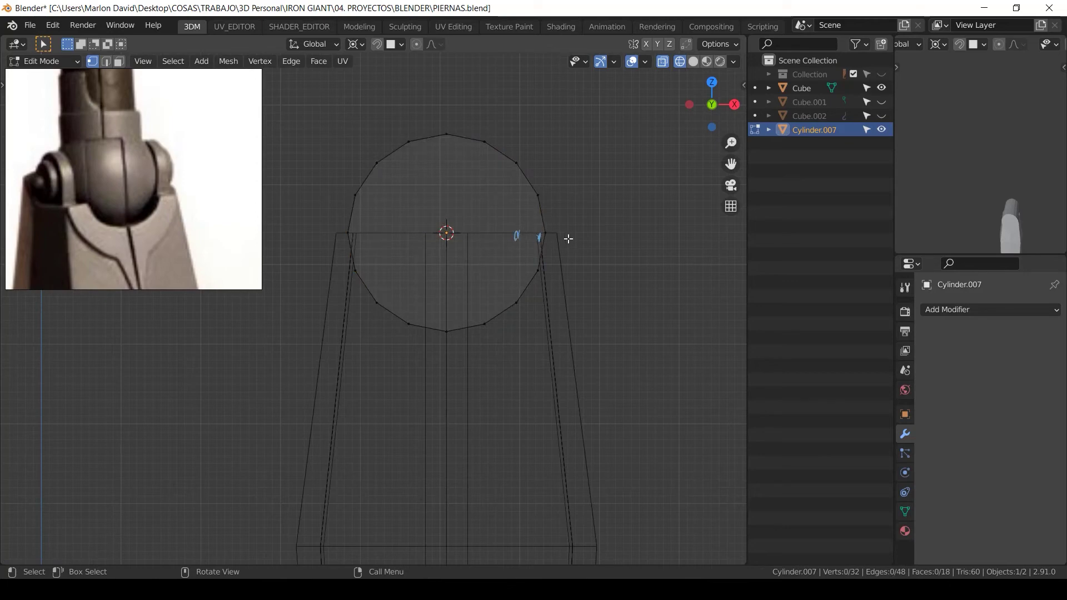
key("a")
key("s")
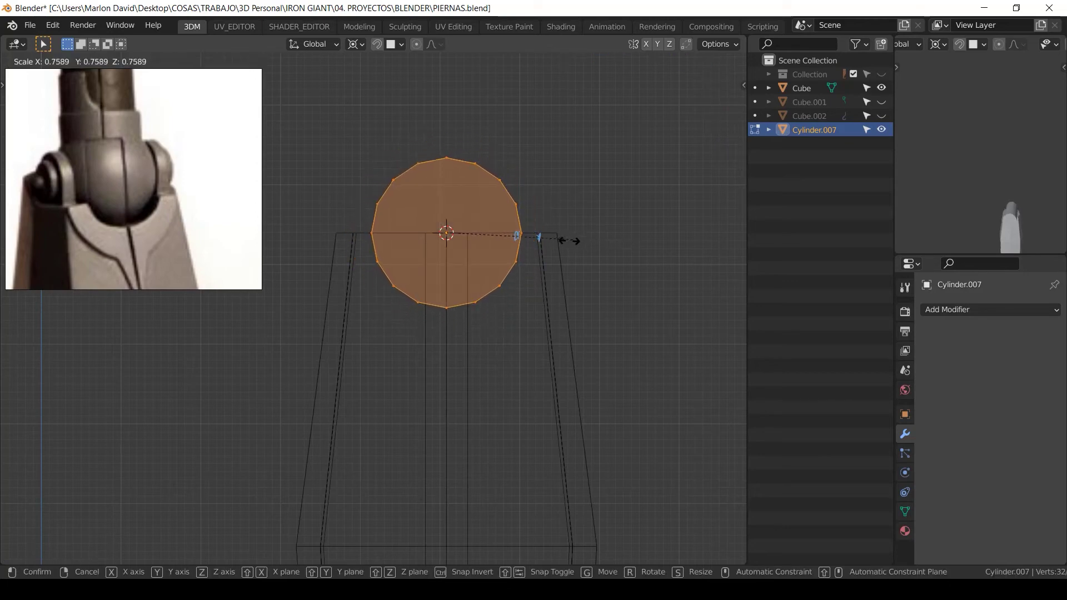
left_click(562, 243)
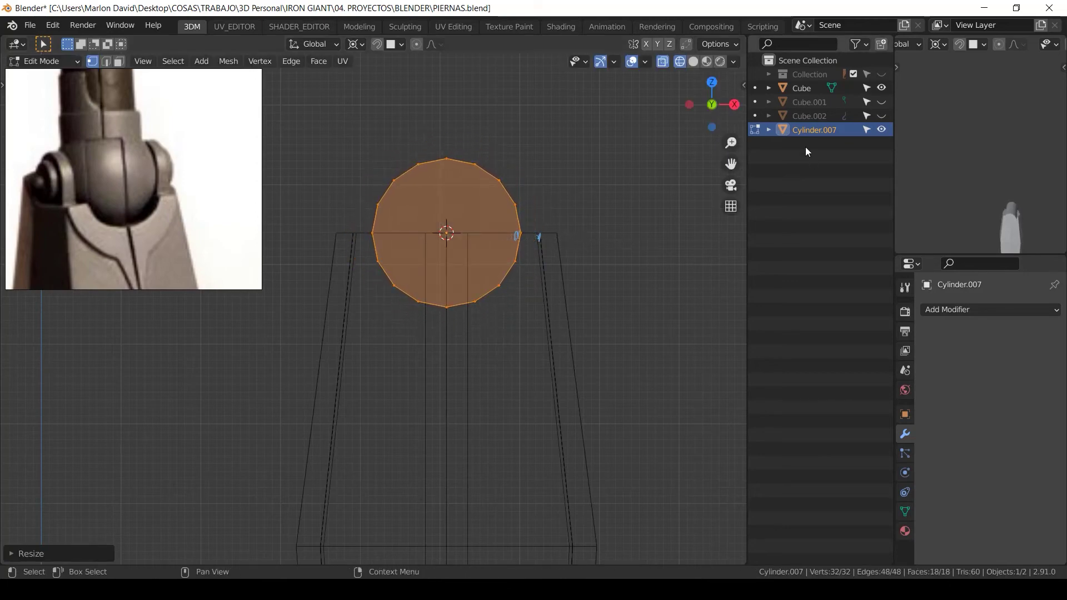
Step: Show the Collection with the leg parts and flatten the cylinder along Z to about 0.65 of its height
left_click(882, 74)
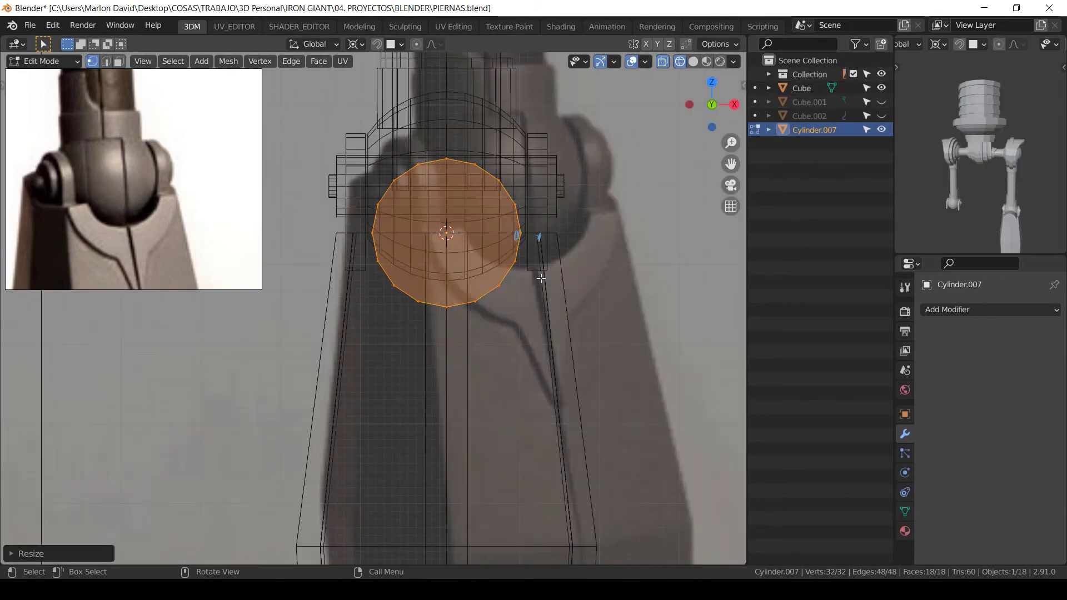
middle_click_drag(541, 278, 523, 362, "ctrl")
key("s")
key("z")
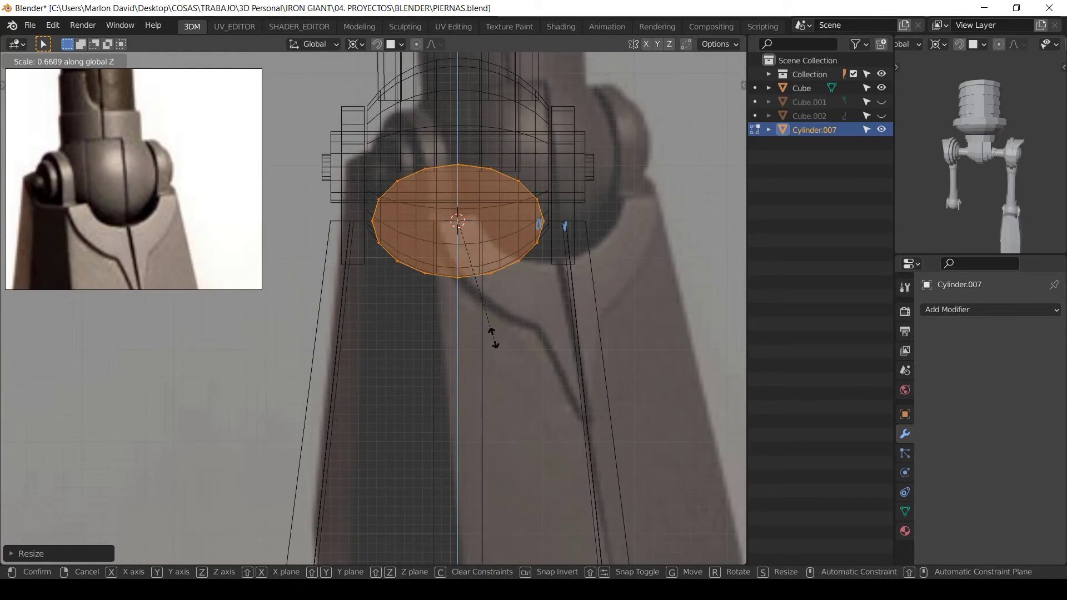
left_click(494, 334)
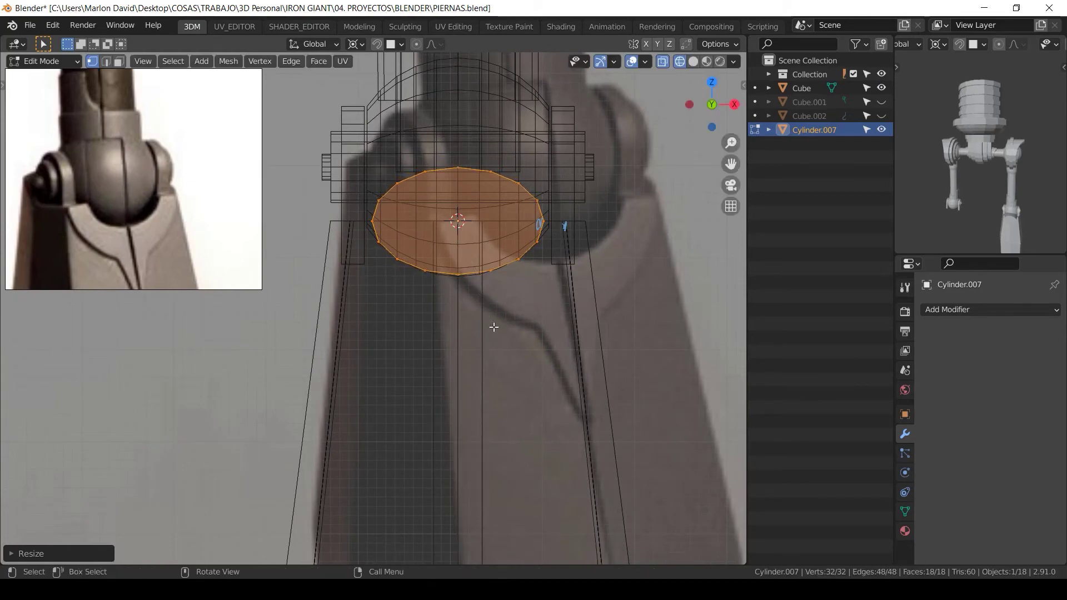
left_click(494, 333)
key("a")
key("s")
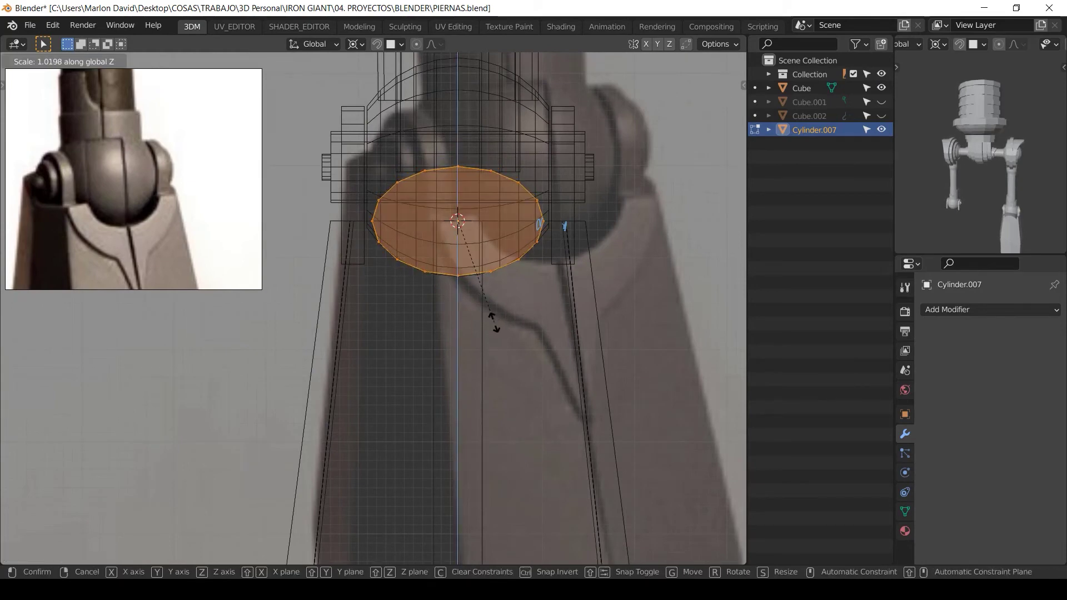
left_click(494, 325)
Step: Scale the flattened cylinder up by about 1.05 and fine-tune its height along Z to match the knee ball
middle_click_drag(566, 220, 560, 209)
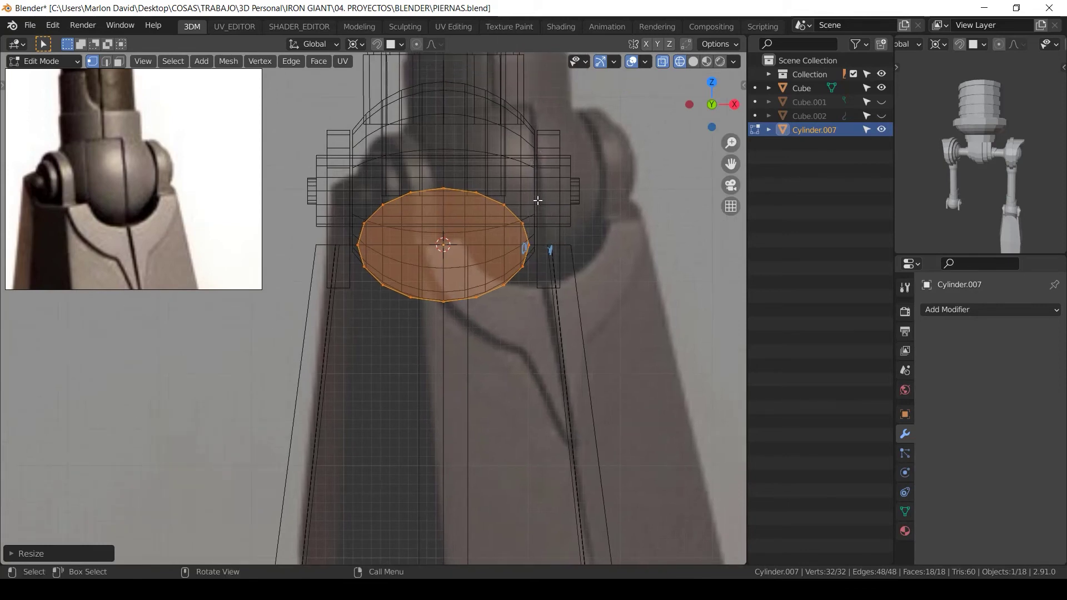
middle_click_drag(419, 167, 446, 174)
key("s")
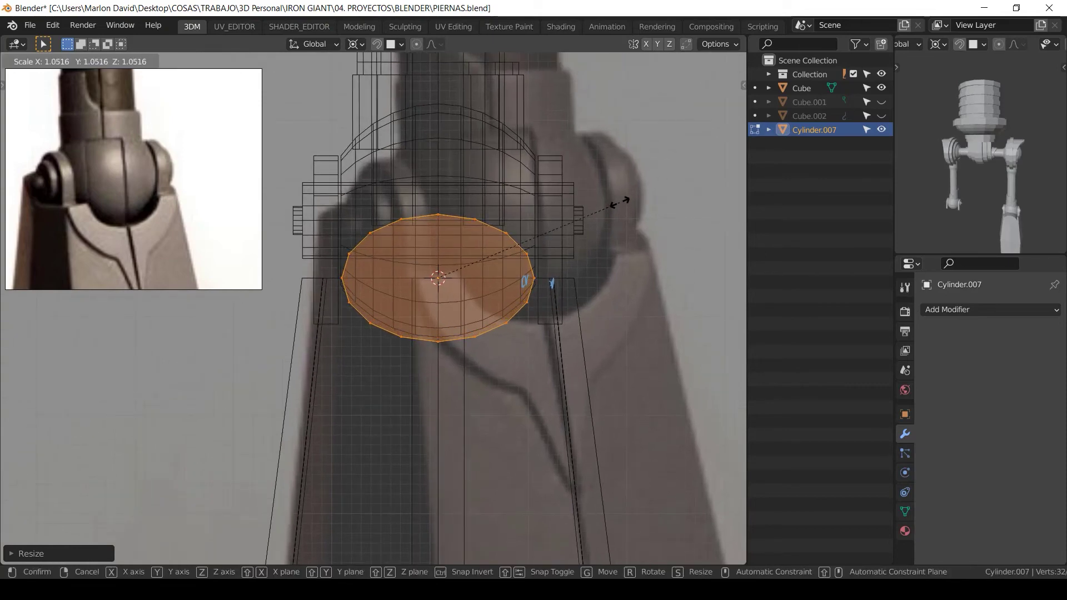
left_click(621, 202)
key("s")
key("z")
left_click(496, 371)
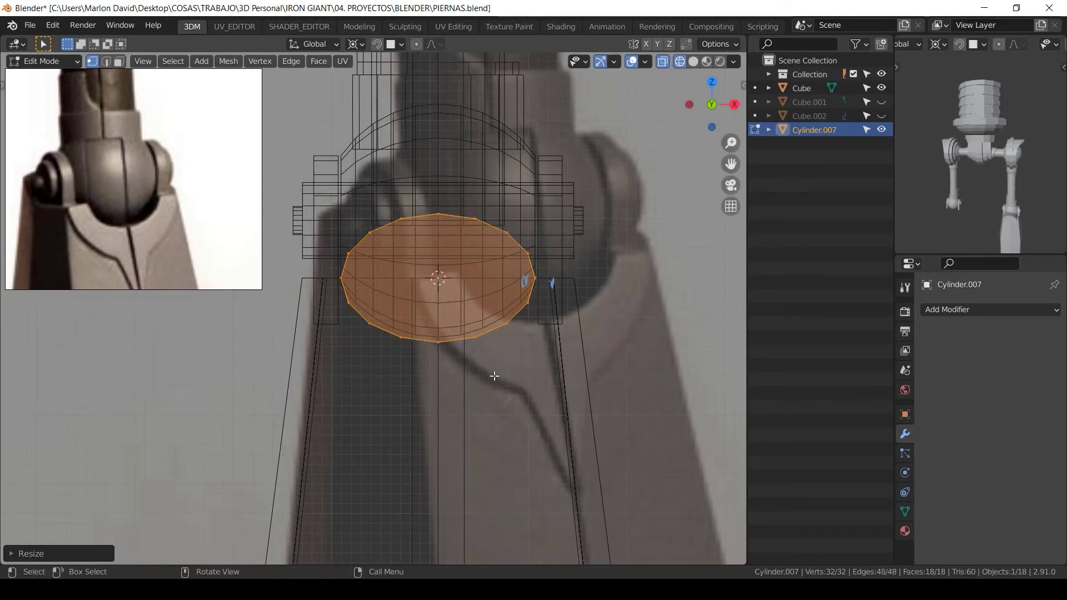
Step: Move the cylinder up about 0.02 m along Z and scale it up by about 1.06
key("g")
key("z")
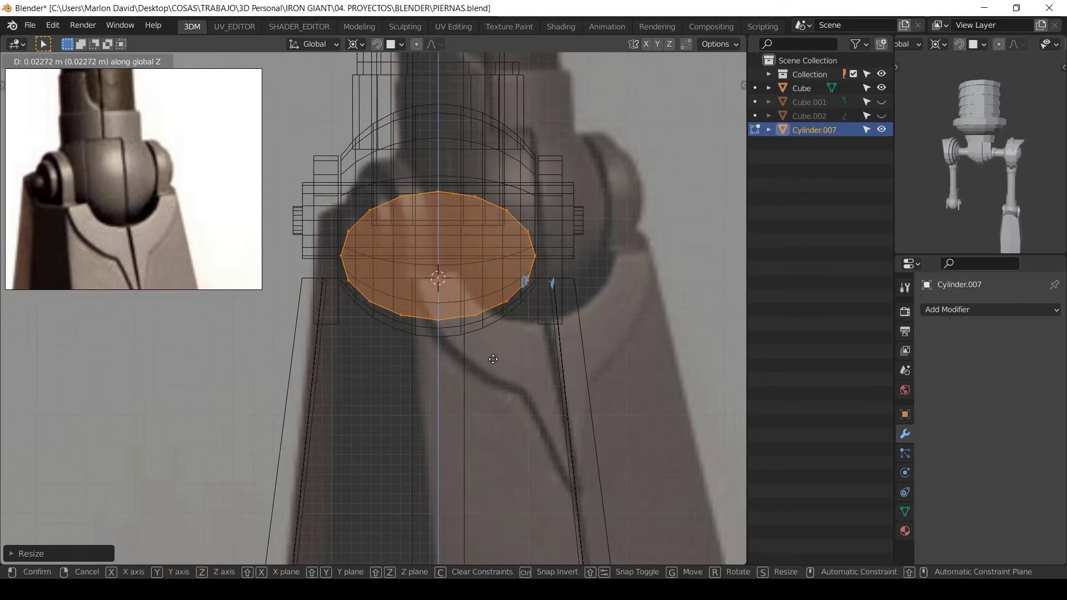
left_click(493, 350)
key("s")
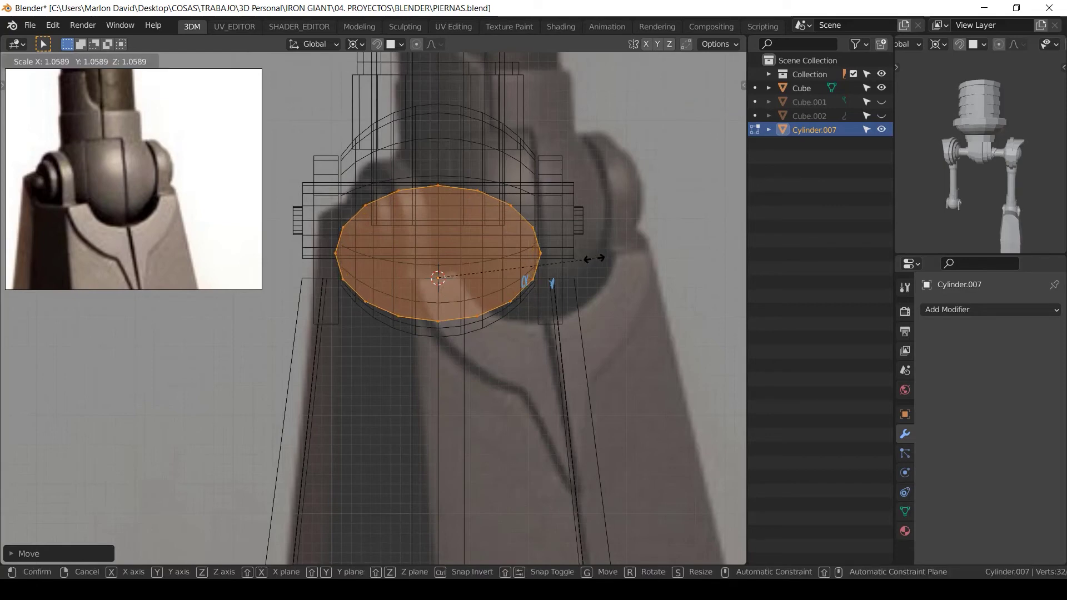
left_click(593, 256)
Step: Scale the cylinder along Z by about 1.29, enlarge it overall by about 1.02, and return to Object Mode
key("s")
key("z")
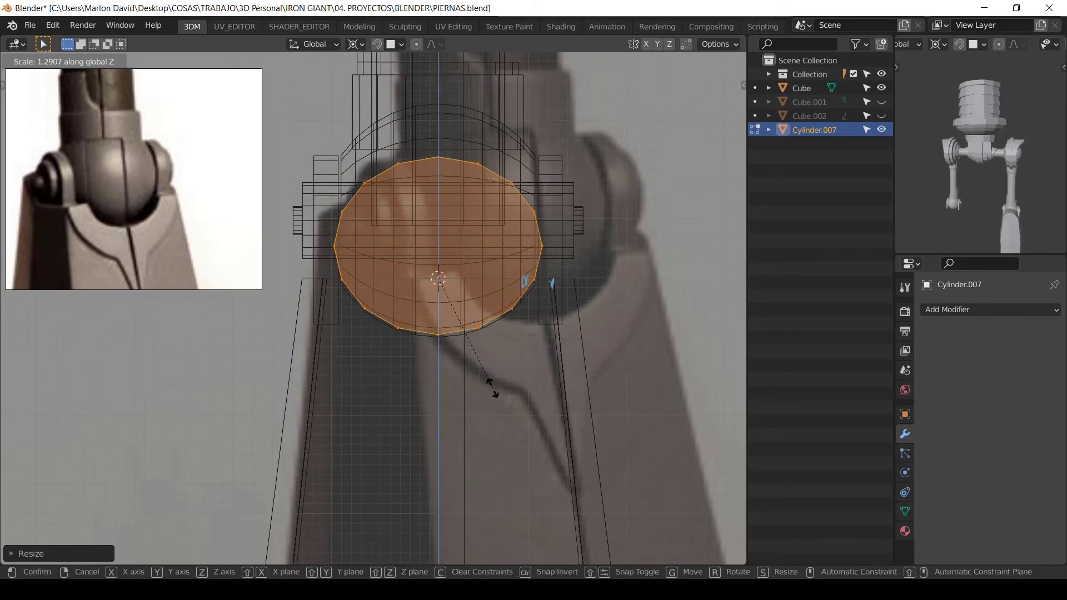
left_click(491, 390)
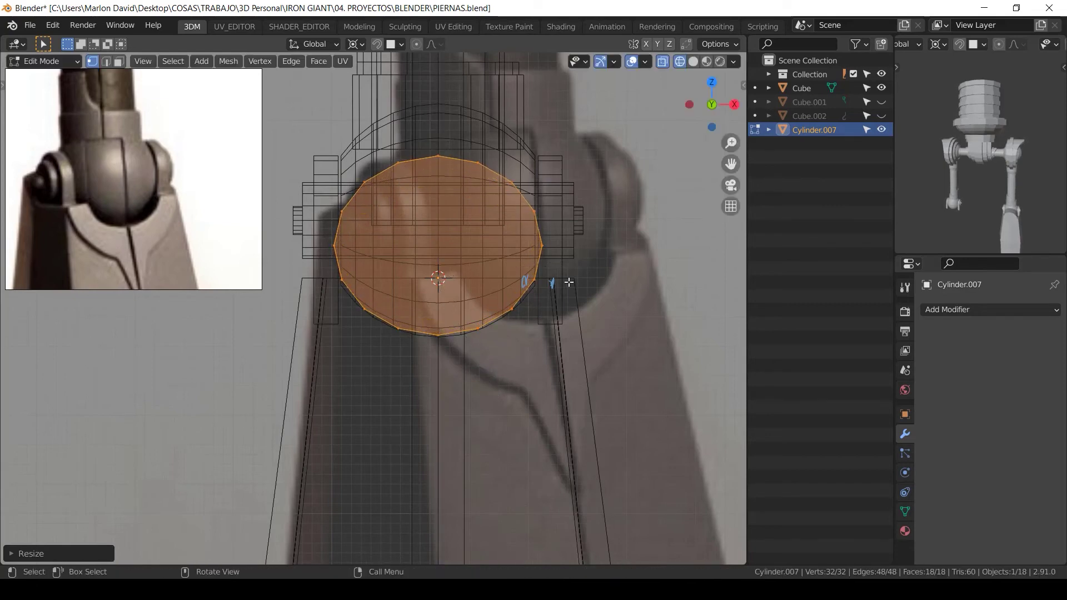
key("s")
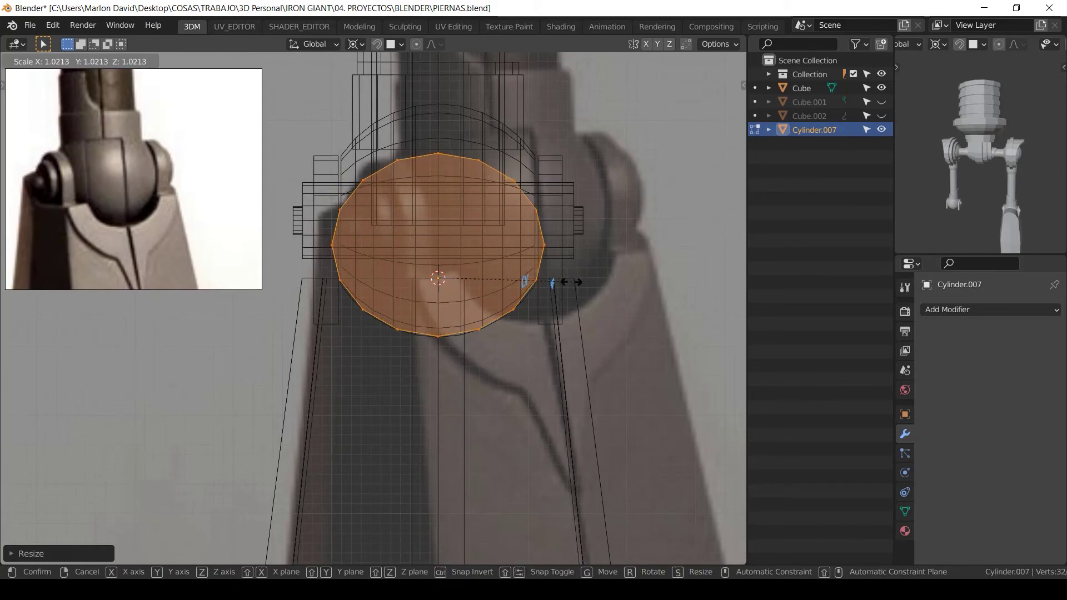
left_click(571, 282)
key("Tab")
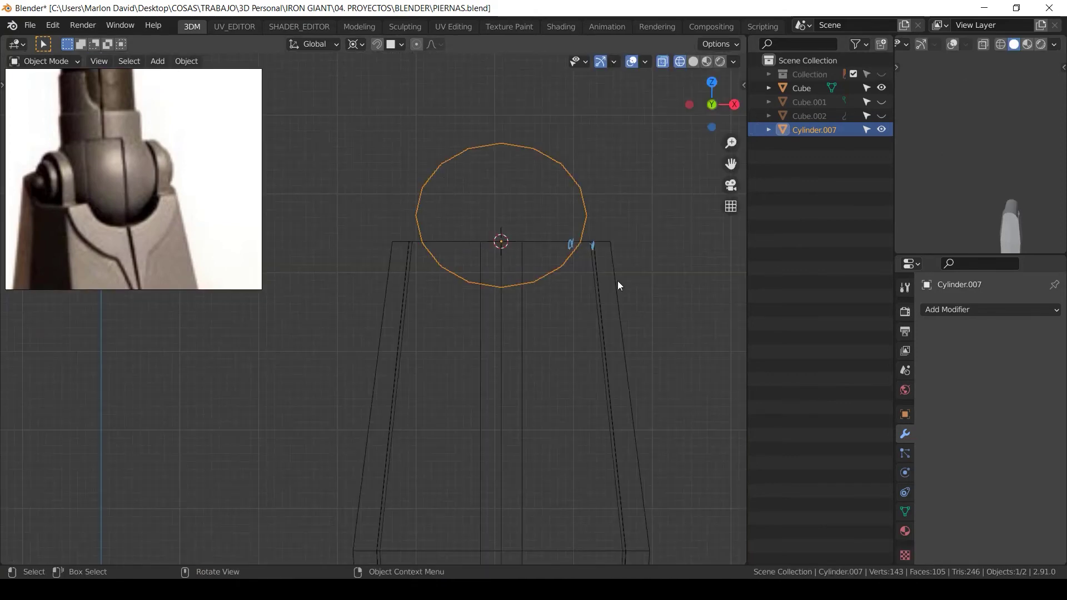
Step: Hide the cylinder and snap the 3D cursor to the centre vertex on the +Y edge of the shin's upper end
key("z")
left_click(692, 271)
mouse_move(545, 306)
middle_mouse_down()
mouse_move(525, 227)
mouse_move(572, 248)
mouse_move(531, 252)
mouse_move(512, 276)
mouse_move(376, 261)
mouse_move(469, 296)
mouse_move(455, 301)
middle_mouse_up()
key("h")
left_click(464, 301)
key("Tab")
key("shift+s")
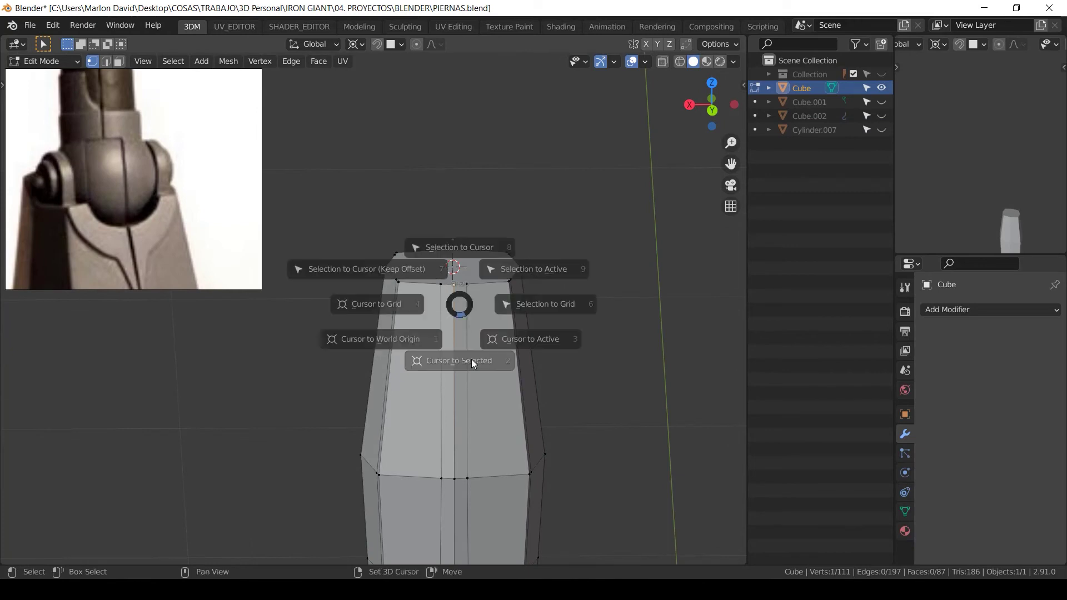
left_click(470, 383)
key("Tab")
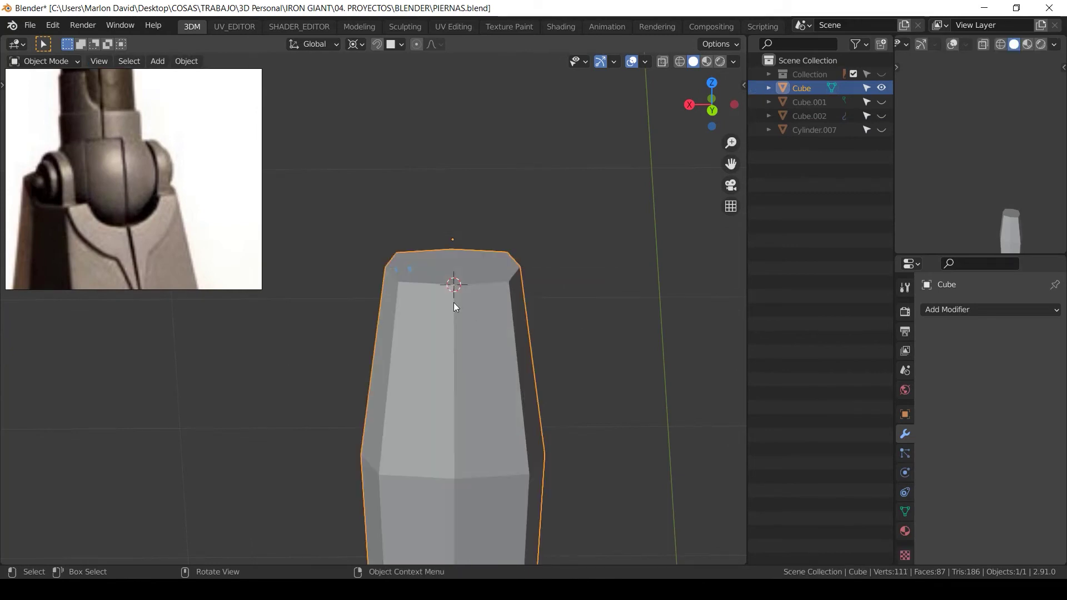
Step: Add a UV sphere with 12 segments and 10 rings at the 3D cursor and scale it down to roughly knee size
middle_click_drag(453, 302, 614, 288)
key("shift+a")
mouse_move(613, 288)
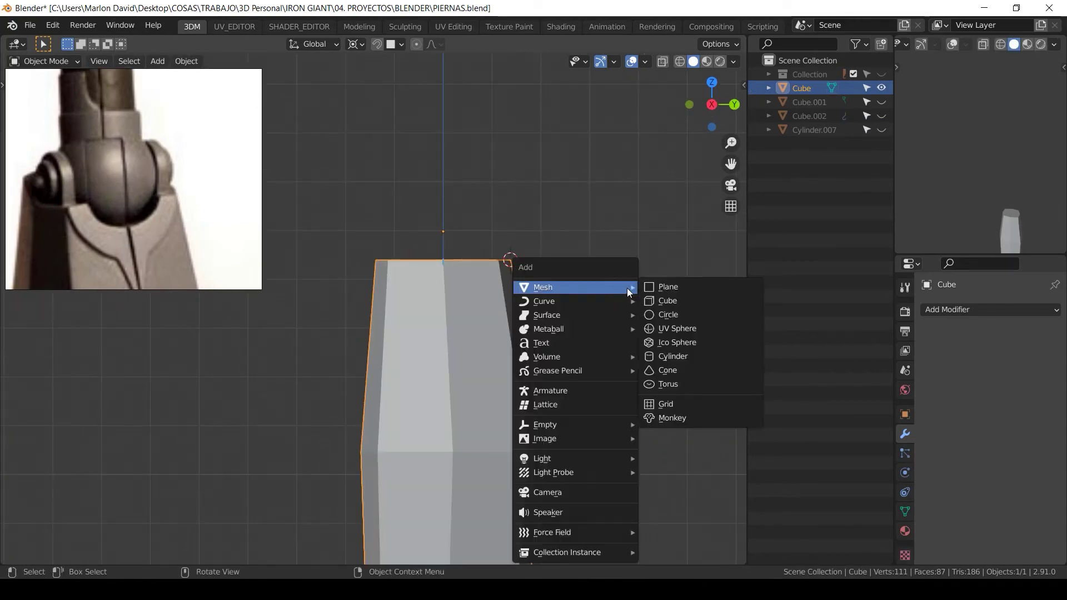
left_click(693, 332)
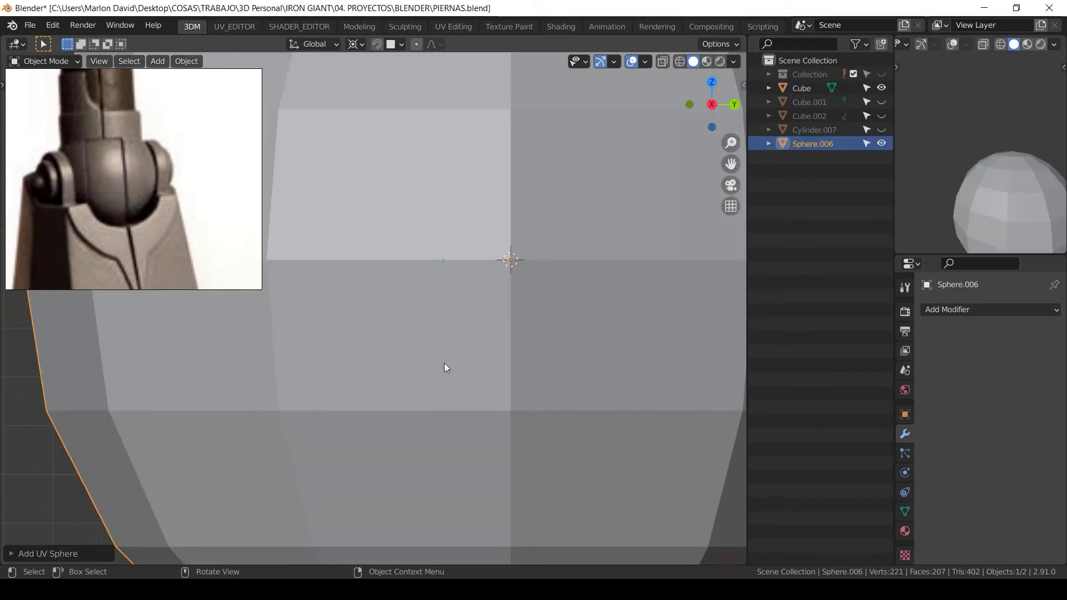
left_click(20, 553)
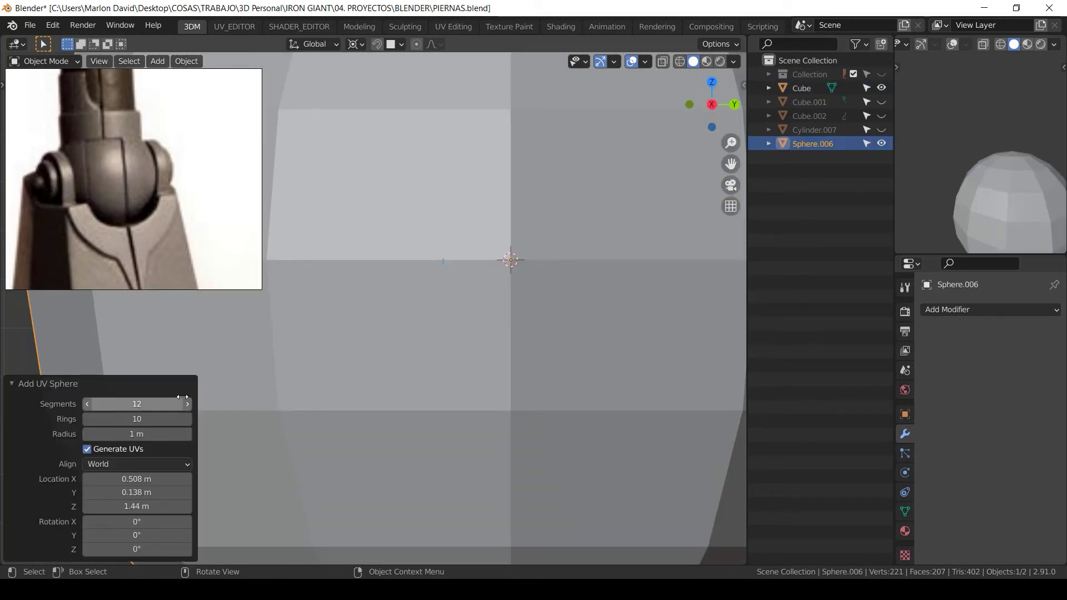
left_click(15, 383)
key("s")
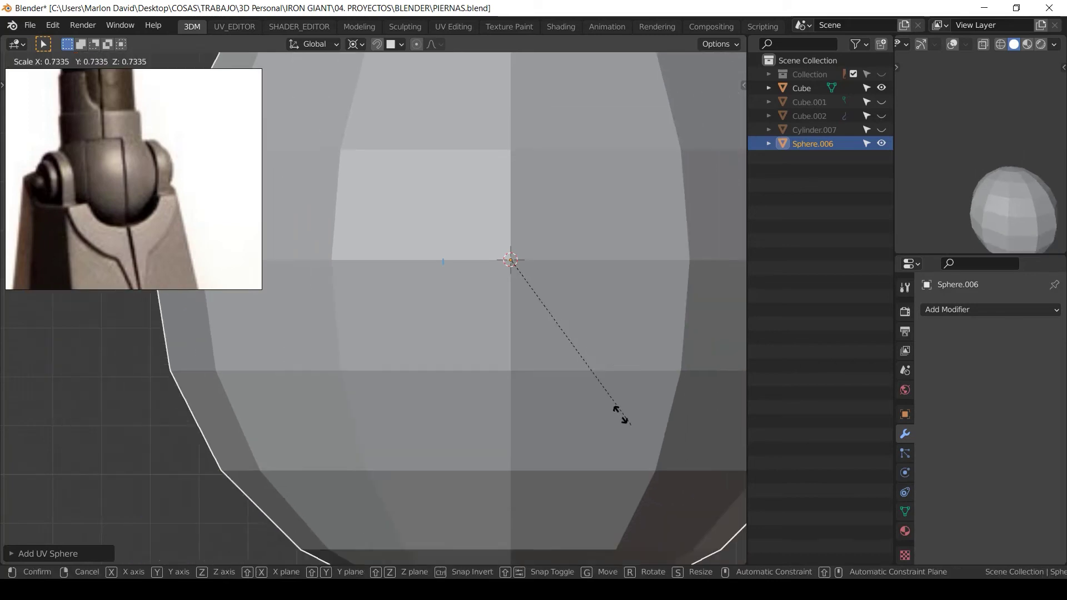
left_click(541, 306)
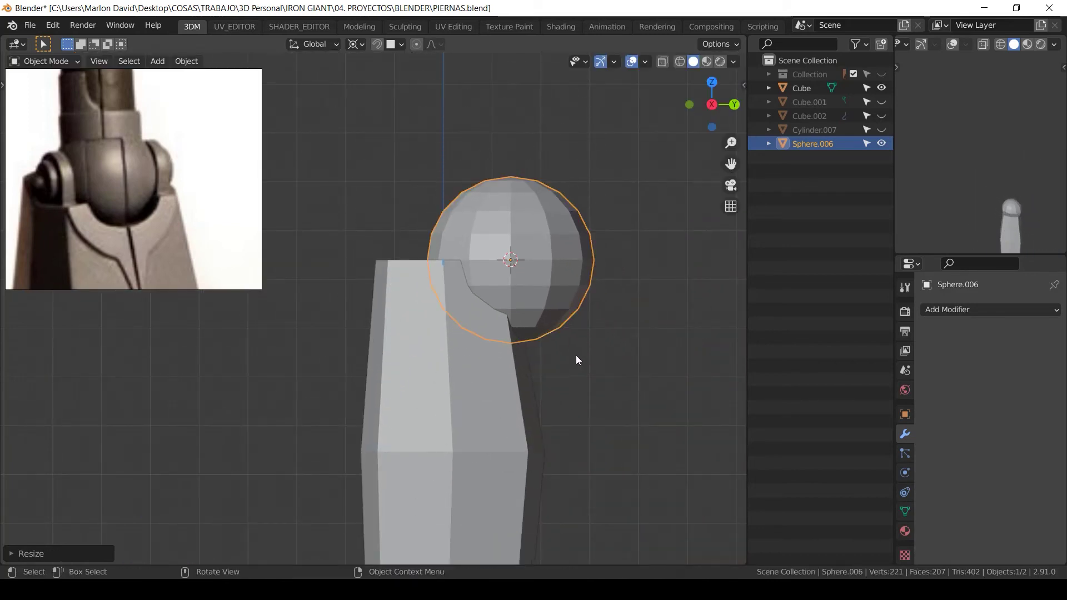
Step: Scale the sphere down further so it fits within the width of the shin's upper edge
middle_click_drag(384, 353, 511, 356)
key("s")
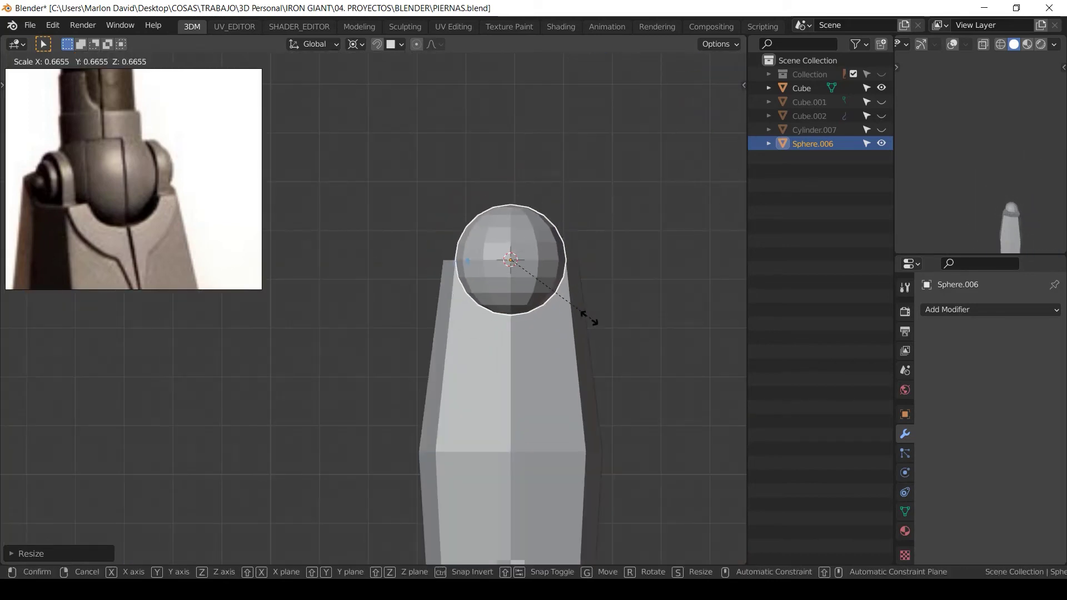
left_click(559, 309)
scroll(536, 322, "up", 2)
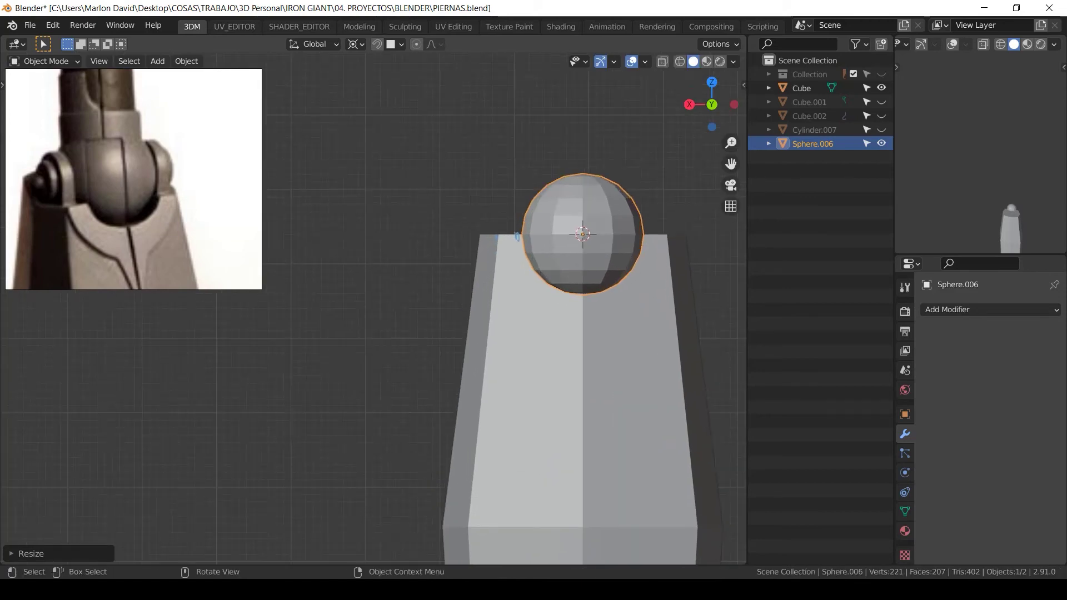
key("s")
left_click(673, 336)
Step: Examine the shape of the rounded knee recess in the leg reference image
scroll(237, 202, "down", 2)
middle_click_drag(238, 202, 2, 177)
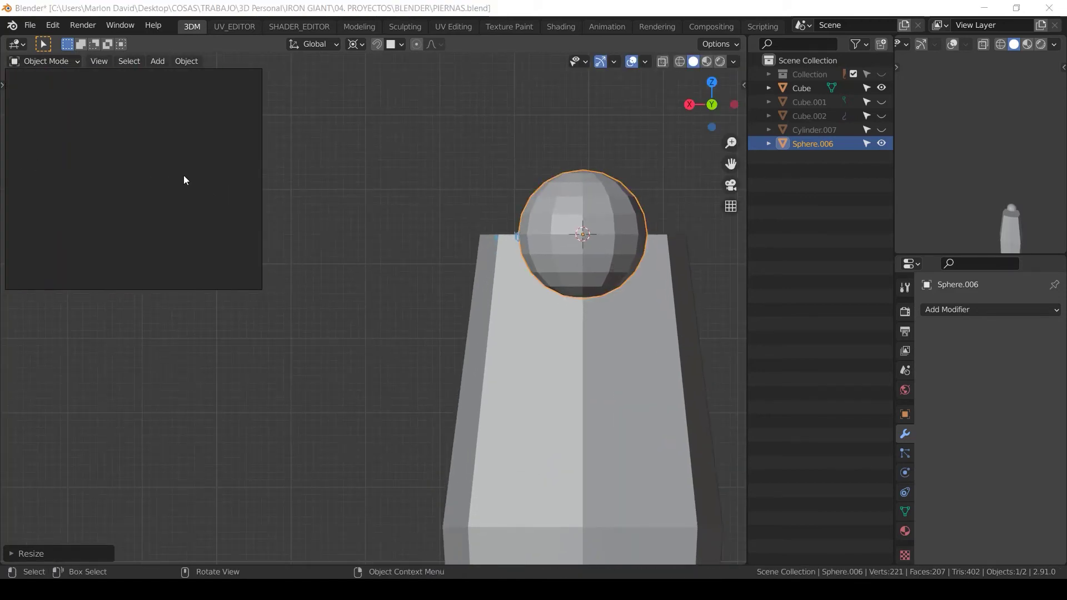
scroll(184, 180, "down", 3)
middle_click_drag(183, 180, 120, 212)
scroll(135, 236, "up", 5)
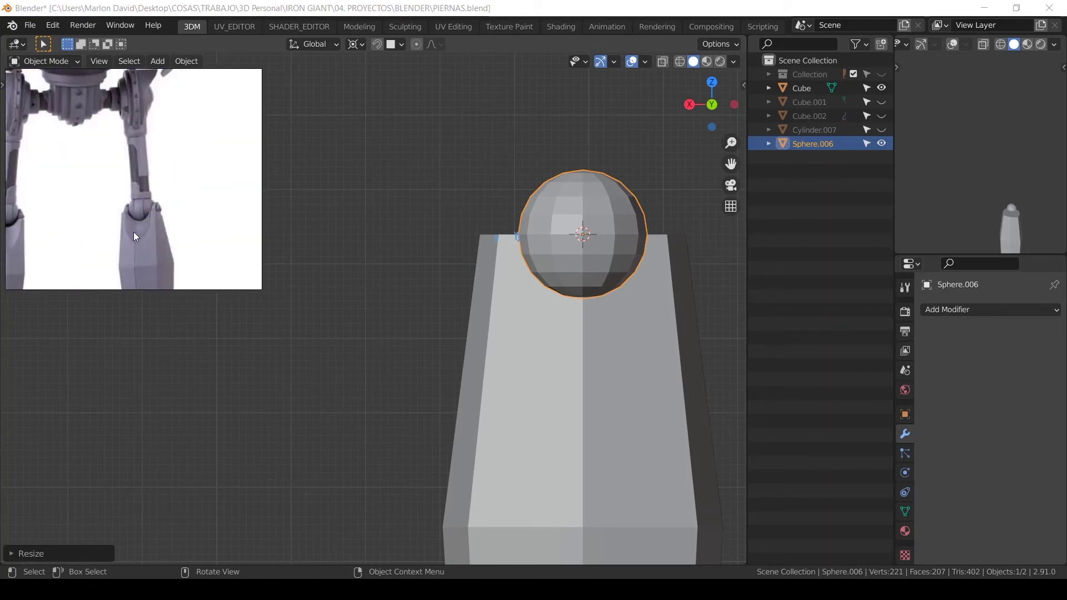
scroll(135, 231, "up", 5)
scroll(148, 209, "down", 2)
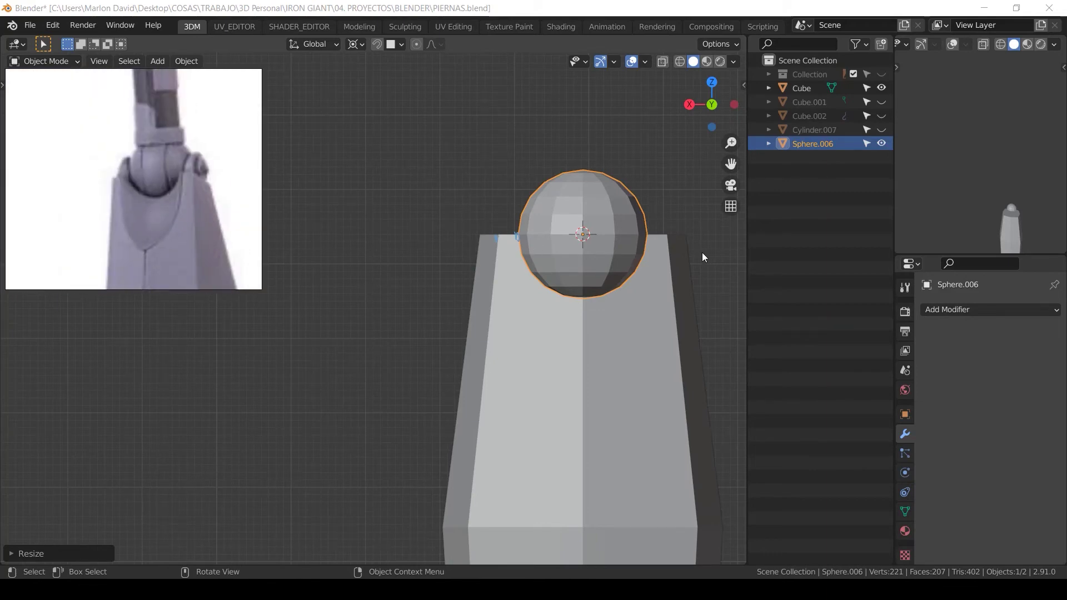
left_click(684, 257)
scroll(618, 229, "up", 2)
key("s")
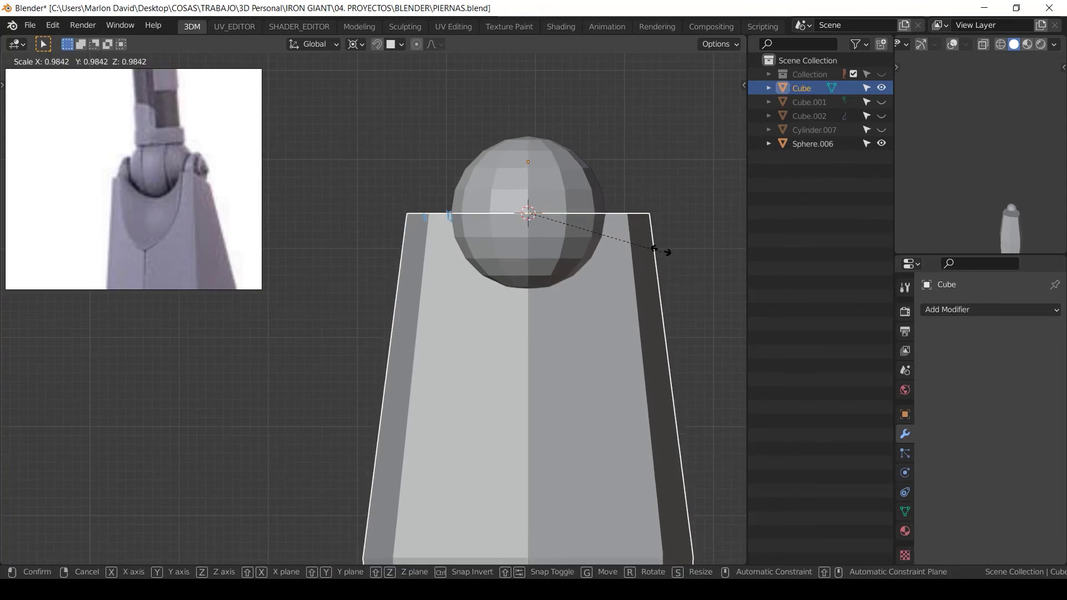
left_click(662, 251)
Step: Select the sphere and scale it up slightly within the shin's upper edge
left_click(598, 208)
key("s")
left_click(637, 249)
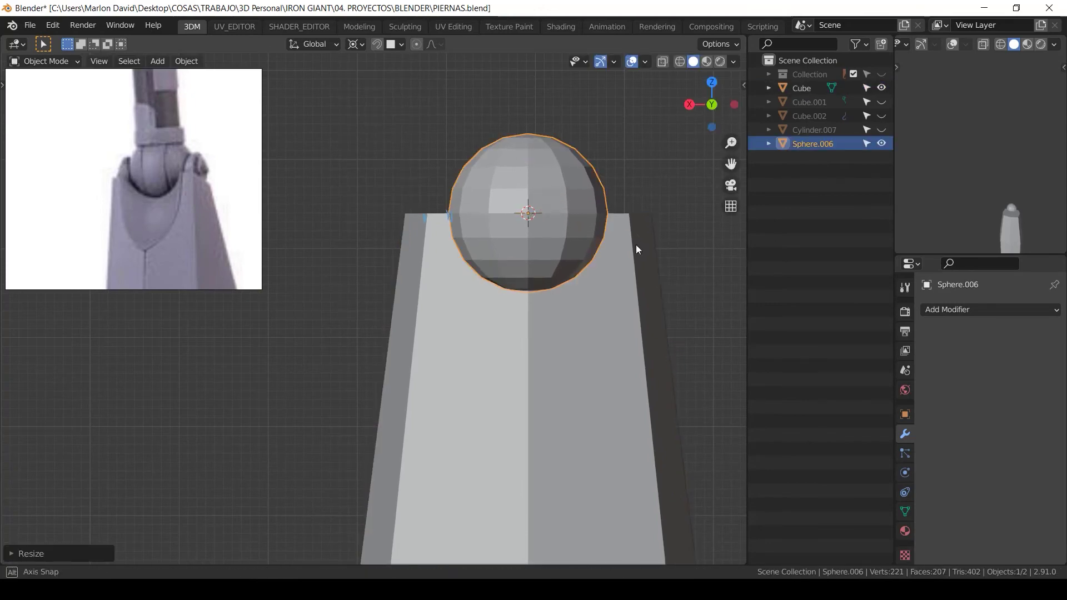
Step: Rotate the sphere about 10° in a side wireframe view so it tilts along the shin's sloping front face
middle_click_drag(637, 249, 628, 206, "alt")
key("shift+z")
key("r")
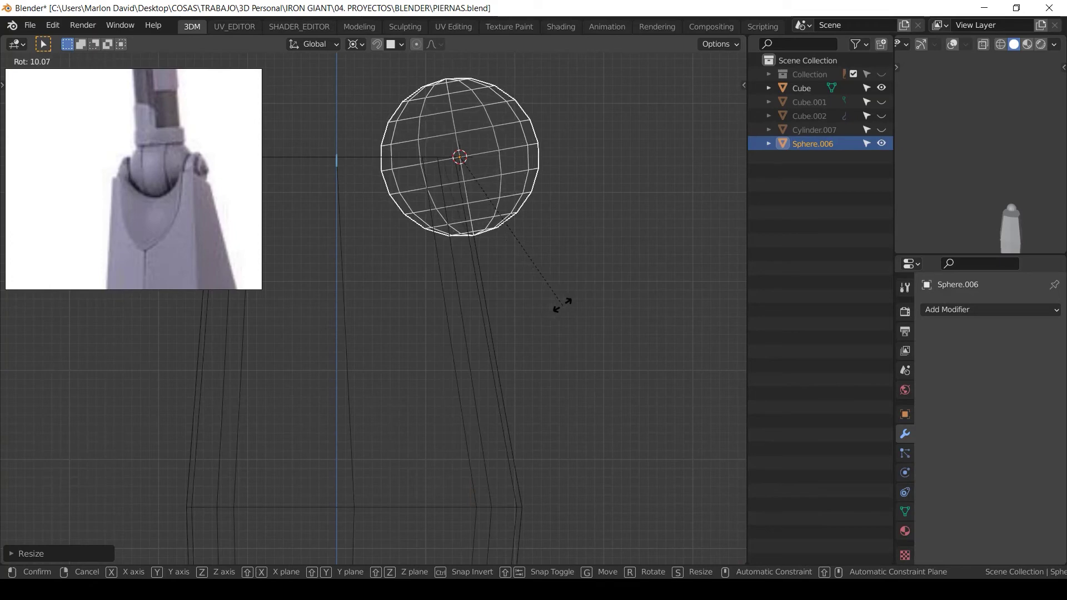
left_click(556, 309)
Step: Stretch the sphere along its local Z axis into a long ellipsoid reaching down the shin's sloping front face
middle_click_drag(553, 319, 557, 286, "shift")
key("s")
key("z")
key("z")
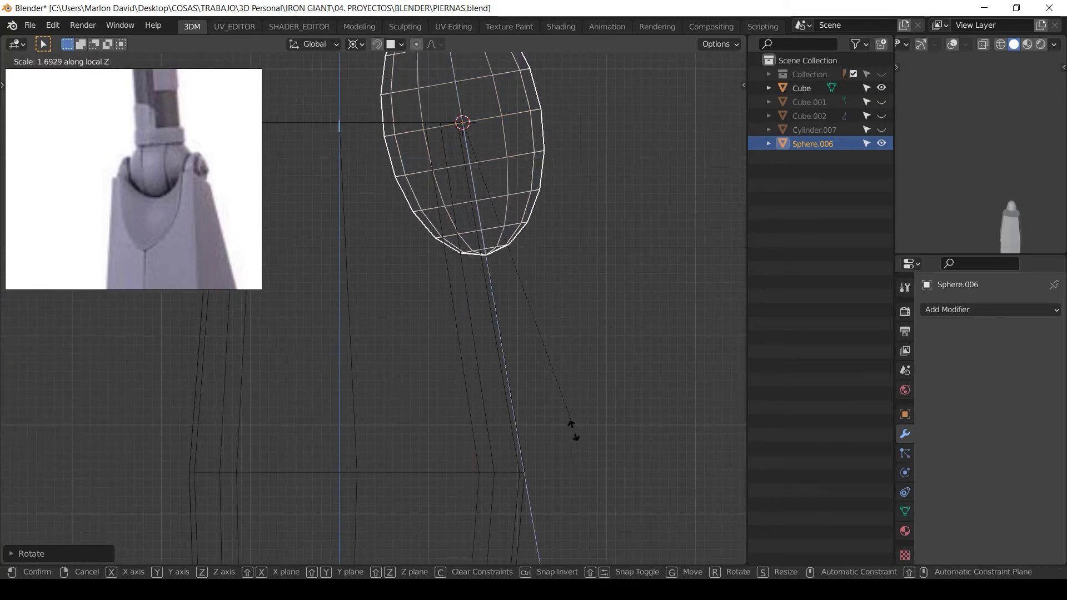
left_click(577, 482)
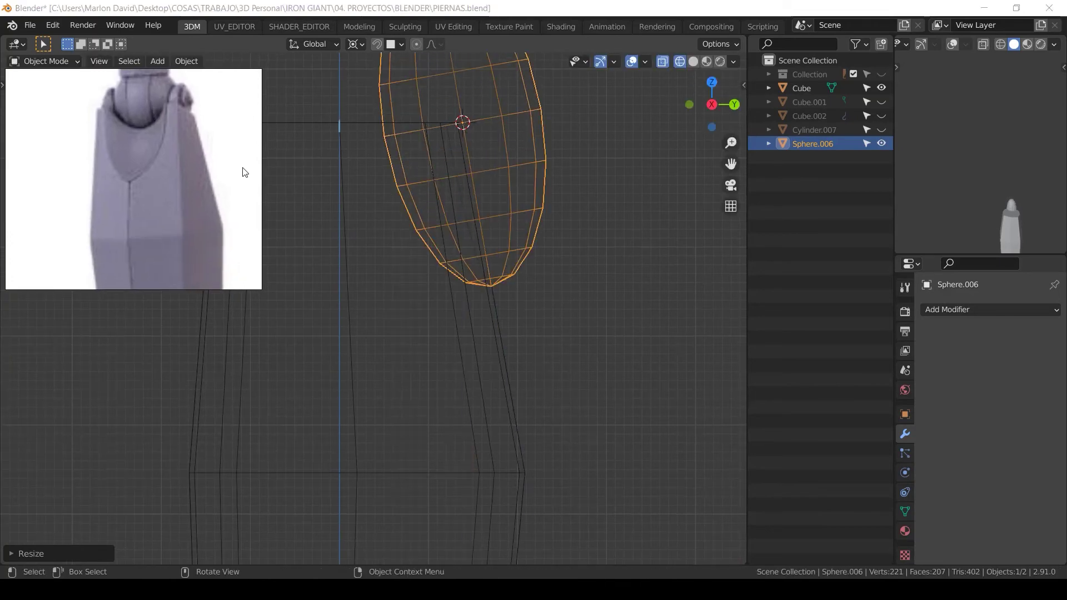
left_click(604, 338)
key("z")
left_click(658, 371)
mouse_move(658, 371)
middle_mouse_down("alt")
mouse_move(626, 282)
mouse_move(449, 282)
middle_mouse_up("alt")
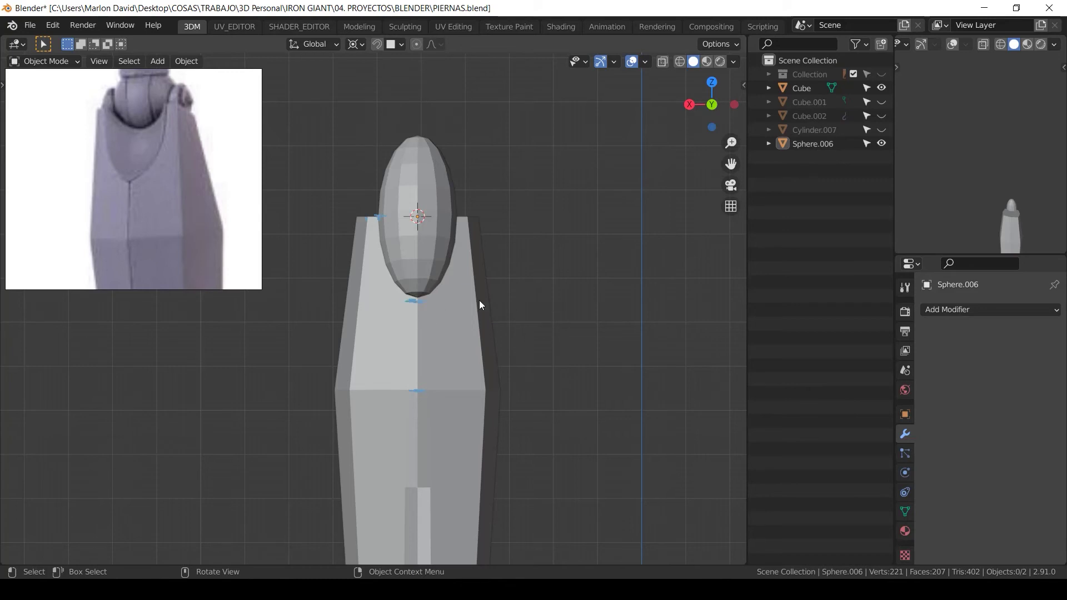
Step: Reselect the stretched sphere and lengthen it slightly along its local Z axis, by a factor of about 1.03
key("ctrl+z")
key("s")
key("z")
key("z")
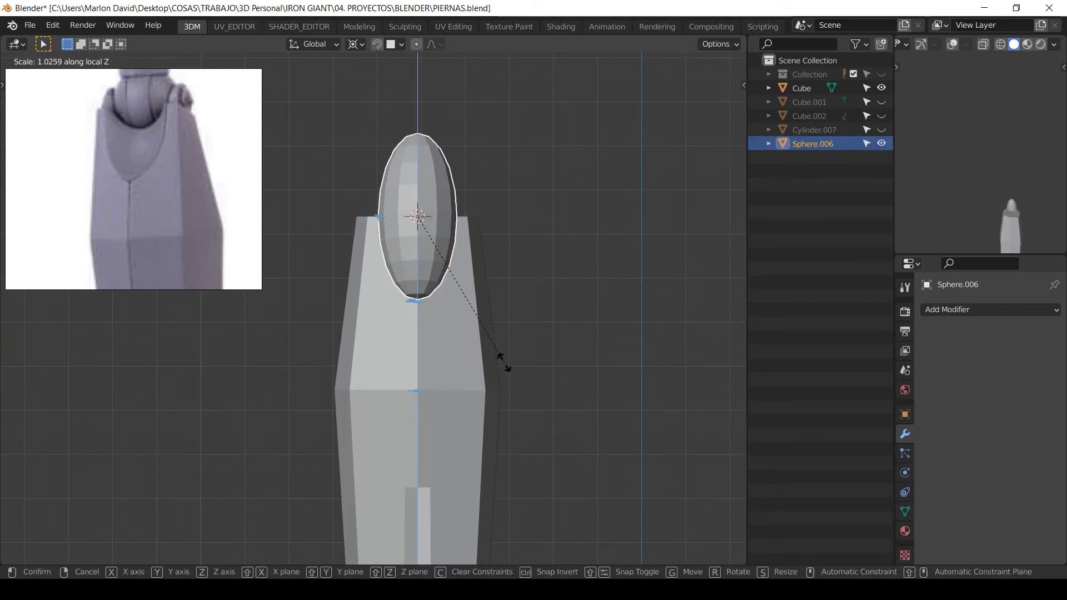
left_click(503, 364)
middle_click_drag(477, 314, 605, 300)
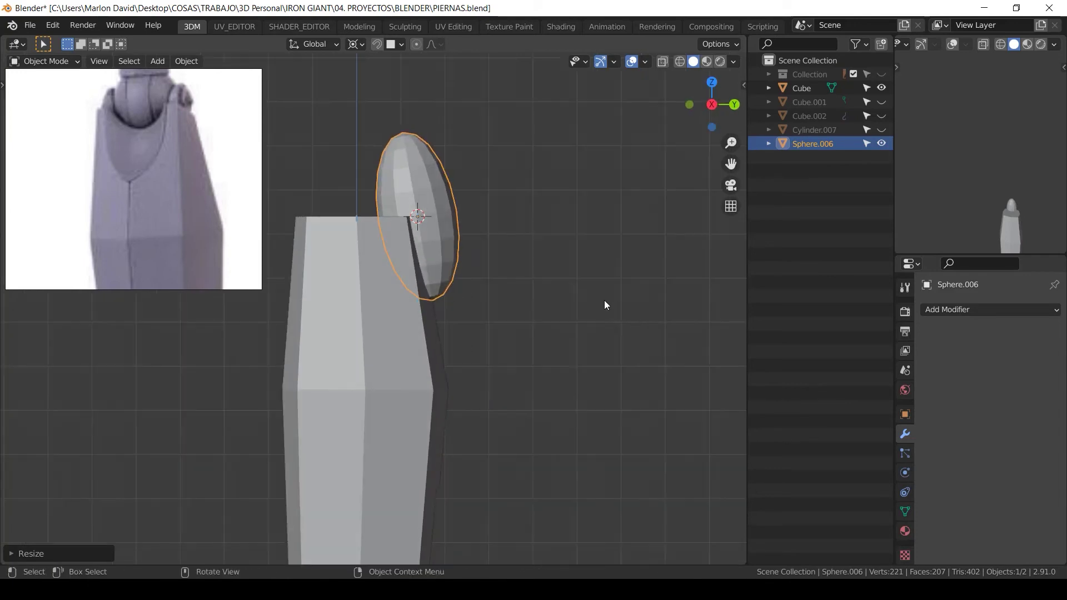
middle_click_drag(455, 301, 483, 365)
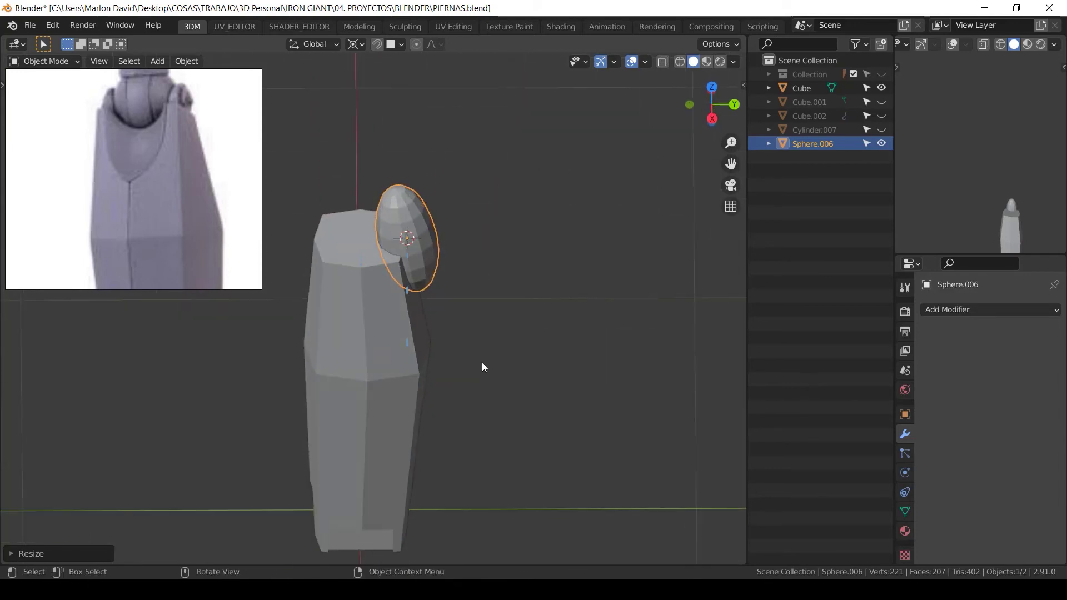
Step: Hide the stretched sphere and select the shin body
key("h")
middle_click_drag(438, 271, 394, 298)
left_click(399, 302)
scroll(401, 295, "down", 2)
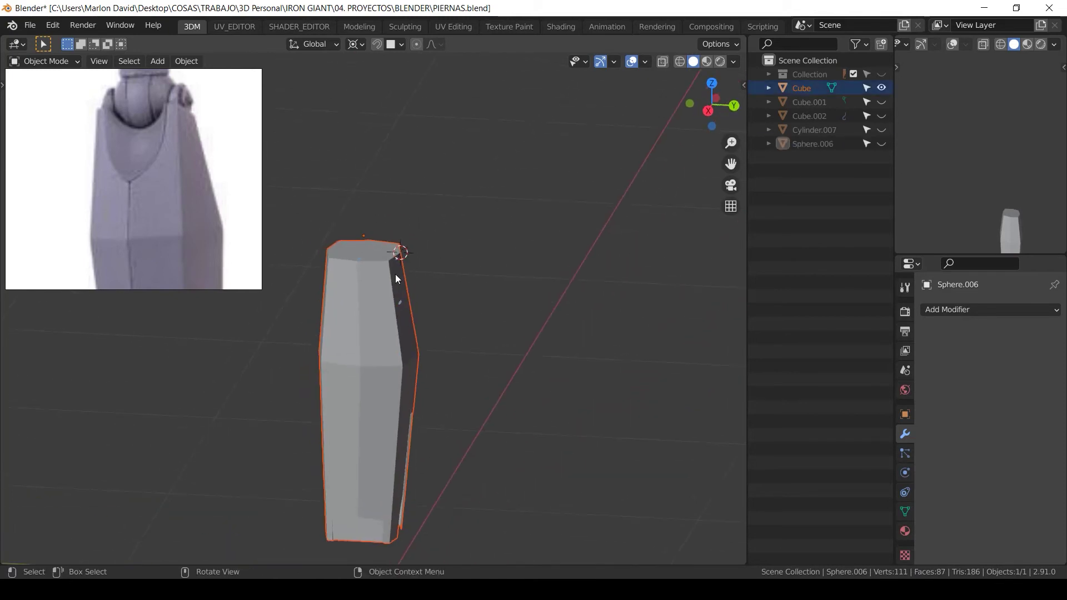
left_click(384, 323)
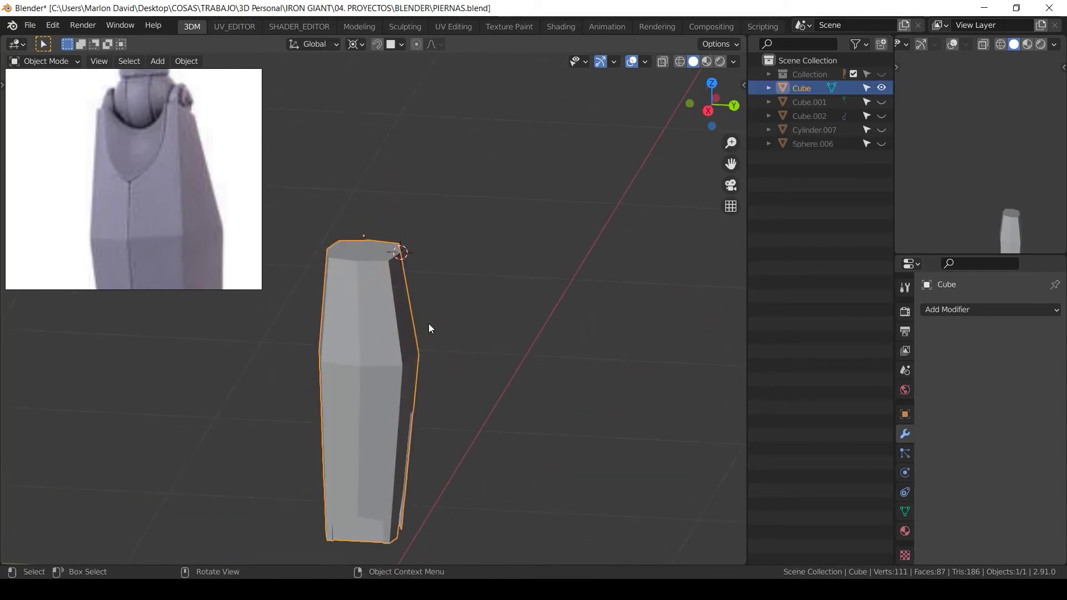
middle_click_drag(428, 323, 370, 341)
Step: Add a Boolean modifier set to Difference on the shin, using the redisplayed Sphere.006 as the cutter object
left_click(945, 310)
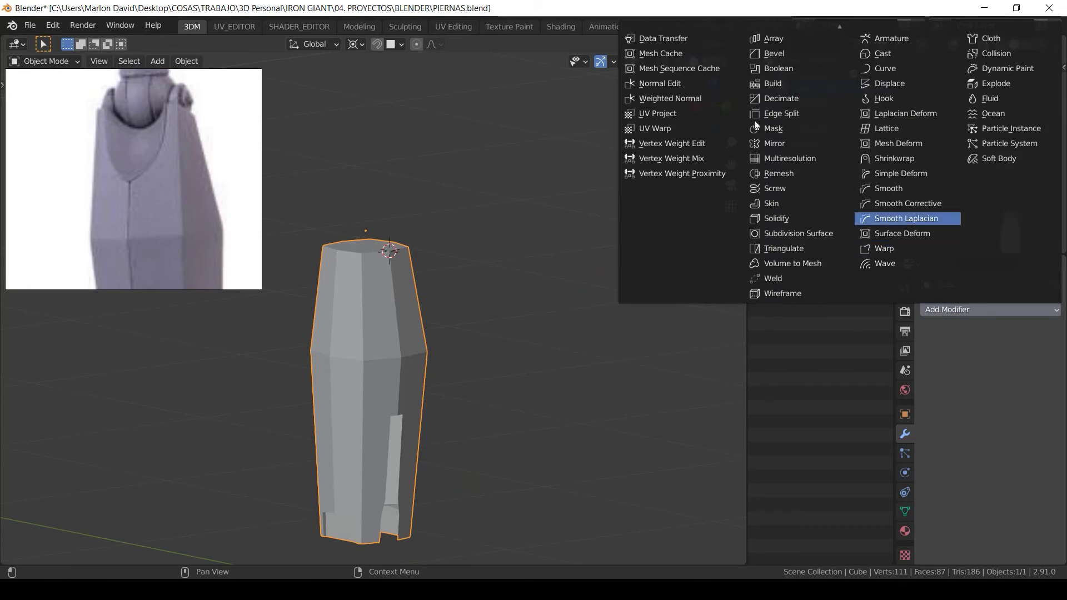
left_click(780, 68)
middle_click_drag(513, 288, 505, 289)
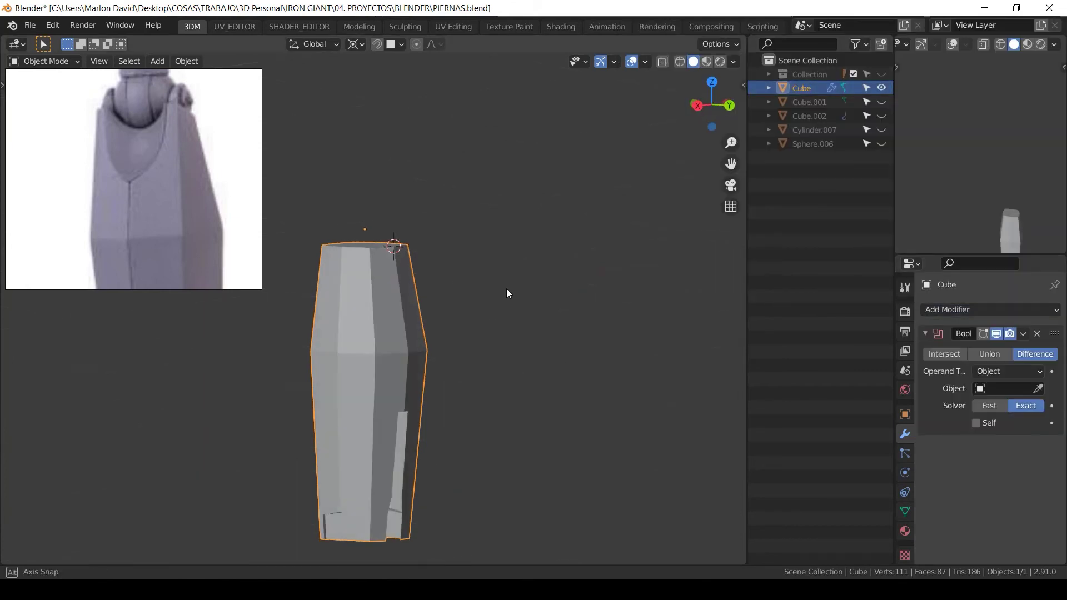
left_click(881, 144)
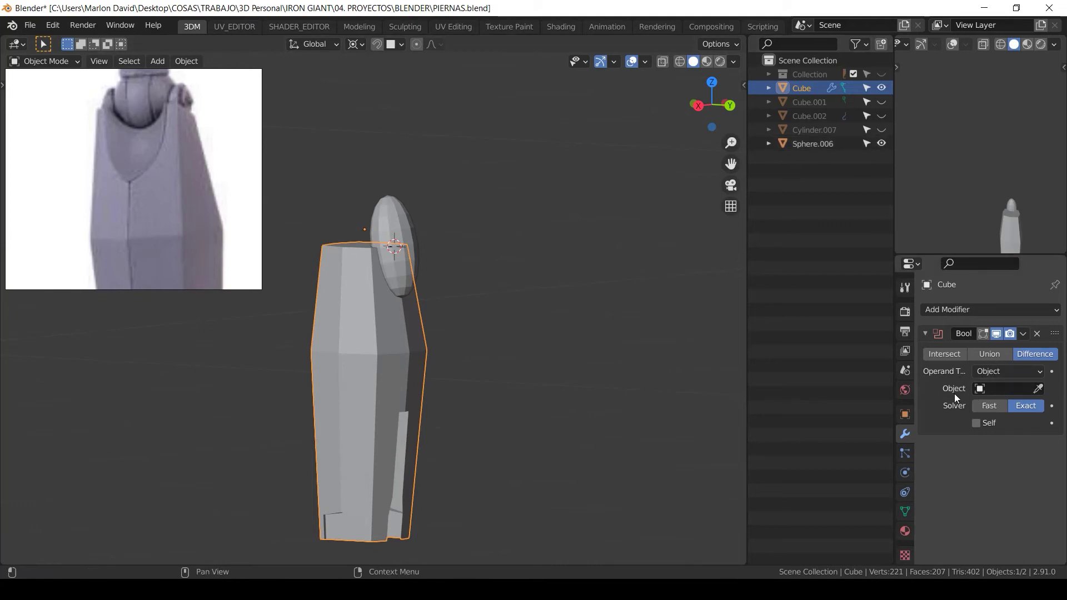
left_click(1040, 389)
left_click(419, 231)
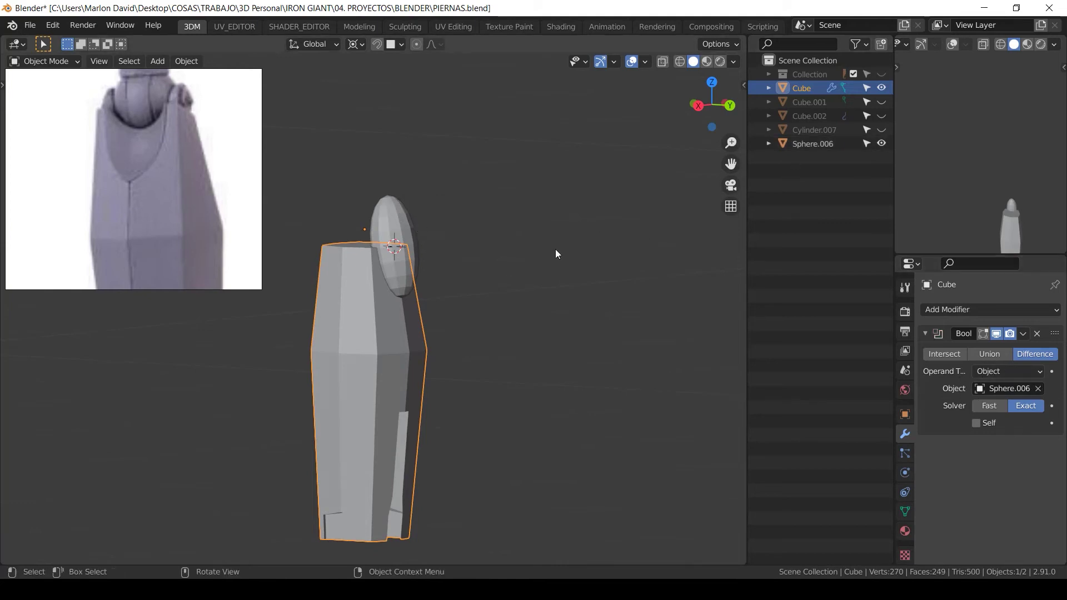
Step: Hide the sphere cutter, select the shin and inspect the recess cut into its upper front face
scroll(376, 258, "up", 4)
left_click(479, 205)
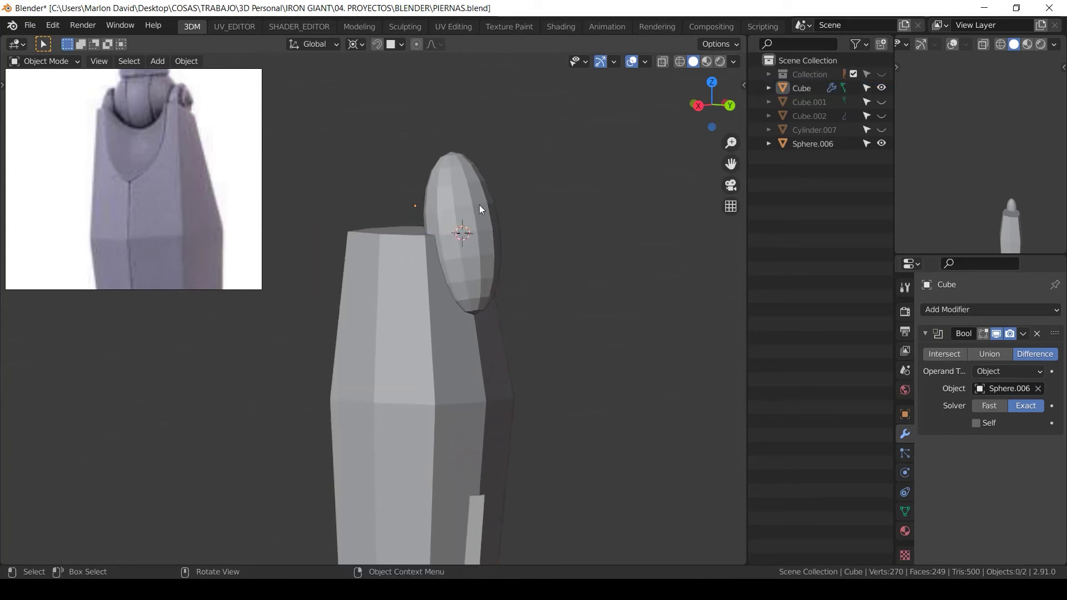
key("h")
left_click(473, 284)
middle_click_drag(497, 305, 512, 249)
key("Tab")
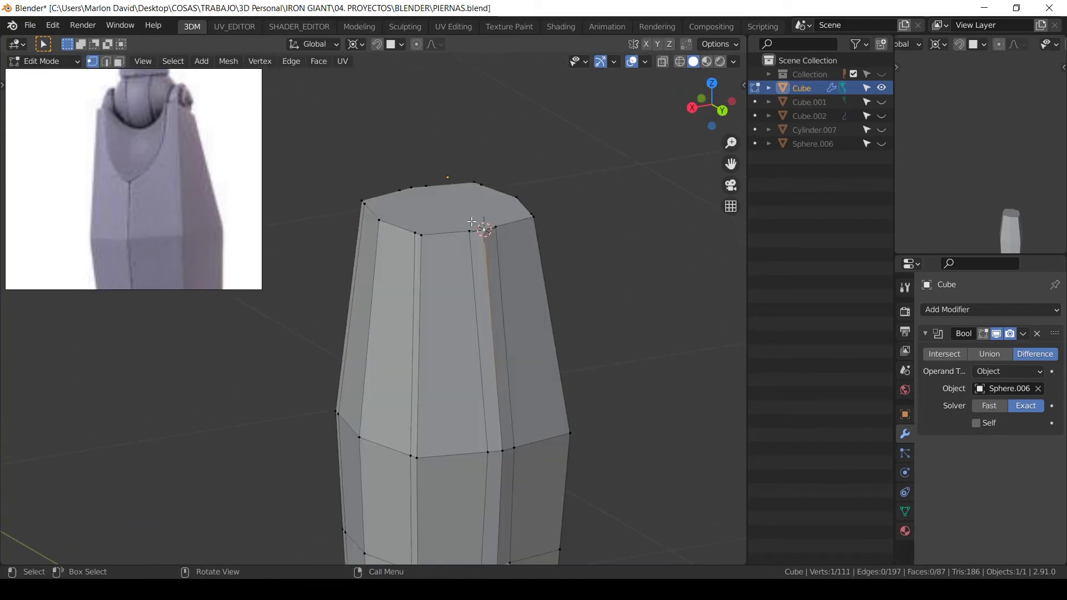
key("Tab")
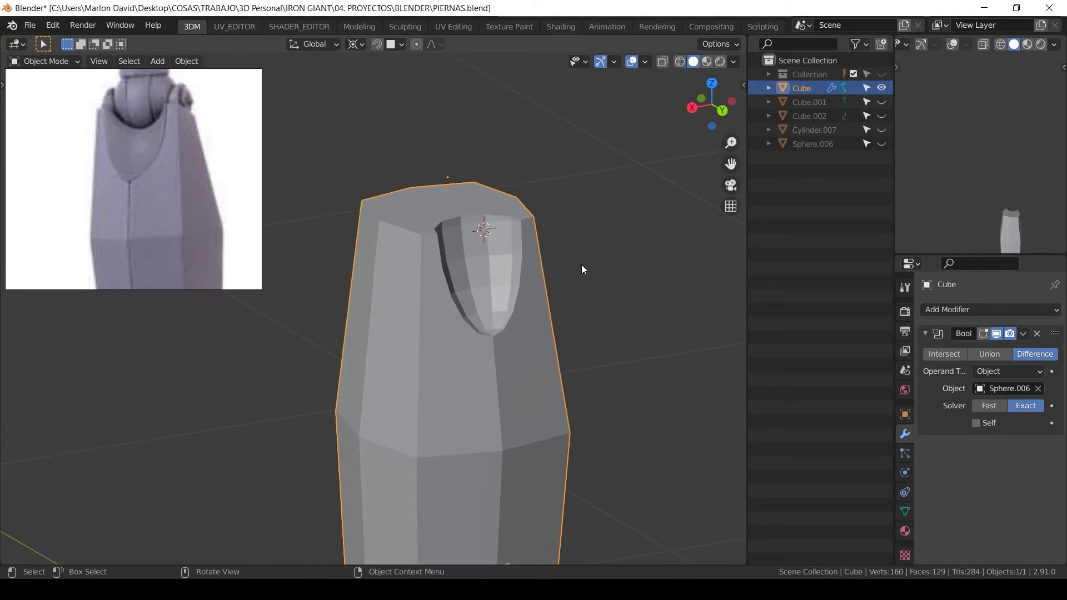
middle_click_drag(579, 269, 538, 240)
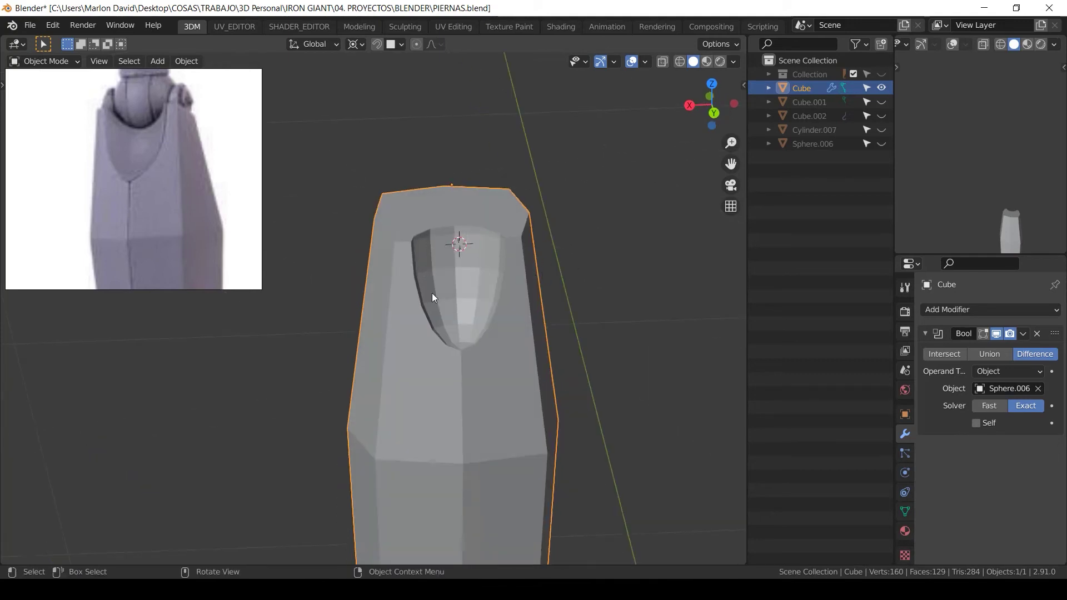
middle_click_drag(431, 292, 495, 239)
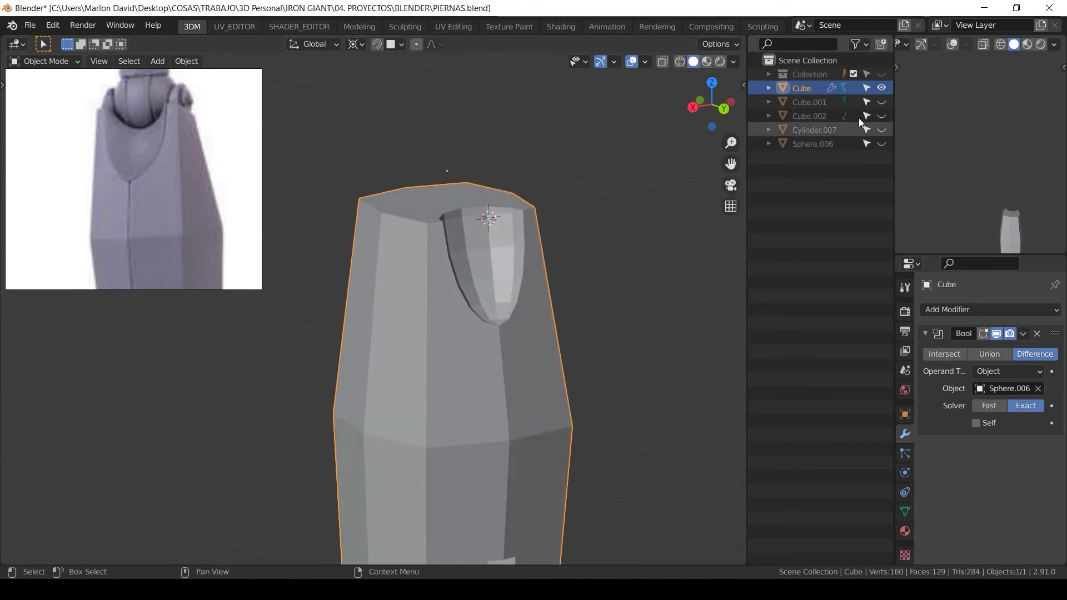
Step: Show Cylinder.007 and add a second Boolean Difference modifier to the shin with that cylinder as the cutter
left_click(881, 130)
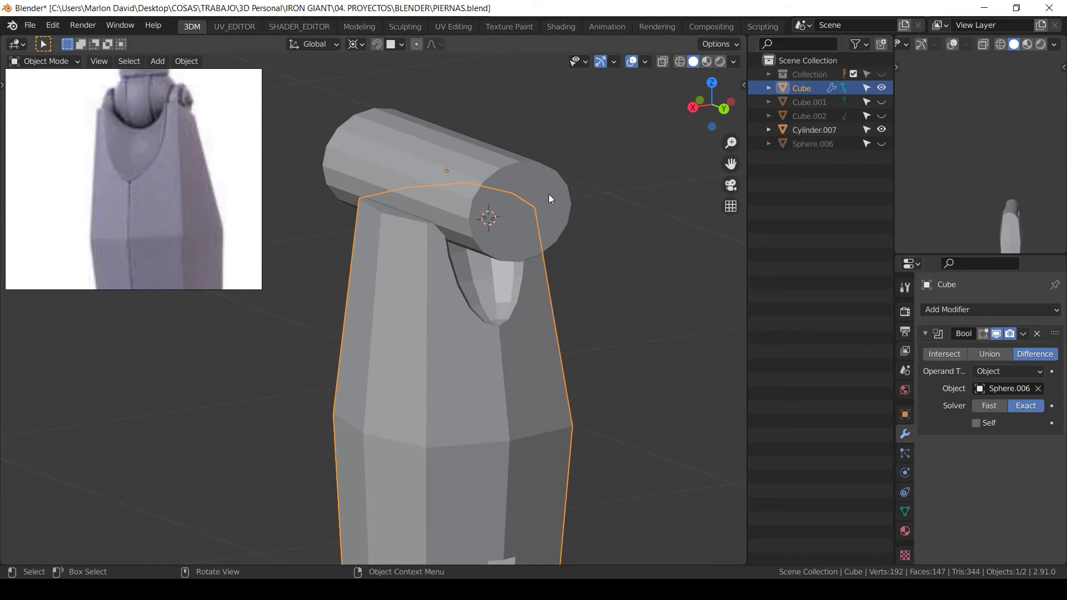
left_click(926, 334)
left_click(945, 310)
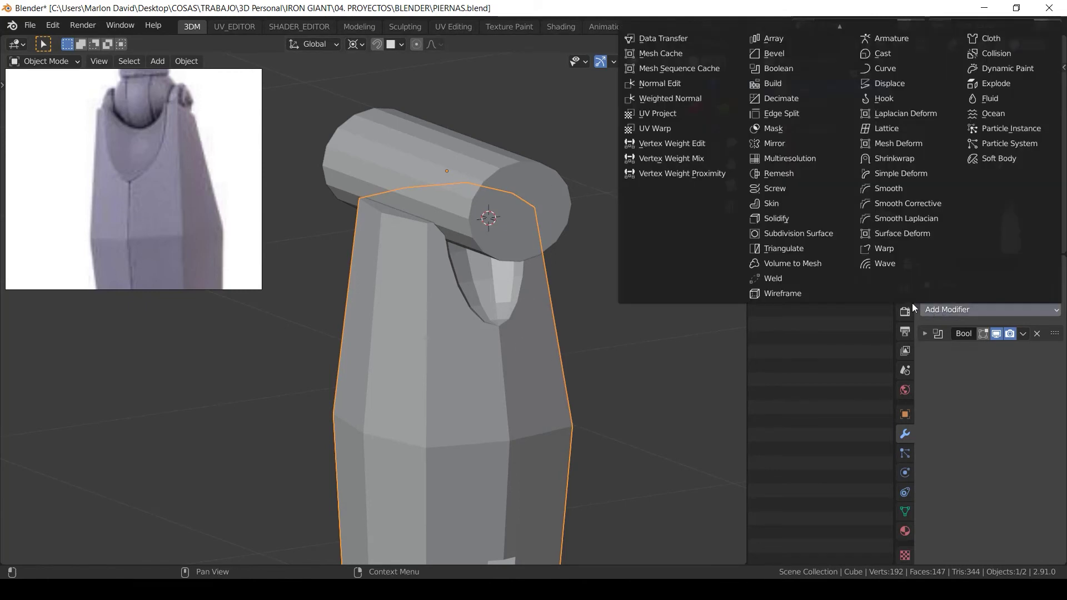
left_click(814, 69)
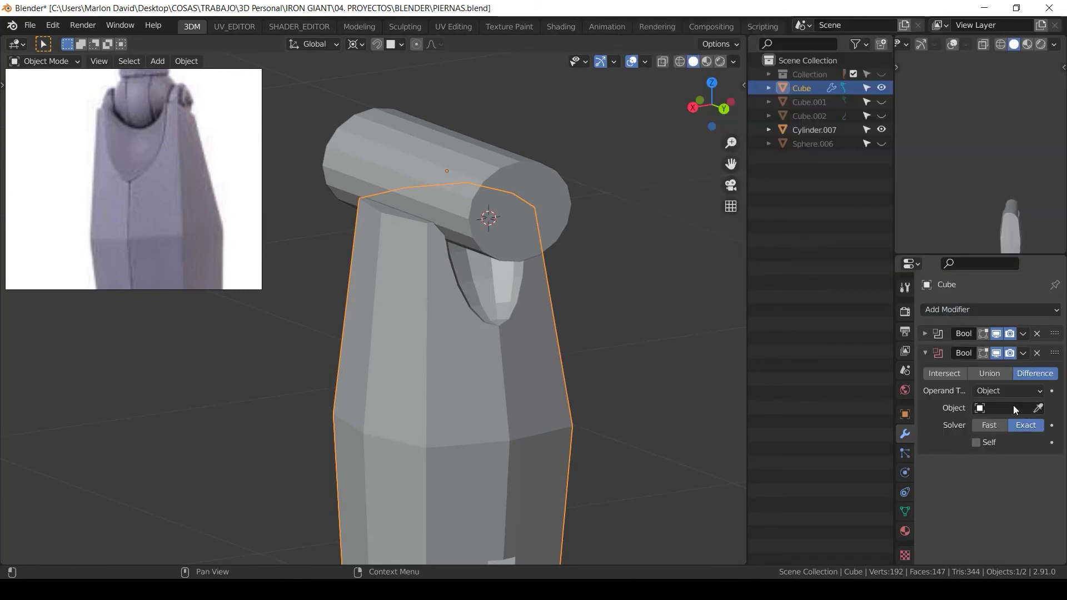
left_click(1037, 408)
left_click(551, 186)
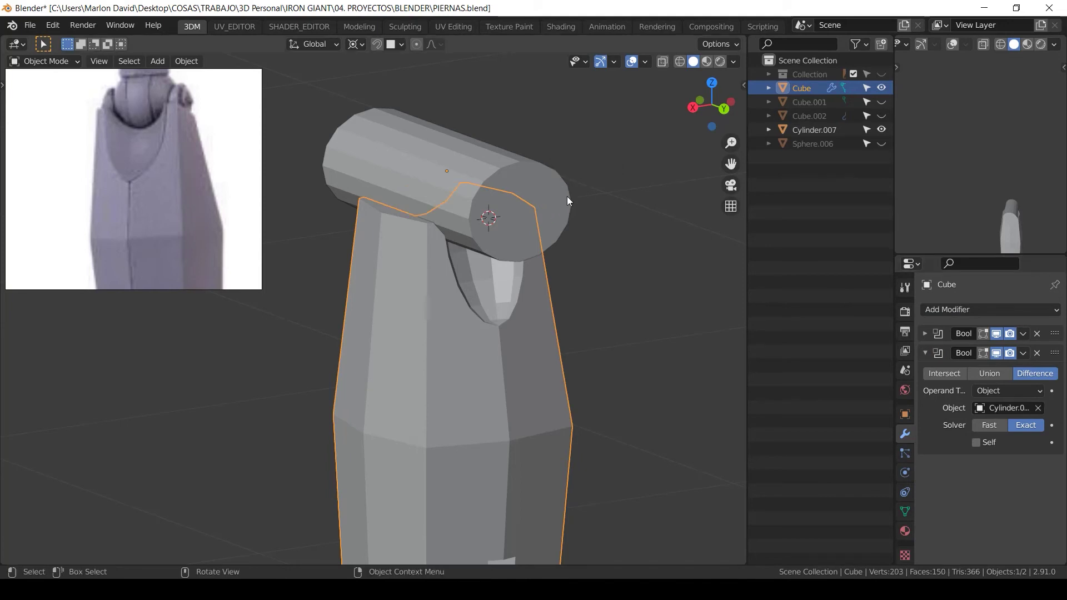
Step: Hide the cylinder cutter and check the combined knee cutout on the shin from the front
left_click(567, 198)
key("h")
left_click(533, 258)
mouse_move(531, 264)
left_mouse_down("alt")
mouse_move(519, 292)
mouse_move(491, 279)
mouse_move(525, 262)
mouse_move(488, 285)
mouse_move(525, 263)
left_mouse_up("alt")
Step: Show Cylinder.007 again and scale its whole mesh down slightly in Edit Mode to narrow the knee cutout
left_click(882, 129)
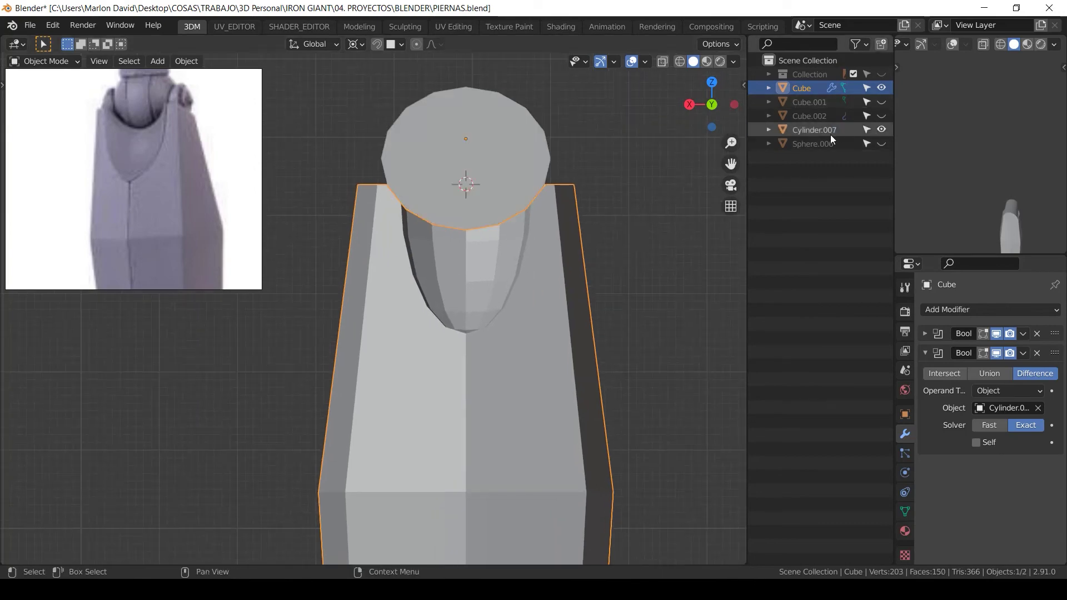
left_click(830, 134)
key("ctrl+Tab")
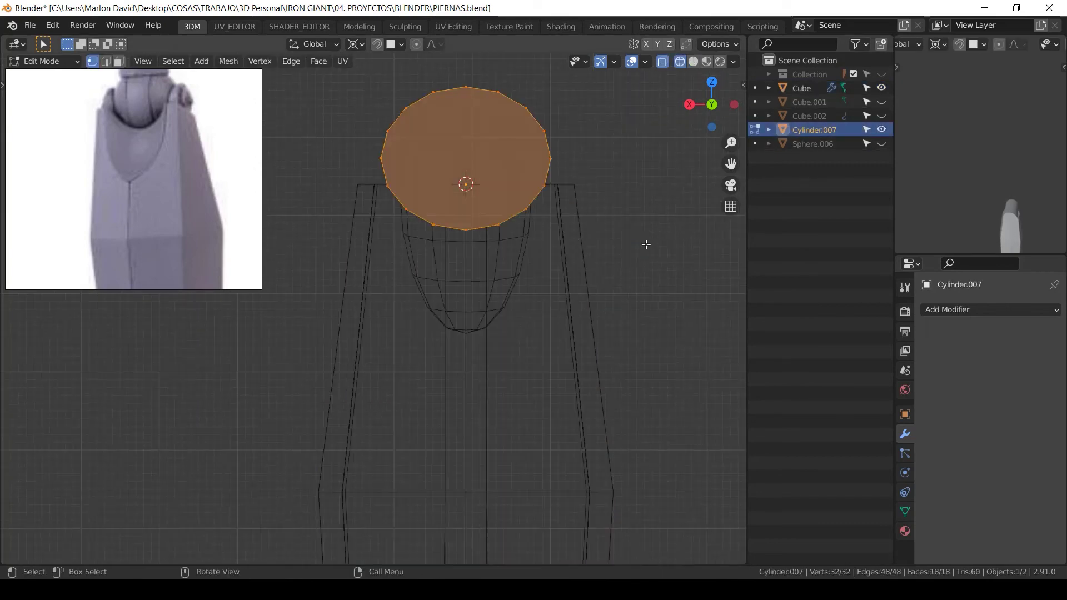
key("s")
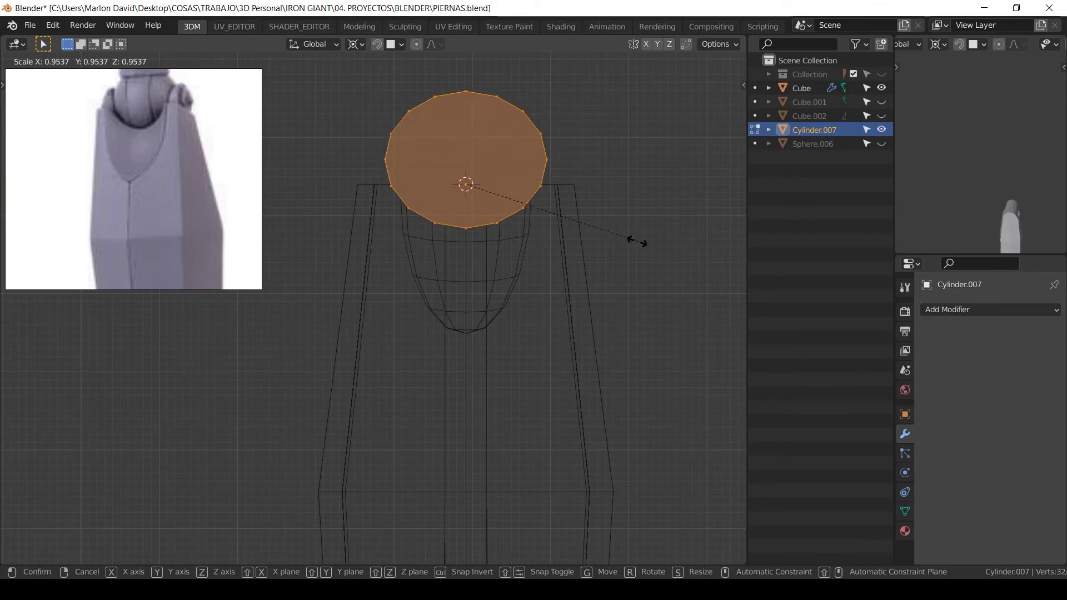
left_click(621, 241)
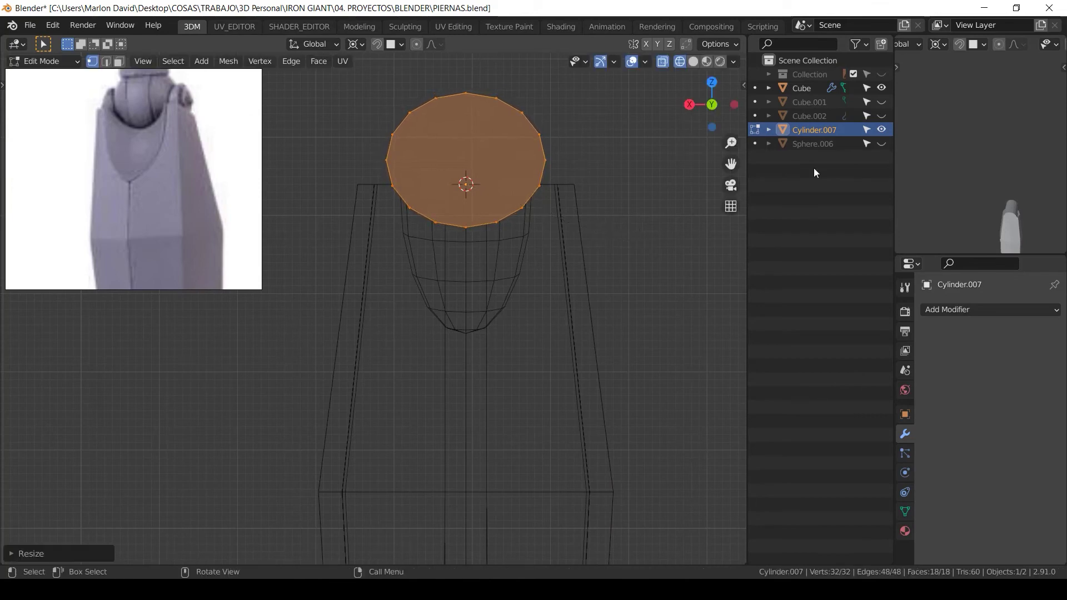
key("Tab")
Step: Show Sphere.006 and scale it up slightly to widen the recess in the shin's front face
left_click(881, 143)
left_click(812, 144)
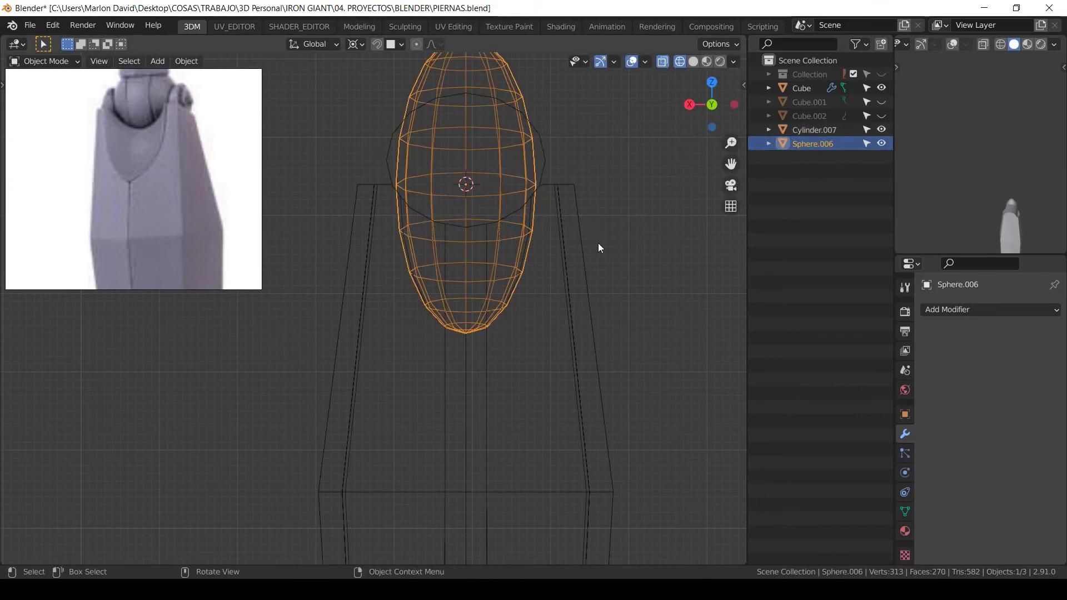
key("s")
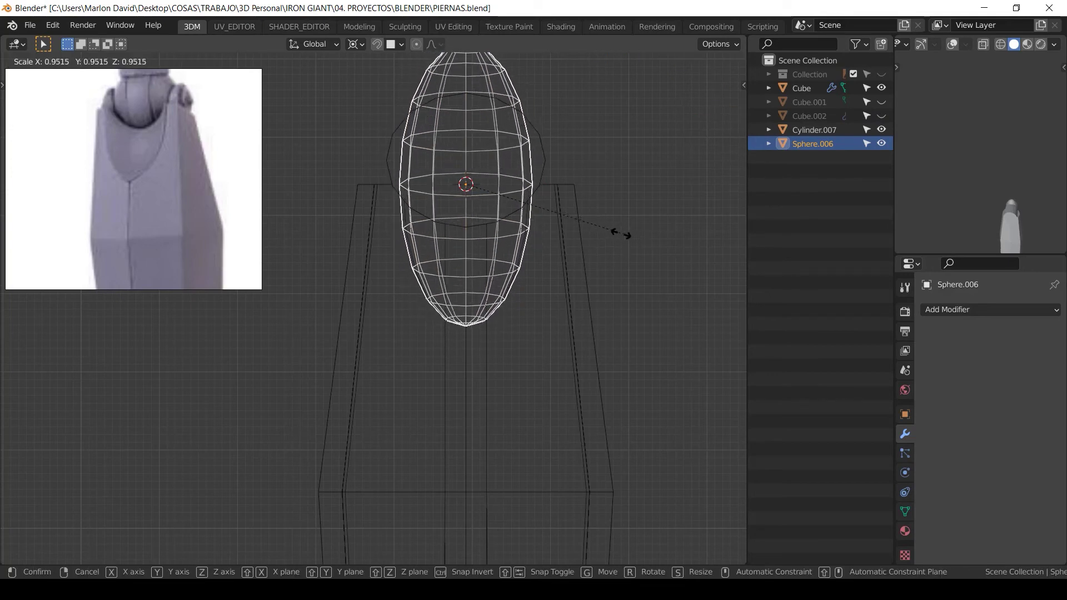
left_click(680, 242)
key("shift+z")
middle_click_drag(568, 246, 555, 243)
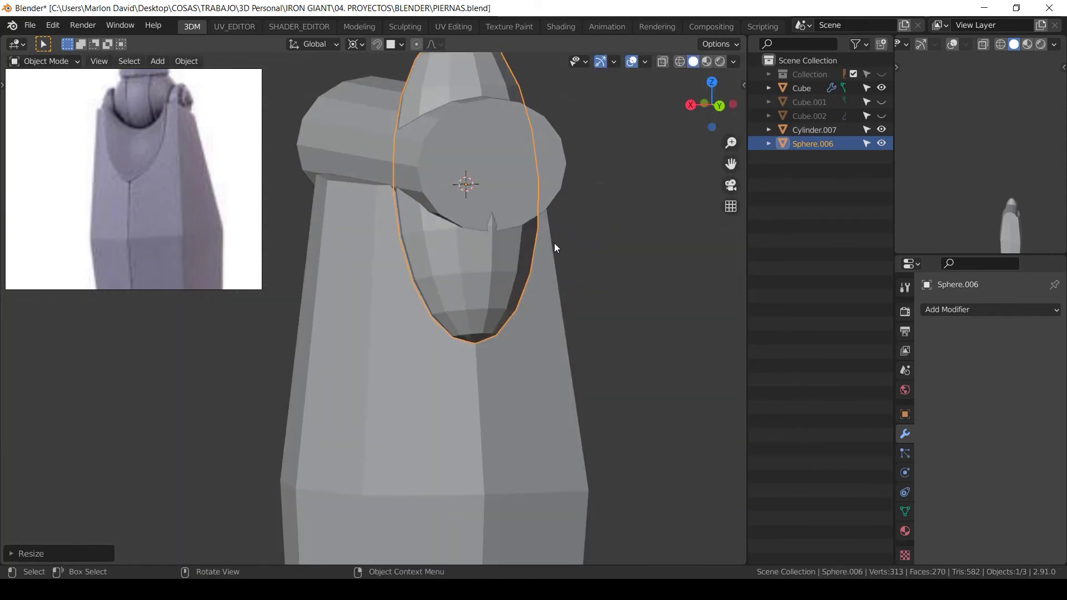
Step: Hide both the sphere and cylinder cutters to check the shin's knee cutout
key("h")
left_click(512, 167)
key("h")
middle_click_drag(511, 166, 515, 215)
Step: Show the sphere cutter, enlarge it slightly more, hide it again and inspect the knee recess from several angles
left_click(881, 144)
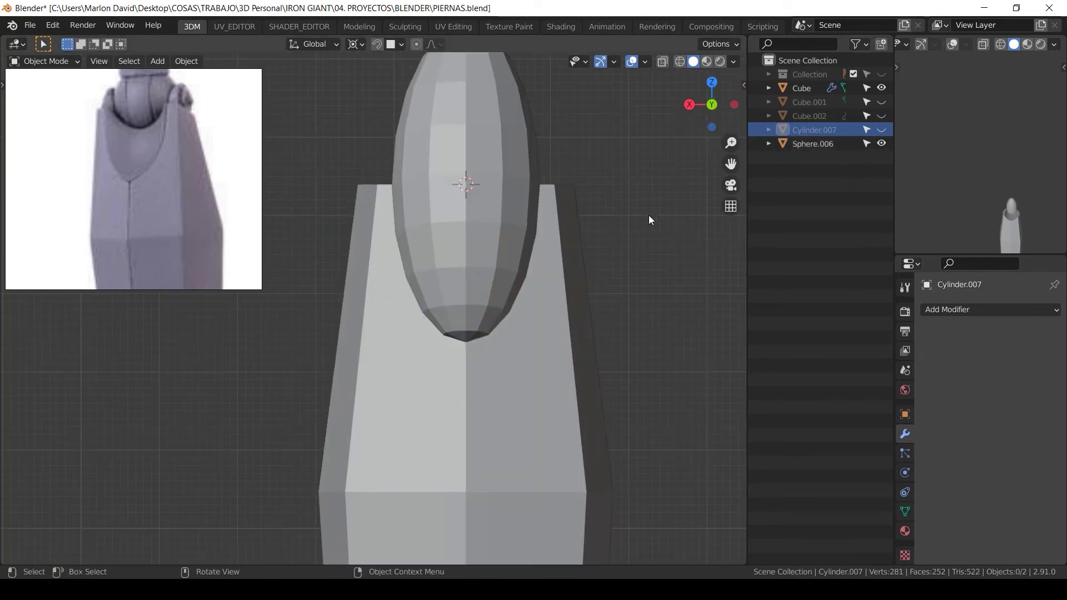
left_click(526, 215)
key("s")
left_click(640, 226)
key("h")
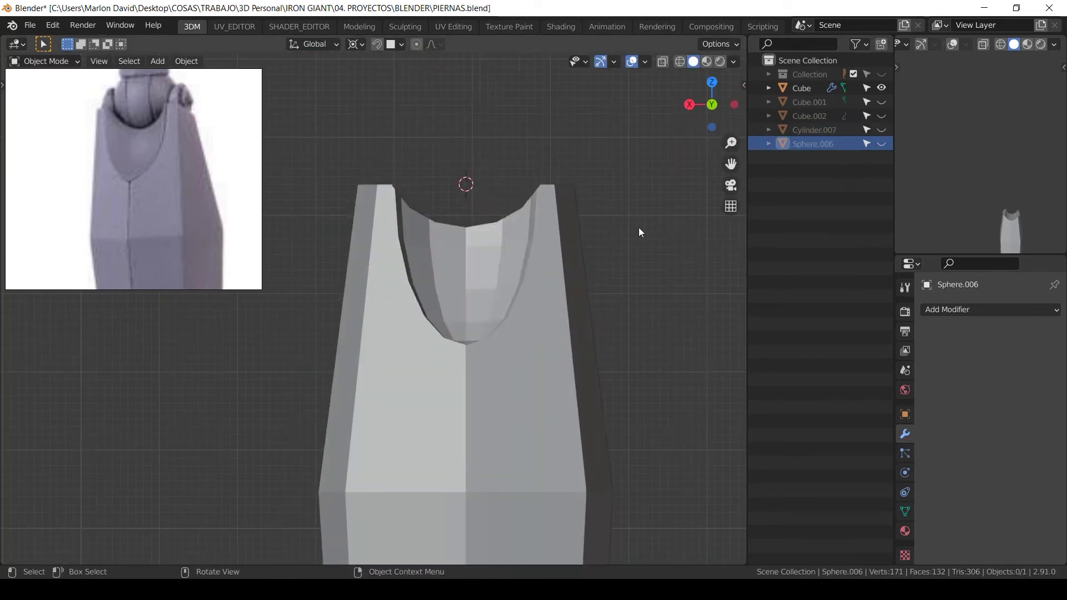
middle_click_drag(639, 228, 589, 255)
scroll(353, 173, "up", 2)
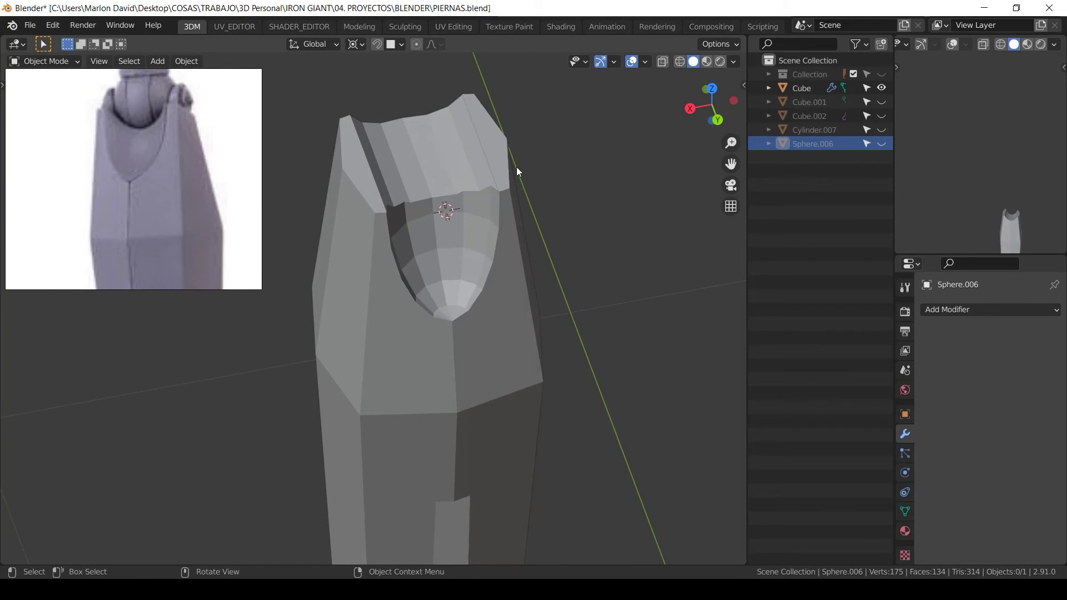
middle_click_drag(547, 287, 532, 196)
middle_click_drag(577, 227, 400, 221)
Step: In the leg's mesh, add a horizontal loop cut and slide it down to just above the ankle cutout
left_click(569, 302)
key("Tab")
key("KP_1")
scroll(579, 289, "up", 2)
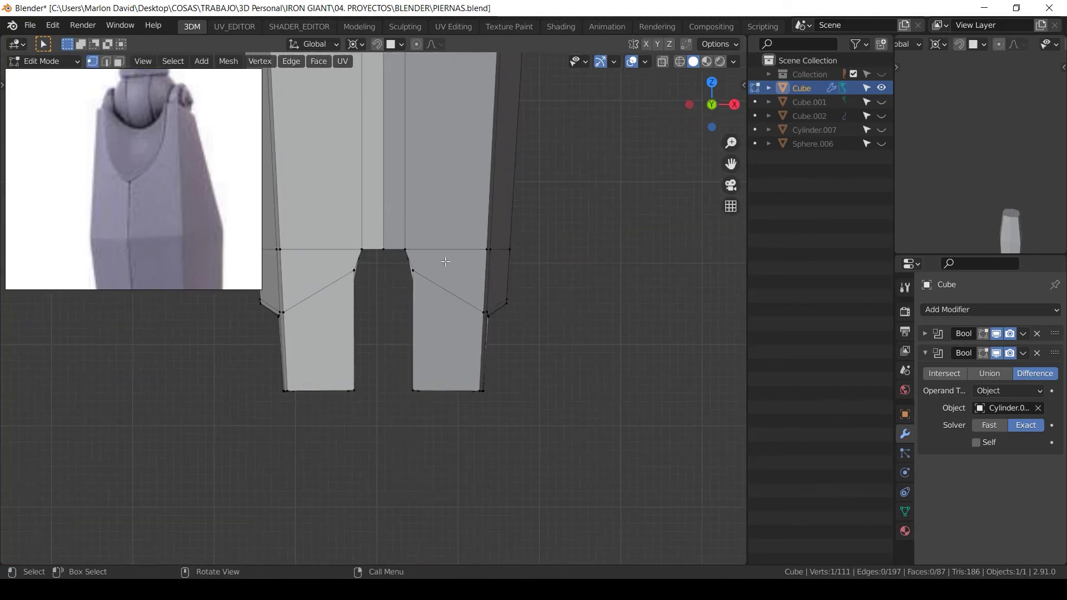
middle_click_drag(446, 261, 458, 245, "shift")
scroll(469, 267, "down", 2)
scroll(467, 289, "up", 2)
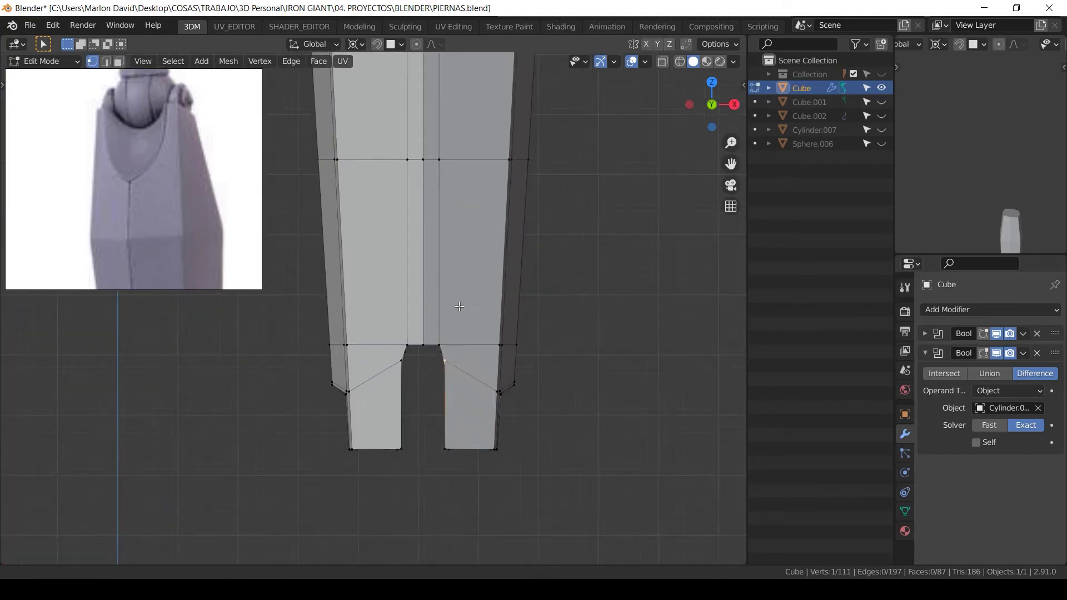
key("ctrl+r")
left_click(460, 303)
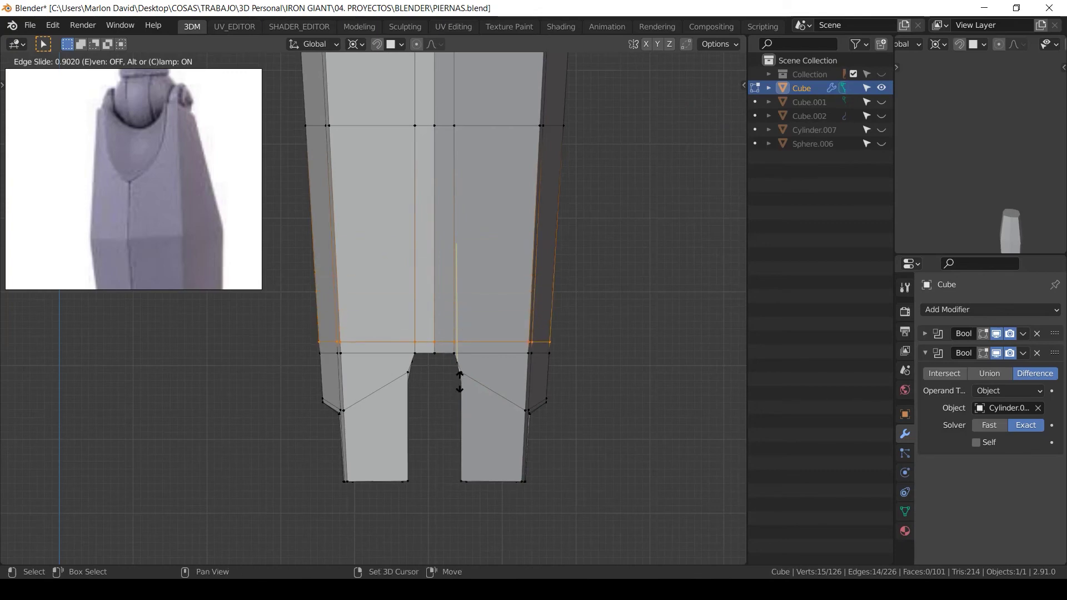
left_click(459, 389)
Step: Hide the leg mesh above the ankle section and add a vertical loop cut close to the cutout on the +X side
middle_click_drag(459, 389, 518, 269, "shift")
left_click(486, 145)
key("ctrl+l")
key("h")
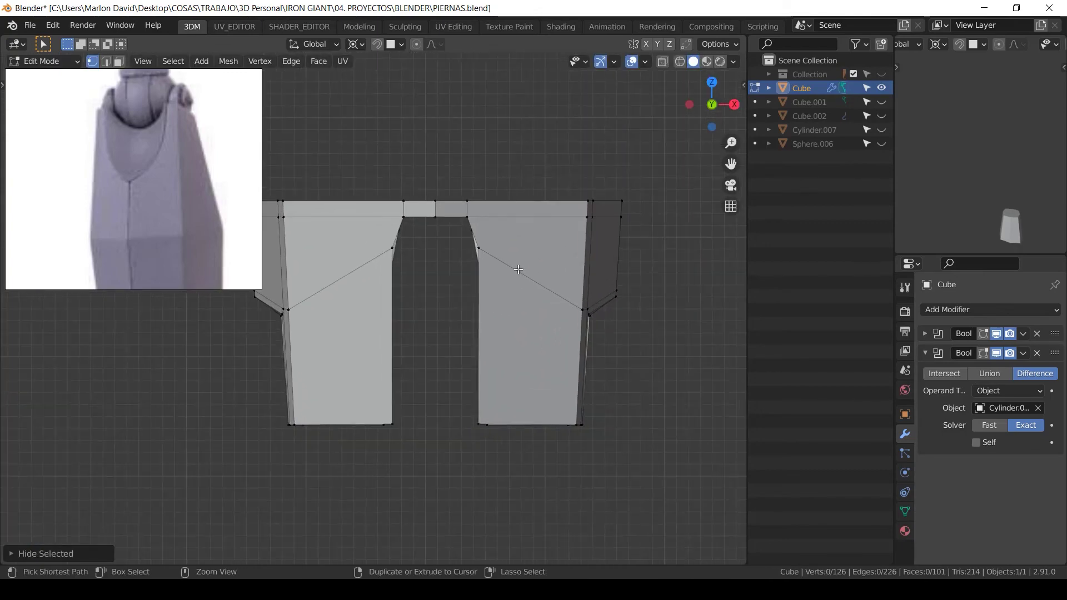
left_click(515, 276)
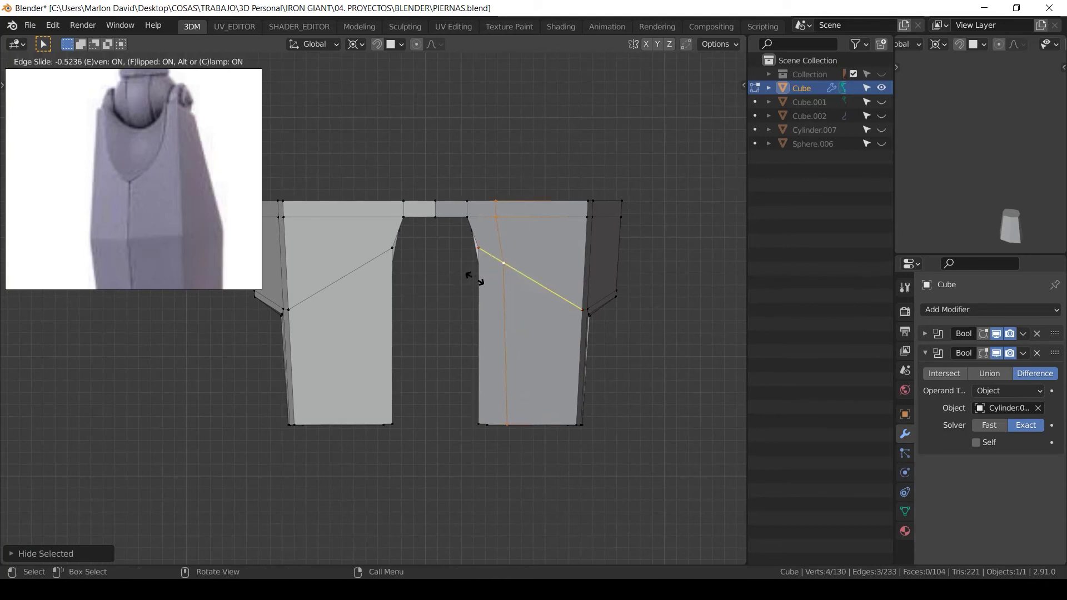
left_click(467, 273)
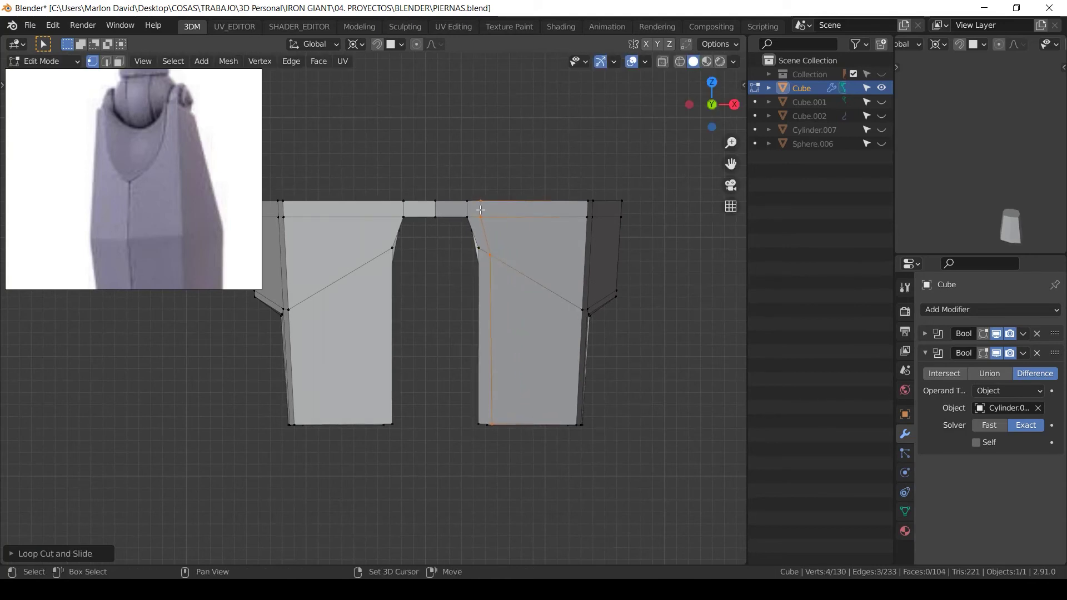
Step: Slide the extra vertices at the cutout's +X upper corner and the lower horizontal edge run onto the neighbouring loops
middle_click_drag(480, 220, 448, 238, "shift")
key("alt+a")
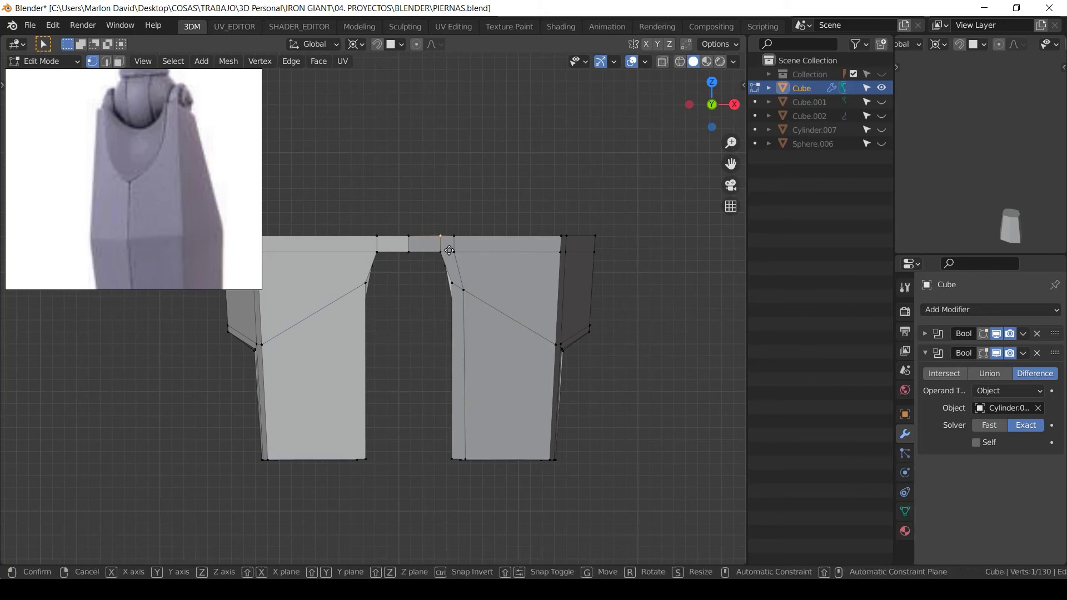
key("shift+v")
left_click(456, 253)
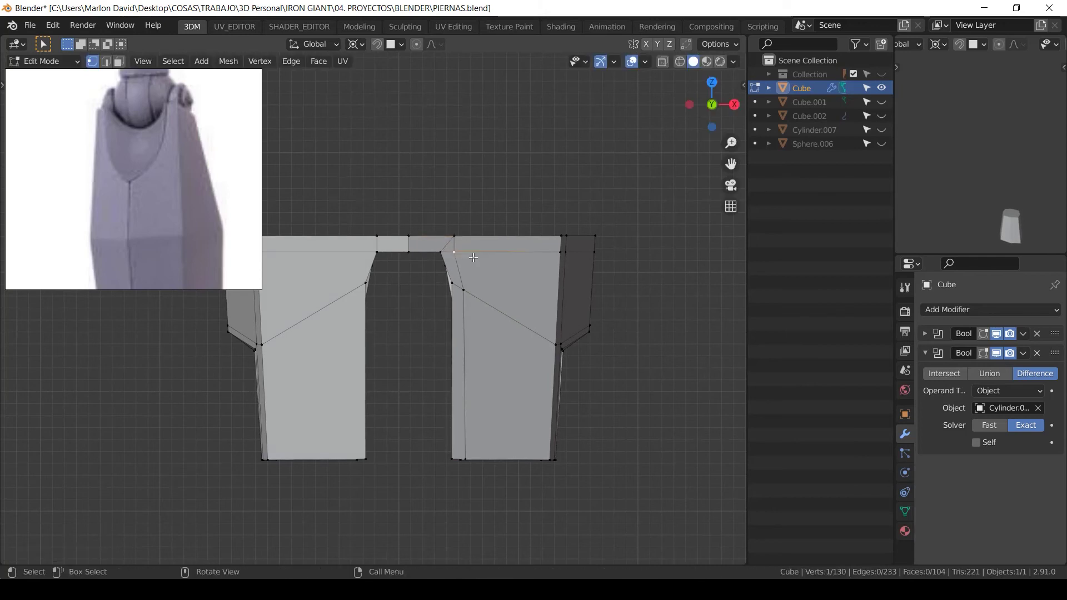
middle_click_drag(586, 330, 486, 305)
middle_click_drag(401, 312, 524, 305)
key("g")
key("g")
left_click(534, 240)
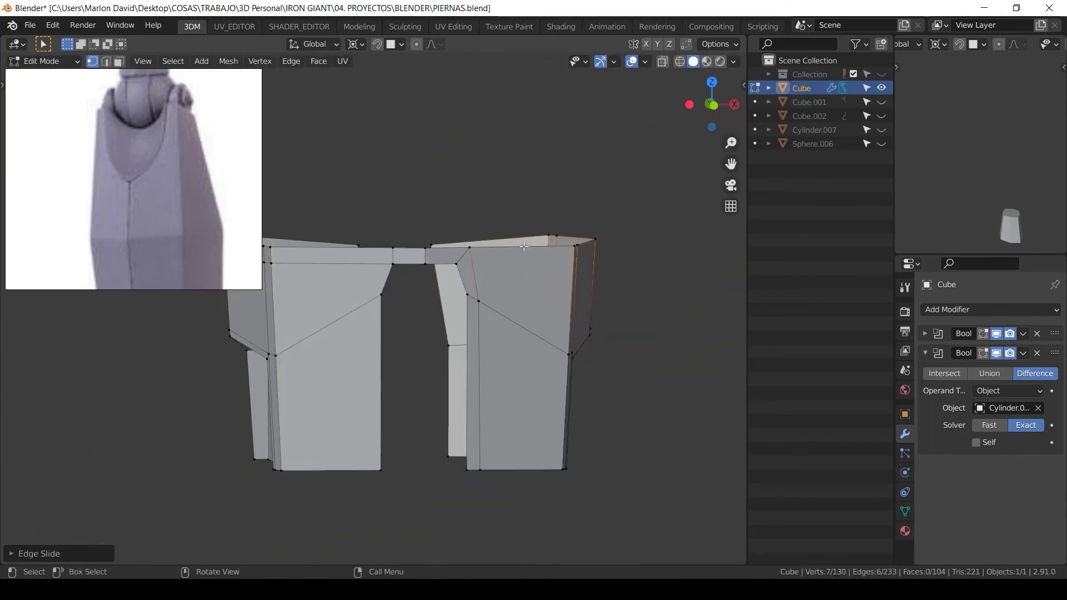
Step: Merge the overlapping vertices of the visible ankle section by distance and reveal the hidden upper part of the leg
key("KP_1")
key("a")
key("a")
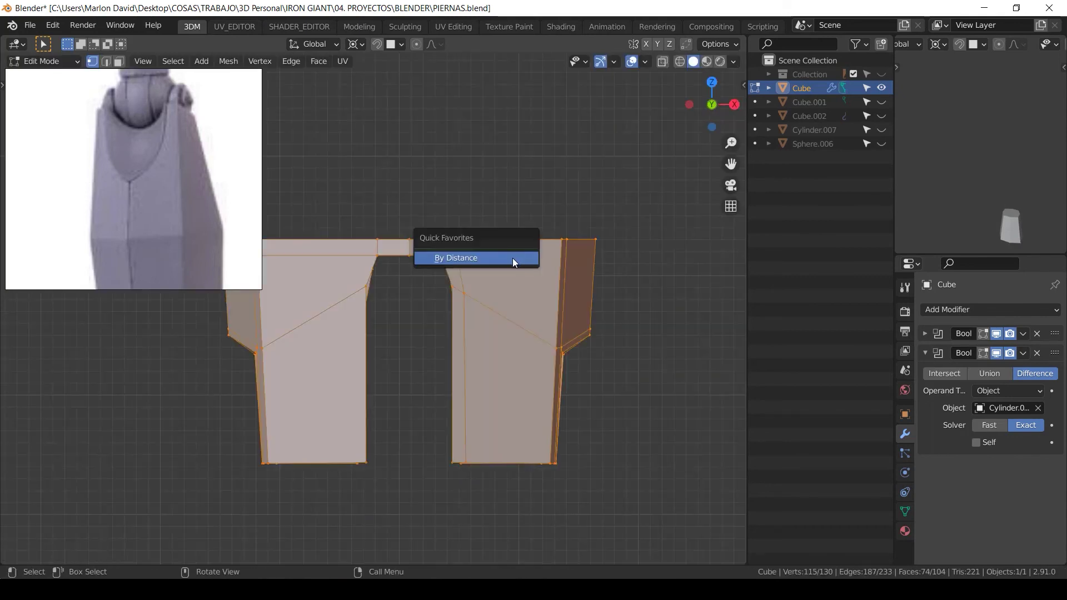
left_click(510, 258)
scroll(503, 291, "down", 1)
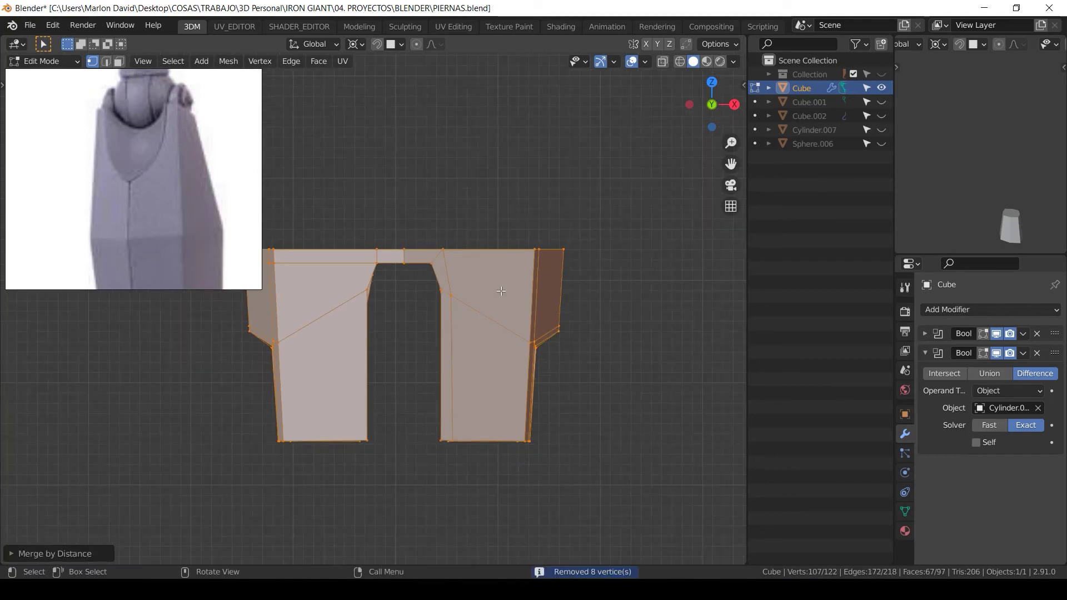
key("alt+h")
key("alt+a")
scroll(528, 291, "down", 2)
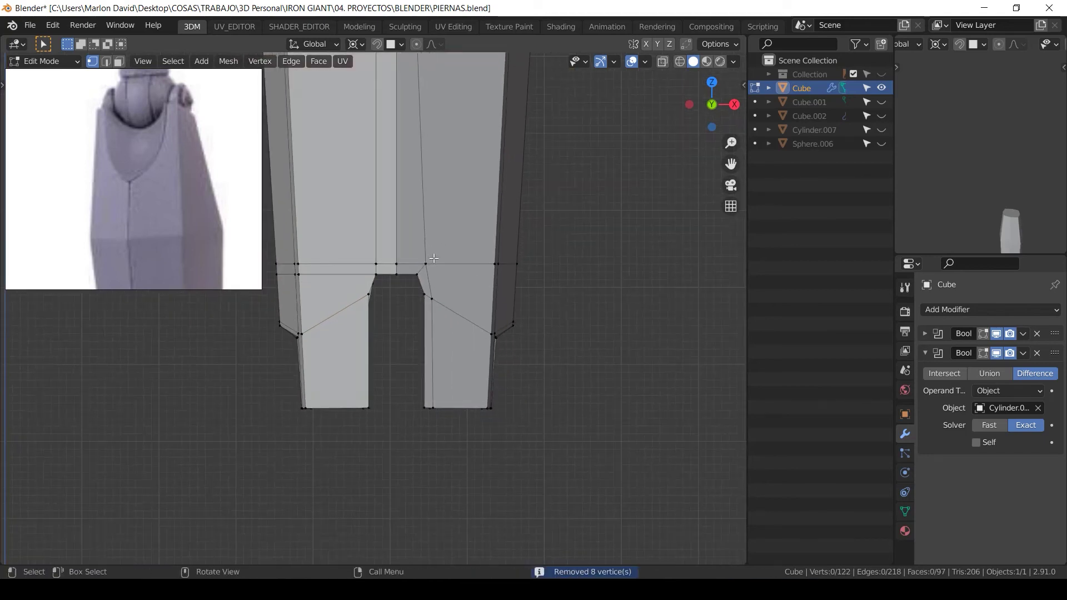
Step: Move the loop vertex beside the cutout outward along X and up along Z to level it with the cutout's corner vertex
scroll(438, 272, "up", 2)
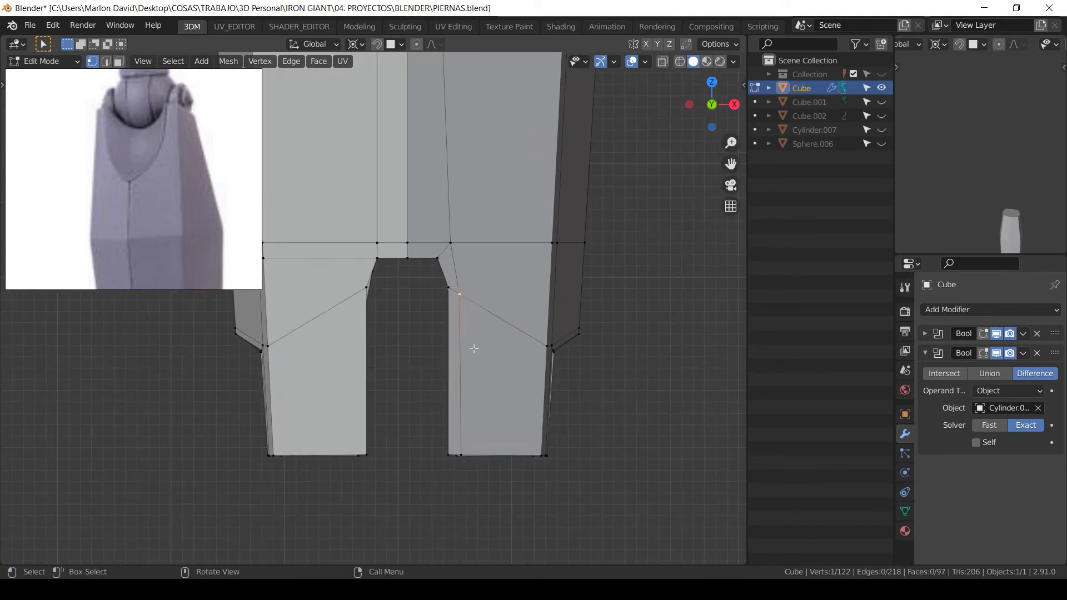
key("g")
key("x")
left_click(497, 349)
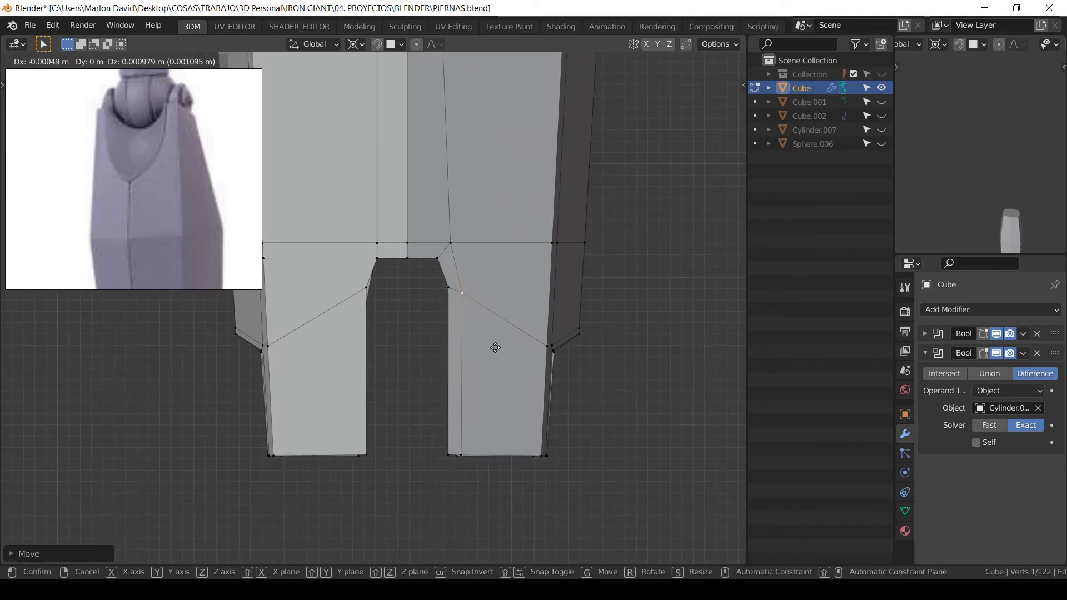
key("g")
key("z")
left_click(498, 304)
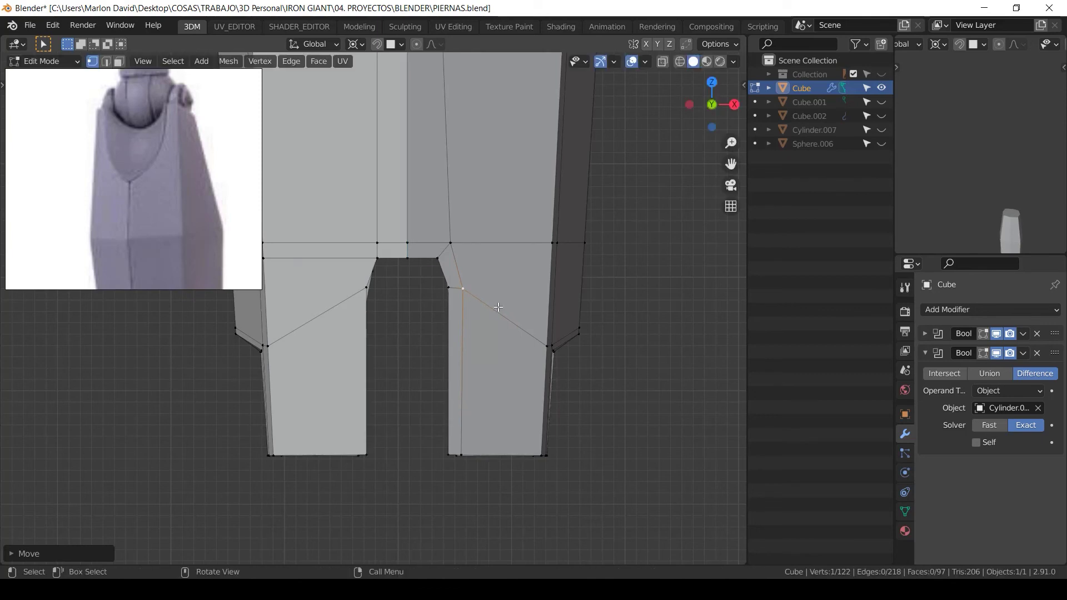
Step: Shift the vertical loop edge beside the ankle cutout outward along X by about 0.003 m
key("g")
right_click(466, 438)
key("g")
key("x")
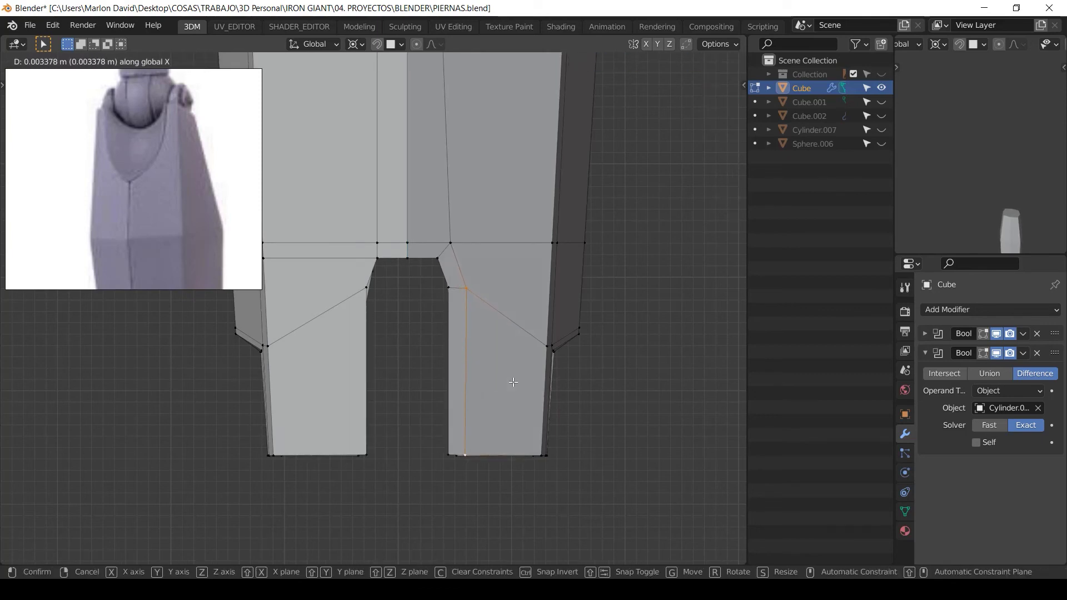
left_click(513, 382)
Step: Select the six vertices of the recessed side panel on the +X side of the ankle and move them slightly inward along X
scroll(562, 295, "down", 2)
middle_click_drag(562, 295, 498, 299)
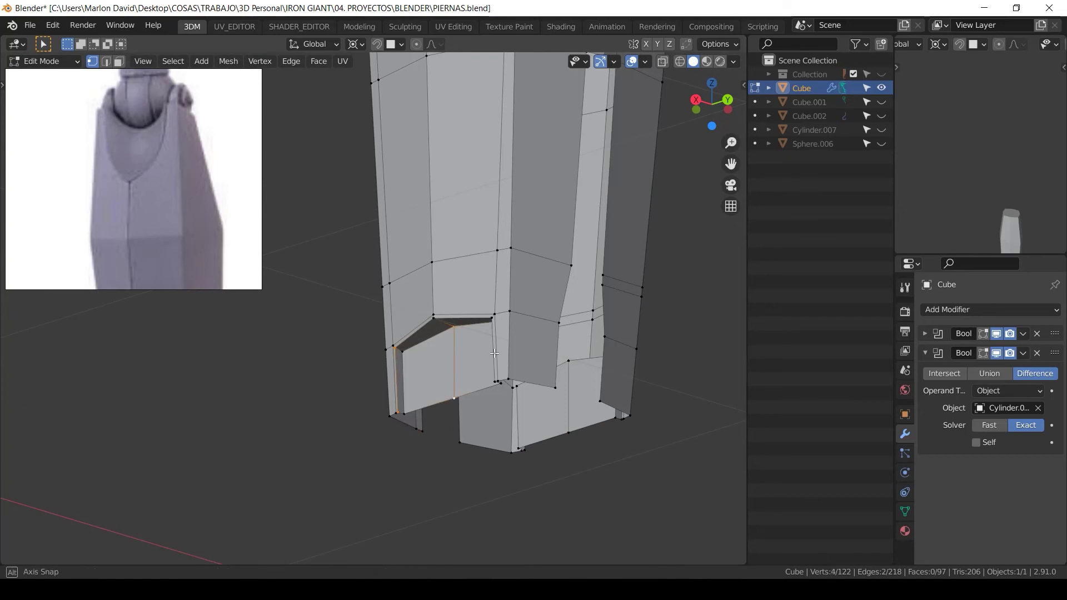
mouse_move(495, 354)
middle_mouse_down()
mouse_move(548, 385)
mouse_move(499, 373)
middle_mouse_up()
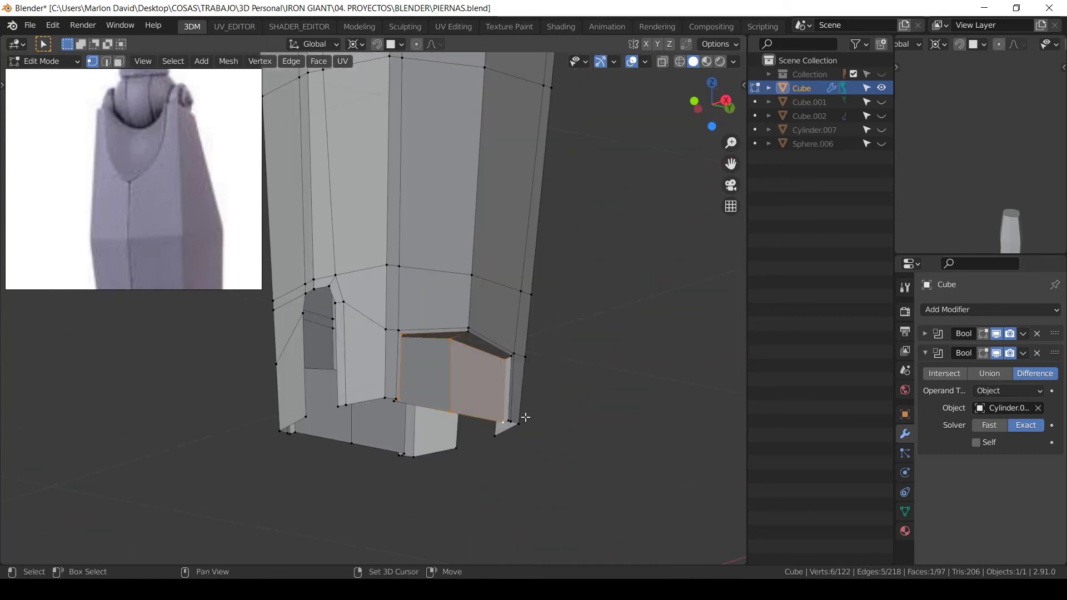
middle_click_drag(525, 418, 445, 379)
left_click(390, 408, "shift")
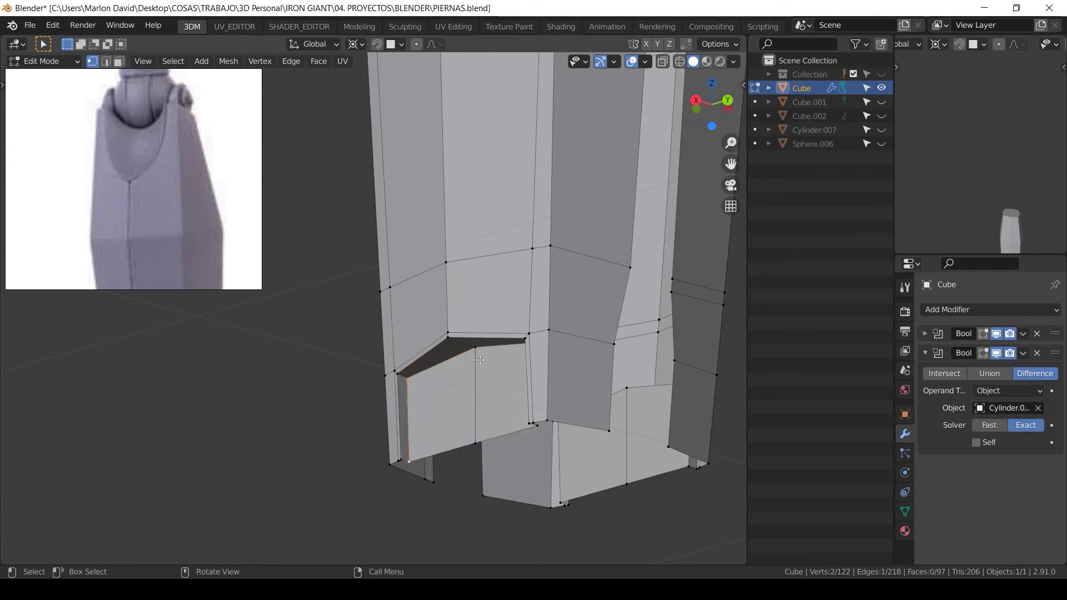
left_click(478, 428, "shift")
middle_click_drag(478, 428, 556, 387)
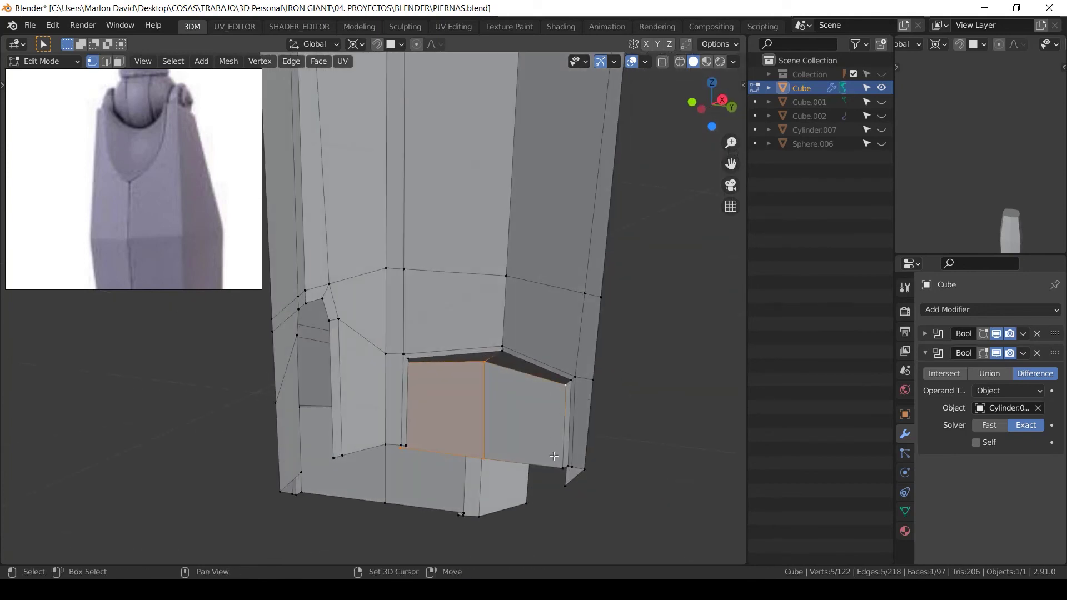
left_click(561, 467, "shift")
middle_click_drag(561, 467, 626, 445)
key("KP_1")
key("shift+z")
key("g")
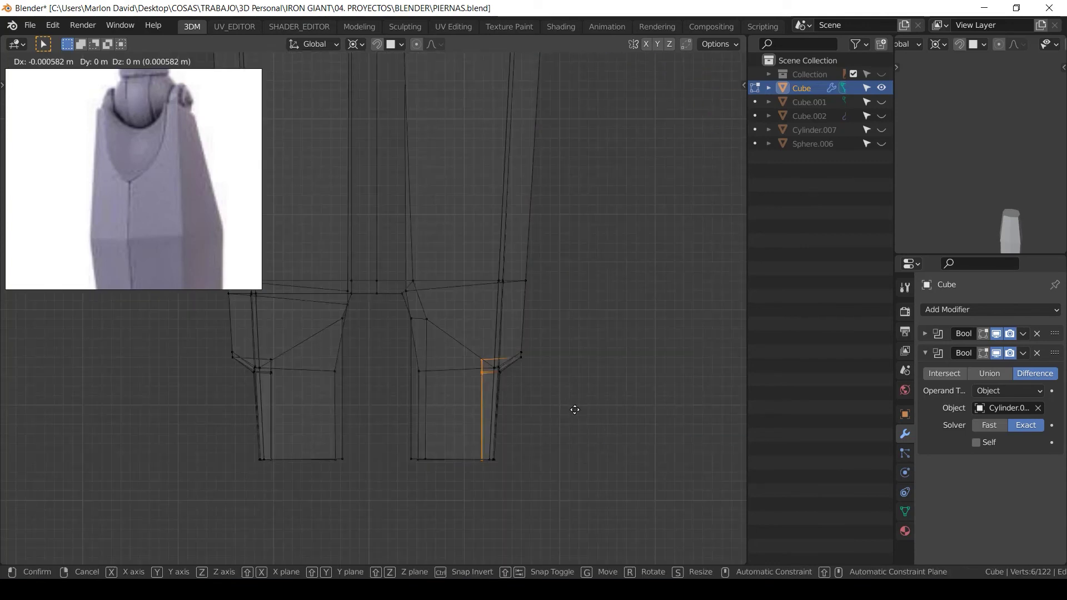
key("x")
left_click(544, 411)
key("z")
left_click(679, 424)
Step: Inset the two faces of the recessed ankle side panel to form a thin border
mouse_move(679, 424)
middle_mouse_down()
mouse_move(590, 345)
mouse_move(631, 313)
mouse_move(596, 298)
mouse_move(679, 312)
middle_mouse_up()
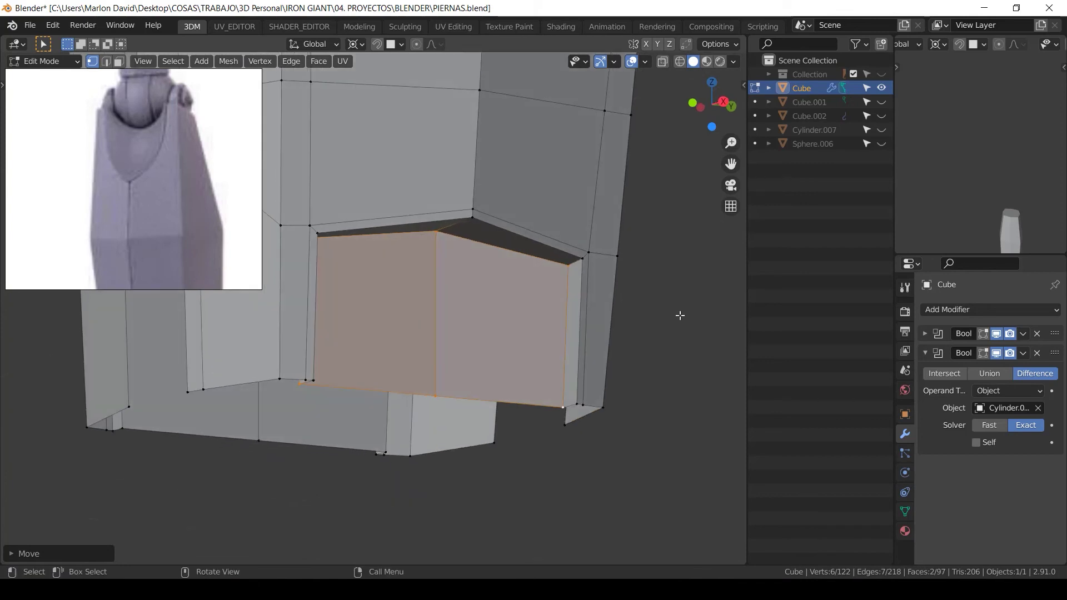
key("i")
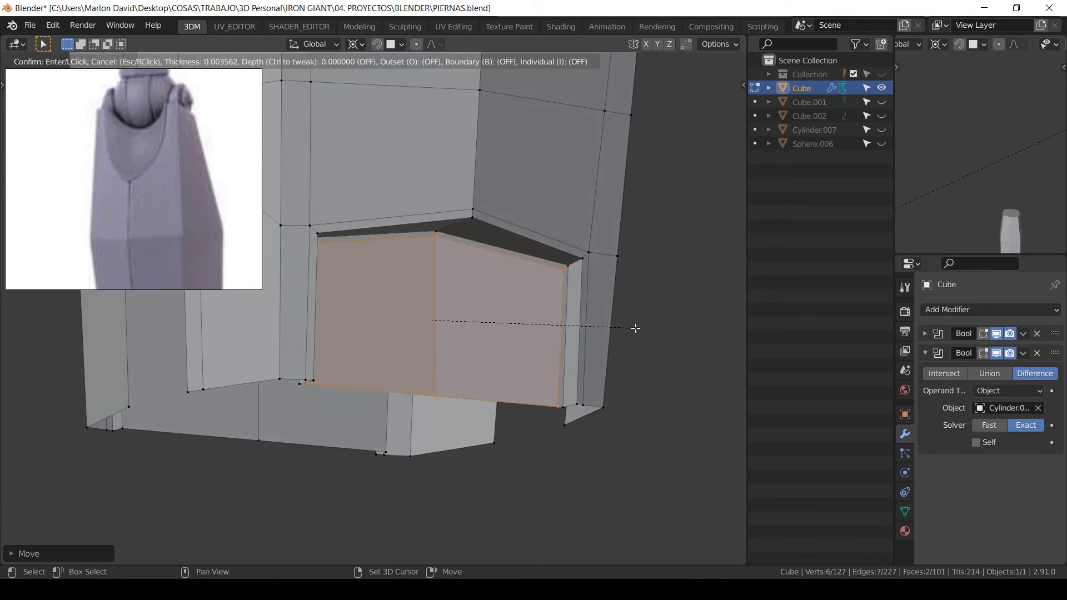
left_click(609, 340)
Step: Add two supporting loop cuts to the ledge around the recessed side panel, one near its inner edge and one near its outer edge
middle_click_drag(609, 340, 496, 245)
key("ctrl+r")
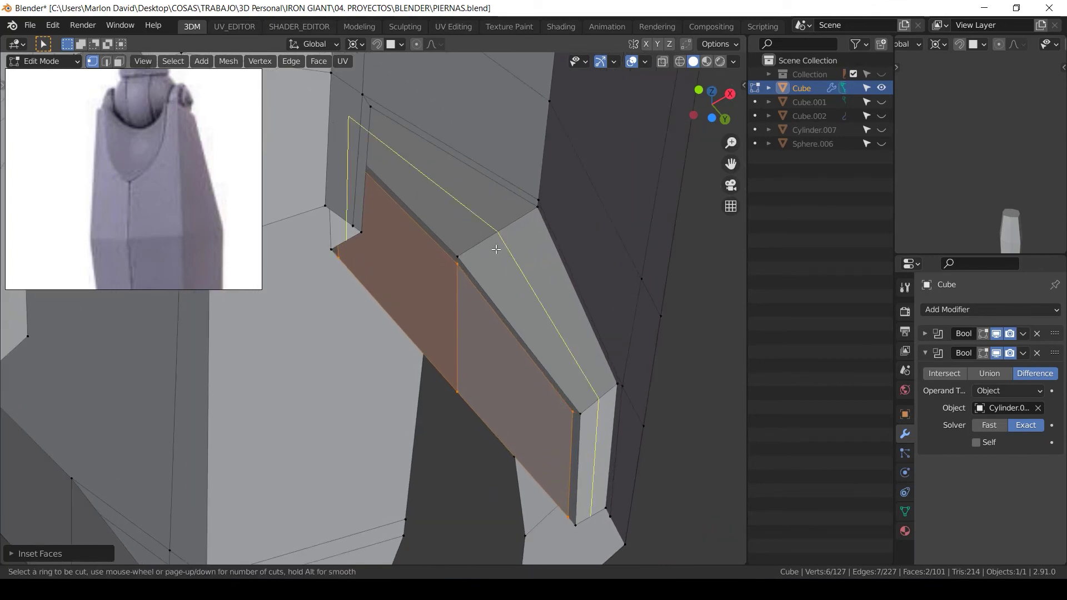
left_click(496, 244)
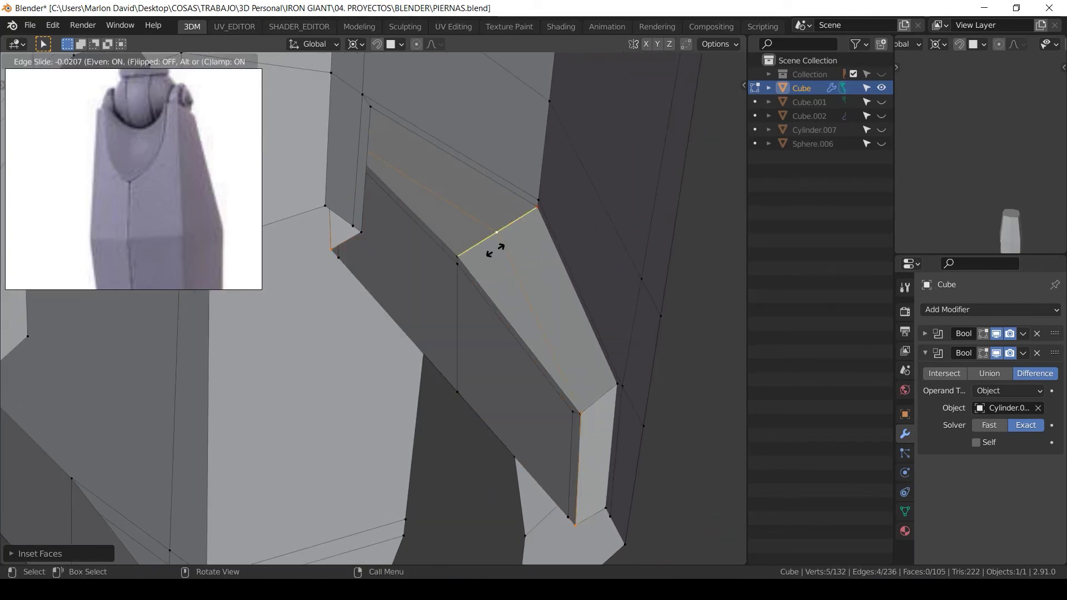
left_click(461, 269)
key("ctrl+r")
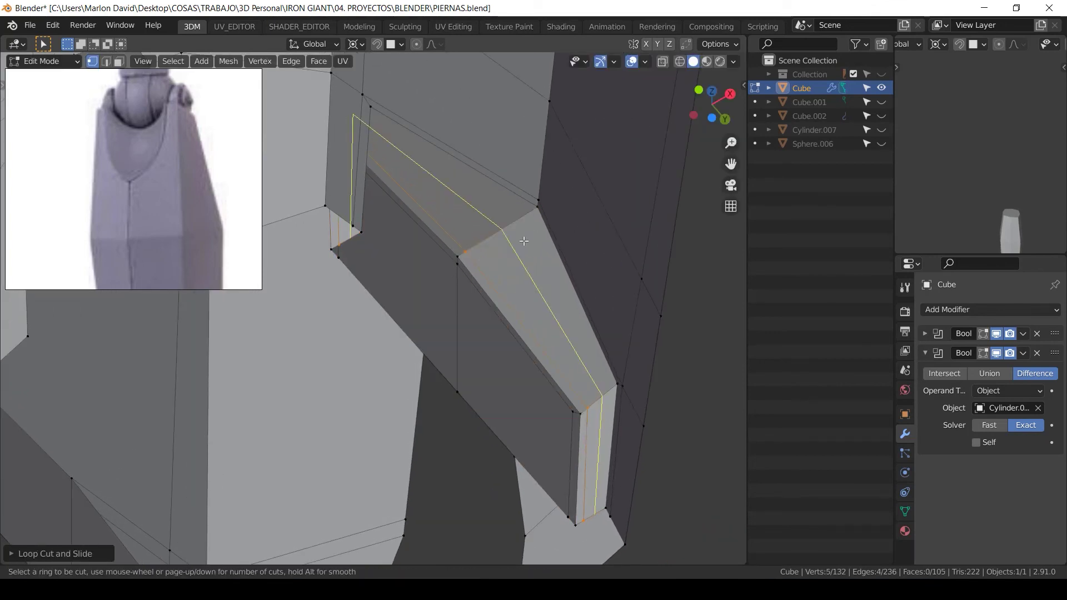
left_click(524, 239)
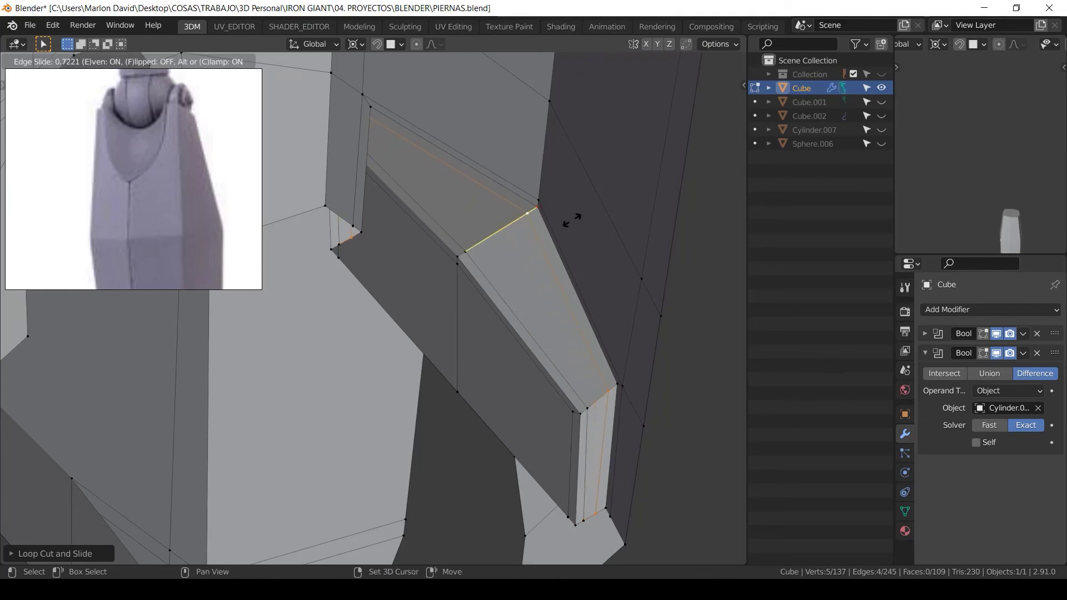
left_click(572, 220)
Step: Fill the tall central slot on the +Y side with a face, inset it thinly and delete the inner face
middle_click_drag(572, 219, 500, 169)
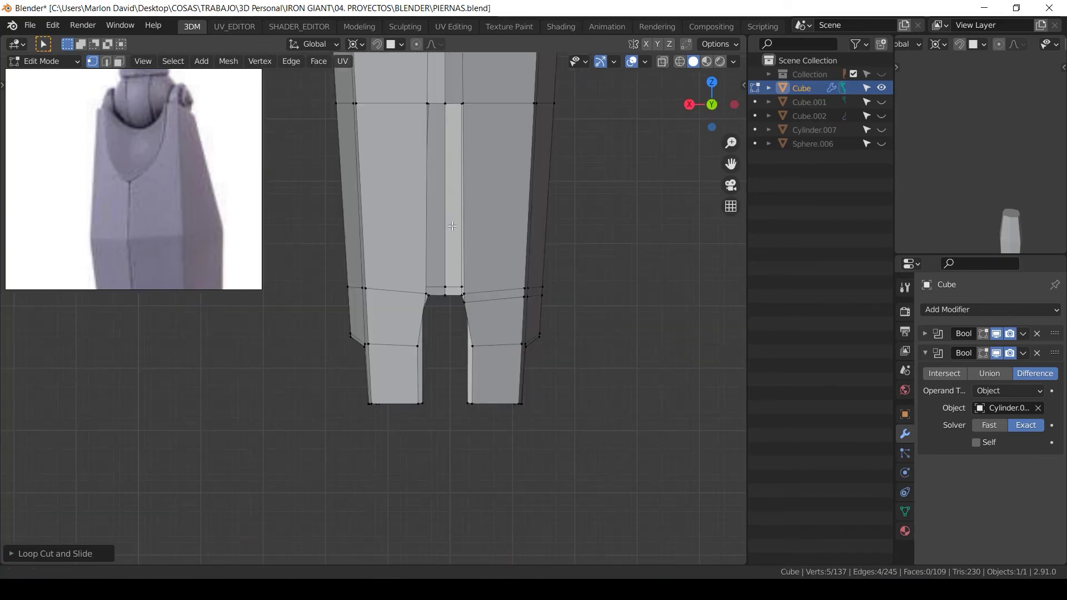
middle_click_drag(452, 226, 507, 247)
key("f")
key("i")
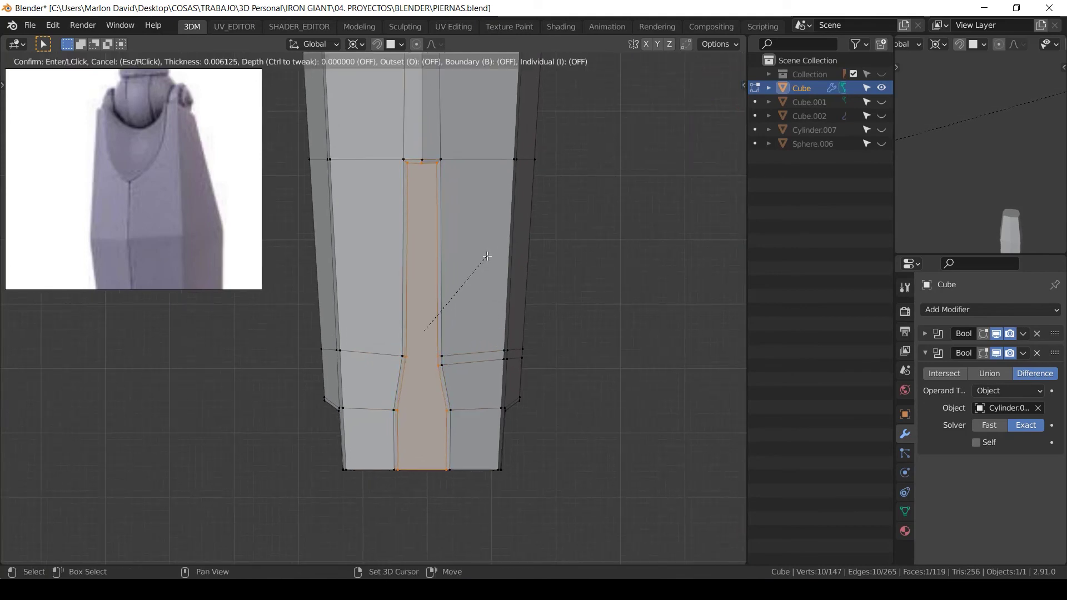
left_click(487, 256)
key("x")
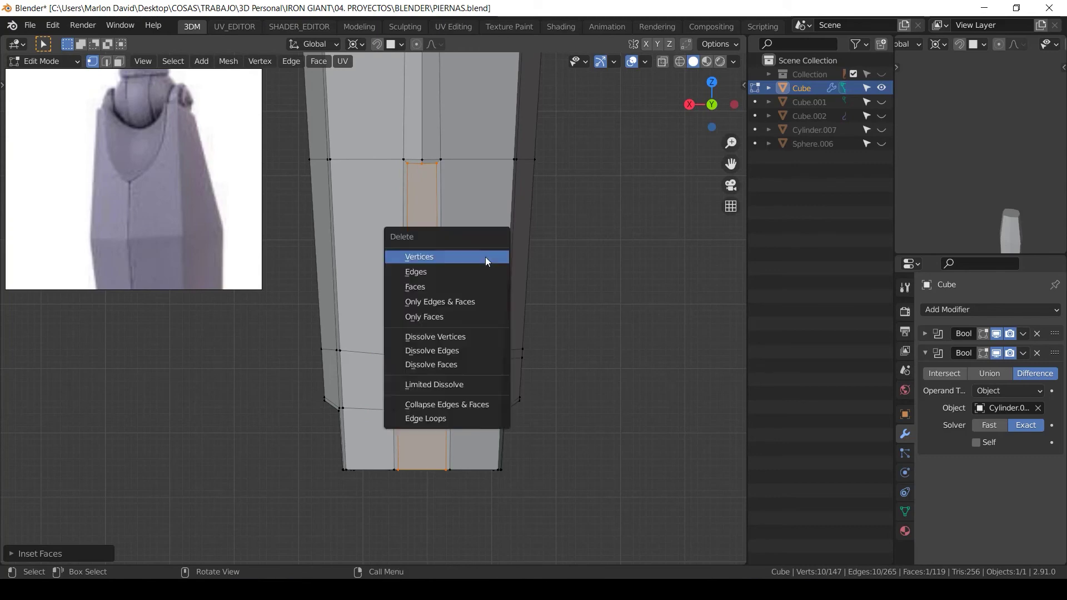
left_click(466, 285)
Step: Select the entire lower leg mesh and apply Symmetrize to it
scroll(457, 261, "down", 2)
mouse_move(457, 261)
middle_mouse_down("shift")
mouse_move(467, 245)
mouse_move(454, 249)
mouse_move(465, 262)
middle_mouse_up("shift")
left_click(444, 329)
middle_click_drag(483, 338, 503, 268)
key("a")
scroll(515, 261, "up", 2)
scroll(516, 289, "down", 1)
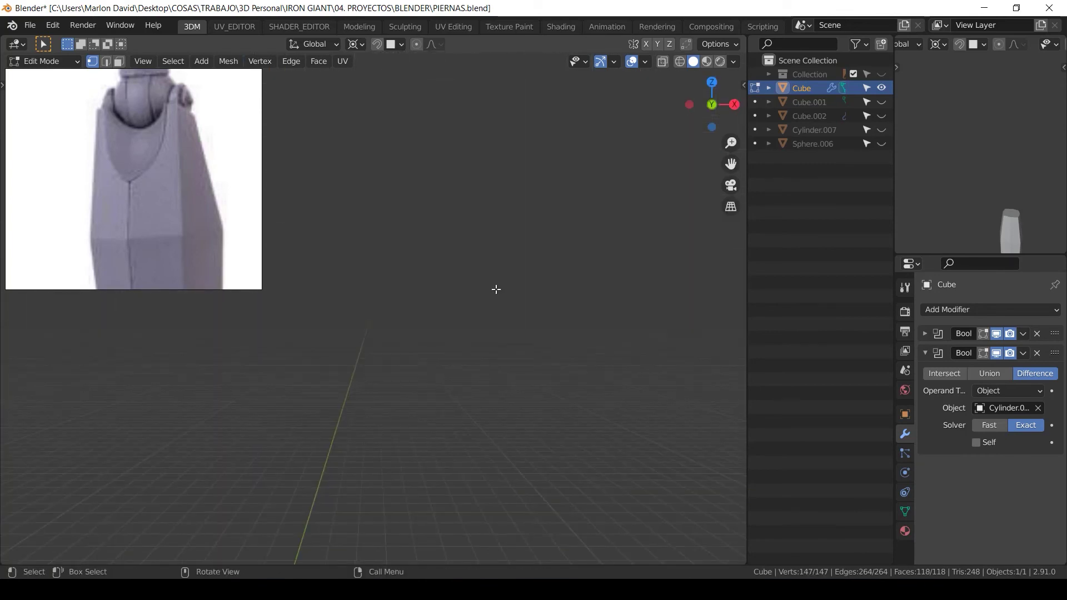
key("KP_1")
key("F3")
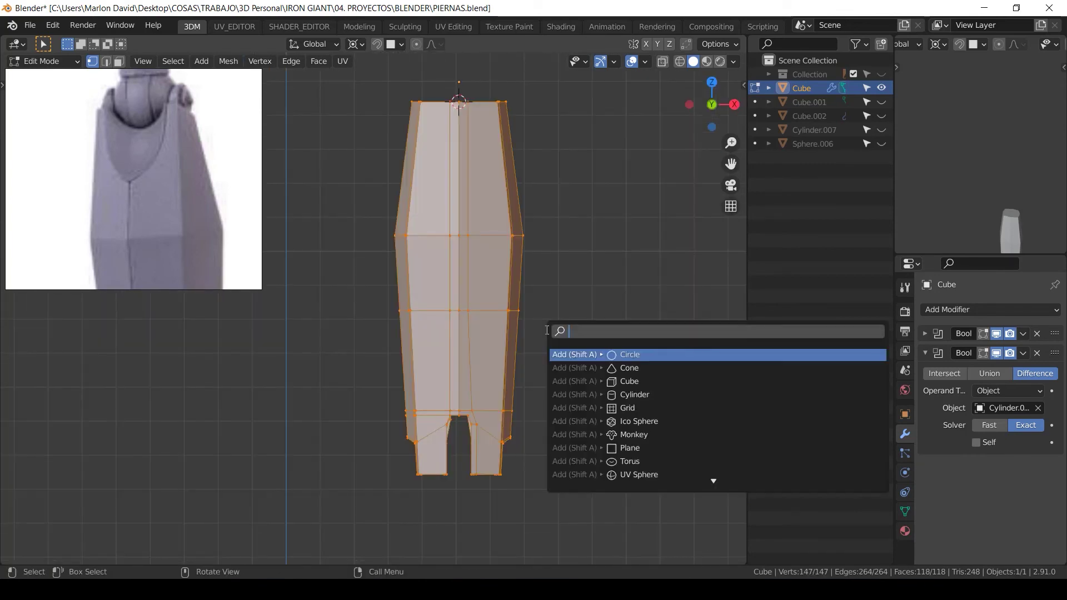
type("sym")
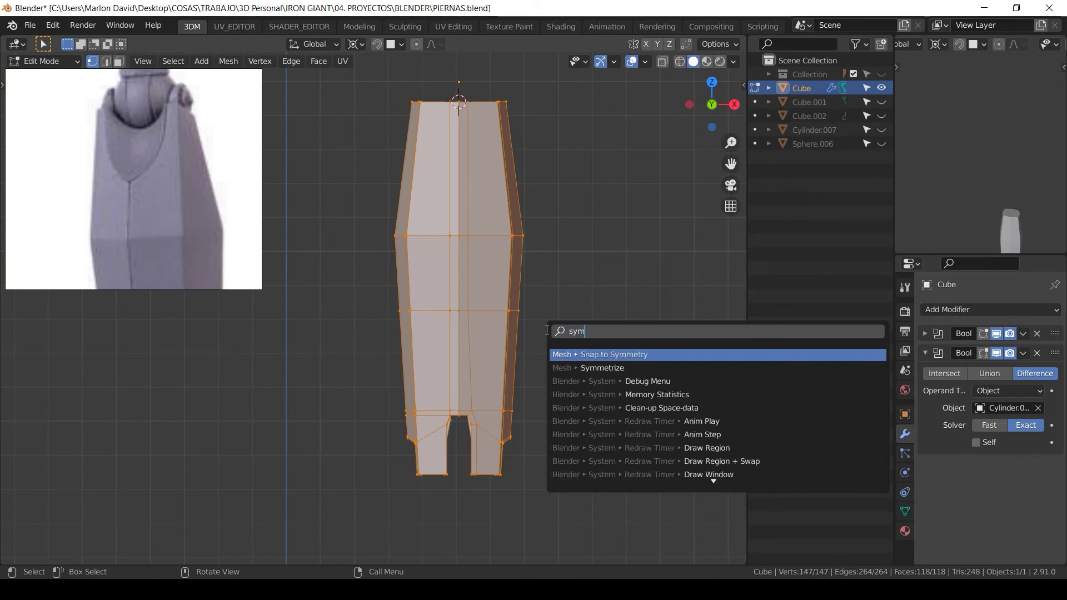
key("Down")
key("Return")
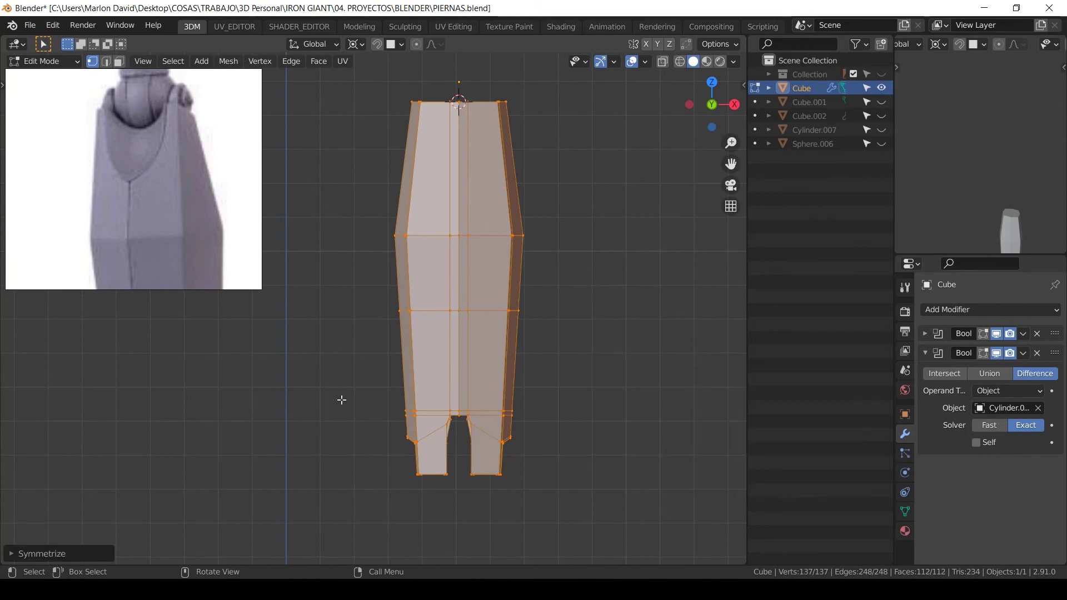
Step: Set the Symmetrize direction to +X to -X and clear the mesh selection
left_click(22, 555)
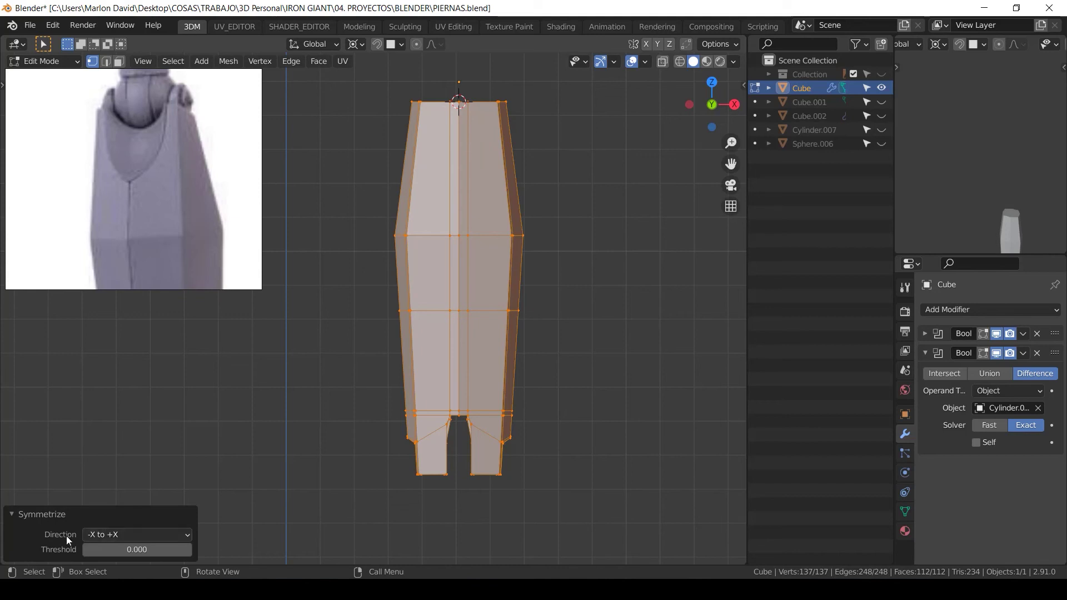
left_click(101, 535)
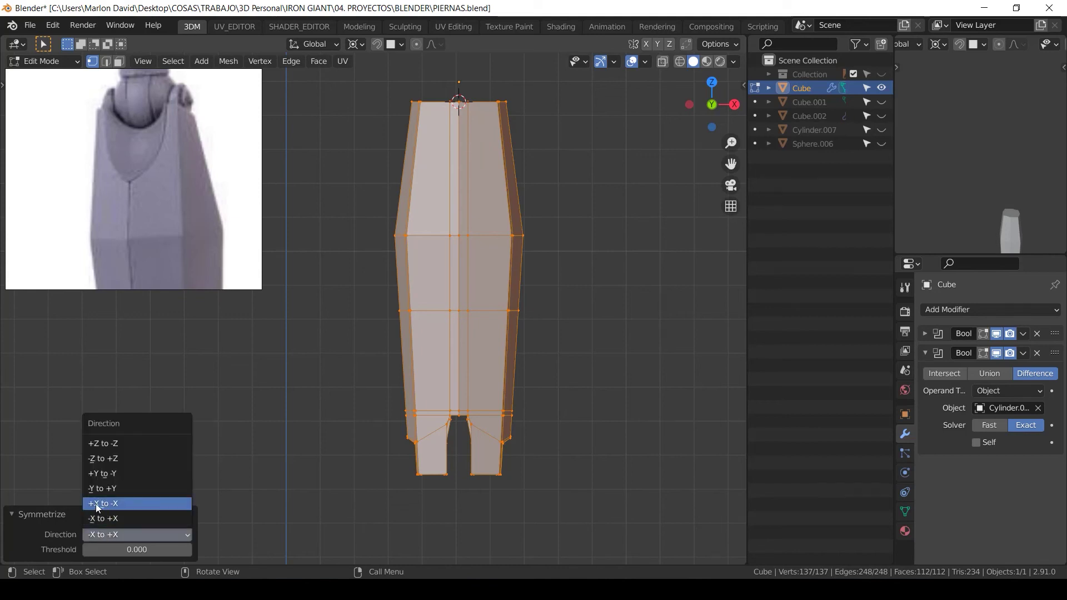
left_click(116, 502)
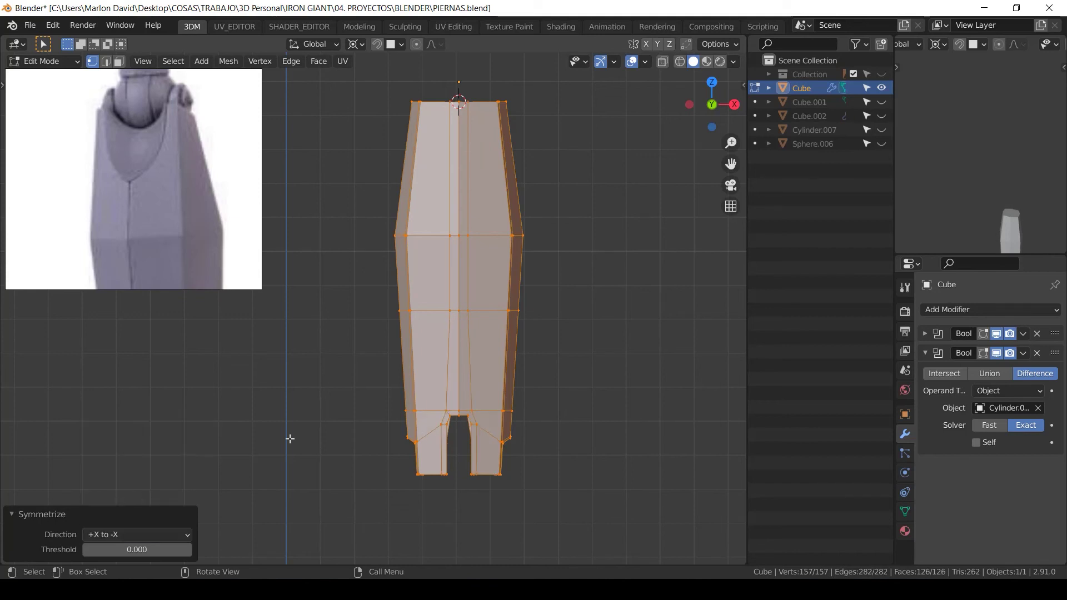
middle_click_drag(472, 351, 457, 386, "ctrl")
key("z")
middle_click_drag(538, 367, 518, 270, "shift")
middle_click_drag(518, 270, 507, 320, "ctrl")
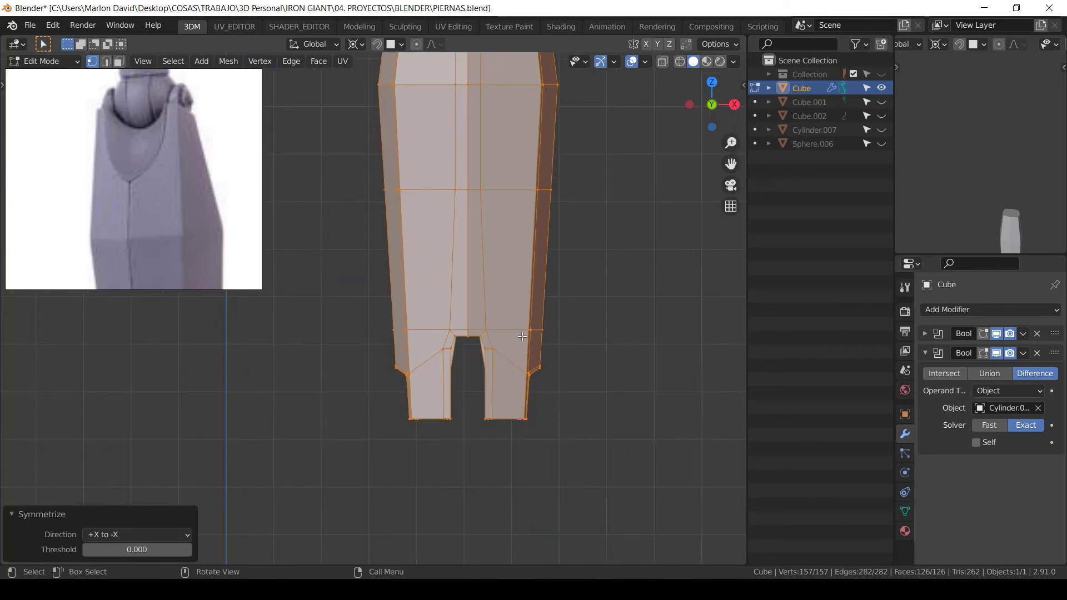
key("alt+a")
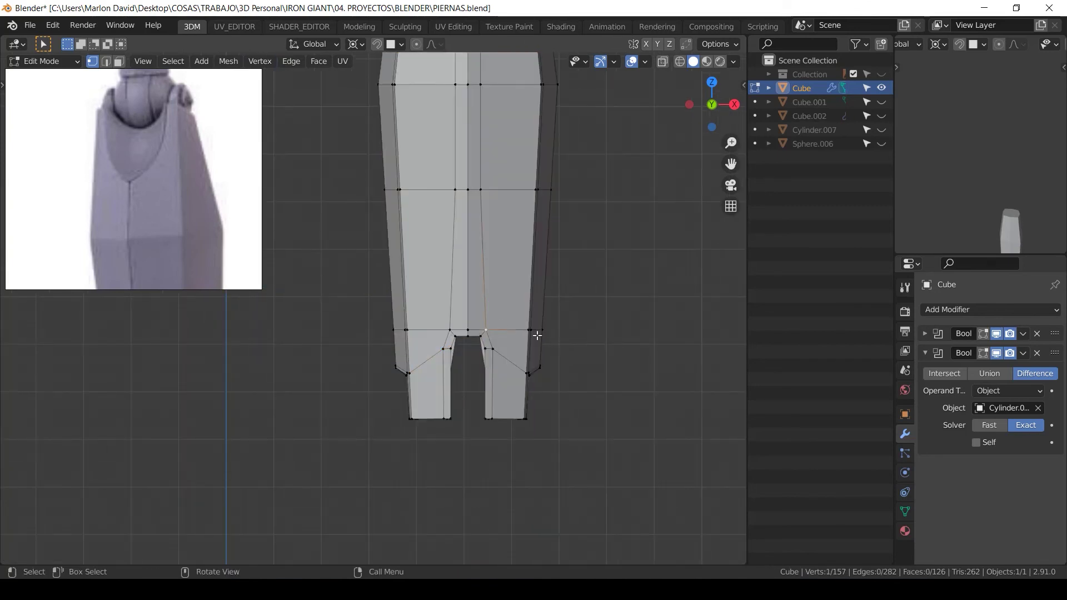
scroll(671, 239, "down", 2)
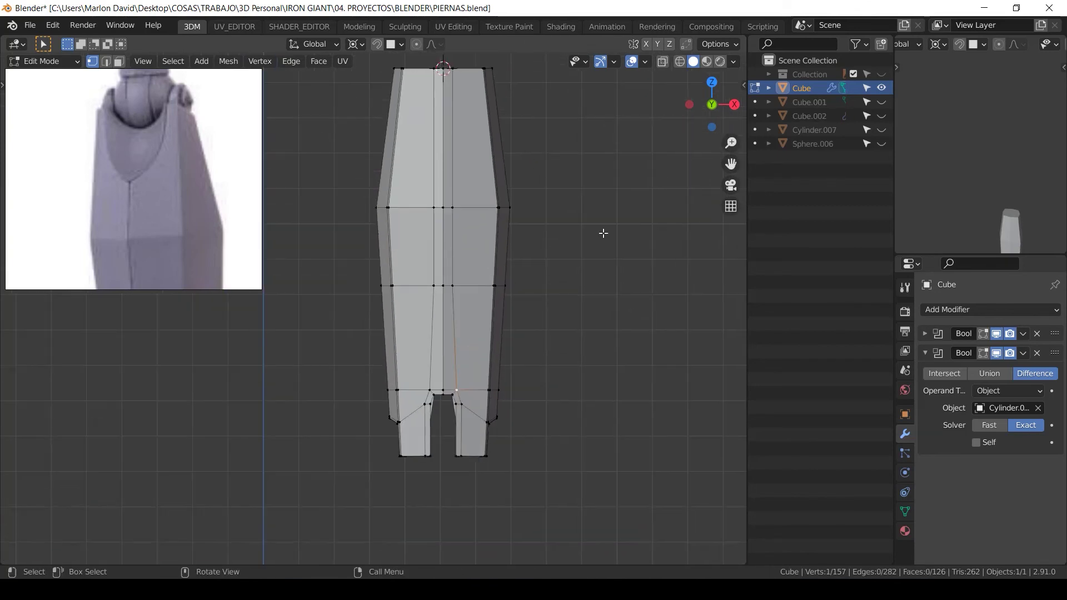
Step: Return to Object Mode in front view and unhide the collection holding the rest of the robot
middle_click_drag(545, 247, 485, 274)
key("Tab")
key("KP_1")
left_click(882, 75)
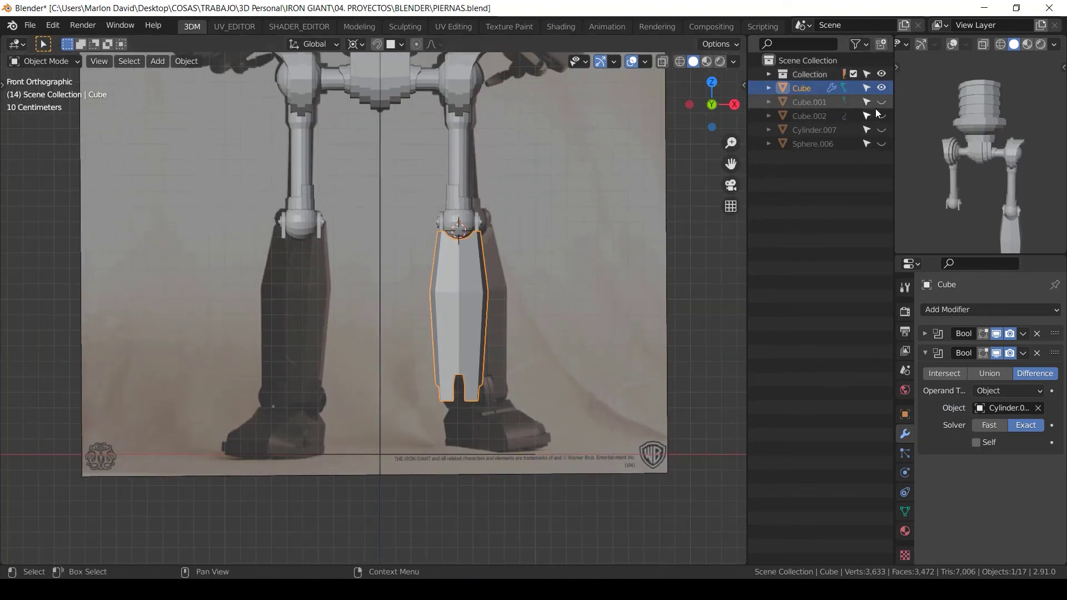
key("alt+a")
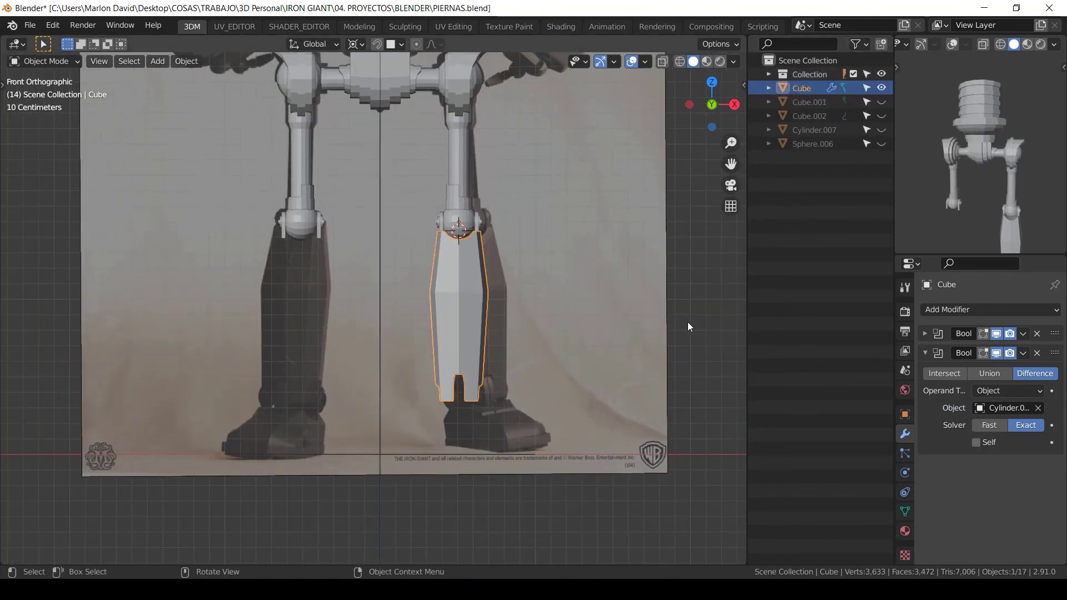
Step: Add a Mirror modifier to the lower leg and place it above the two Boolean modifiers
left_click(926, 352)
left_click(942, 310)
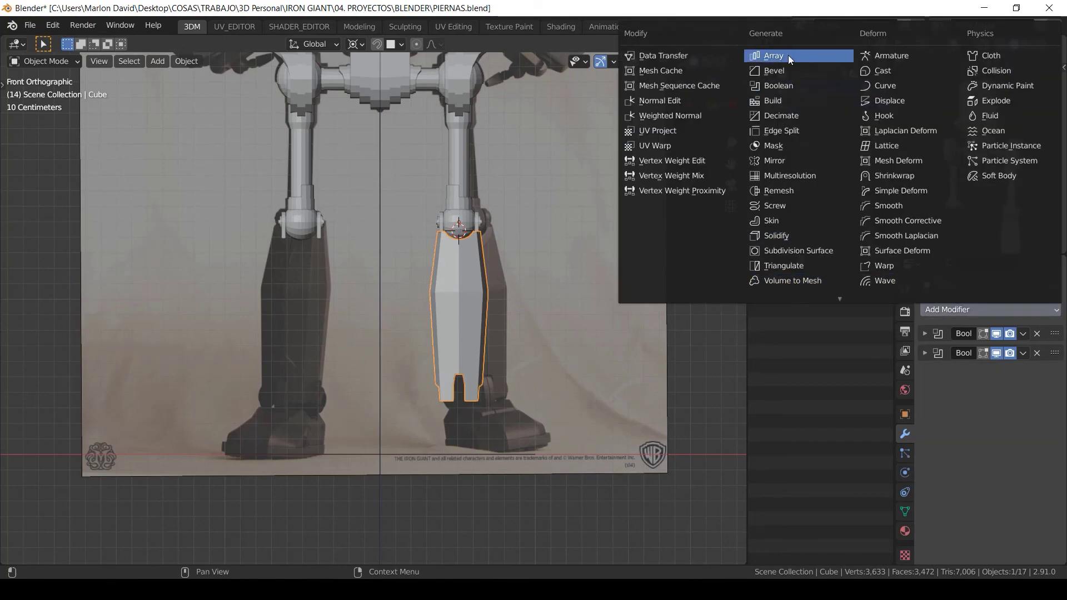
left_click(779, 161)
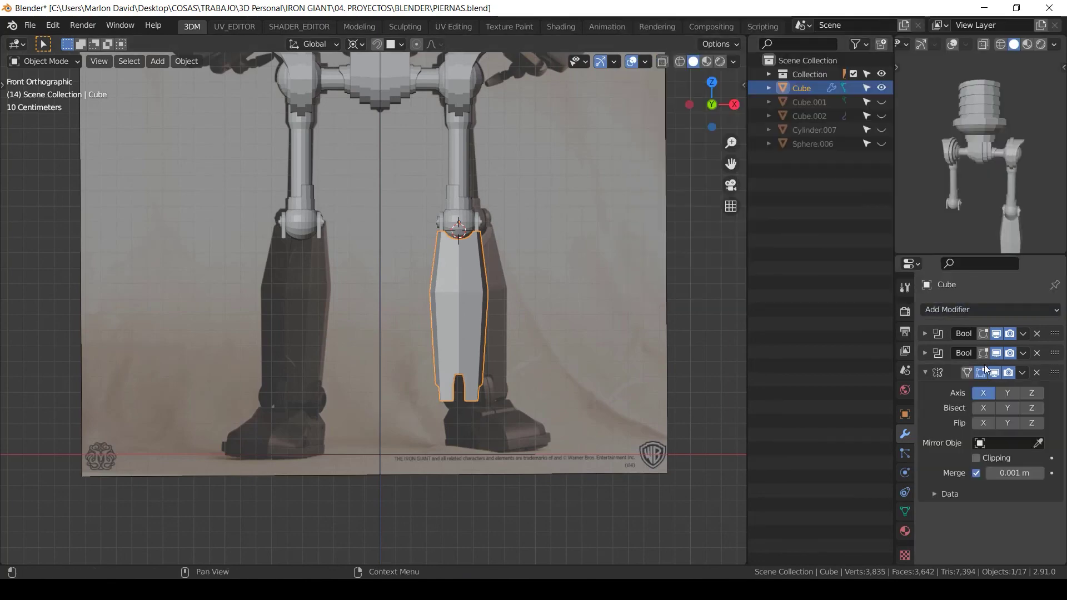
left_click_drag(1054, 373, 1054, 333)
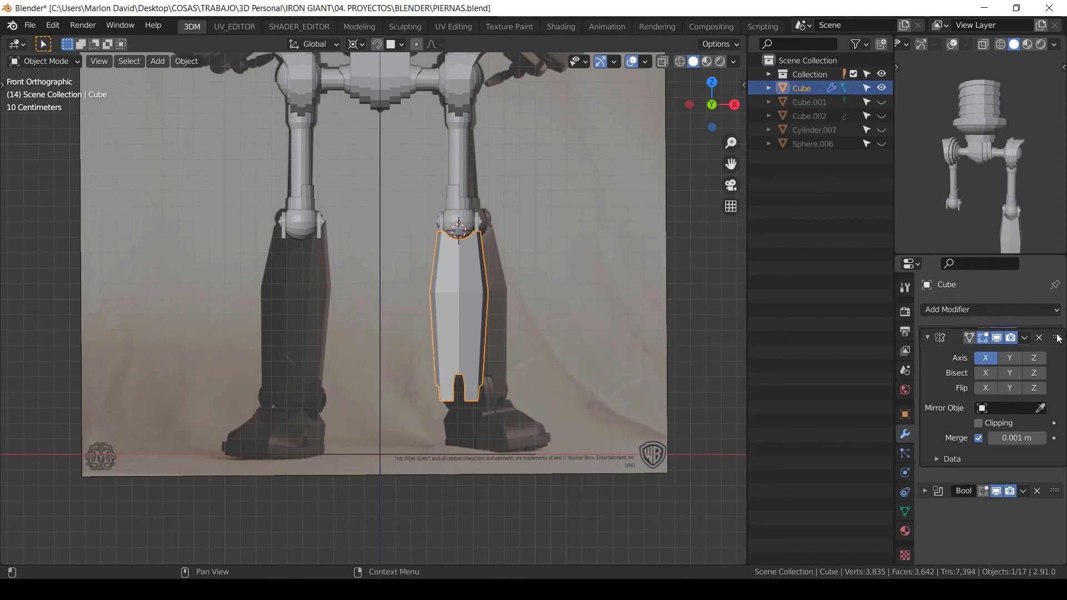
Step: Apply all transforms to the lower leg so that it mirrors across the world centre
key("ctrl+a")
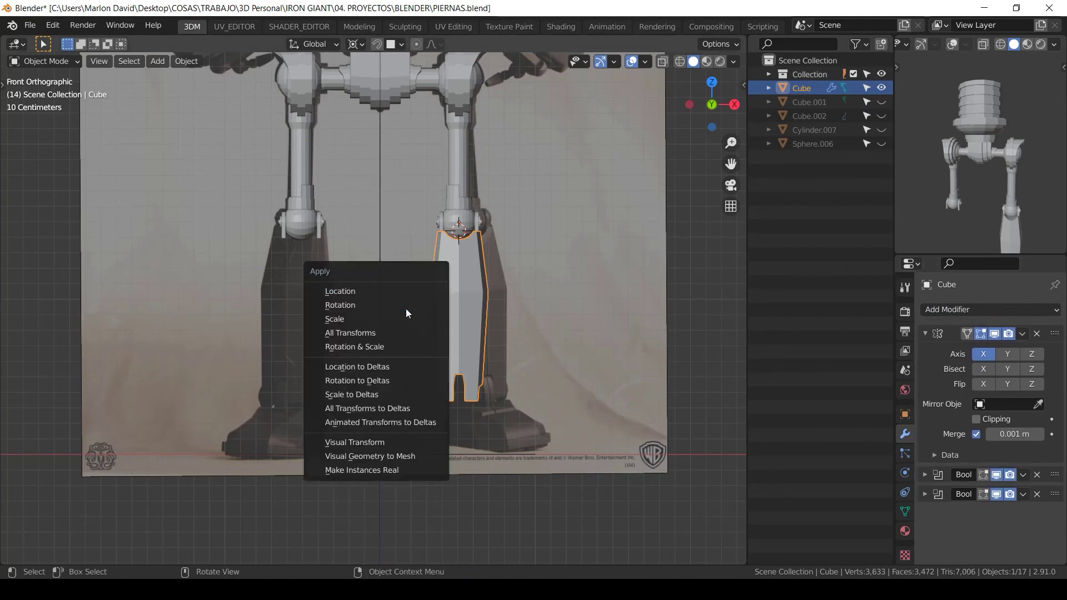
left_click(392, 335)
mouse_move(418, 328)
middle_mouse_down()
mouse_move(519, 326)
mouse_move(400, 317)
middle_mouse_up()
middle_click_drag(300, 310, 535, 227)
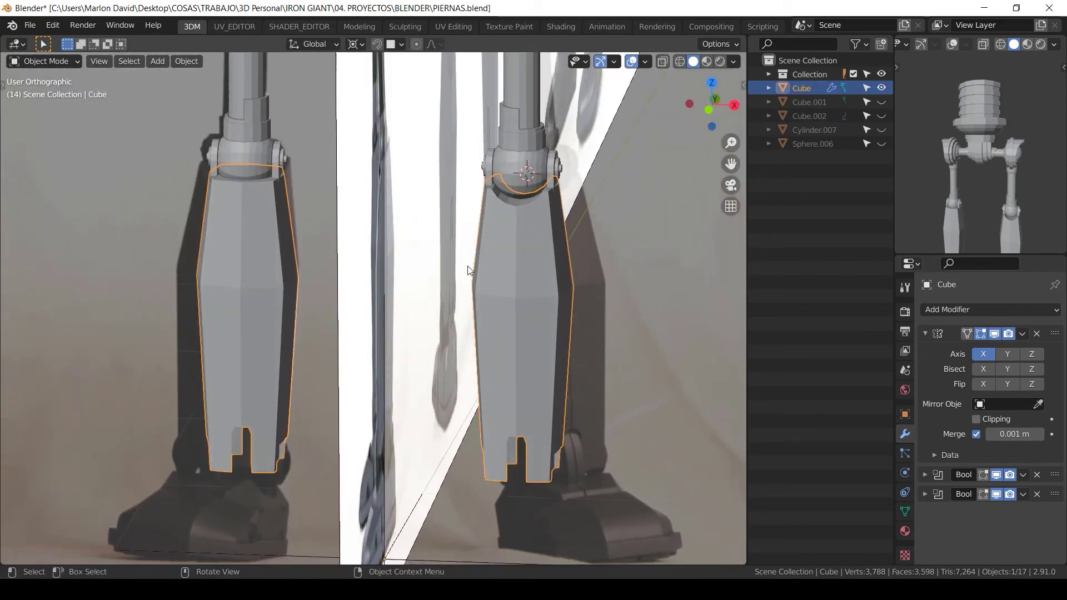
Step: Reorder the lower leg's Mirror modifier below both Boolean modifiers and deselect the leg
left_click(925, 334)
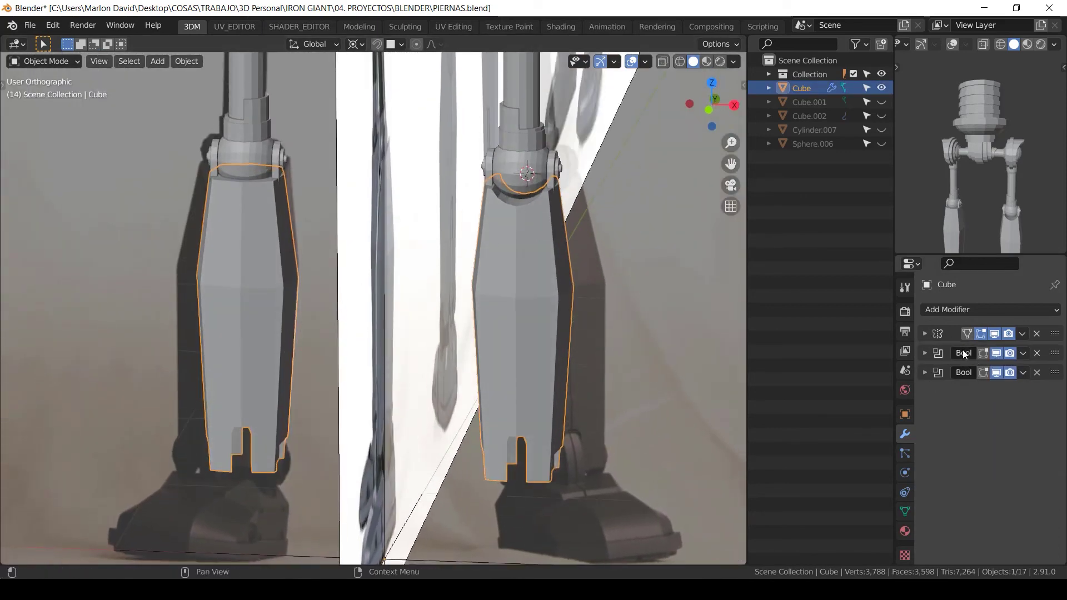
left_click_drag(1056, 338, 1045, 406)
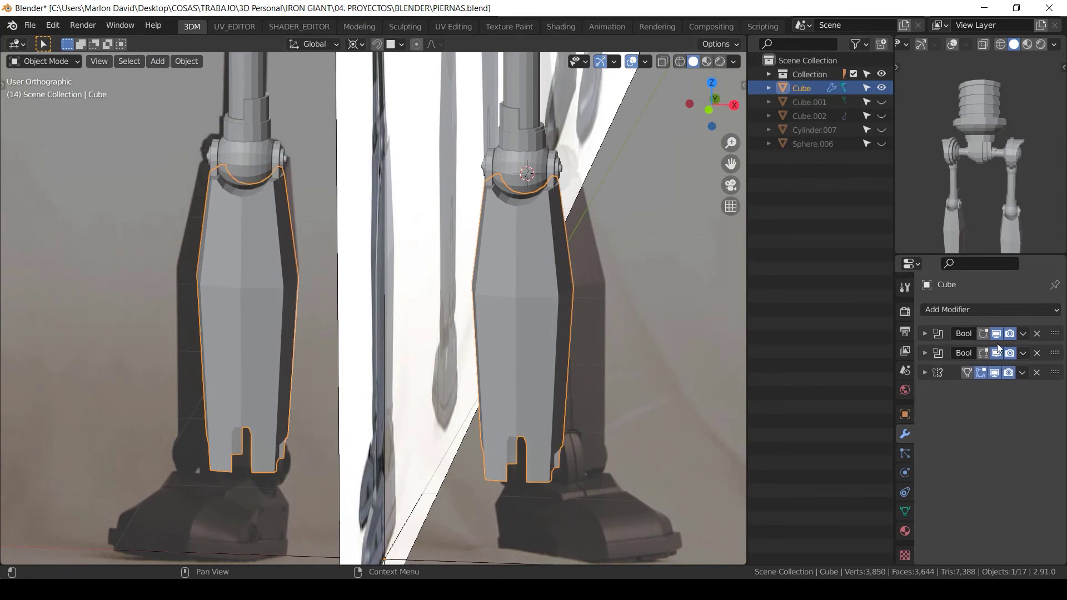
left_click(690, 312)
Step: Select the side plates flanking the knee sphere and open their mesh in Edit Mode
middle_click_drag(472, 269, 398, 261)
scroll(398, 311, "up", 6)
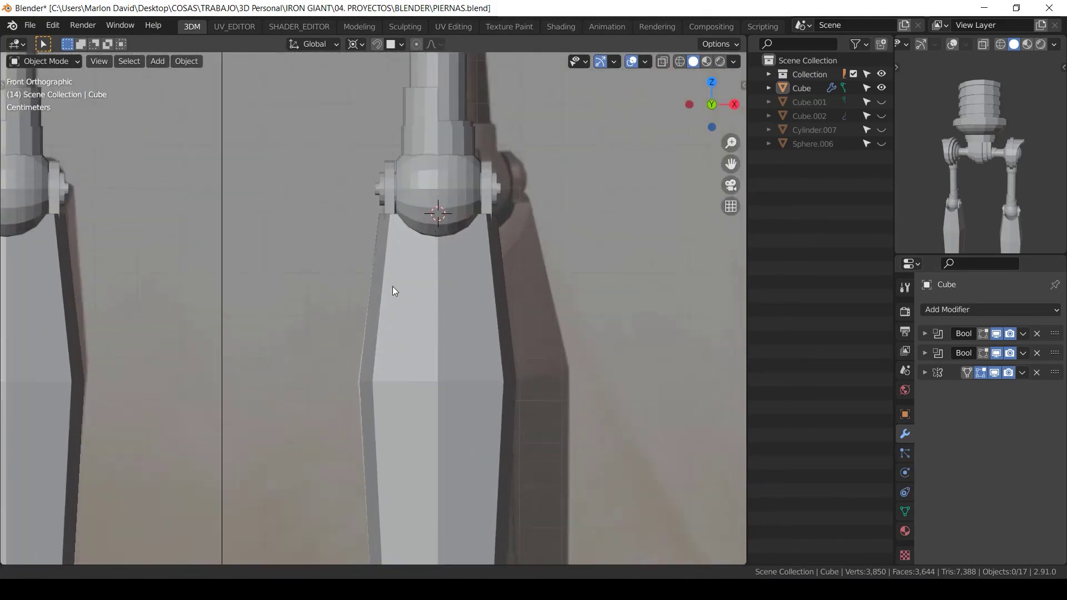
left_click(392, 151)
middle_click_drag(393, 151, 532, 246)
scroll(531, 245, "up", 2)
middle_click_drag(556, 179, 509, 251, "shift")
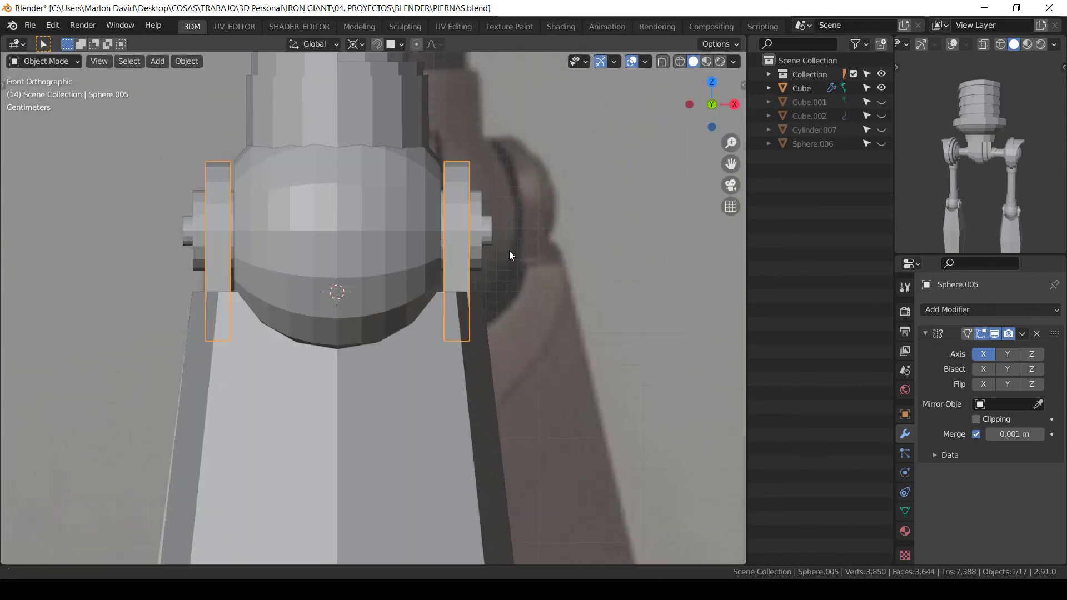
scroll(491, 283, "up", 1)
key("Tab")
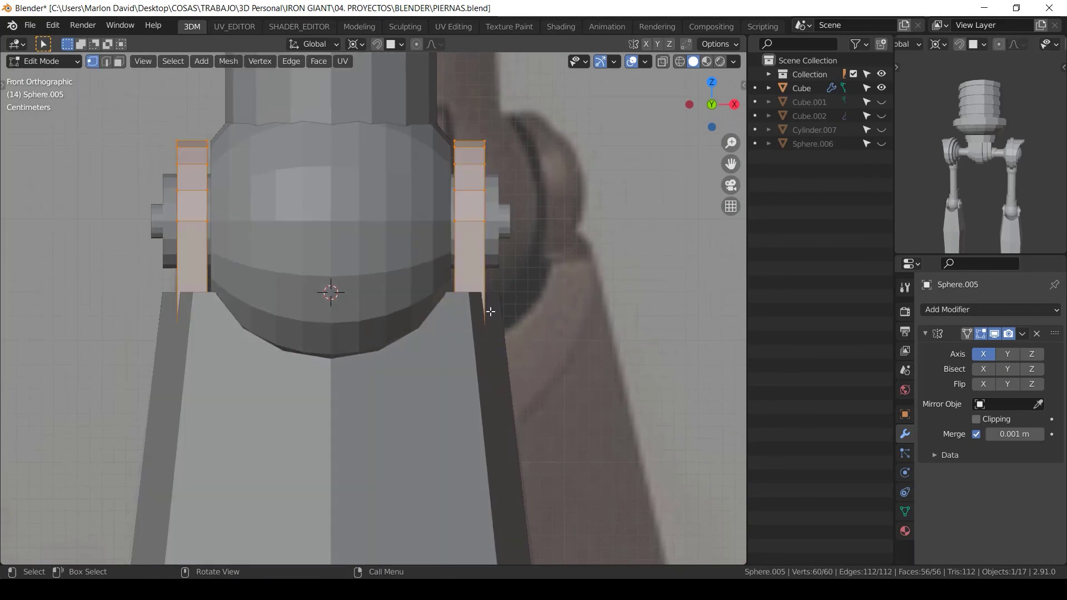
Step: Select the outer vertices of the +X knee side plate and move them inward about 0.0078 m along X
key("z")
left_click(401, 270)
key("alt+a")
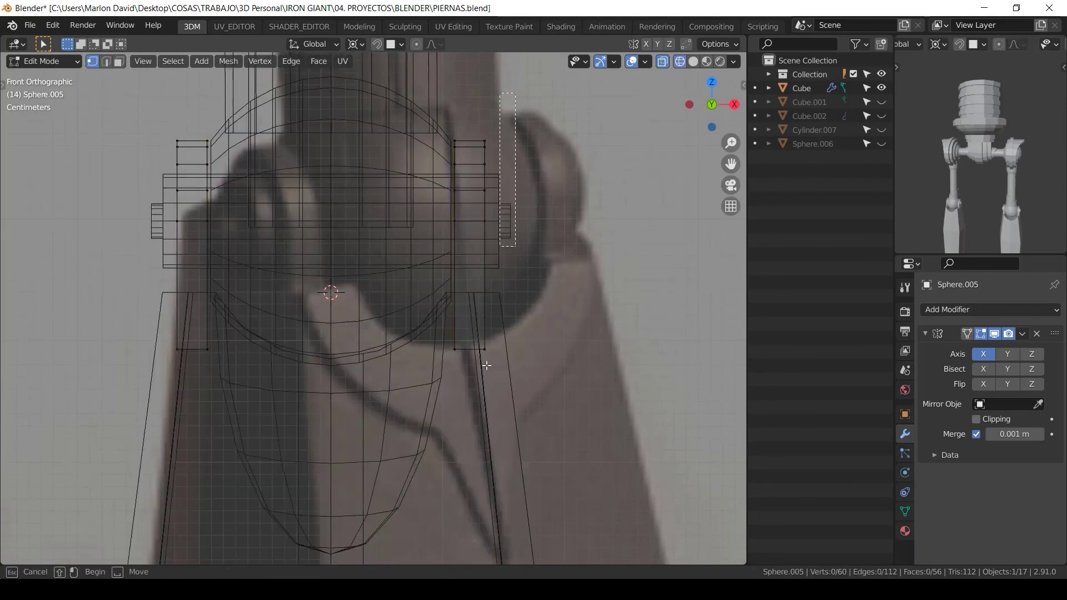
left_click_drag(486, 366, 478, 358)
scroll(524, 321, "down", 1)
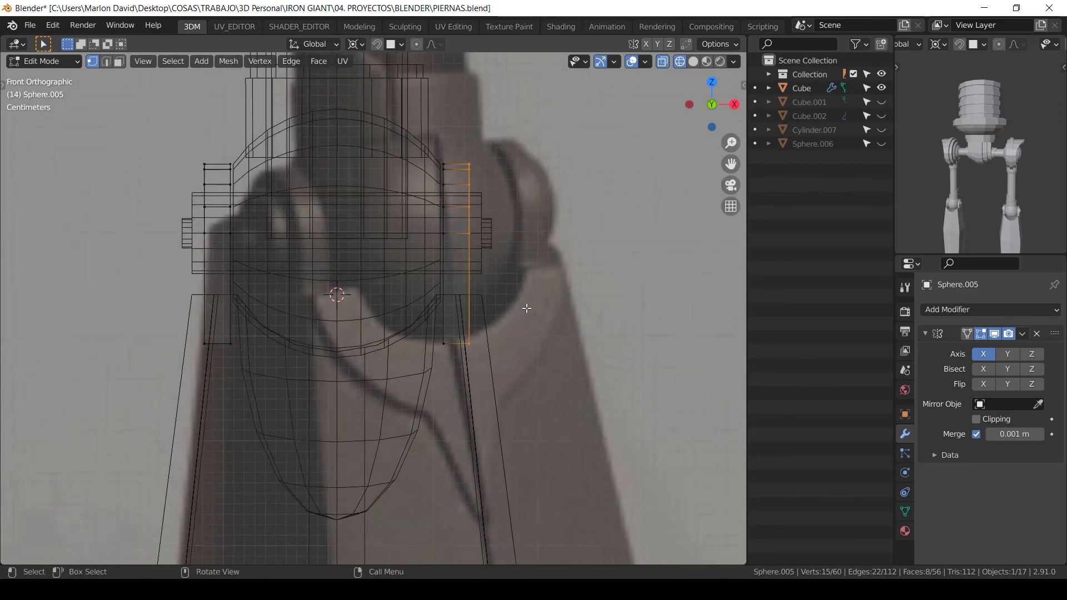
key("g")
key("x")
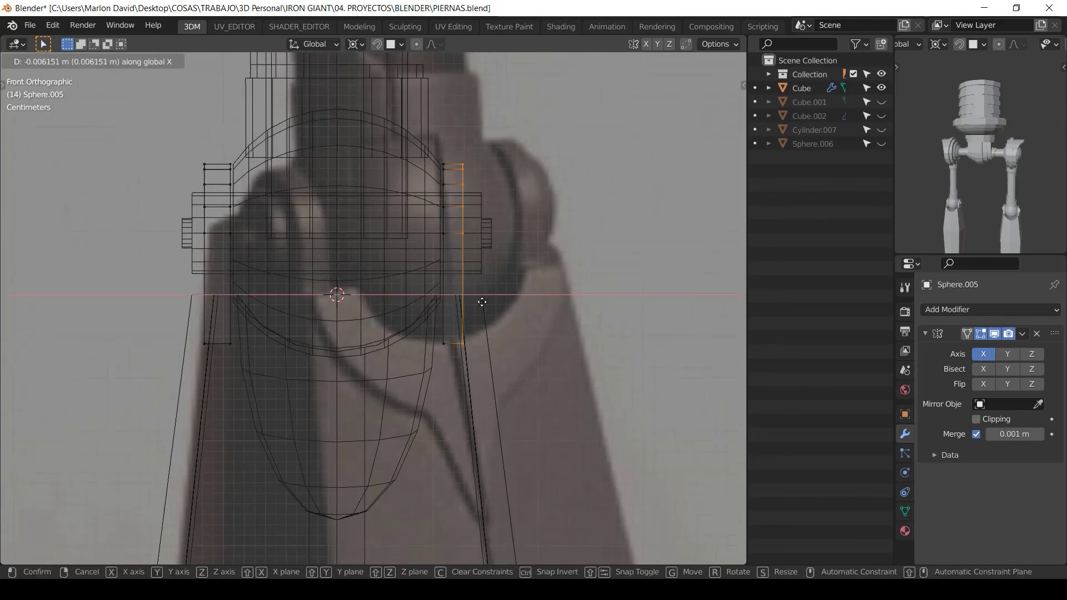
left_click(481, 302)
key("shift+z")
middle_click_drag(481, 311, 409, 167)
scroll(409, 161, "down", 1)
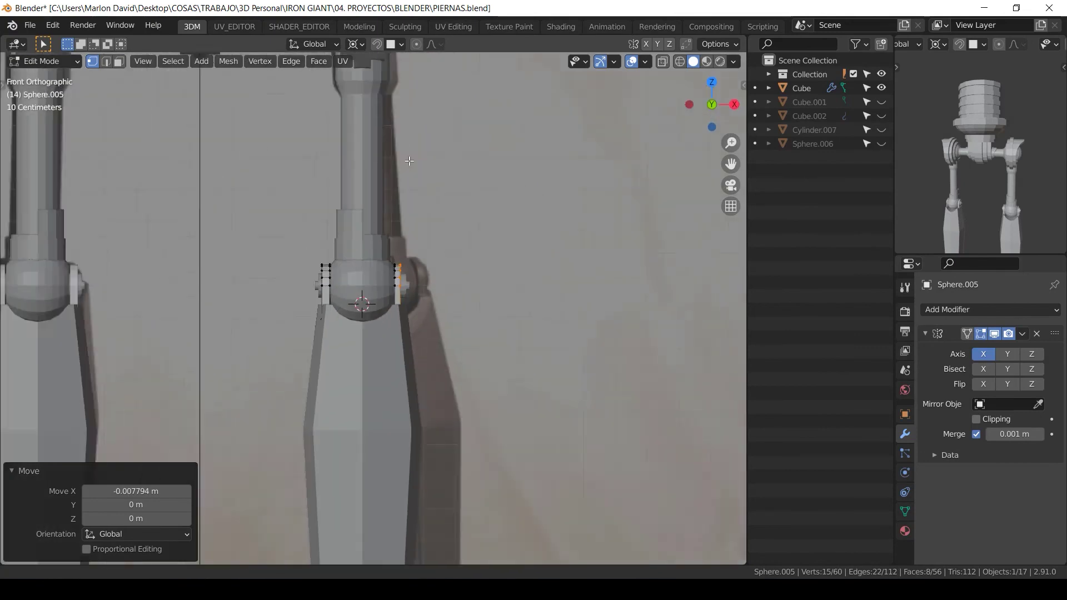
Step: Select the whole linked knee side plate on the -X side of the sphere and delete it
scroll(409, 161, "down", 5)
scroll(409, 161, "up", 5)
scroll(136, 269, "up", 4, "ctrl")
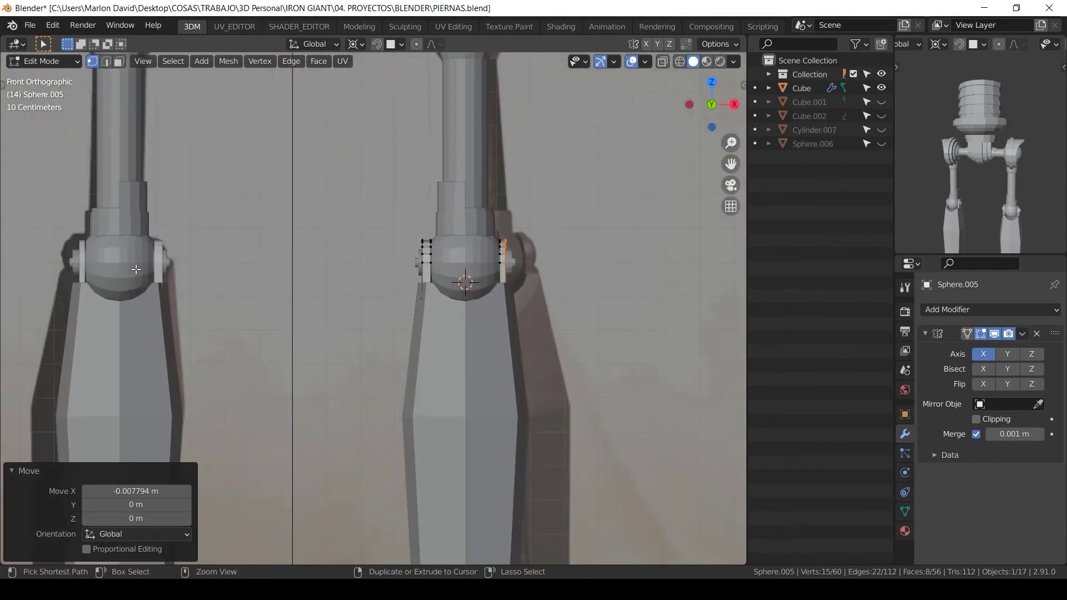
scroll(498, 233, "up", 4)
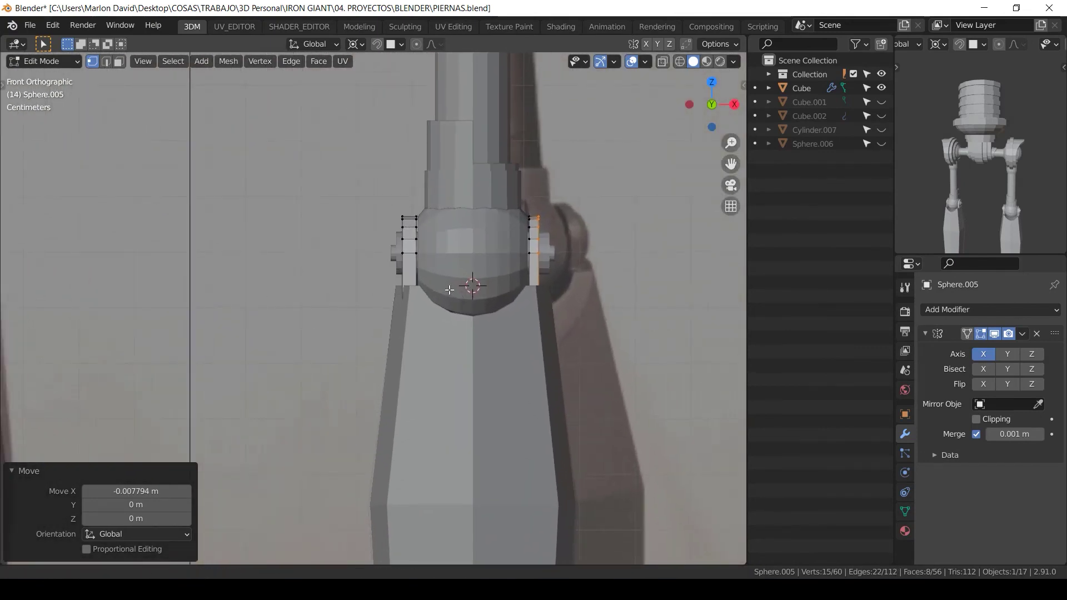
left_click(382, 243)
key("ctrl+l")
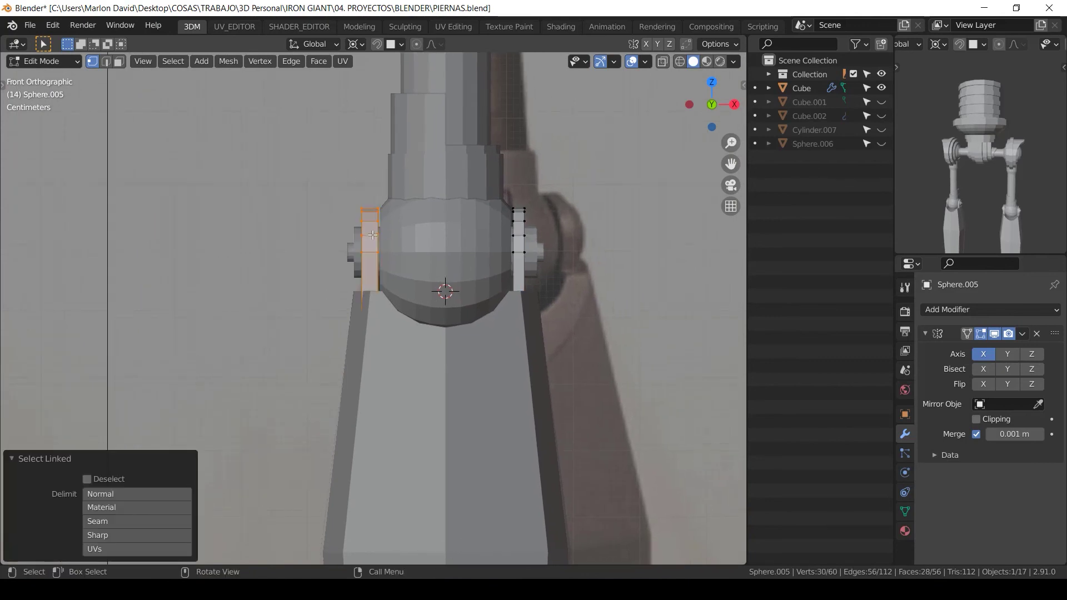
key("x")
left_click(361, 203)
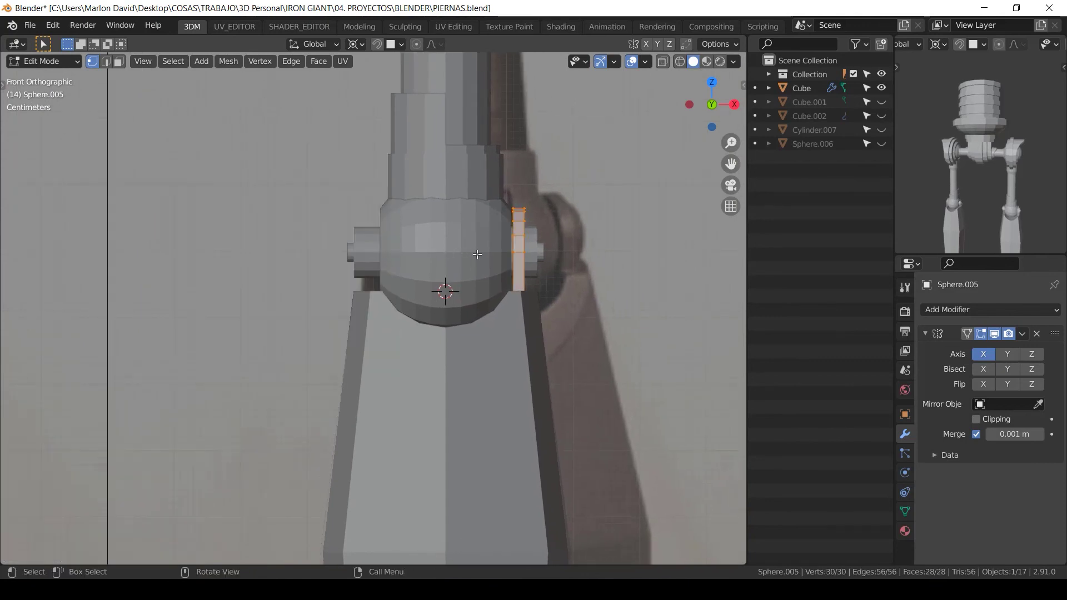
Step: Select the inner vertices of the remaining knee side plate and move them about 0.0033 m toward the sphere along X
middle_click_drag(477, 254, 396, 257, "shift")
key("alt+z")
key("alt+a")
key("b")
left_click_drag(451, 187, 406, 337)
key("g")
key("x")
left_click(416, 315)
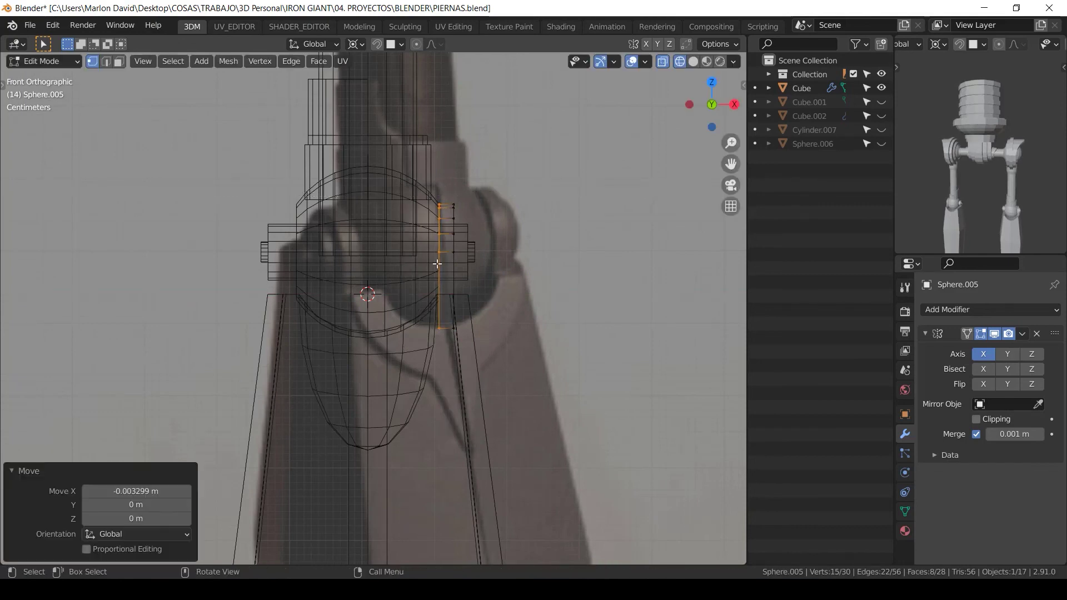
Step: Select the whole remaining side plate, set the pivot point to 3D Cursor and duplicate the plate in place
key("alt+z")
key("a")
key("period")
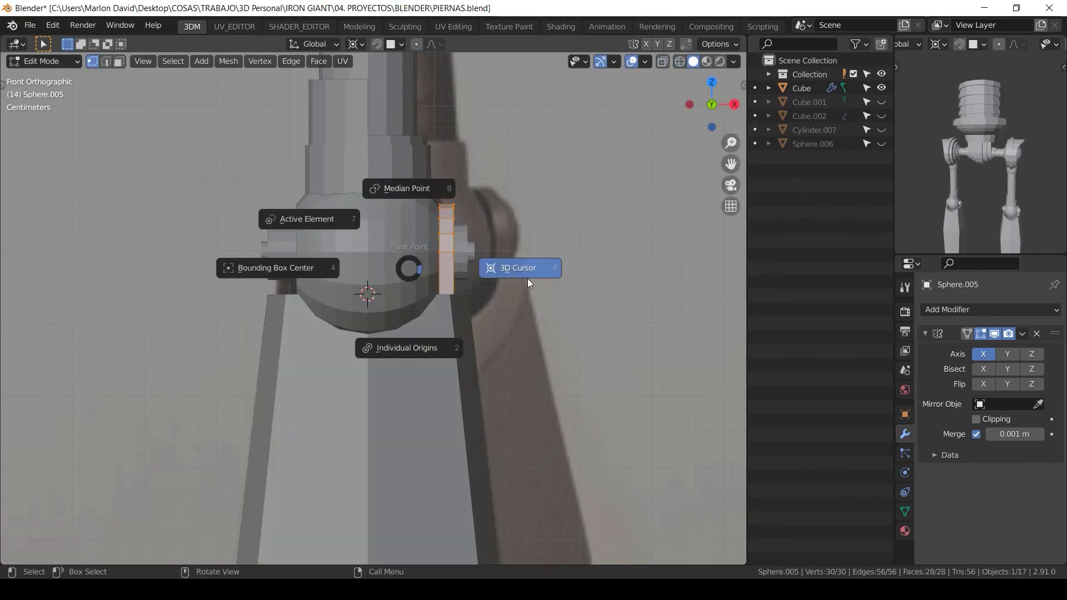
left_click(528, 272)
key("shift+d")
right_click(586, 260)
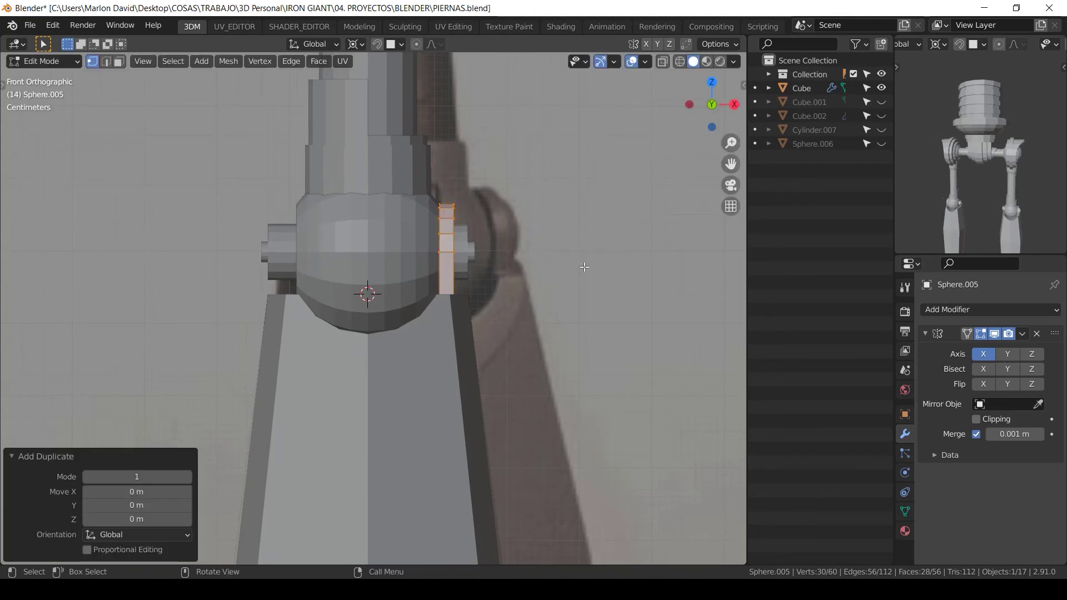
Step: Flip the duplicated plate along X to the opposite side of the knee and recalculate its normals
key("s")
key("x")
key("Return")
key("shift+n")
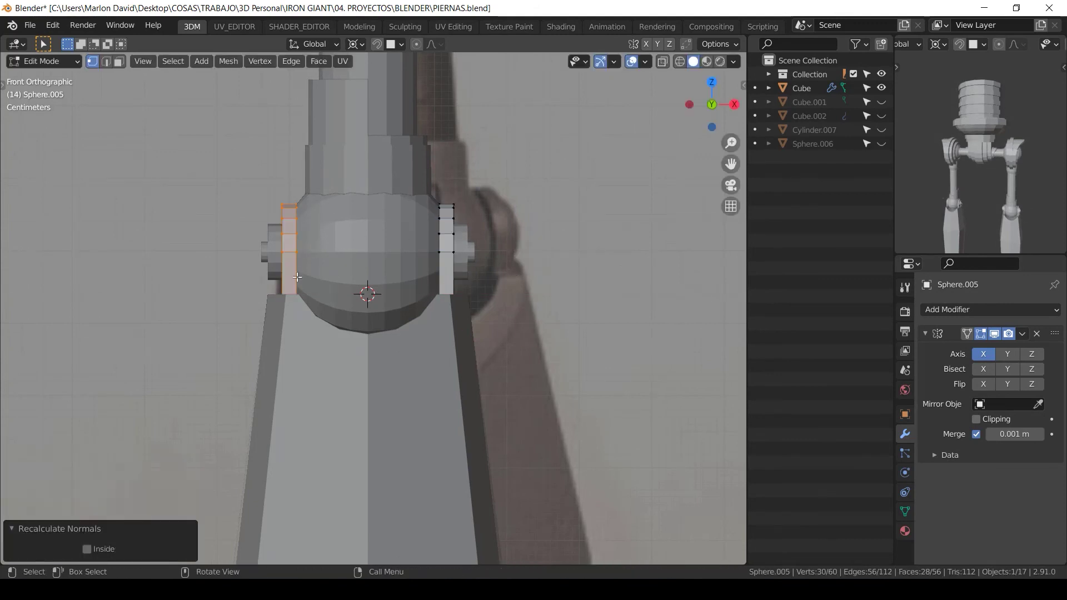
scroll(298, 277, "down", 6)
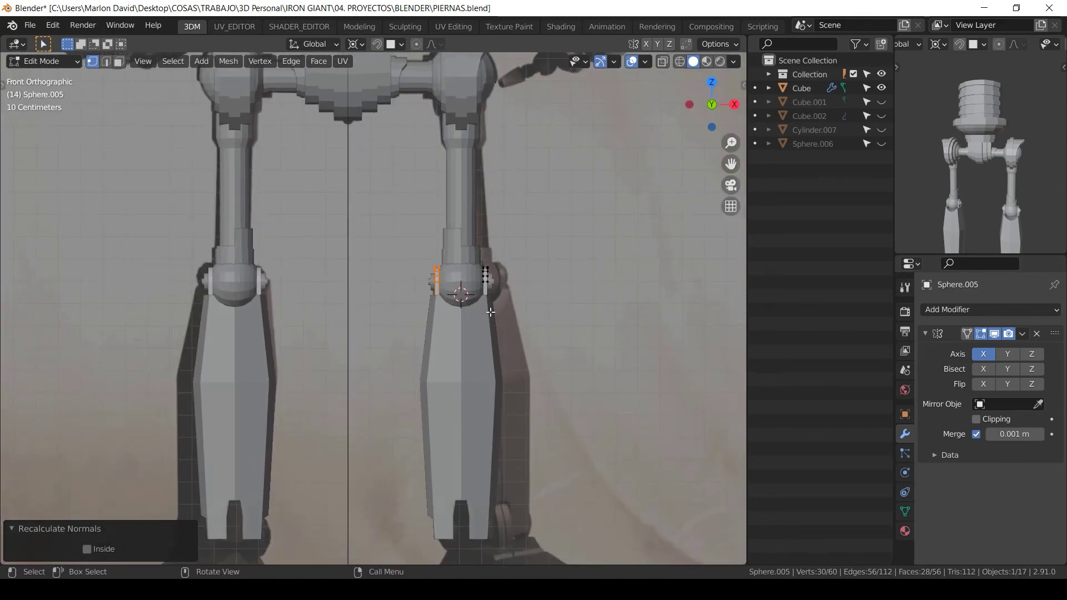
Step: Finish editing the side plates and enable the on-cage display of their Mirror modifier
key("Tab")
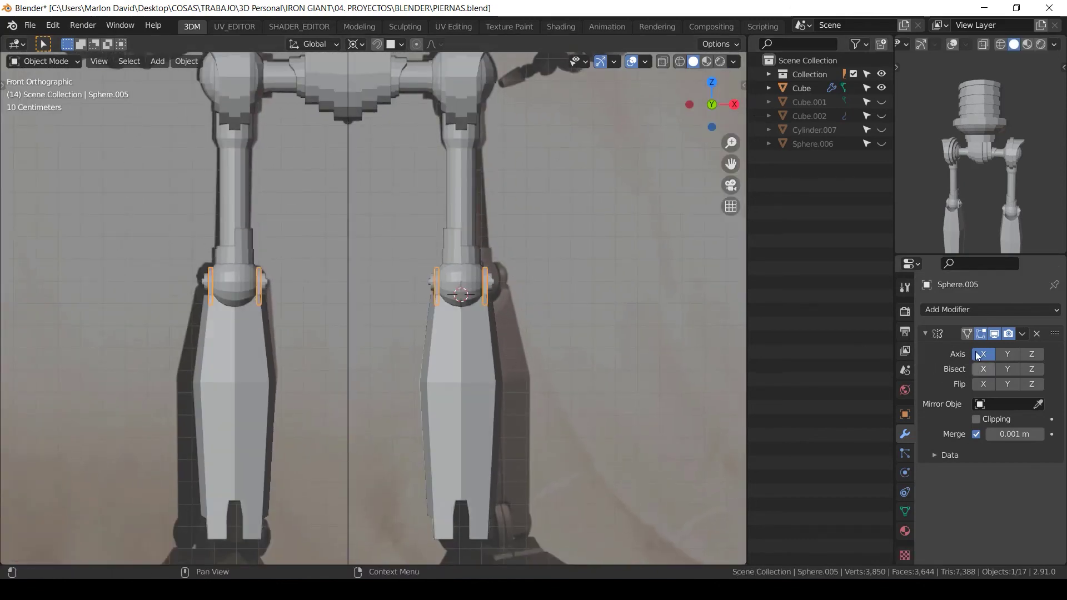
left_click(967, 334)
middle_click_drag(411, 289, 436, 252)
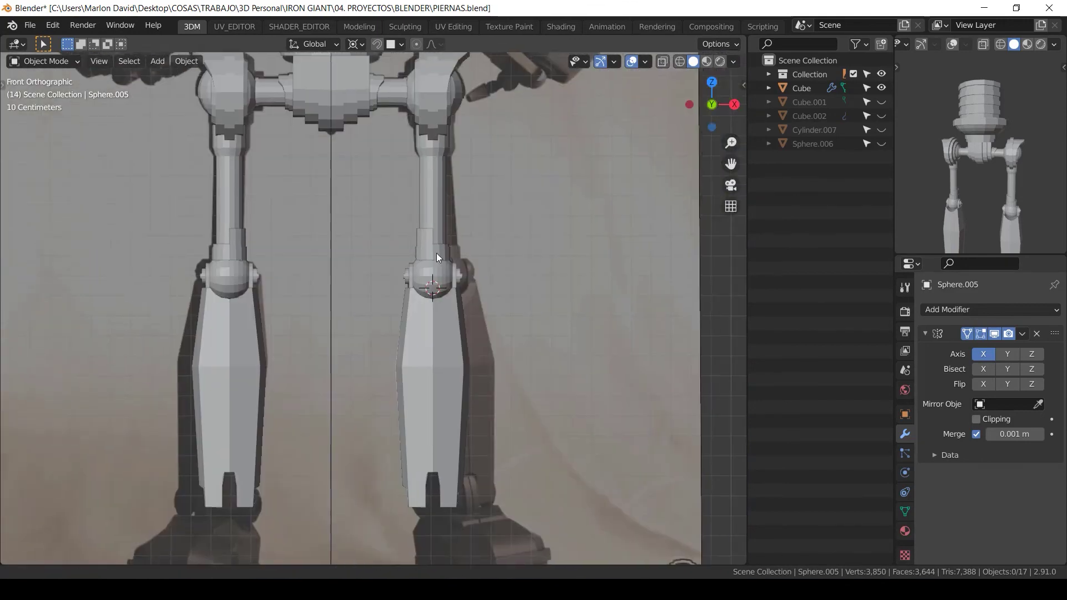
Step: Open the knee sphere's mesh for editing and scale the whole sphere by about 0.921
scroll(436, 252, "up", 1)
scroll(424, 307, "up", 4)
left_click(451, 272)
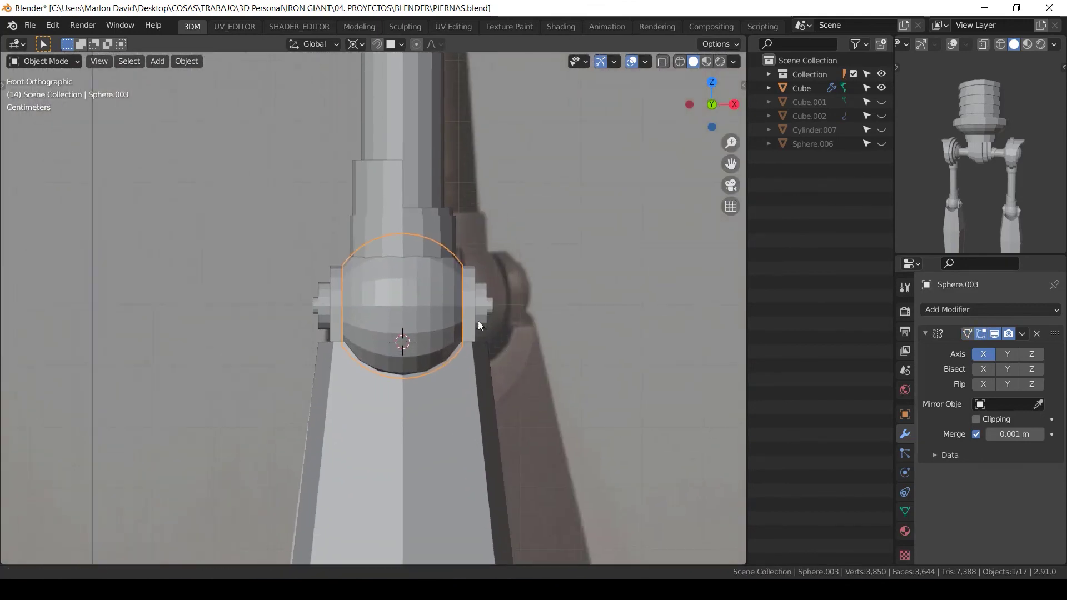
key("Tab")
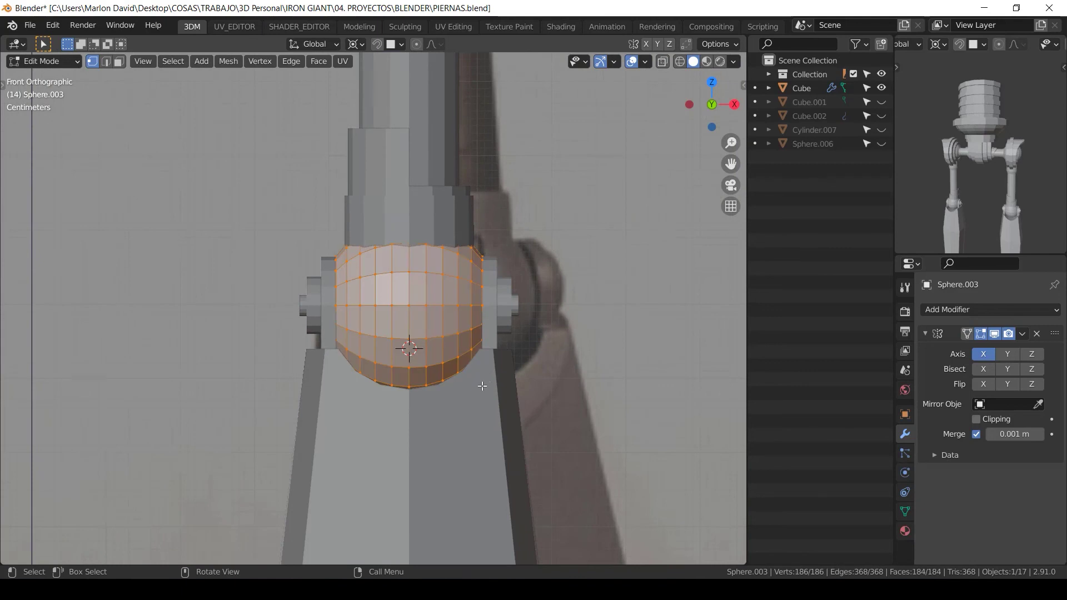
key("s")
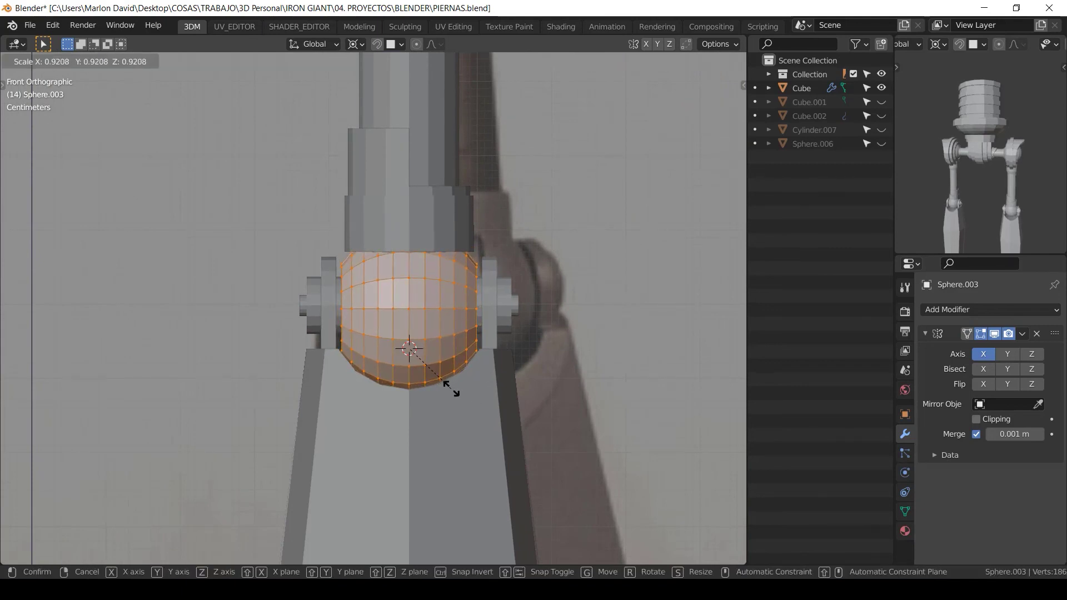
left_click(452, 389)
middle_click_drag(421, 371, 640, 371, "alt")
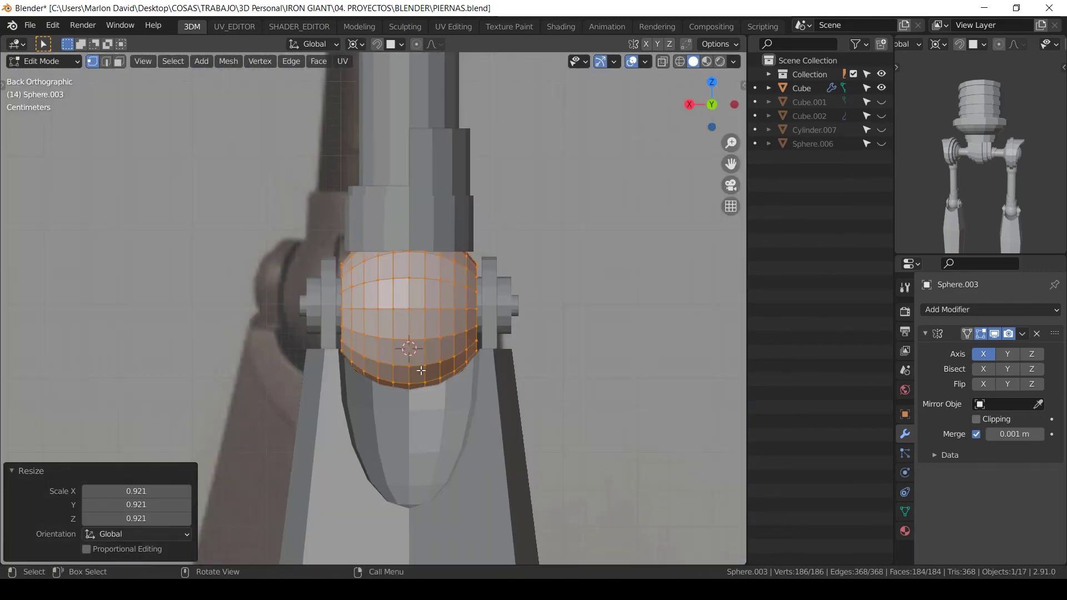
key("g")
key("z")
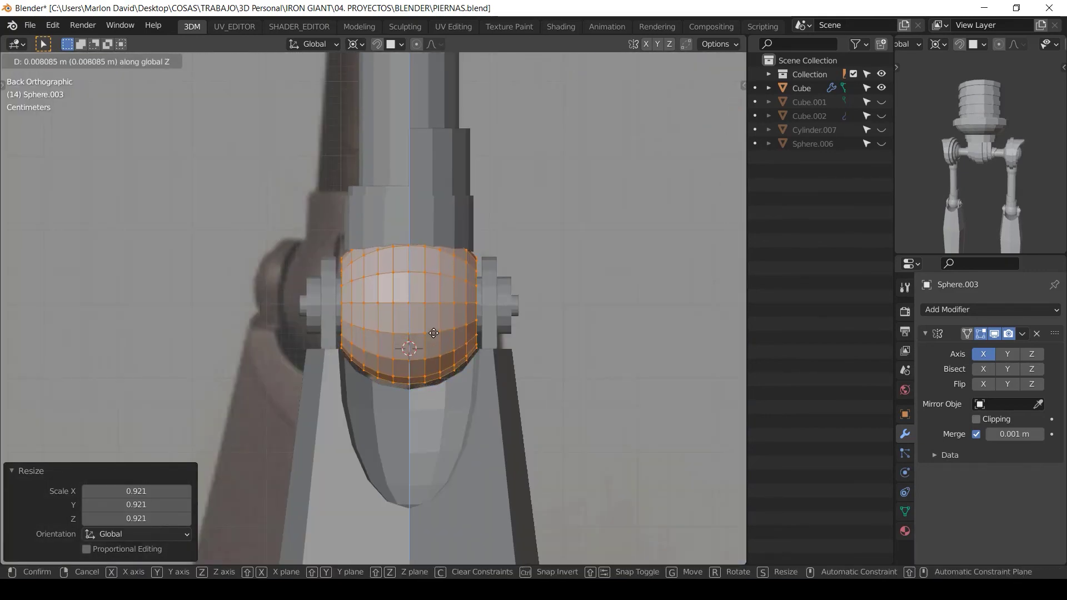
right_click(434, 333)
Step: Scale the knee sphere by about 0.915 and again by about 1.04 so it sits between the side plates
key("s")
left_click(445, 319)
key("KP_1")
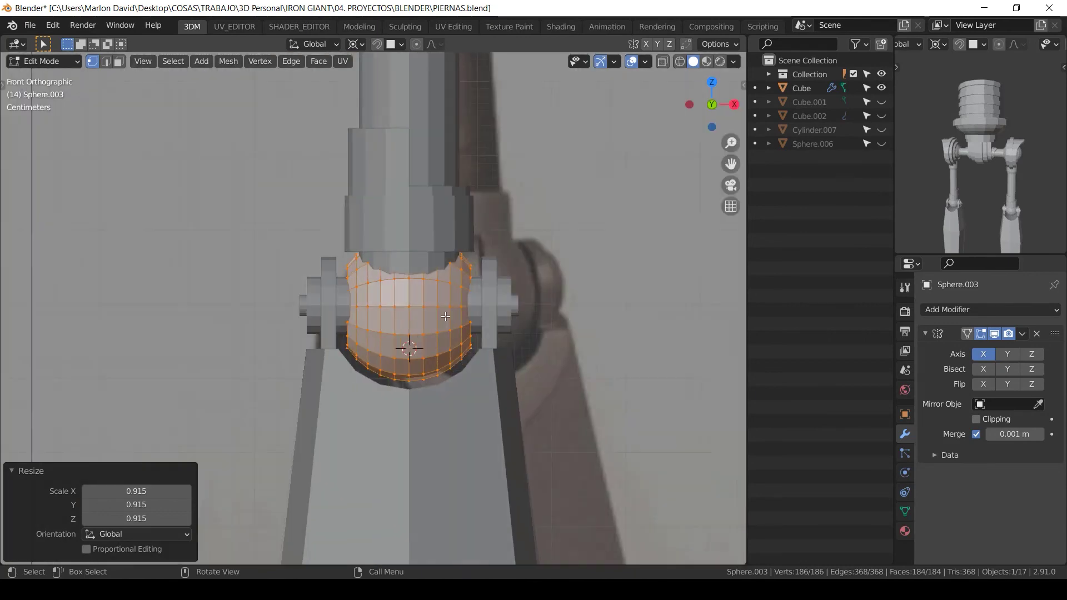
key("s")
left_click(459, 375)
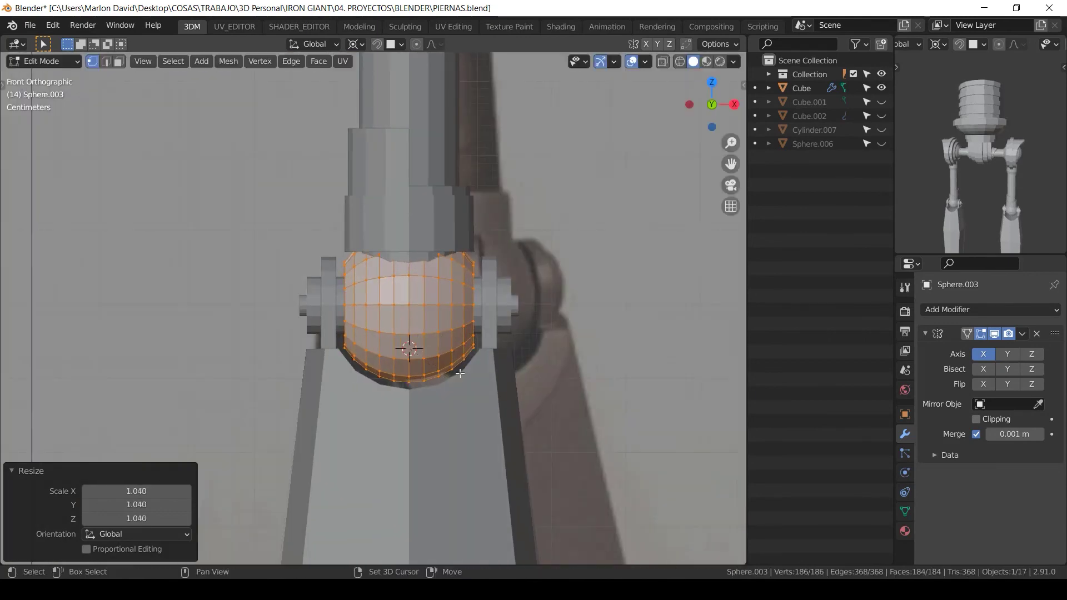
Step: Leave the sphere's mesh and open the knee side plates' mesh for editing
key("Tab")
scroll(522, 328, "up", 2)
left_click(518, 305)
scroll(512, 323, "up", 2)
key("Tab")
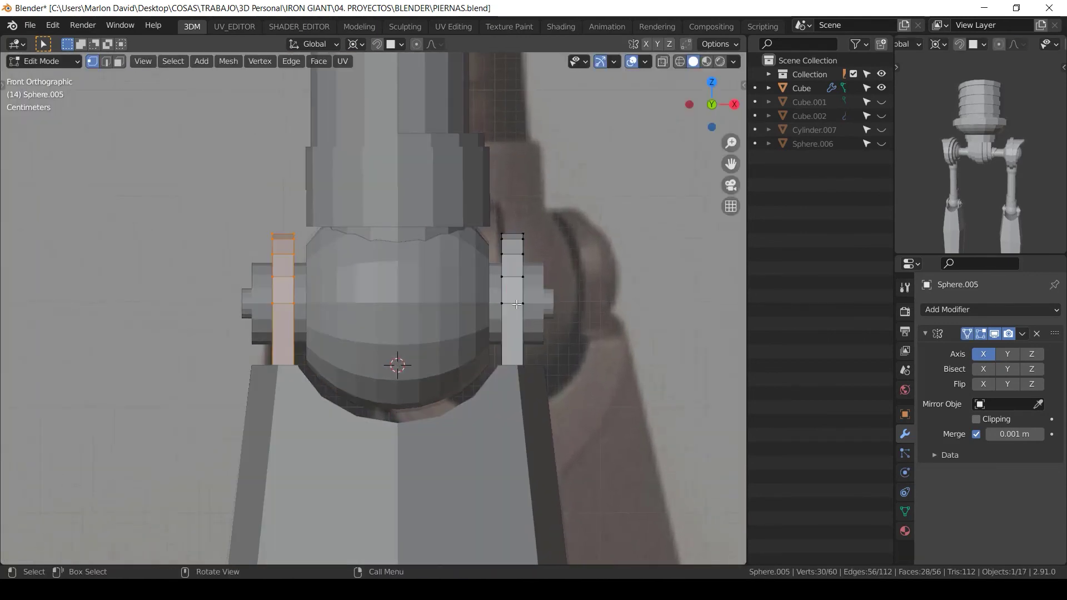
key("l")
key("g")
key("x")
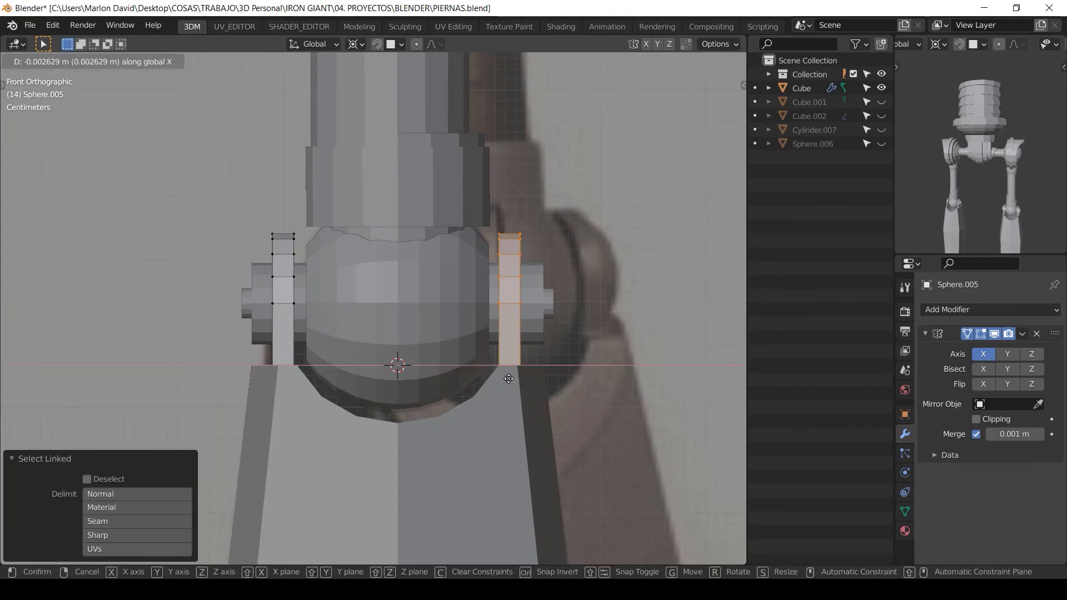
left_click(509, 385)
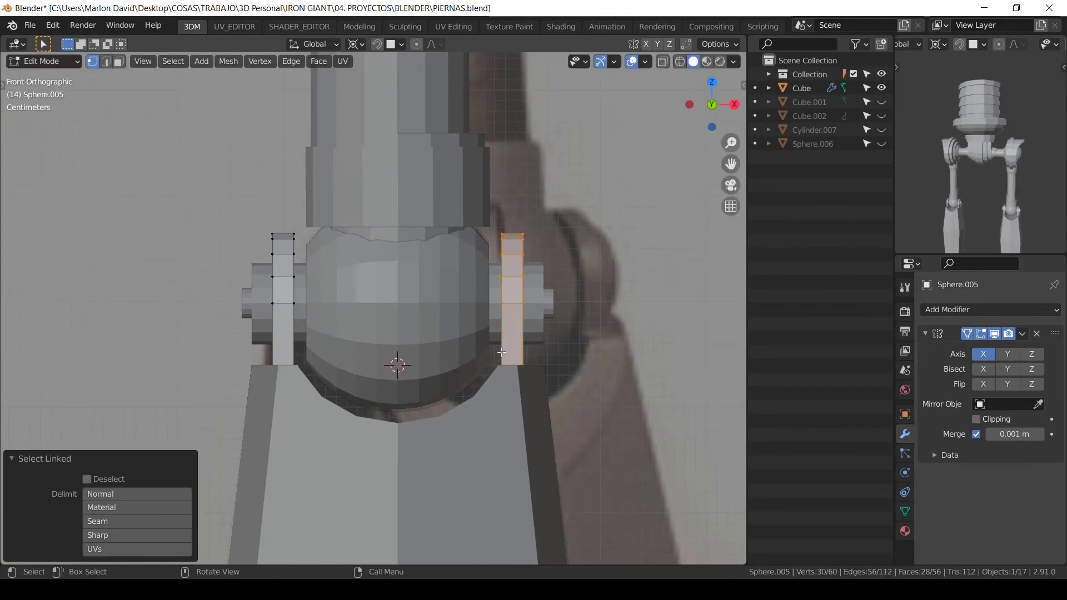
Step: Try to move the inner vertices of the +X side plate about 0.0076 m toward the sphere along X
key("alt+a")
left_click_drag(462, 389, 463, 388)
middle_click_drag(463, 387, 476, 366)
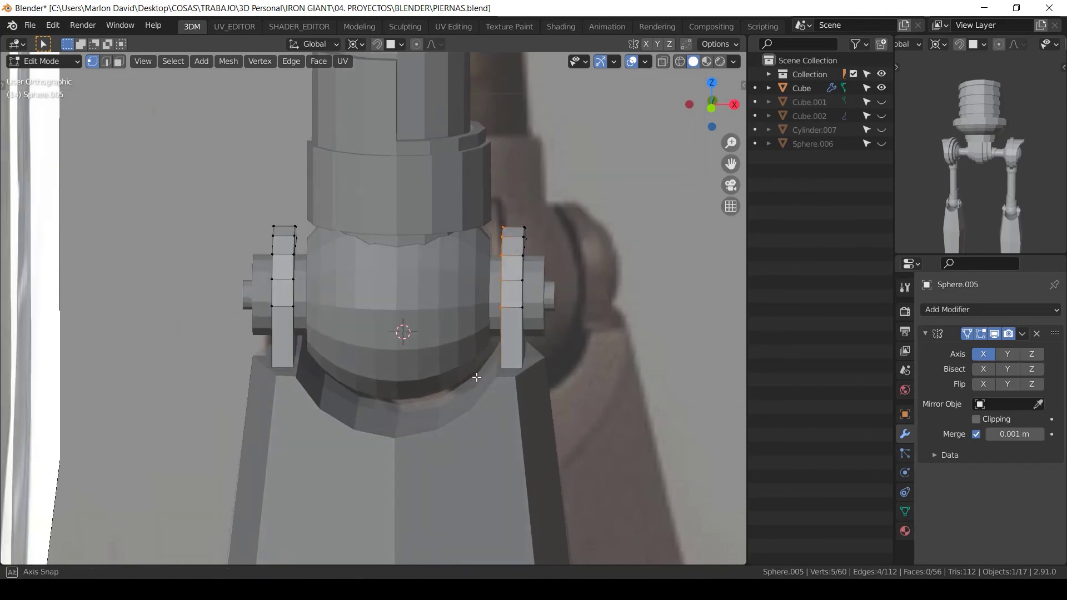
key("g")
key("x")
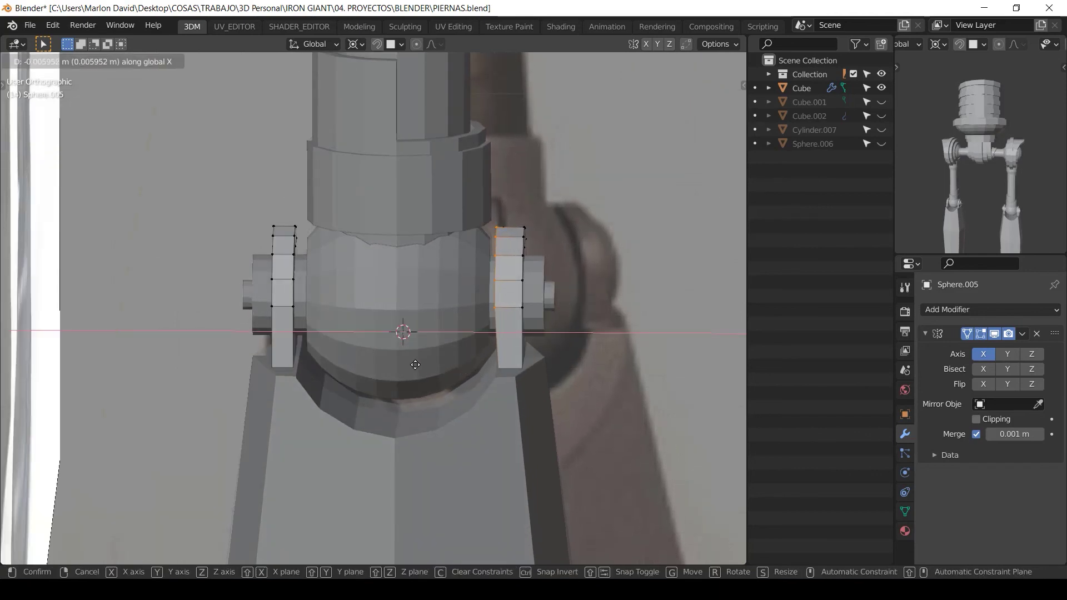
left_click(403, 366)
key("KP_1")
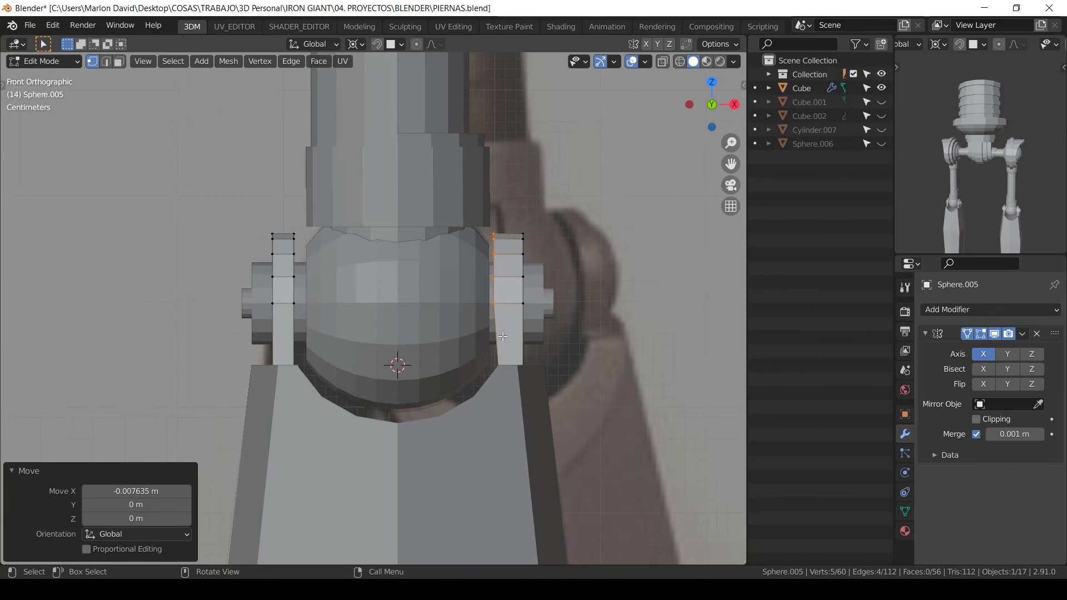
Step: Undo the last vertex move and, in wireframe, shift the +X plate's inner vertices slightly toward the sphere along X
key("shift+z")
key("ctrl+z")
left_click_drag(514, 221, 480, 421)
key("g")
key("x")
left_click(491, 370)
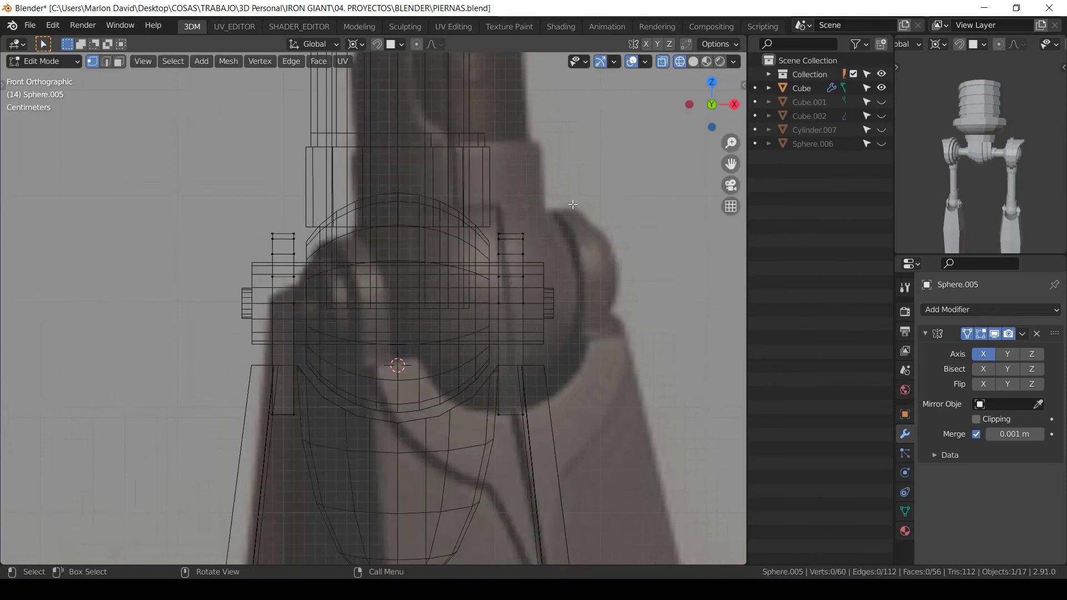
Step: Move the outer vertices of the +X side plate about 0.003 m toward the sphere along X
left_click_drag(574, 188, 510, 420)
key("shift+z")
key("g")
key("x")
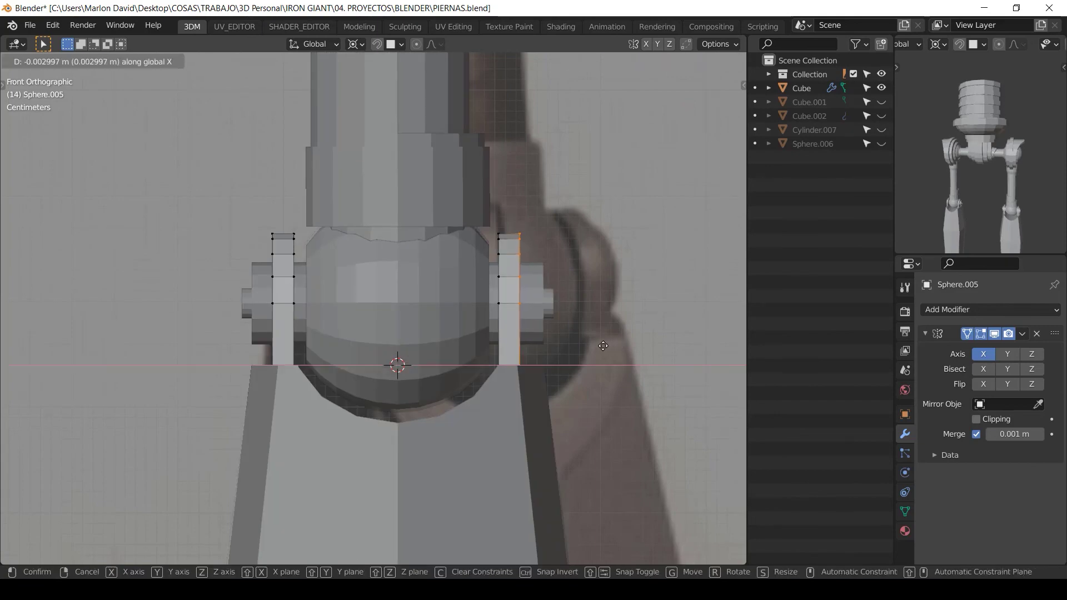
left_click(596, 343)
key("Tab")
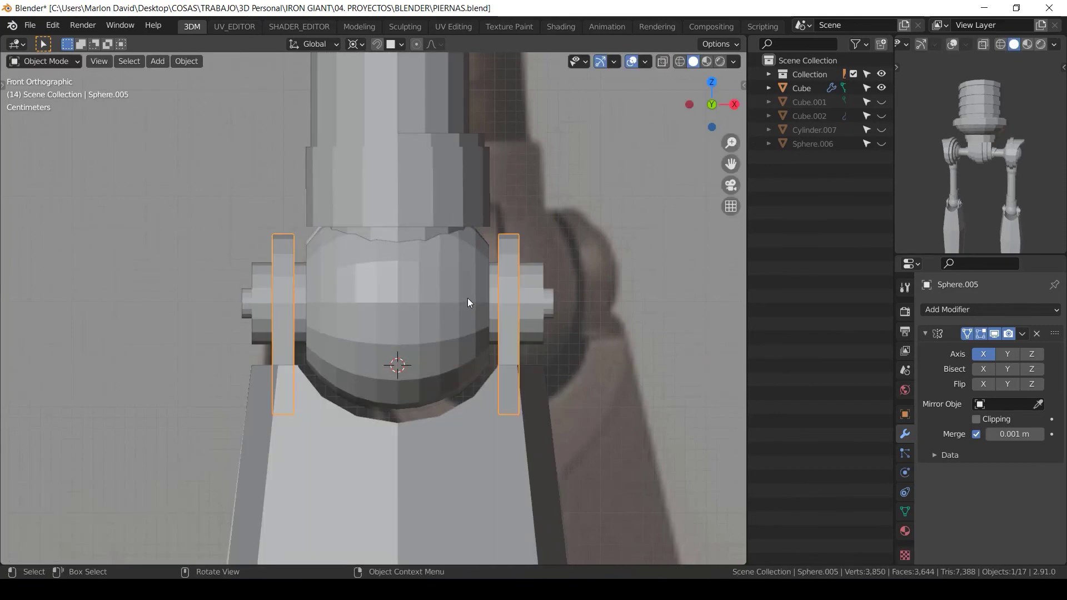
Step: Scale the whole knee sphere mesh up by about 1.02
left_click(470, 298)
key("Tab")
key("s")
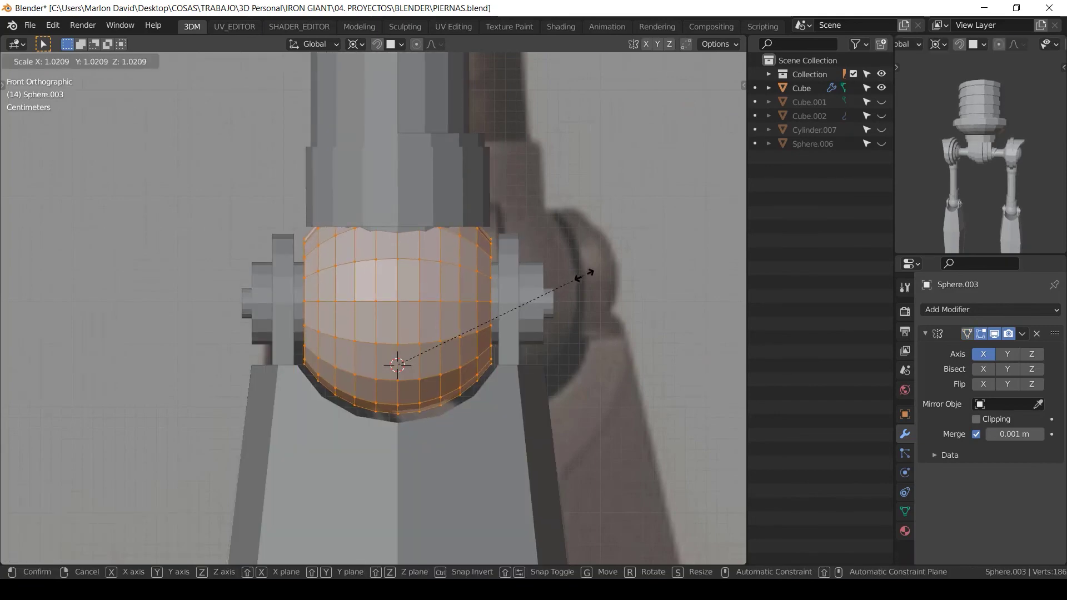
left_click(584, 275)
key("Tab")
Step: Select the +X end vertices of the knee's axle cylinder in wireframe and move them about 0.0135 m inward along X
left_click(538, 302)
key("Tab")
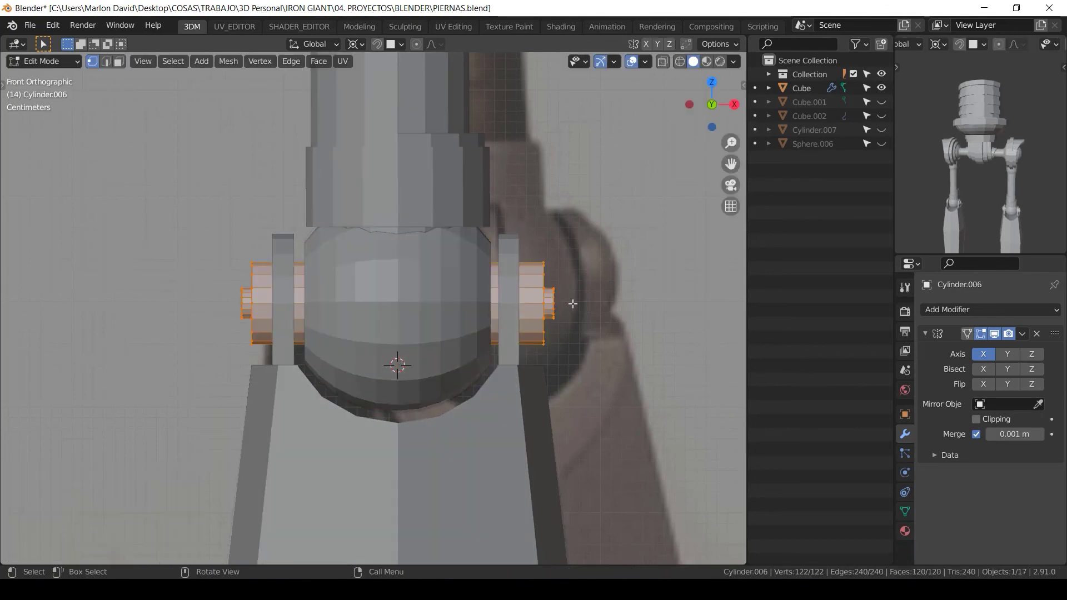
key("z")
left_click(543, 302)
key("alt+a")
key("b")
left_click_drag(592, 226, 528, 352)
key("g")
key("x")
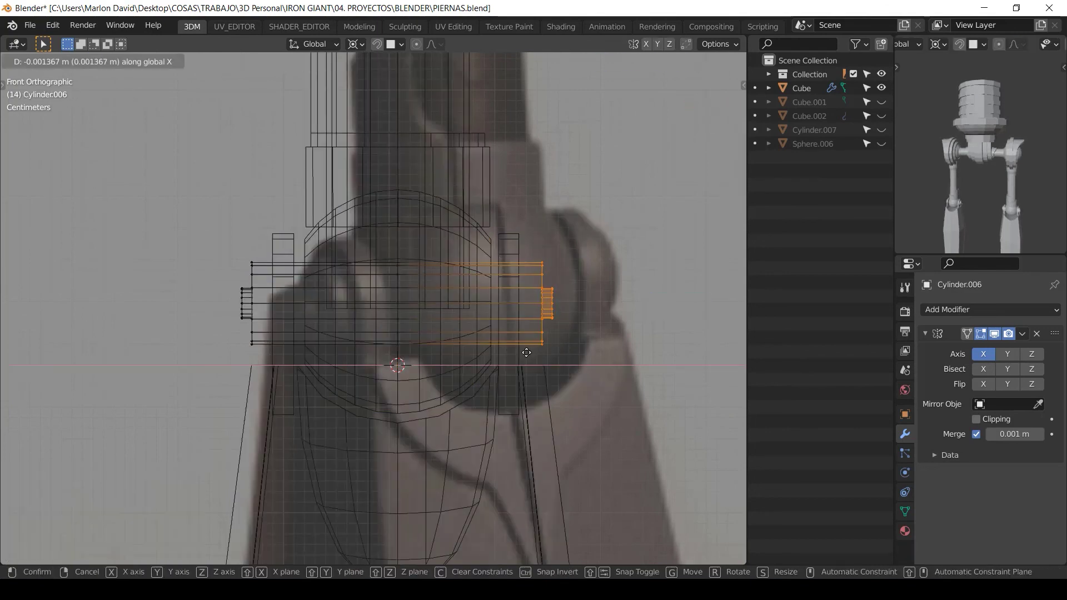
left_click(422, 341)
key("shift+z")
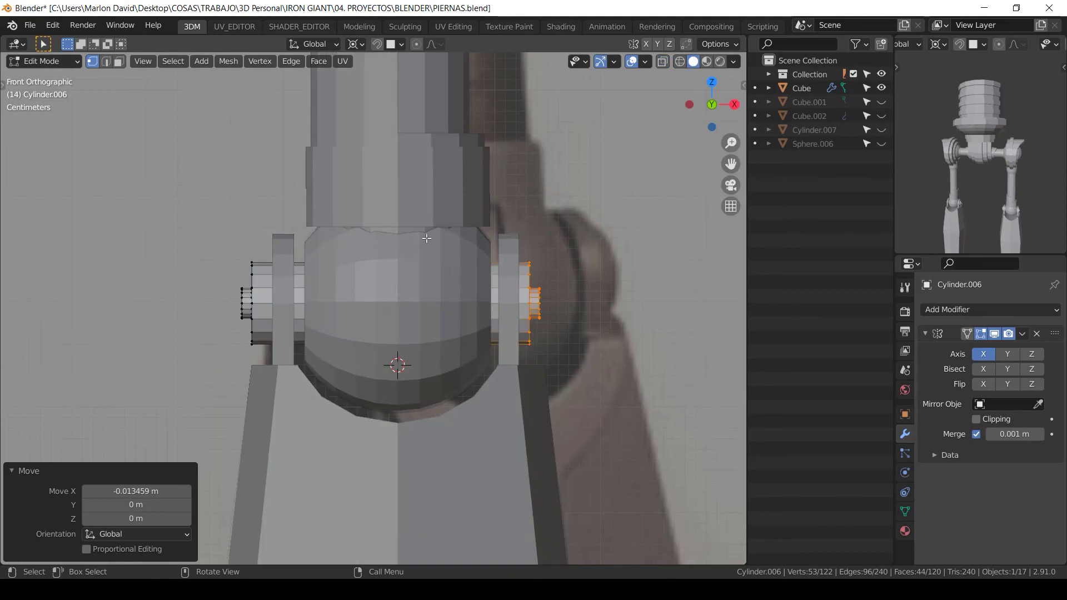
Step: Select the vertices at the -X end of the knee's axle cylinder and delete them
key("shift+z")
key("alt+a")
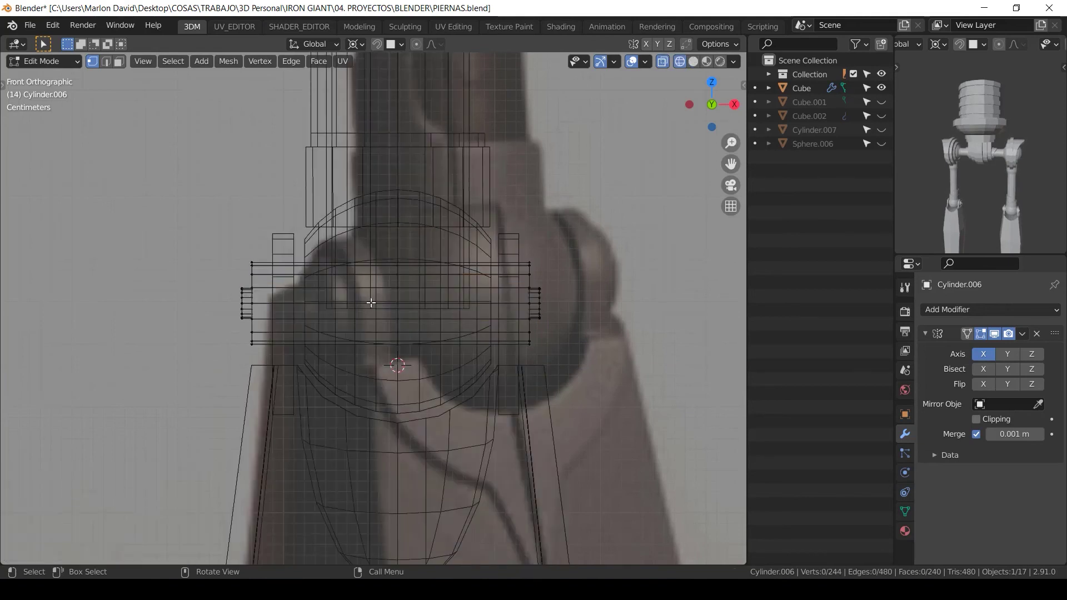
left_click_drag(326, 202, 207, 371)
key("x")
left_click(202, 368)
Step: Duplicate the remaining axle cylinder geometry in place and flip the copy by scaling -1 along X
key("a")
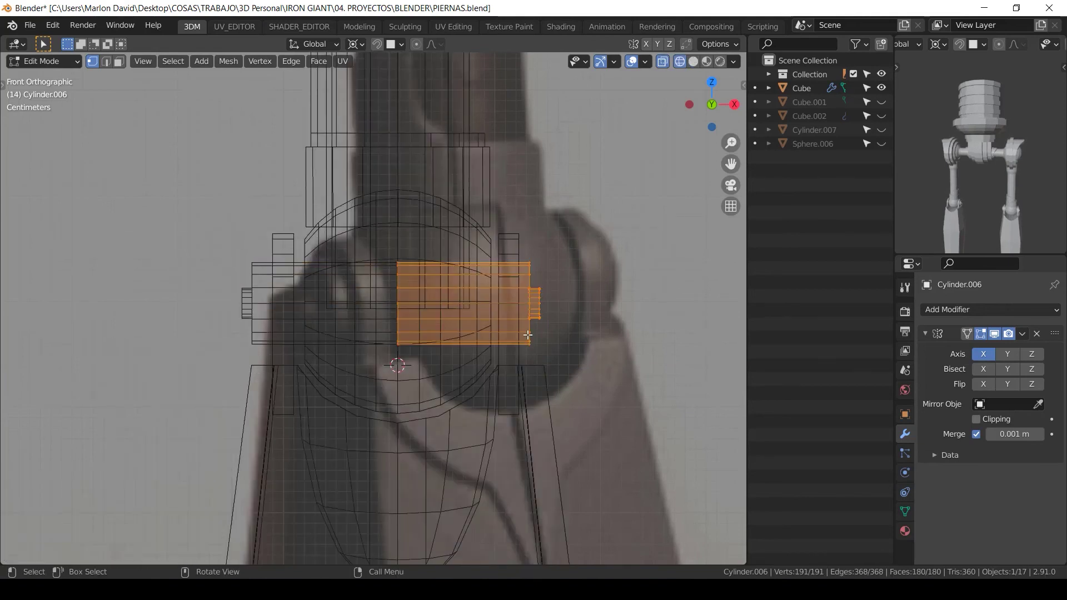
key("shift+d")
right_click(560, 337)
type("sx-1")
key("Return")
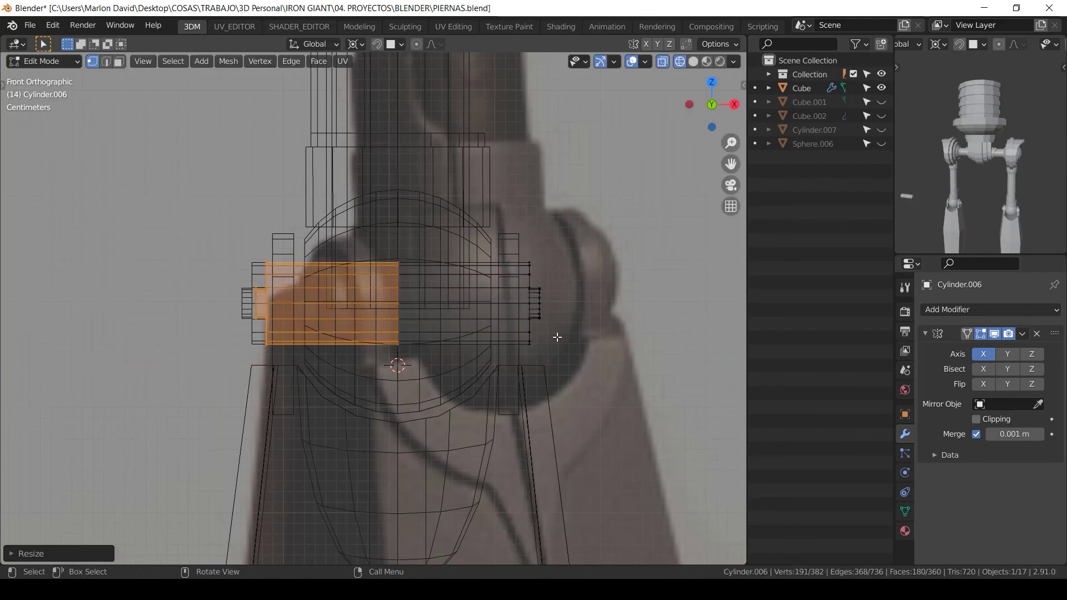
Step: Remove the Mirror modifier from the axle cylinder and return to Object Mode in solid shading with nothing selected
left_click(1037, 334)
key("shift+z")
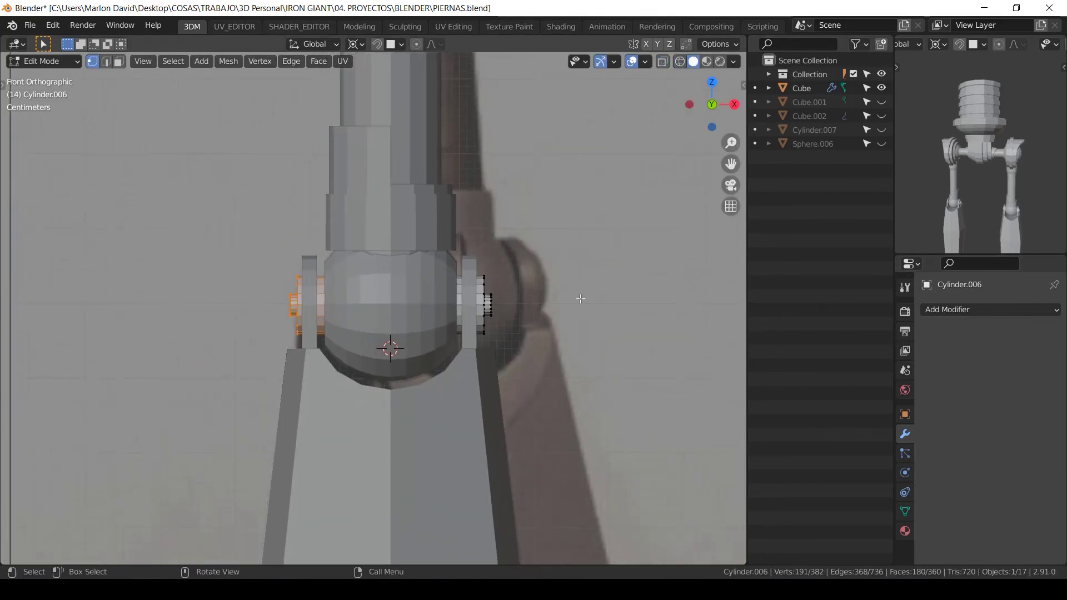
key("Tab")
key("alt+a")
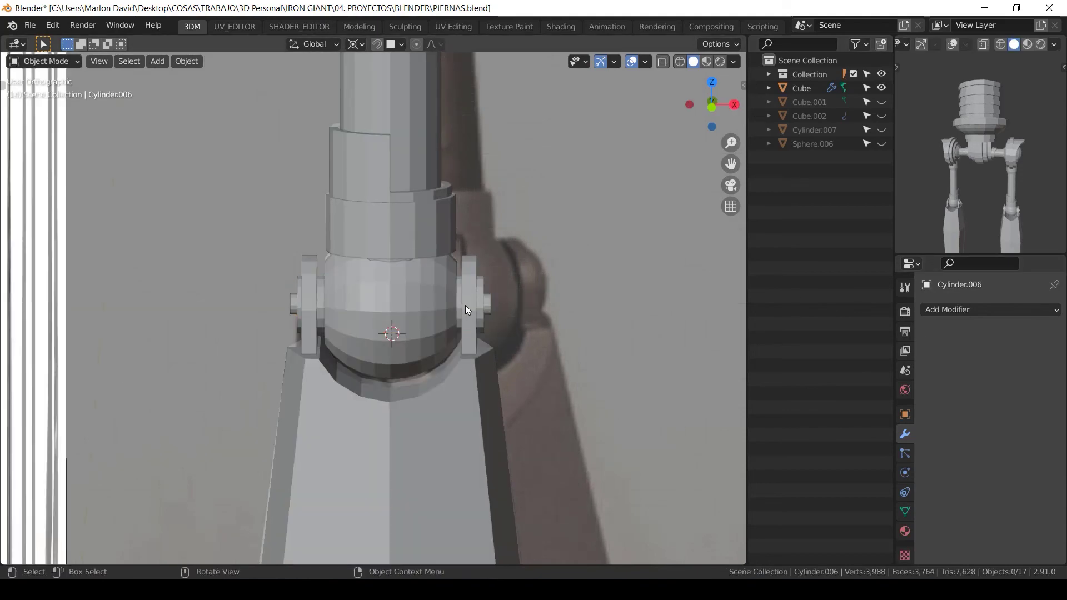
Step: Select the whole linked stray cylinder far out on the +X side of the legs and delete it
middle_click_drag(465, 305, 451, 349)
left_click(451, 349)
middle_click_drag(499, 324, 589, 356)
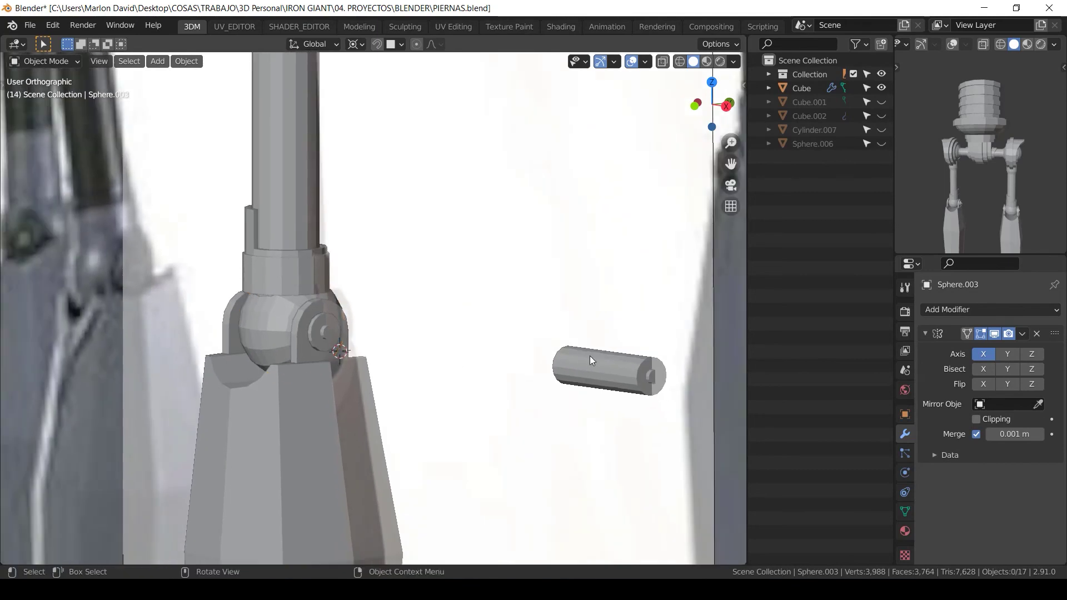
left_click(589, 360)
key("KP_1")
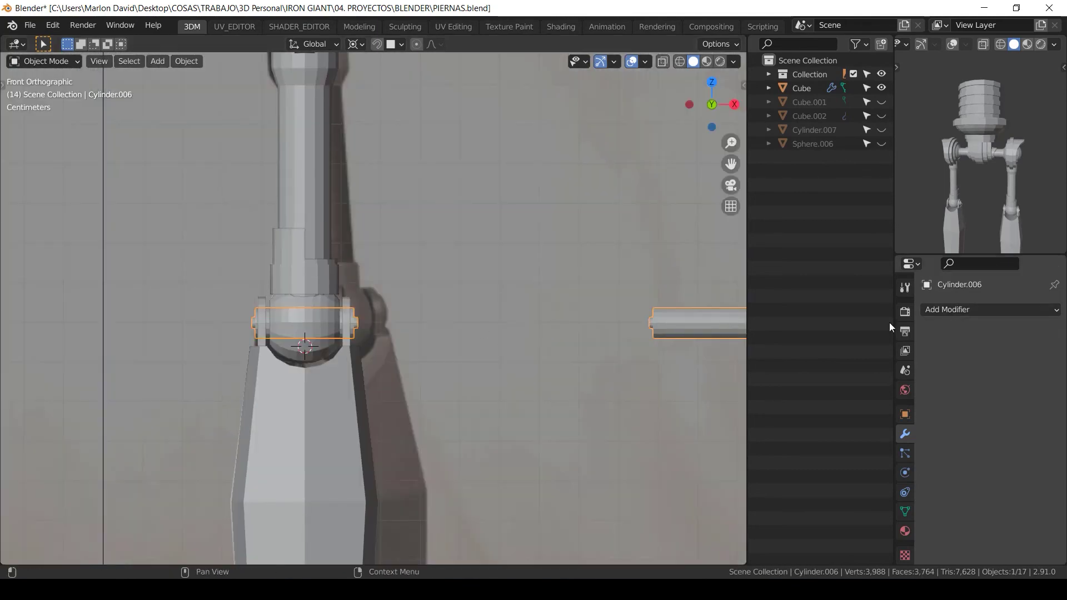
scroll(611, 261, "down", 5)
scroll(645, 225, "up", 2)
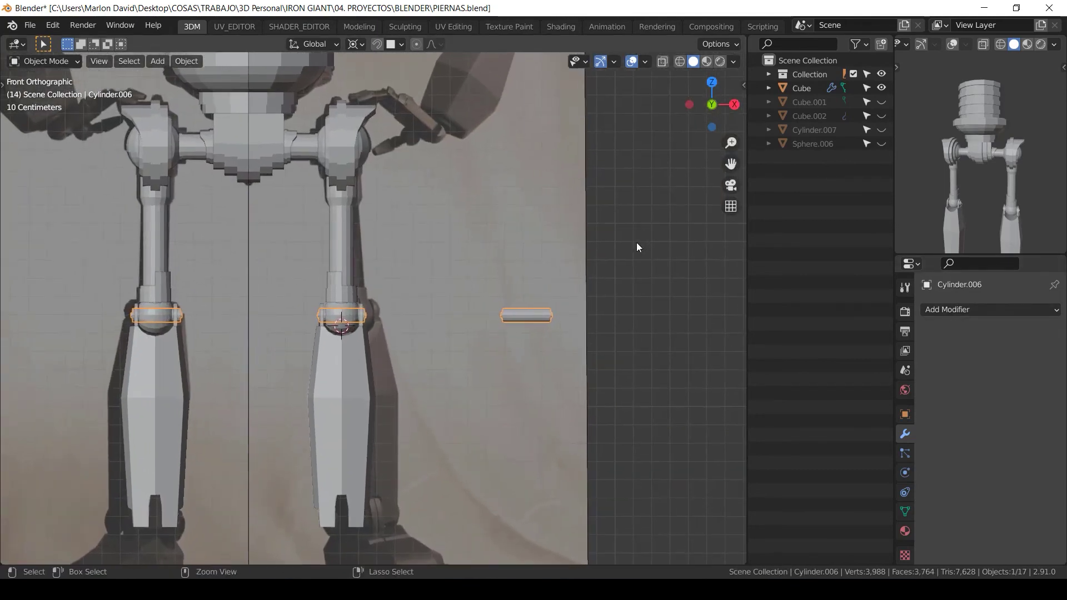
key("Tab")
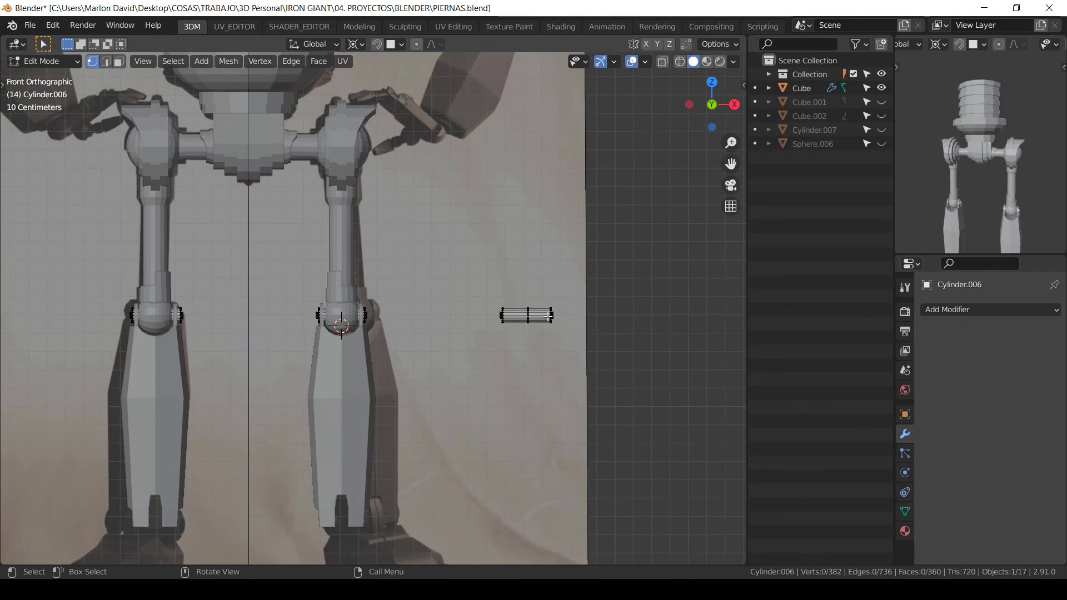
key("l")
key("x")
left_click(542, 312)
Step: Delete the whole linked axle cylinder at the knee of the -X leg and finish editing the mesh
middle_click_drag(223, 312, 295, 315, "shift")
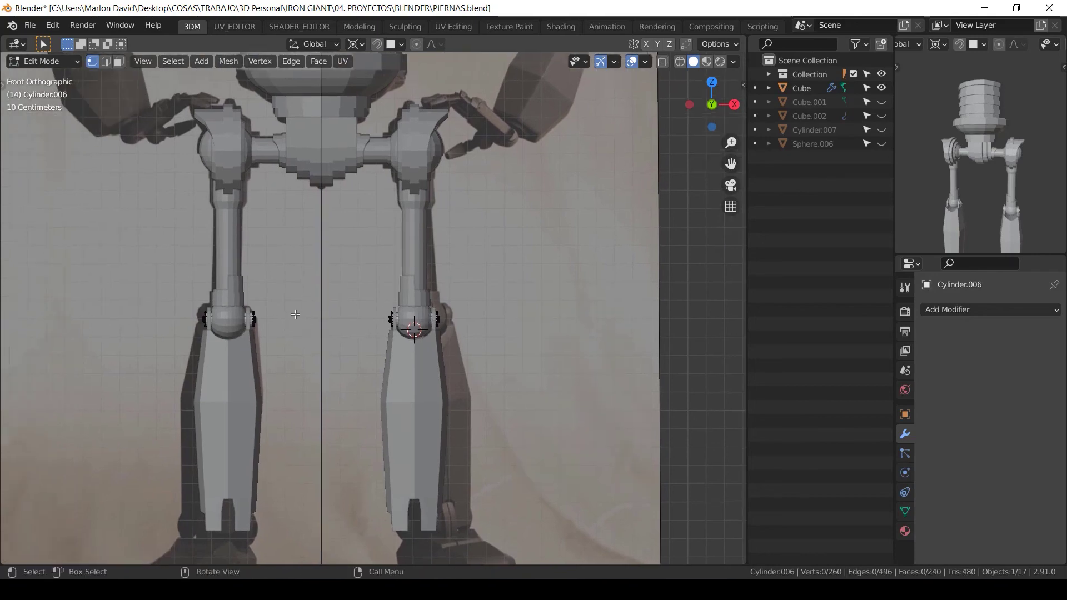
key("l")
key("x")
left_click(256, 315)
key("Tab")
Step: Select the knee side plates, check their linked geometry in Edit Mode, and remove their Mirror modifier
middle_click_drag(410, 340, 406, 384, "ctrl")
left_click(196, 339)
middle_click_drag(196, 338, 252, 311, "shift")
left_click(538, 295)
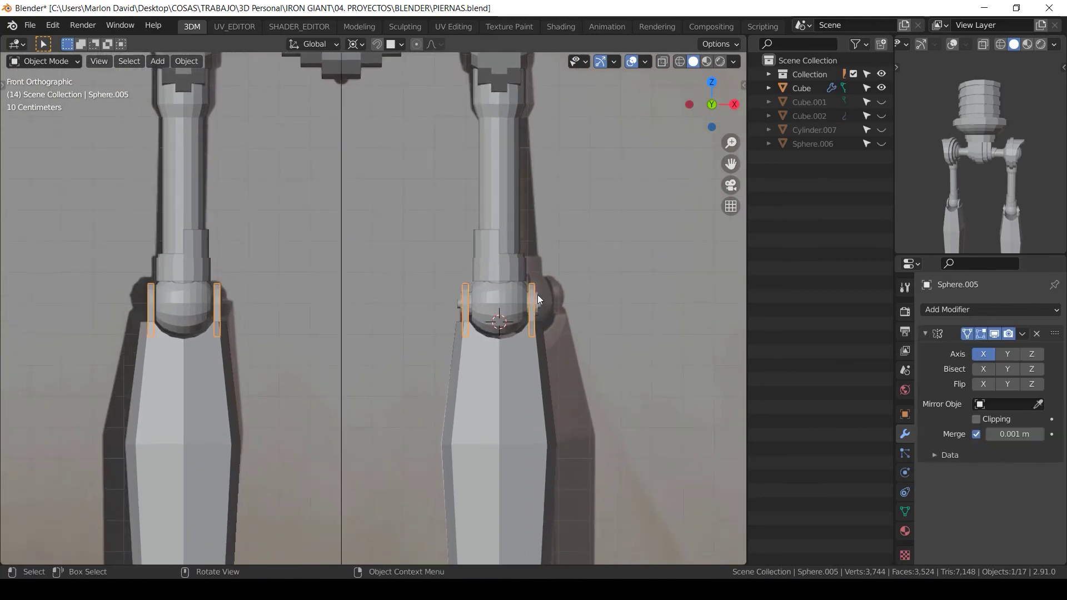
key("Tab")
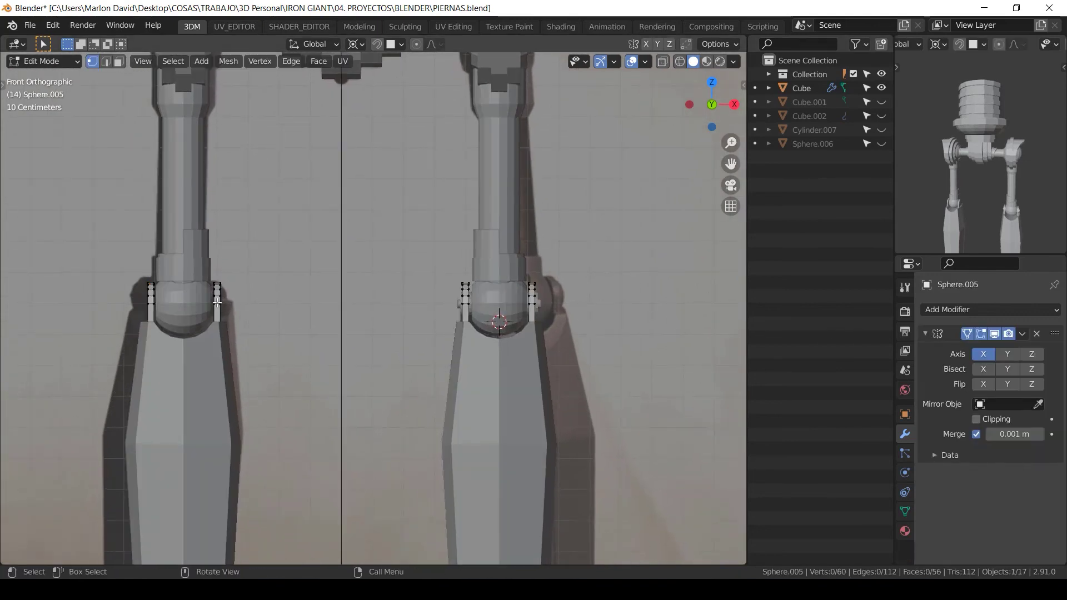
key("l")
key("Tab")
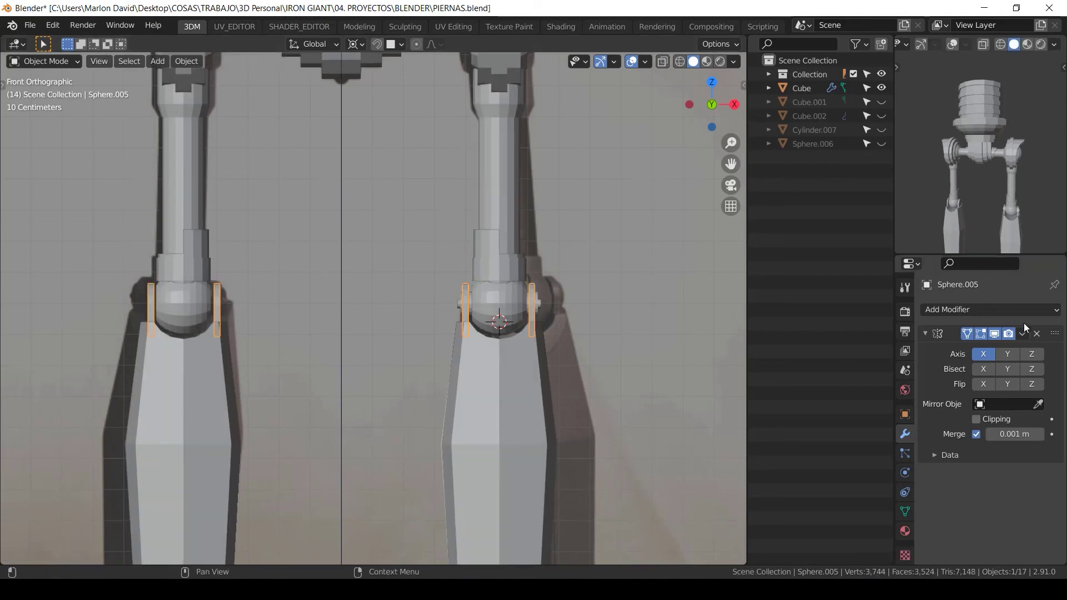
left_click(1037, 334)
scroll(550, 300, "up", 1)
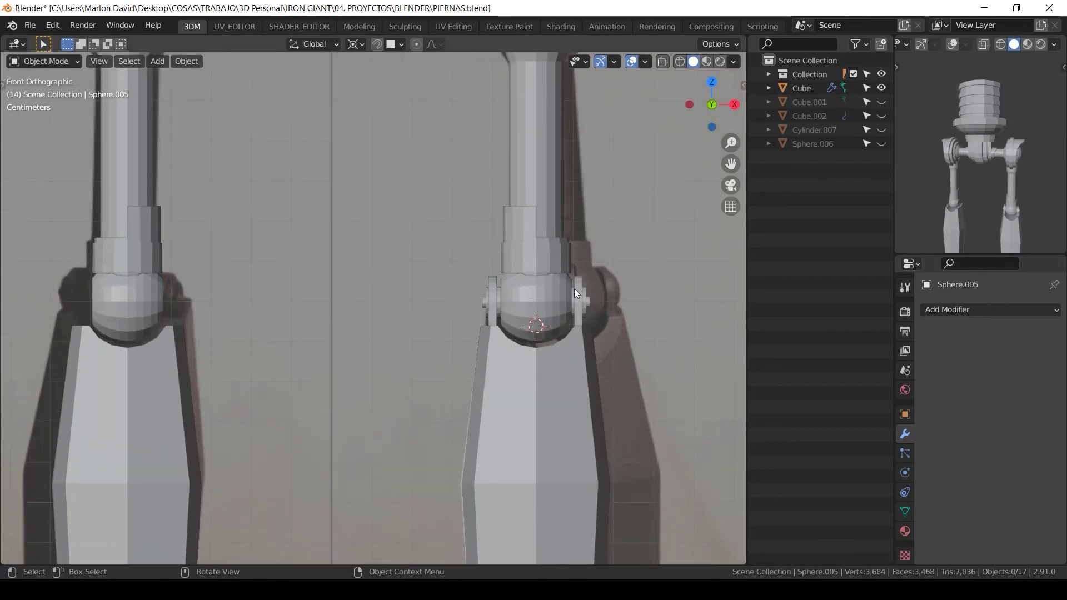
Step: Apply the object transform of the knee side plates and add a Mirror modifier on X to copy them to the other leg
key("ctrl+a")
left_click(559, 305)
middle_click_drag(512, 303, 534, 294, "shift")
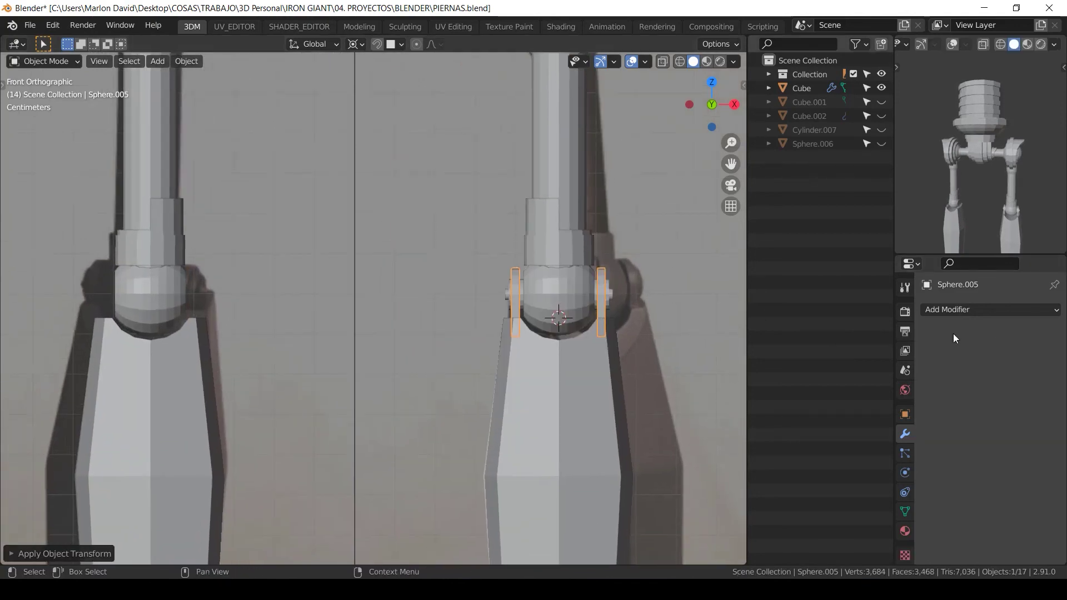
left_click(954, 309)
left_click(792, 145)
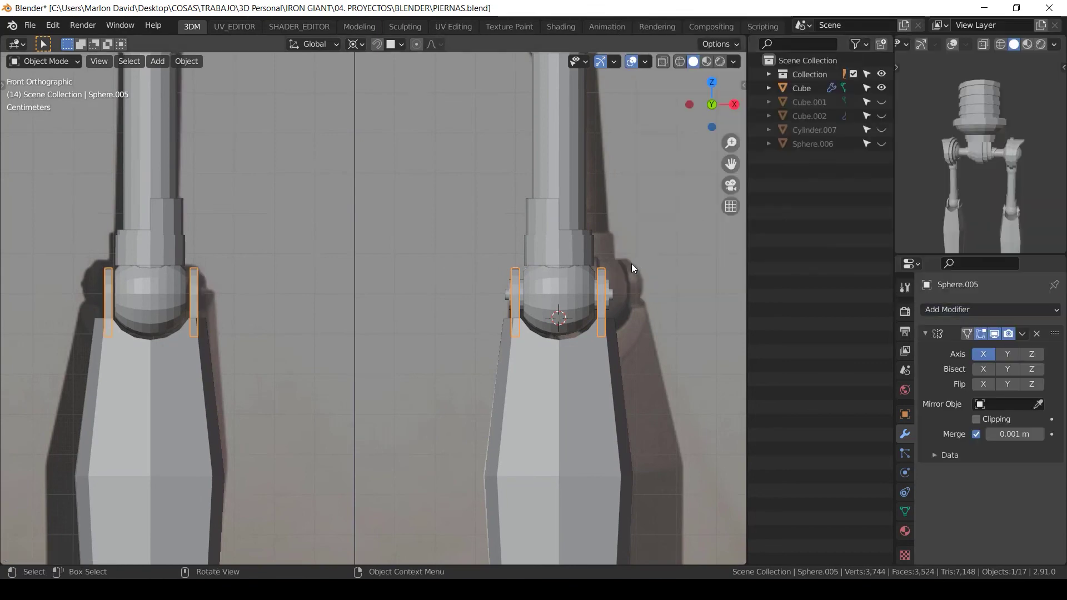
Step: Apply the object transform of the knee axle cylinder and add a Mirror modifier on X
left_click(612, 296)
key("ctrl+a")
left_click(612, 297)
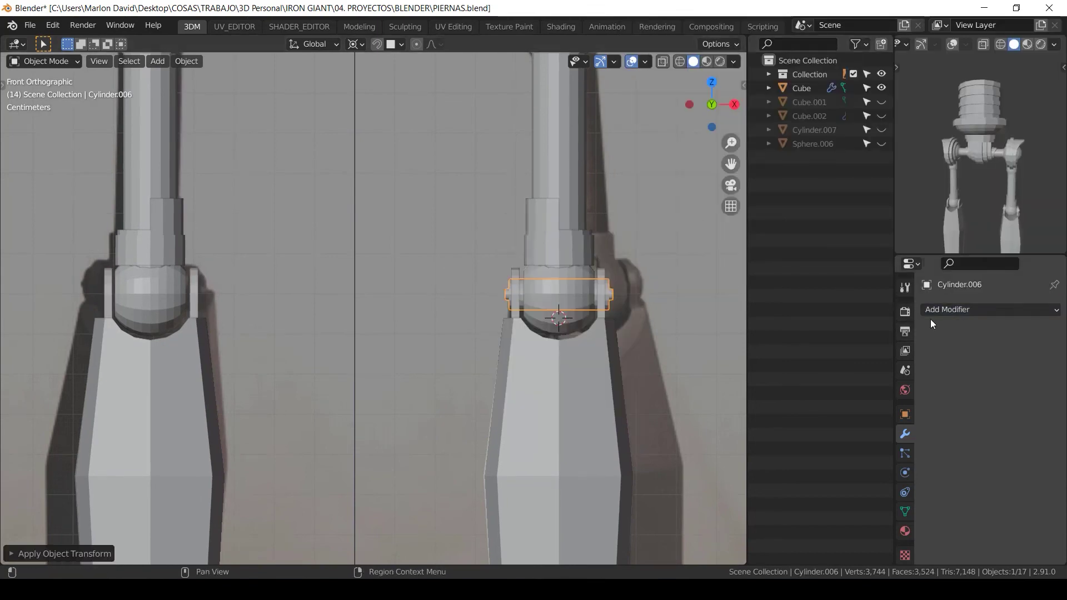
left_click(930, 312)
left_click(816, 145)
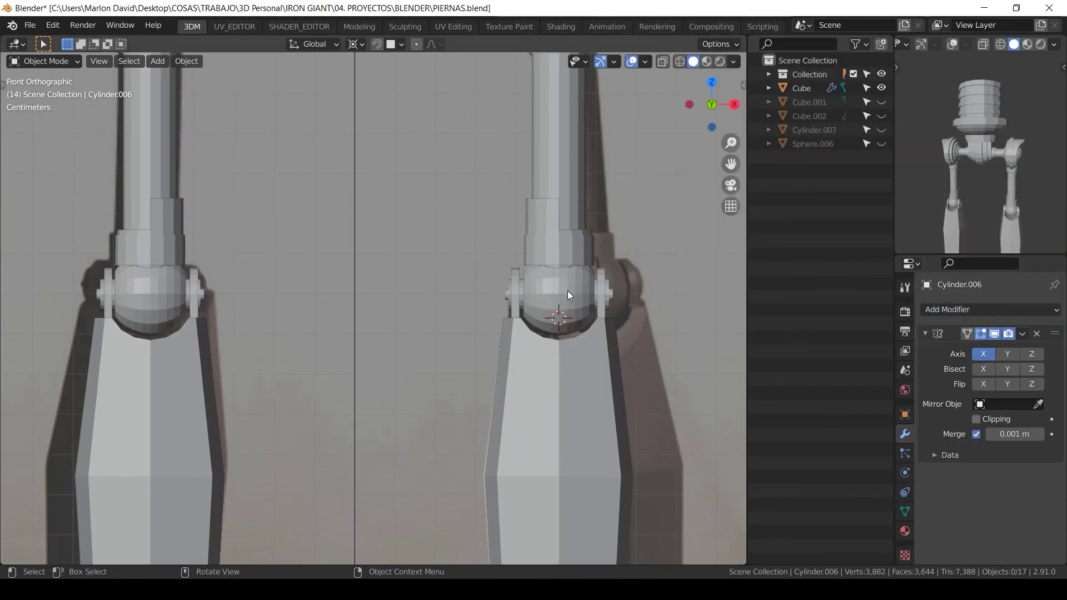
Step: Lower the bottom vertices of the stepped collar above the +X knee sphere slightly along Z in wireframe view
left_click(589, 253)
scroll(588, 294, "up", 1)
key("Tab")
key("shift+z")
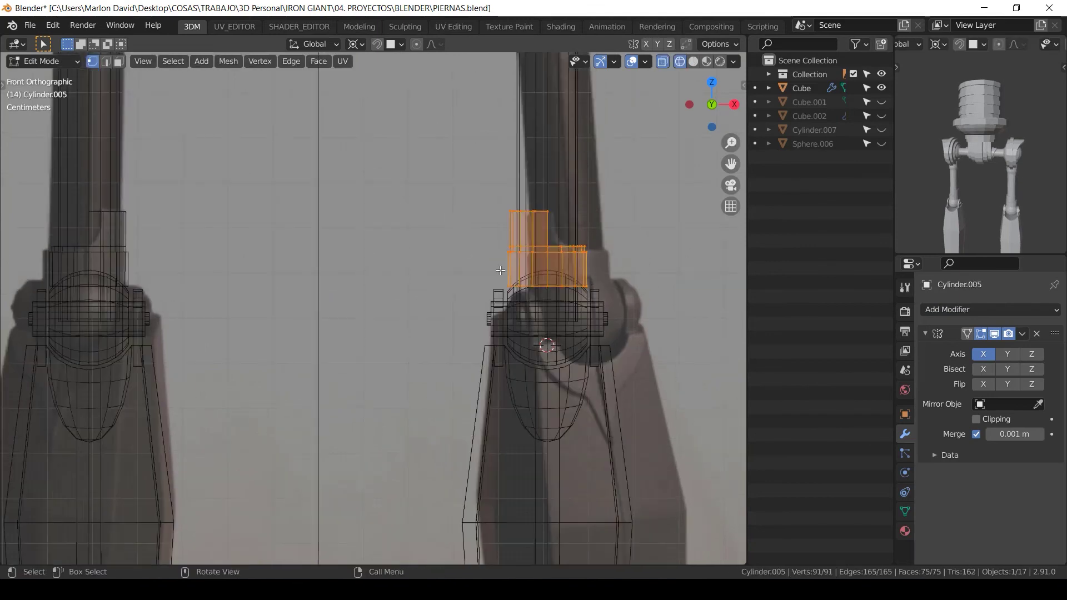
left_click_drag(501, 271, 603, 303)
key("g")
key("z")
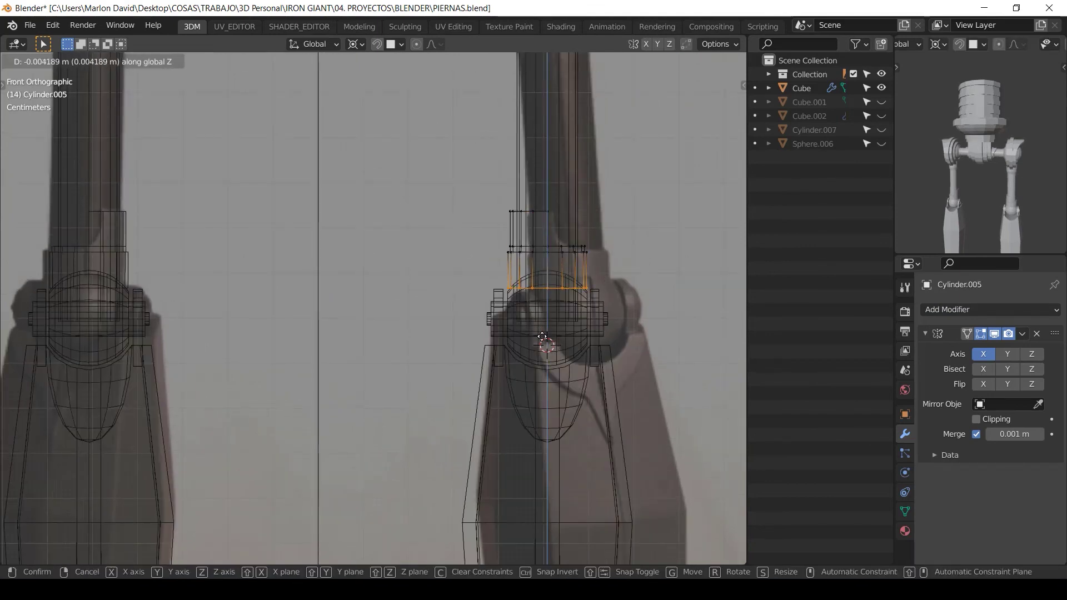
left_click(547, 346)
Step: Scale the collar's entire mesh down slightly to fit the knee sphere's width and restore solid shading
key("a")
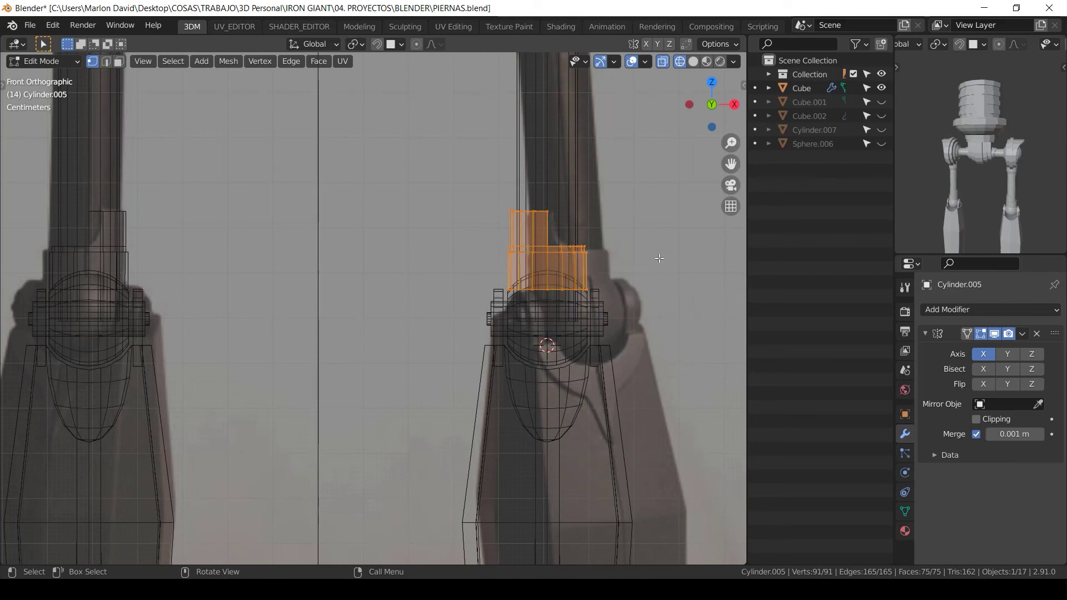
key("s")
left_click(620, 261)
key("shift+z")
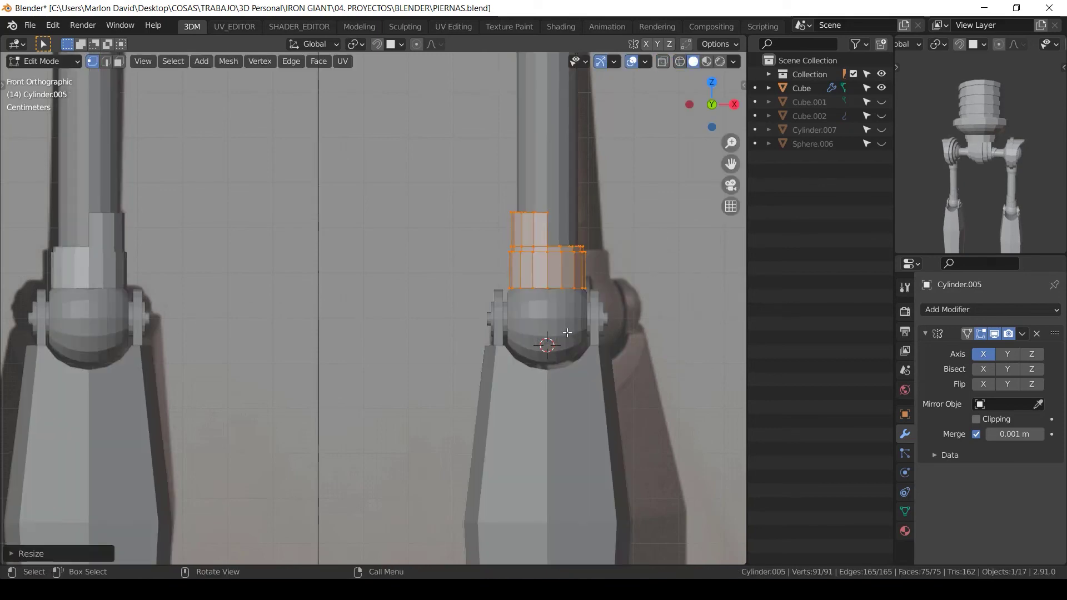
Step: Readjust the collar's bottom vertices along Z against the knee sphere and return to Object Mode in solid shading
key("Tab")
key("Tab")
key("shift+z")
left_click(614, 287)
key("g")
key("z")
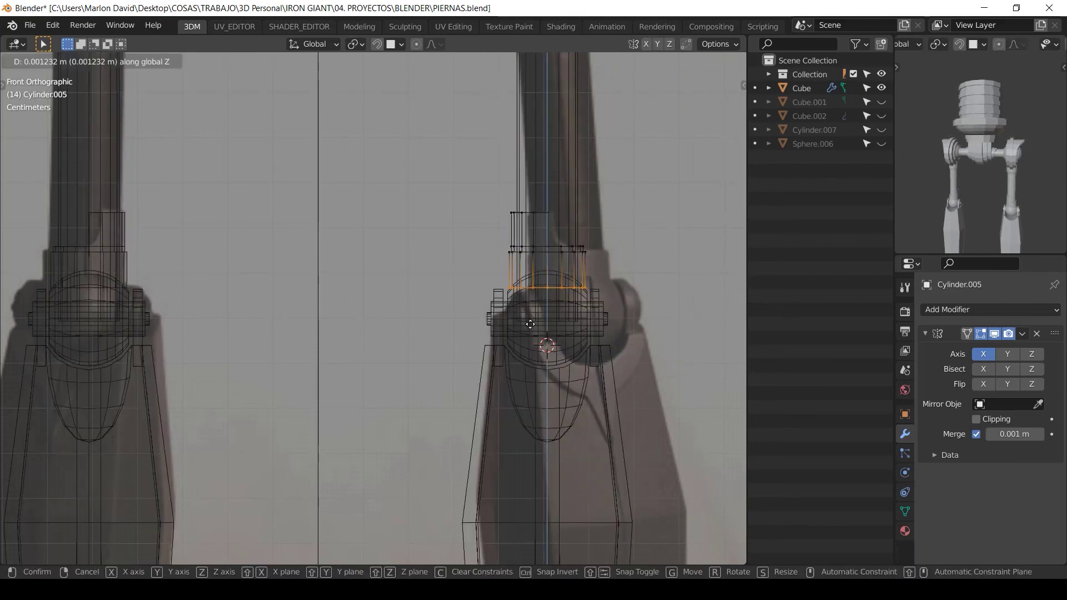
left_click(529, 340)
key("shift+z")
key("Tab")
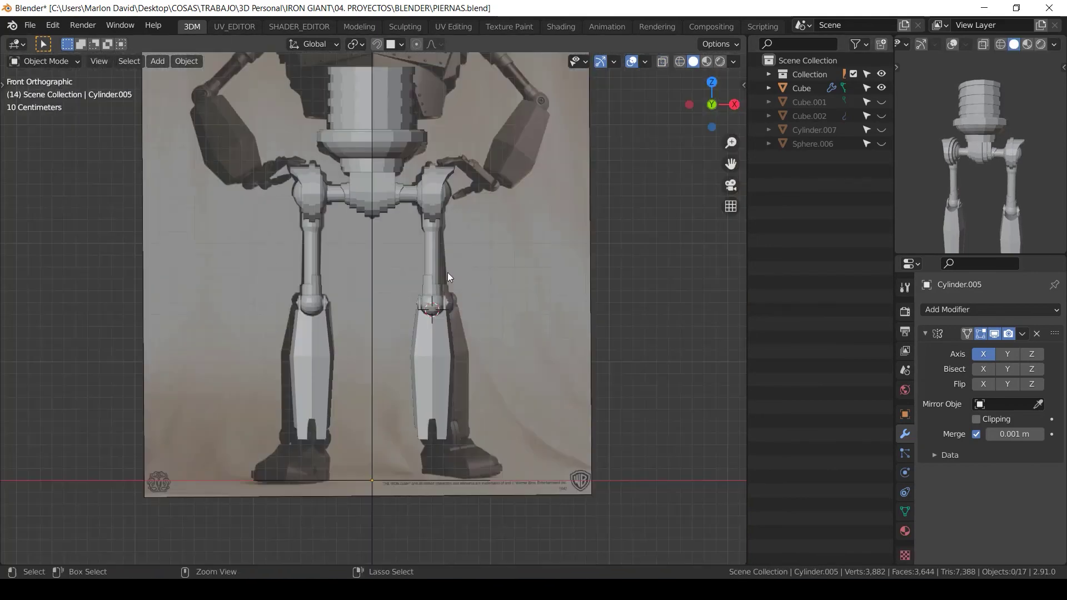
scroll(451, 278, "down", 1)
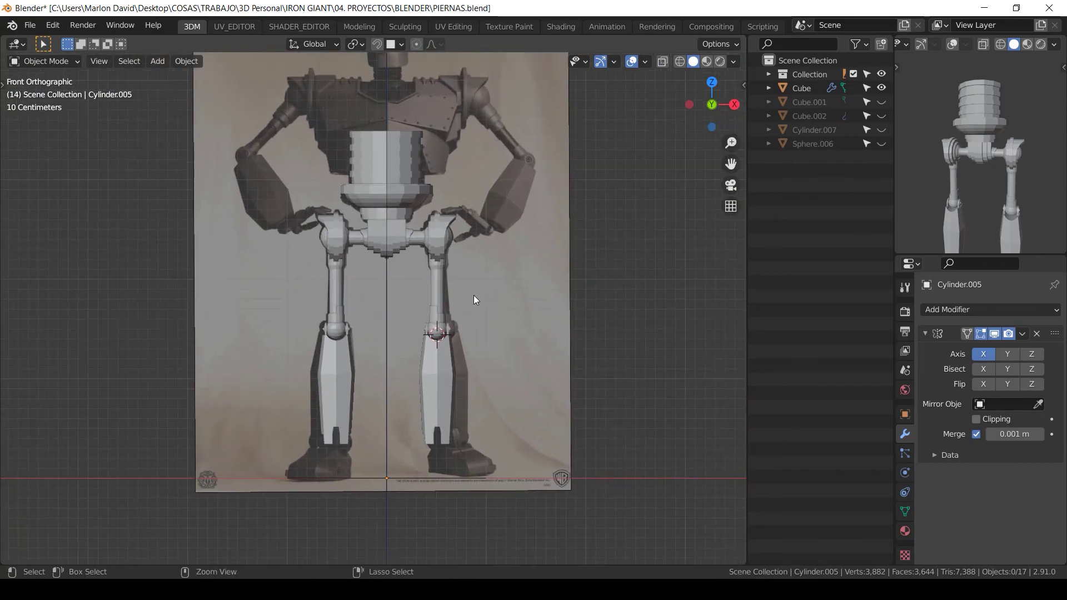